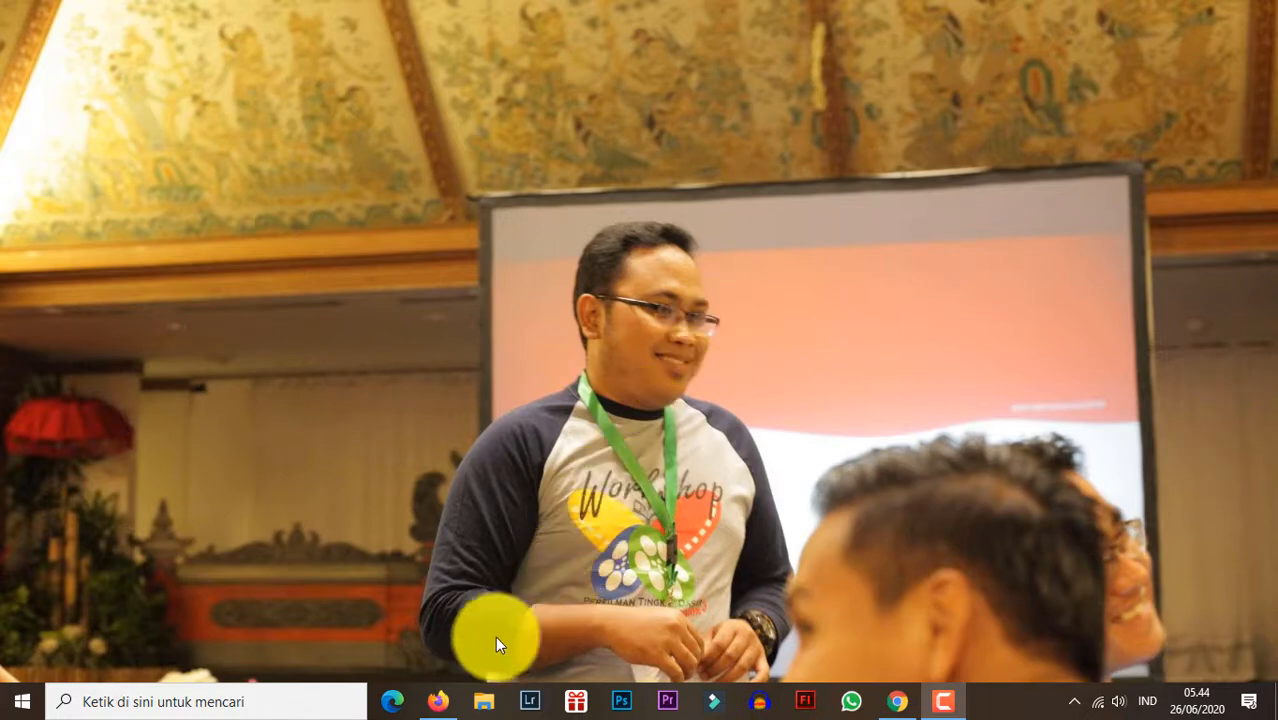
Switch to Firefox and open quizizz.com in a new tab
left_click(438, 701)
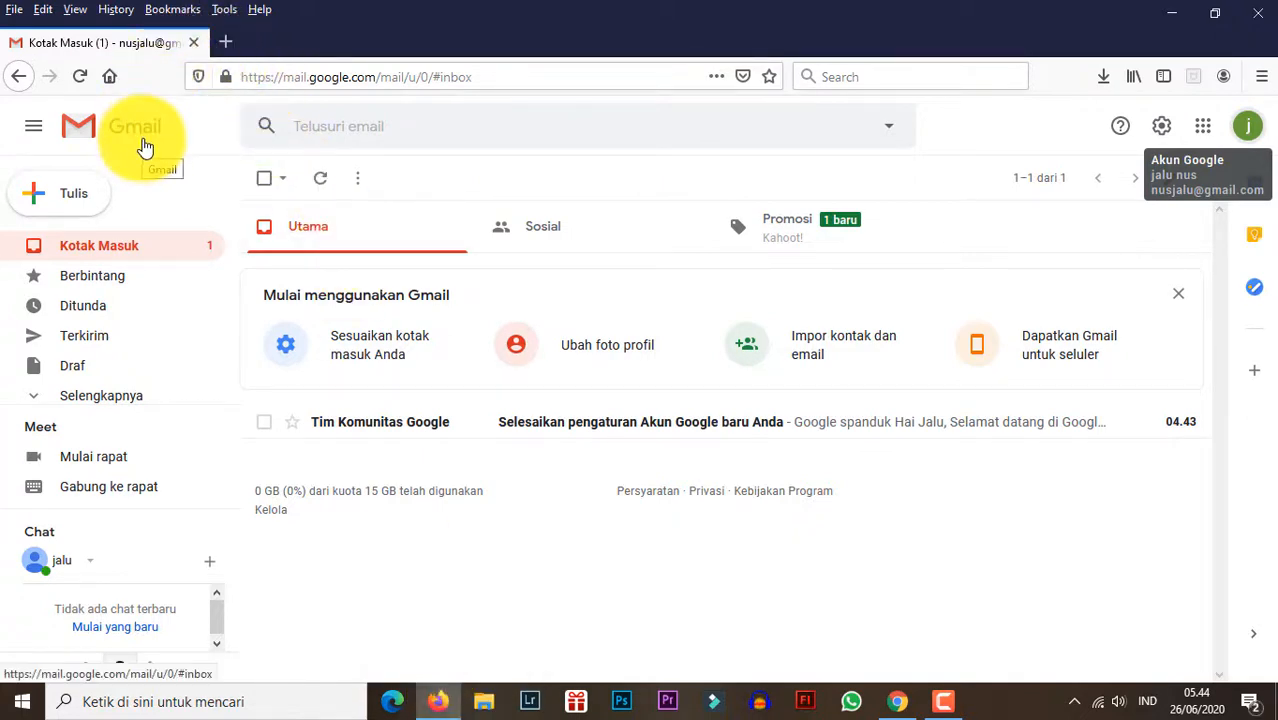
left_click(224, 42)
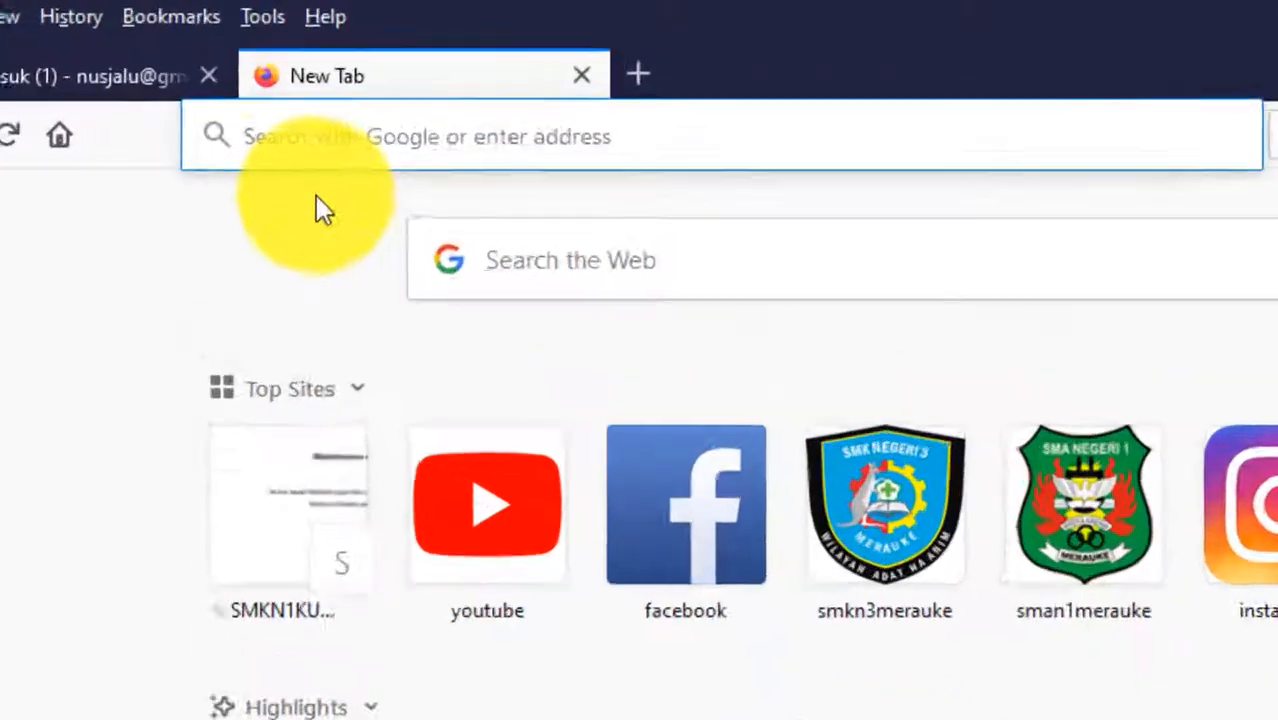
type("QUIzizz.com/")
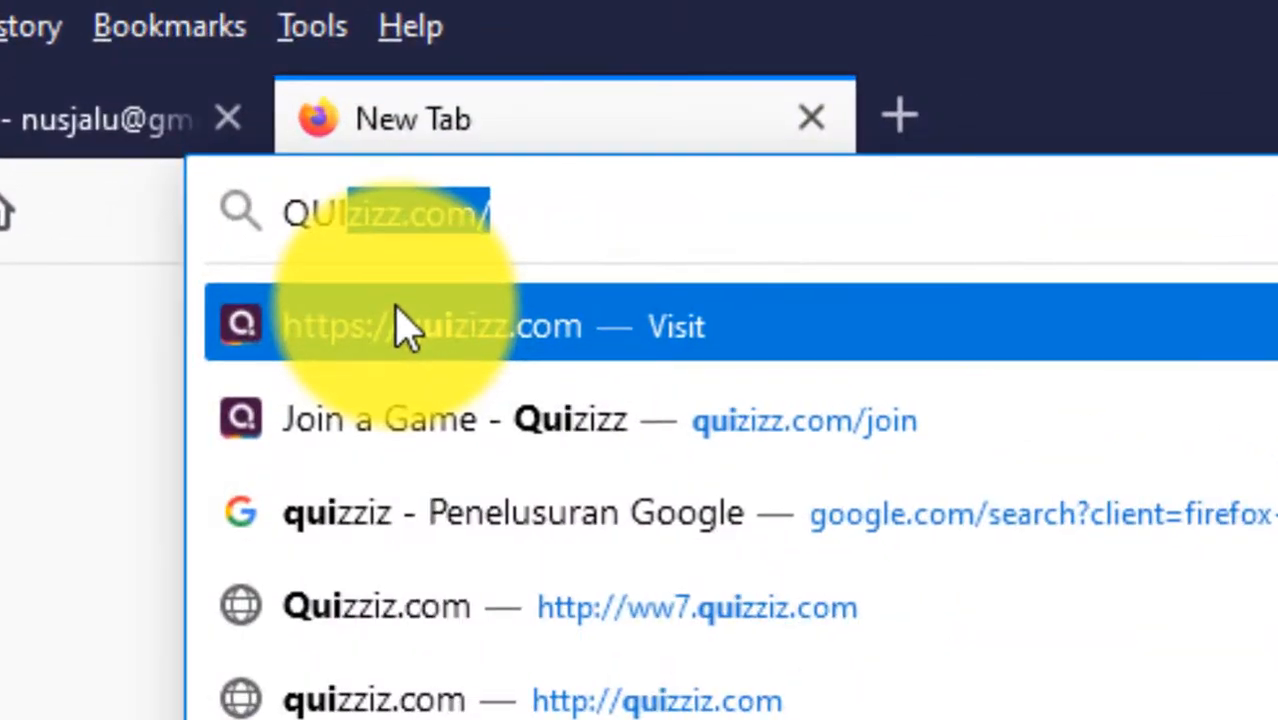
left_click(533, 205)
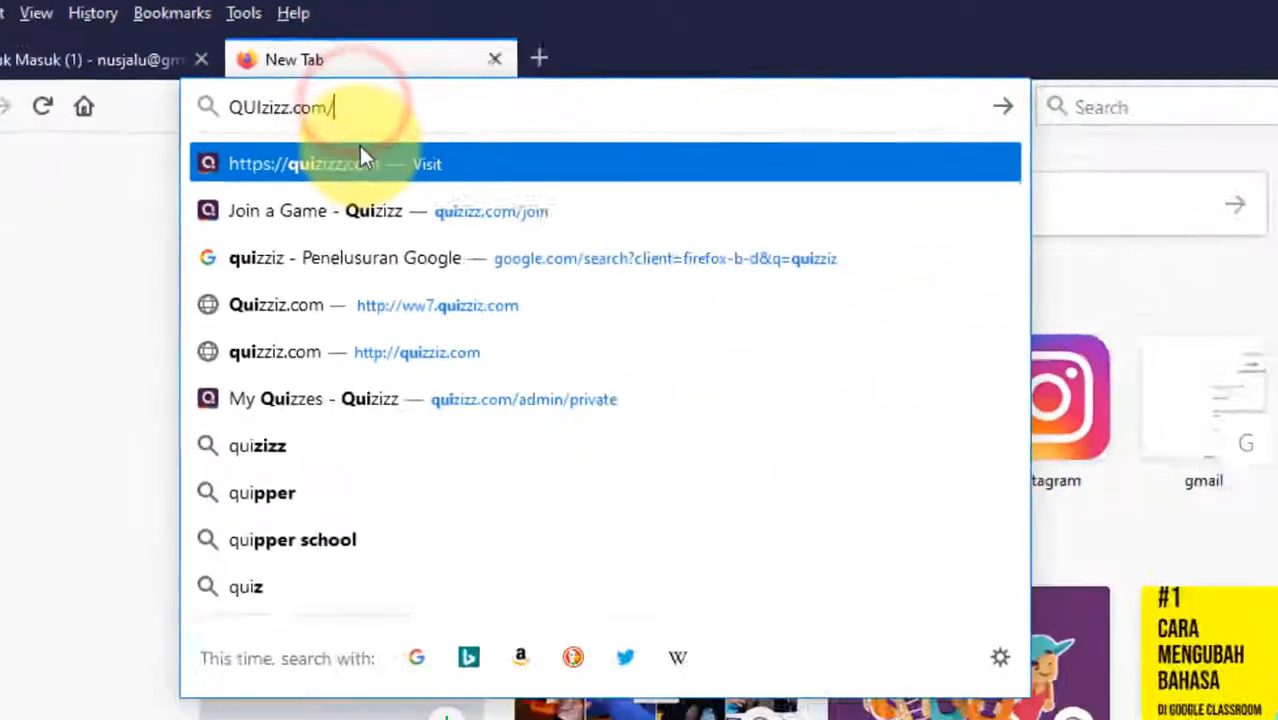
left_click(362, 157)
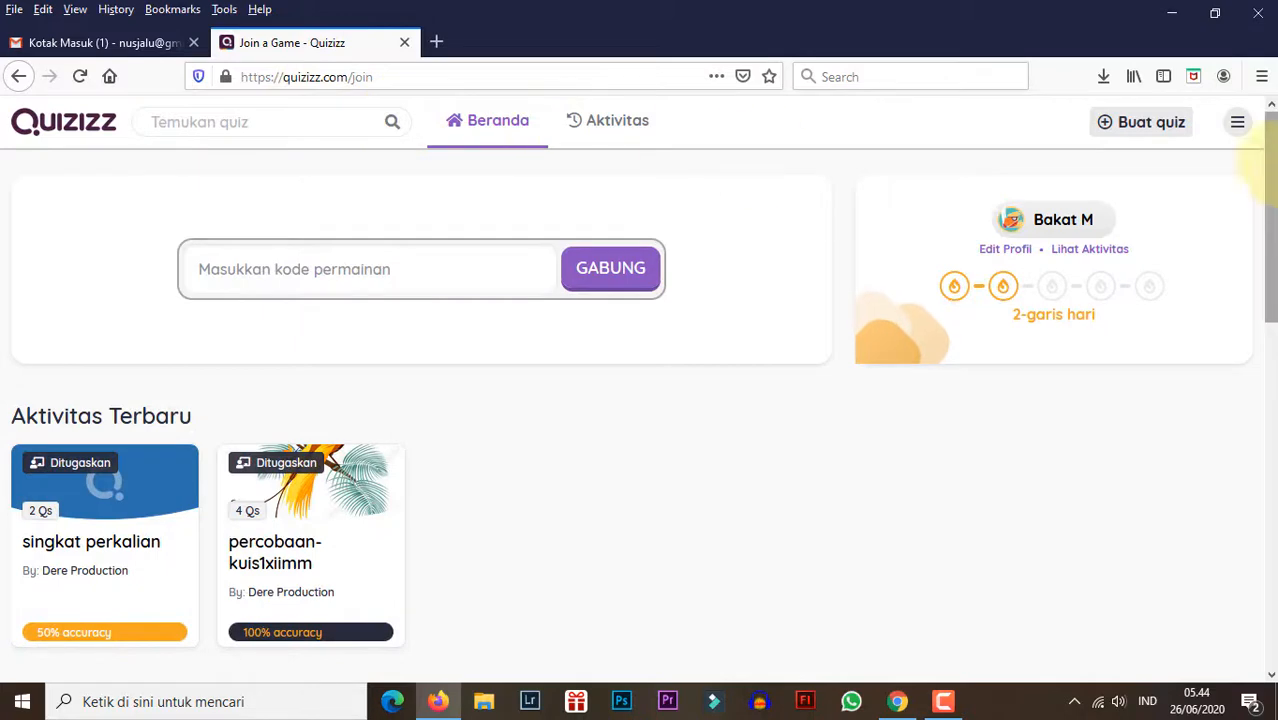
Log out of the current Quizizz account and load the quizizz.com home page without the join path
left_click(1237, 121)
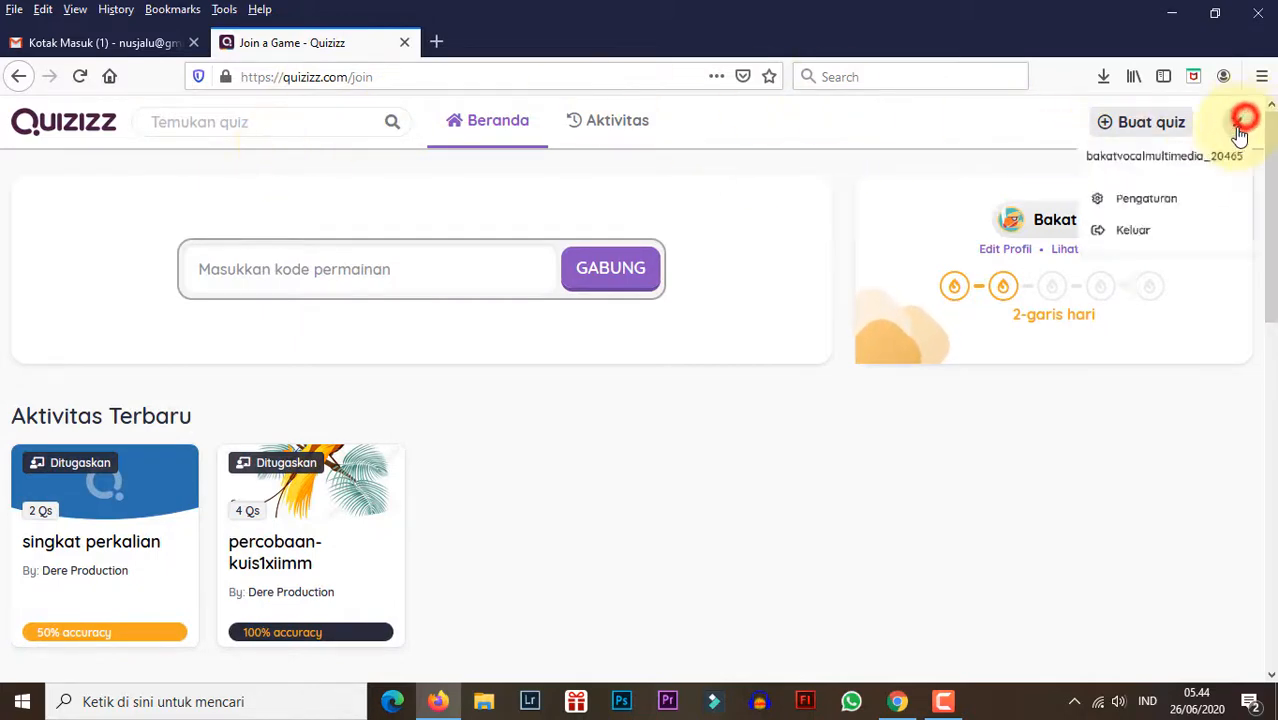
left_click(1110, 246)
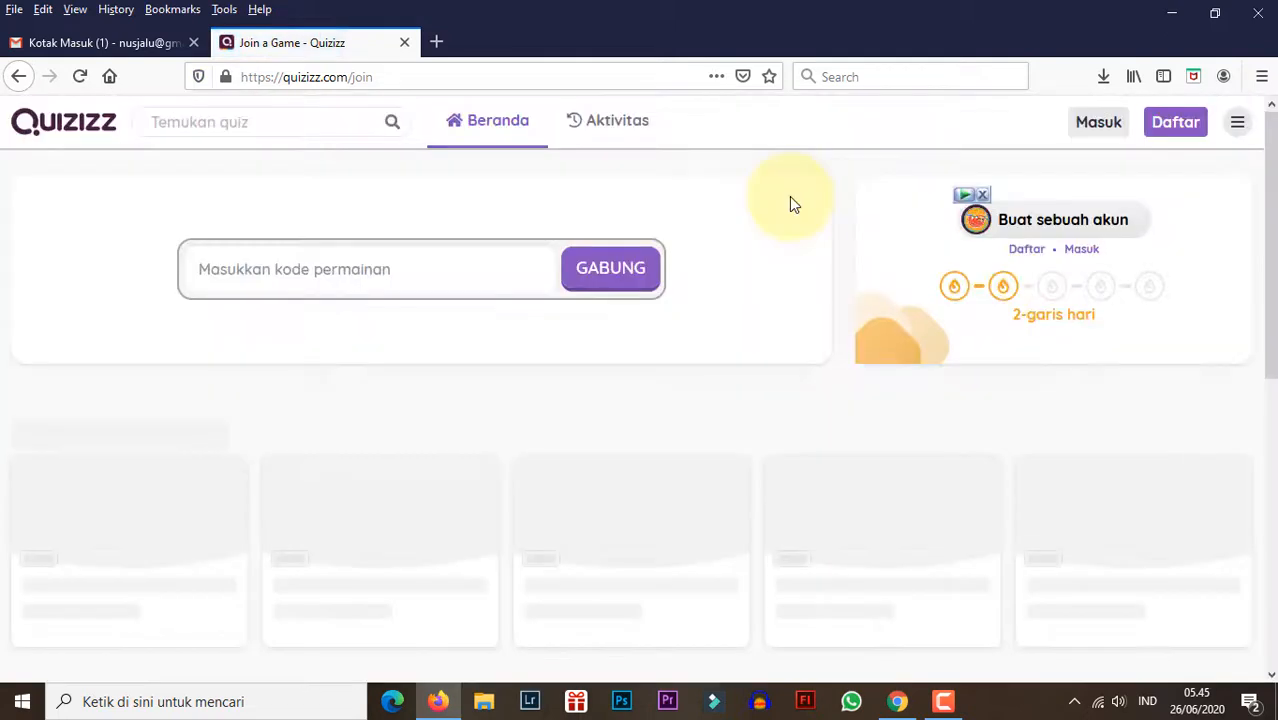
left_click(352, 76)
left_click_drag(345, 76, 442, 97)
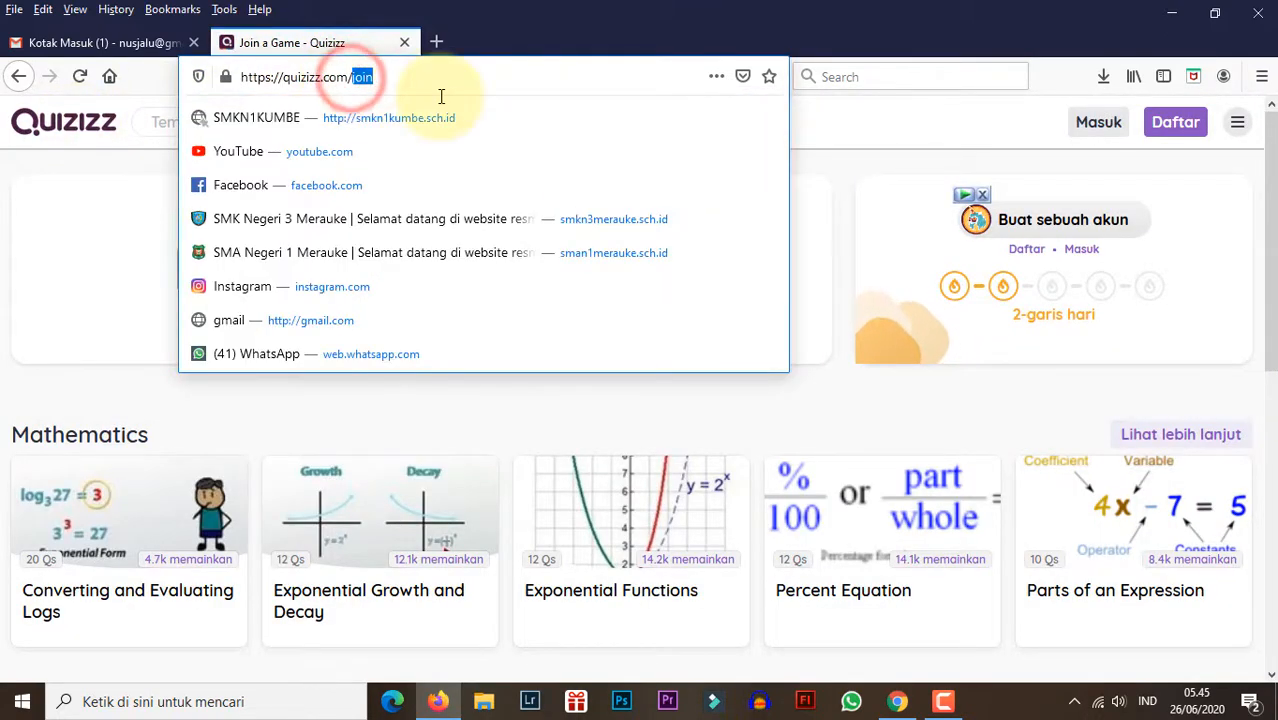
key("BackSpace")
key("Return")
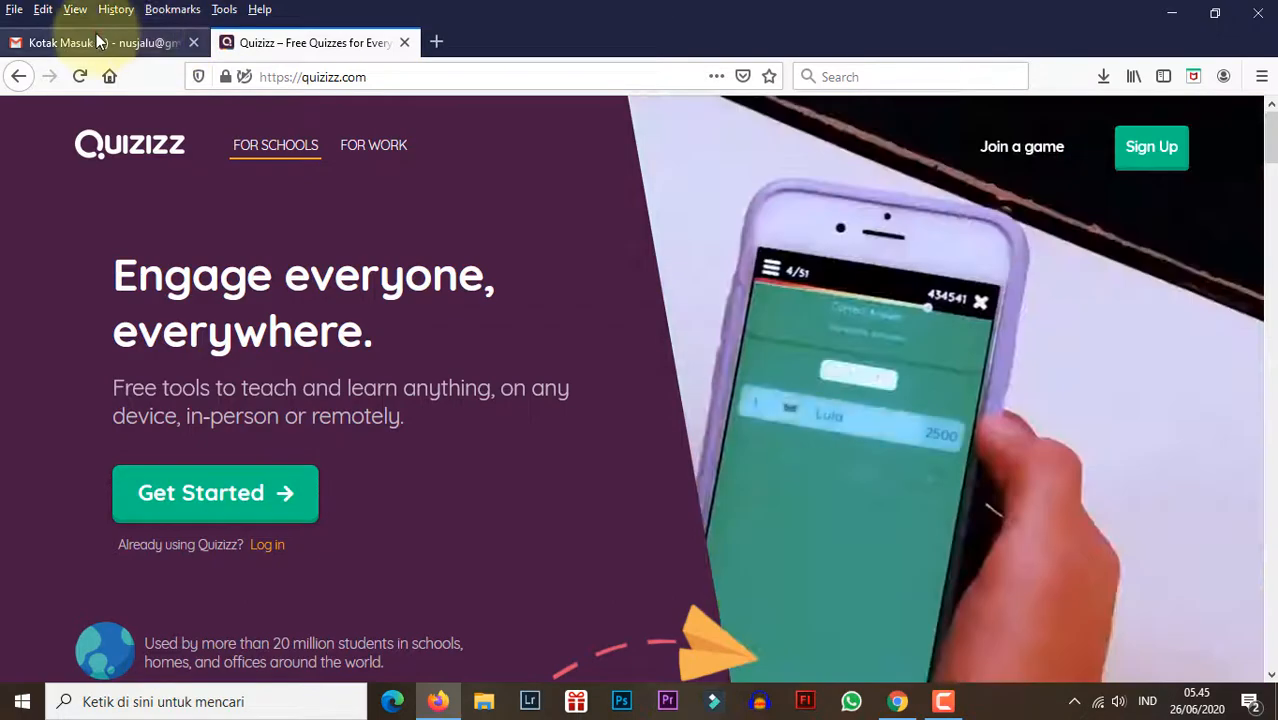
Sign up for Quizizz with the Google account open in Gmail, choosing use at a school and the Teacher role
left_click(98, 38)
left_click(311, 42)
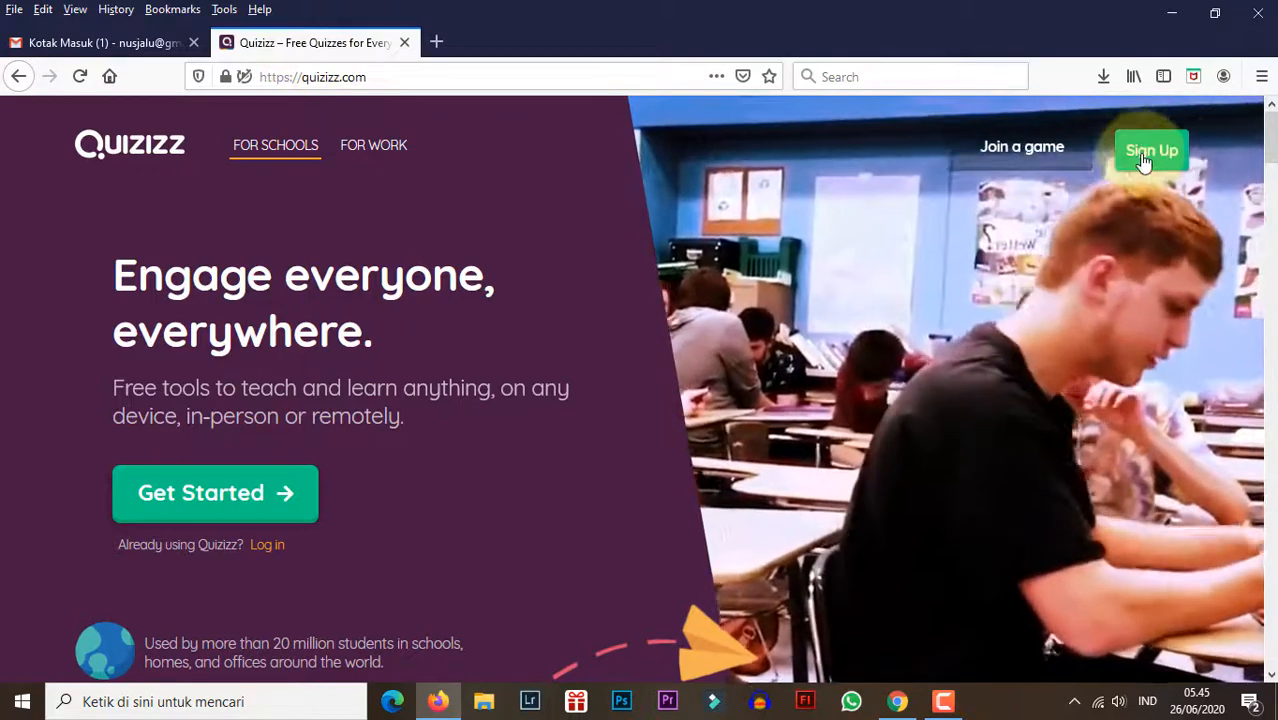
left_click(1148, 153)
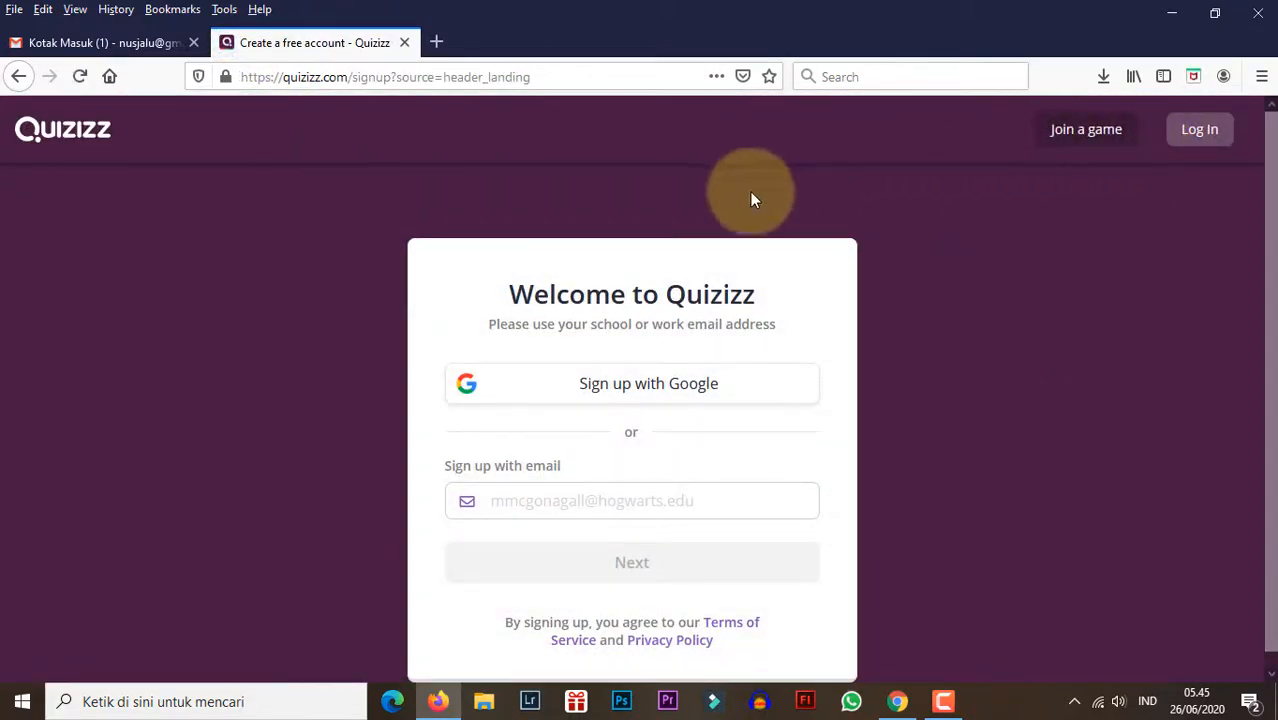
left_click(613, 398)
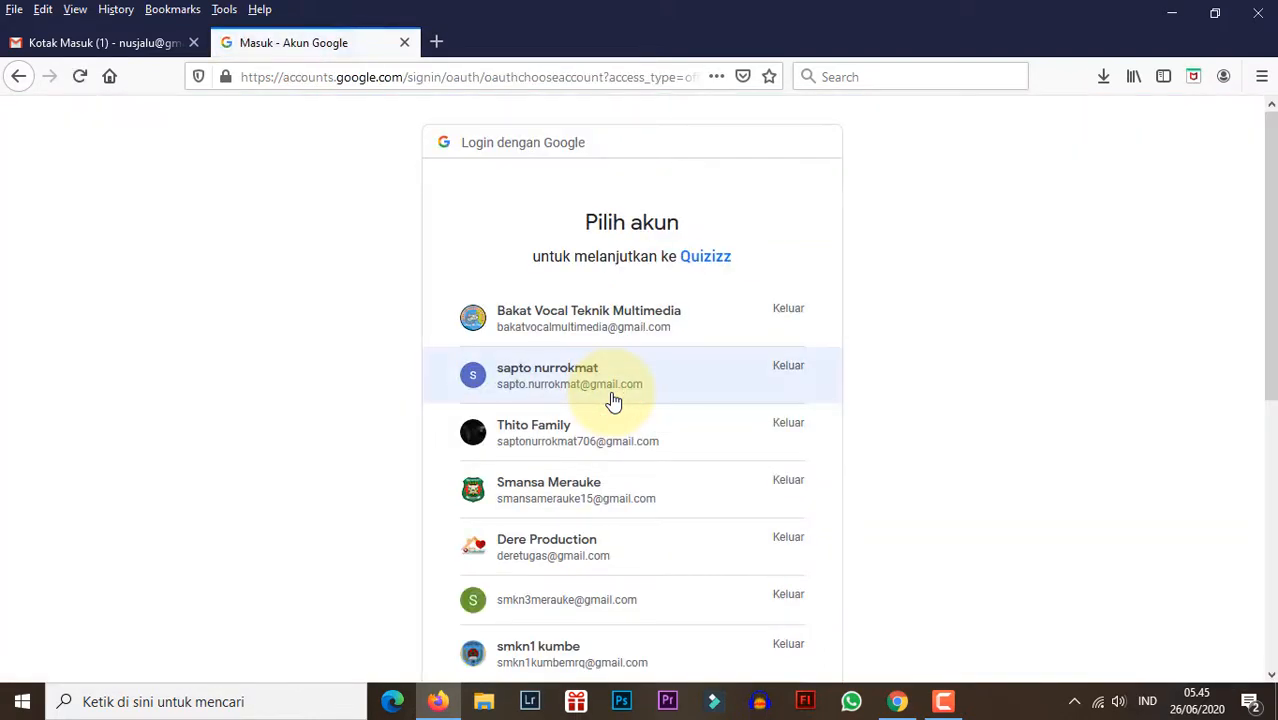
scroll(614, 400, "down", 5)
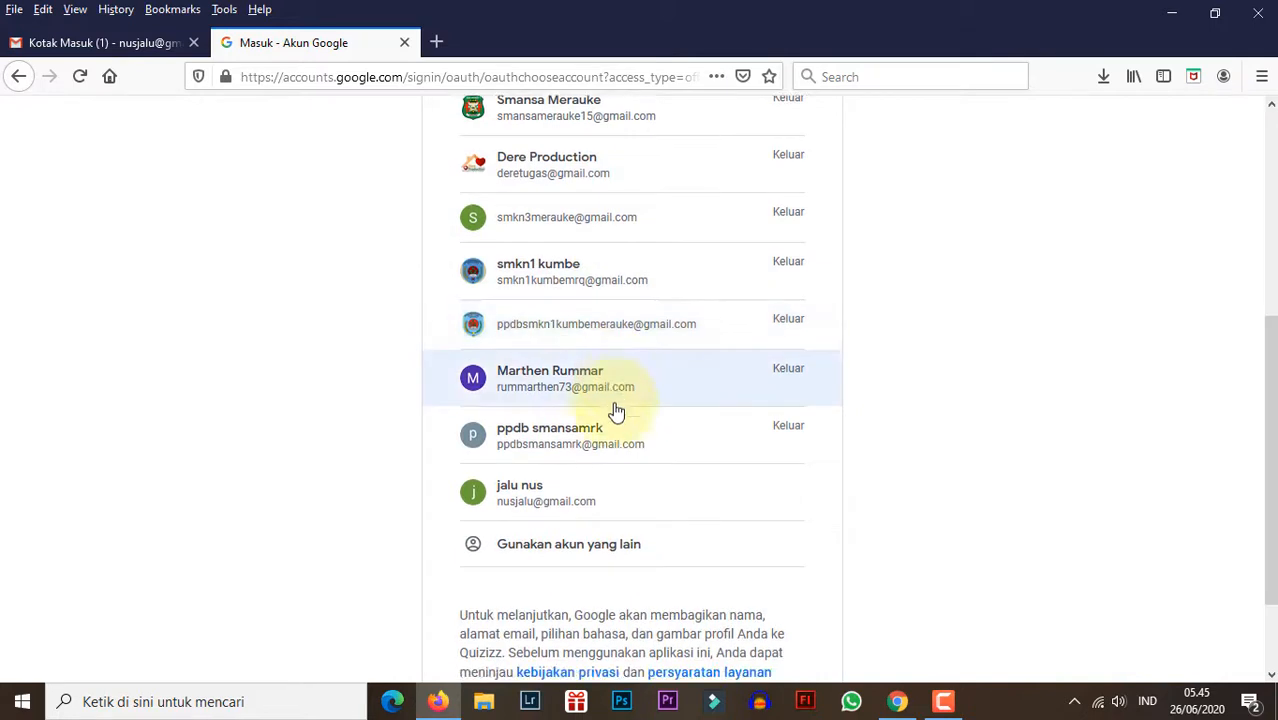
left_click(575, 497)
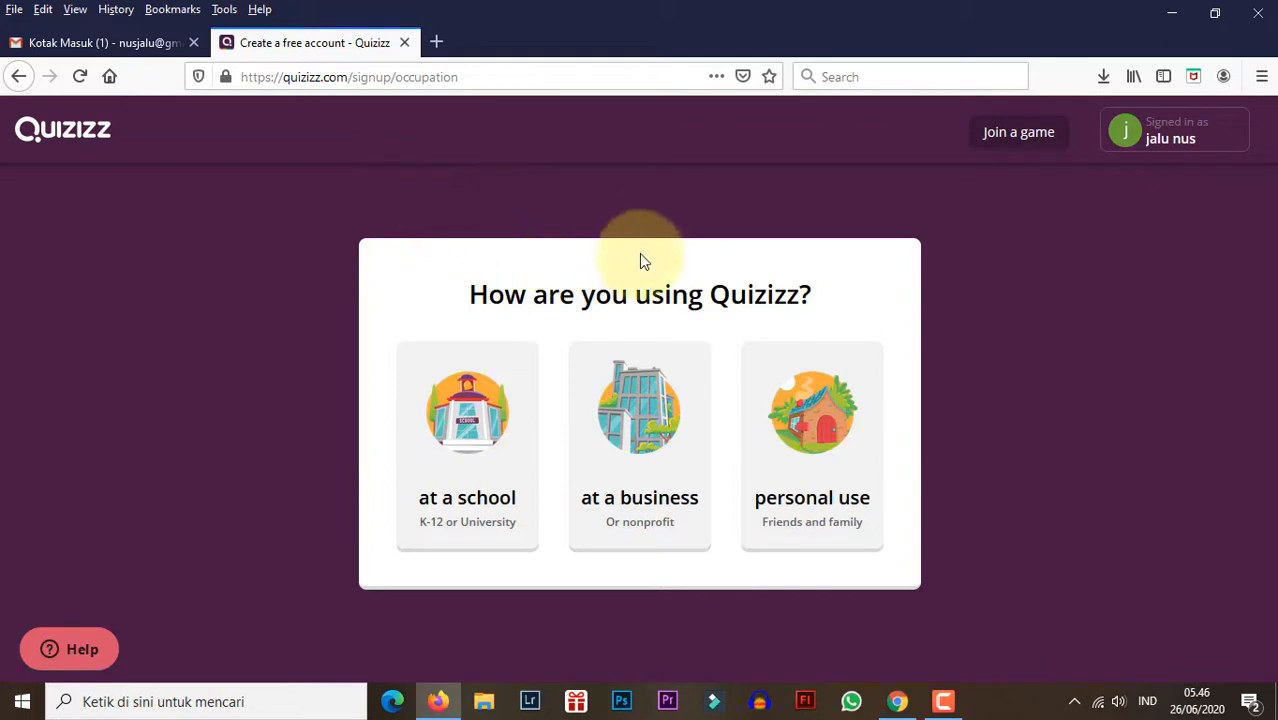
left_click(471, 442)
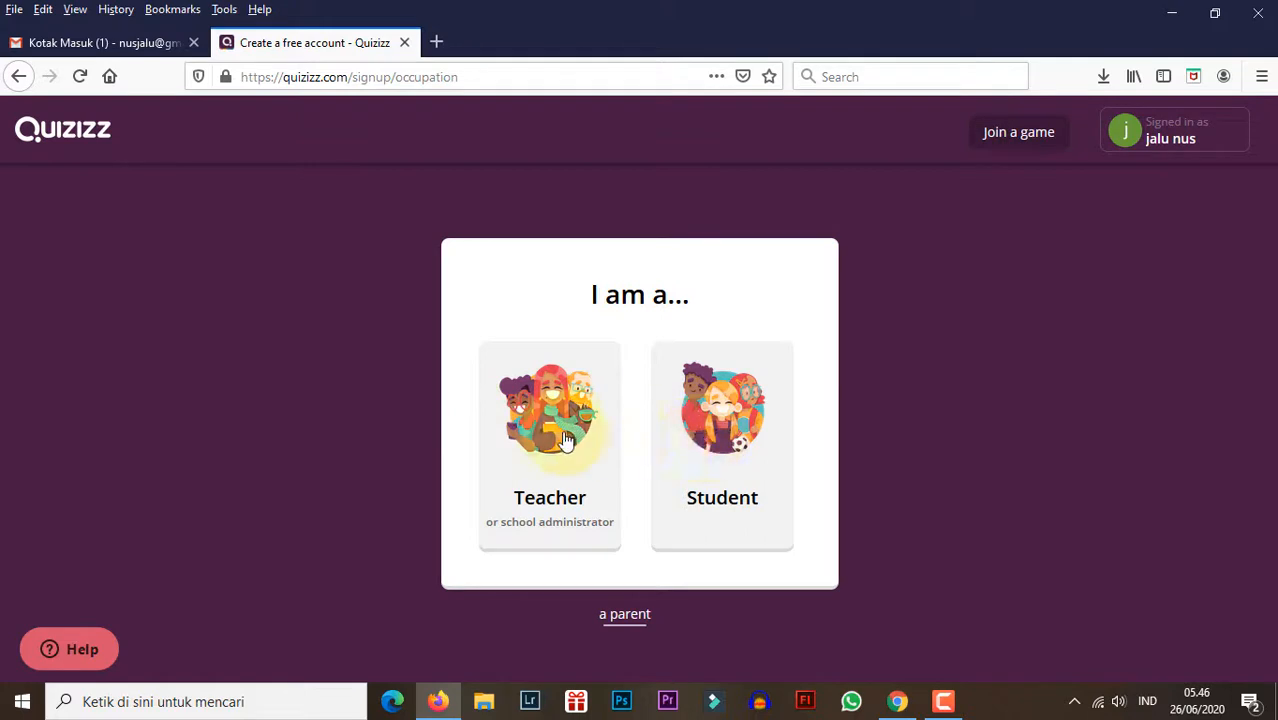
left_click(566, 440)
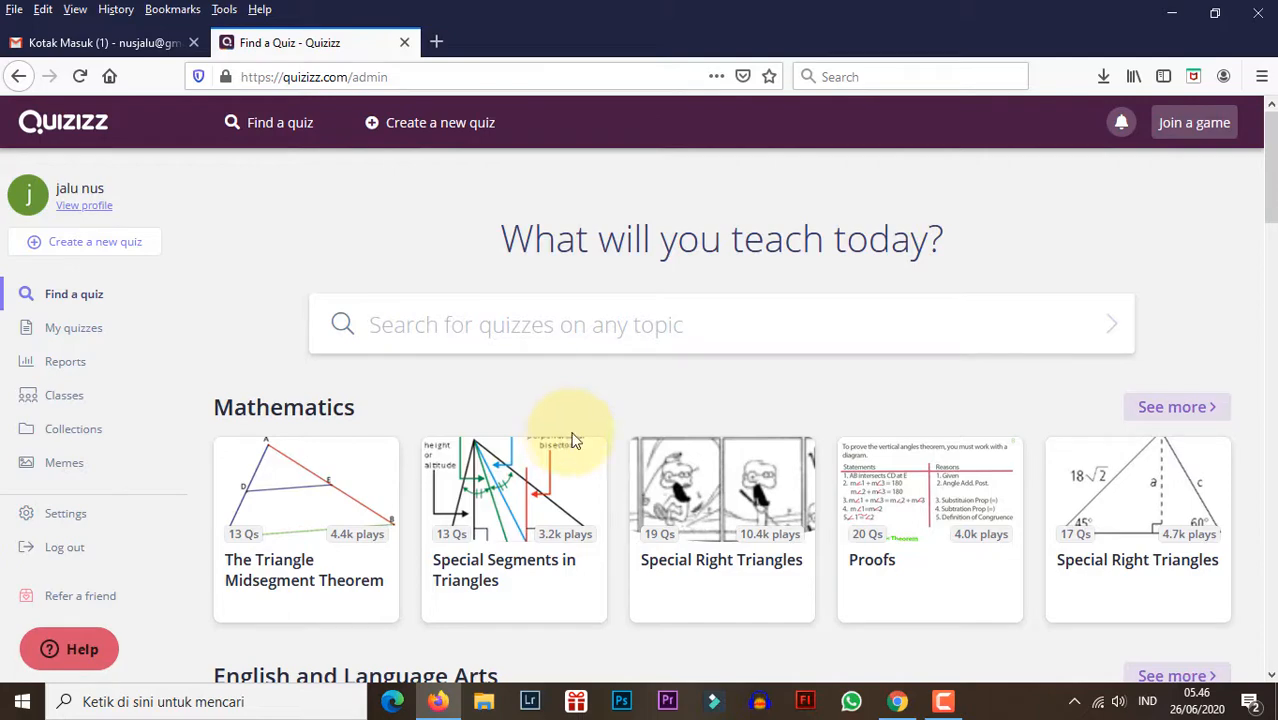
Look through the ready-made quizzes grouped by subject on the Find a quiz page
scroll(750, 410, "down", 4)
scroll(740, 405, "down", 4)
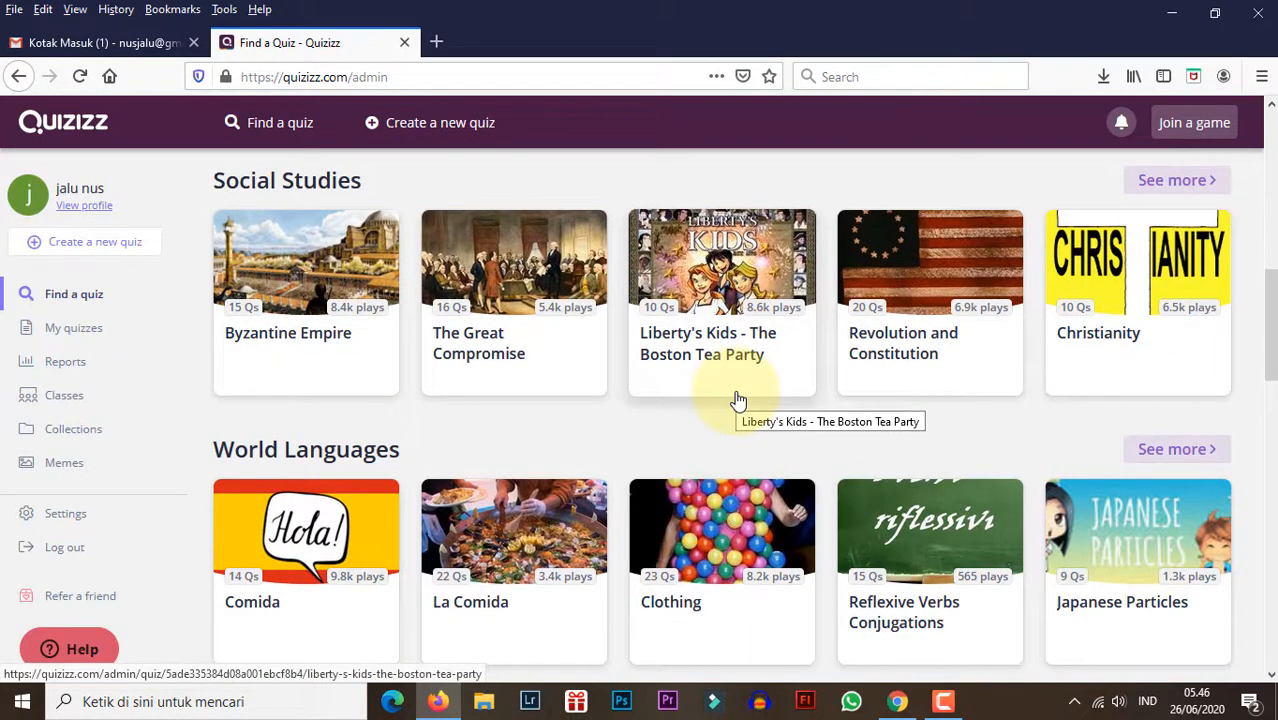
scroll(493, 363, "down", 5)
scroll(462, 328, "up", 6)
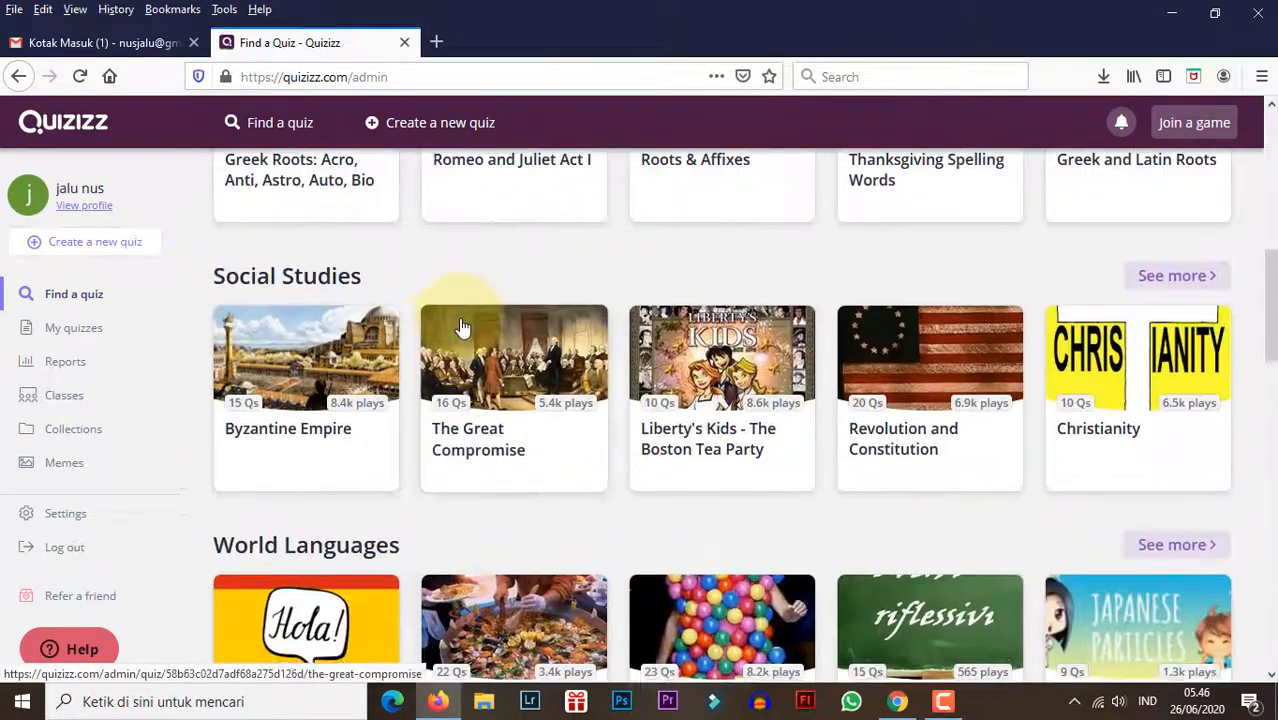
scroll(462, 328, "up", 7)
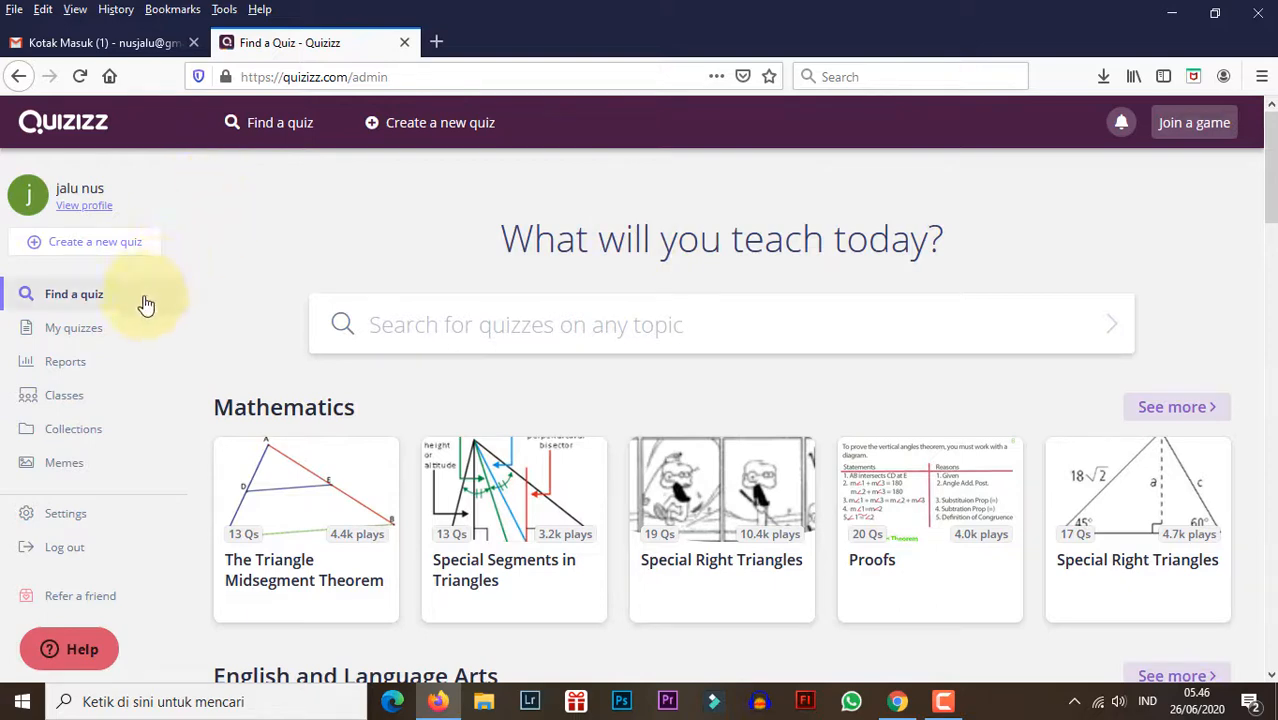
scroll(197, 296, "down", 2)
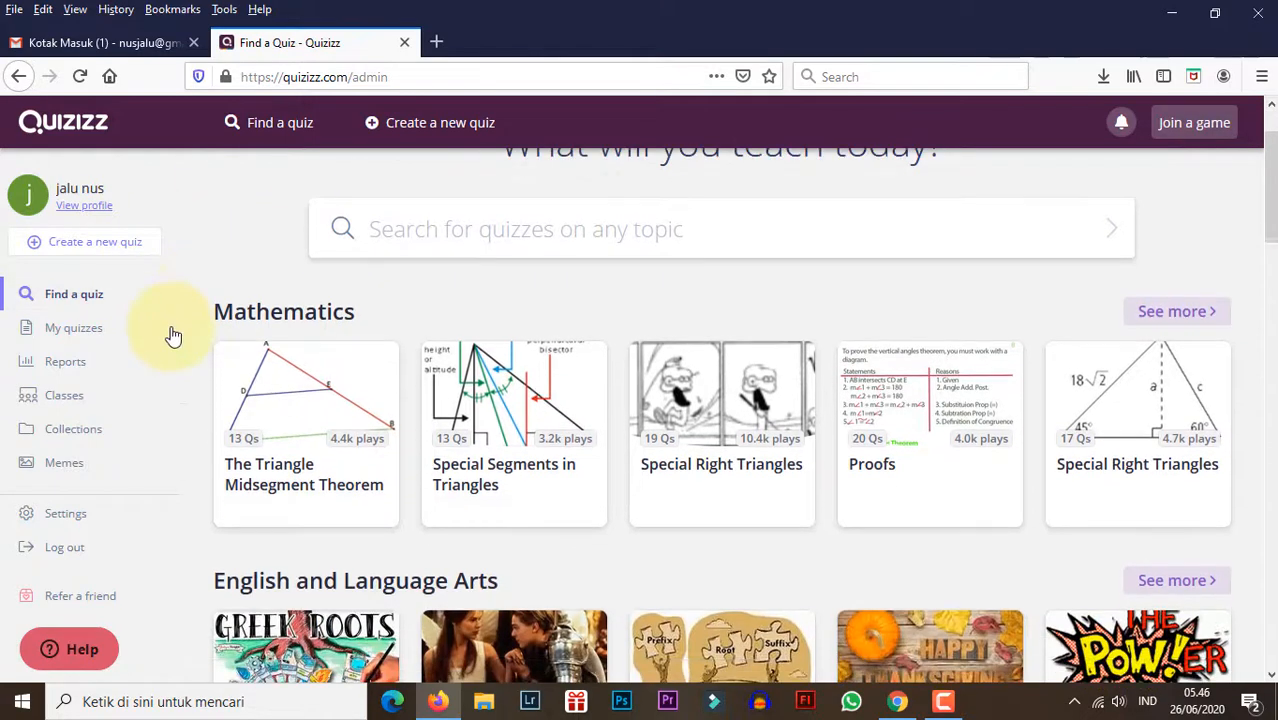
View the My quizzes, Reports, Classes, Collections and Memes pages, and return to My quizzes
left_click(97, 329)
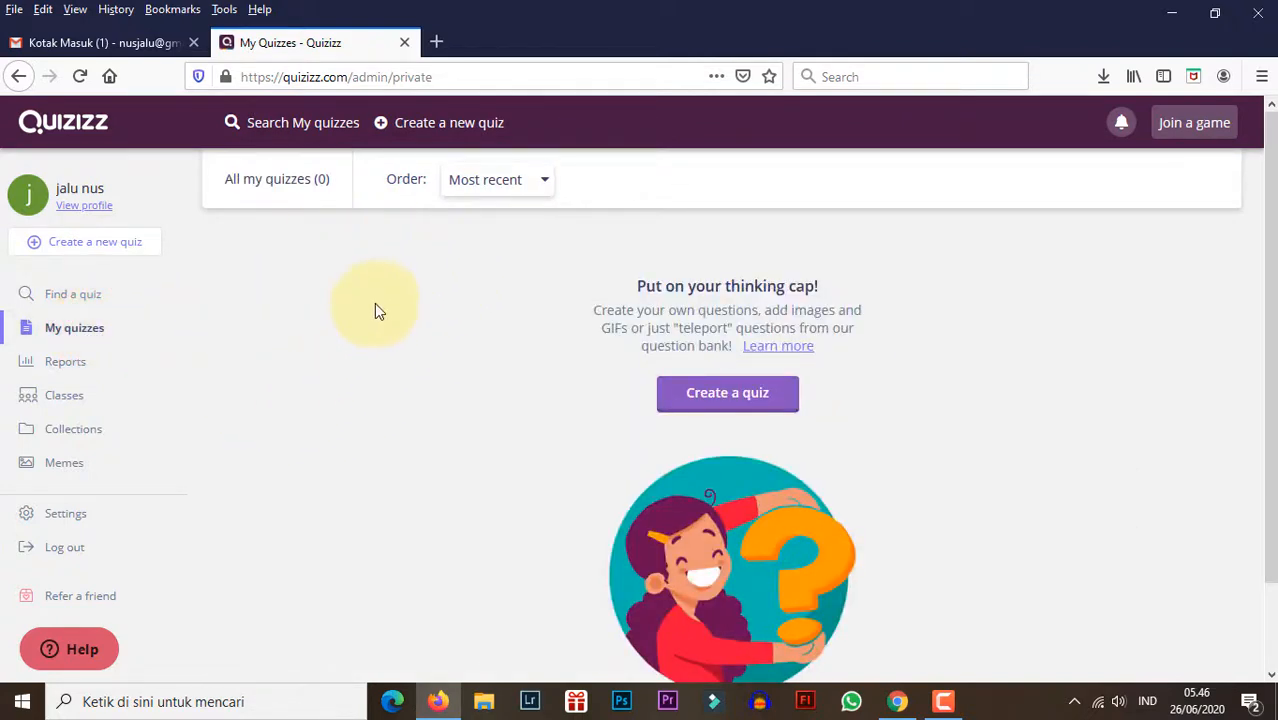
left_click(65, 362)
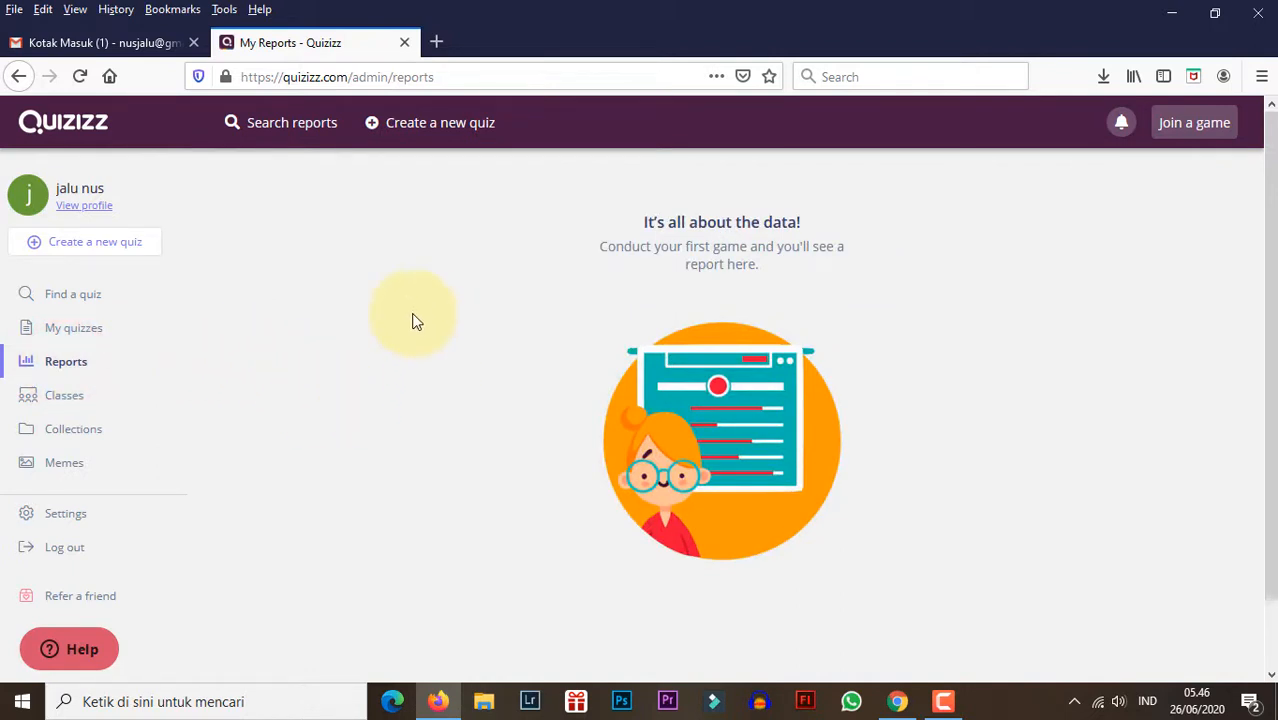
left_click(44, 400)
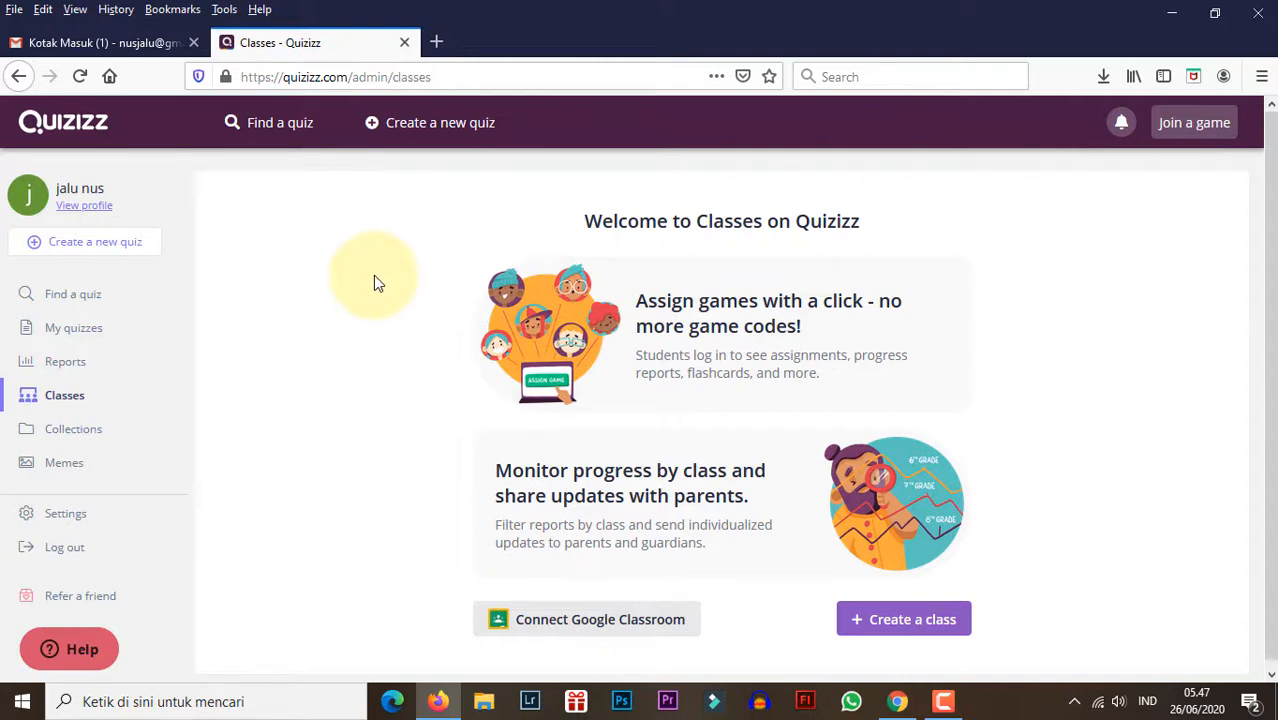
scroll(372, 283, "down", 1)
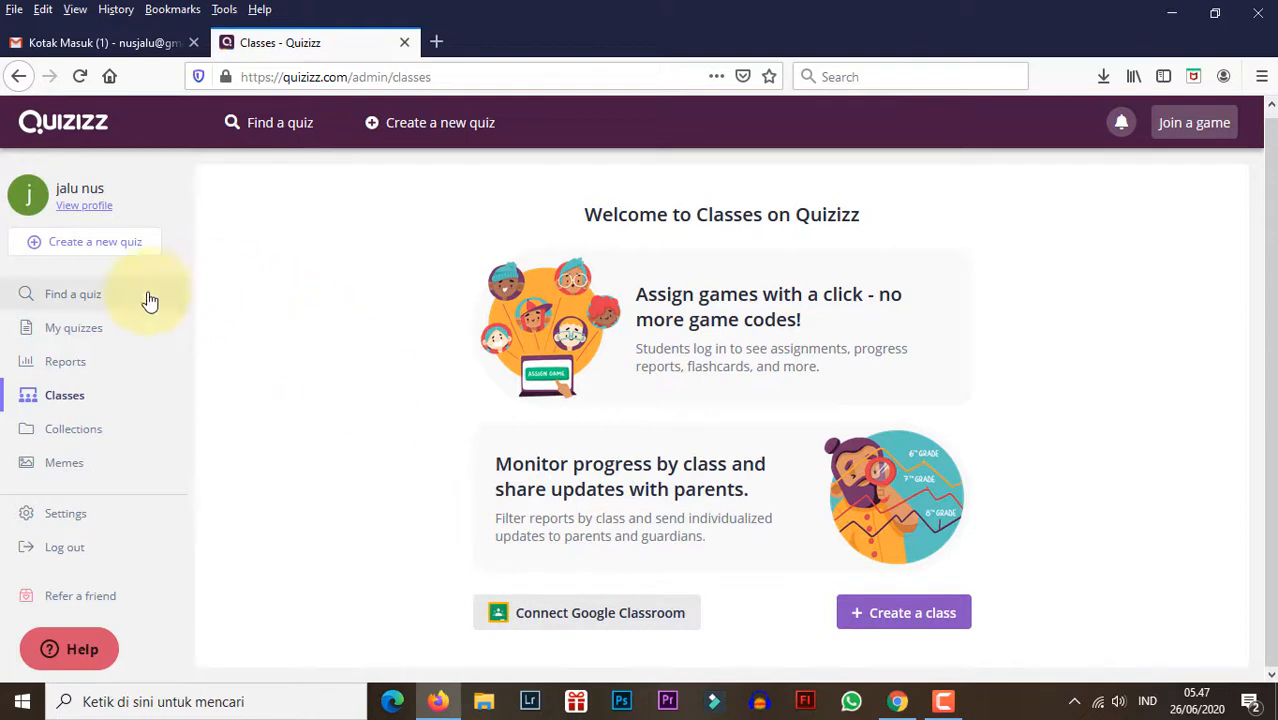
left_click(96, 436)
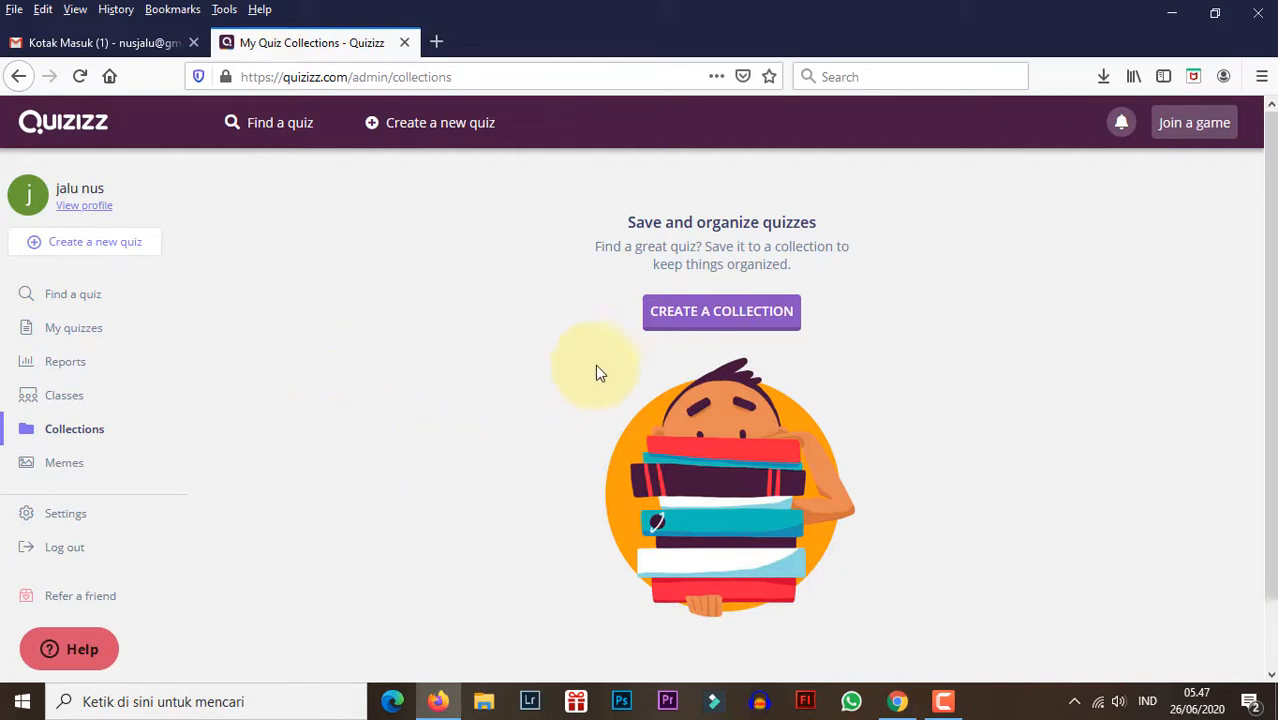
left_click(58, 470)
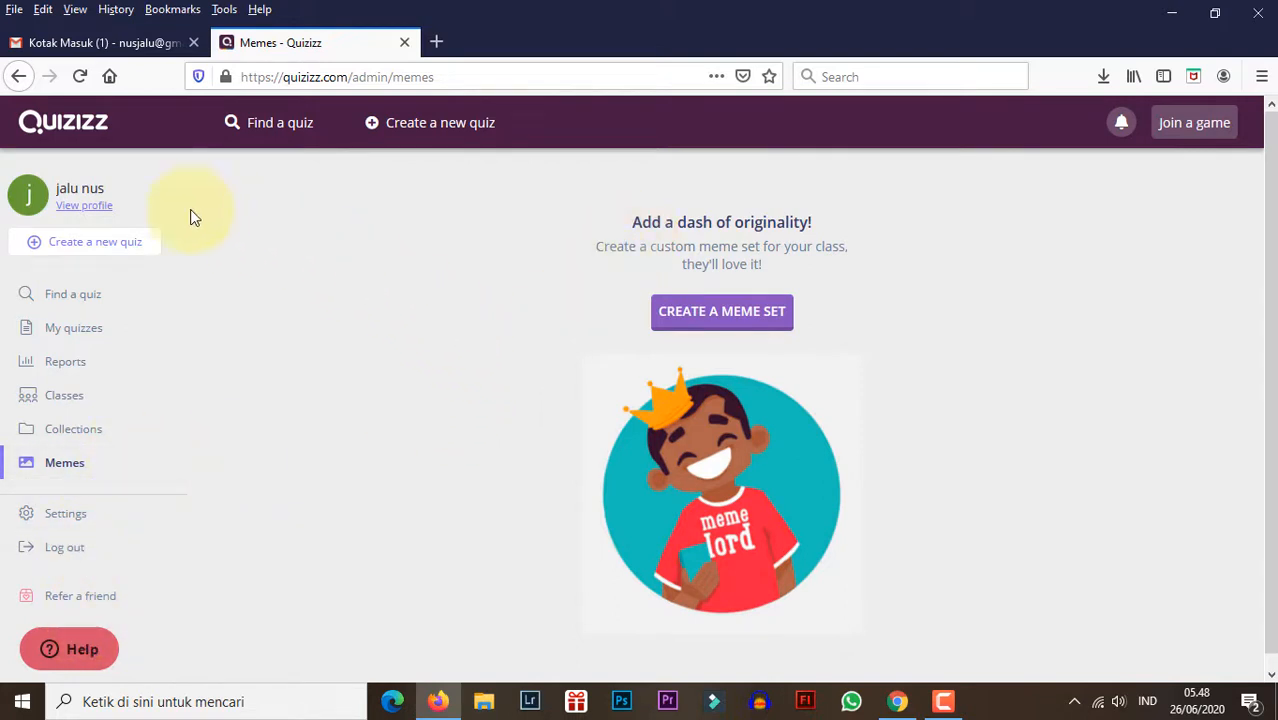
left_click(65, 335)
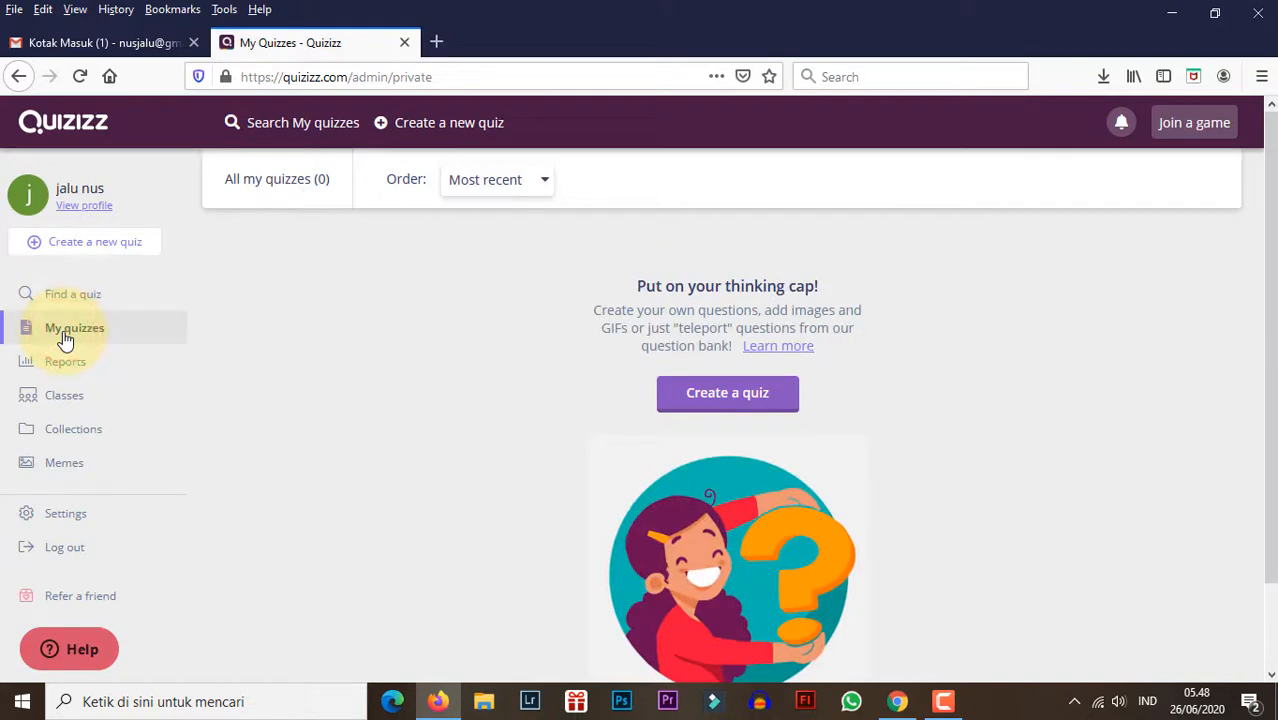
Create a new quiz named "kuis1-matematika" with Mathematics as its subject
left_click(90, 246)
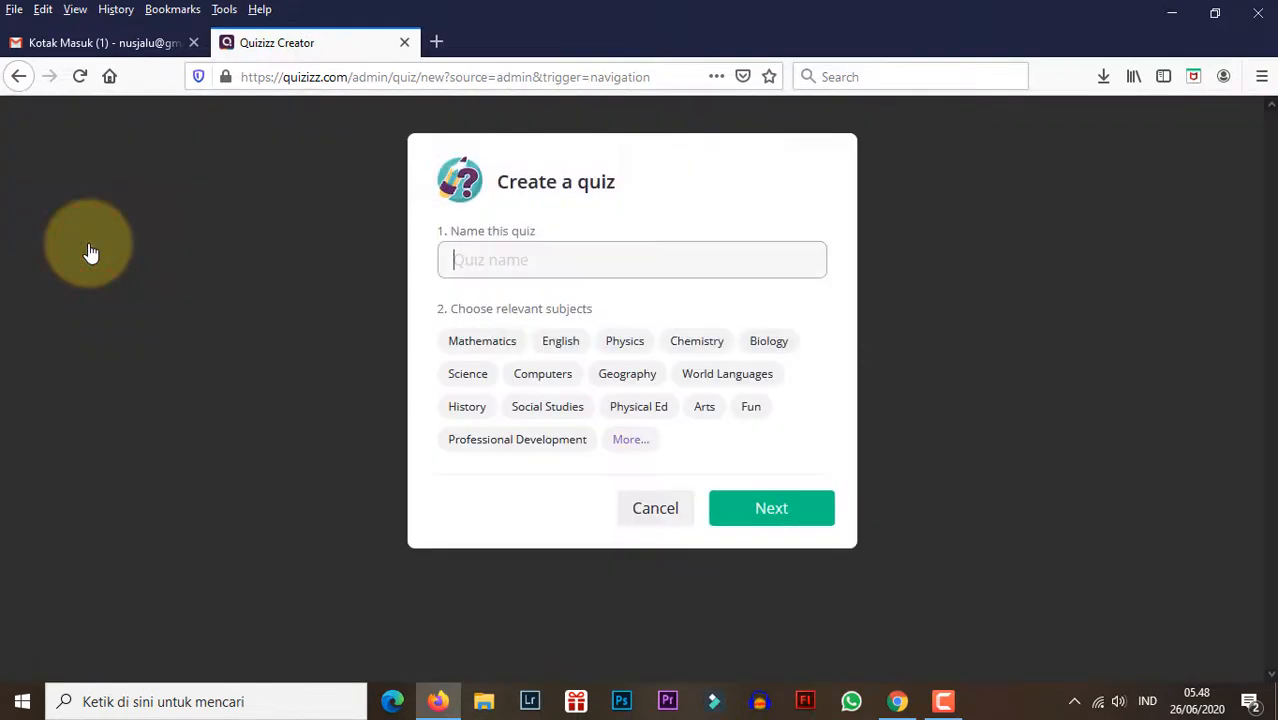
left_click(474, 257)
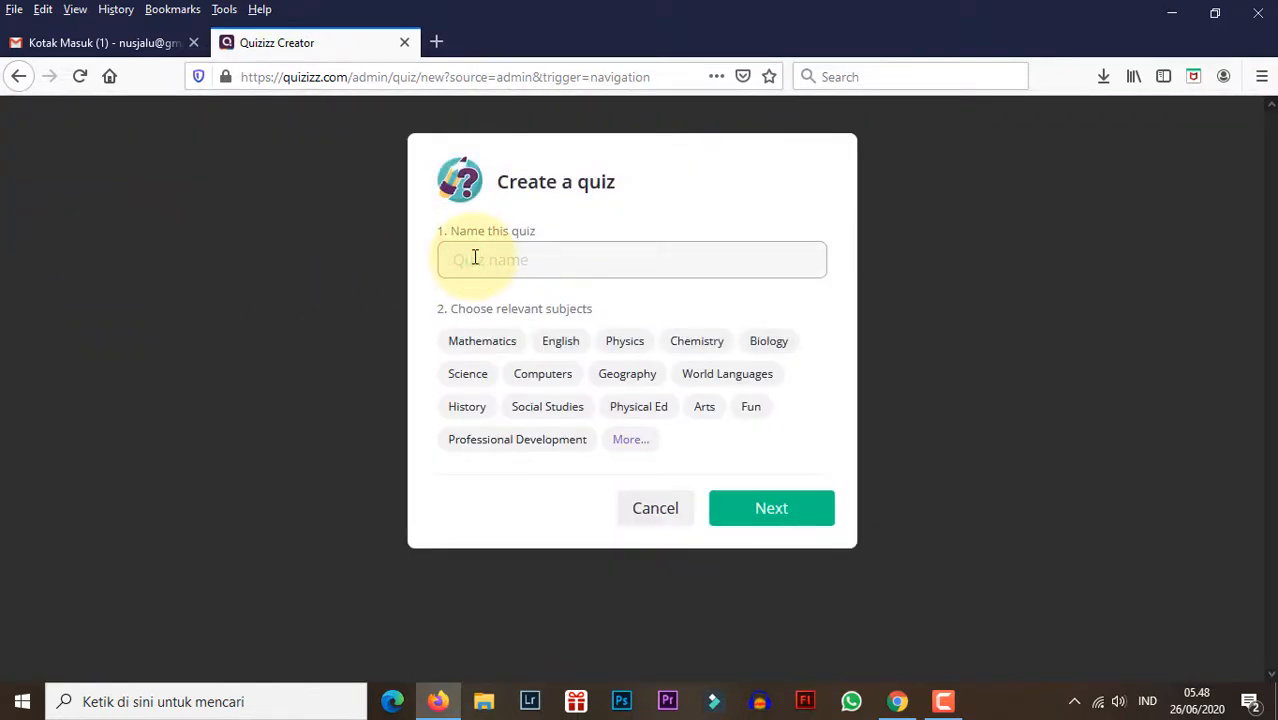
type("KUSI")
key("BackSpace")
key("BackSpace")
type("kuis 1-matematika")
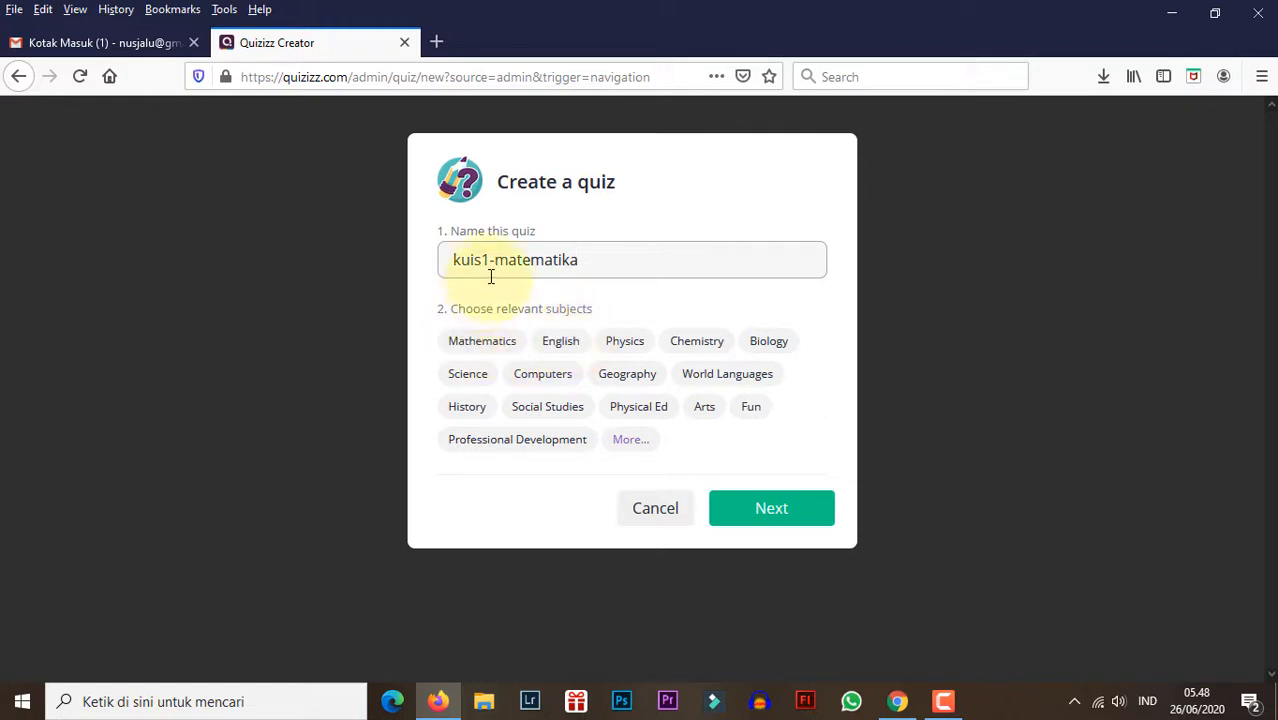
left_click(497, 343)
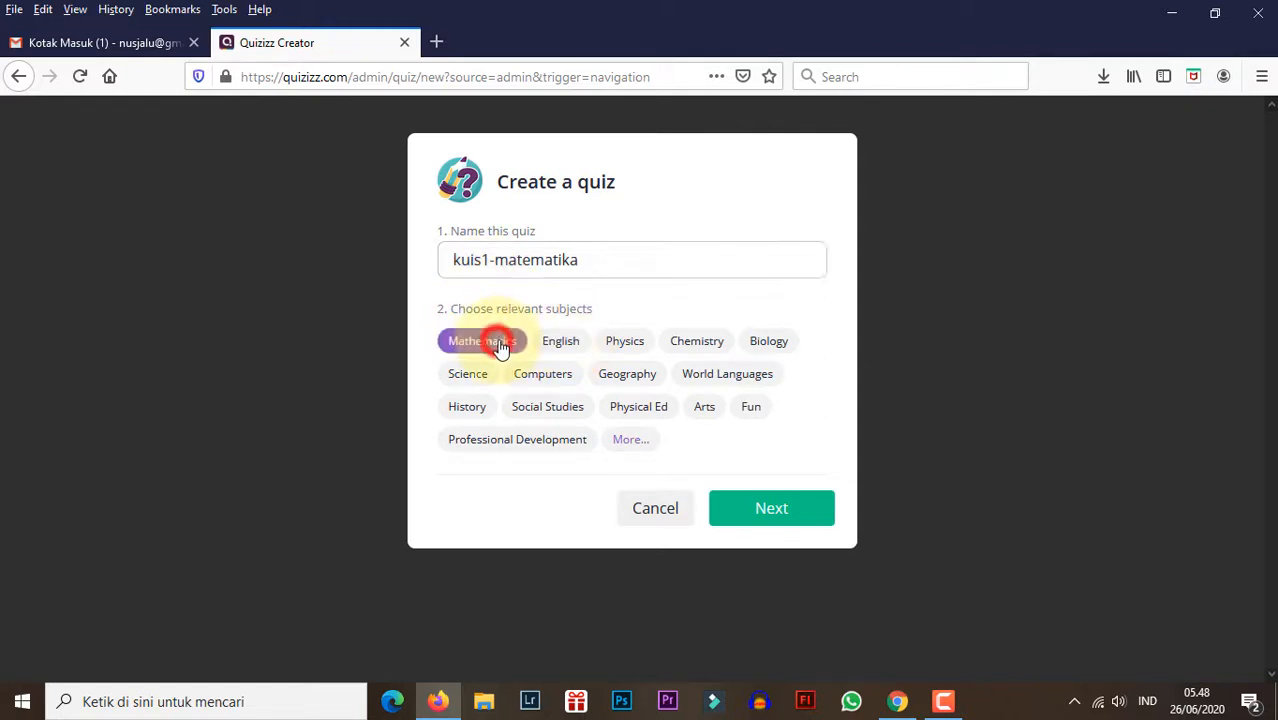
left_click(630, 439)
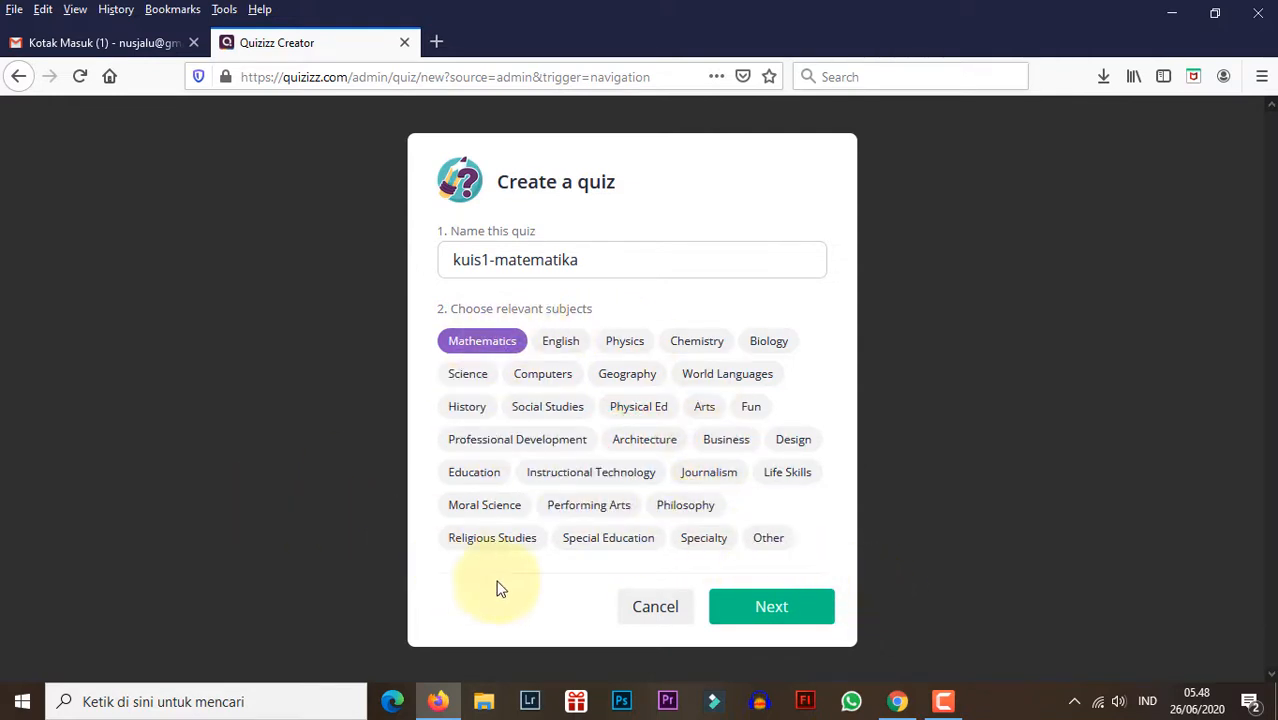
left_click(734, 613)
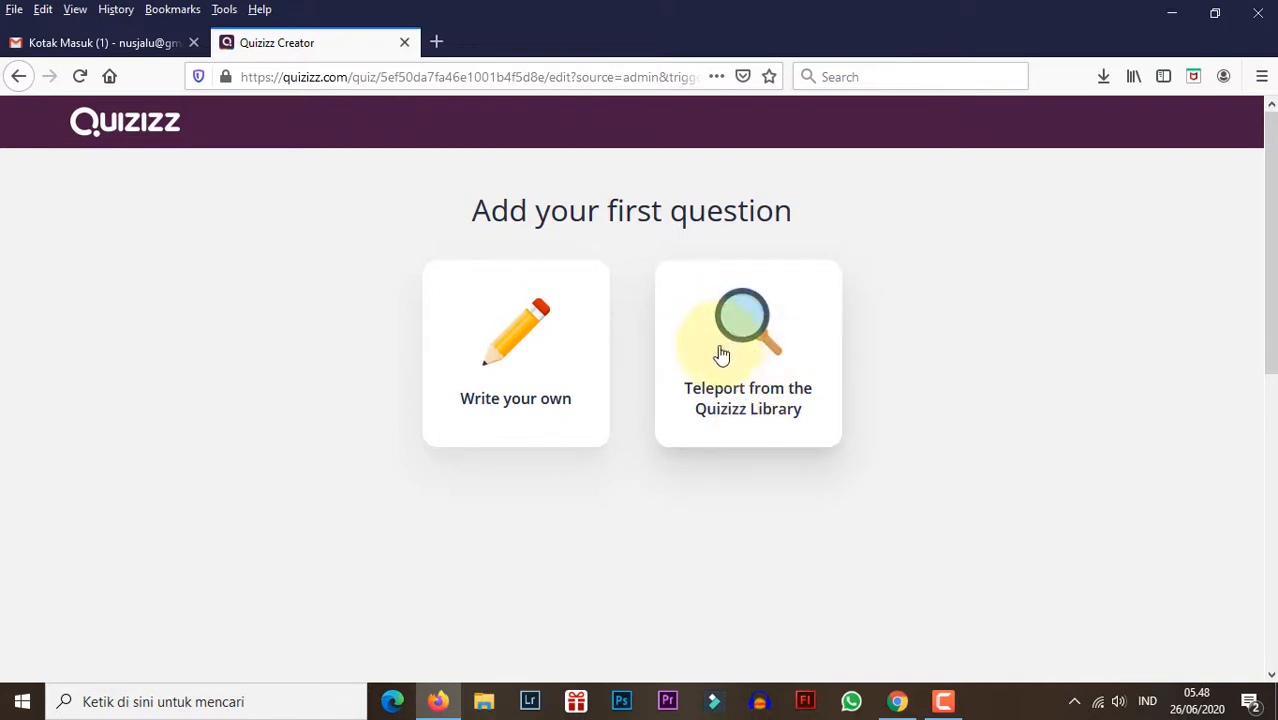
Start a self-written multiple-choice question as the quiz's first question
left_click(533, 341)
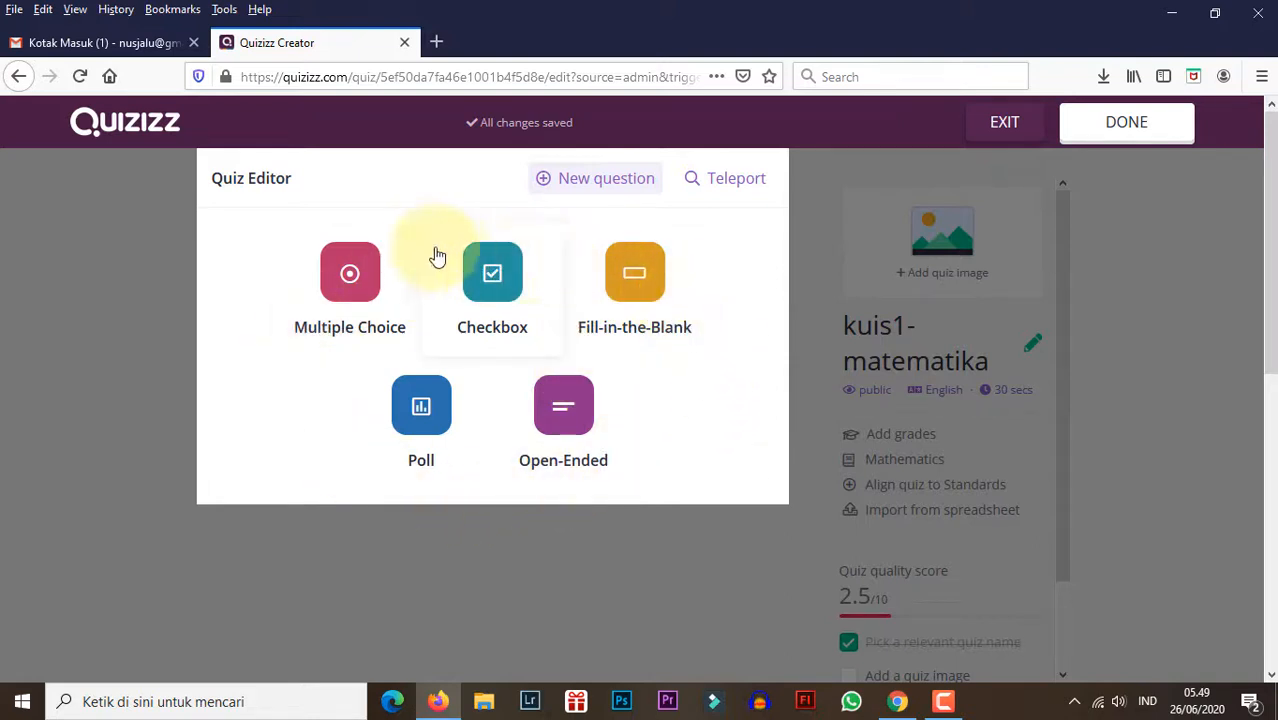
left_click(349, 275)
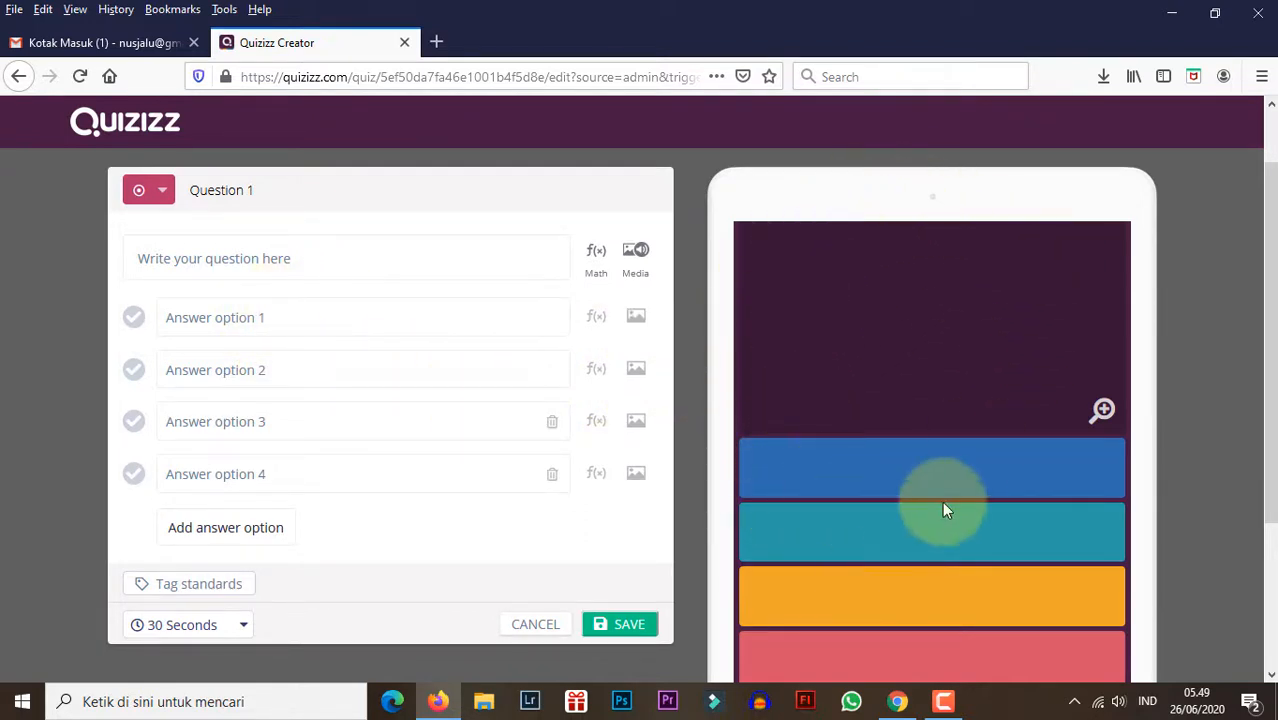
left_click(209, 260)
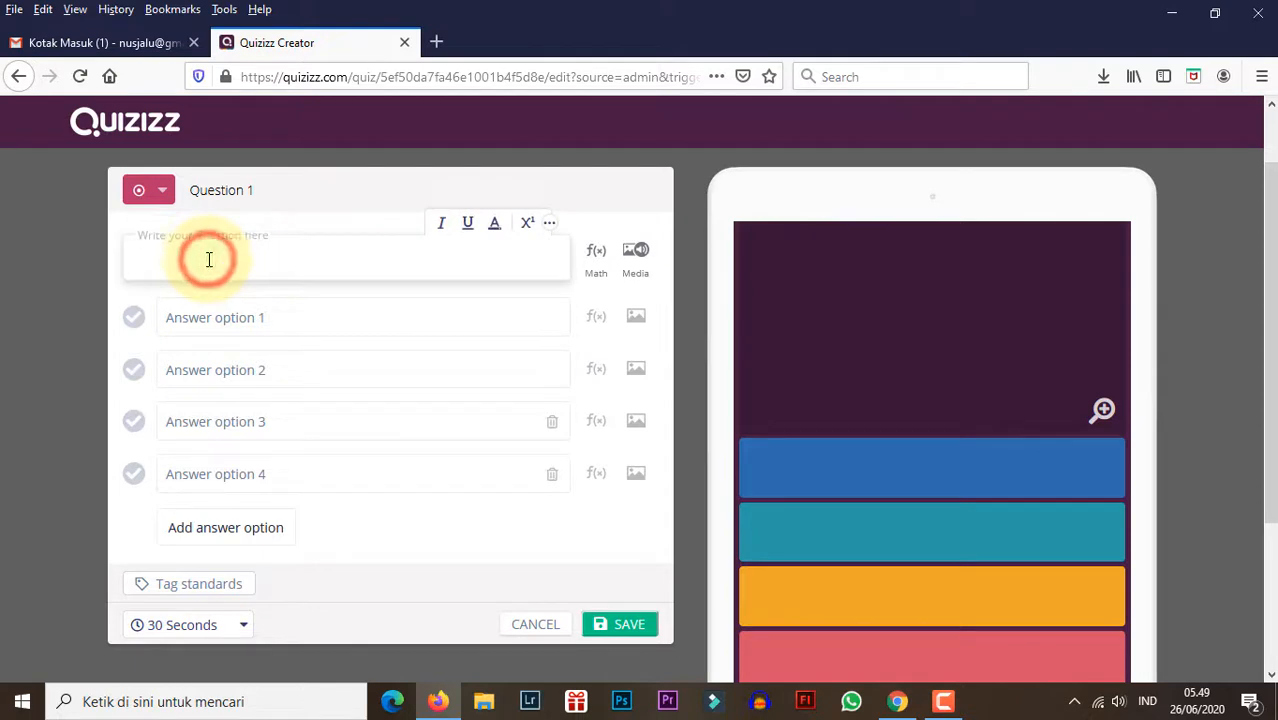
type("berakapak")
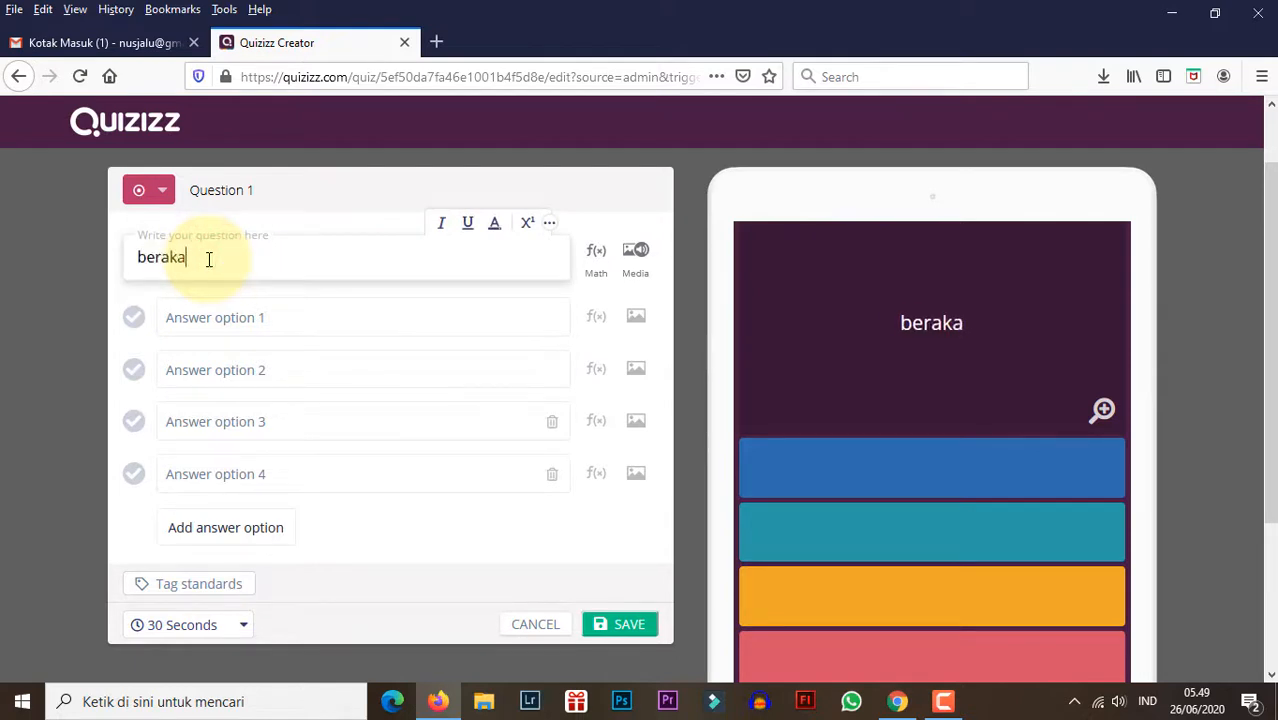
key("BackSpace")
key("BackSpace")
key("BackSpace")
key("BackSpace")
key("BackSpace")
type("pa")
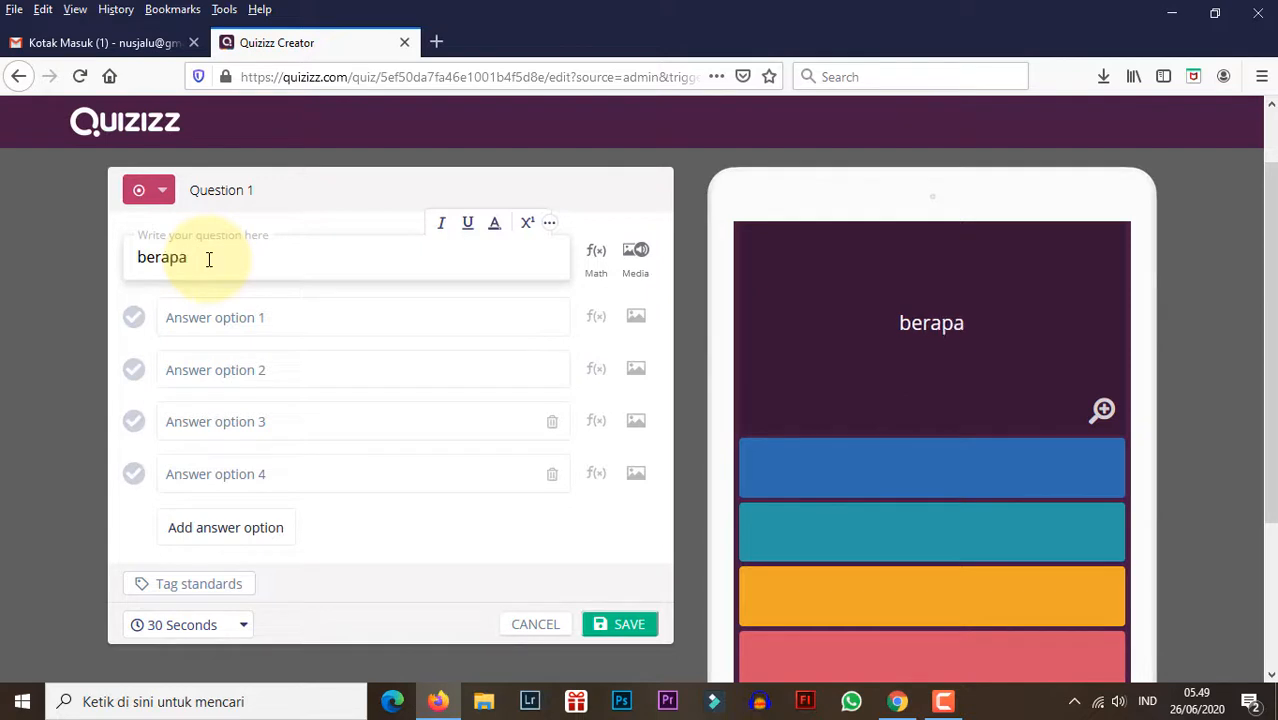
type("kah hasil;")
key("BackSpace")
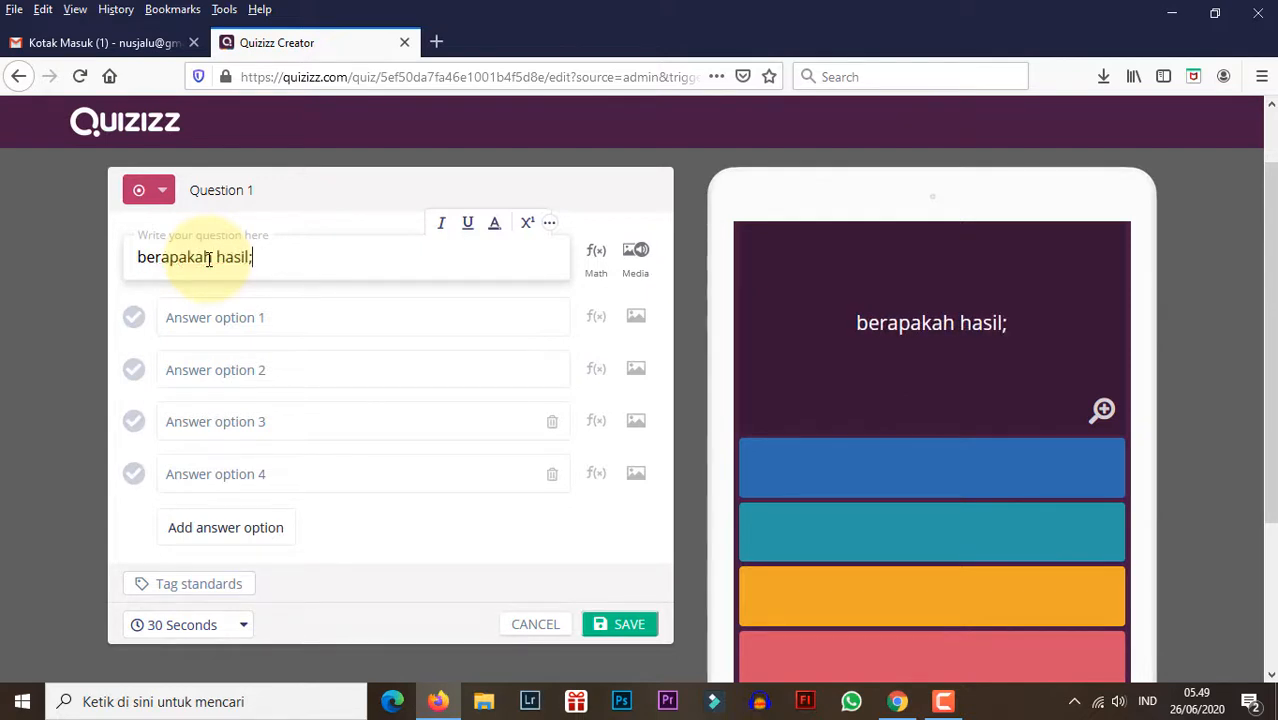
type("daro [")
key("BackSpace")
key("BackSpace")
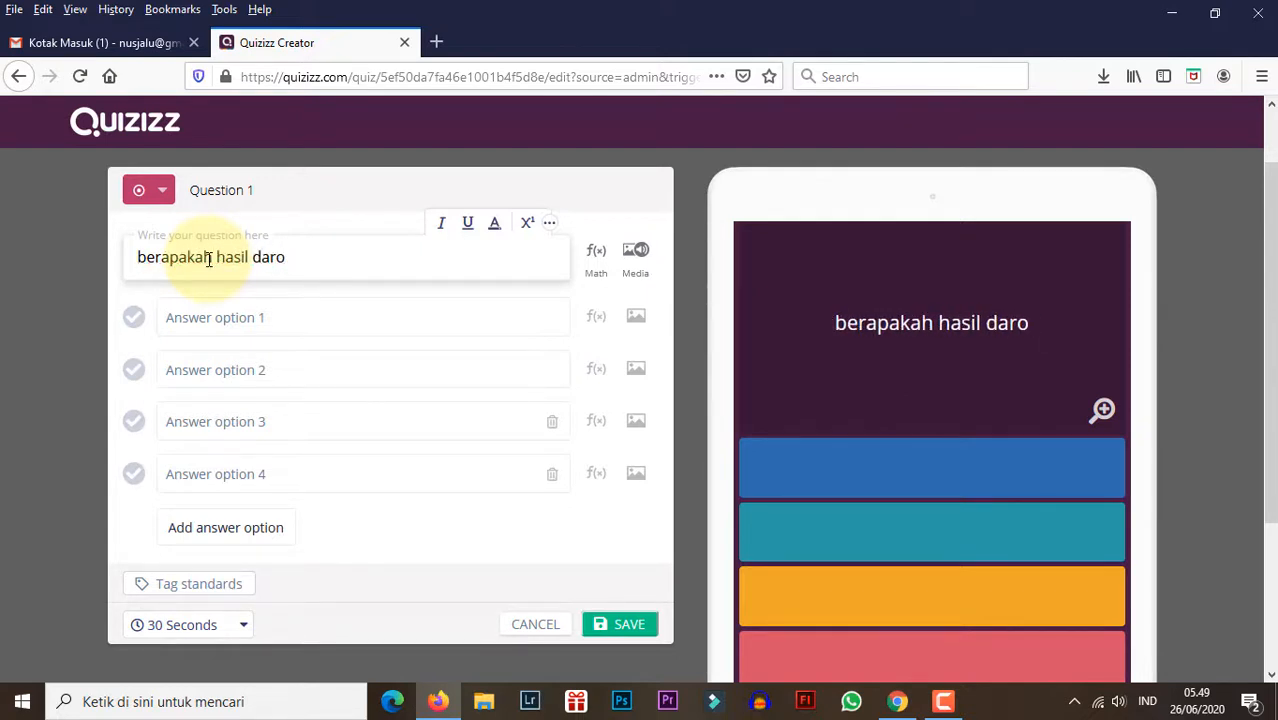
key("BackSpace")
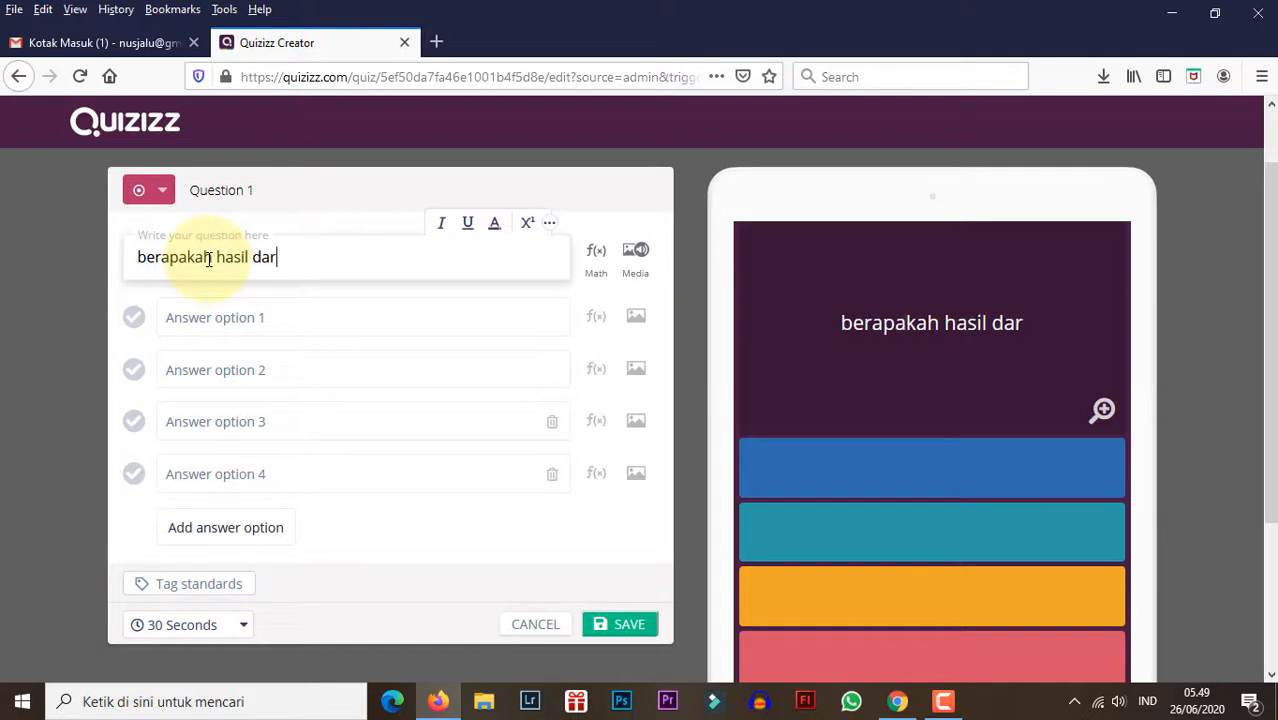
key("ctrl+a")
key("BackSpace")
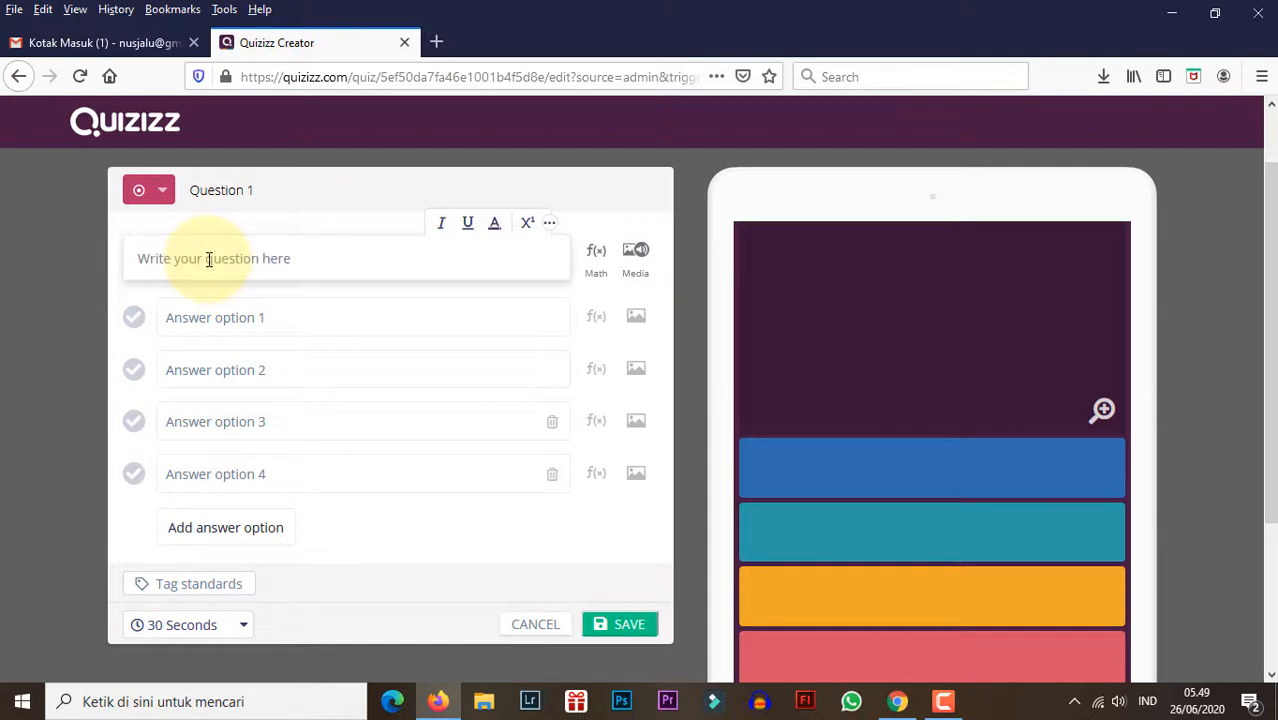
Enter "berapakah hasil penjumlahan dari 2 + 2 = ...?" as the text of question 1
left_click(226, 274)
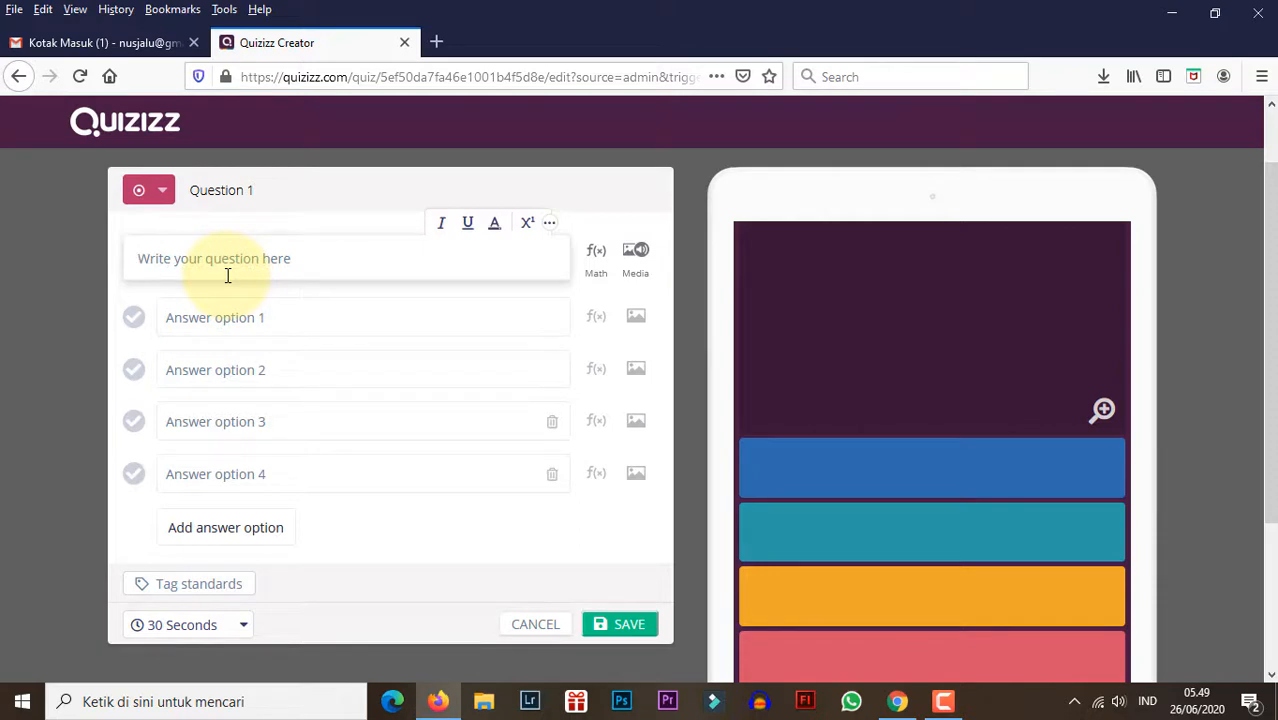
left_click(415, 263)
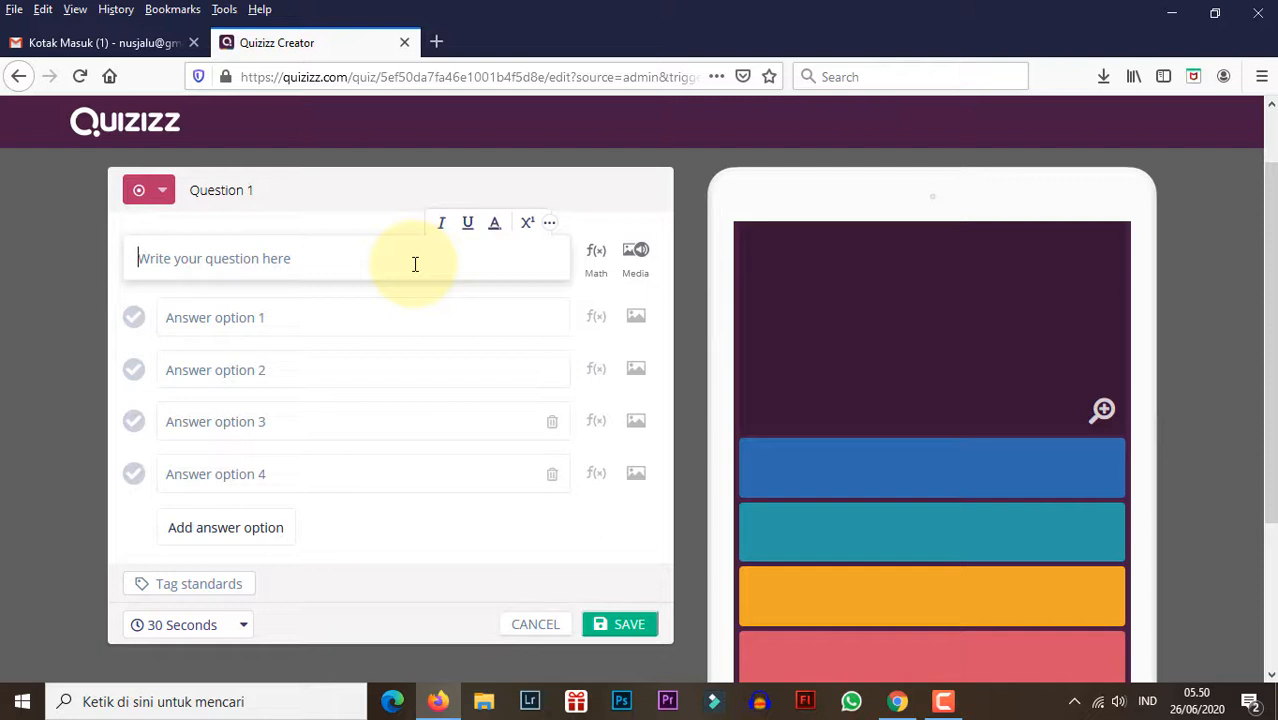
type("berapakah ")
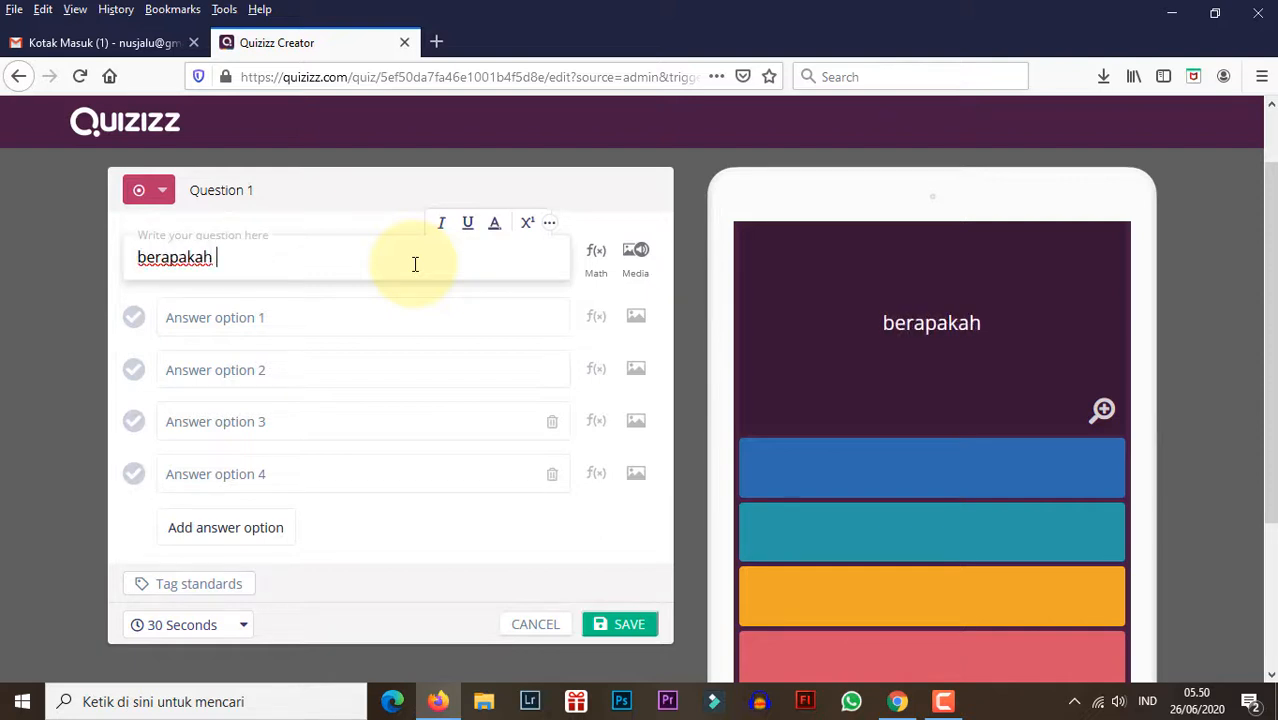
type("hasil penj")
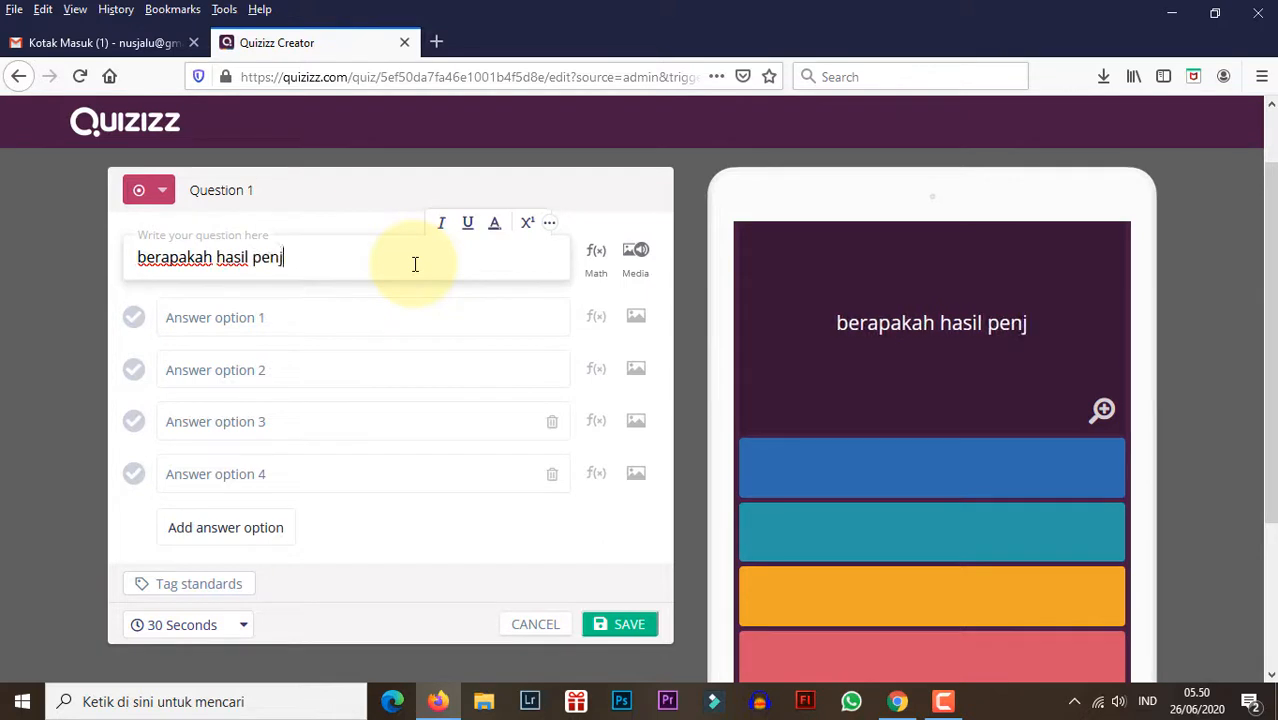
type("umala")
key("BackSpace")
key("BackSpace")
key("BackSpace")
type("lah")
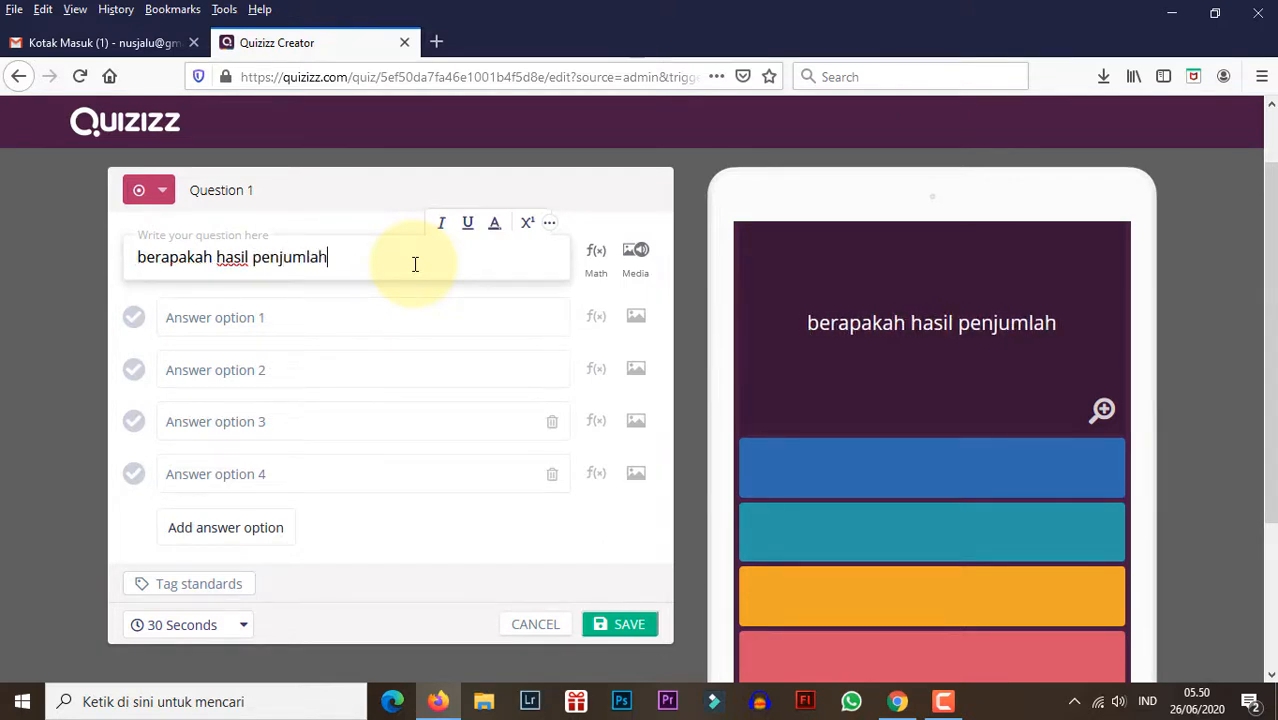
type("an dario")
key("BackSpace")
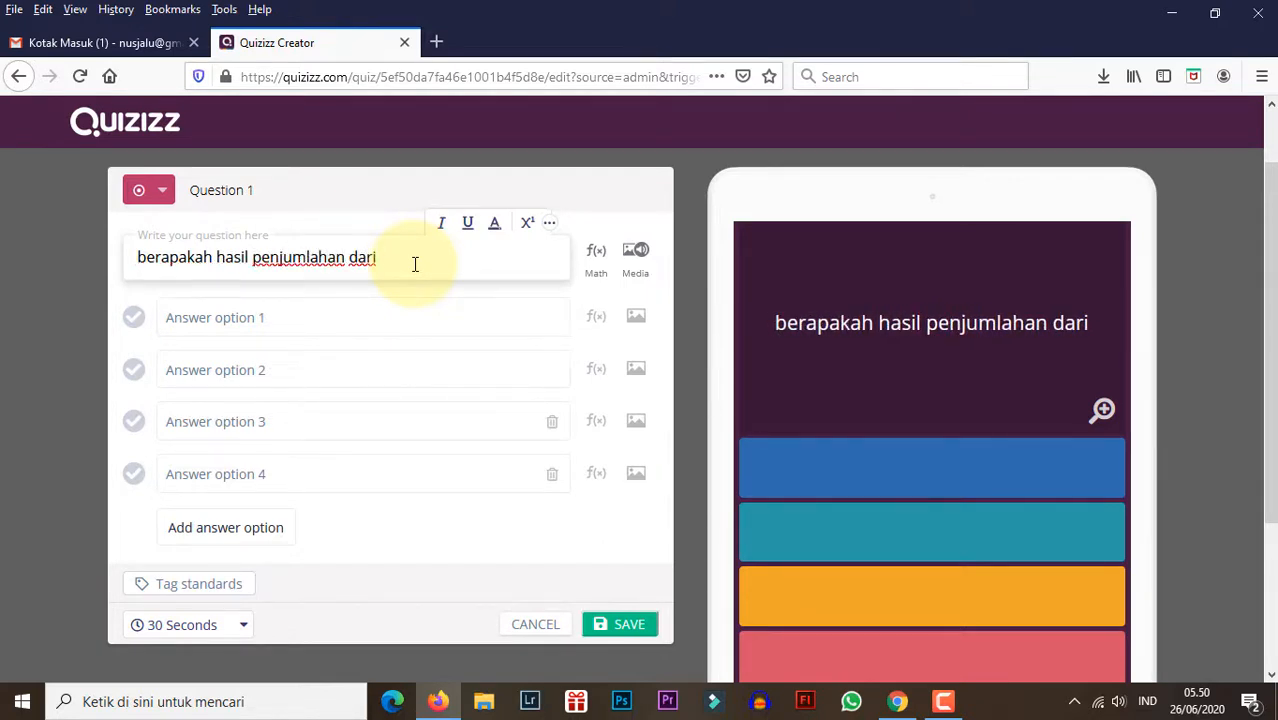
type("2 + 2")
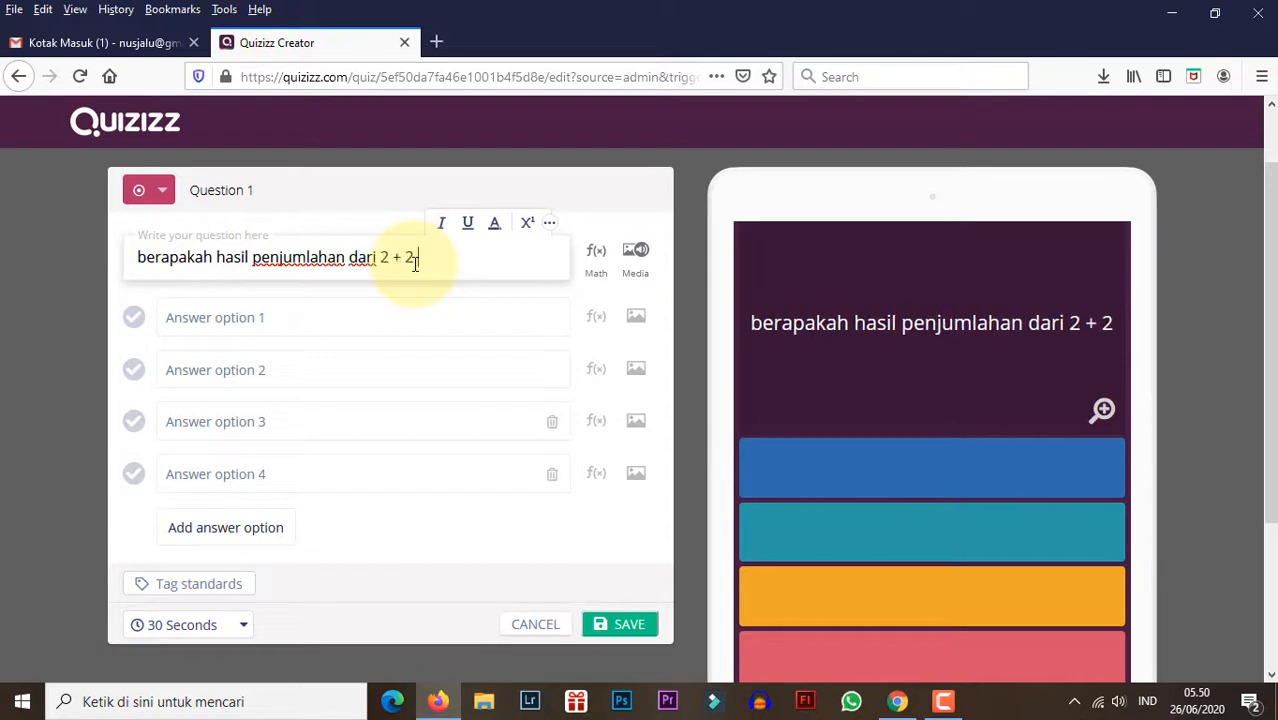
type(" = ...?")
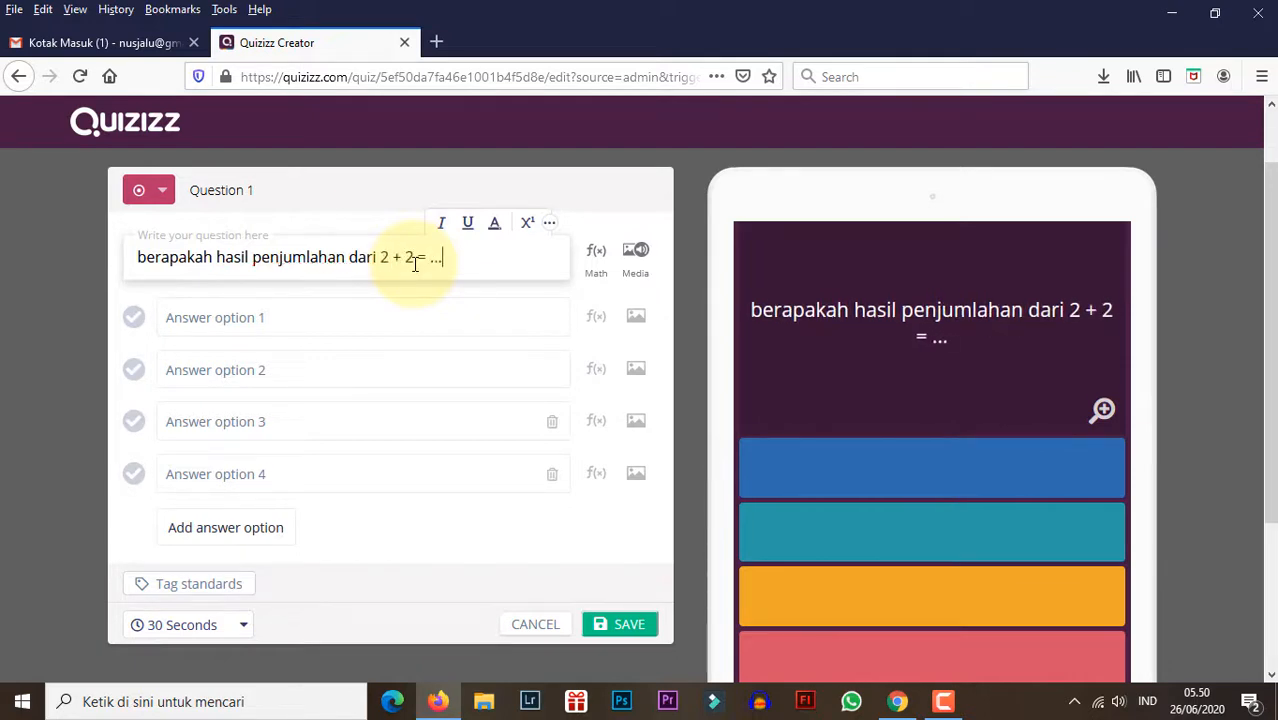
Fill in the four answer options of question 1 with 3, 4, 6 and 10
left_click(339, 319)
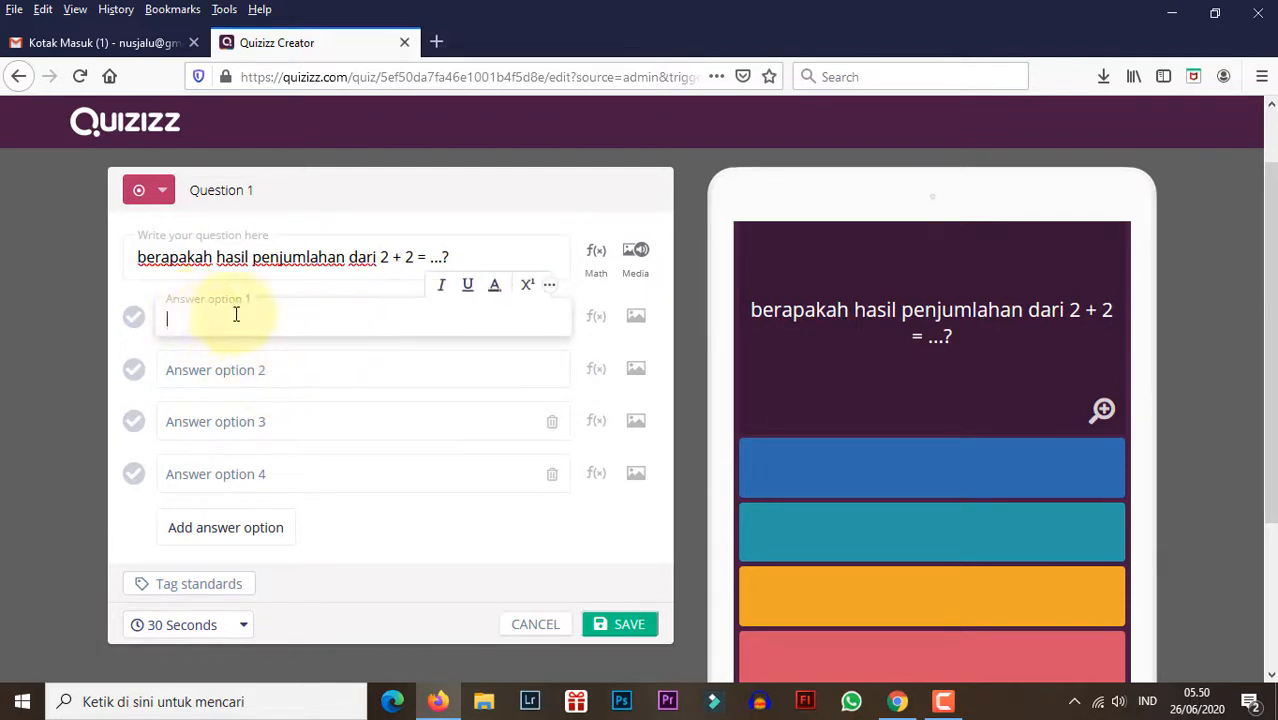
type("3")
left_click(209, 368)
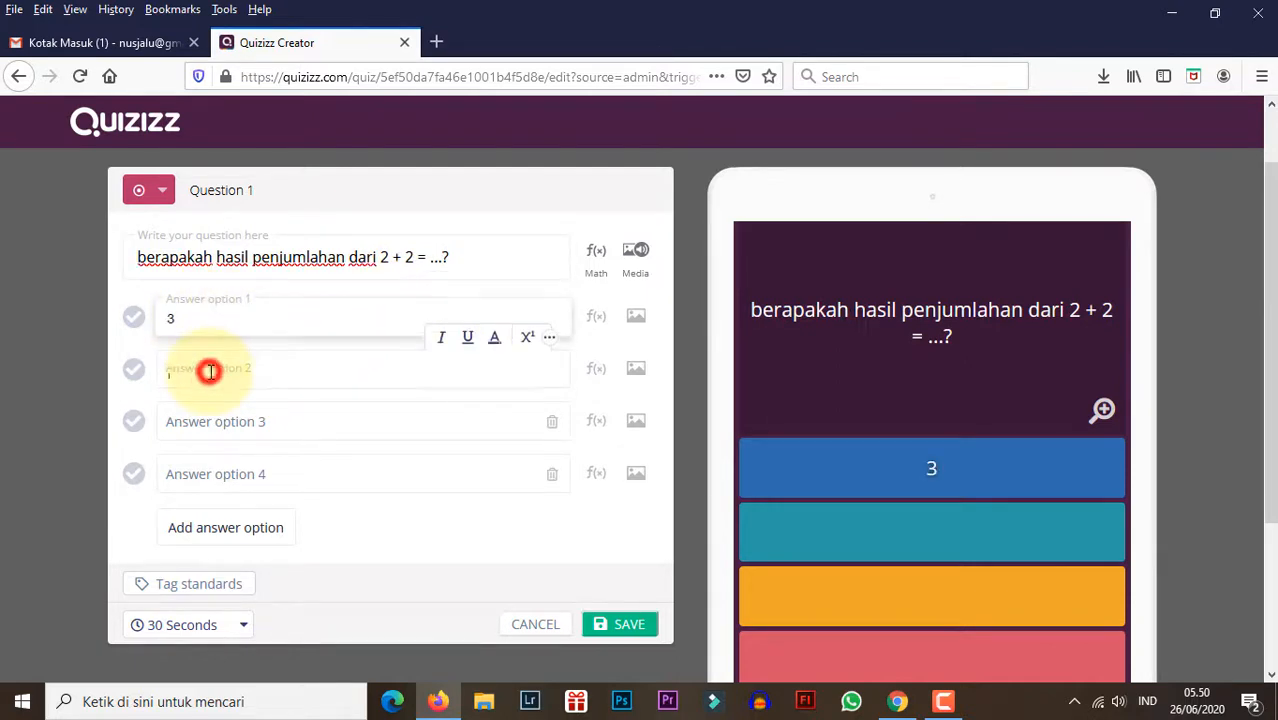
type("4")
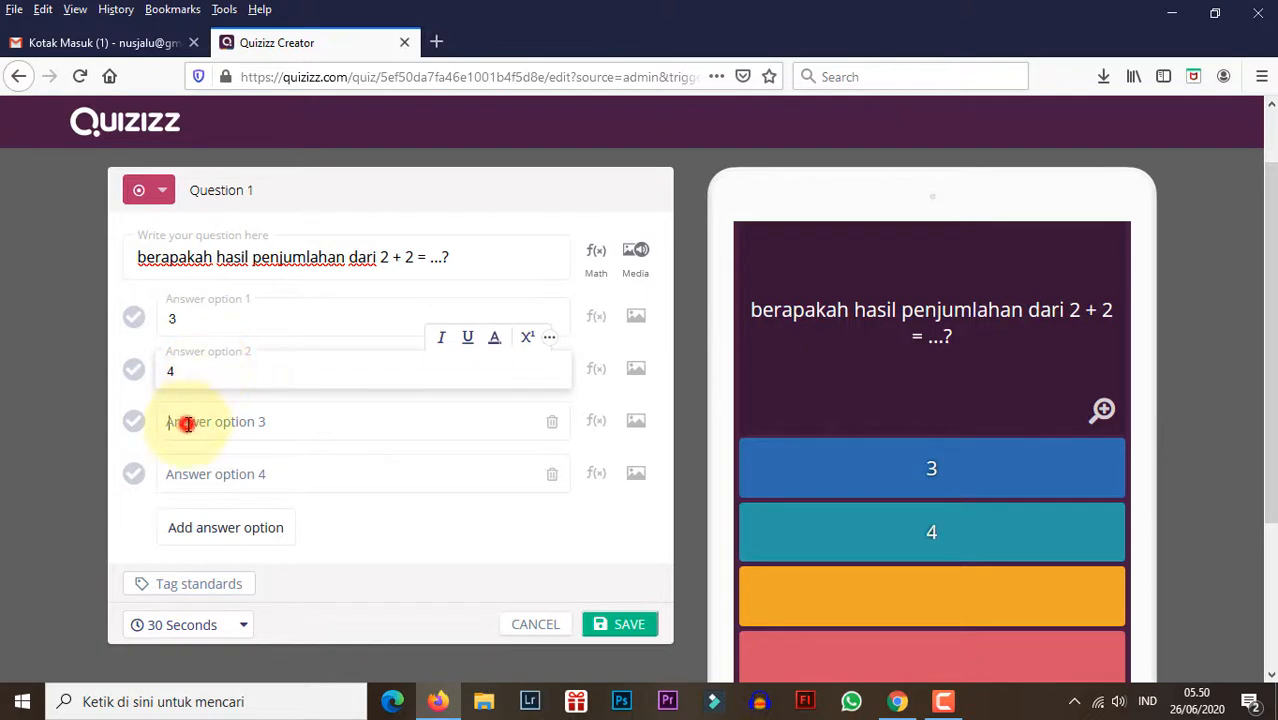
left_click(186, 421)
type("6")
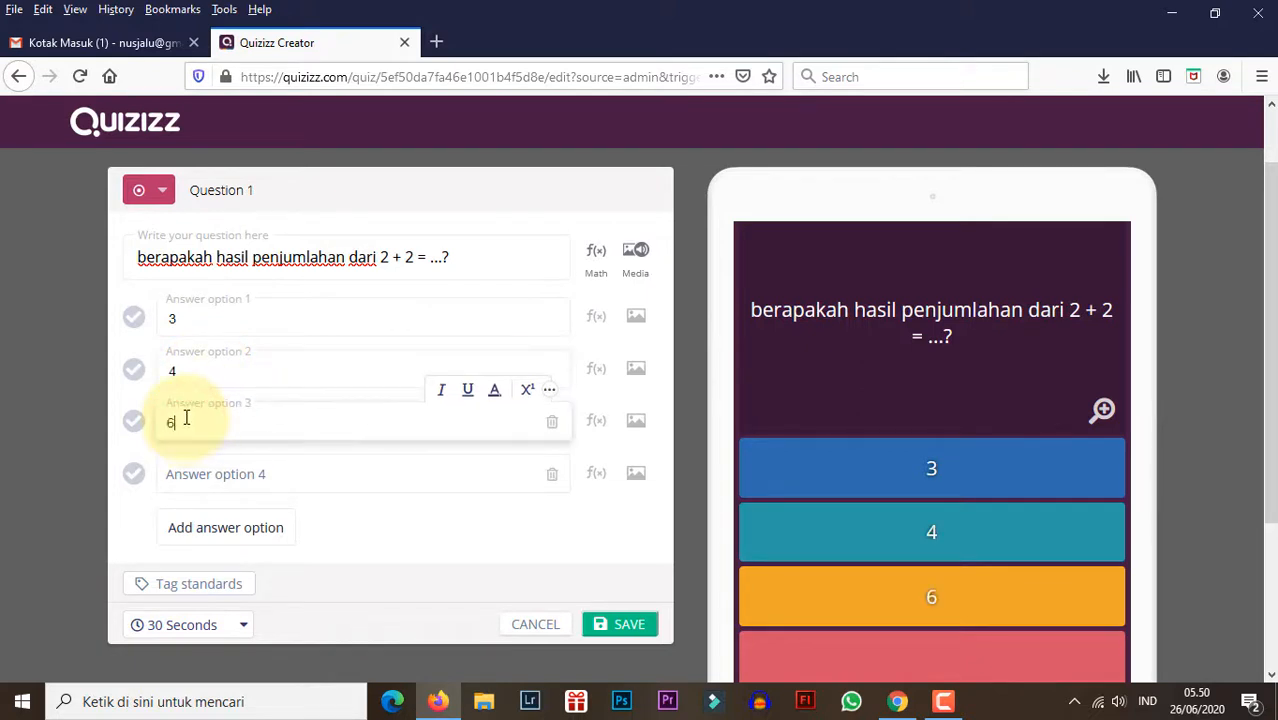
left_click(207, 469)
type("10")
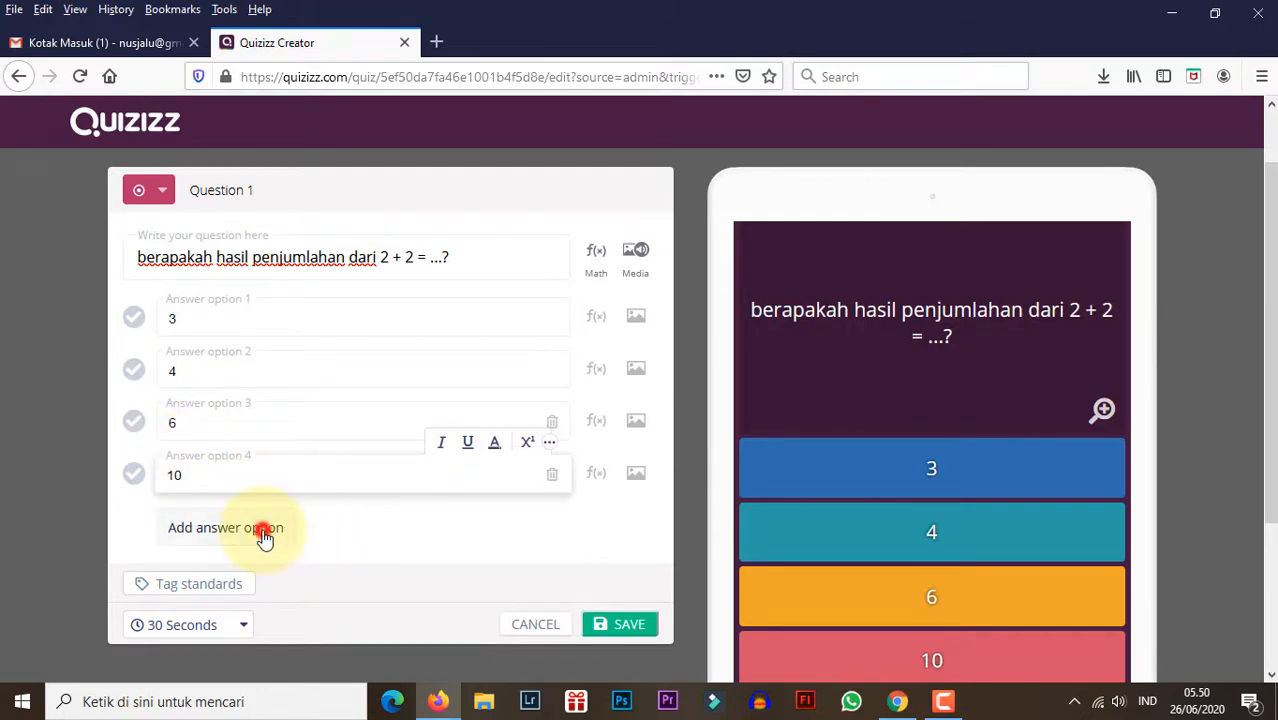
Add a fifth answer option with the value 34 to question 1
left_click(263, 535)
left_click(263, 534)
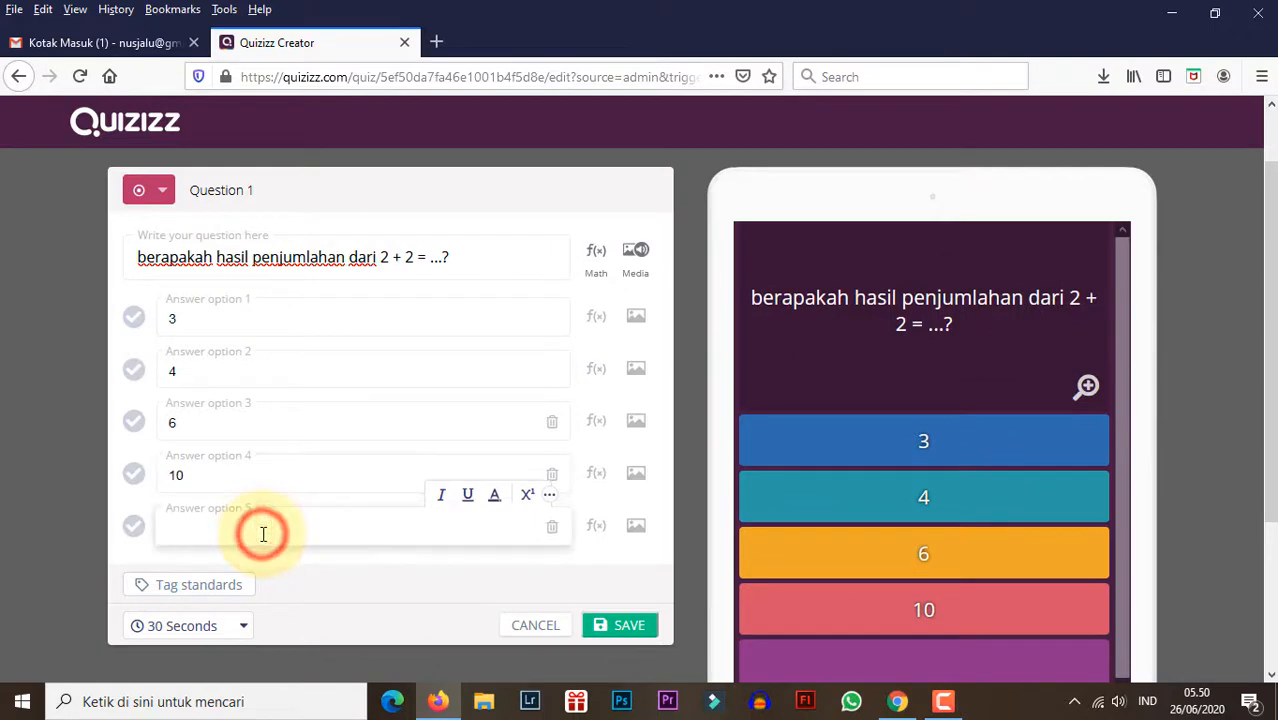
type("34")
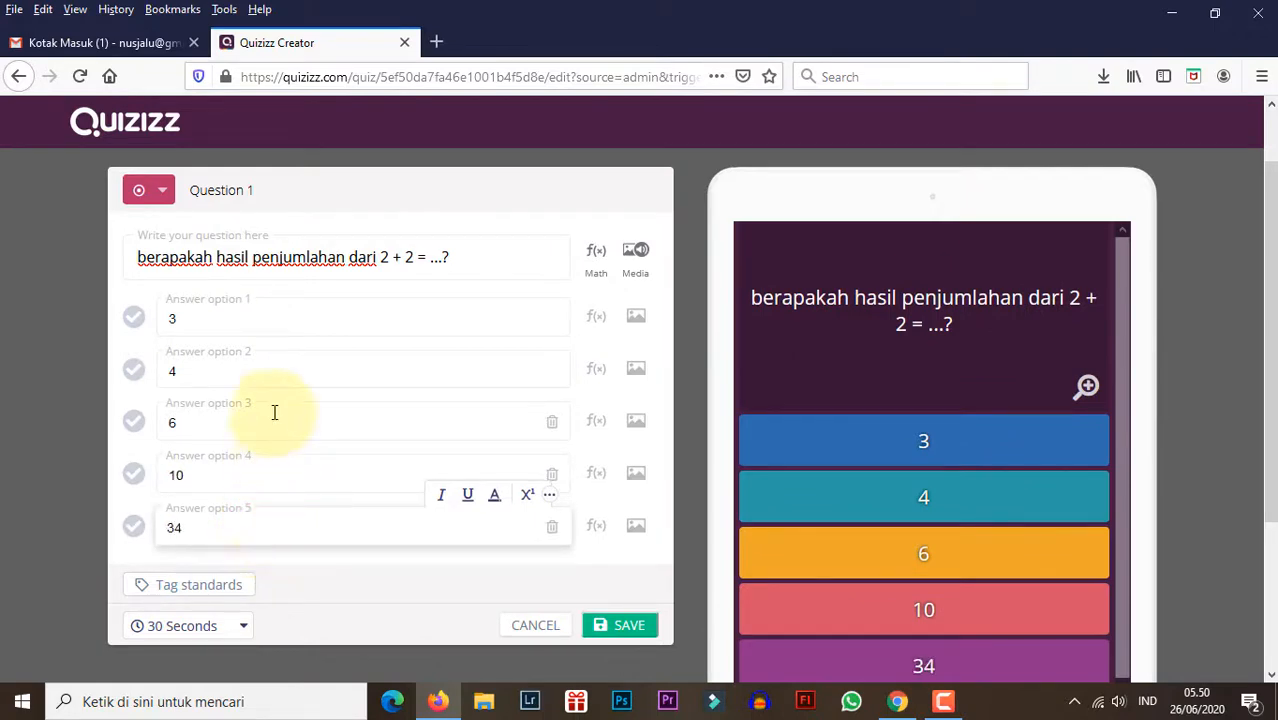
Set the time allotted for question 1 to 10 seconds
scroll(272, 394, "down", 2)
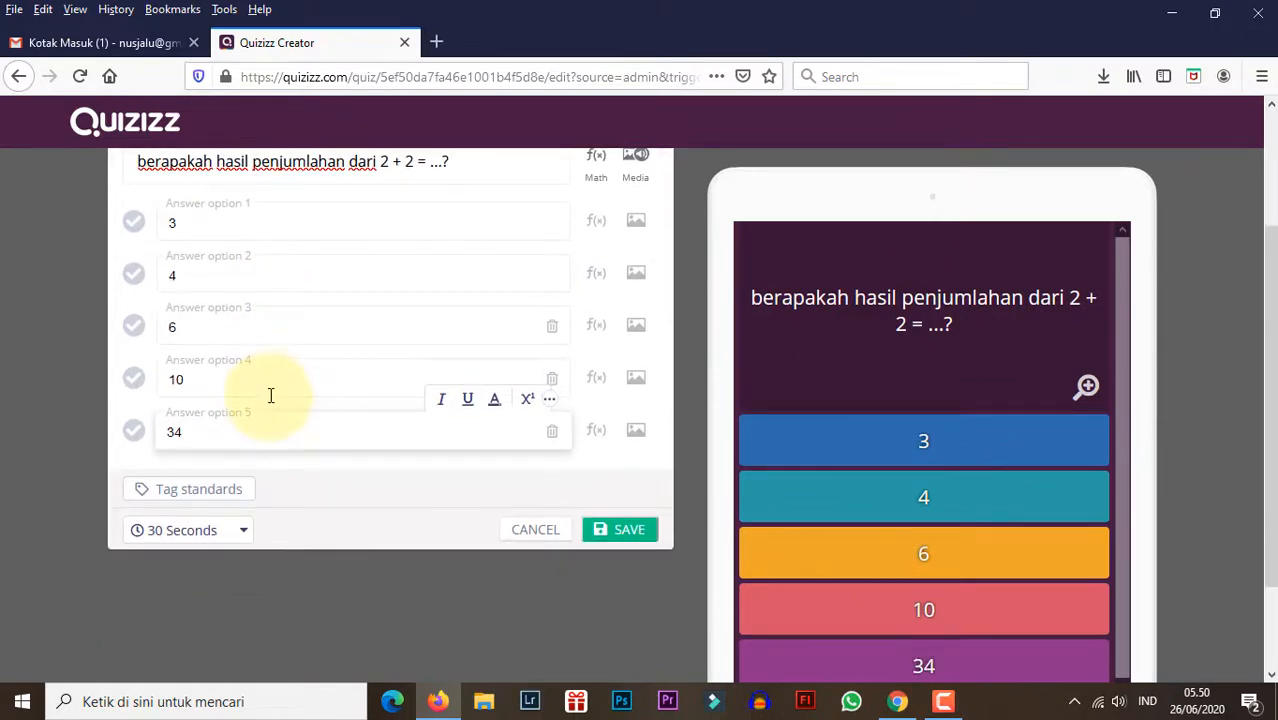
scroll(272, 394, "up", 2)
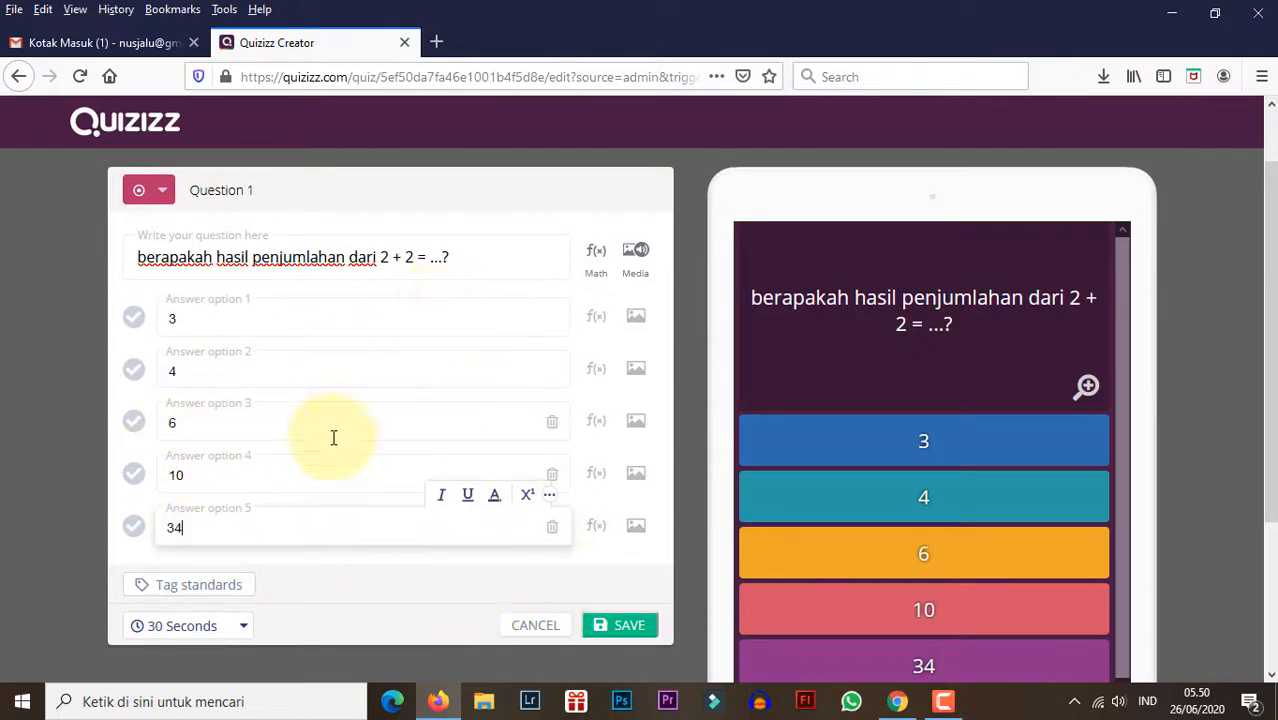
left_click(364, 598)
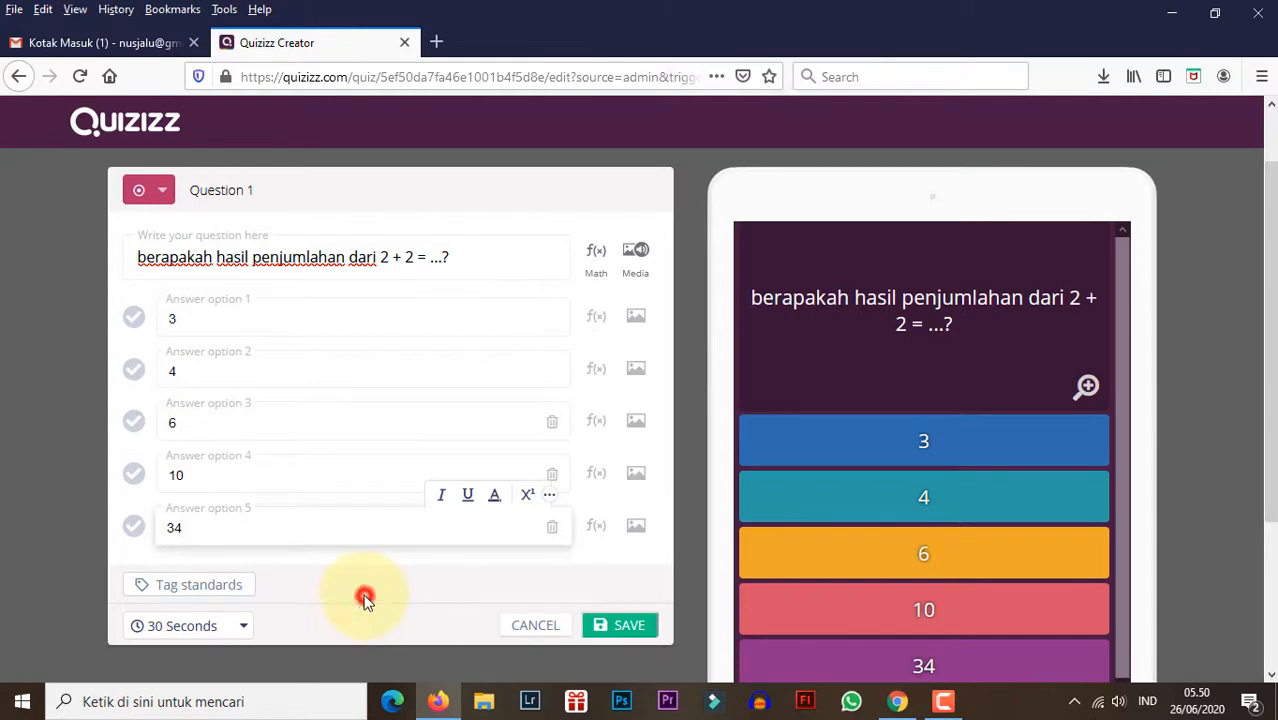
left_click(531, 340)
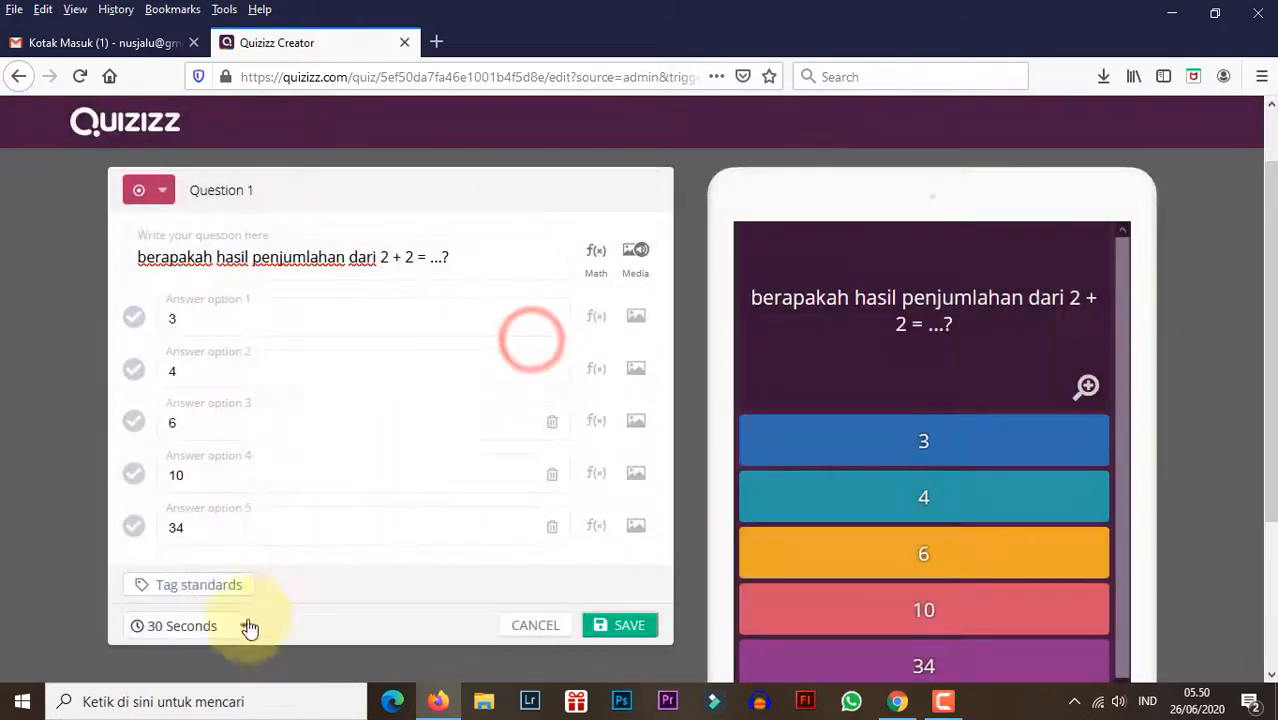
left_click(238, 630)
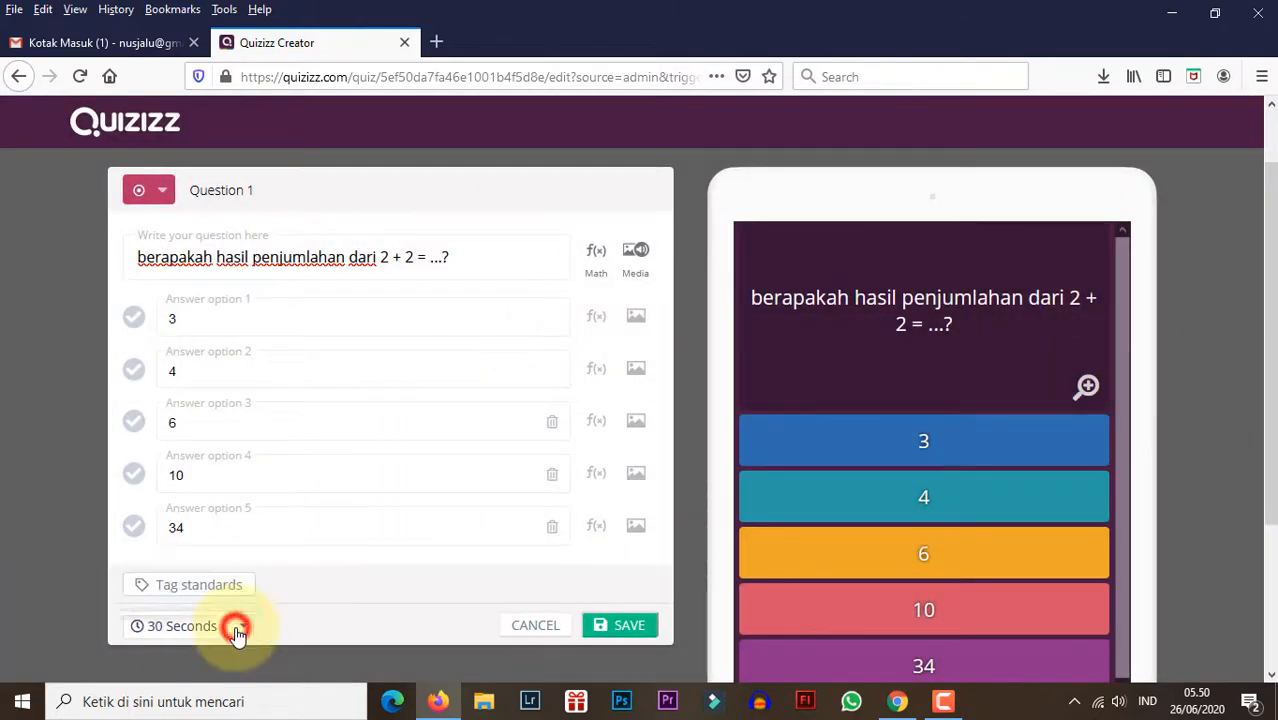
mouse_move(250, 445)
left_mouse_down()
mouse_move(241, 499)
mouse_move(246, 427)
left_mouse_up()
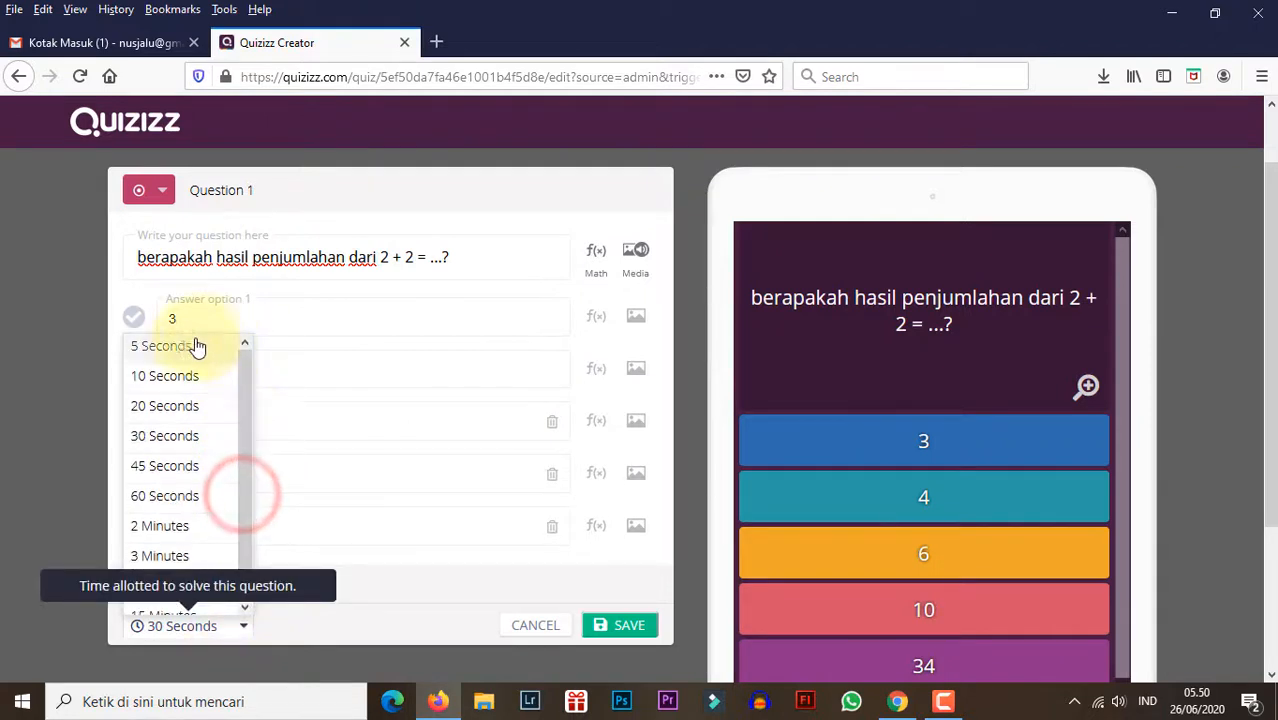
left_click(172, 374)
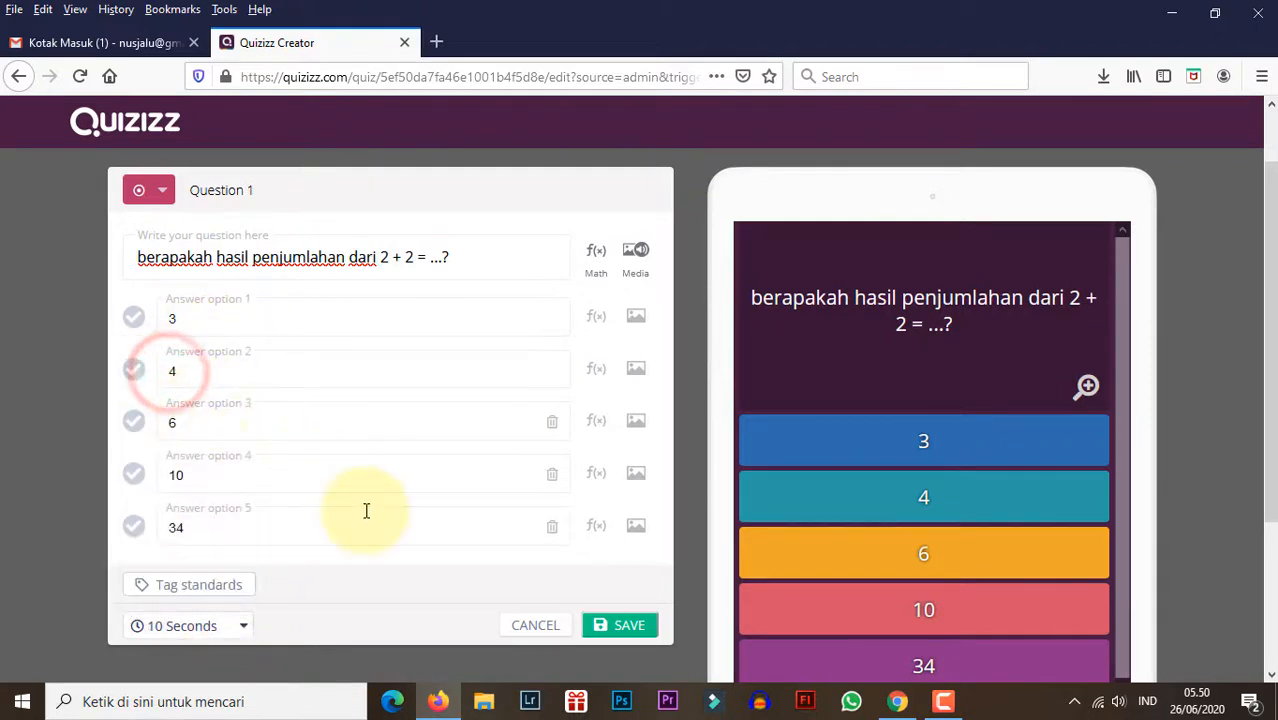
Mark answer option 4 as the correct answer to the 2 + 2 question and save the question
left_click(630, 628)
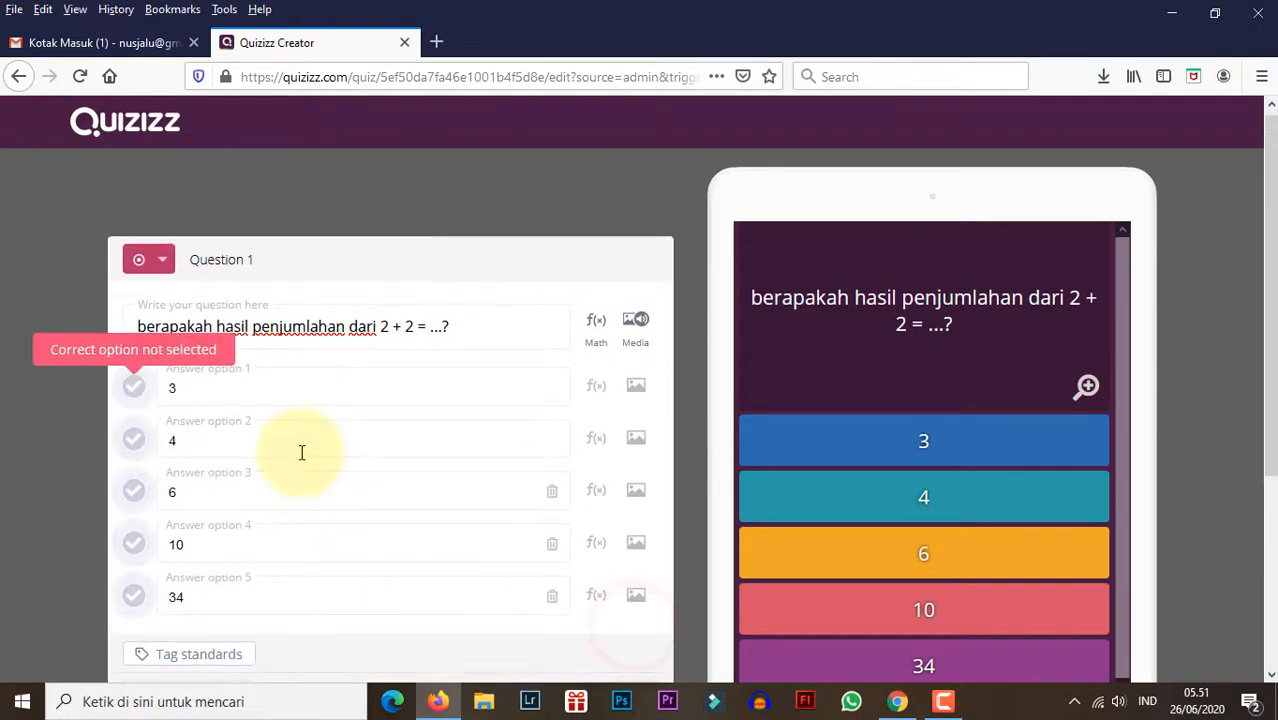
scroll(327, 427, "up", 2)
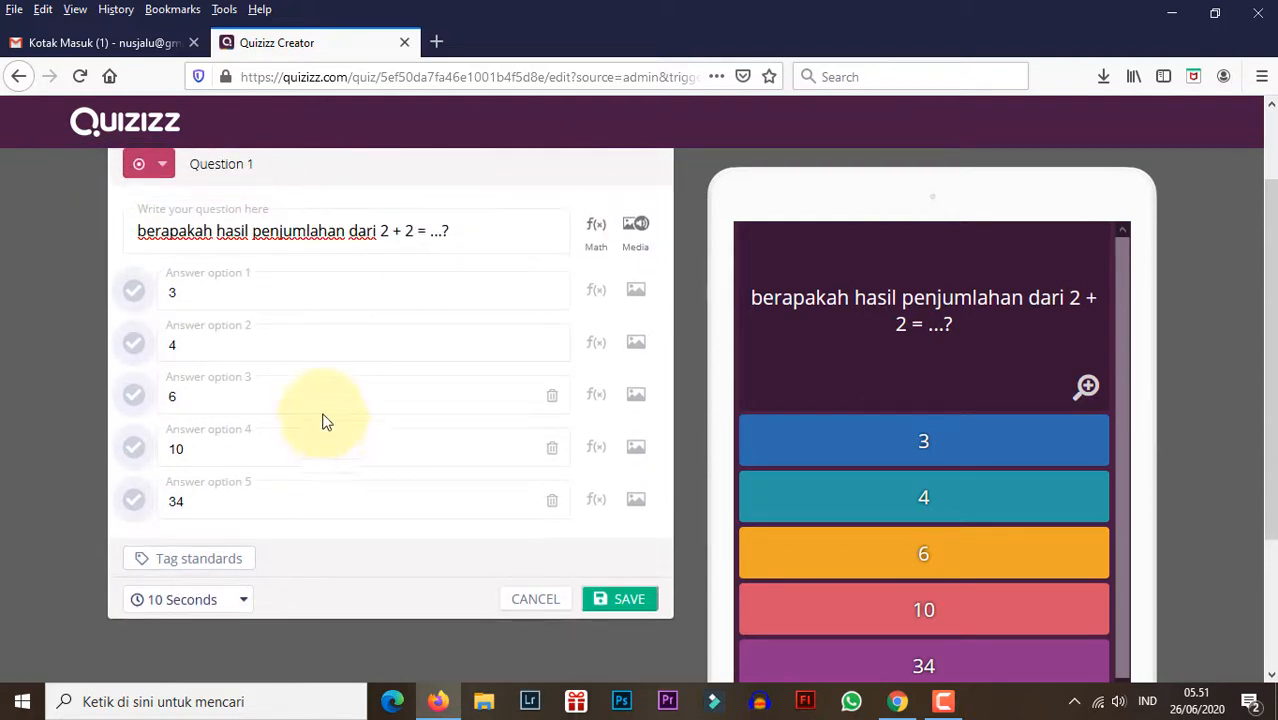
left_click(136, 346)
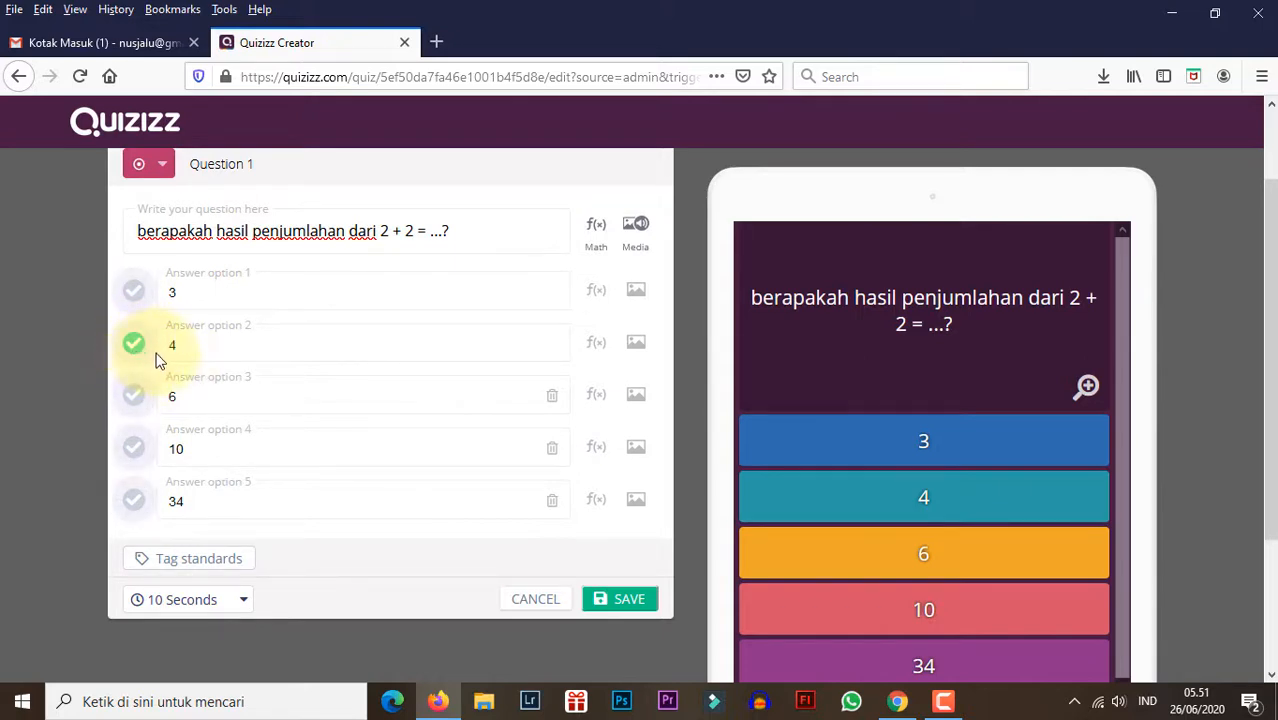
left_click(613, 605)
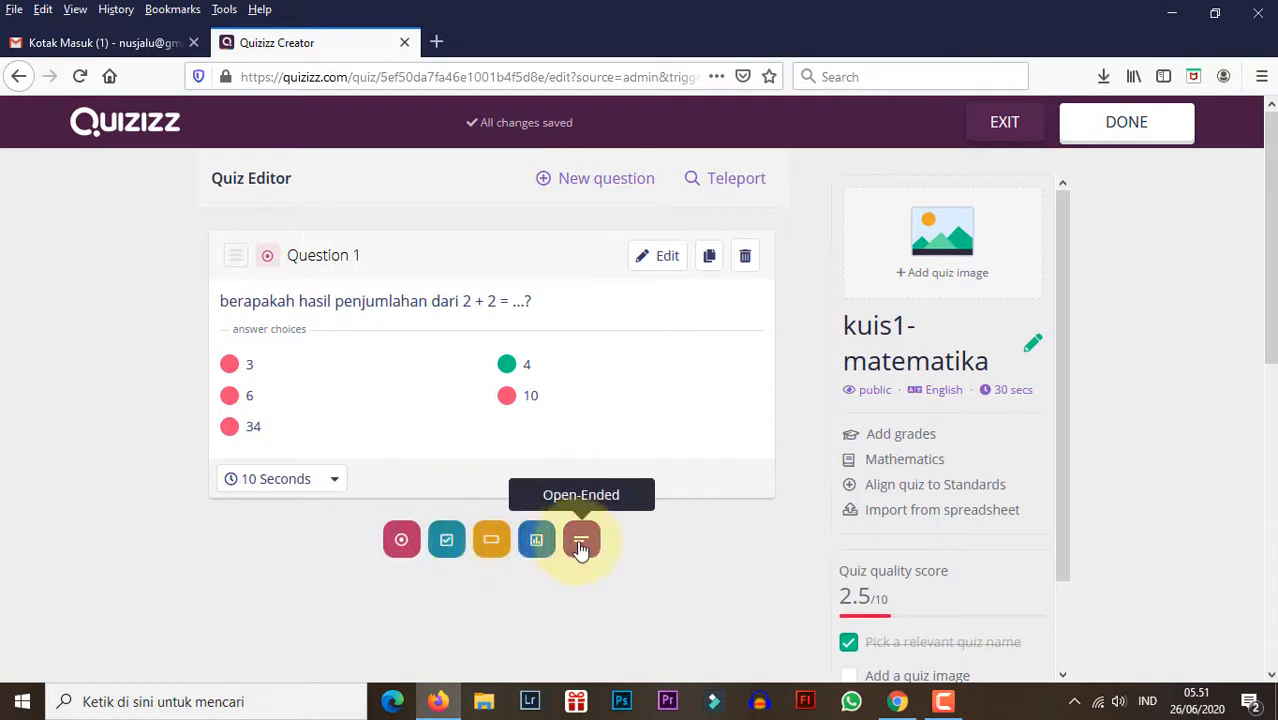
Add a checkbox question as question 2 with the text "siapa kah presiden Indonesia saat ini?"
left_click(590, 193)
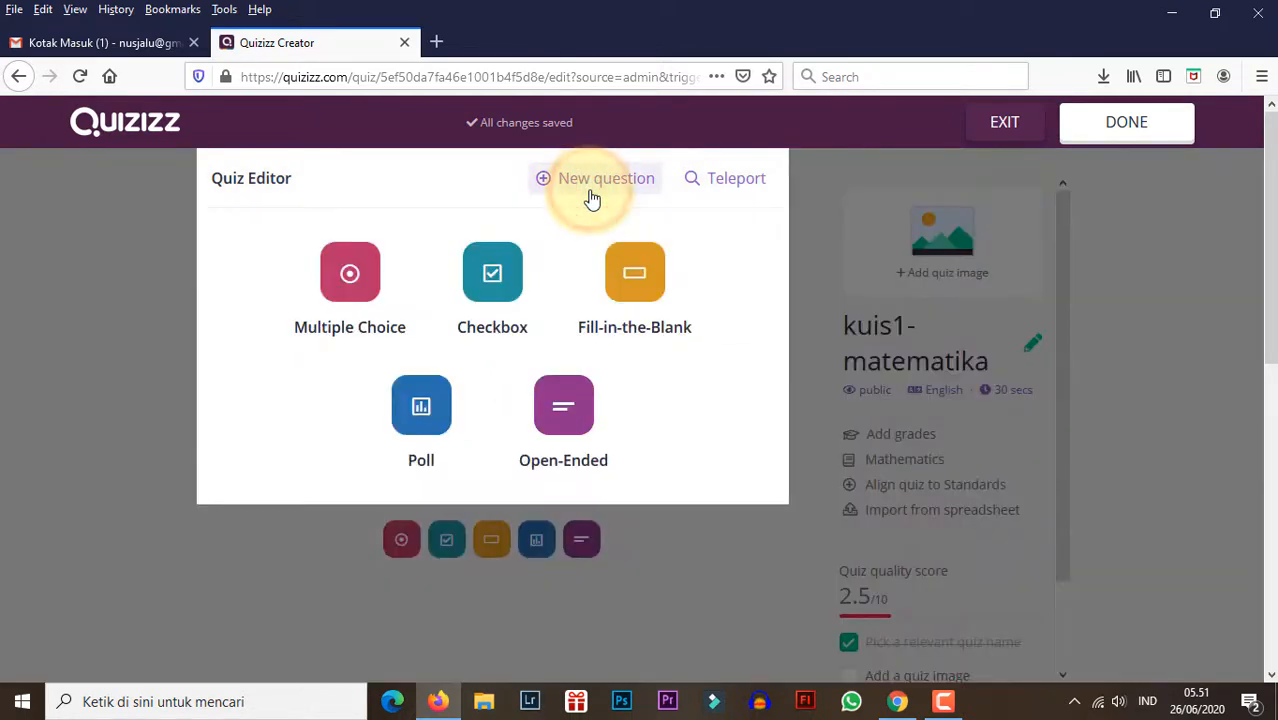
left_click(496, 274)
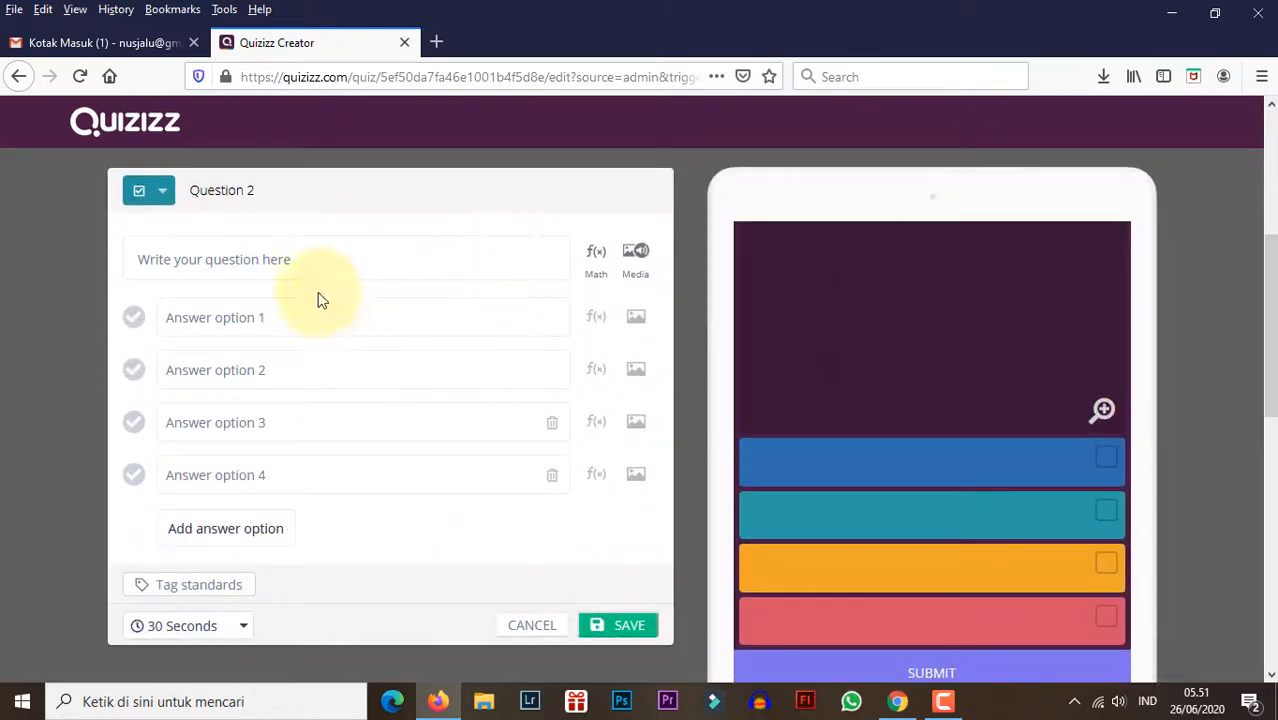
left_click(305, 262)
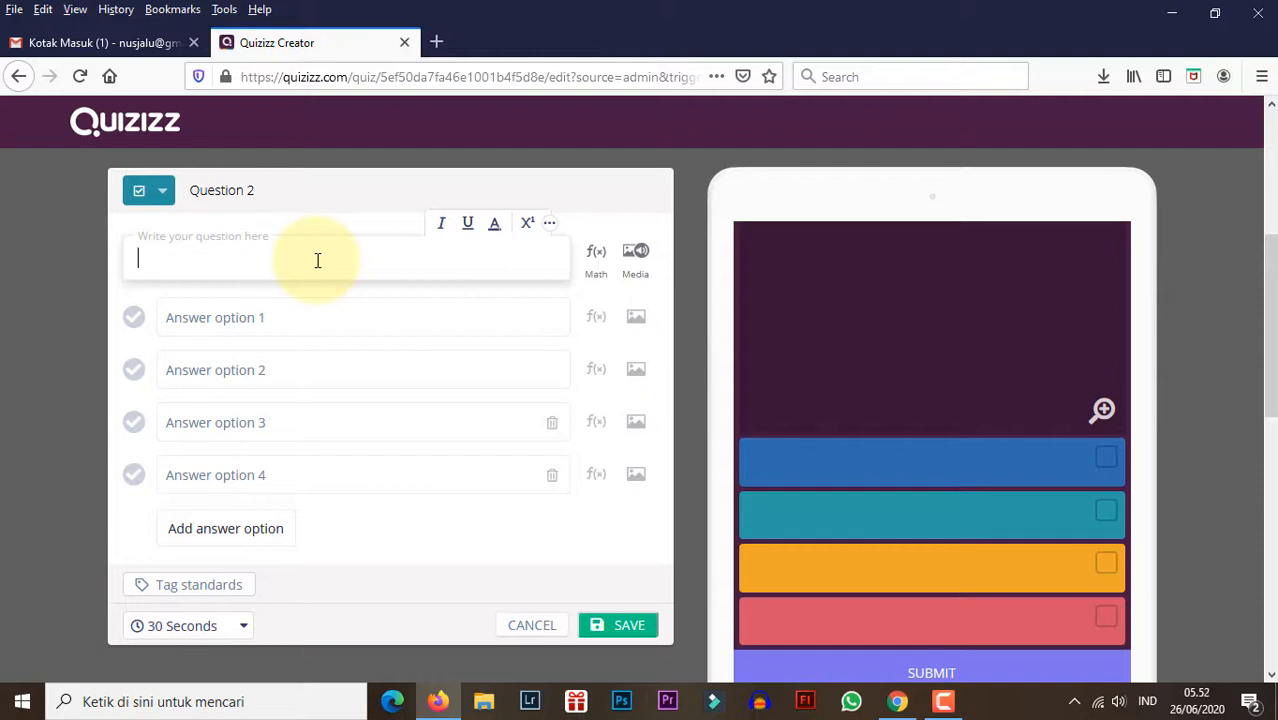
type("siapa")
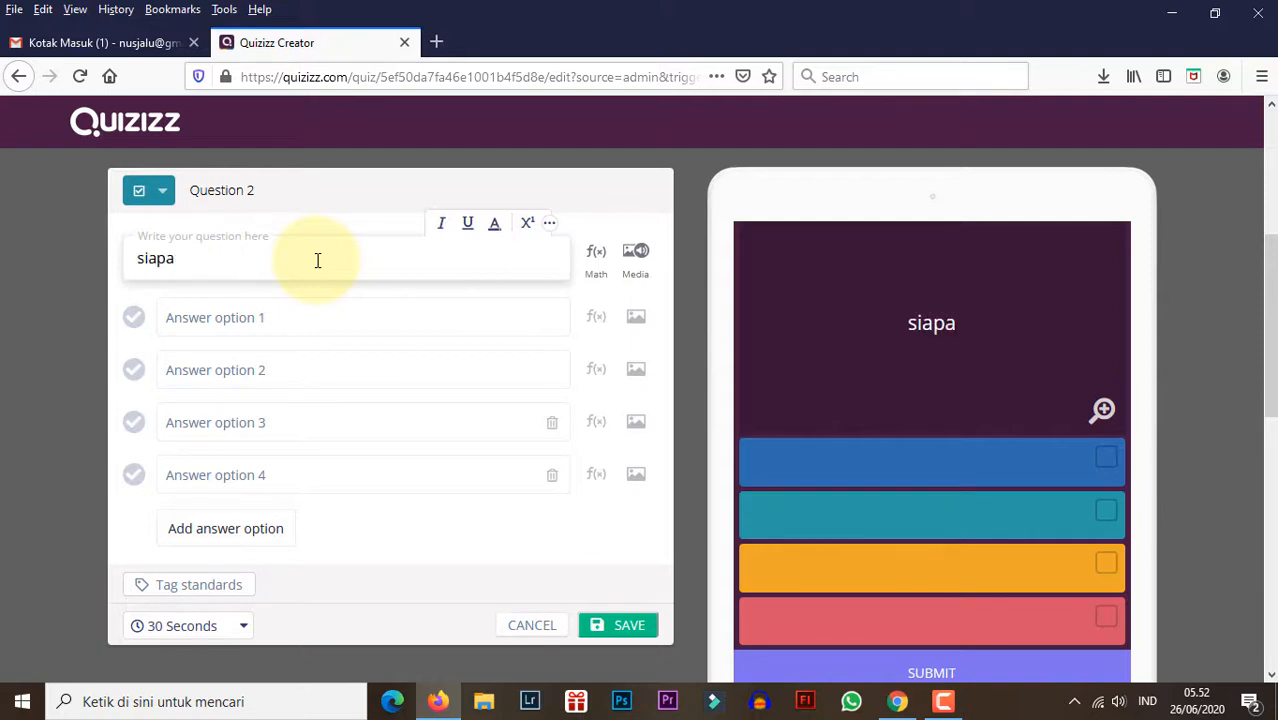
type(" p")
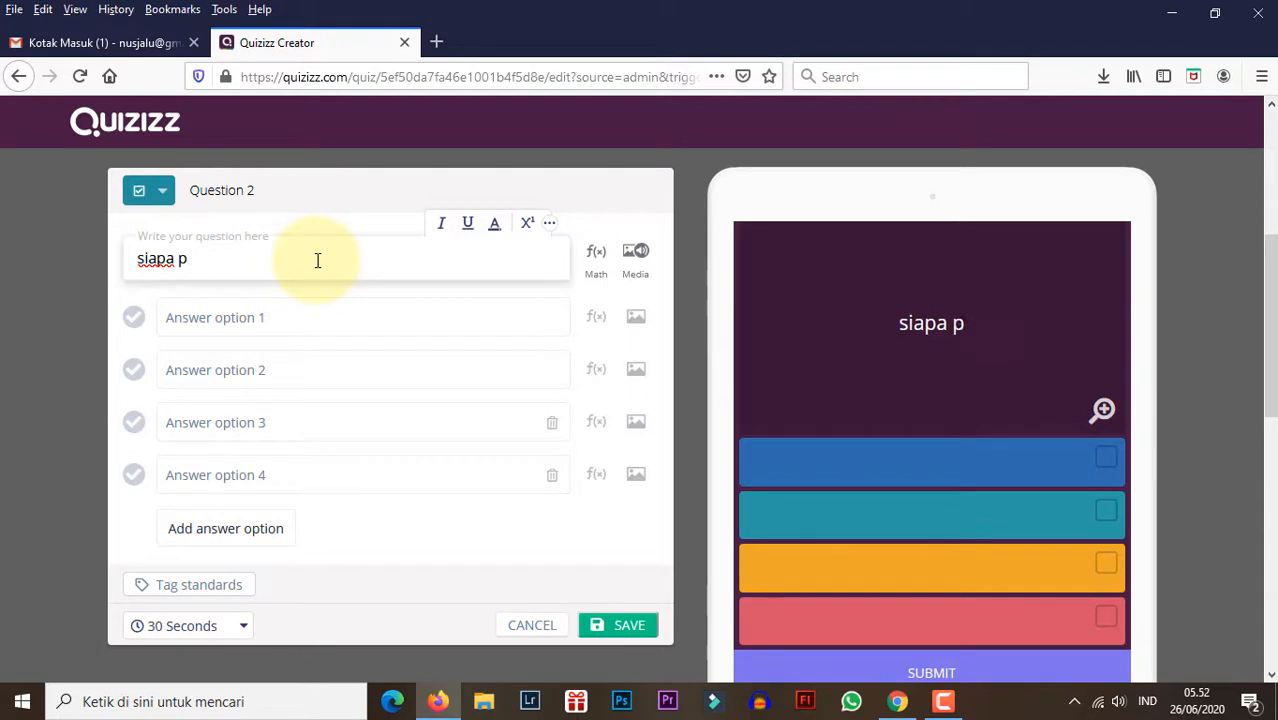
key("BackSpace")
type("kah prese")
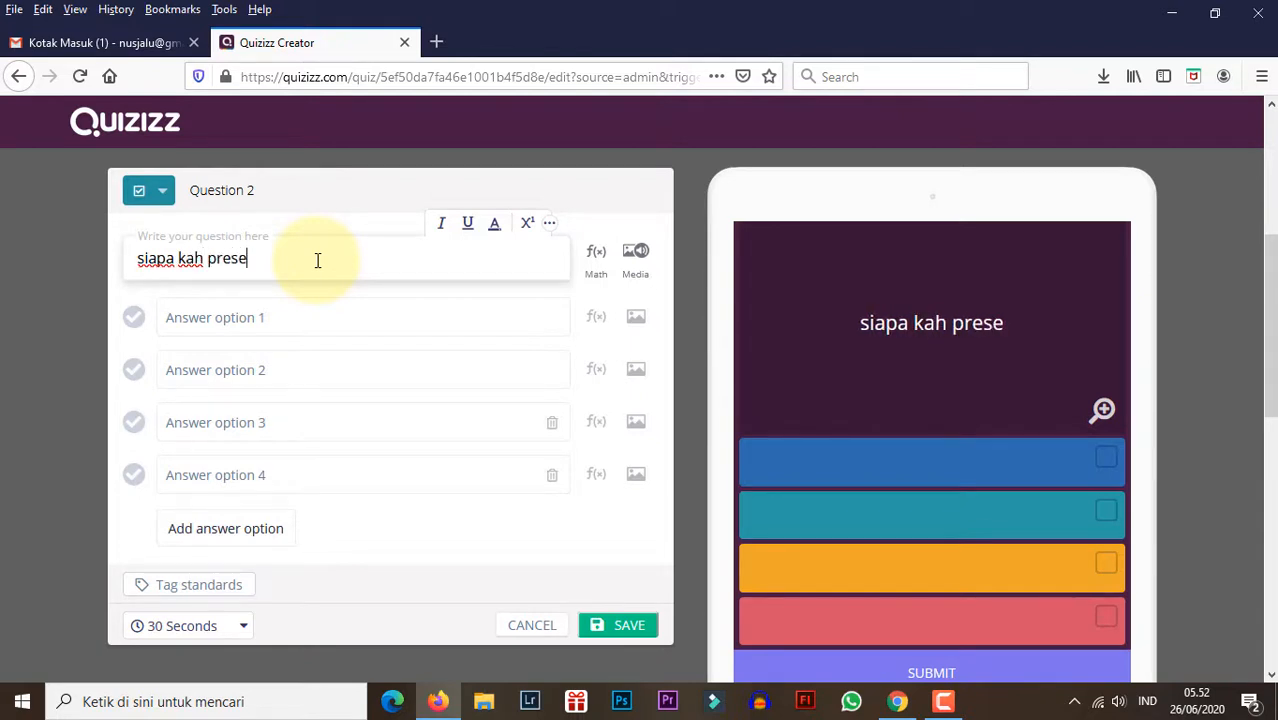
key("BackSpace")
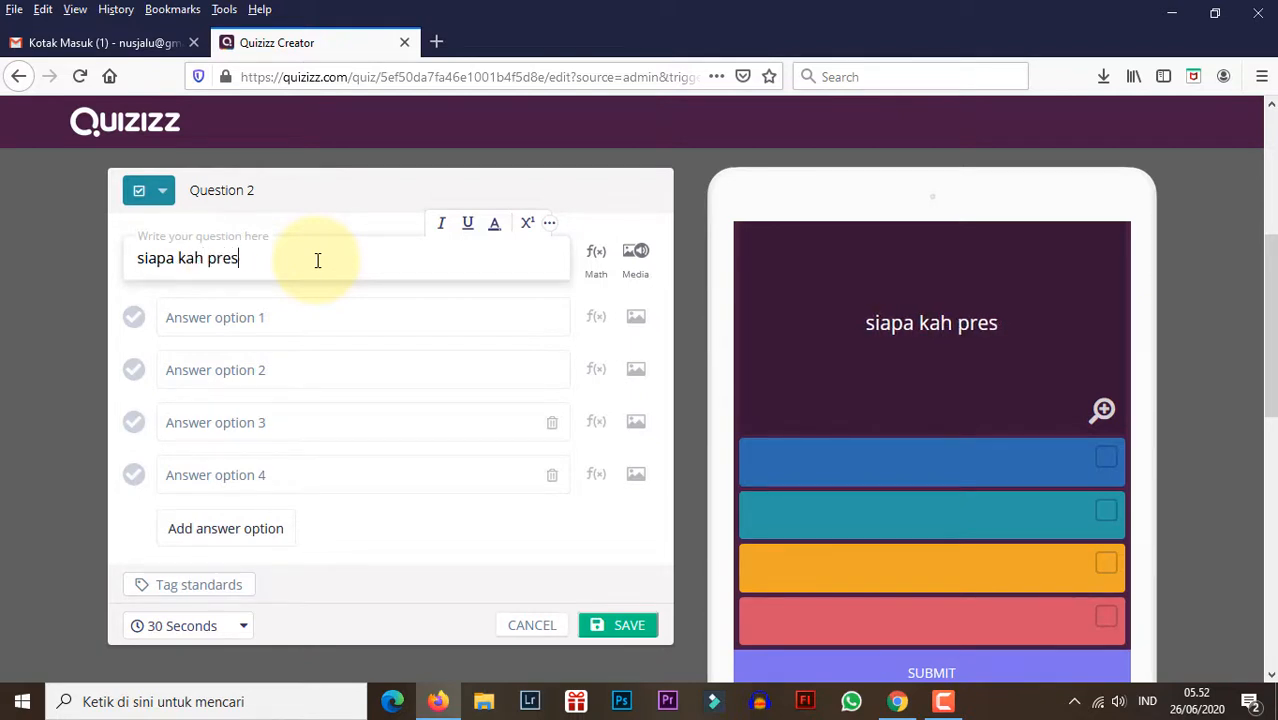
type("iden")
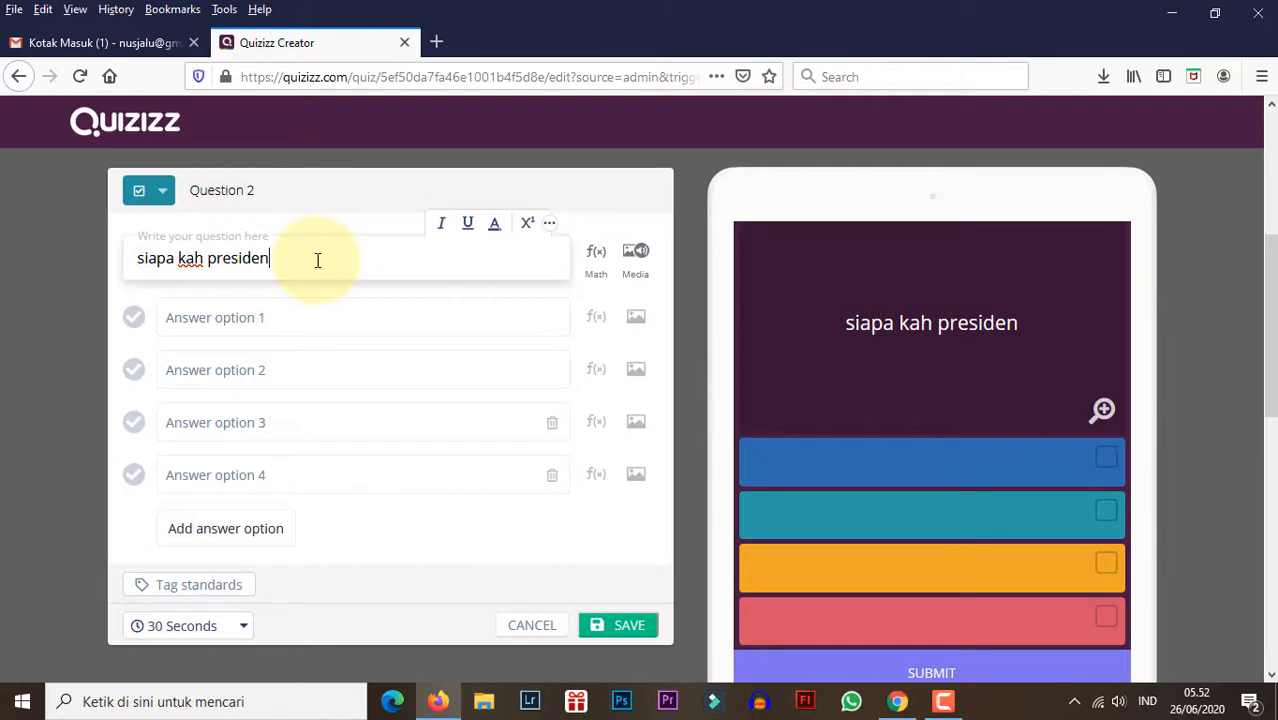
type(" i")
key("BackSpace")
type("Indonesi")
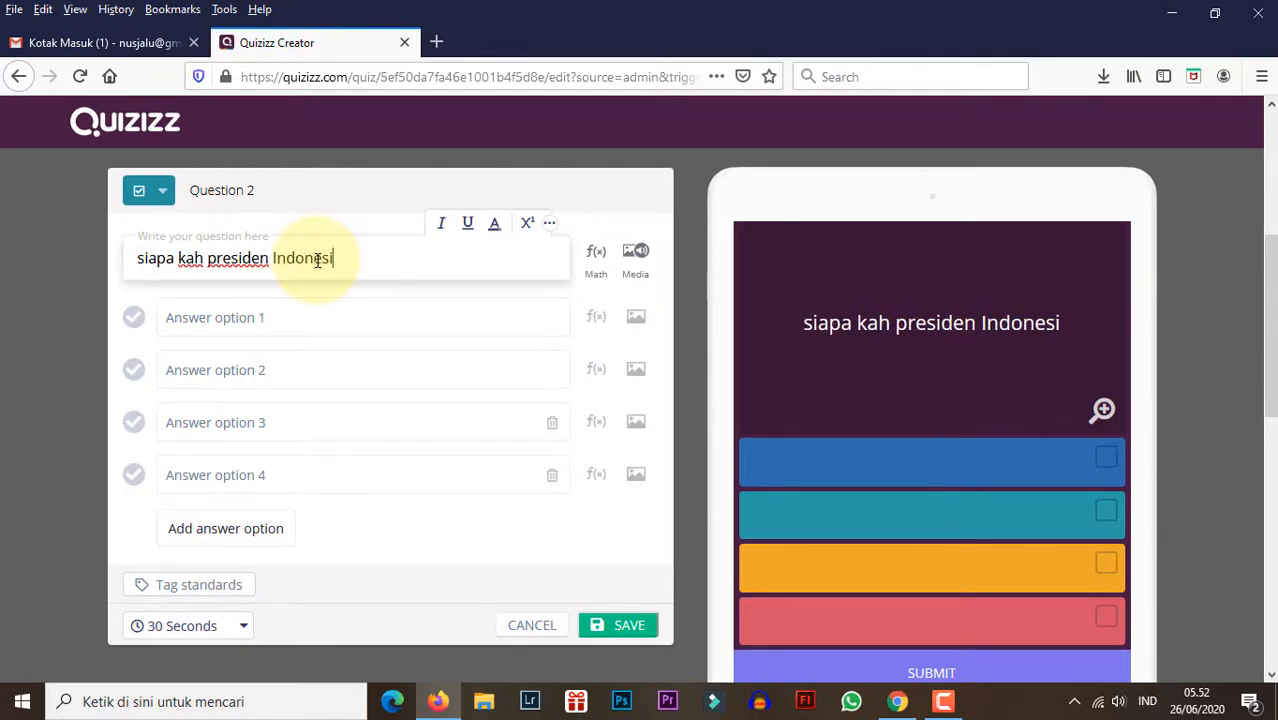
type("a saat ")
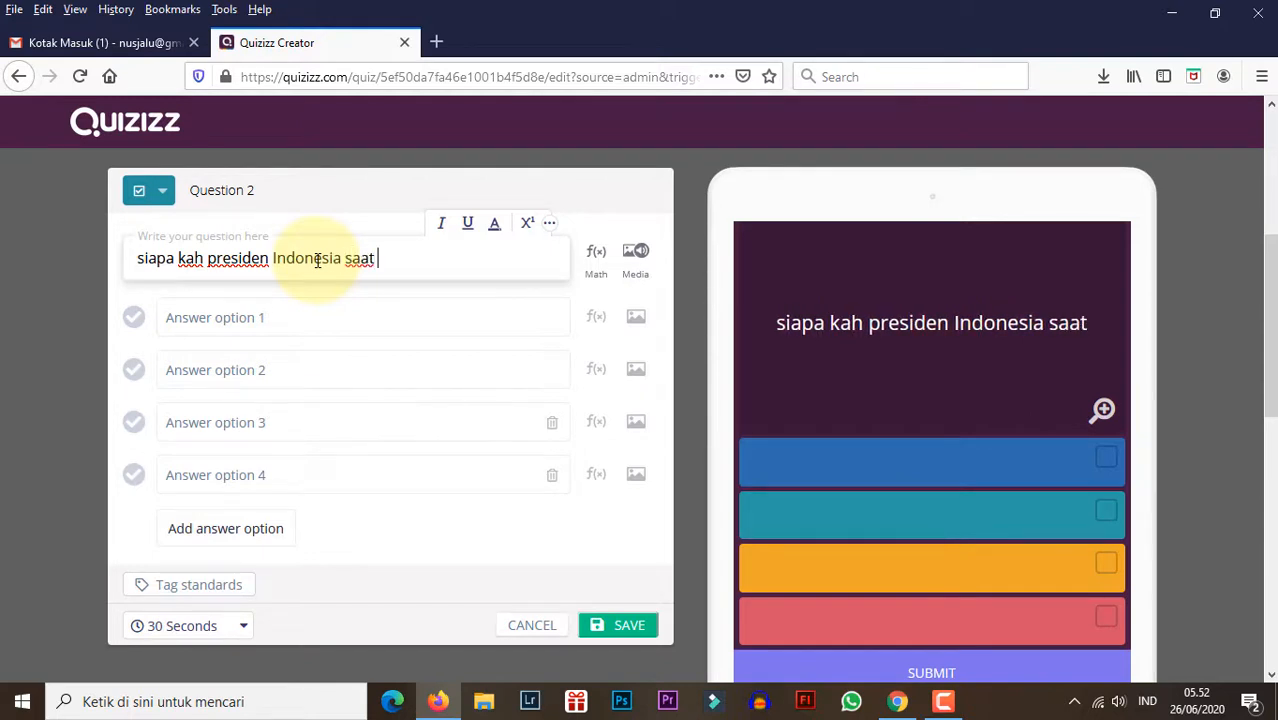
type("ini?")
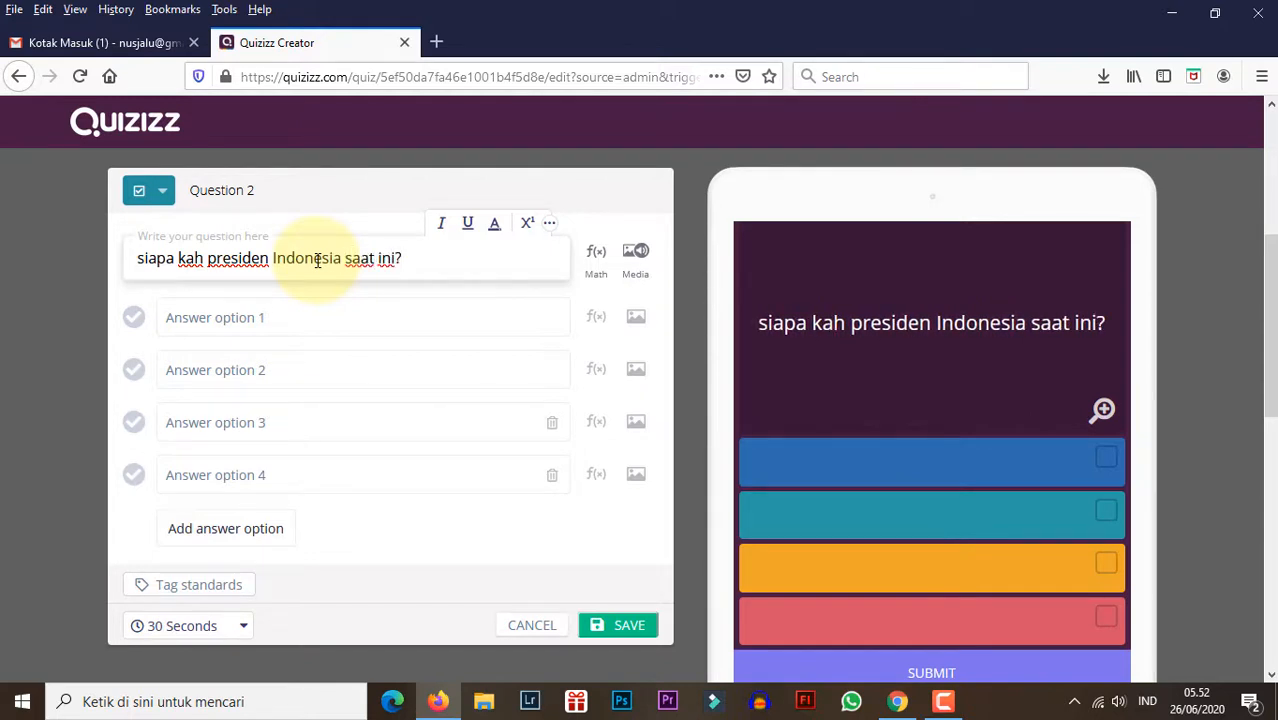
Fill in the first two answer options of question 2 with "Joko Widodo" and "Pak Jokowi"
left_click(284, 320)
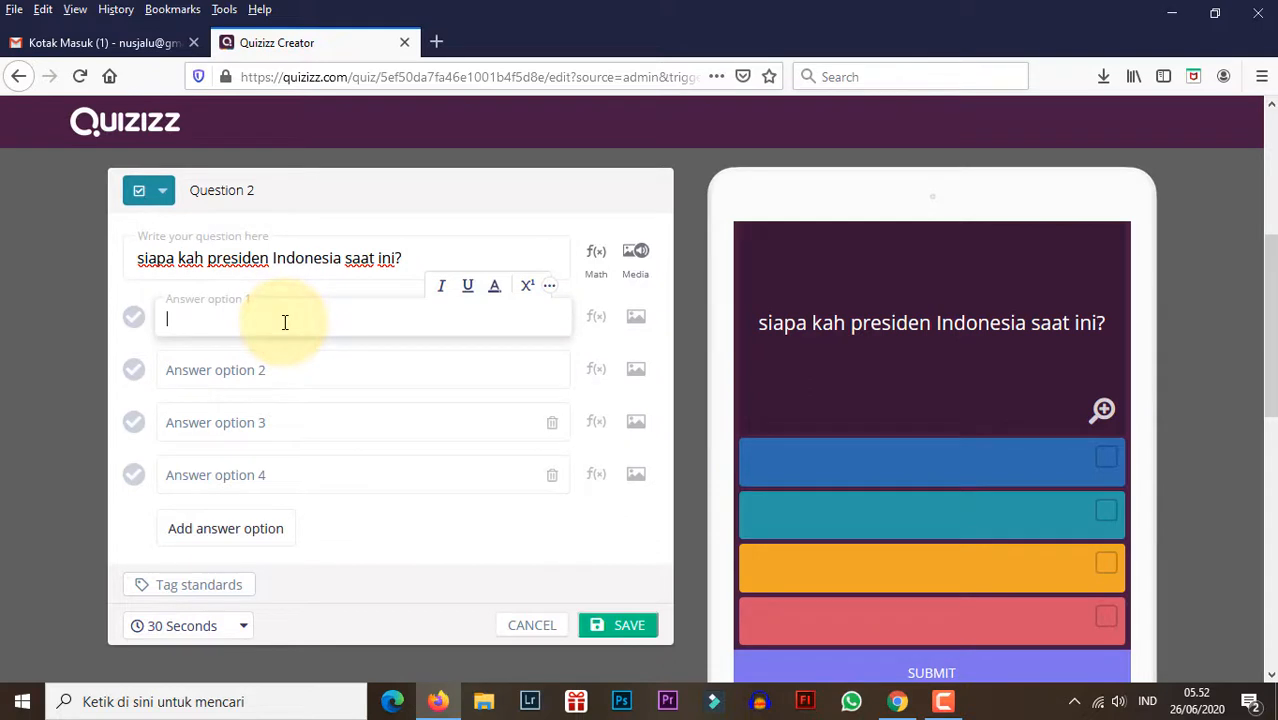
type("Joko Wido")
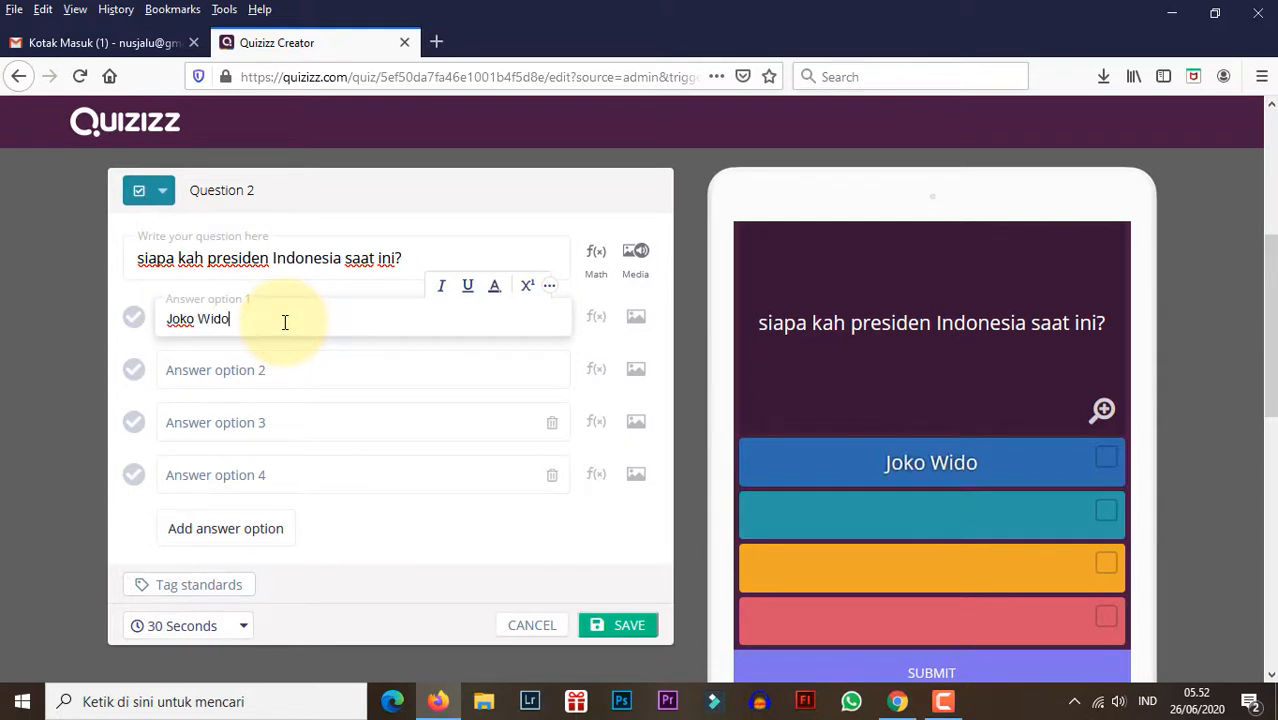
type("do")
left_click(275, 368)
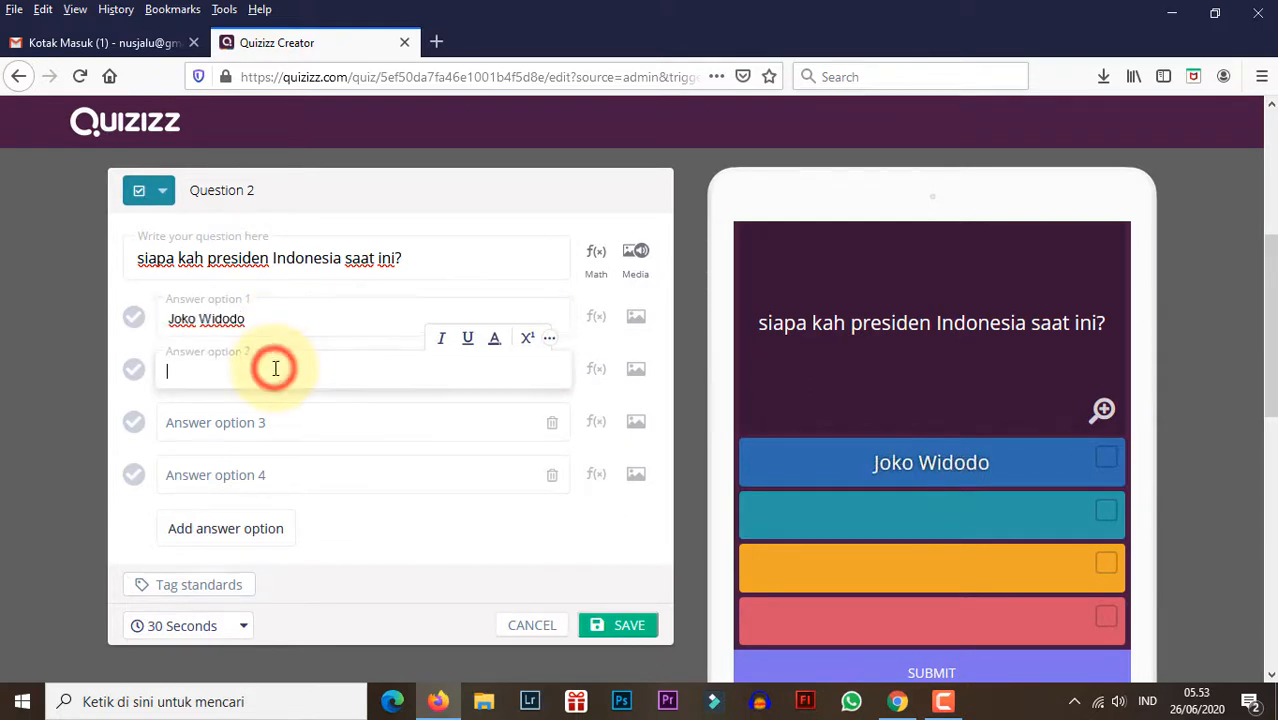
type("Pak")
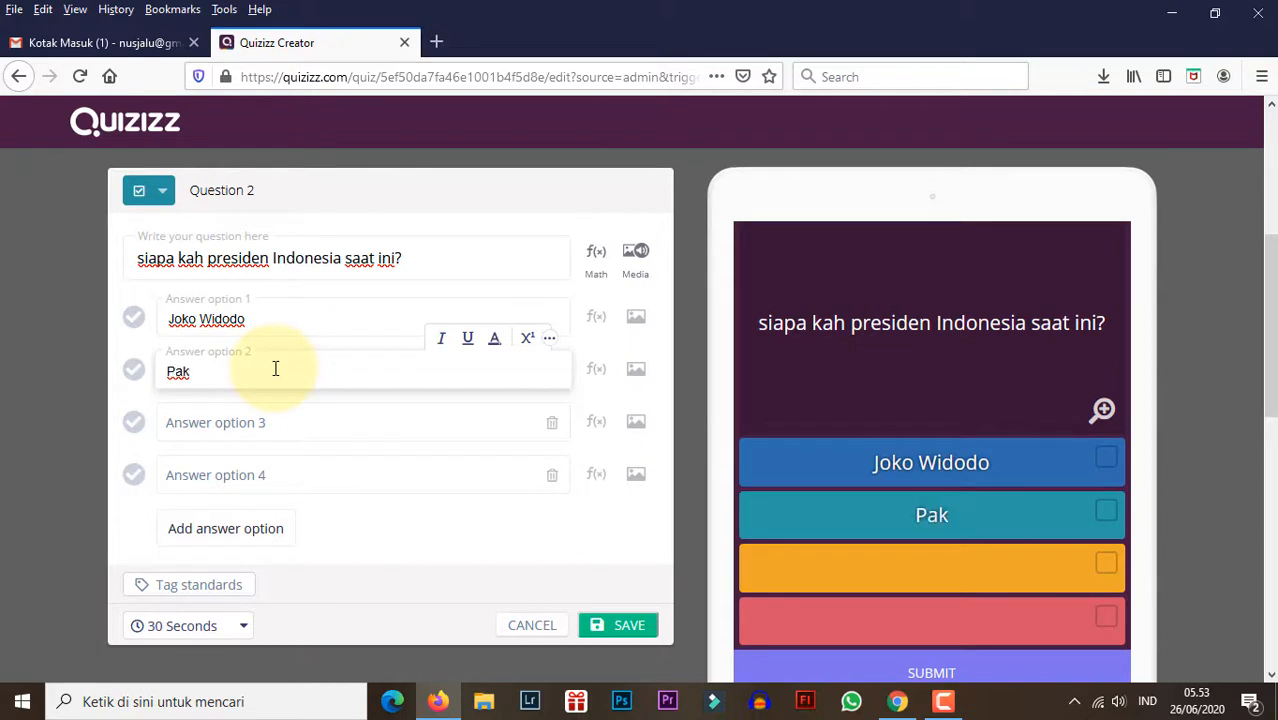
type(" Jokowi")
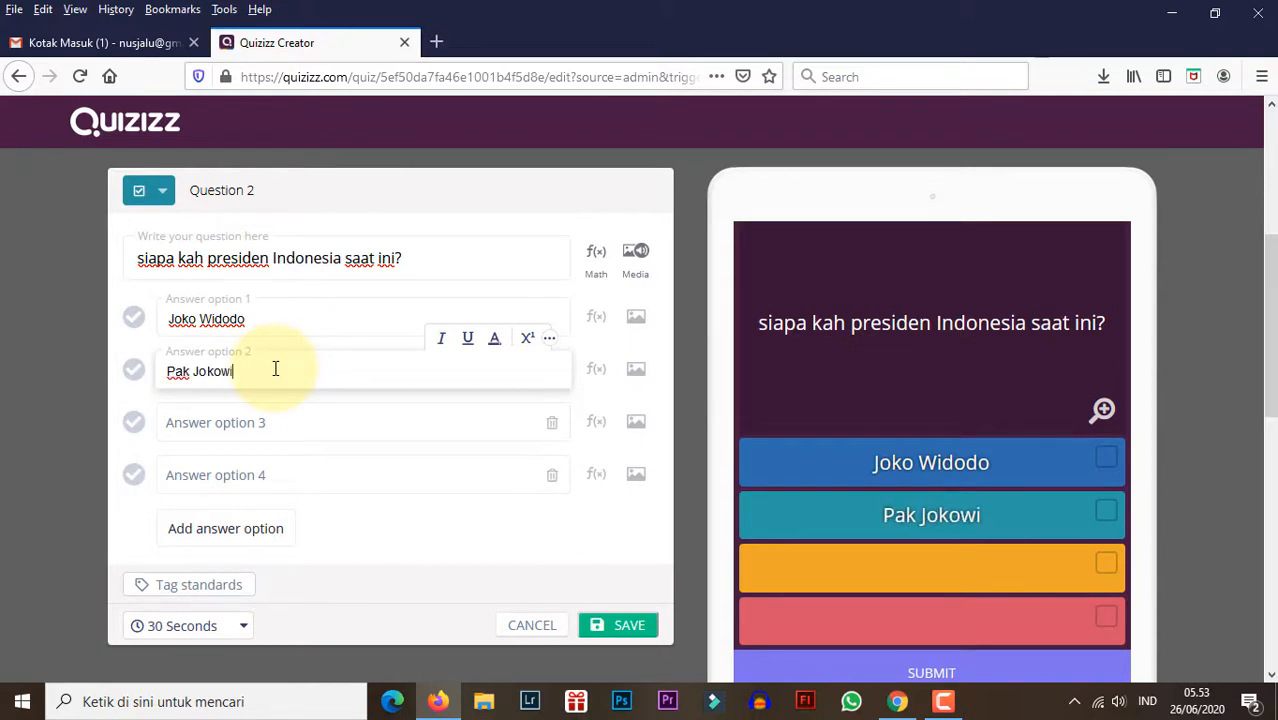
Fill in the third and fourth answer options of question 2 with "Soeharto" and "Megawati"
left_click(288, 428)
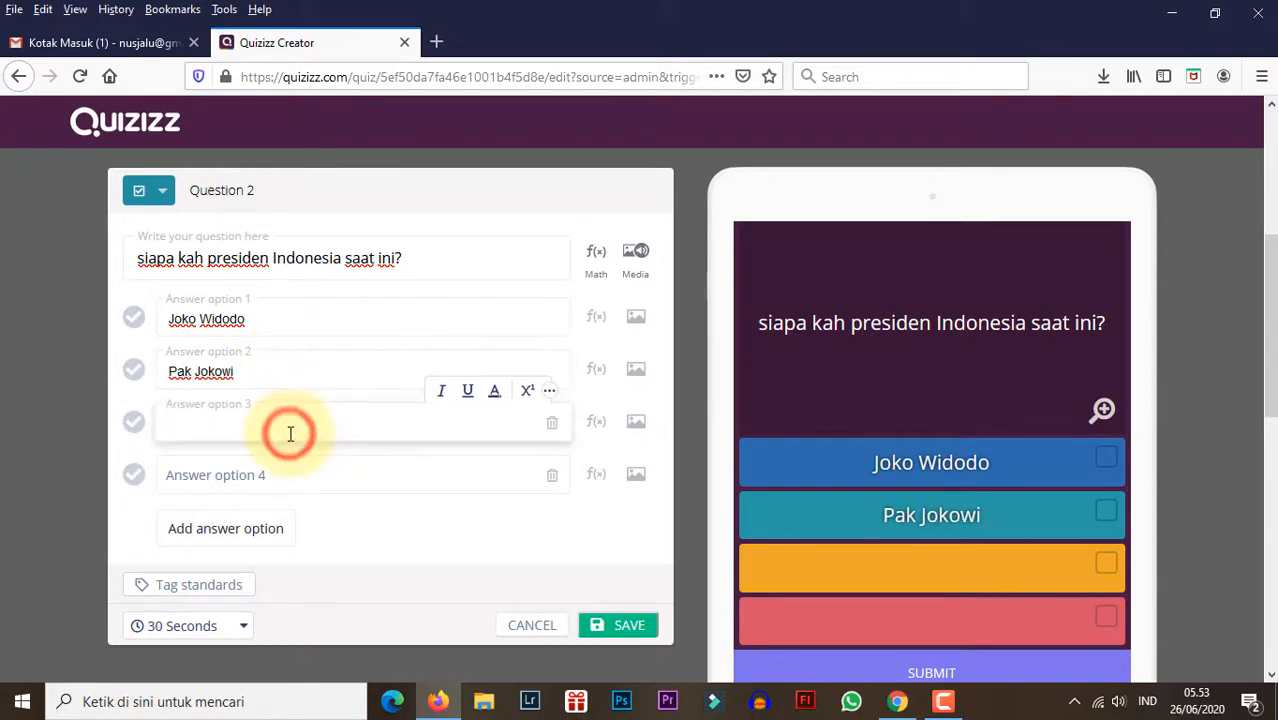
type("Soeh")
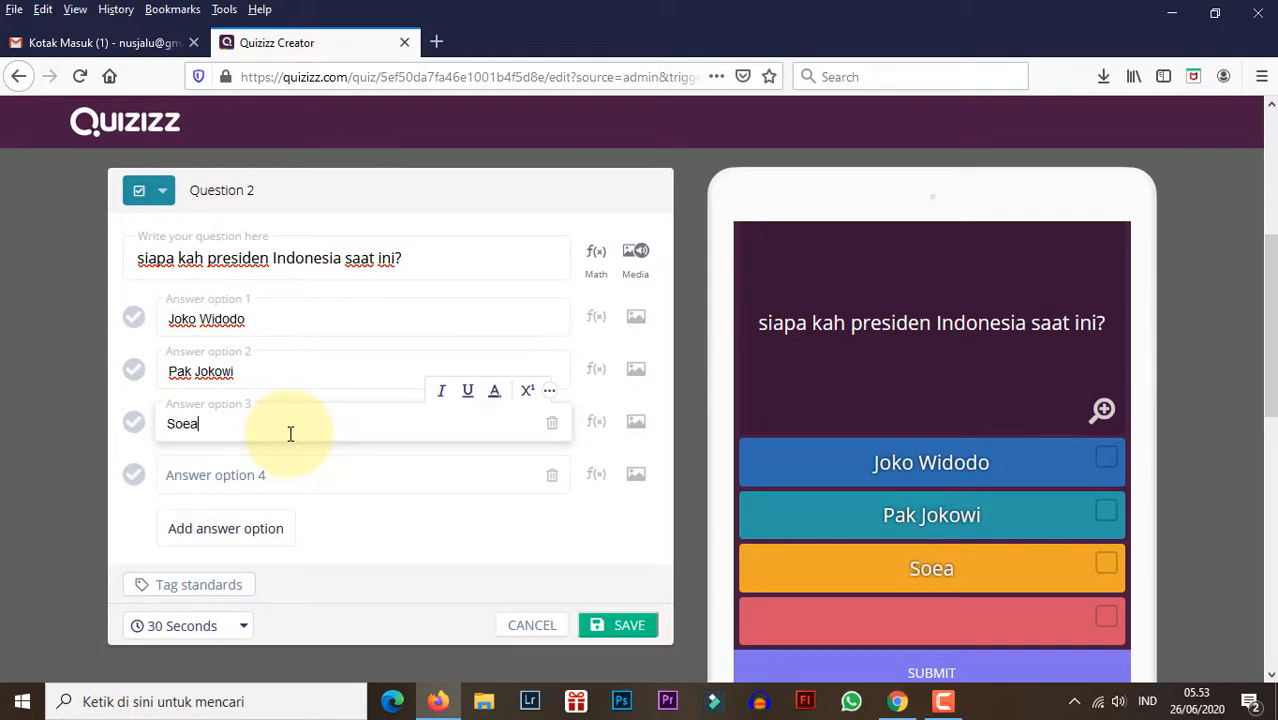
key("BackSpace")
type("ha")
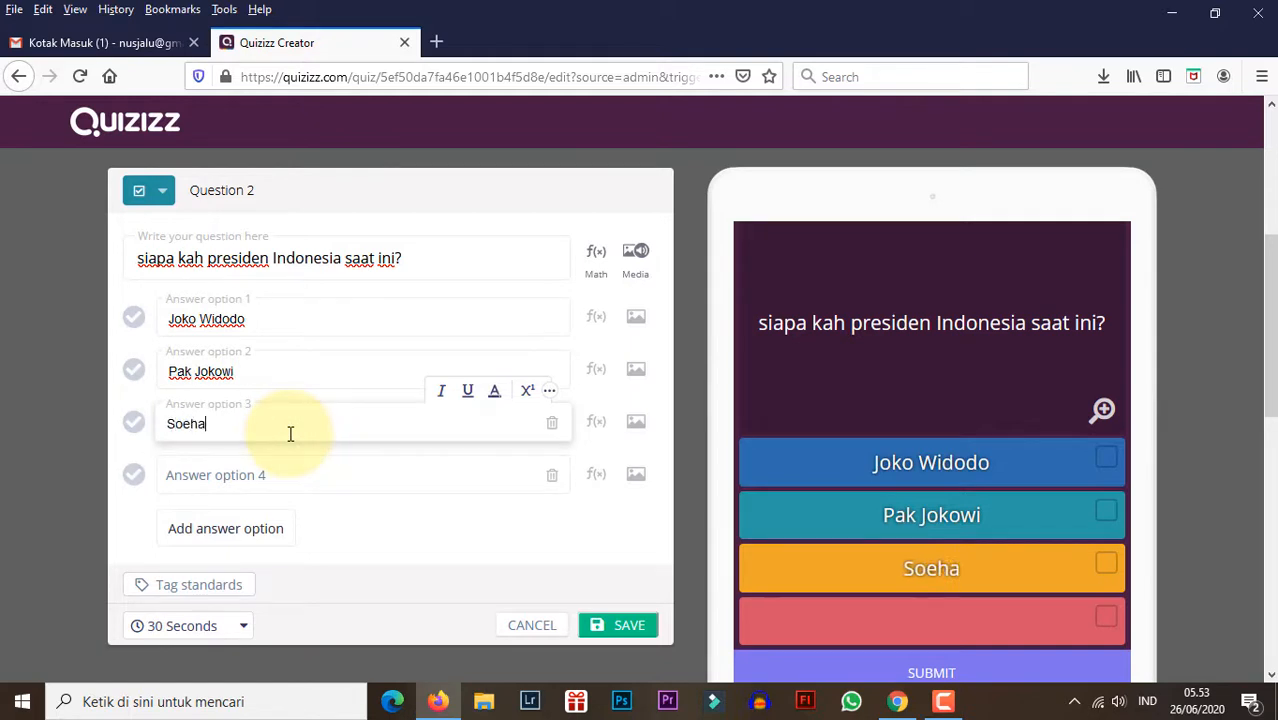
type("rto")
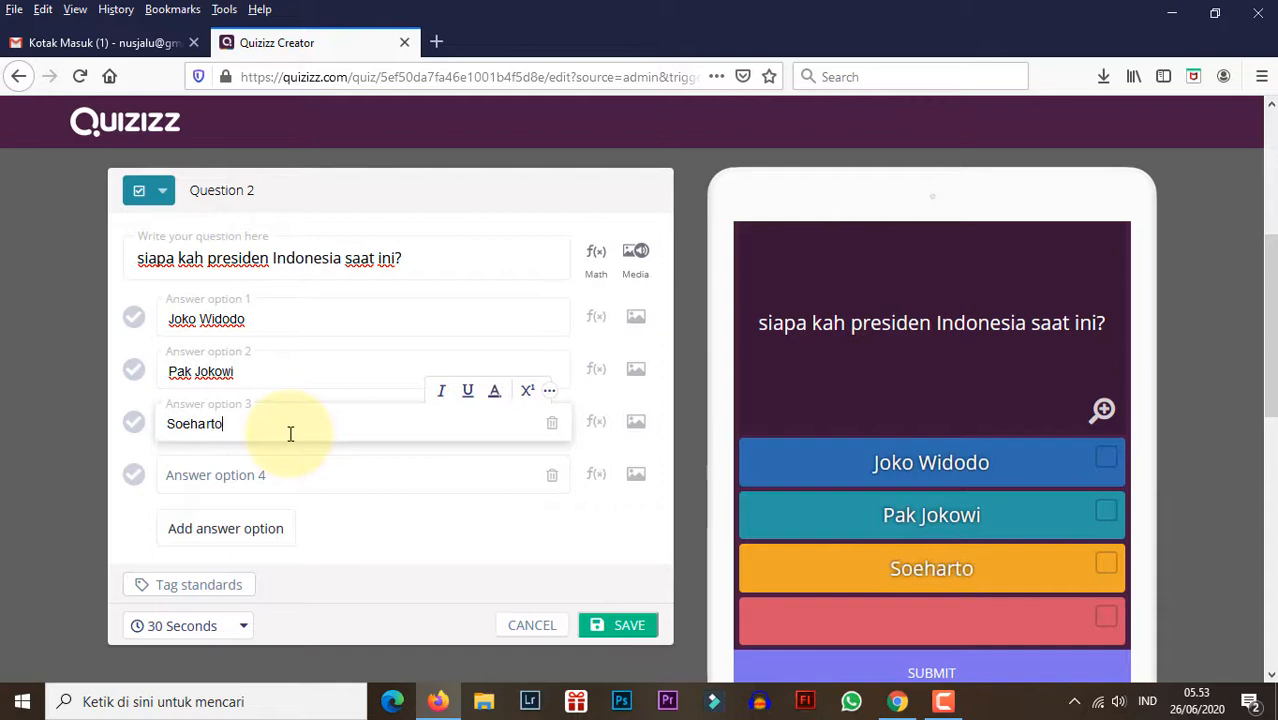
left_click(280, 465)
type("M")
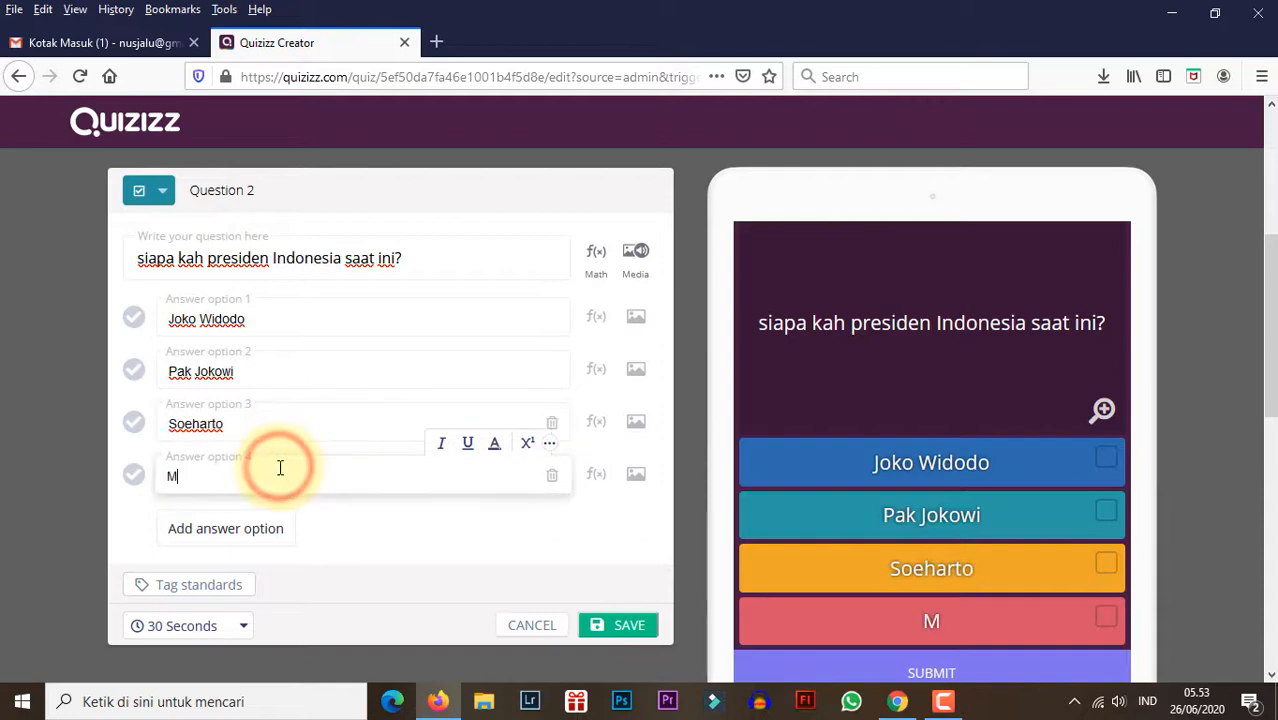
type("egawa")
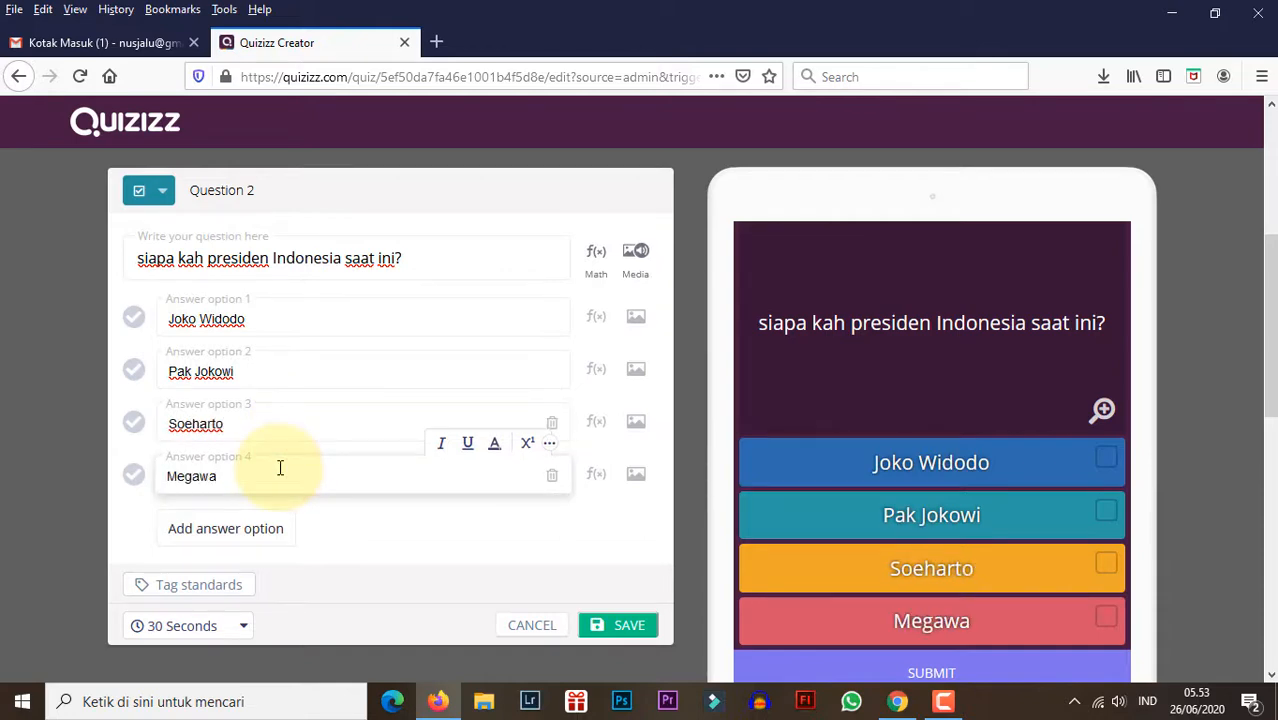
type("ti")
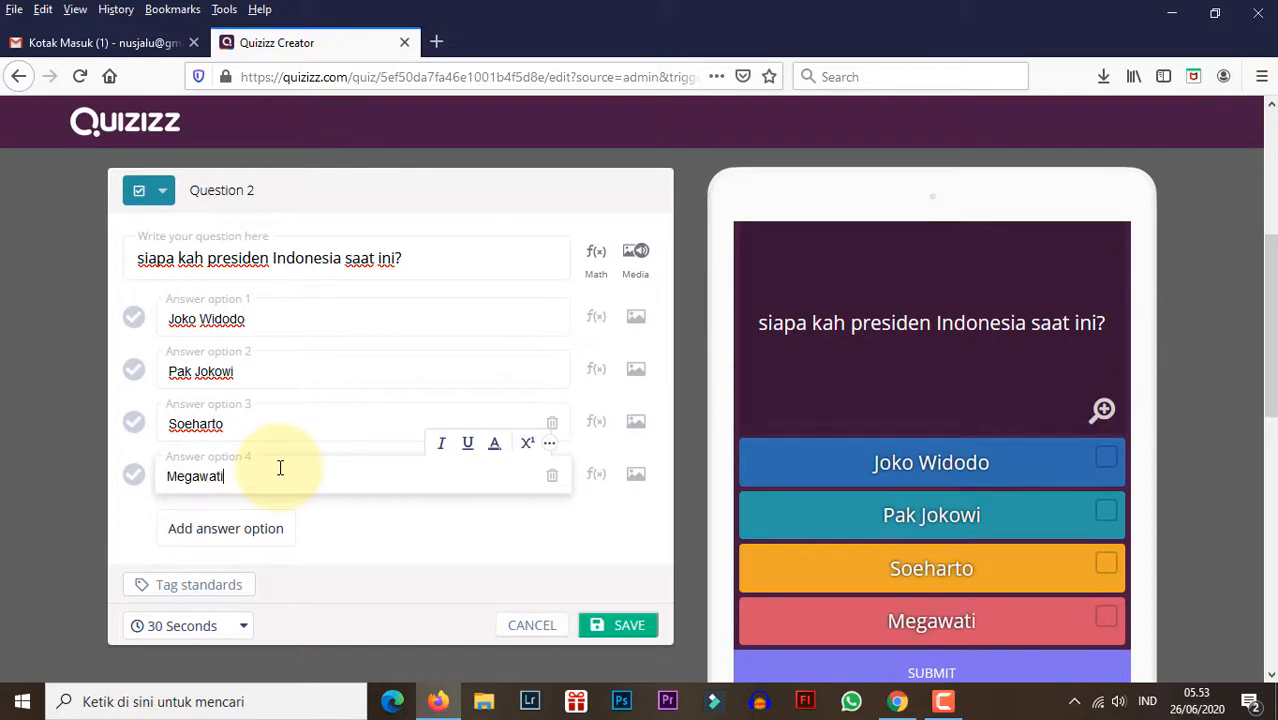
Mark Joko Widodo and Pak Jokowi as the correct answers and save question 2 with a 10-second time limit
left_click(134, 317)
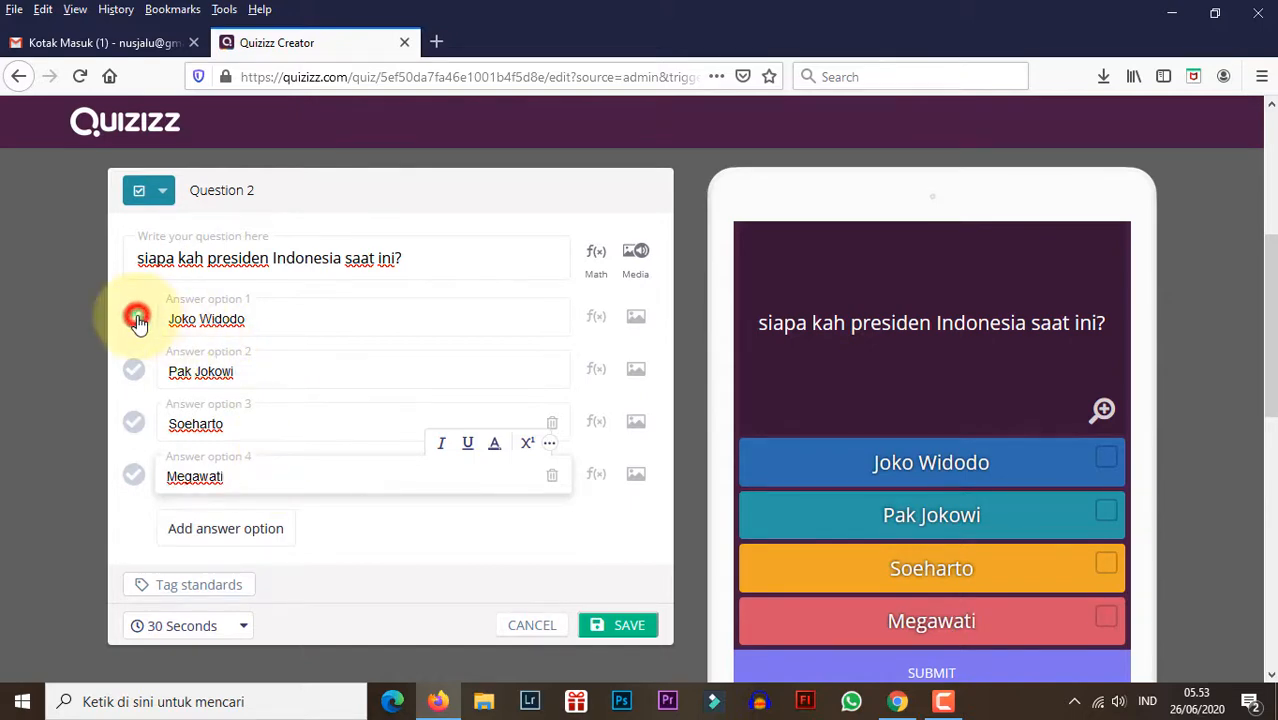
left_click(136, 373)
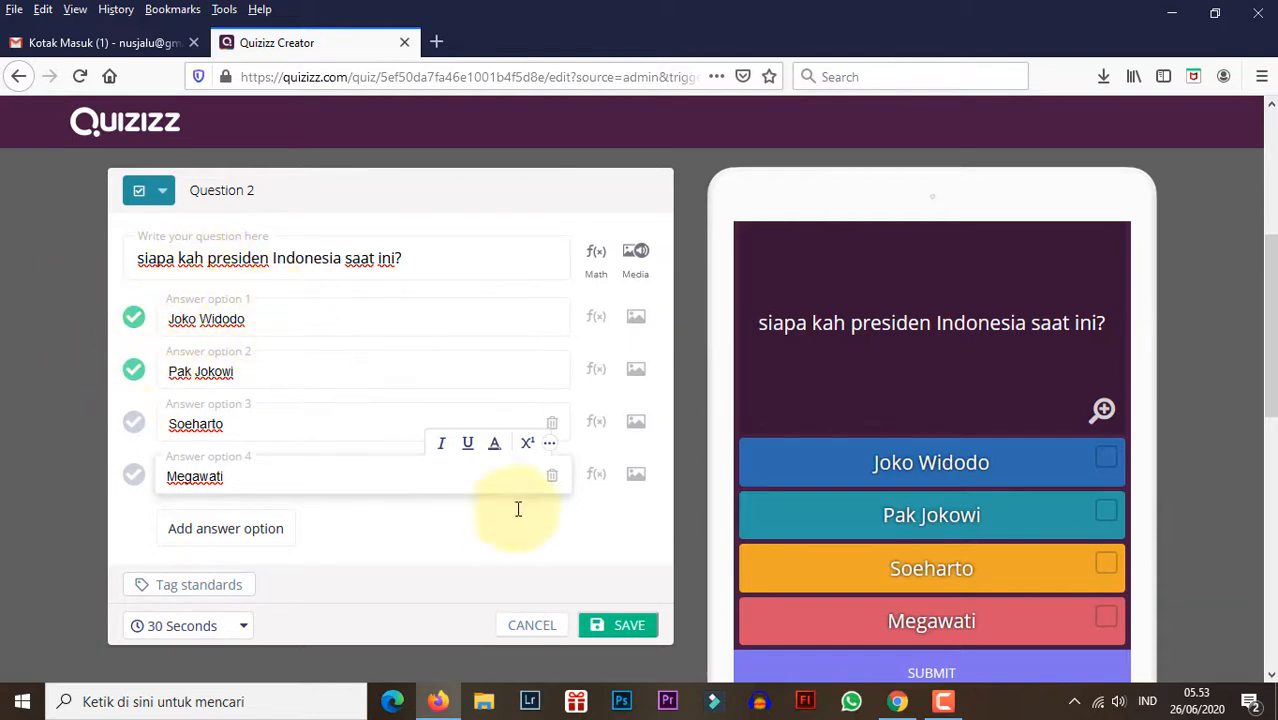
left_click(243, 627)
left_click(193, 375)
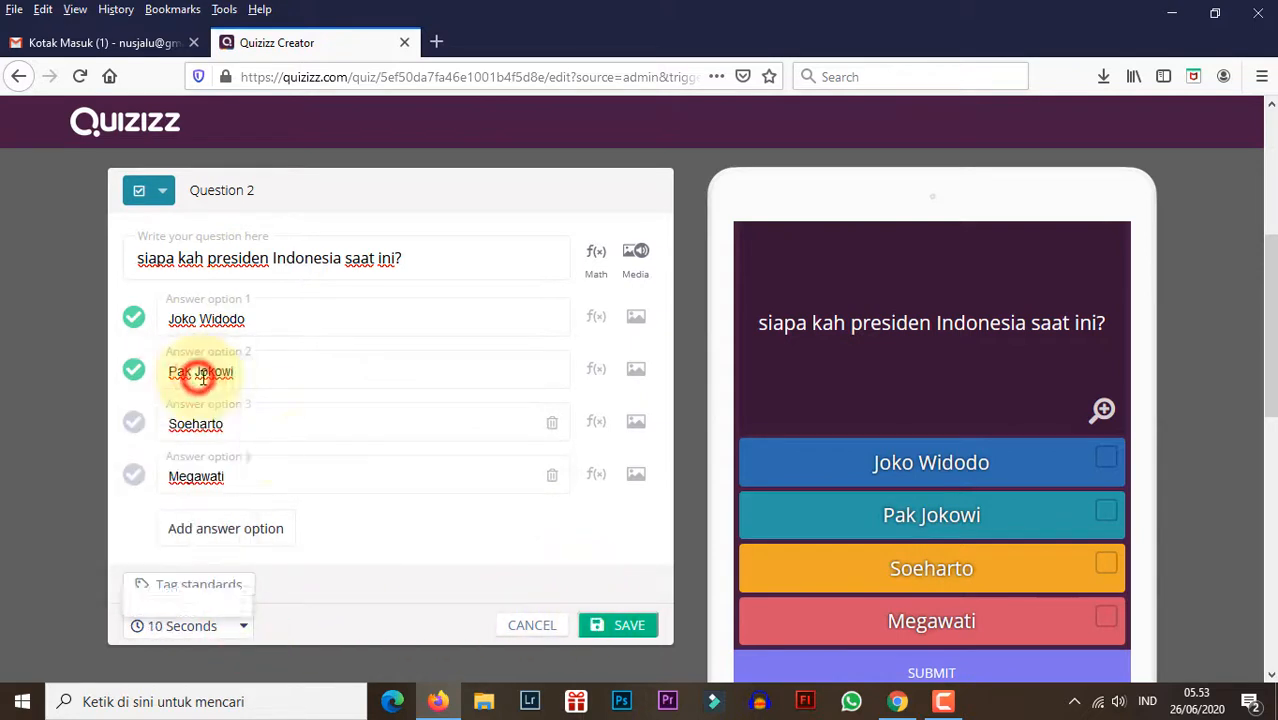
left_click(612, 628)
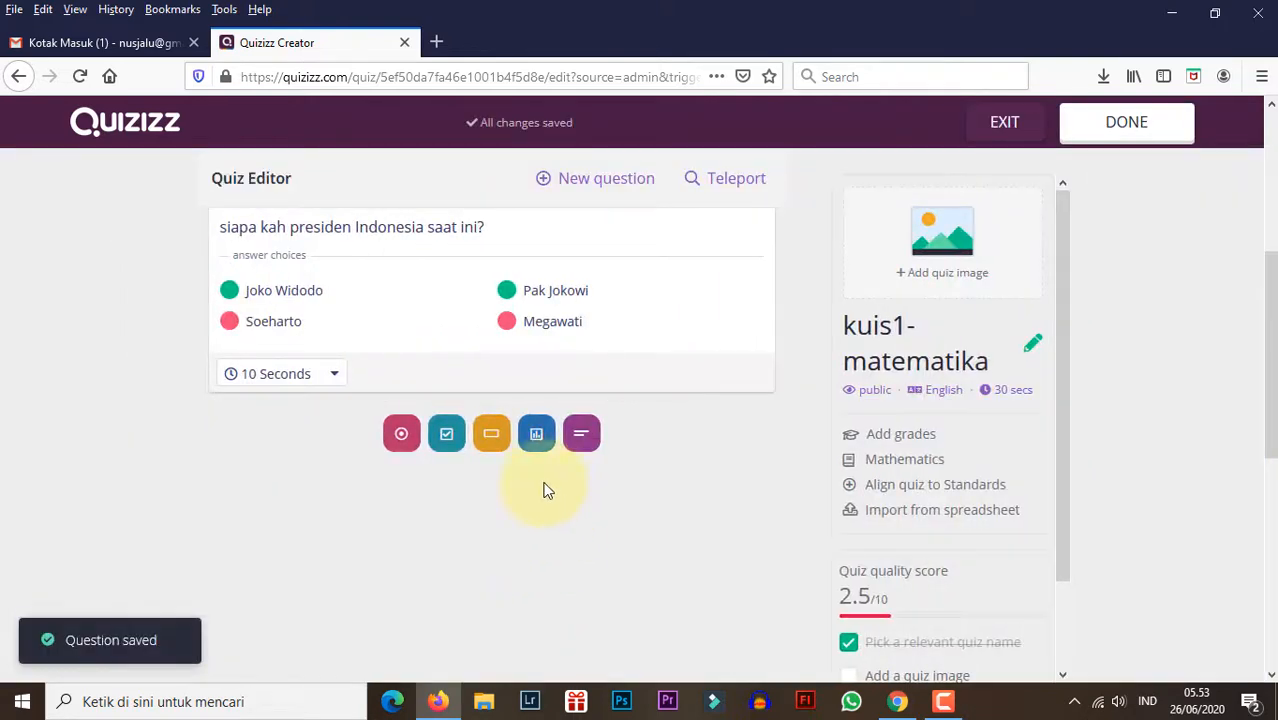
Add a fill-in-the-blank question as question 3 of the quiz
scroll(450, 305, "up", 1)
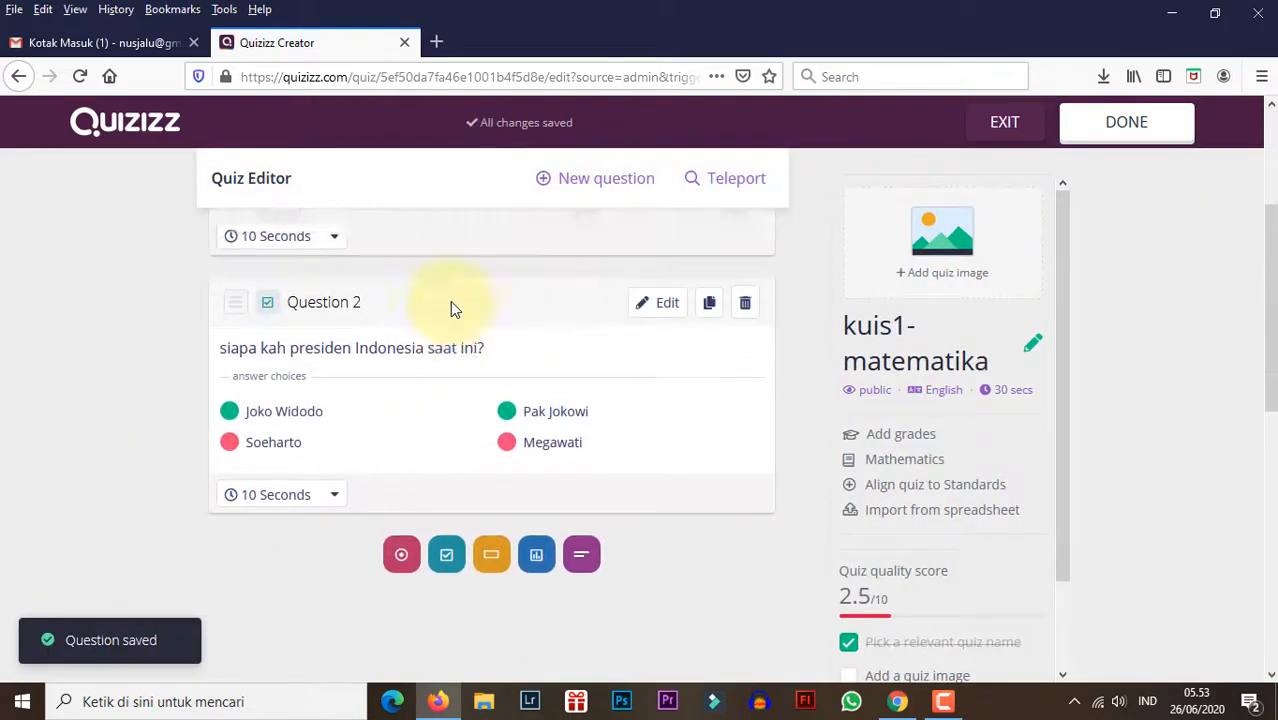
scroll(450, 305, "up", 2)
scroll(450, 305, "up", 1)
scroll(450, 305, "down", 3)
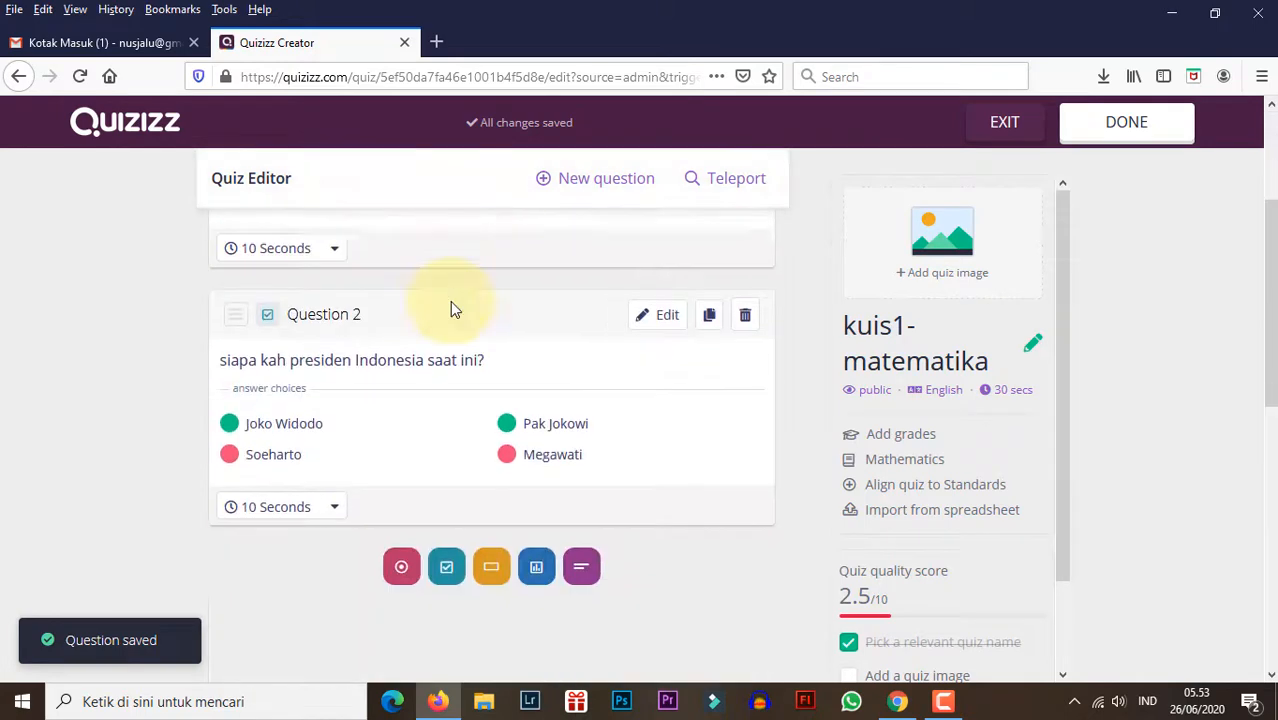
scroll(450, 309, "down", 1)
scroll(450, 305, "up", 3)
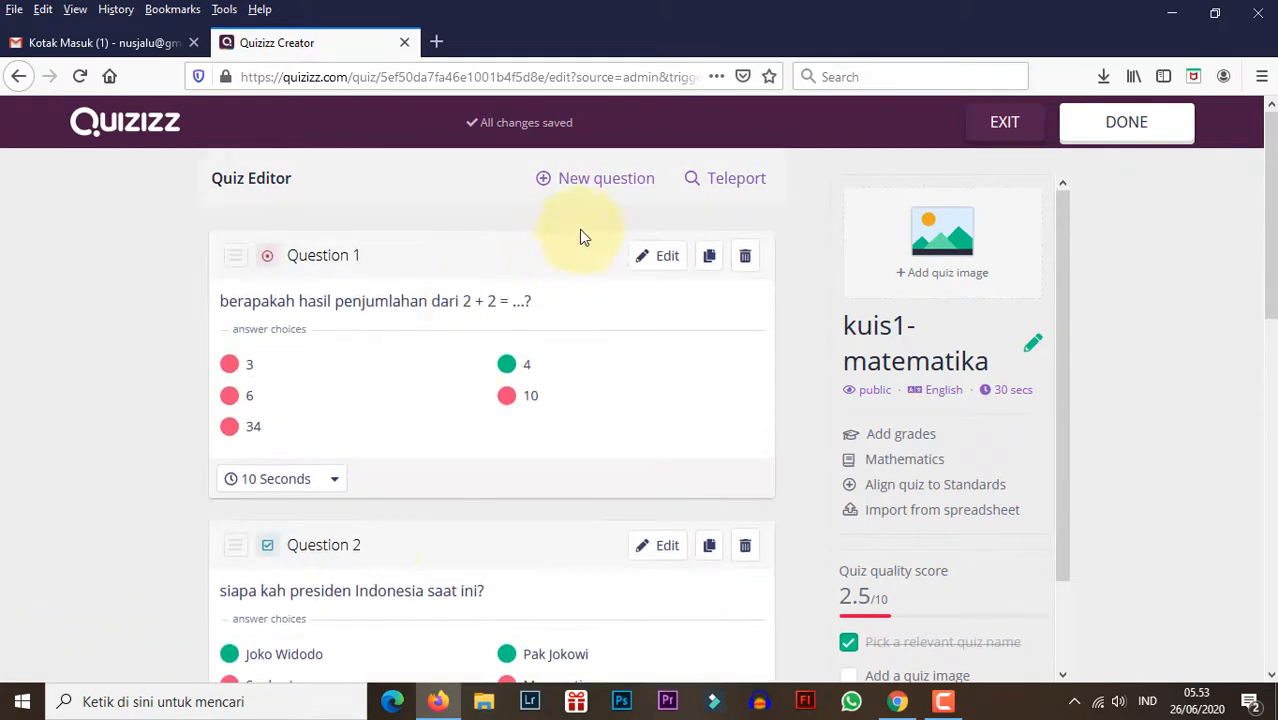
left_click(595, 180)
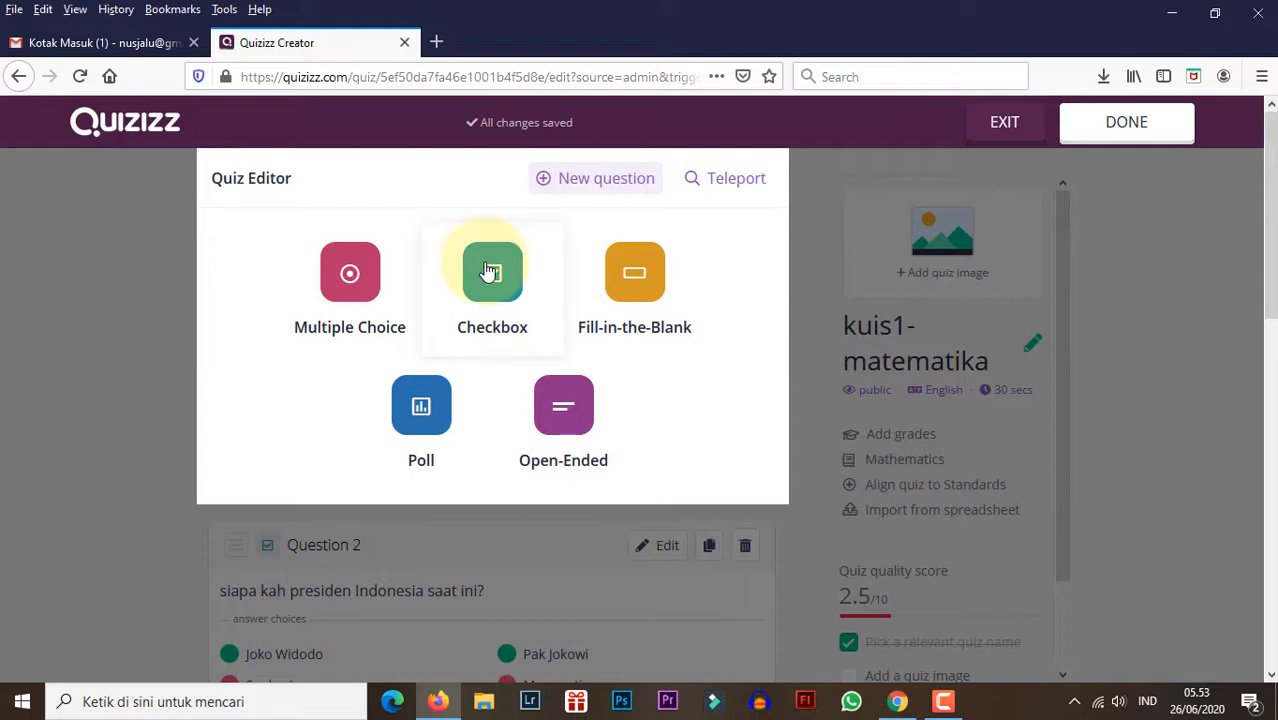
left_click(638, 278)
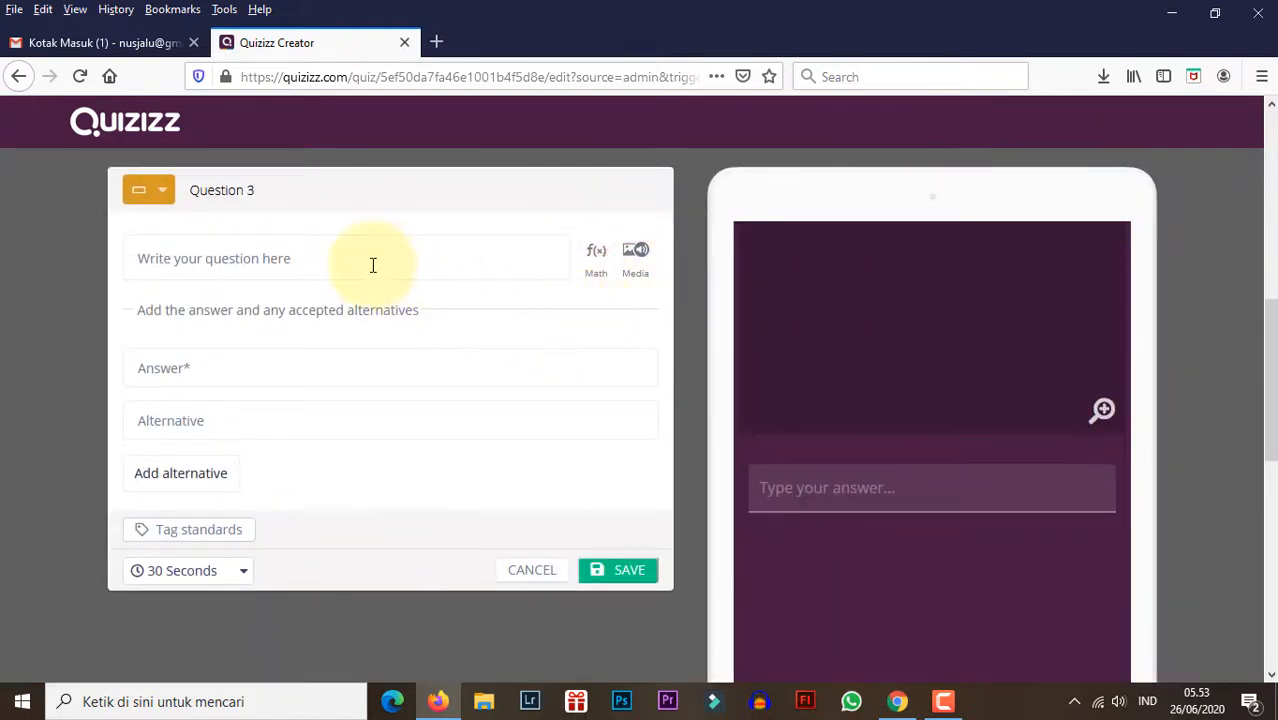
Write "simbol penjumalah adalah ____________" as the text of question 3, ending in a long underscore blank
left_click(372, 264)
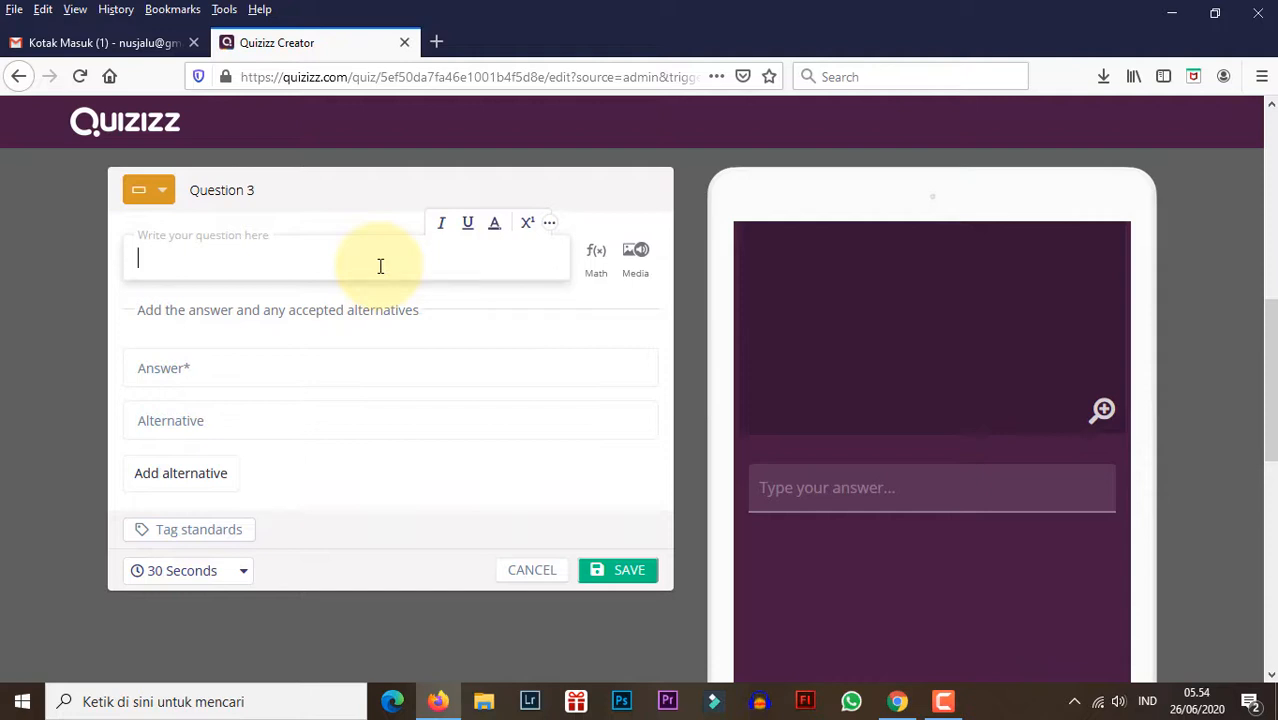
type("simbo")
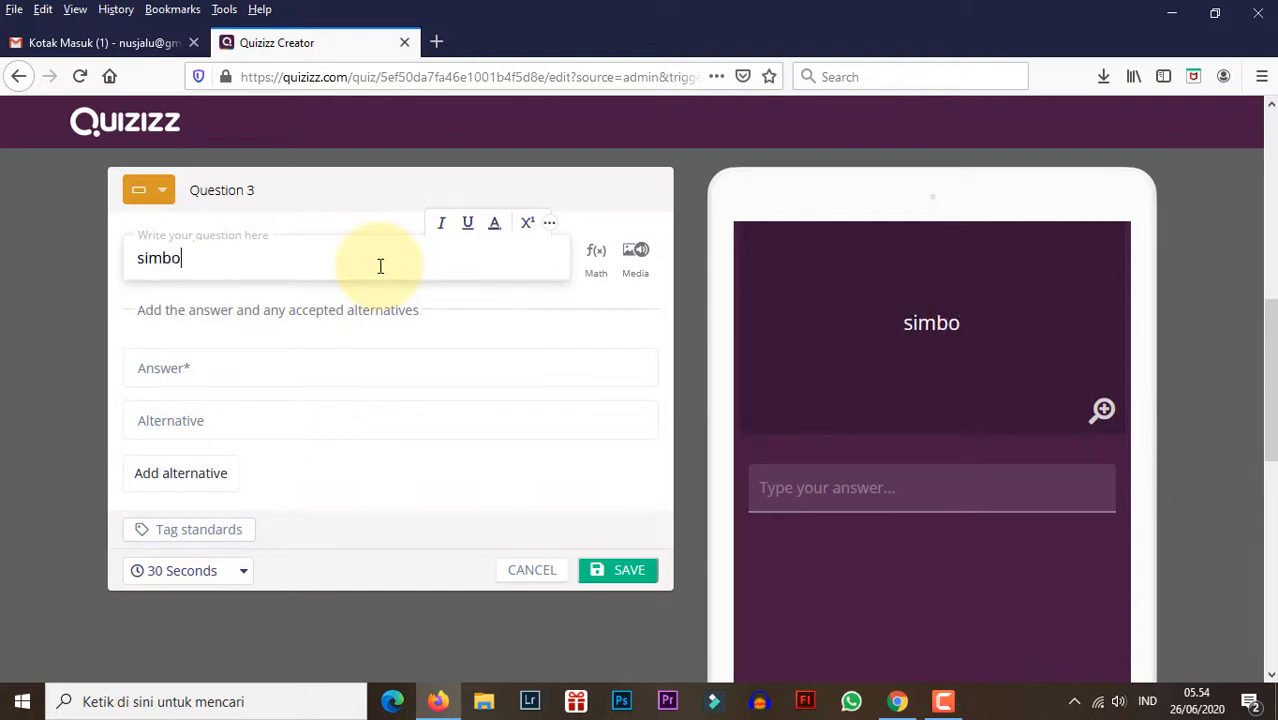
type("l penjumala")
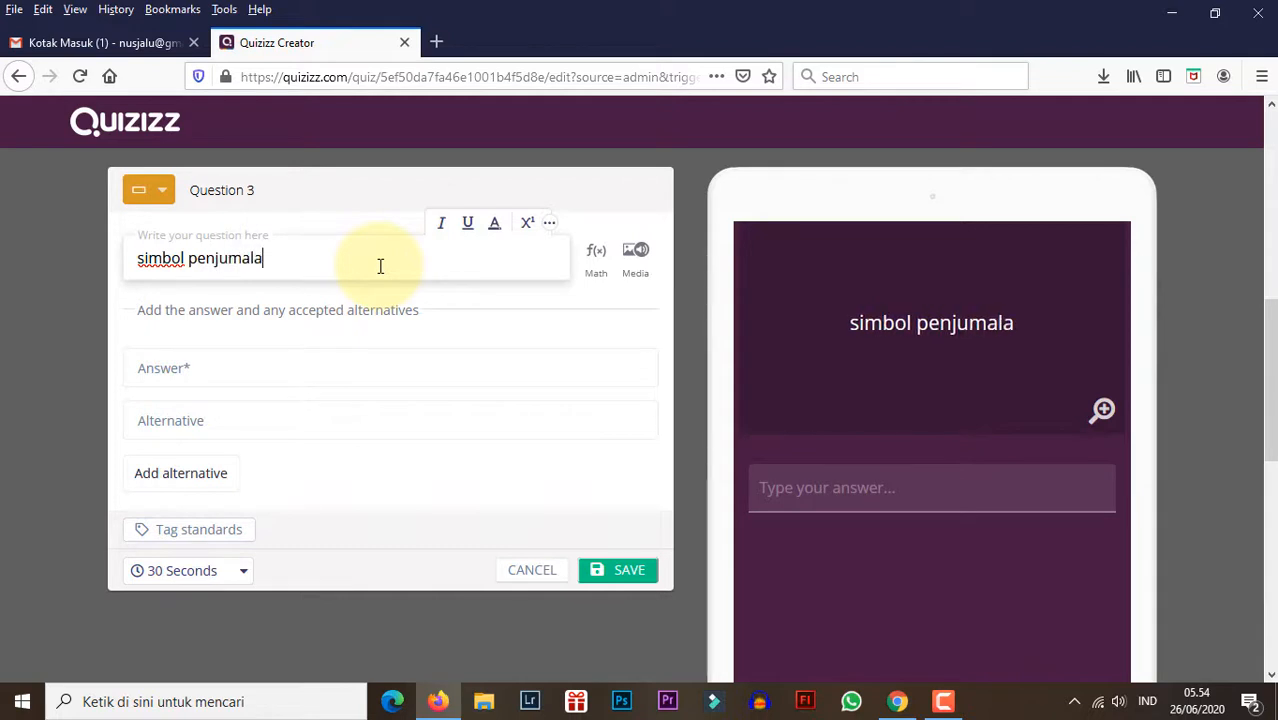
type("h ")
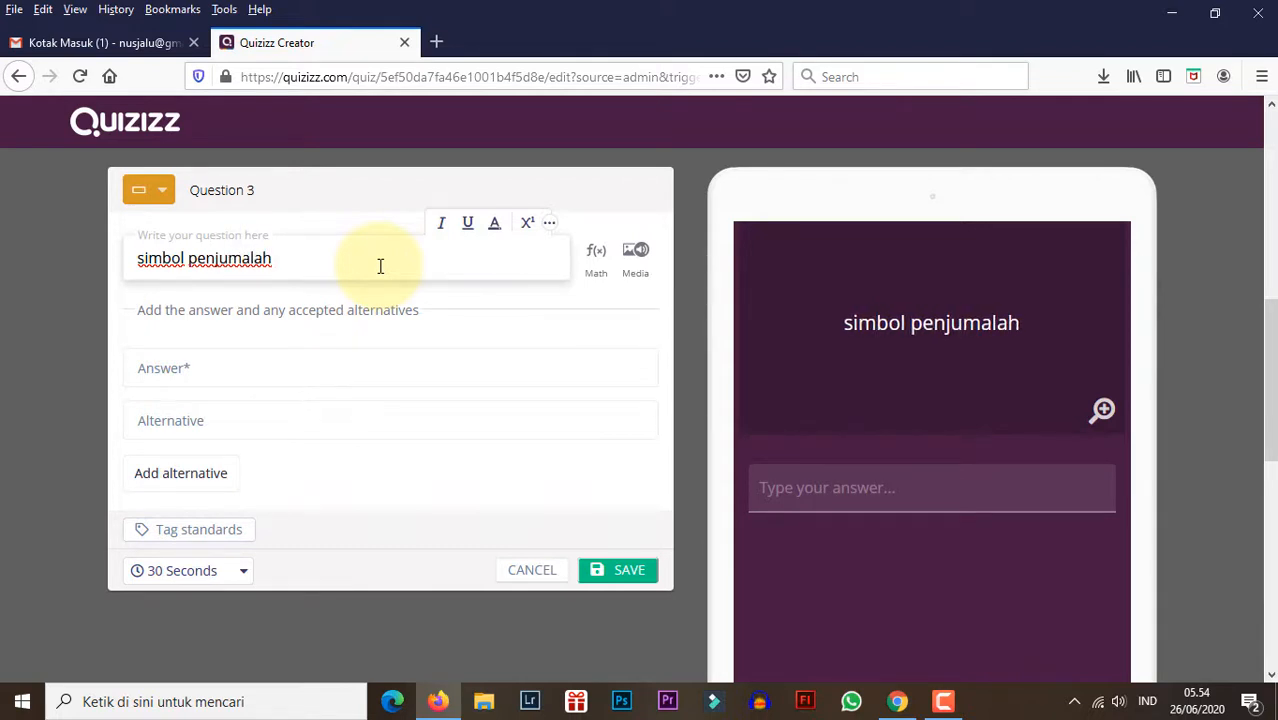
type("adalah")
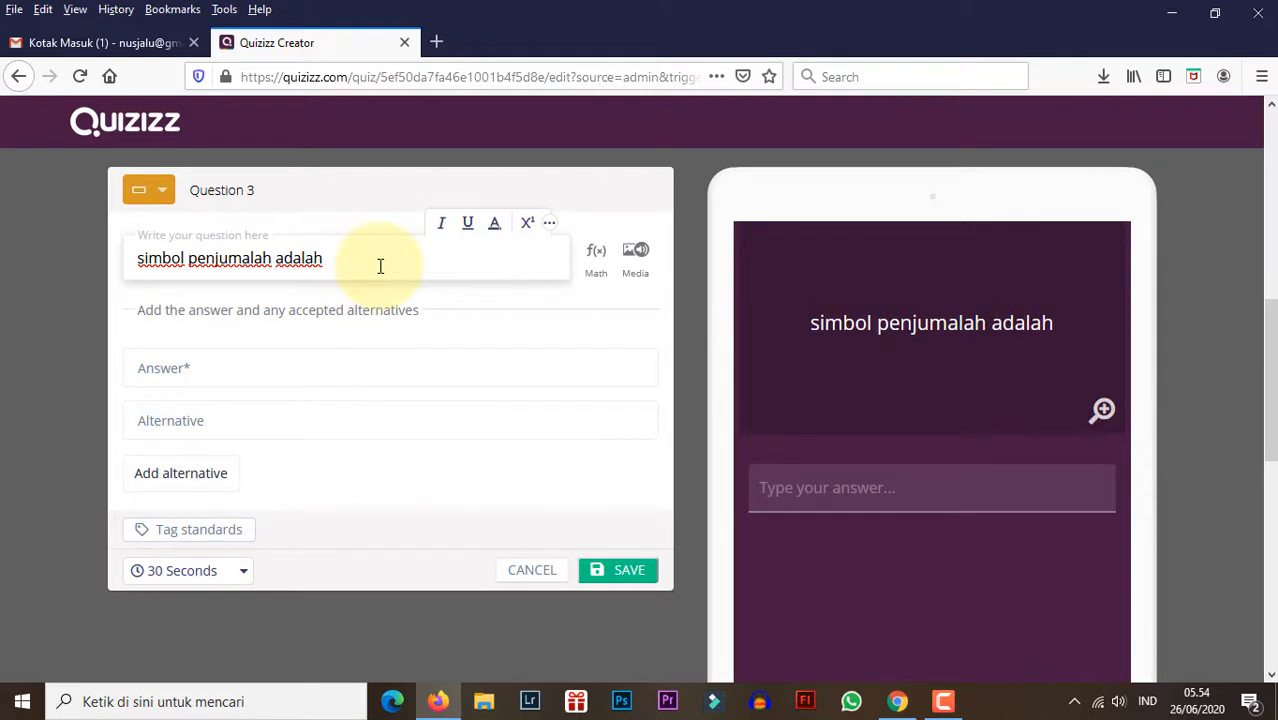
type("_____")
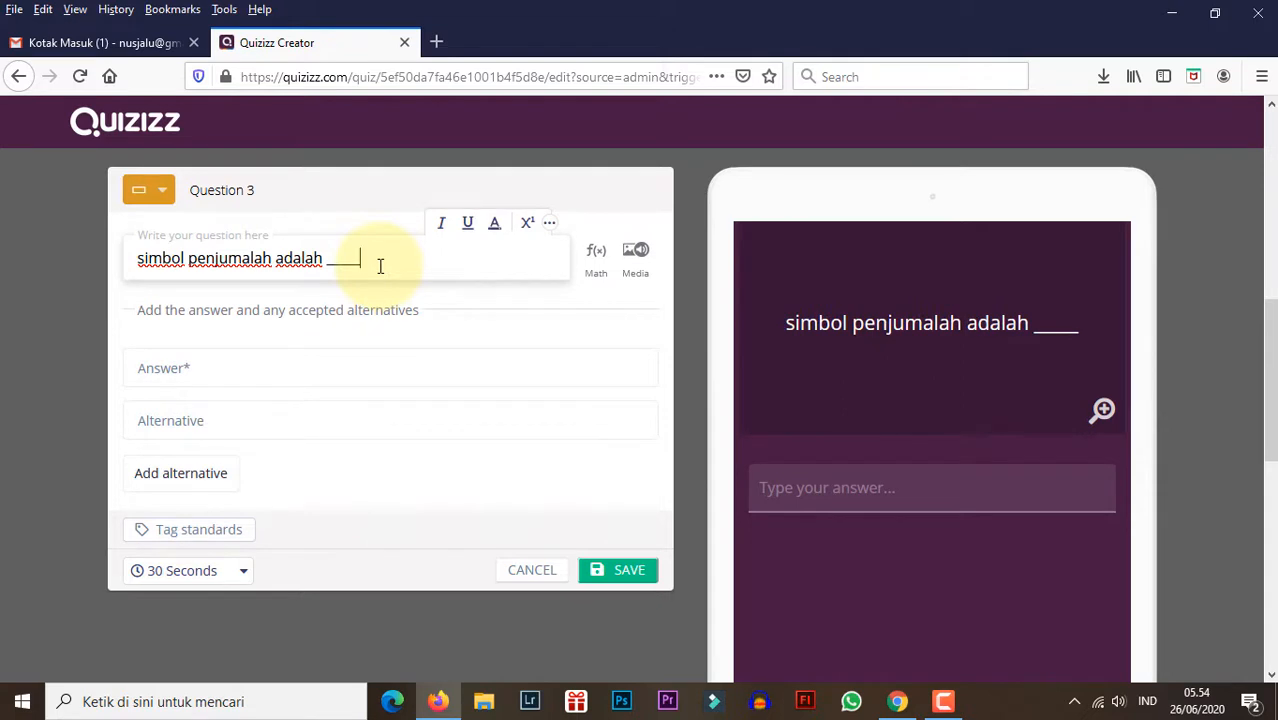
type("______")
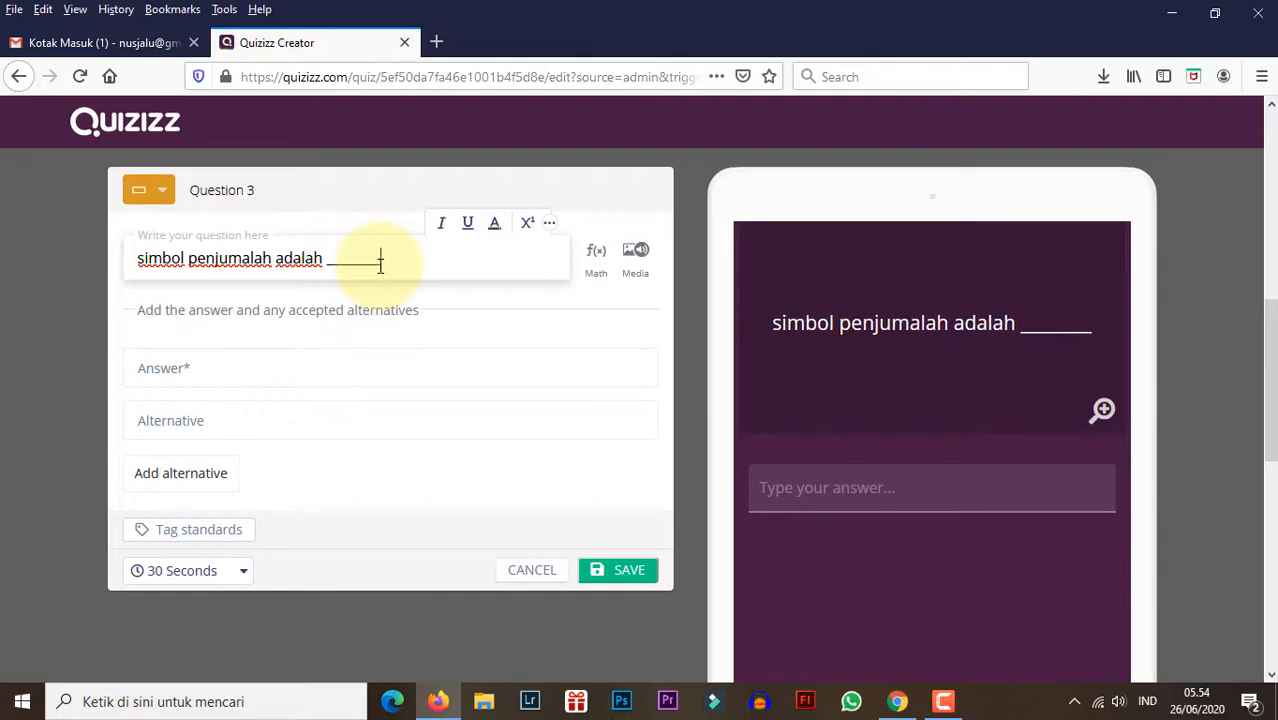
type("____")
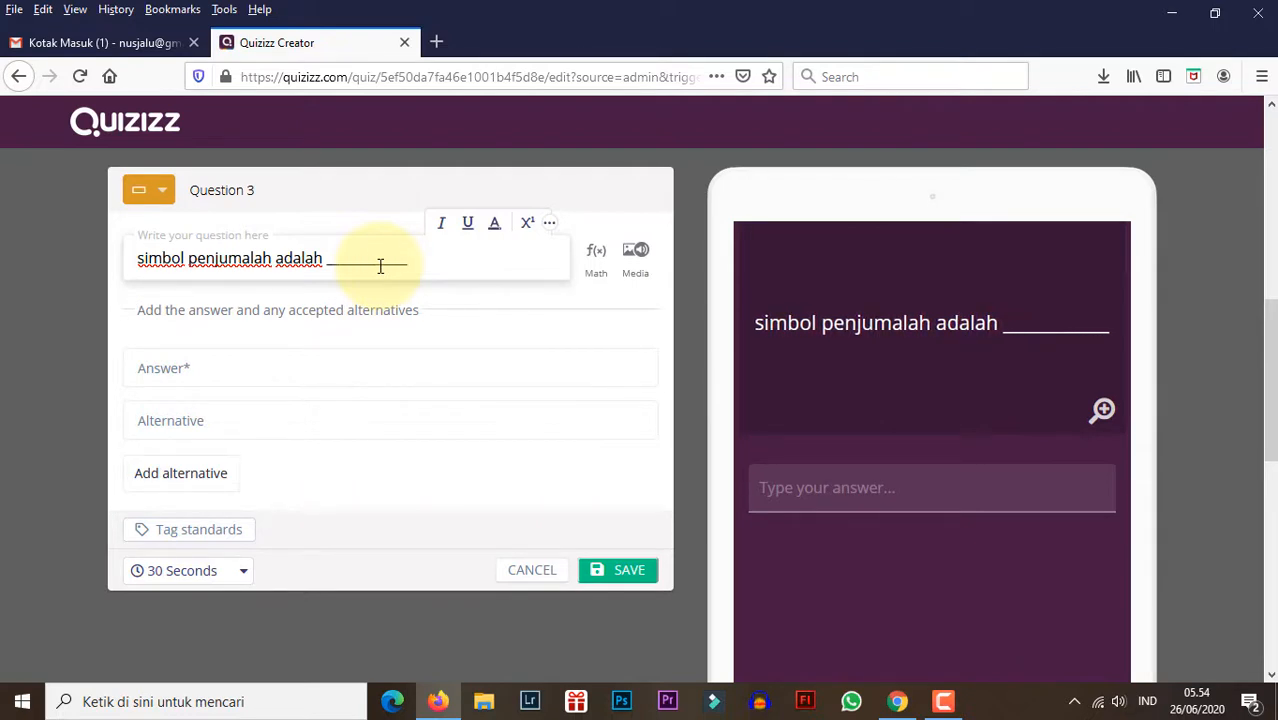
Enter "+" as the answer to question 3 and leave the alternative answer empty
left_click(235, 368)
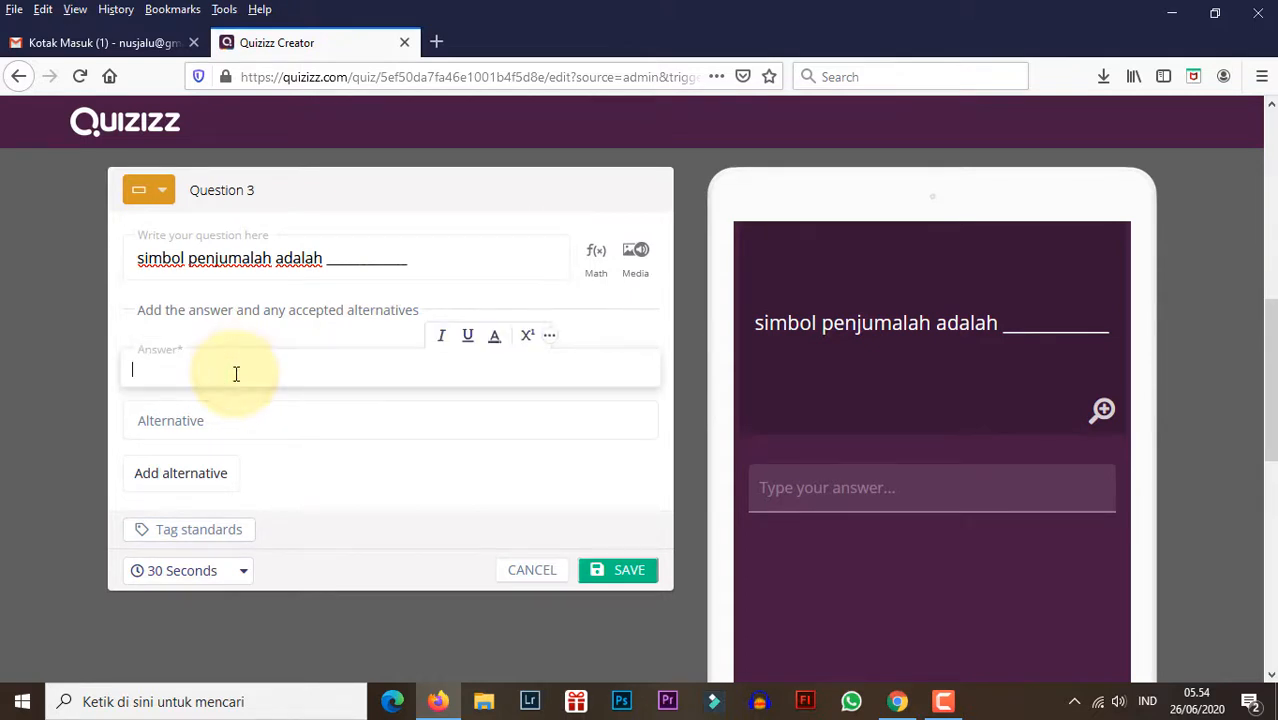
type("+")
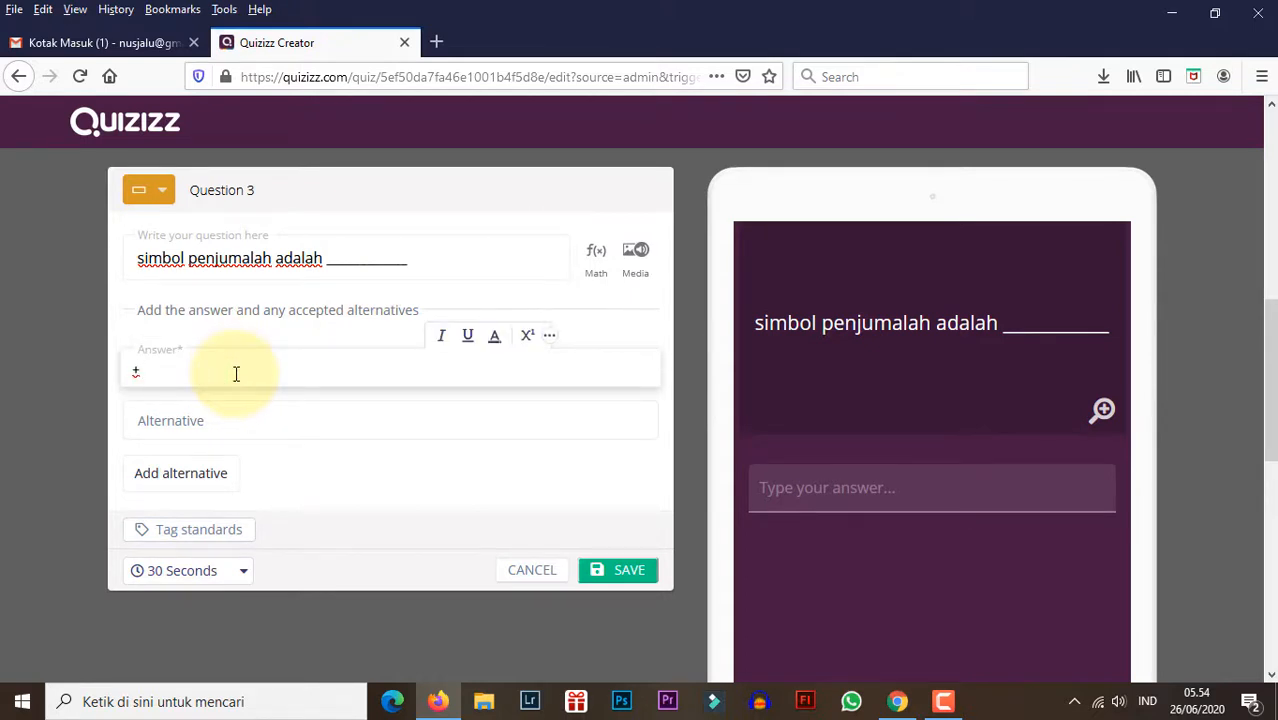
left_click(236, 427)
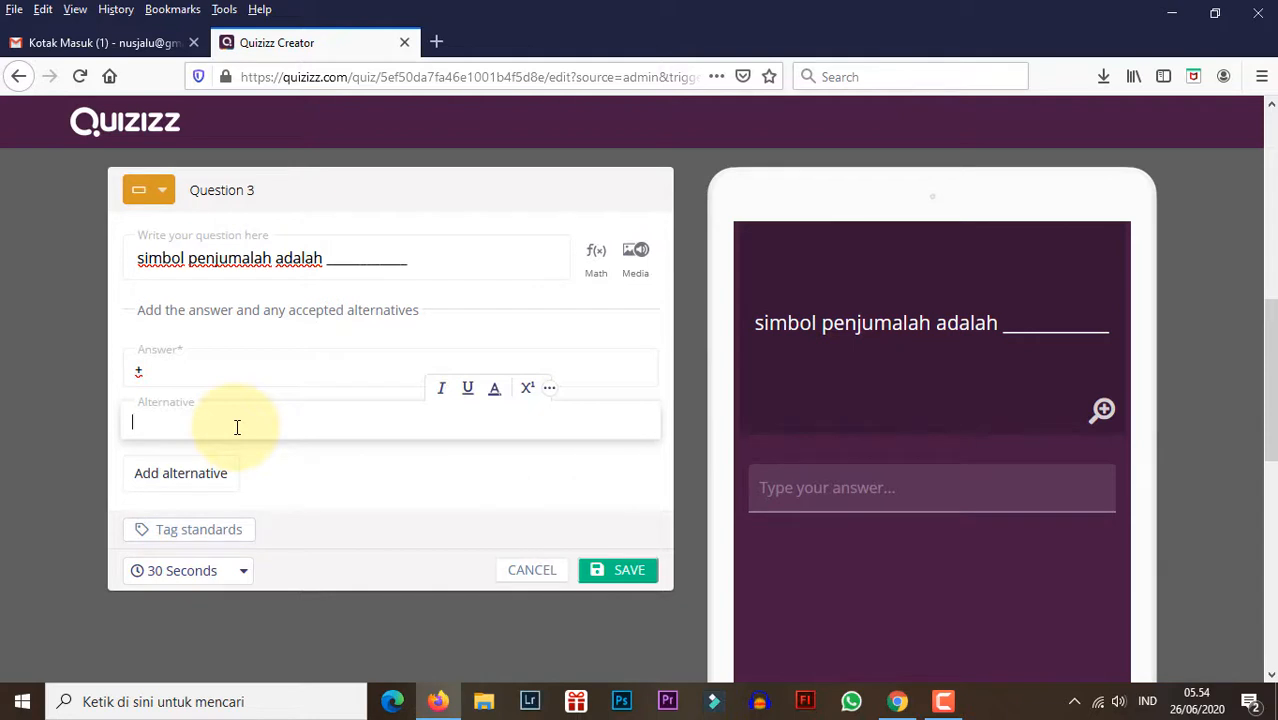
left_click_drag(160, 371, 122, 372)
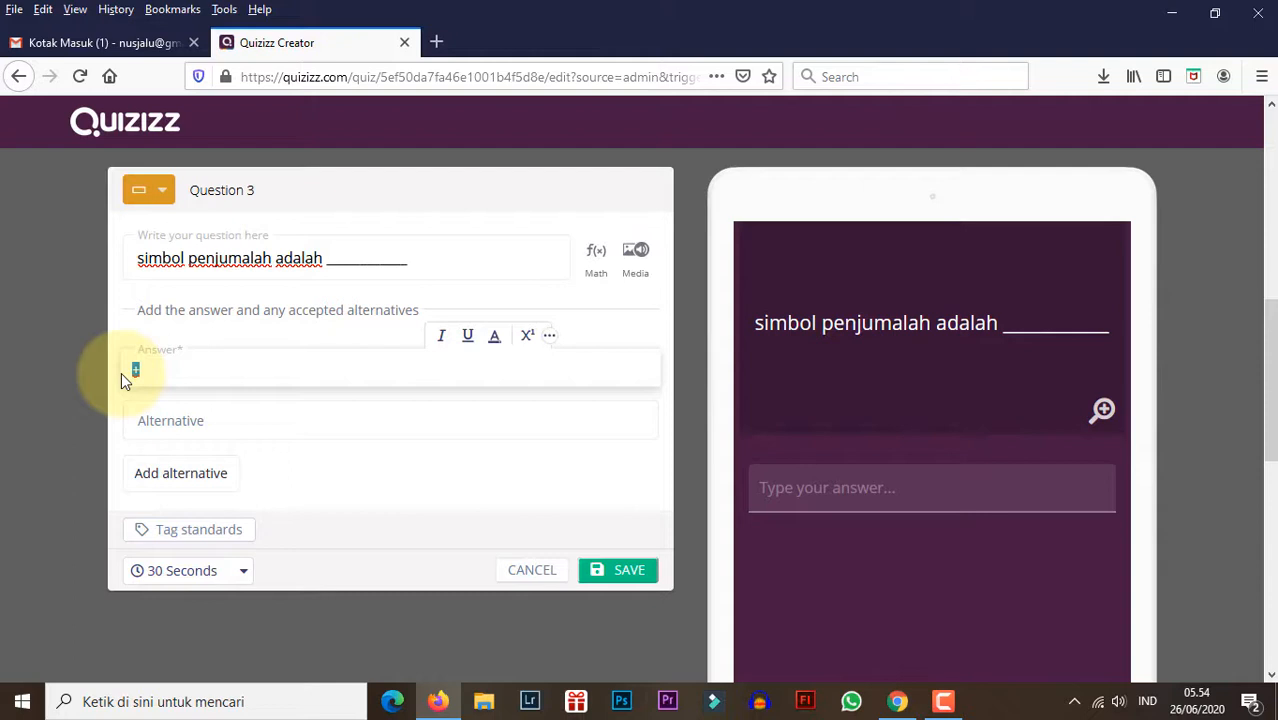
left_click(189, 415)
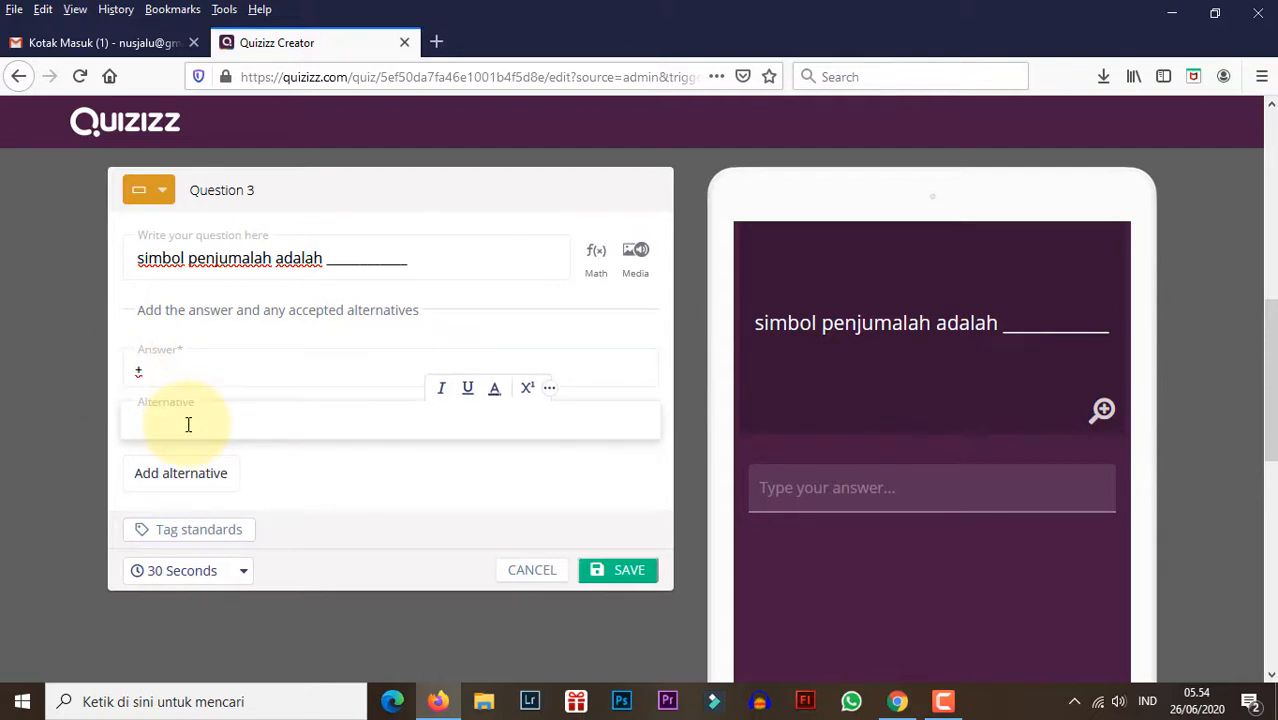
double_click(143, 366)
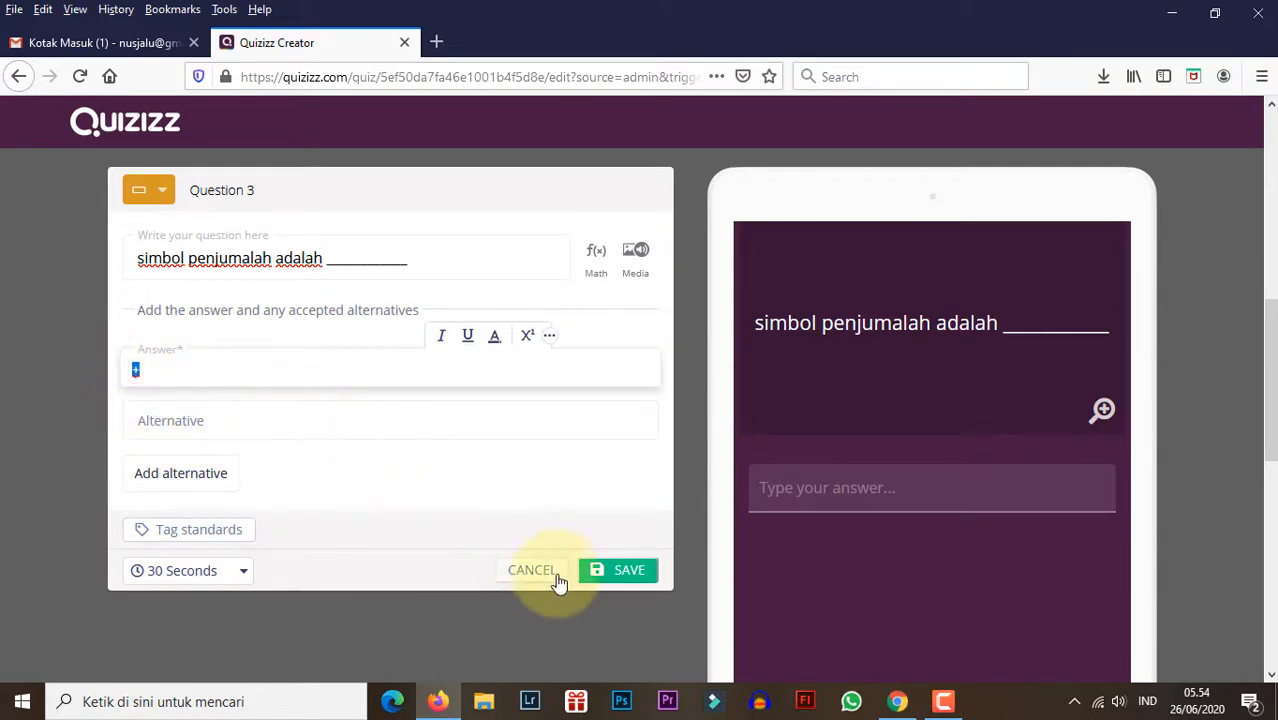
Set the time limit of question 3 to 5 seconds and save the question
left_click(209, 571)
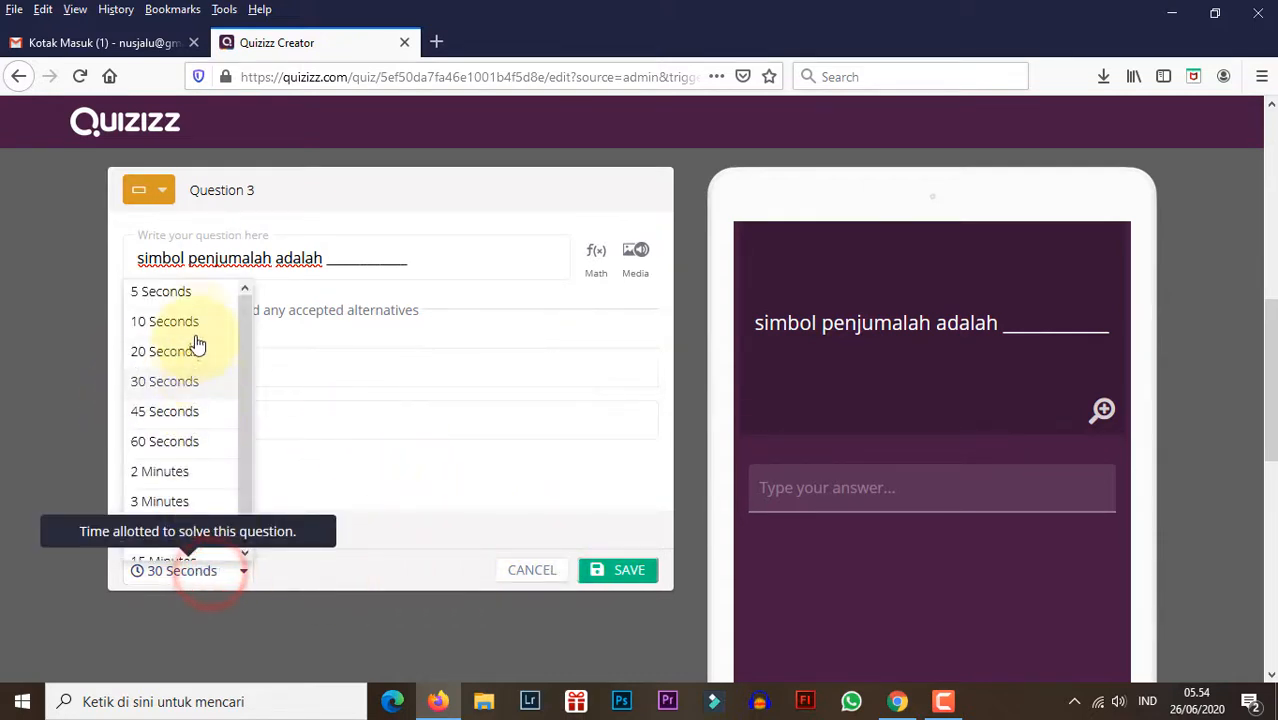
left_click(190, 294)
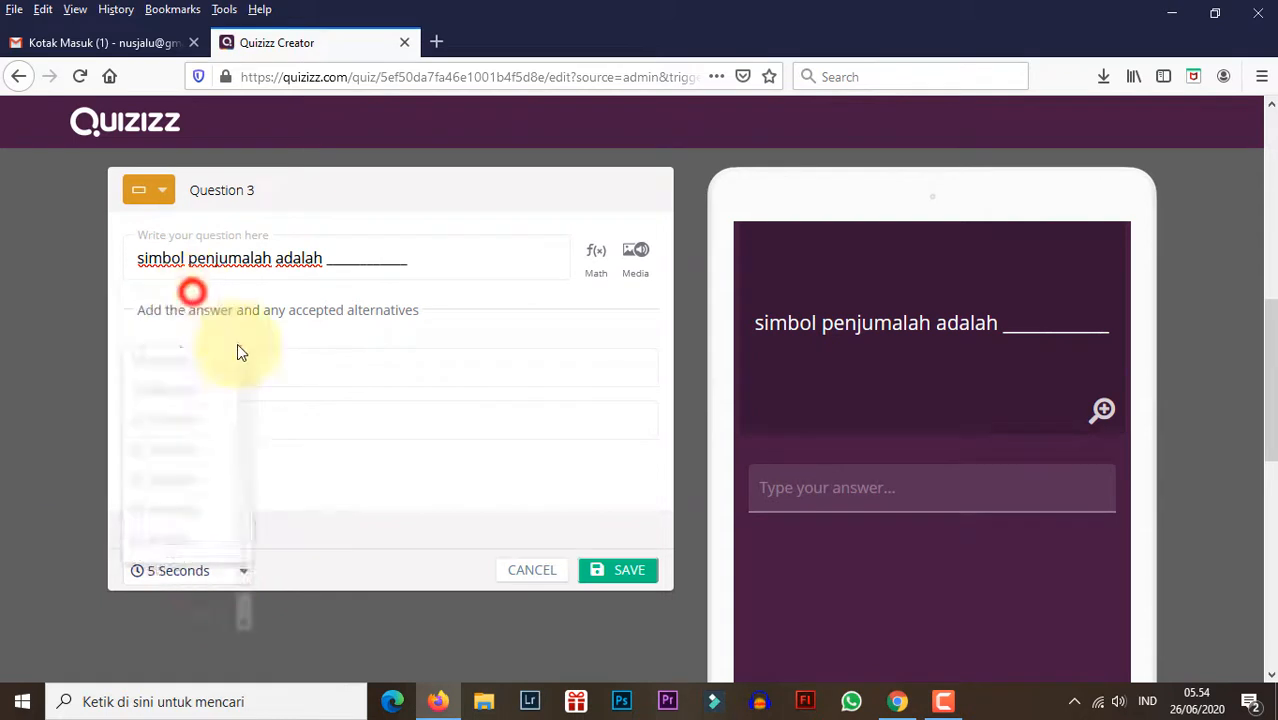
left_click(624, 570)
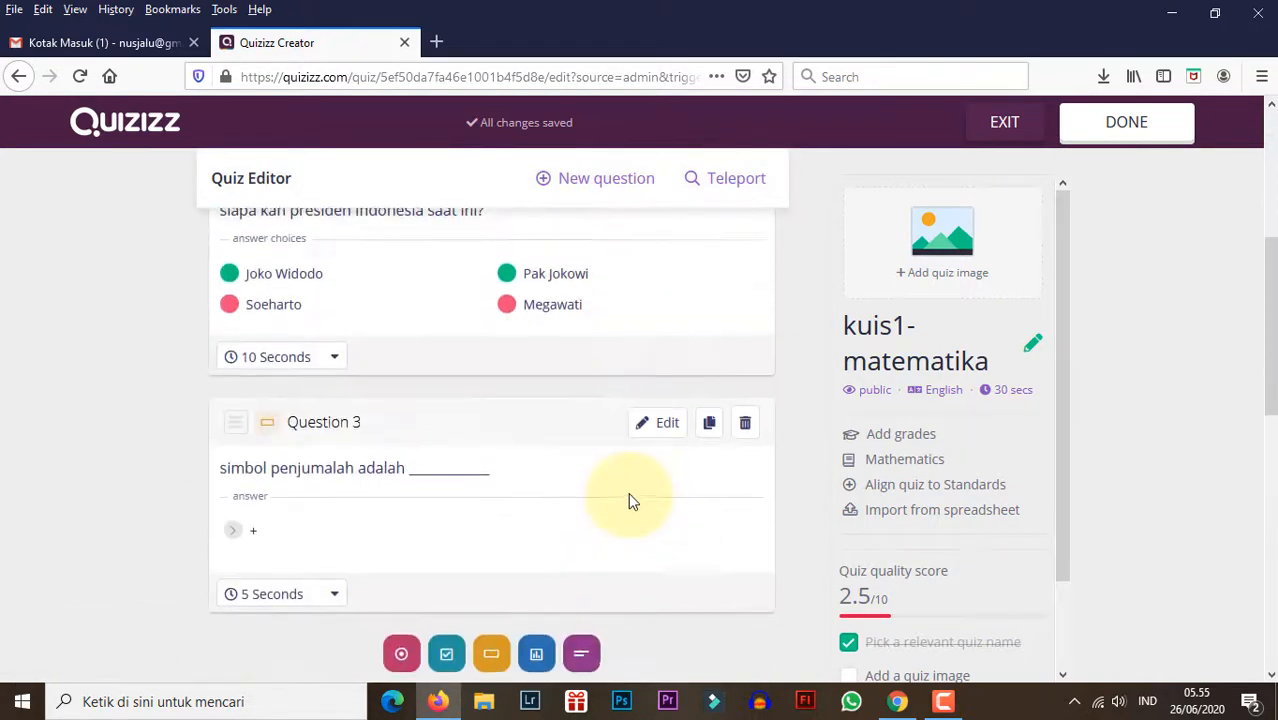
Add a multiple-choice question as question 4 and expand the text formatting options of its question field
left_click(590, 182)
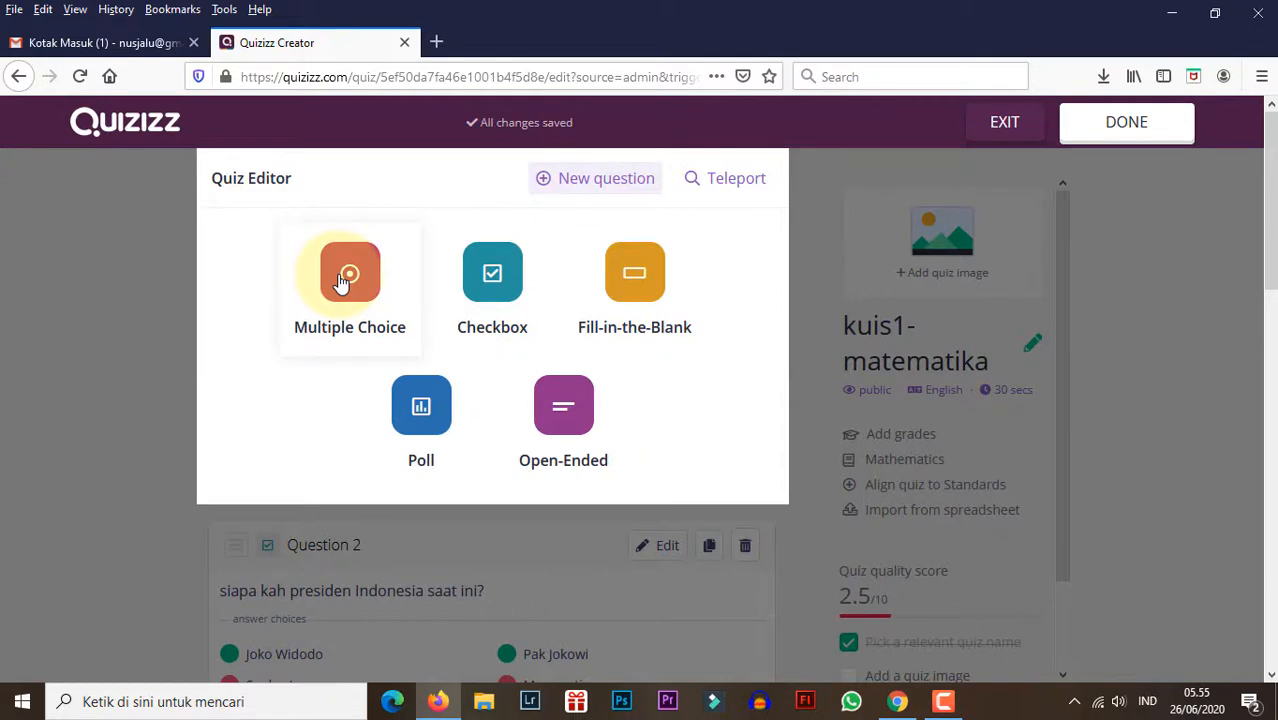
left_click(340, 278)
left_click(332, 267)
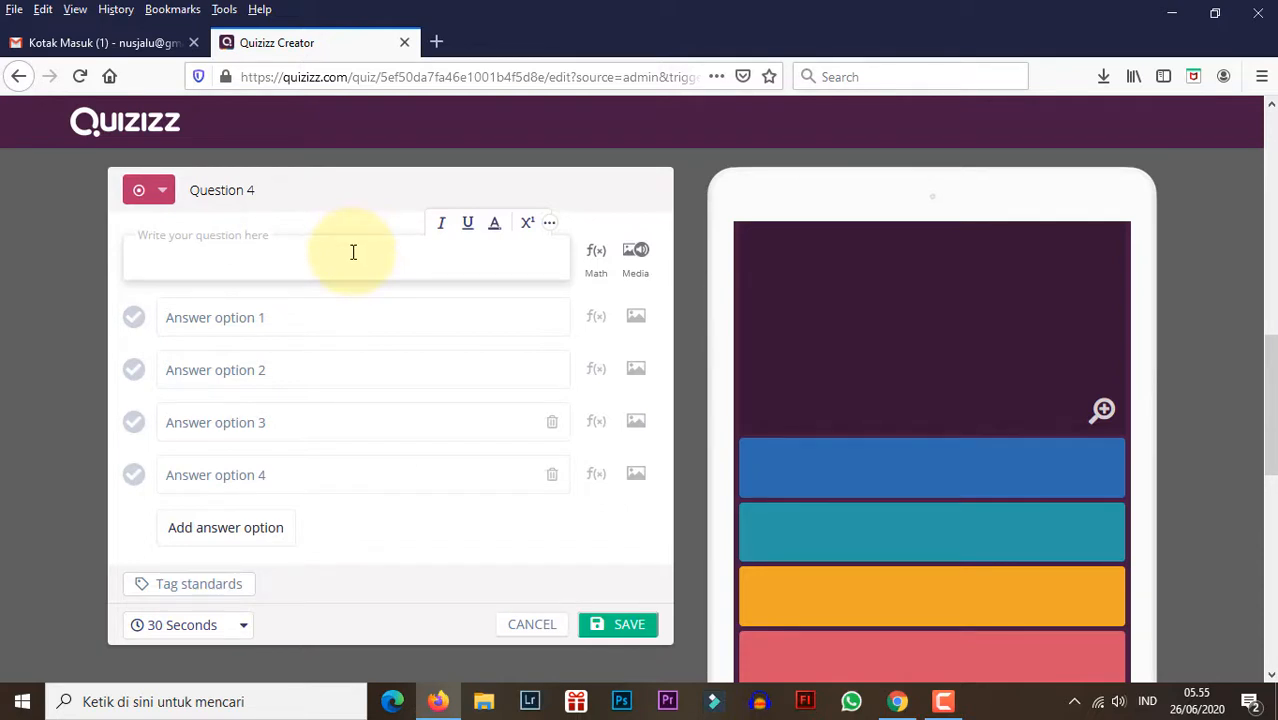
left_click(549, 222)
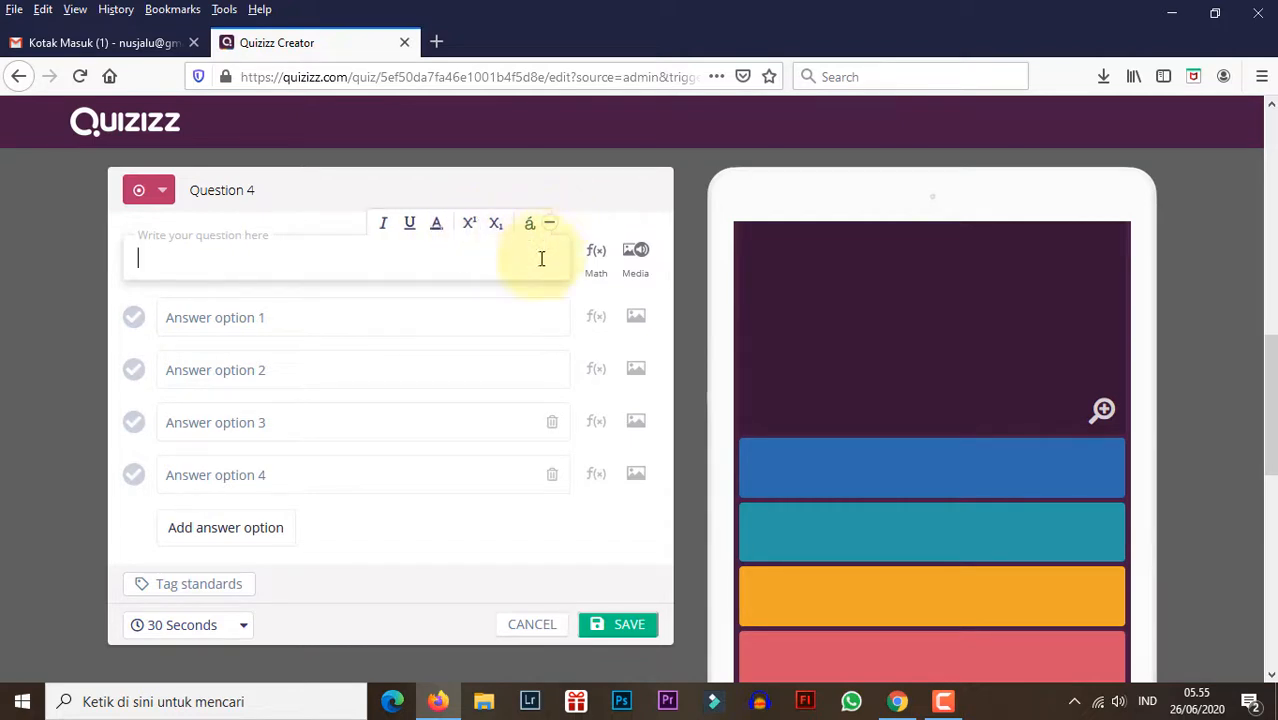
left_click(489, 263)
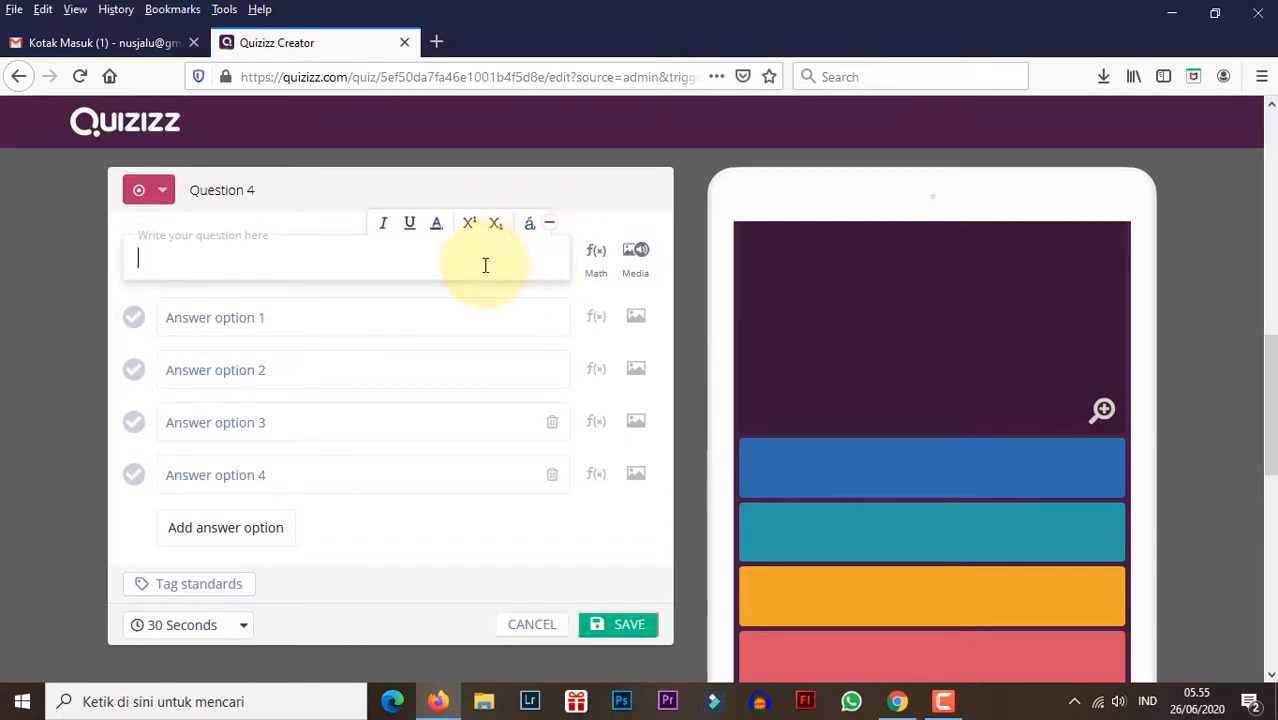
Open the Equation Editor for the text of question 4 and enter the square root of 25
left_click(596, 256)
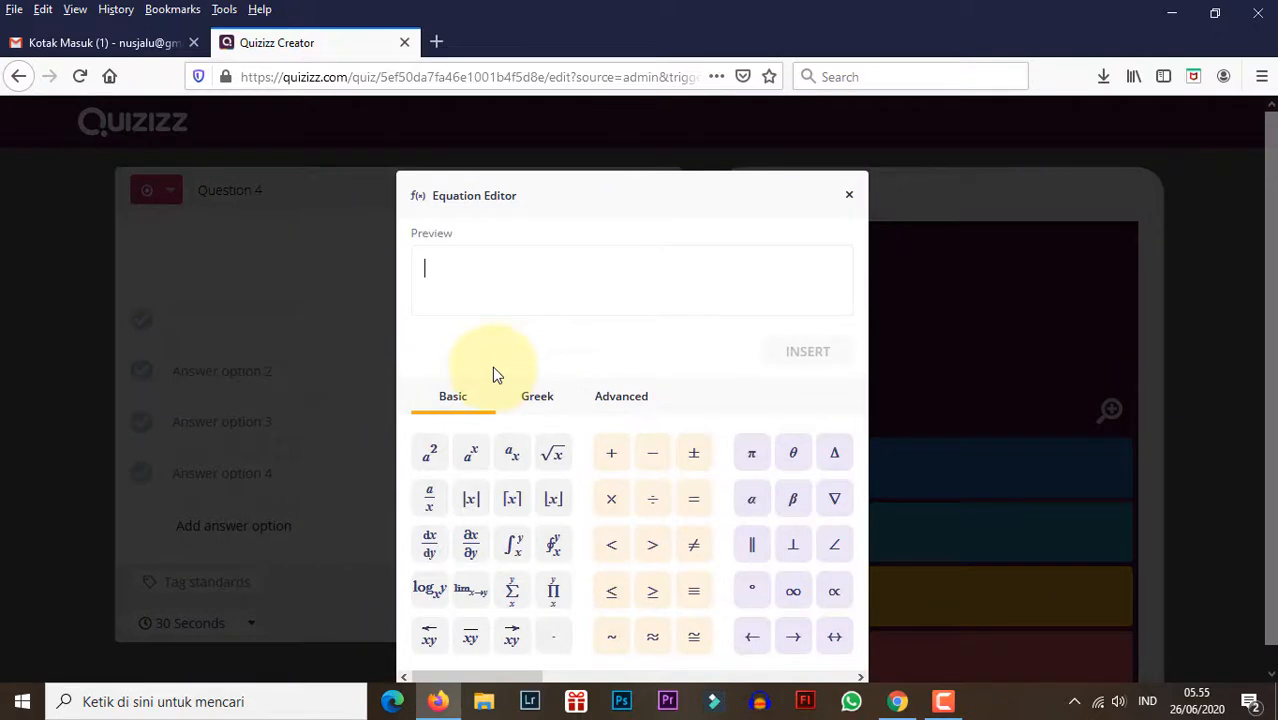
scroll(496, 369, "down", 1)
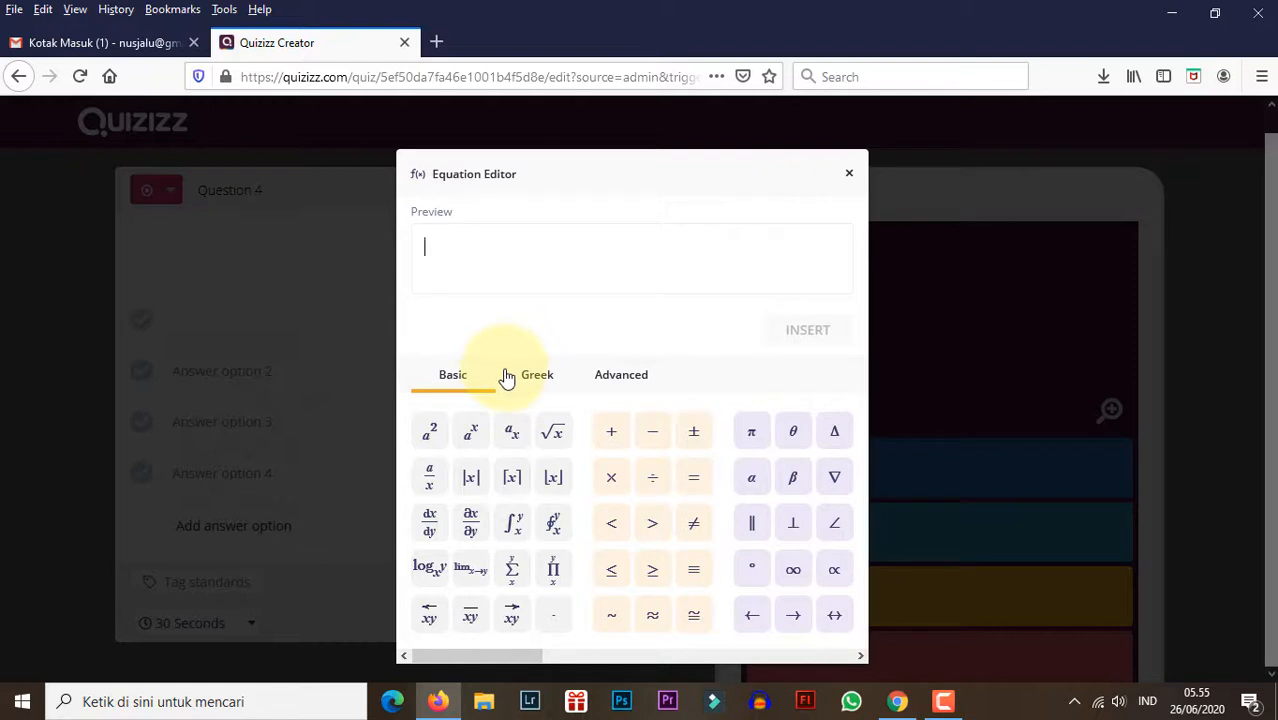
left_click(554, 436)
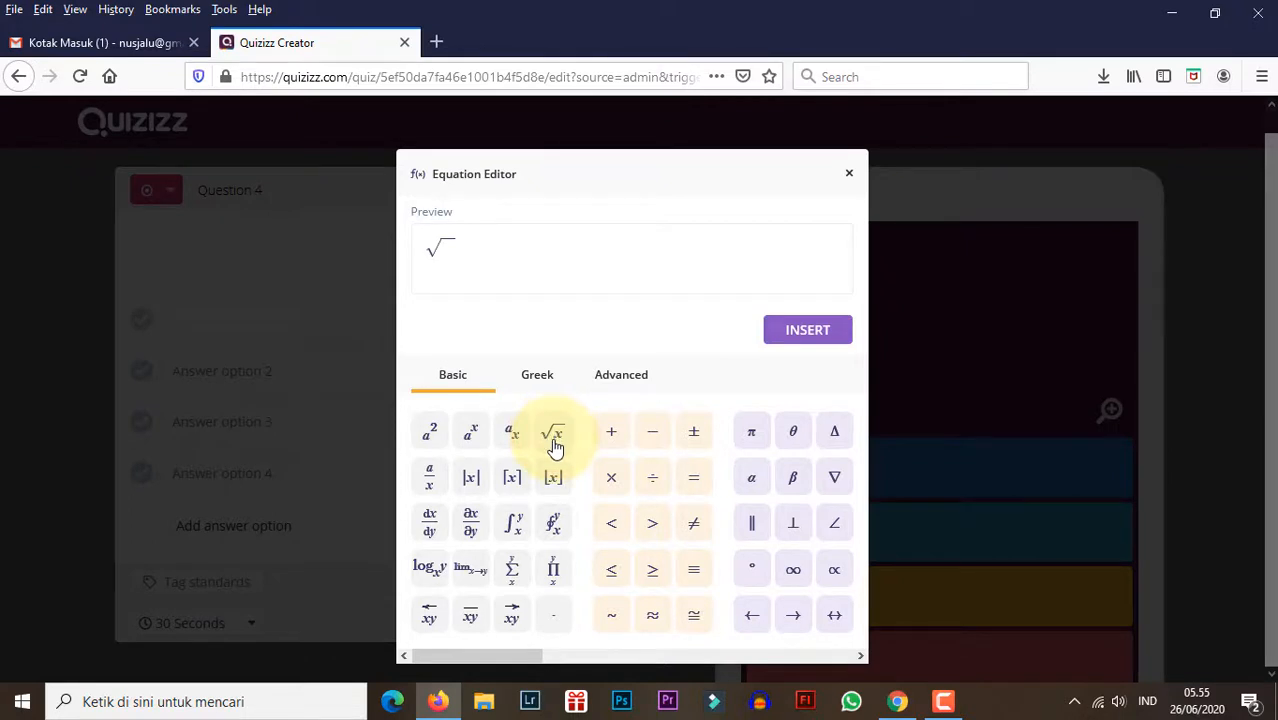
type("25 ")
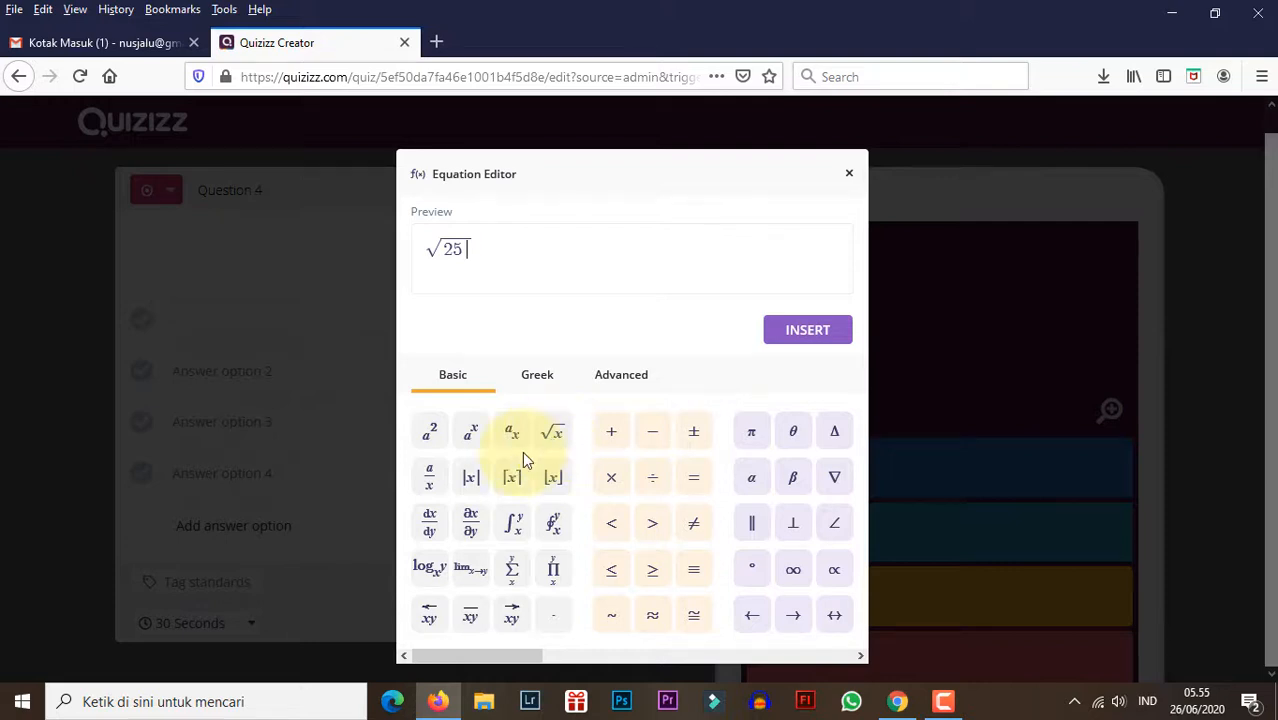
type("fewwe")
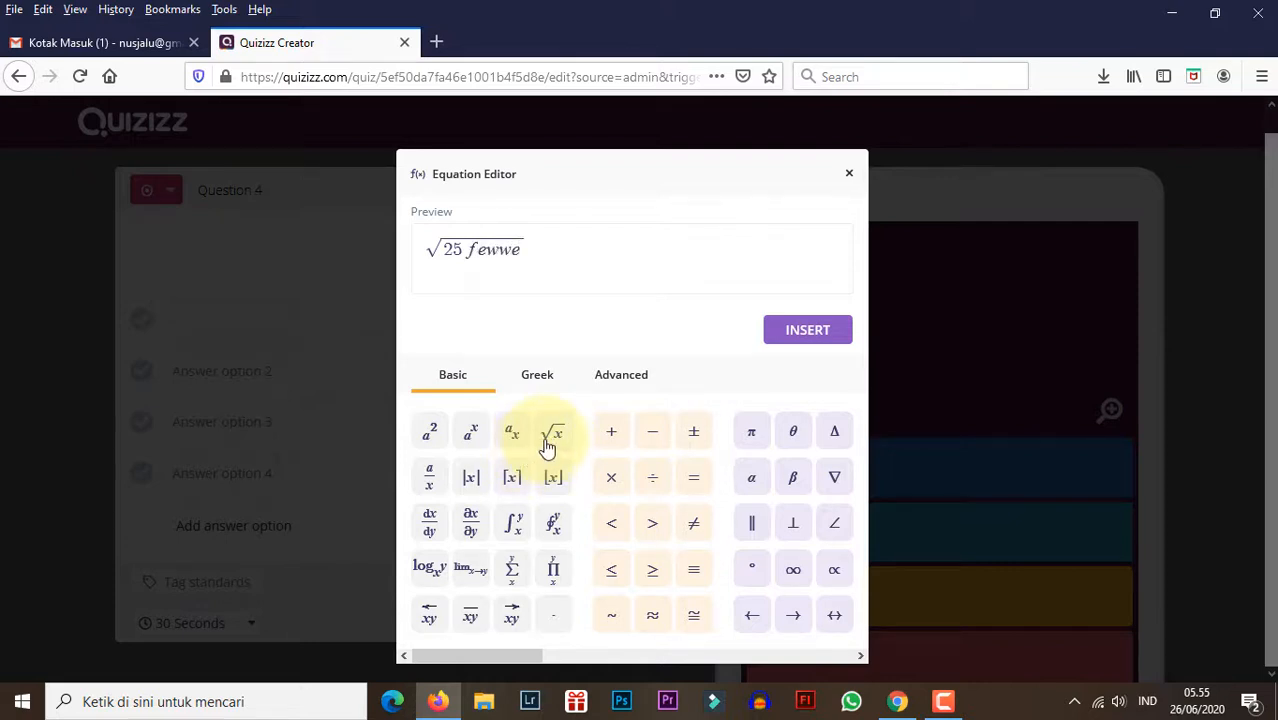
key("BackSpace")
key("BackSpace")
key("BackSpace")
key("BackSpace")
key("BackSpace")
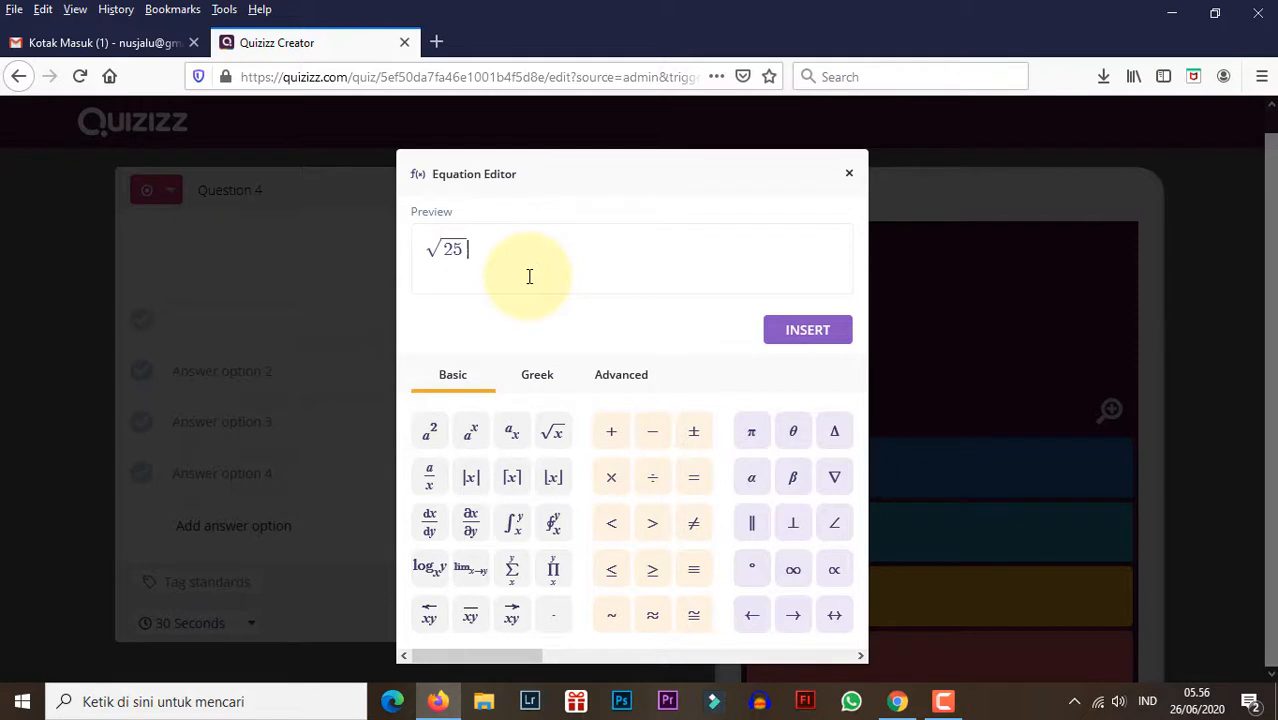
Add the text "adalah.." and the fraction 4/2 after the square root in the equation
type("add")
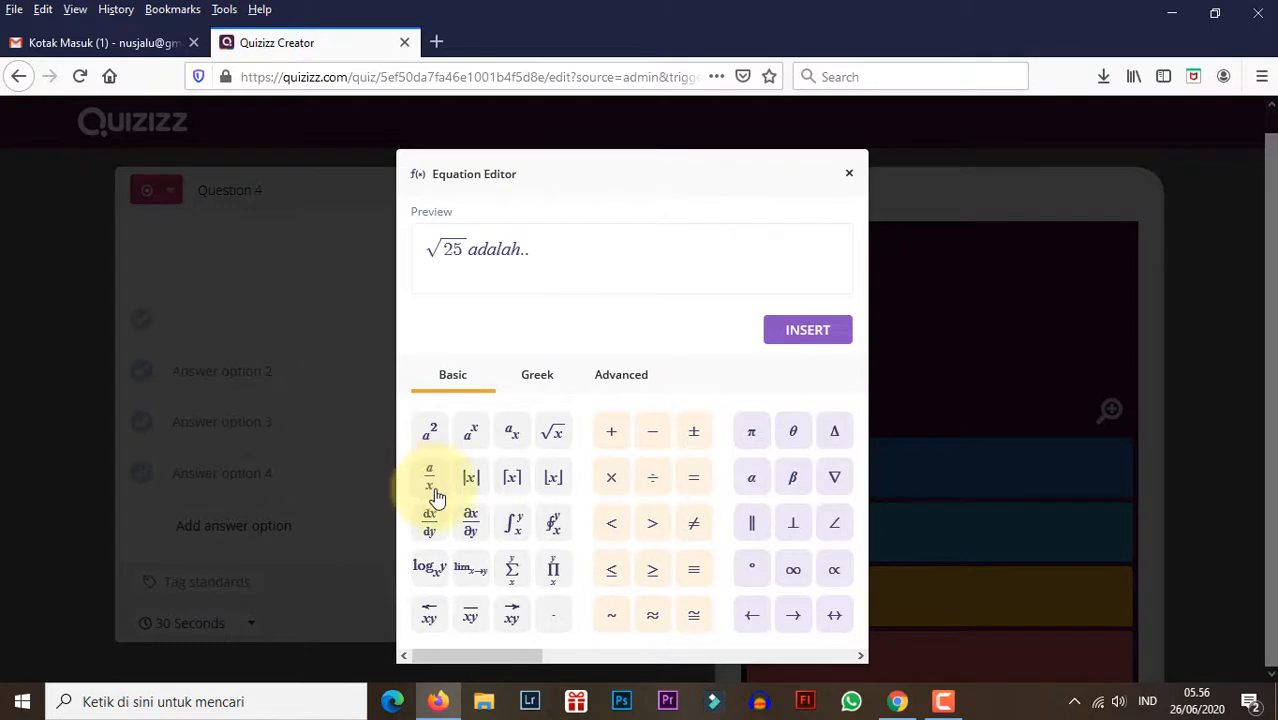
left_click(431, 483)
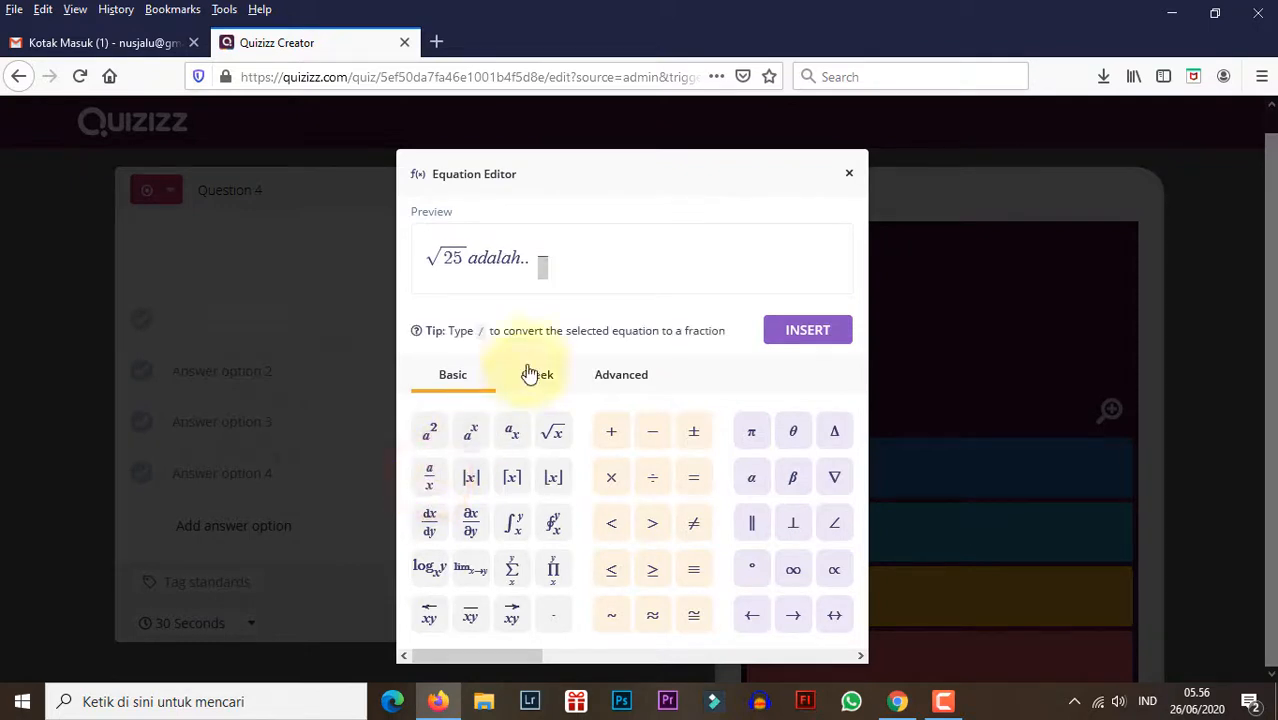
type("4")
left_click(545, 270)
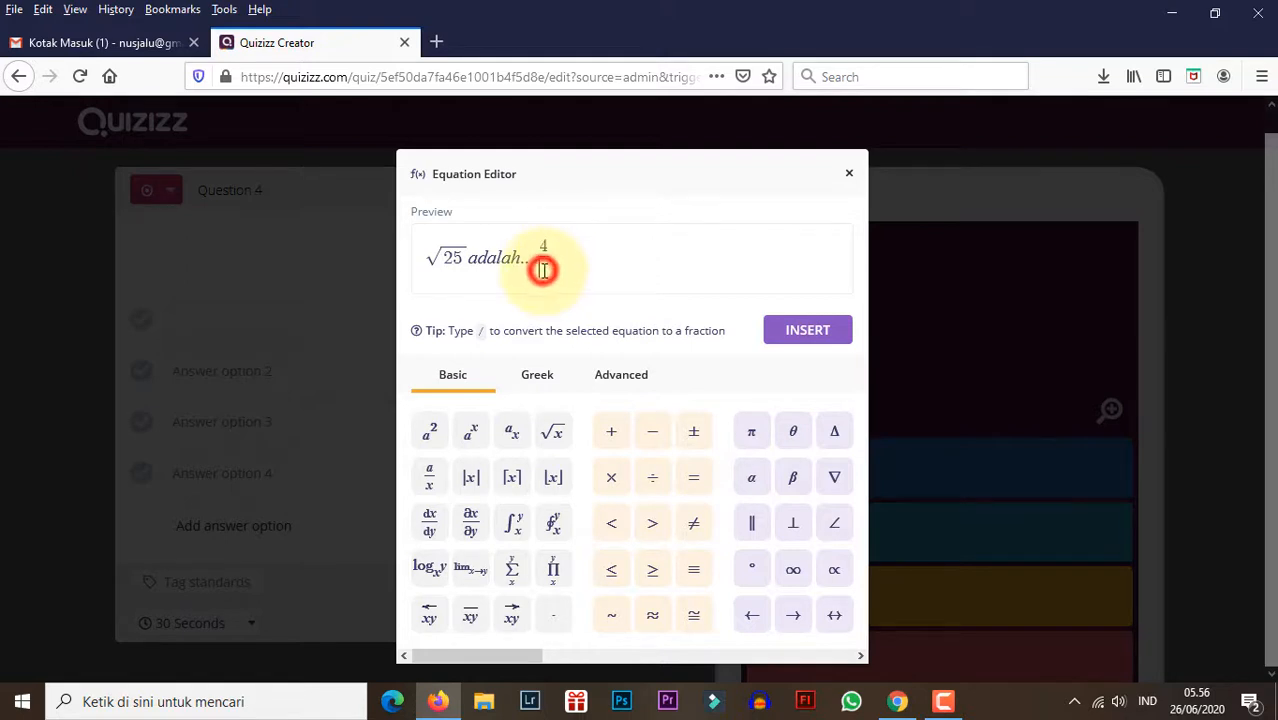
type("2")
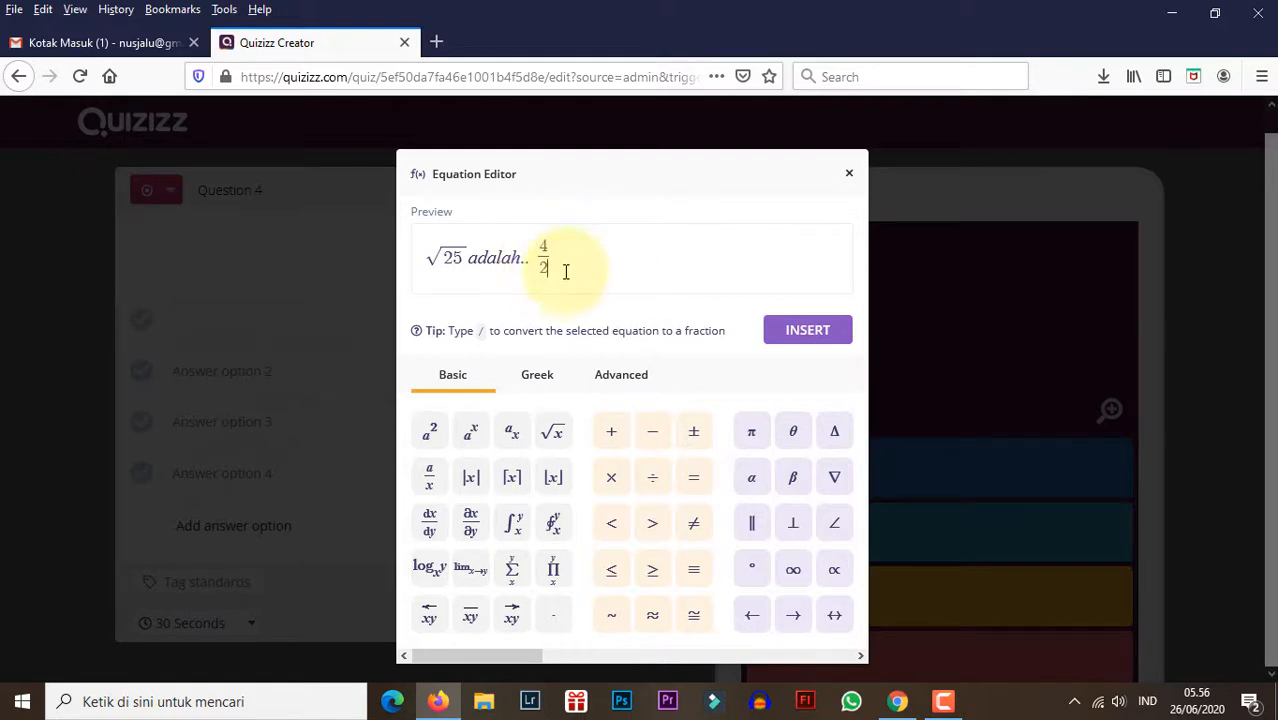
type("fwef")
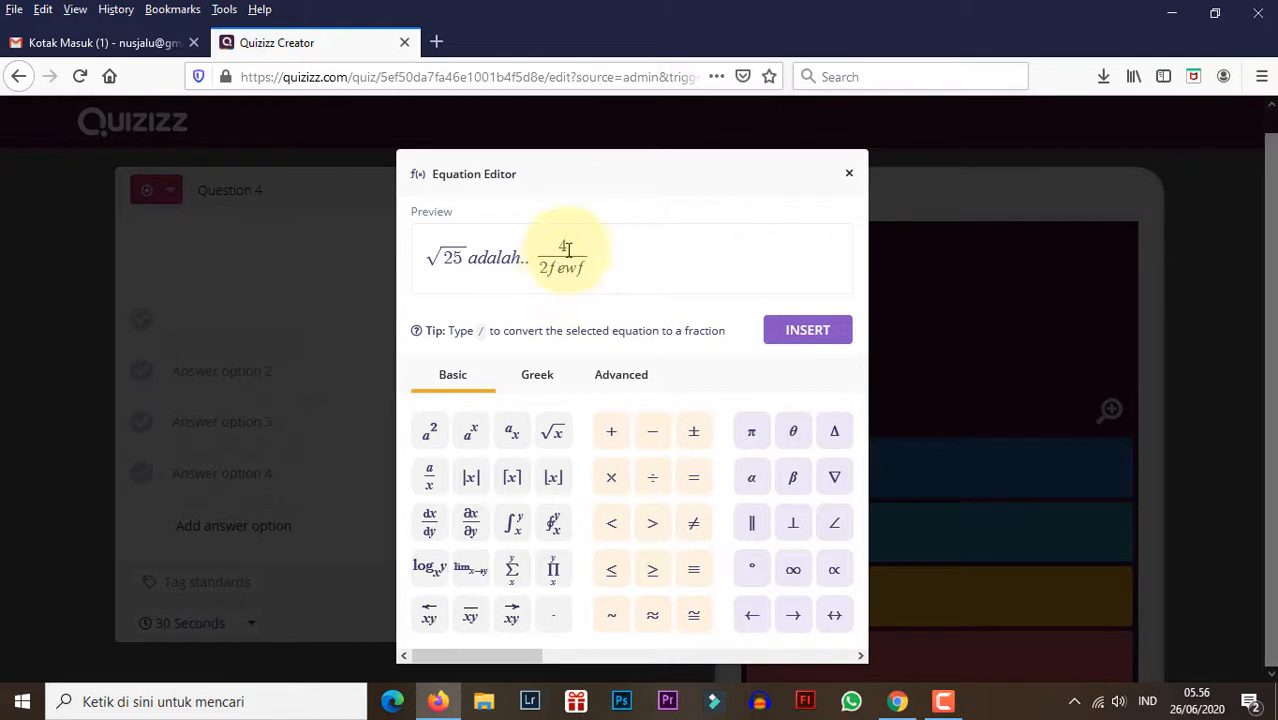
key("BackSpace")
key("BackSpace")
key("BackSpace")
key("BackSpace")
left_click(551, 248)
left_click(577, 256)
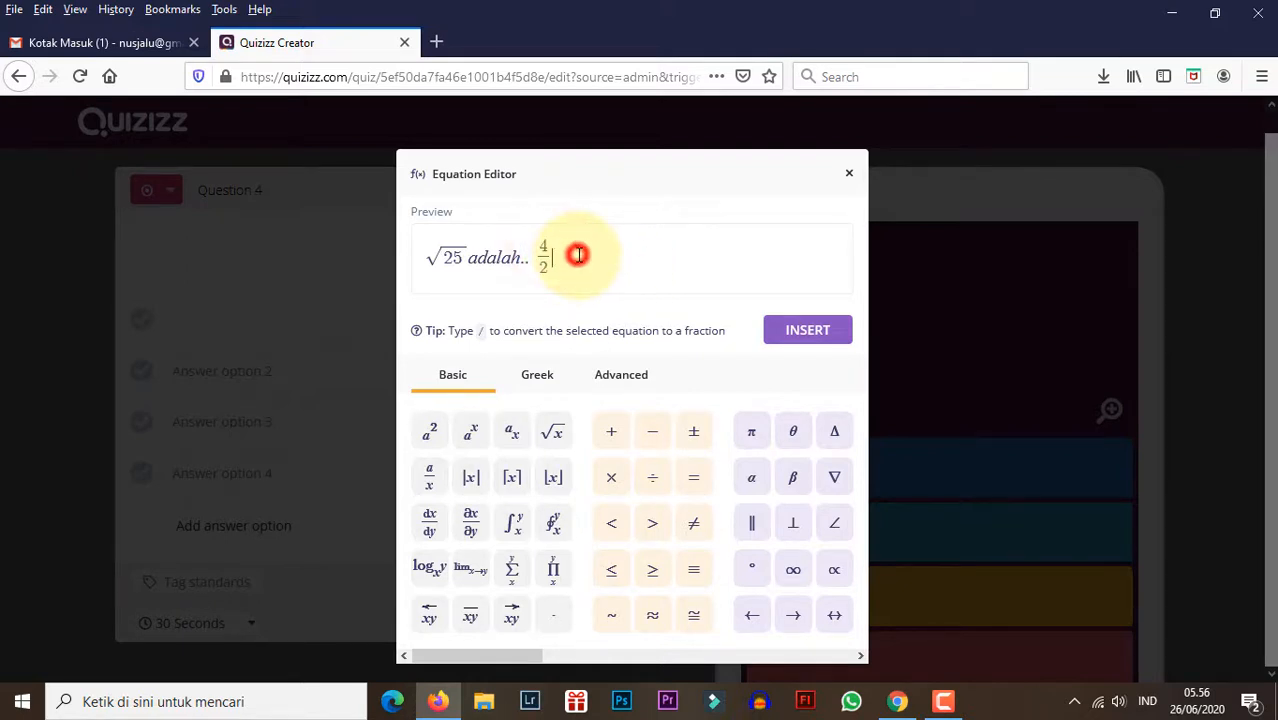
left_click(556, 273)
left_click(453, 258)
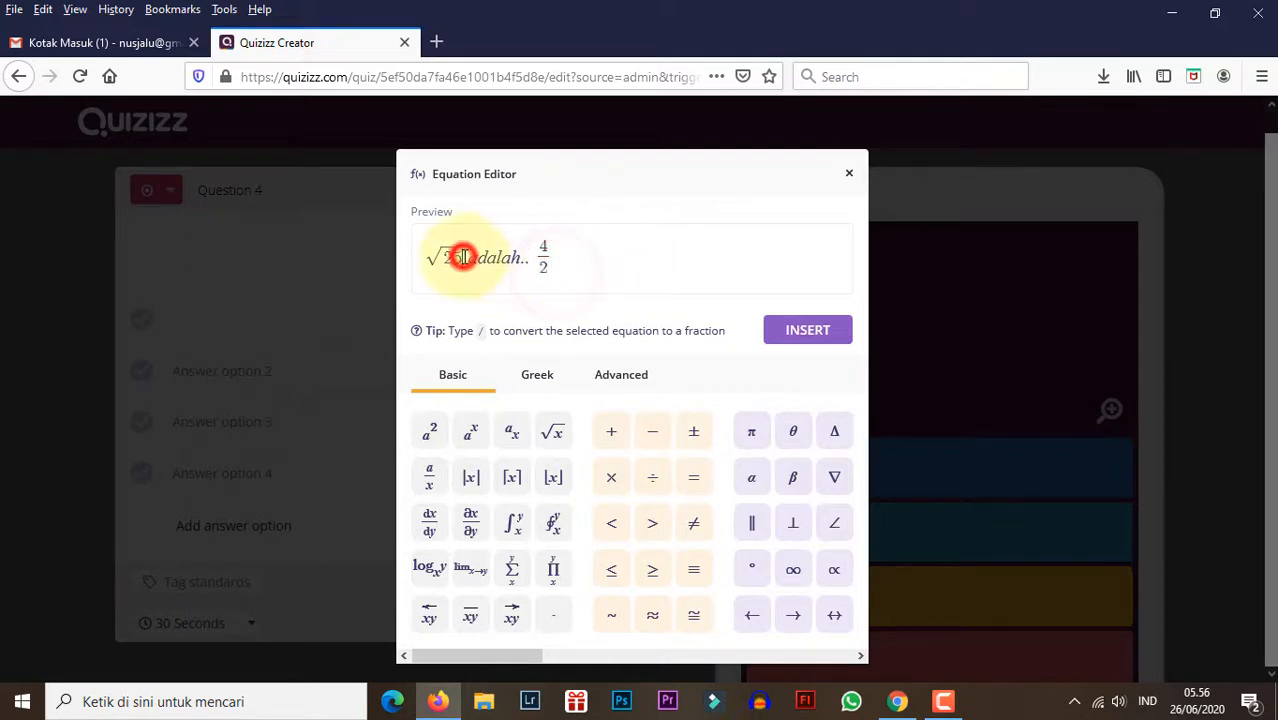
Add an integral after the fraction with upper limit 3 and lower limit 4
left_click(559, 258)
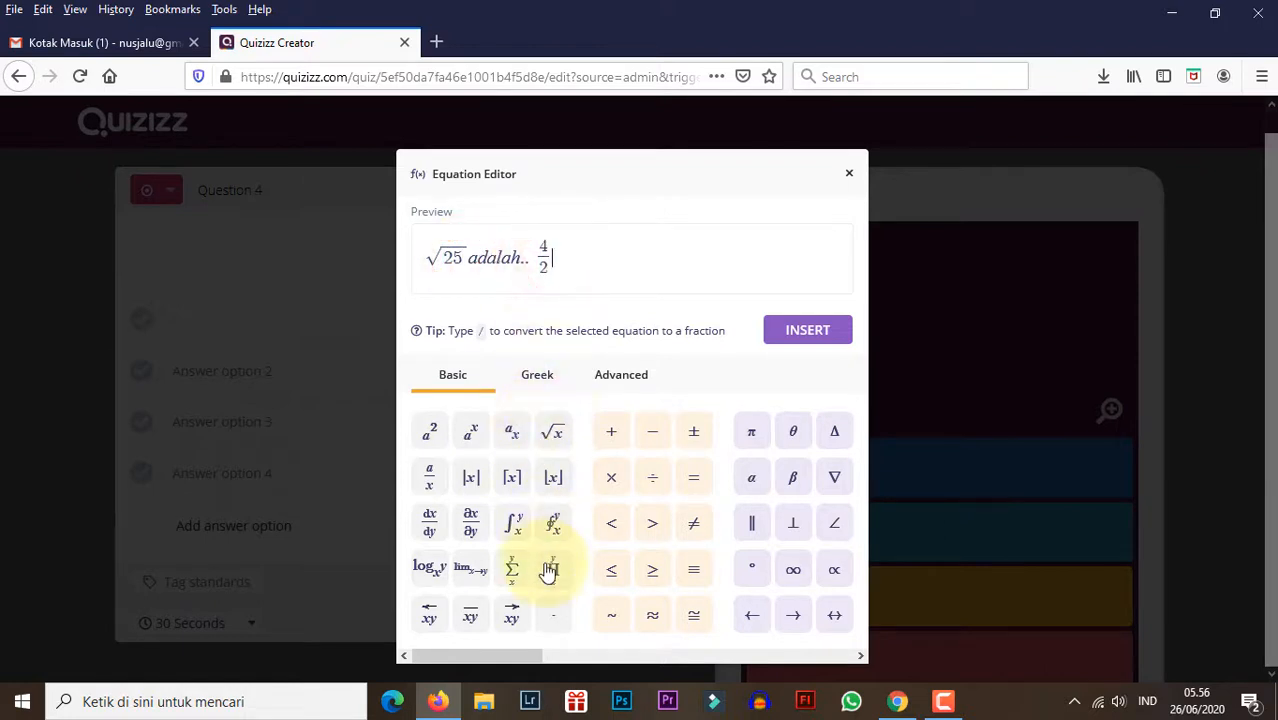
left_click(515, 527)
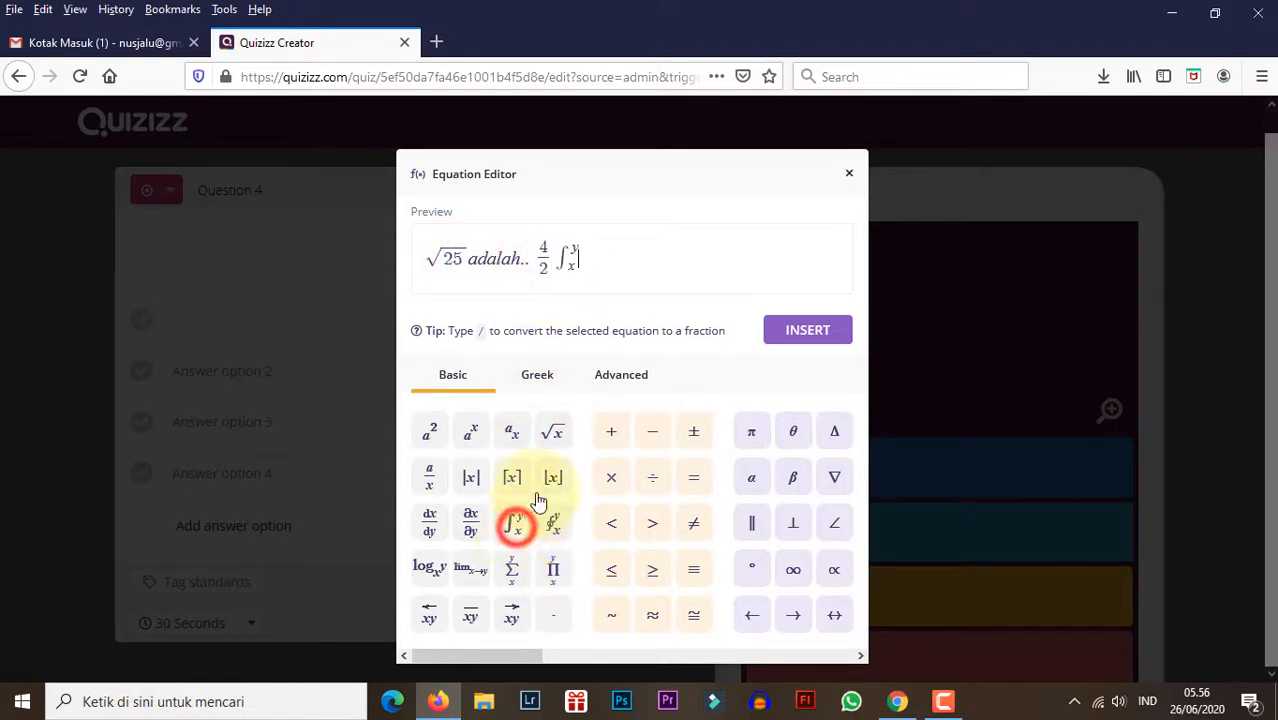
left_click(577, 243)
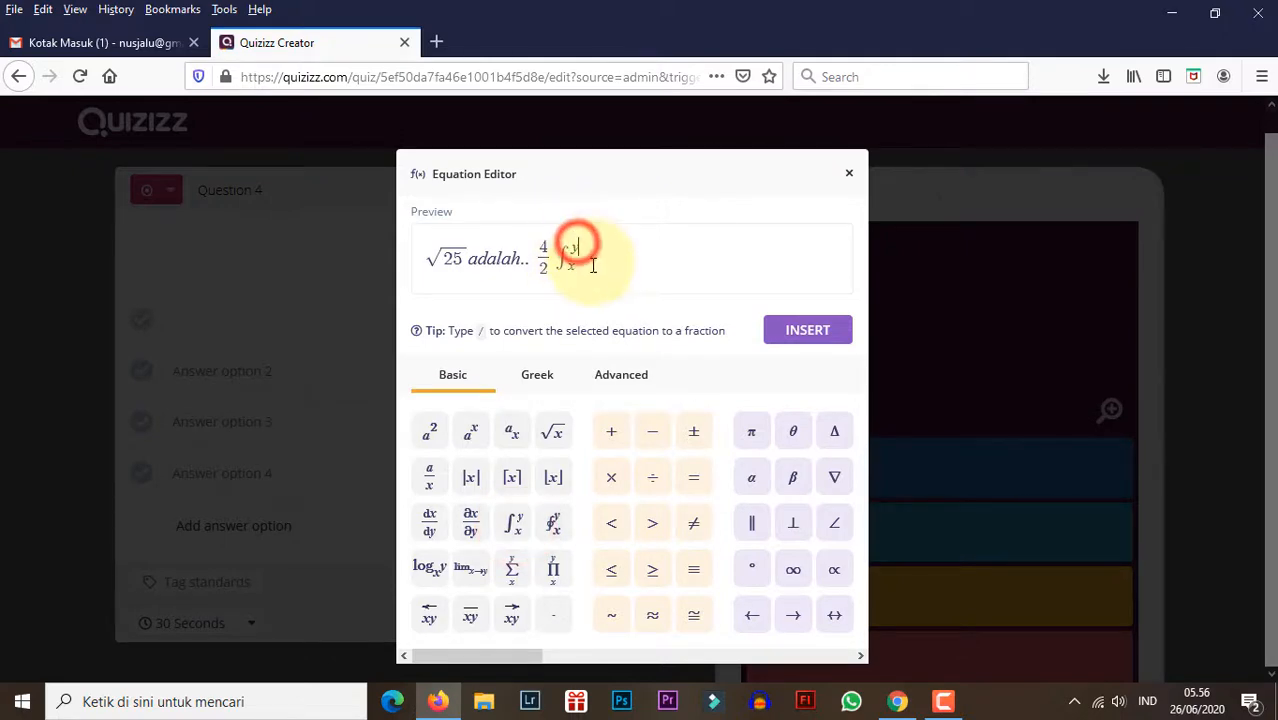
type("3")
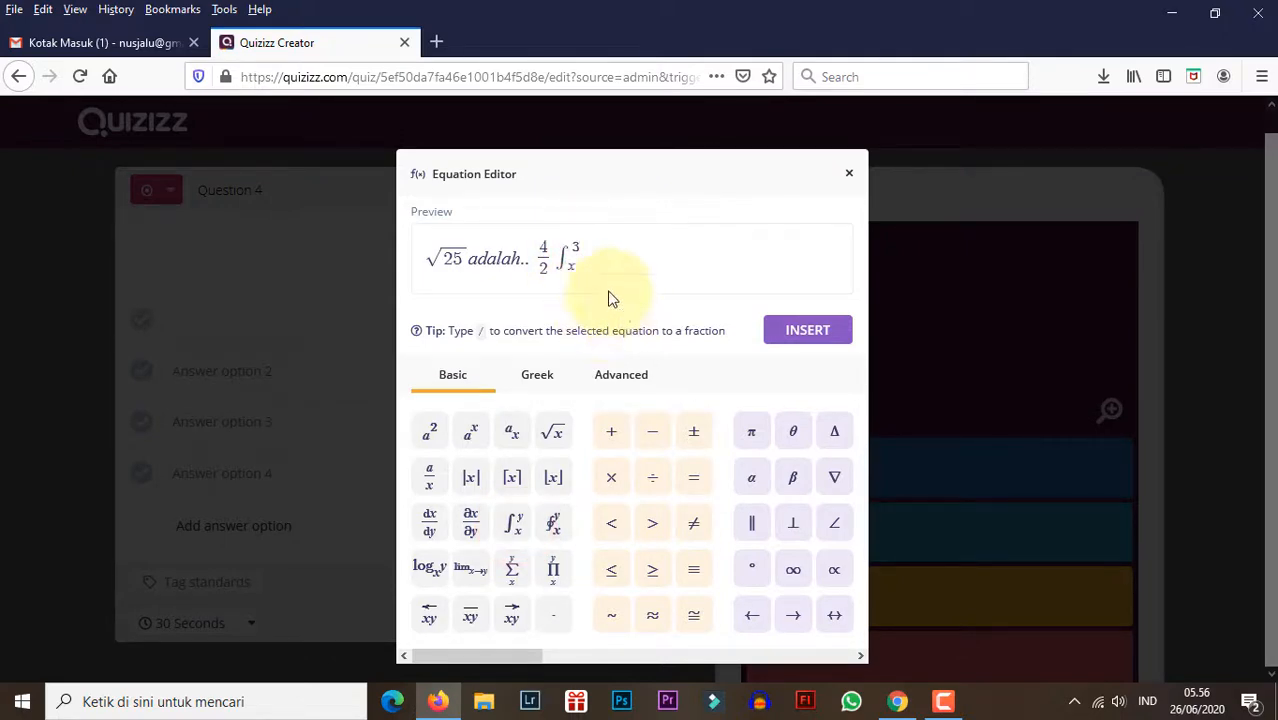
left_click(573, 267)
left_click(573, 266)
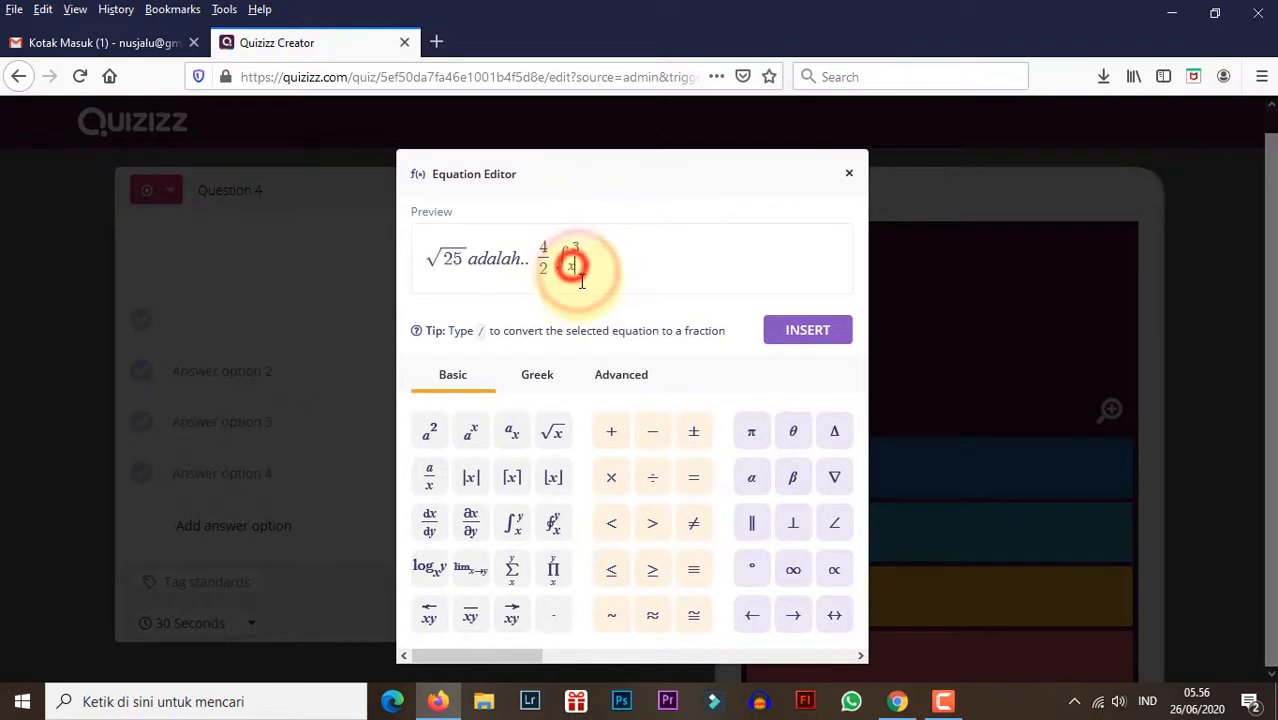
key("BackSpace")
type("4")
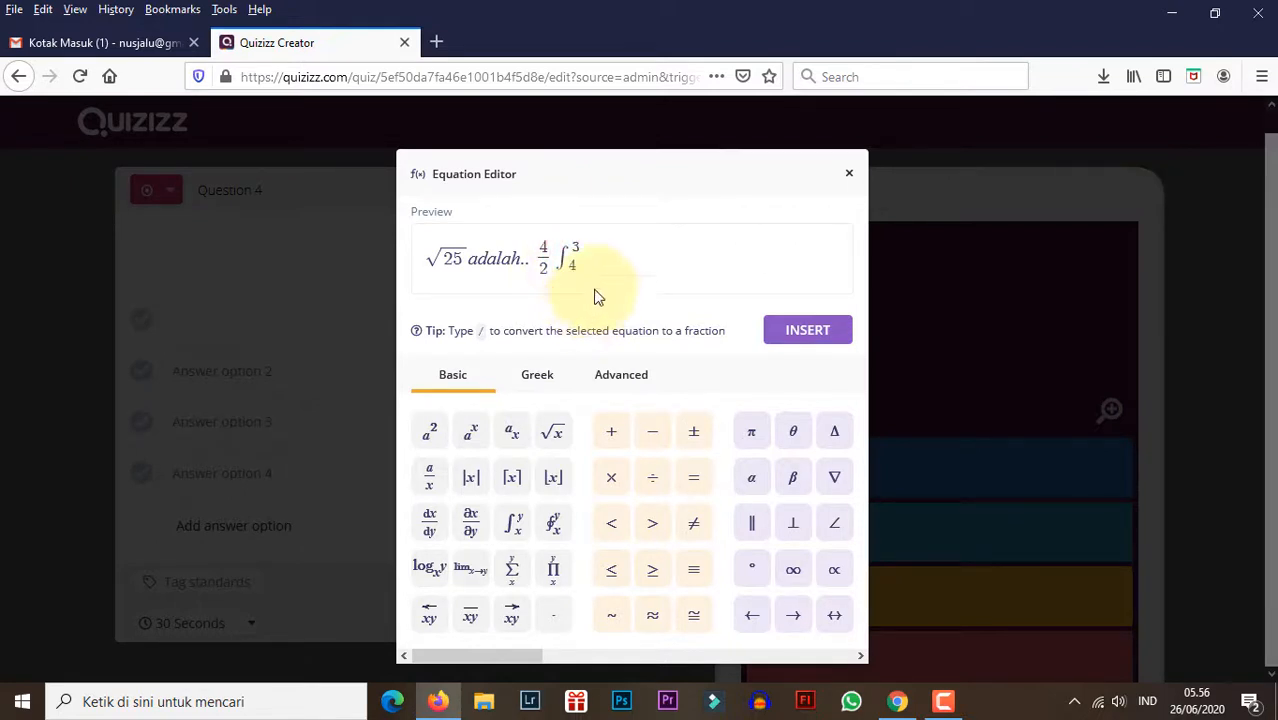
End the equation with "..?" and insert it as the text of question 4
left_click(608, 258)
type("d")
type("da")
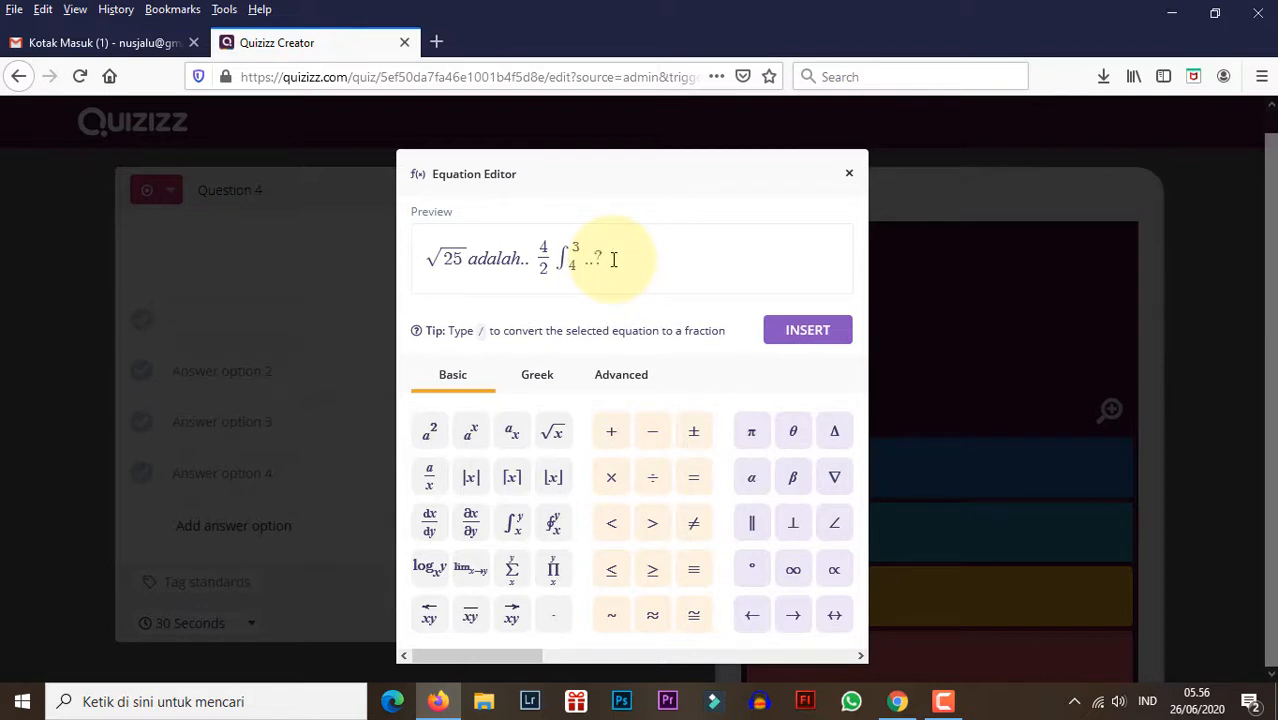
left_click(806, 338)
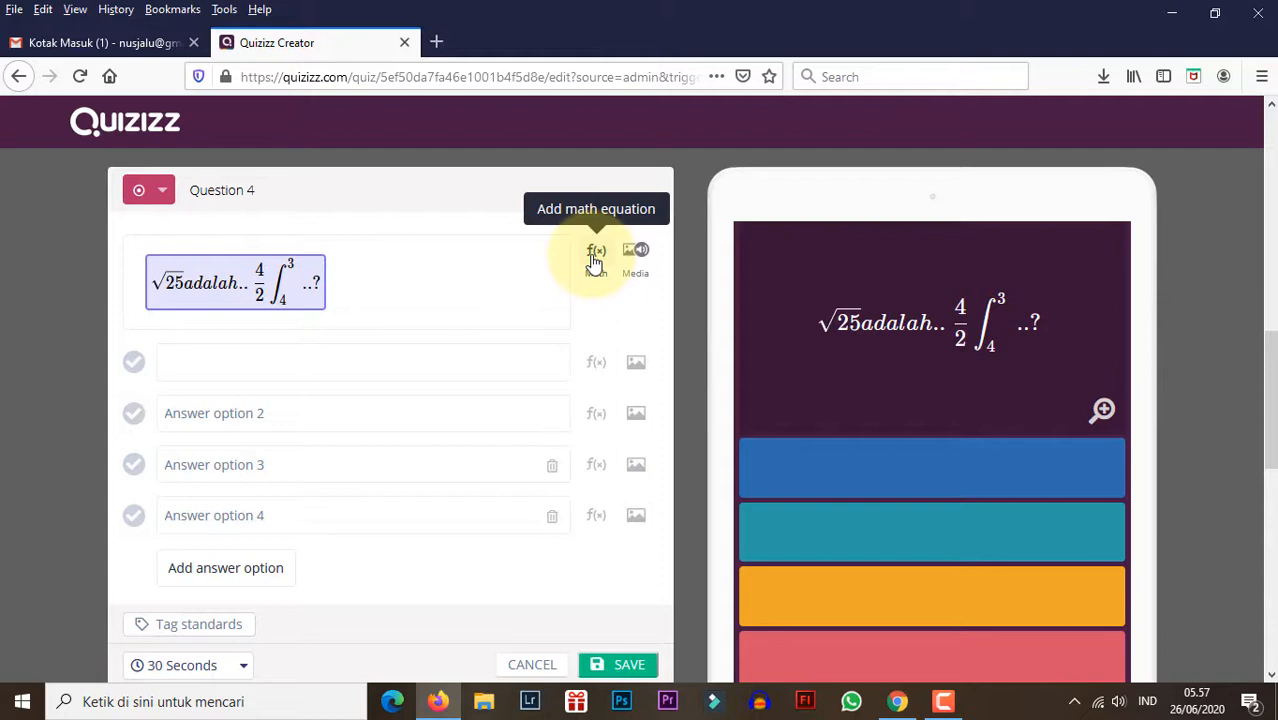
Enter 23, 12, 45 and 6 as the answer options of question 4 and mark 12 as the correct answer
left_click(291, 353)
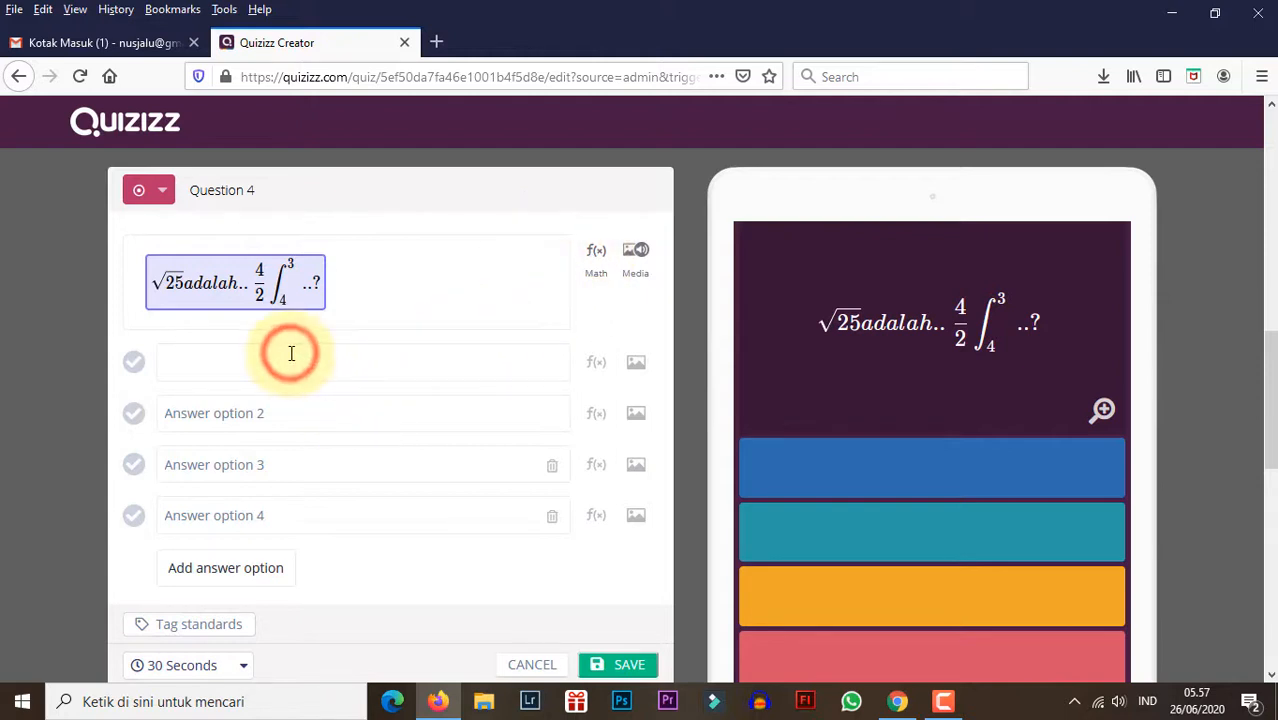
type("23")
left_click(248, 408)
type("23")
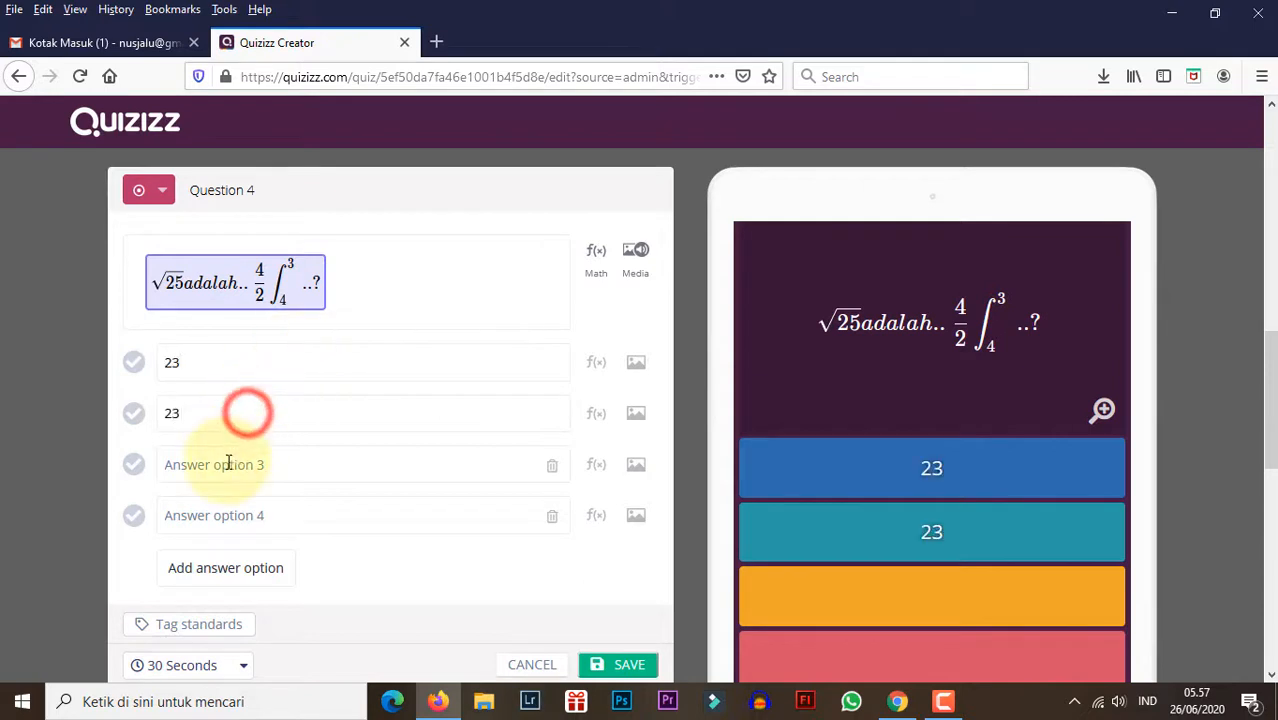
left_click(223, 460)
left_click_drag(212, 405, 142, 415)
type("12")
left_click(185, 456)
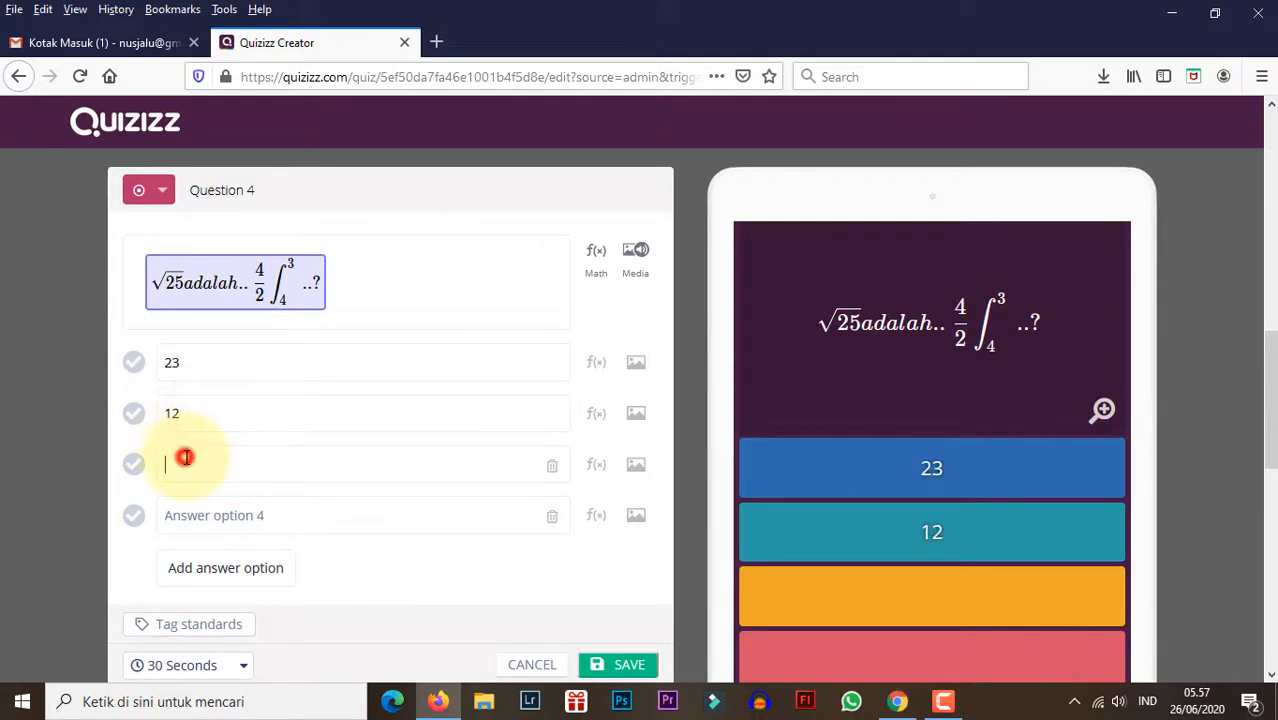
type("45")
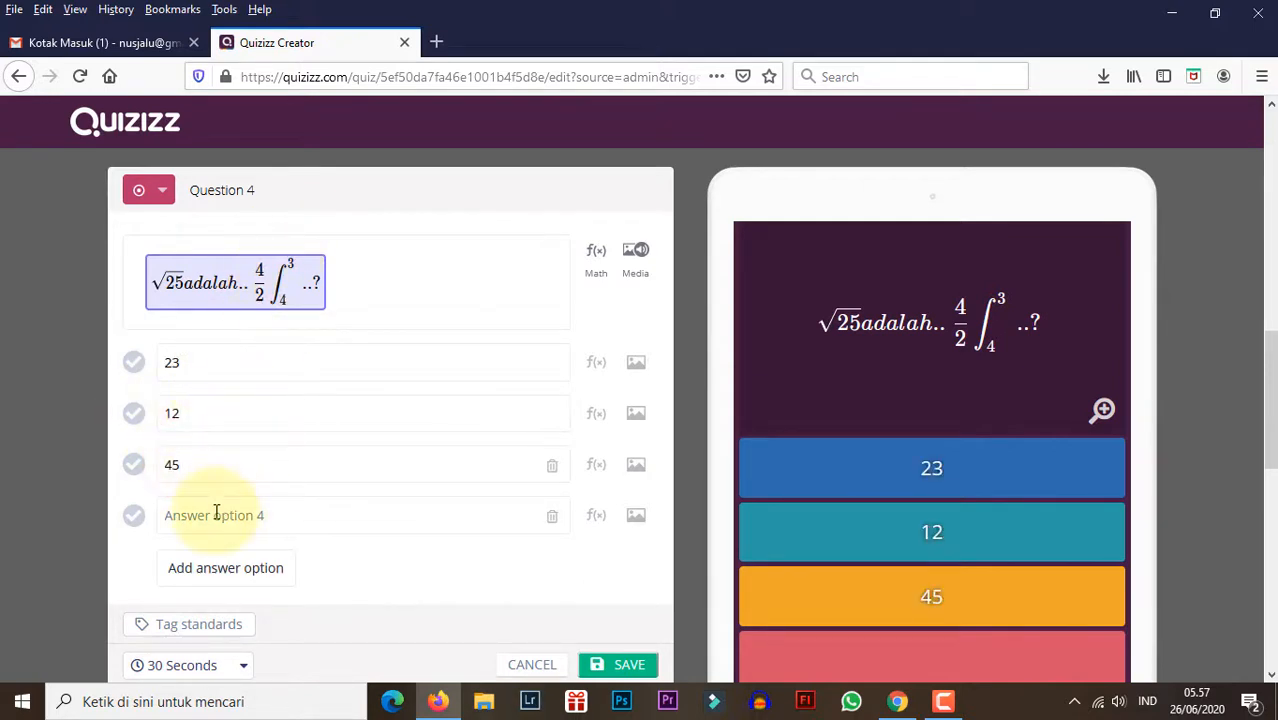
left_click(215, 512)
type("6")
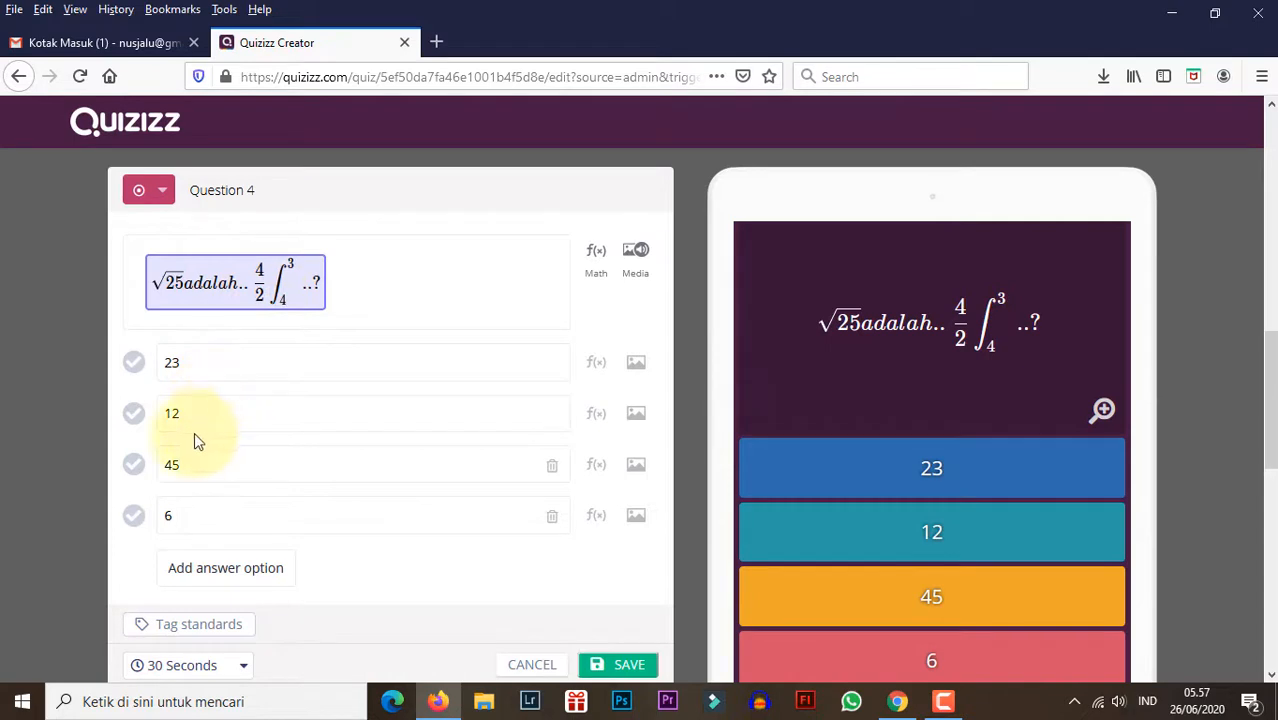
left_click(133, 413)
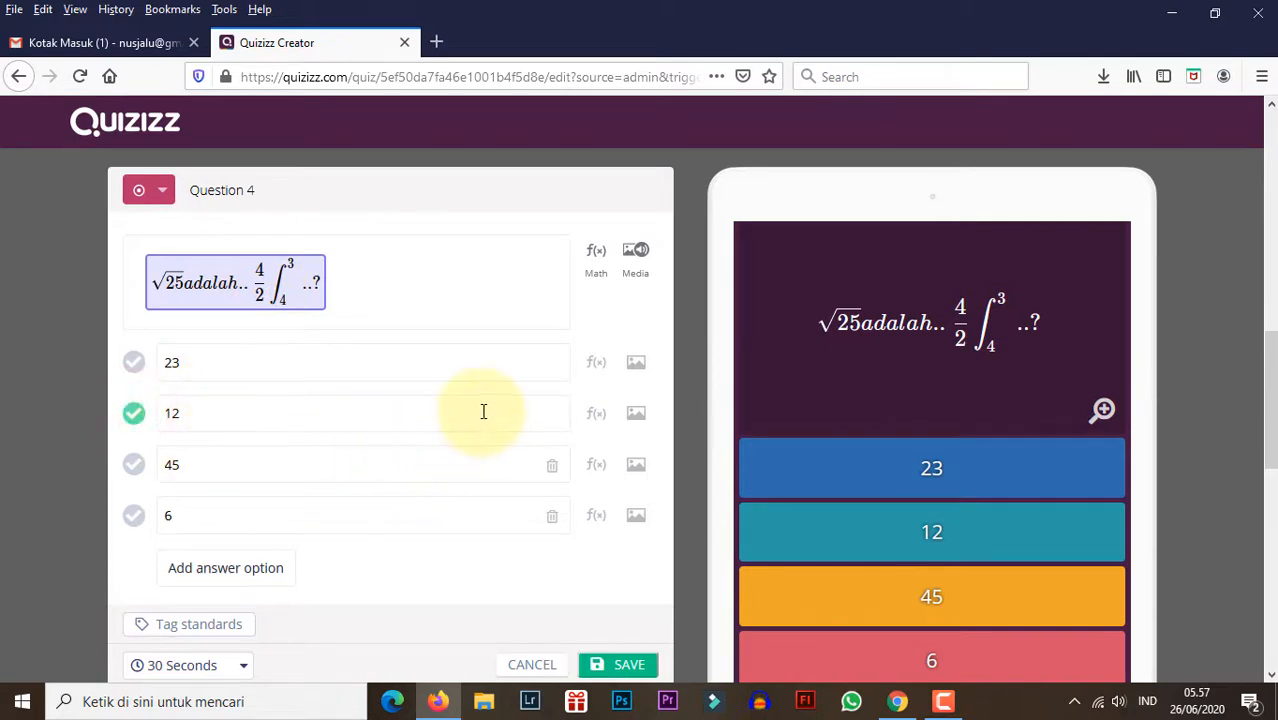
Replace the text of the first answer option with the yellow-tailed bird-of-paradise image from the Desktop folder
scroll(479, 289, "down", 1)
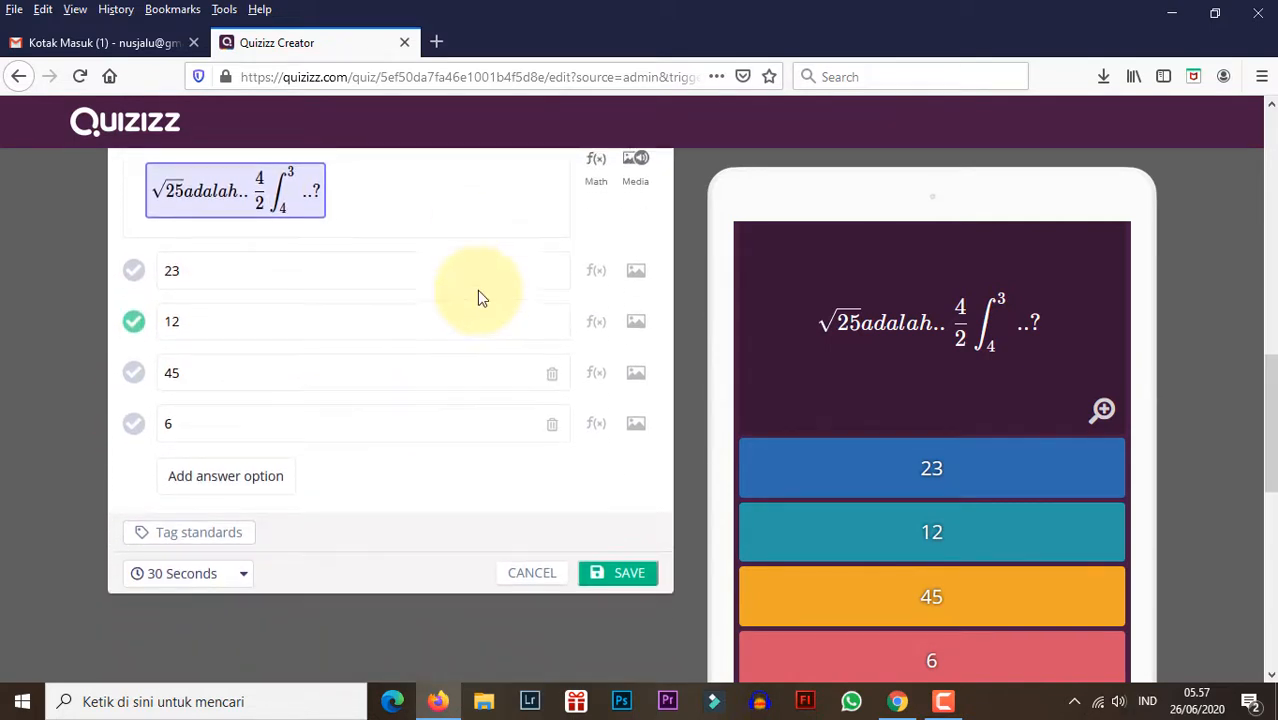
scroll(482, 289, "up", 1)
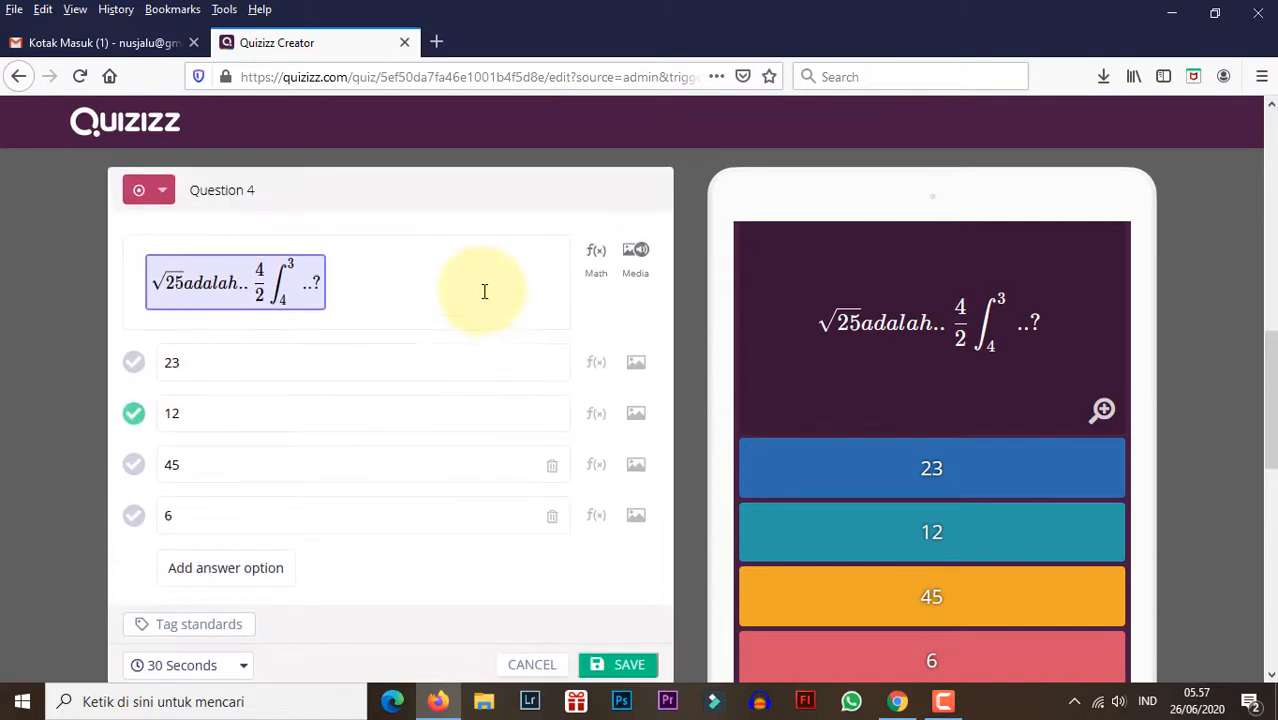
left_click(638, 366)
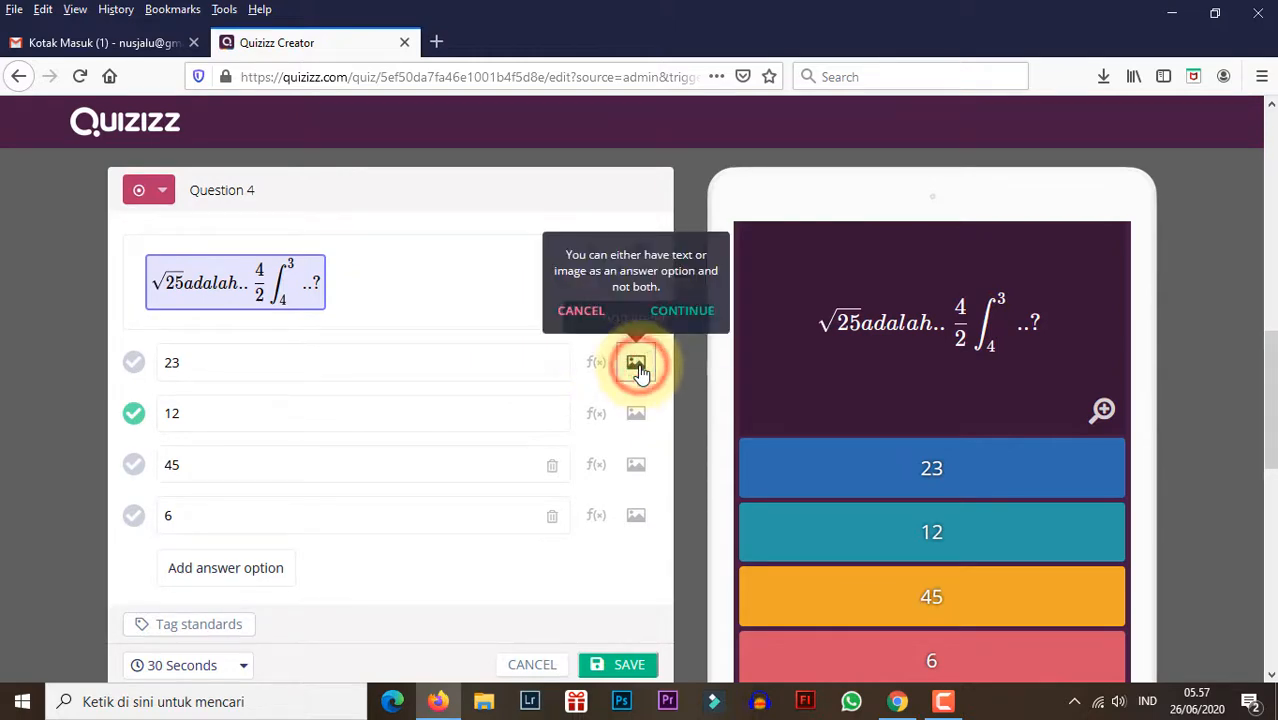
left_click(681, 316)
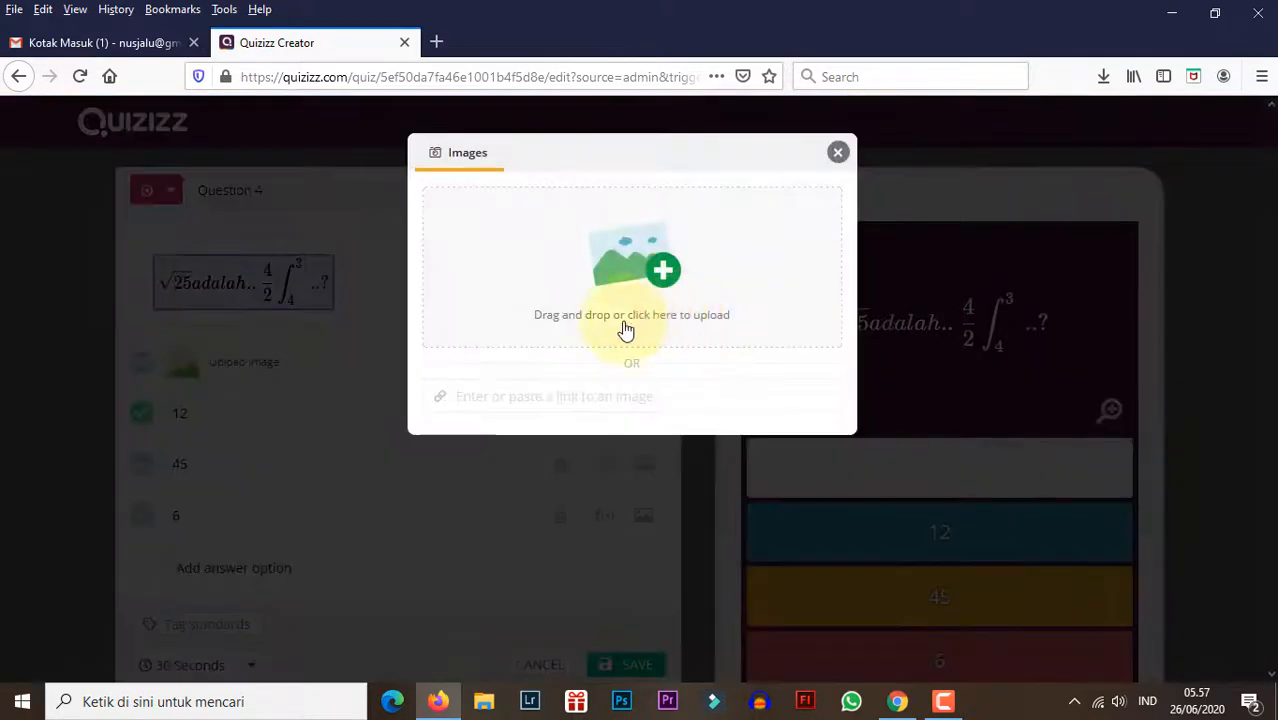
left_click(638, 296)
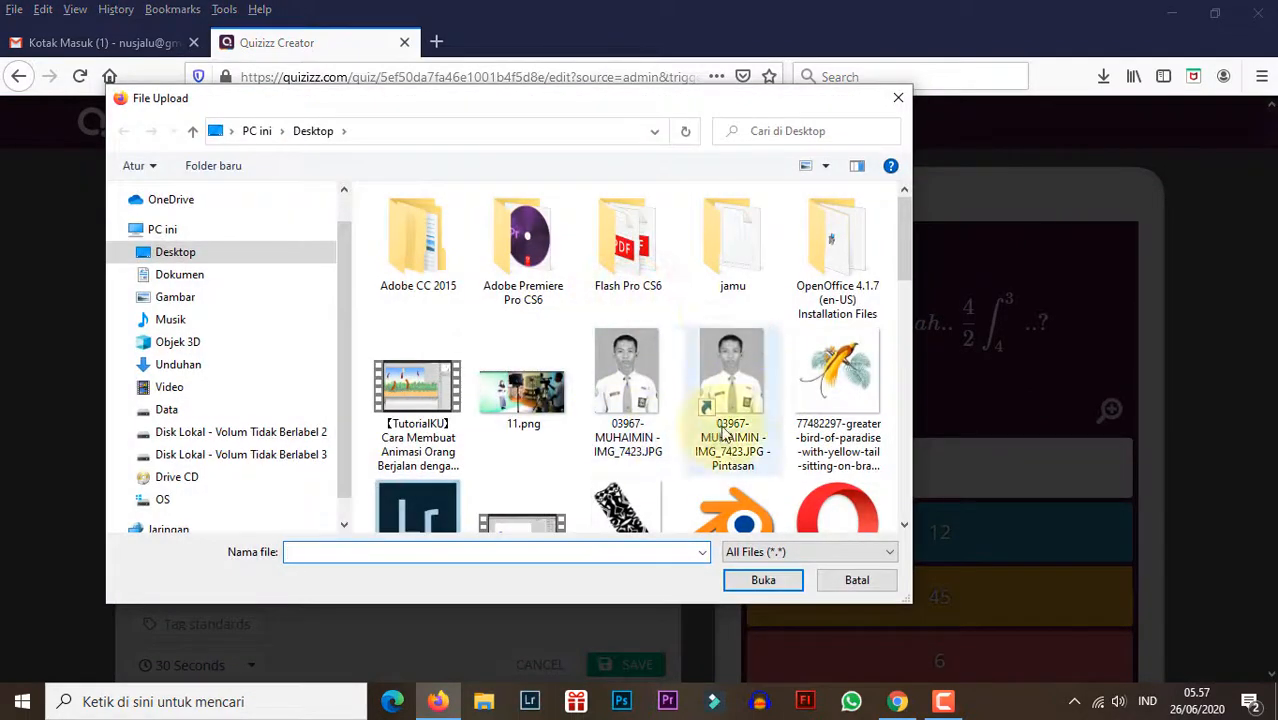
double_click(823, 368)
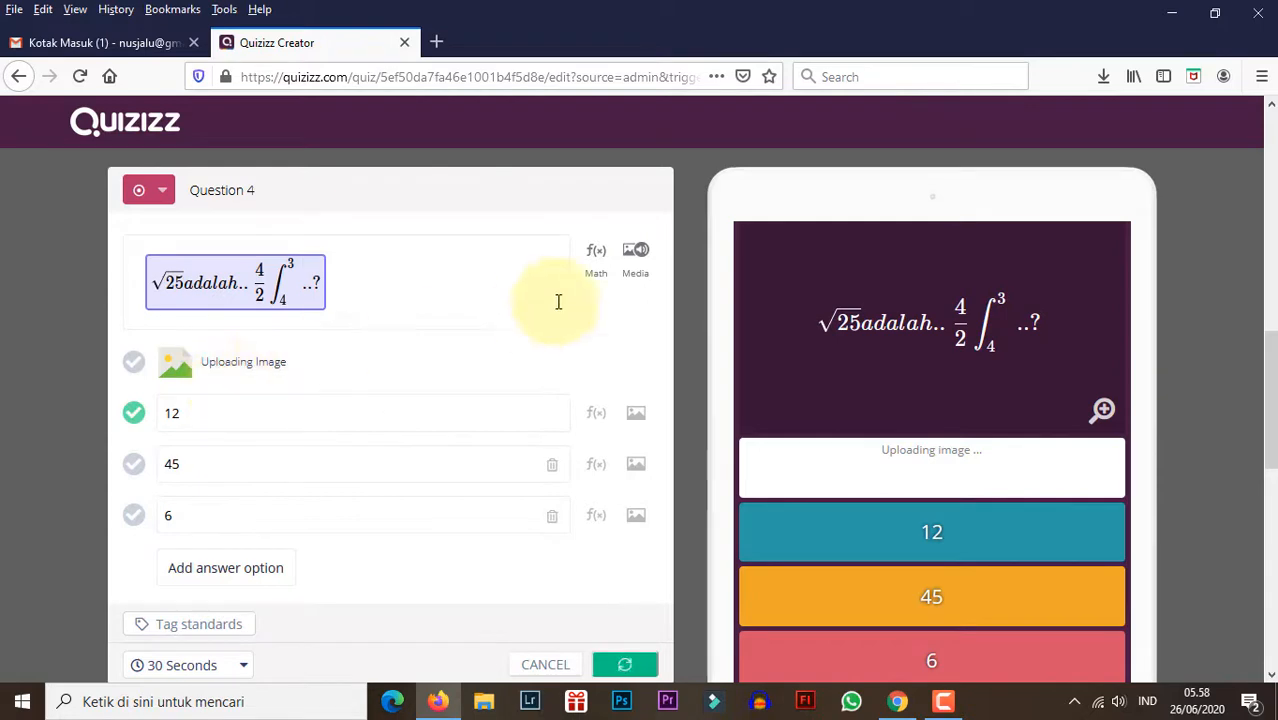
View the image and audio upload options for the text of question 4, close them and save the question
left_click(645, 262)
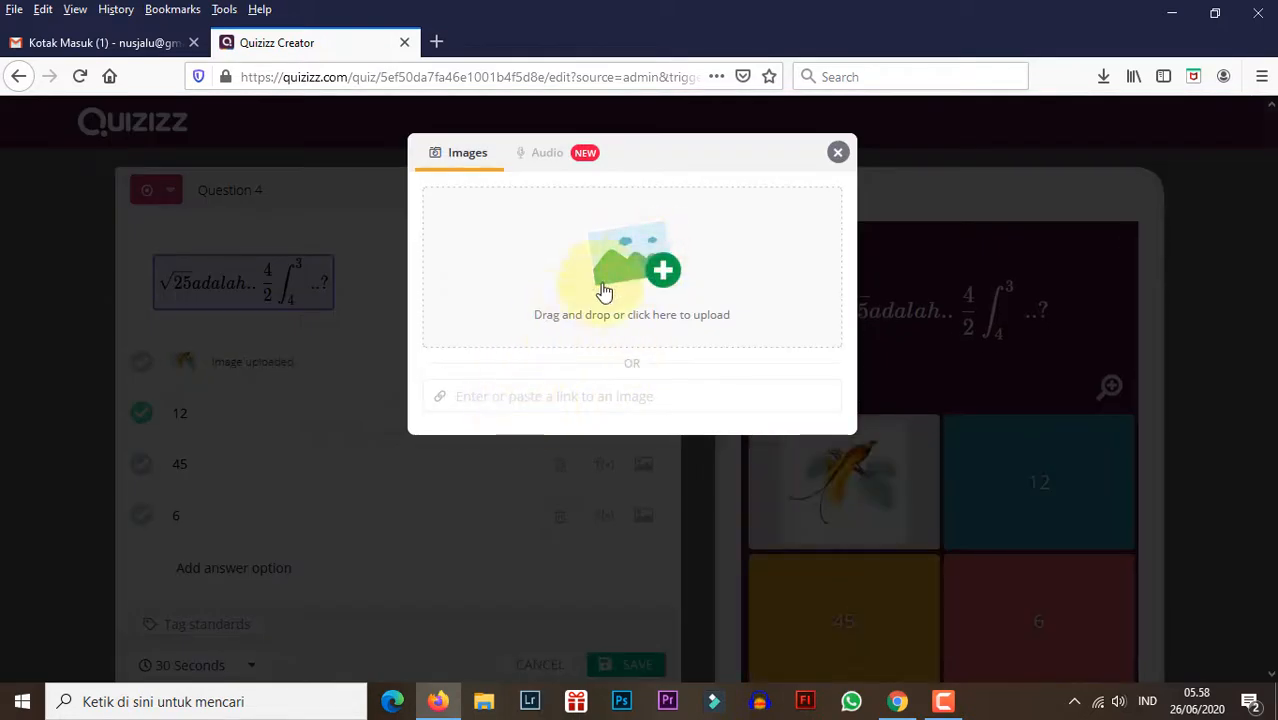
left_click(836, 156)
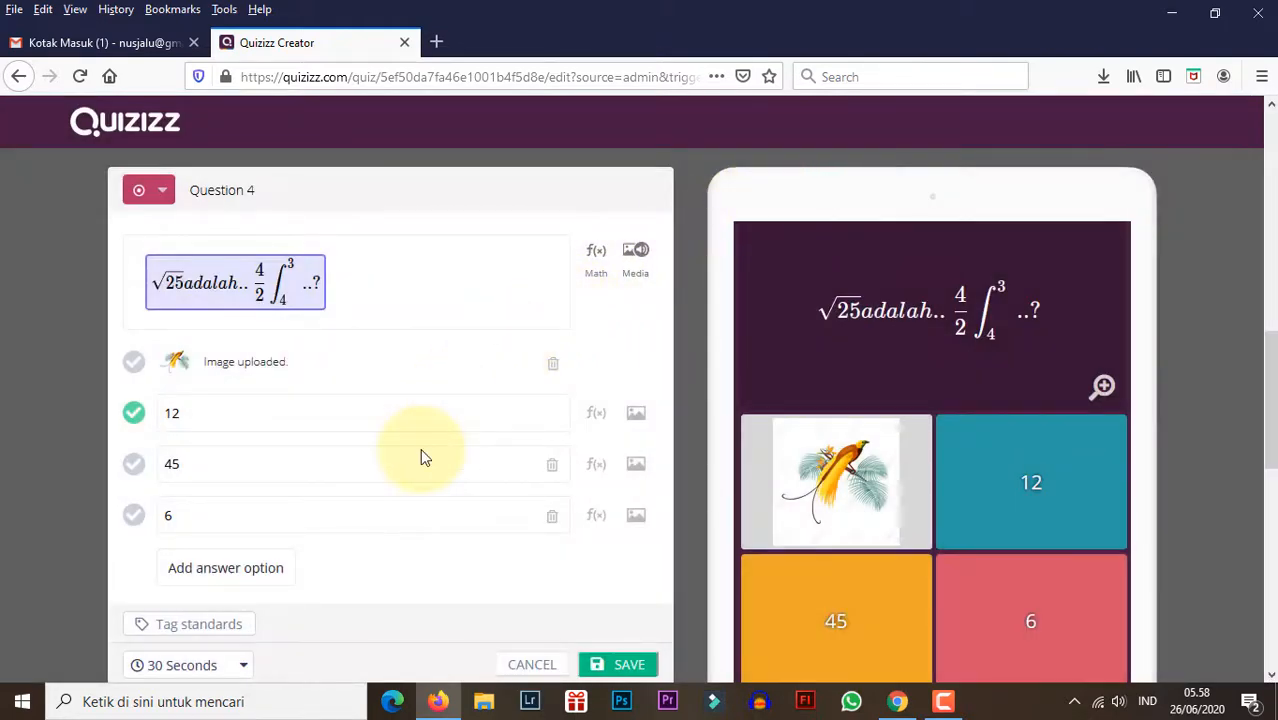
scroll(500, 540, "down", 2)
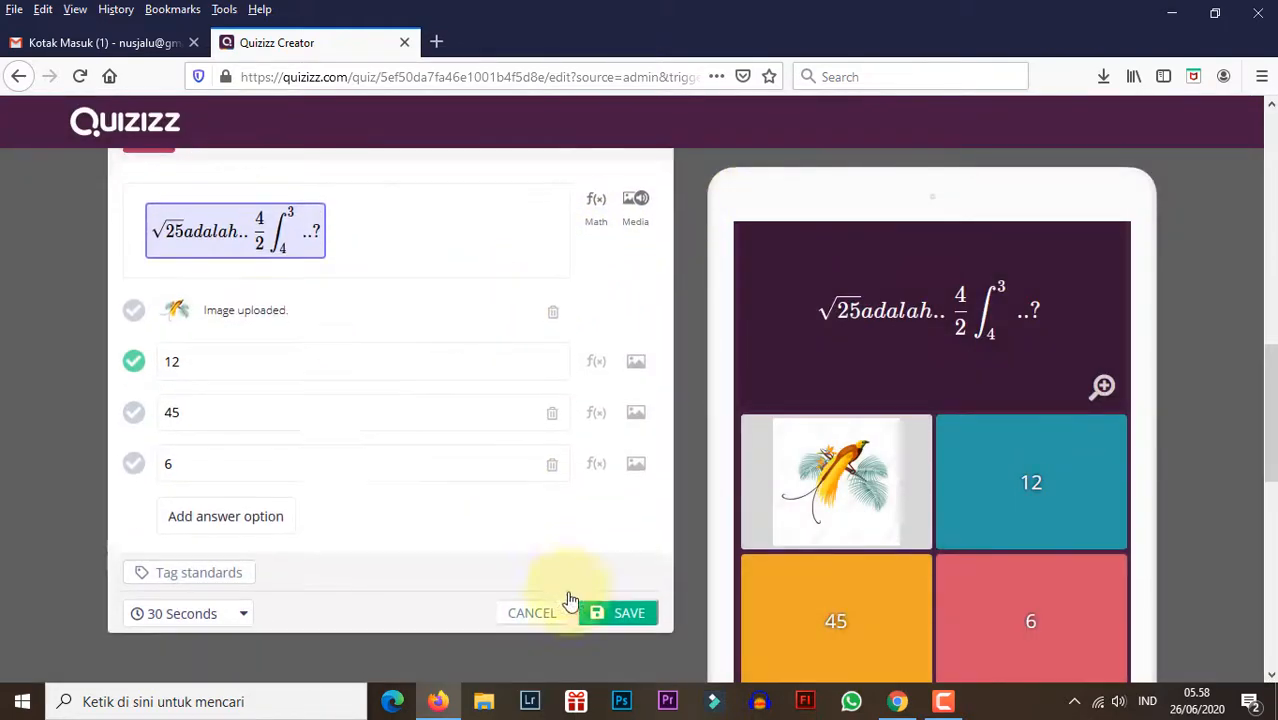
left_click(626, 585)
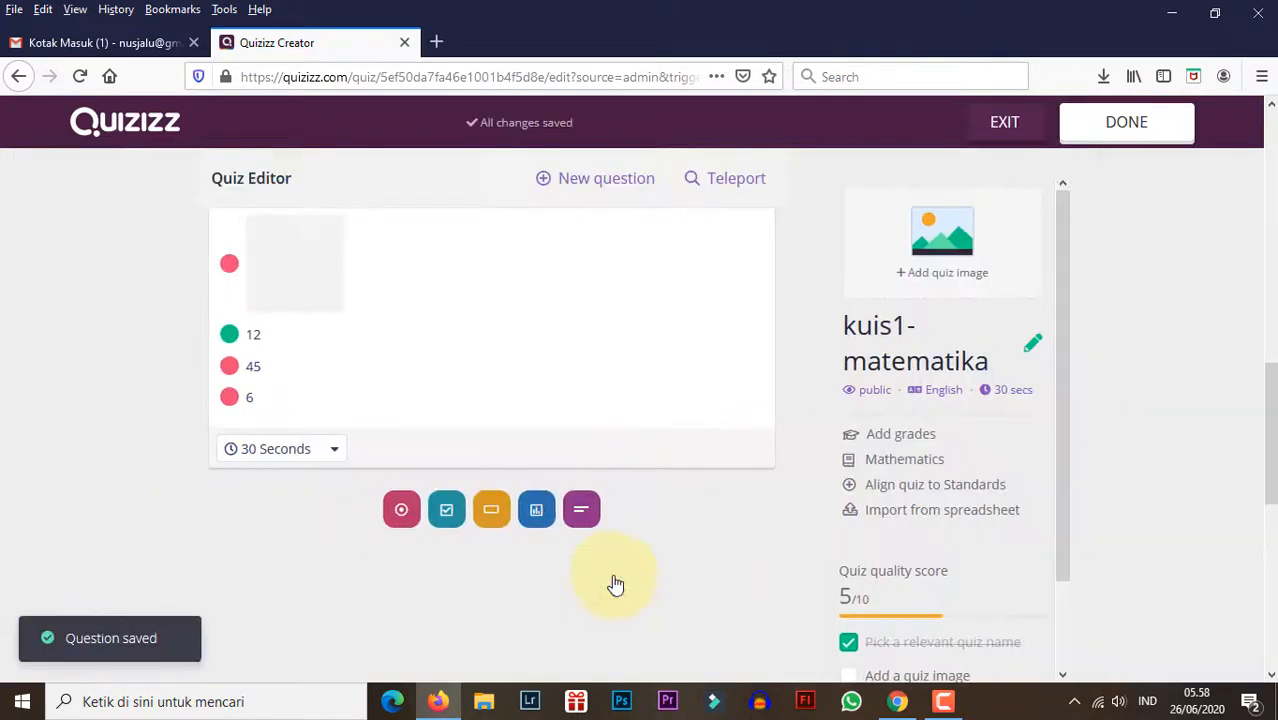
Review the quiz's saved questions and open the Import from Spreadsheet dialog
scroll(651, 436, "up", 10)
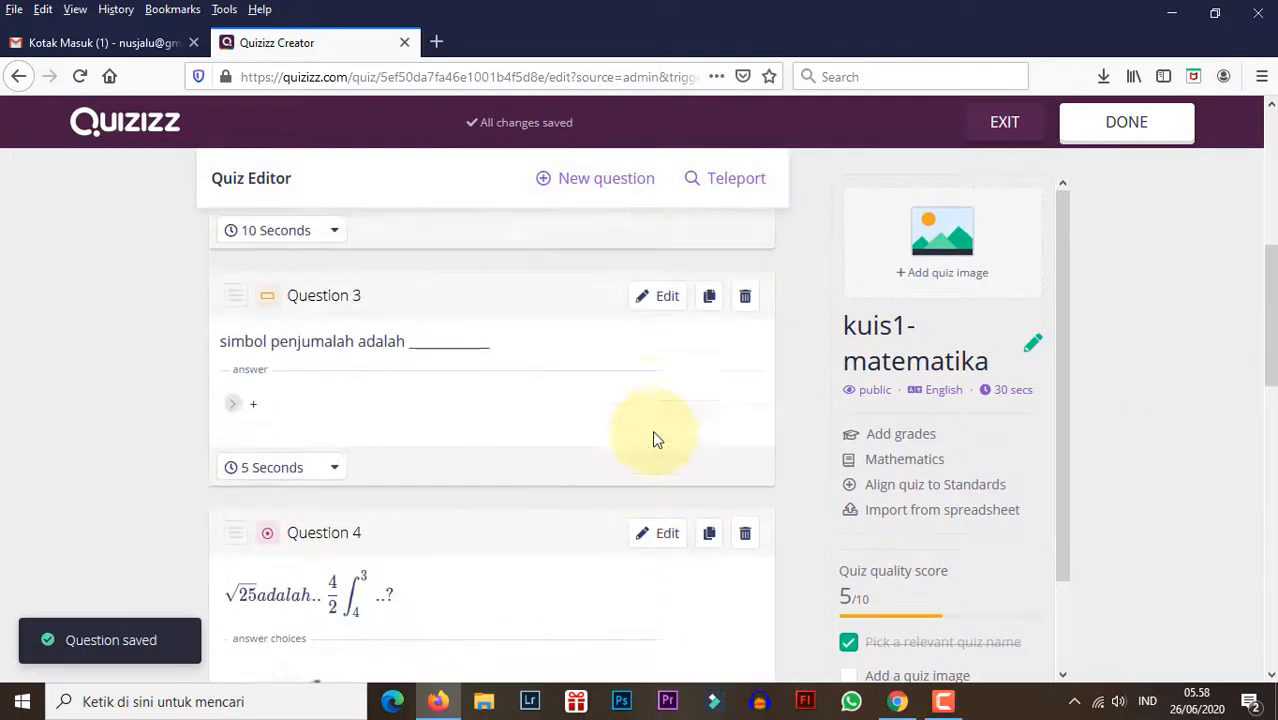
scroll(657, 430, "up", 2)
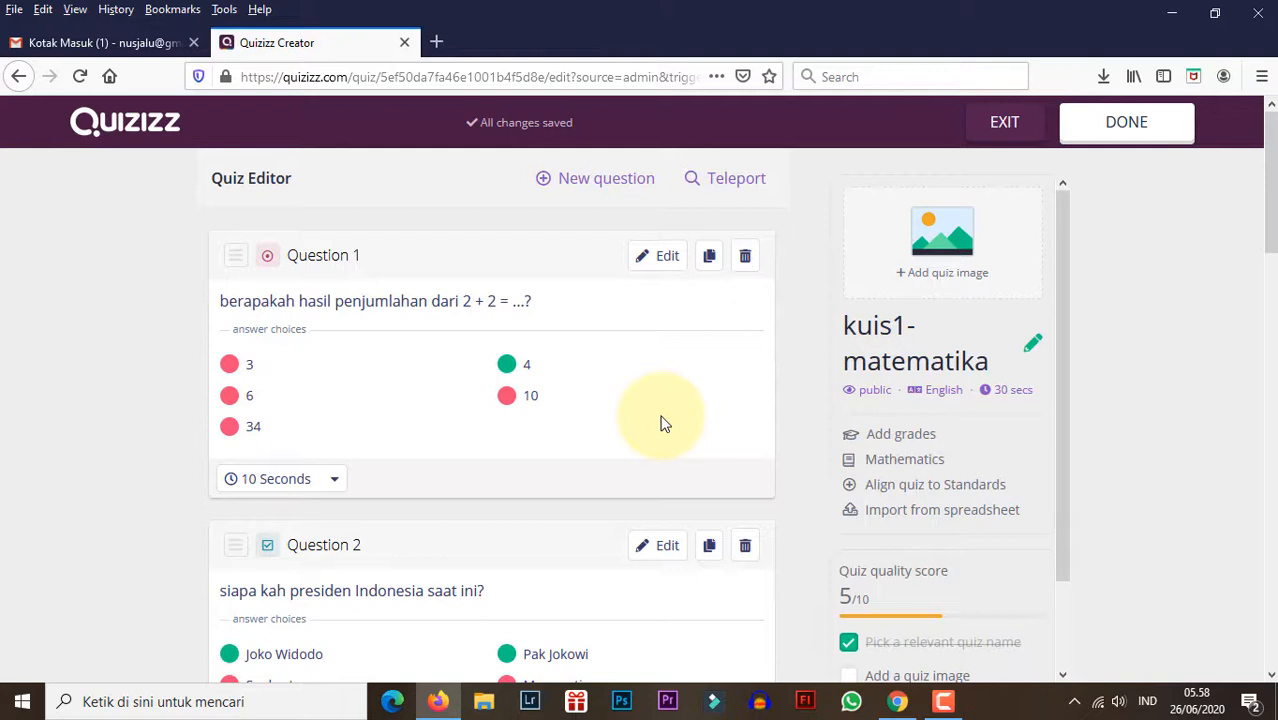
scroll(880, 450, "down", 2)
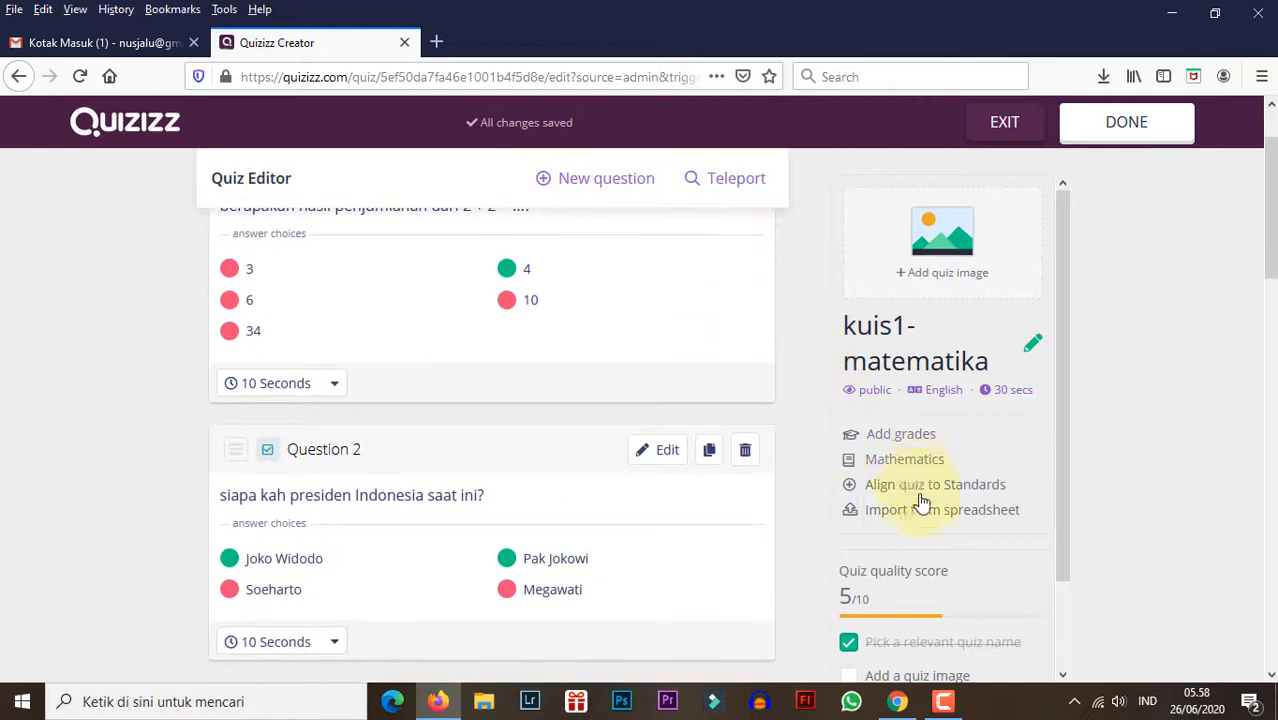
left_click(999, 512)
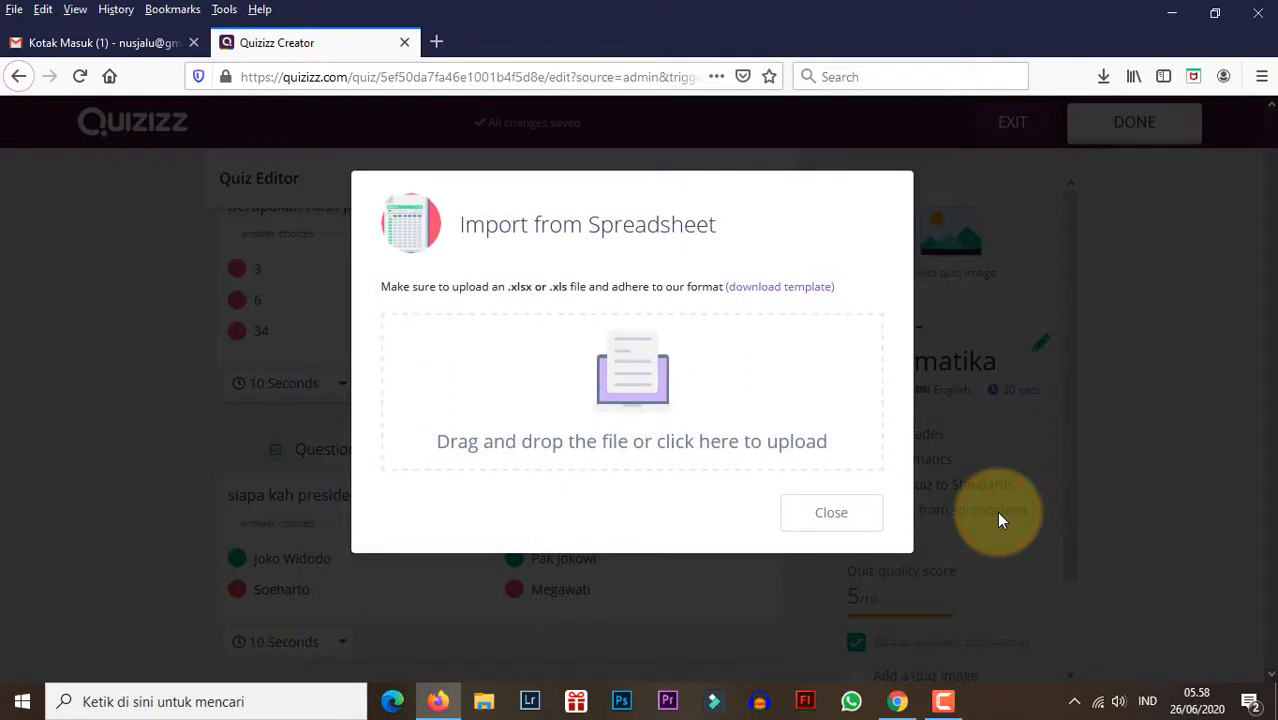
Download the sample spreadsheet template from the import dialog, open it in Excel and enable editing
left_click(806, 290)
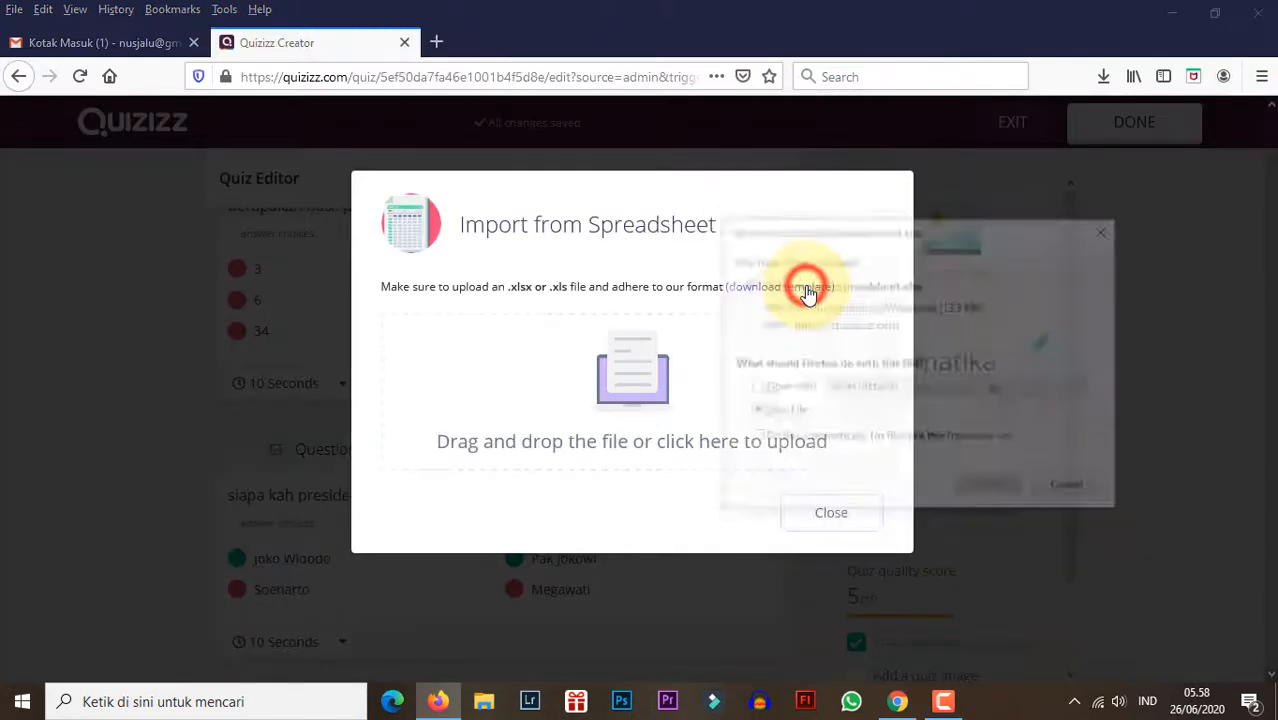
left_click(984, 491)
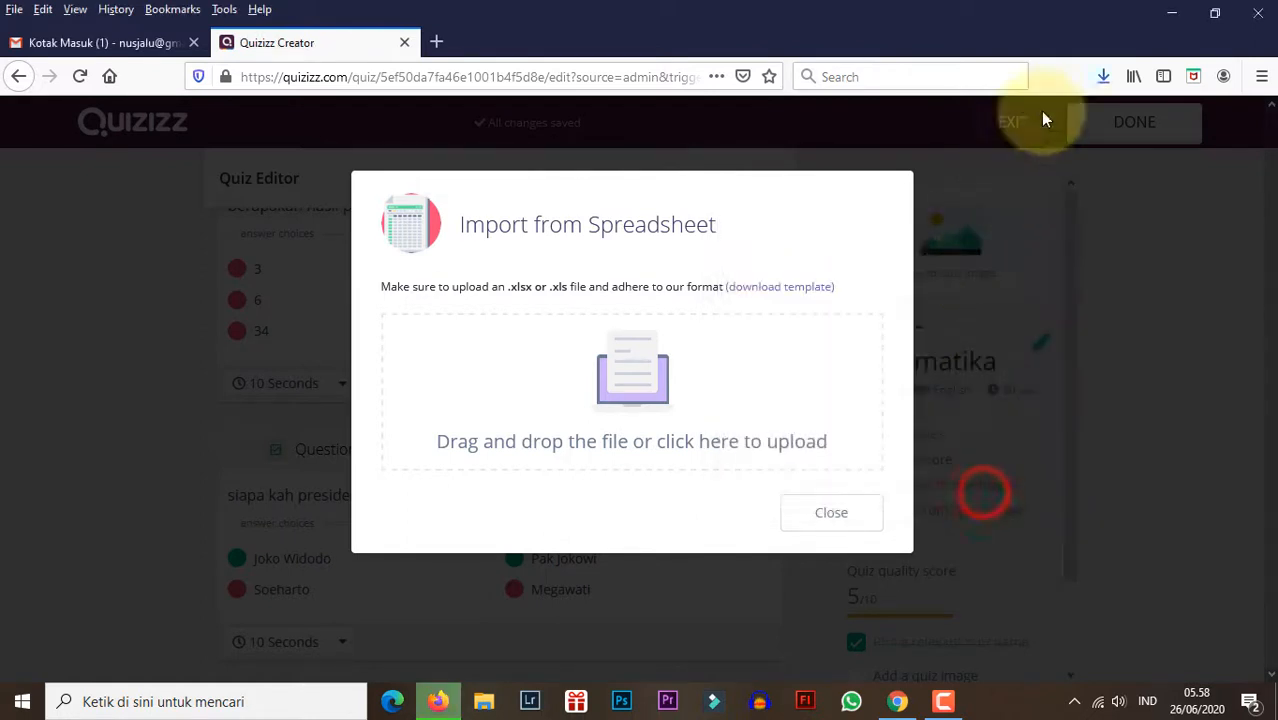
left_click(1103, 76)
left_click(948, 120)
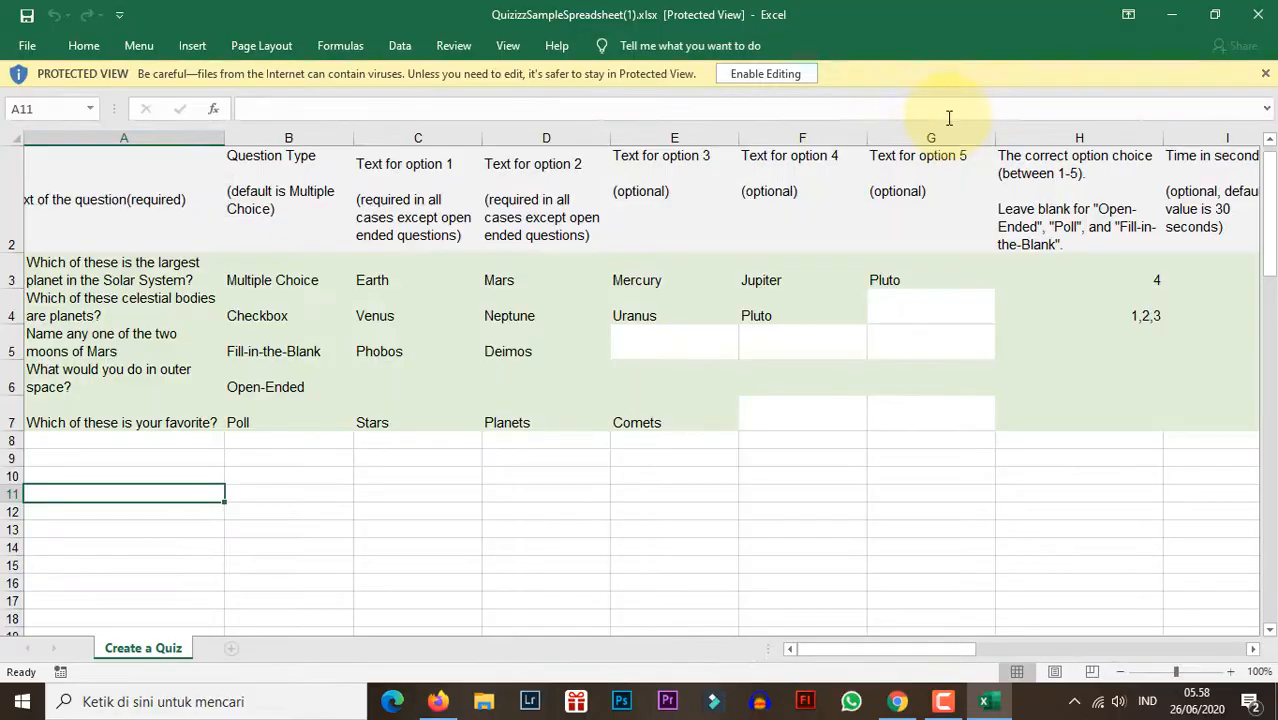
left_click(774, 75)
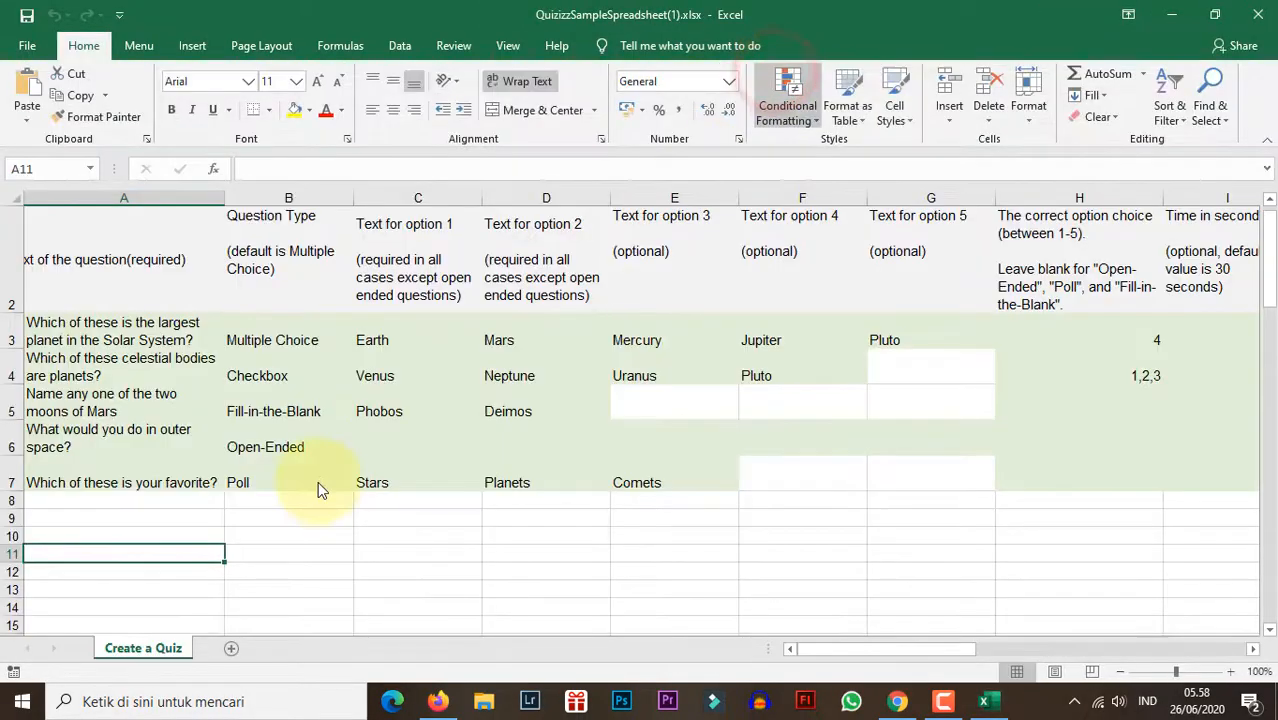
Enter the question "8 + 1 = ....?" in cell A9 and set its question type to Multiple Choice
scroll(300, 460, "down", 1)
scroll(290, 460, "up", 2)
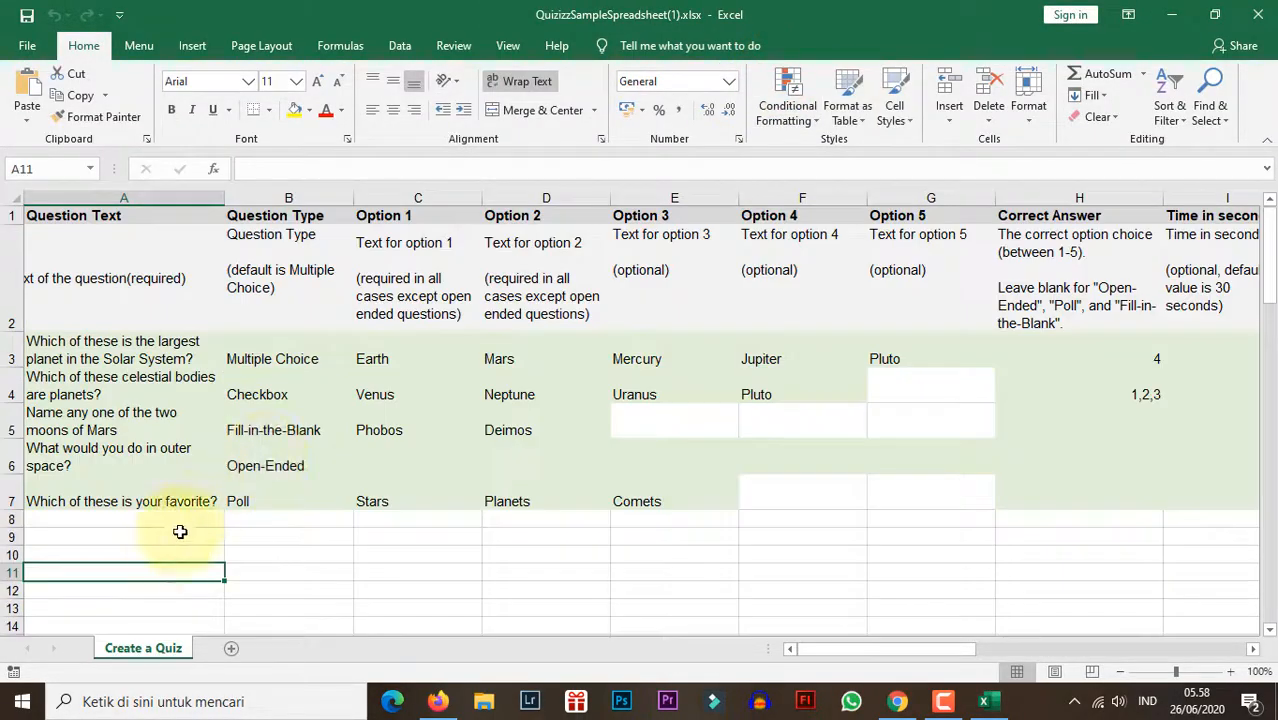
scroll(182, 542, "down", 1, "ctrl")
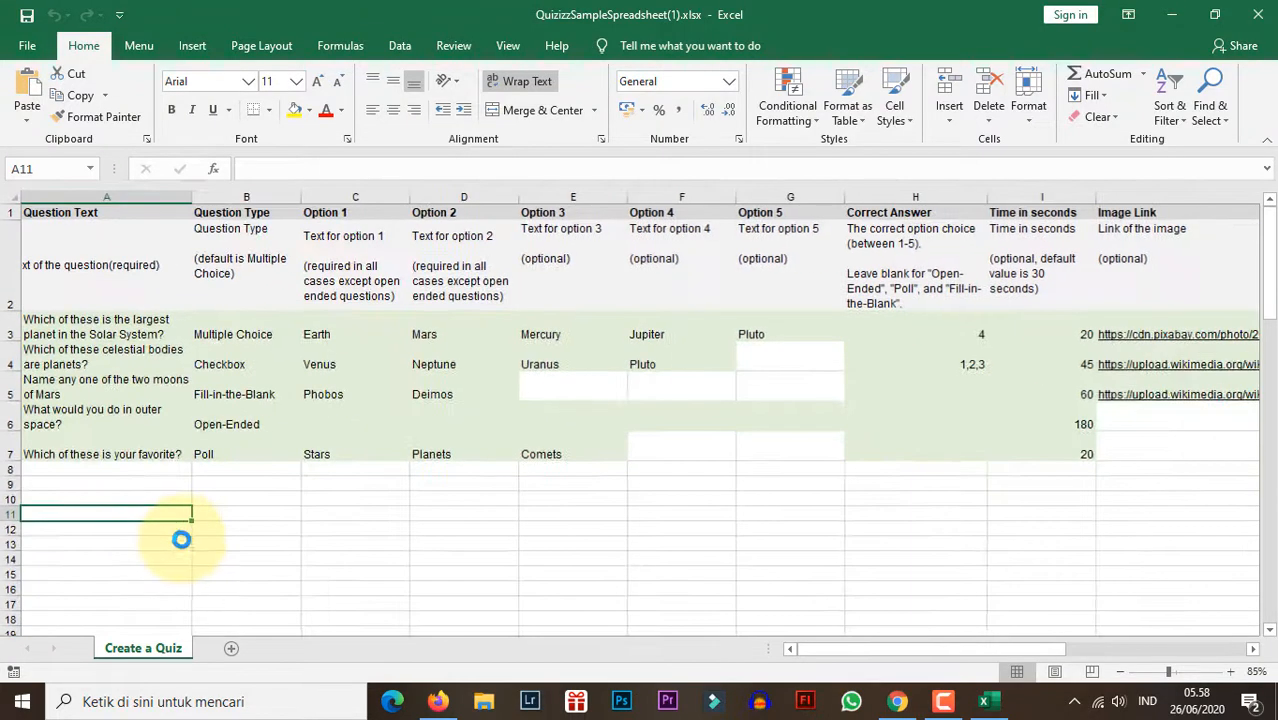
left_click(143, 485)
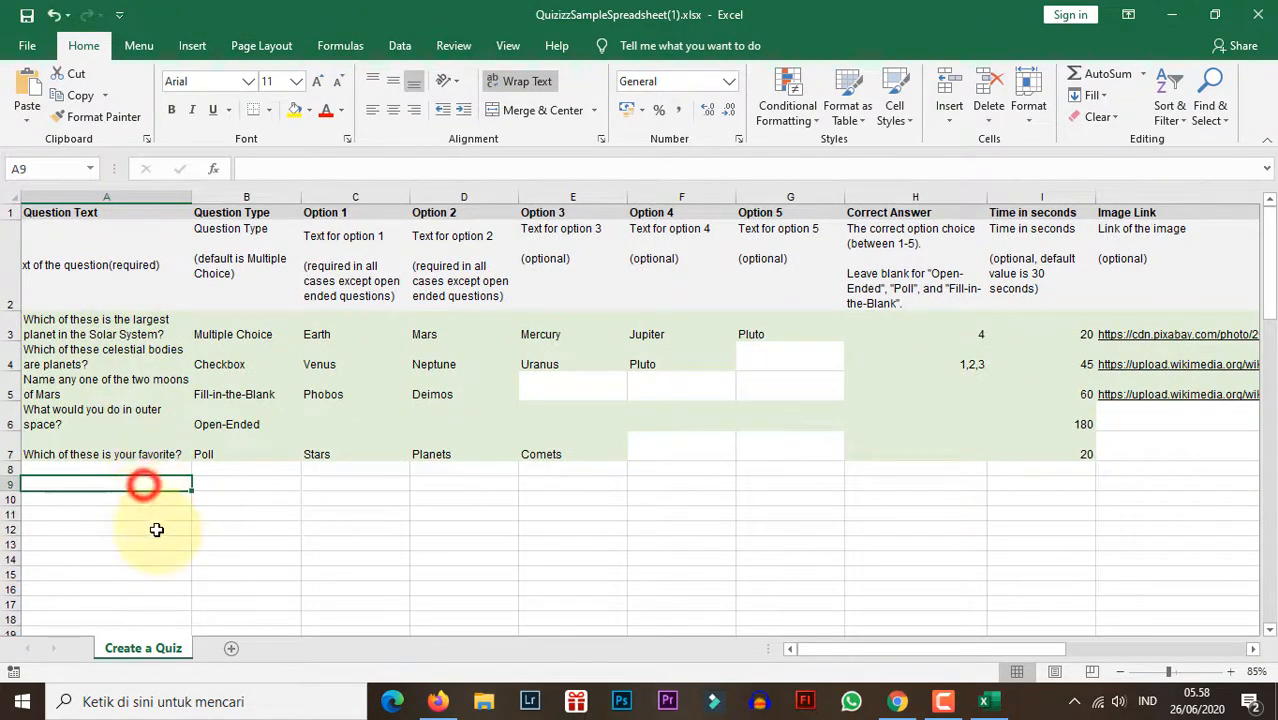
type("8")
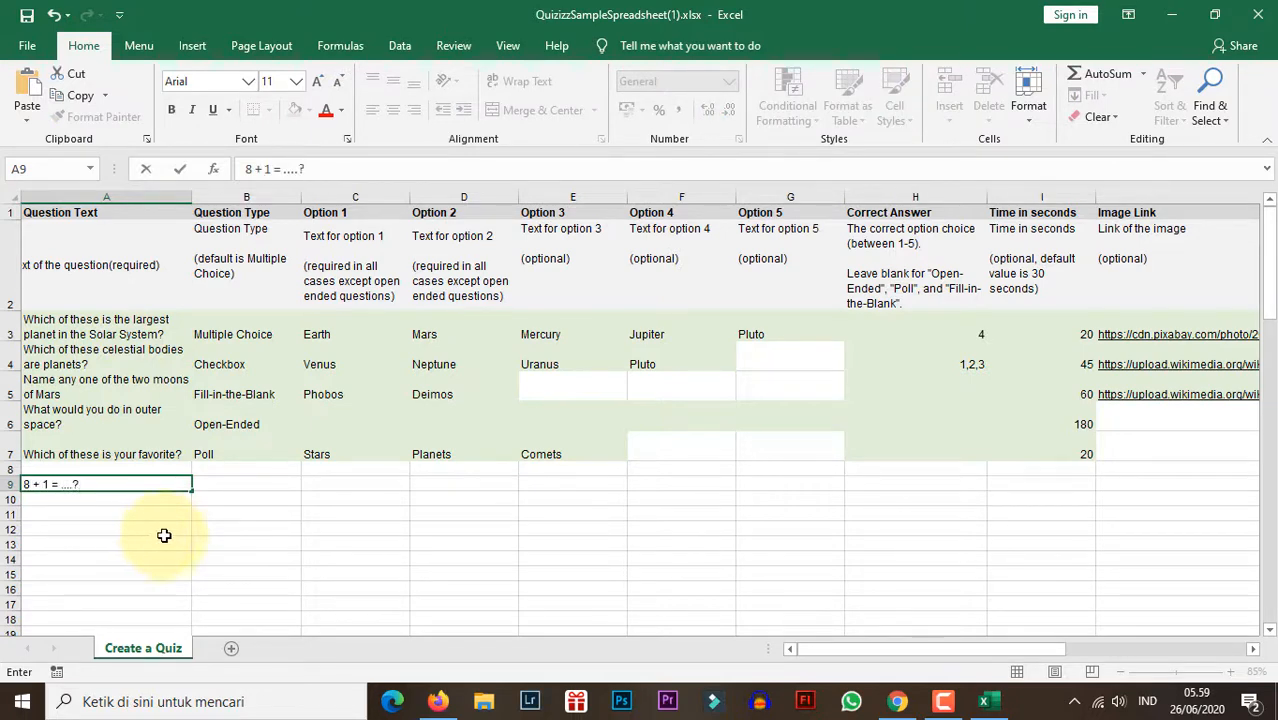
left_click(230, 484)
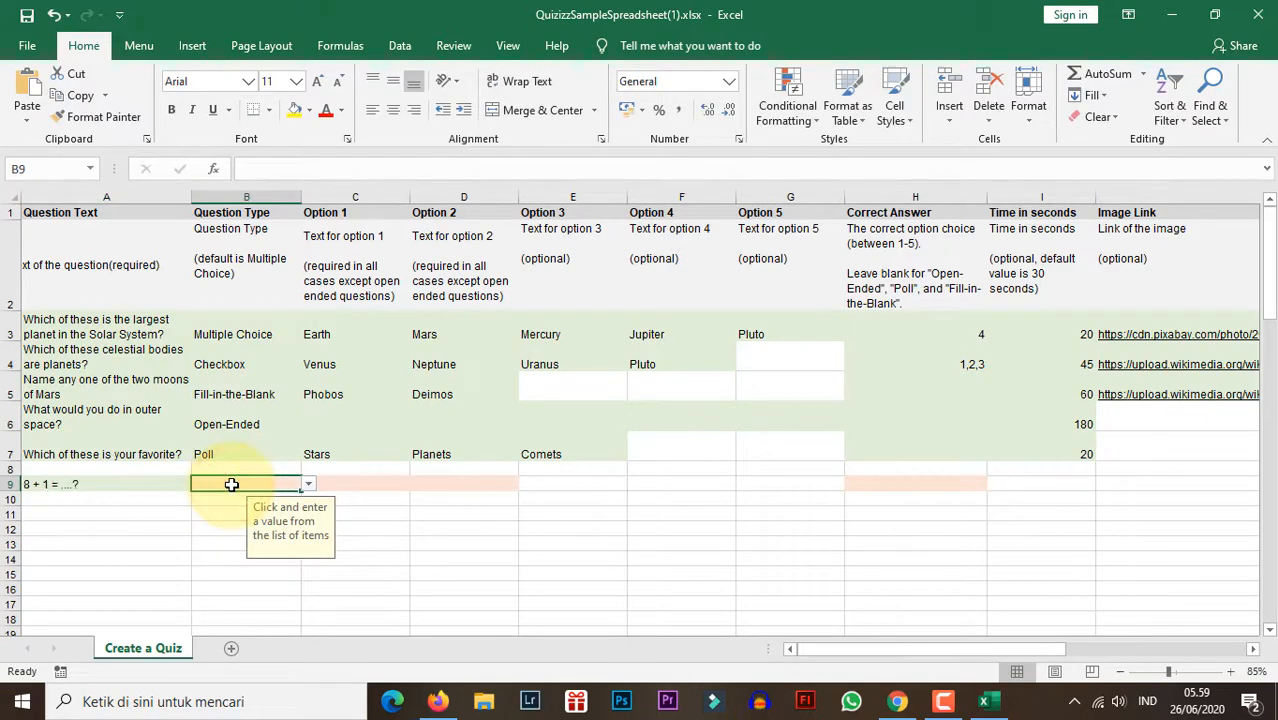
left_click(309, 484)
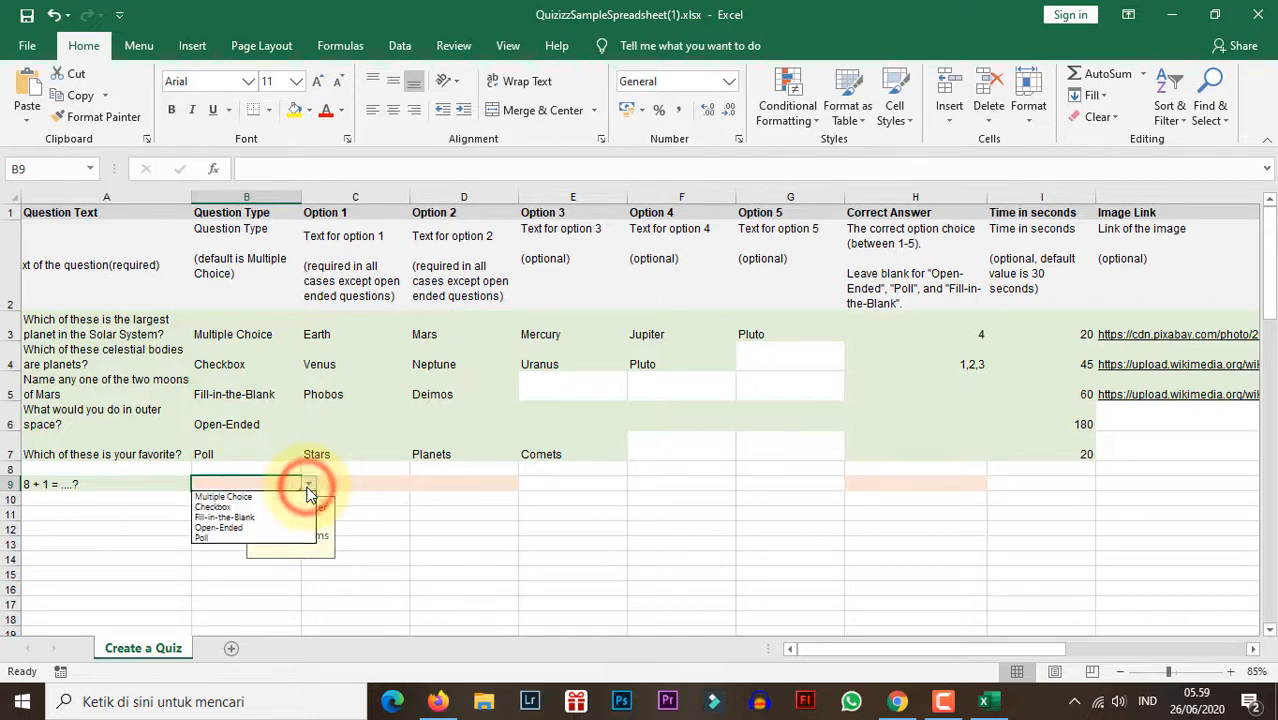
left_click(295, 497)
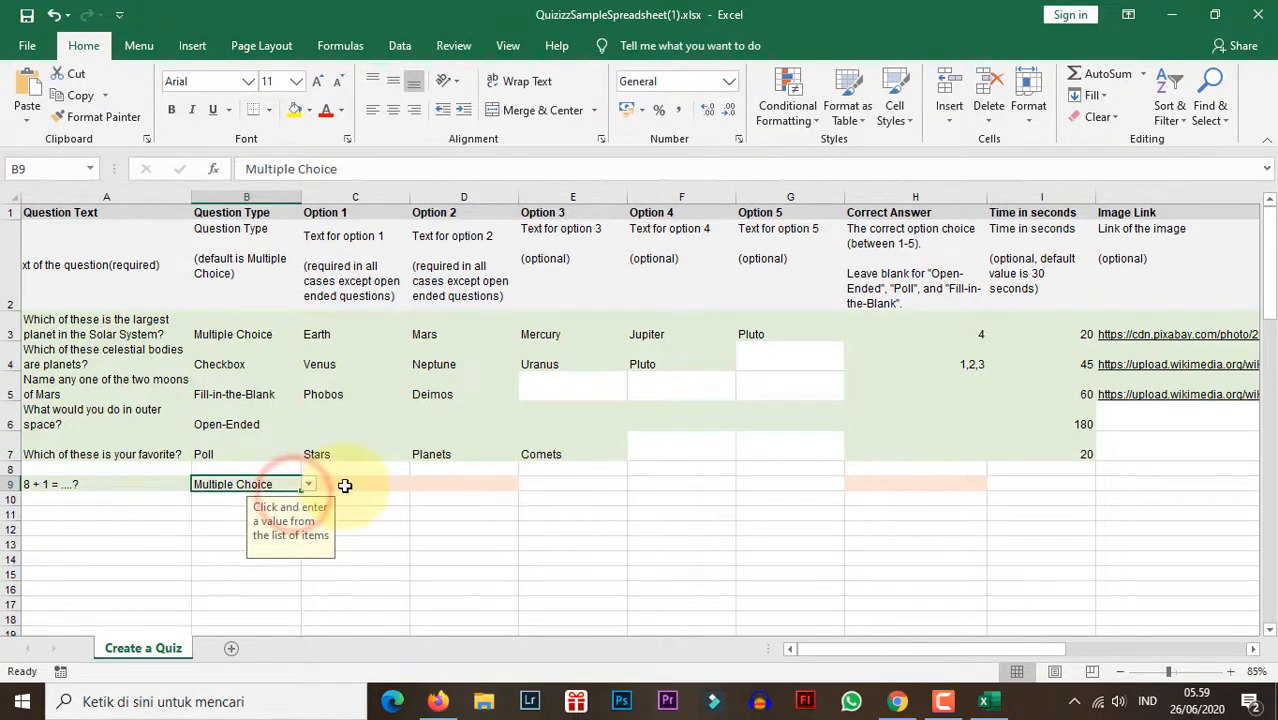
Fill in options 1 to 4 of the row 9 question with 9, 3, 7 and 6
left_click(342, 484)
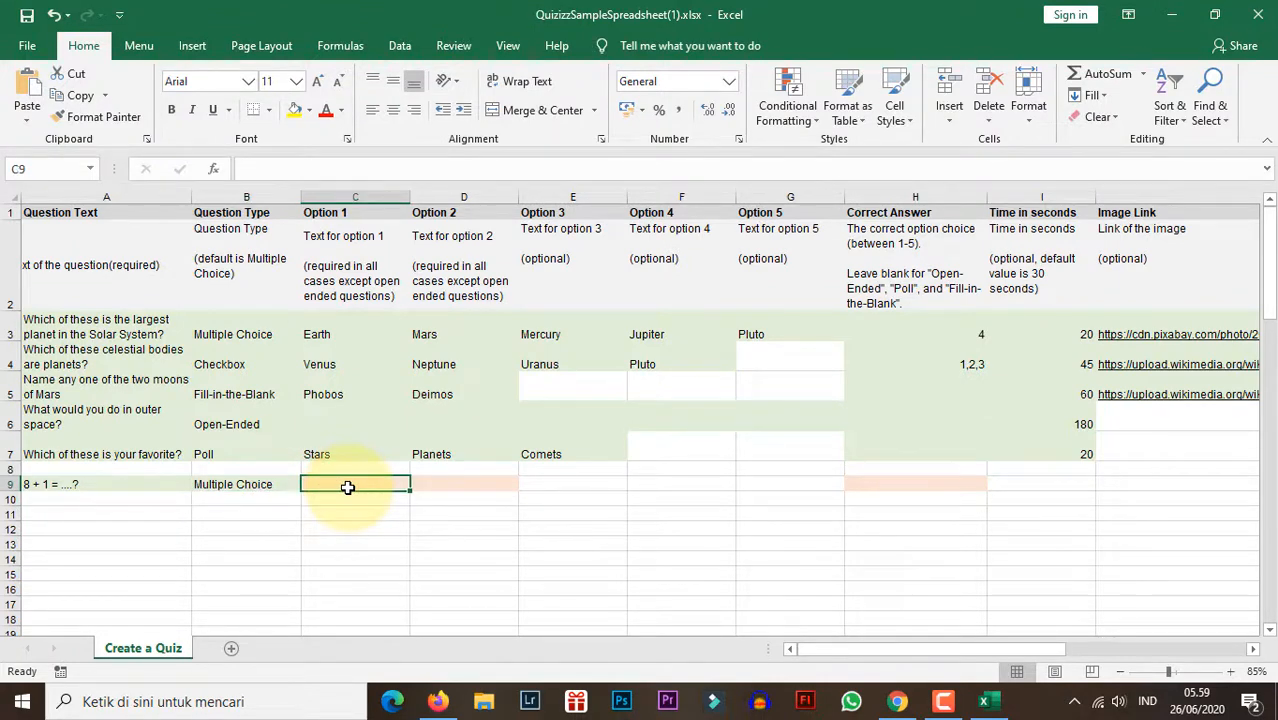
type("9")
left_click(435, 490)
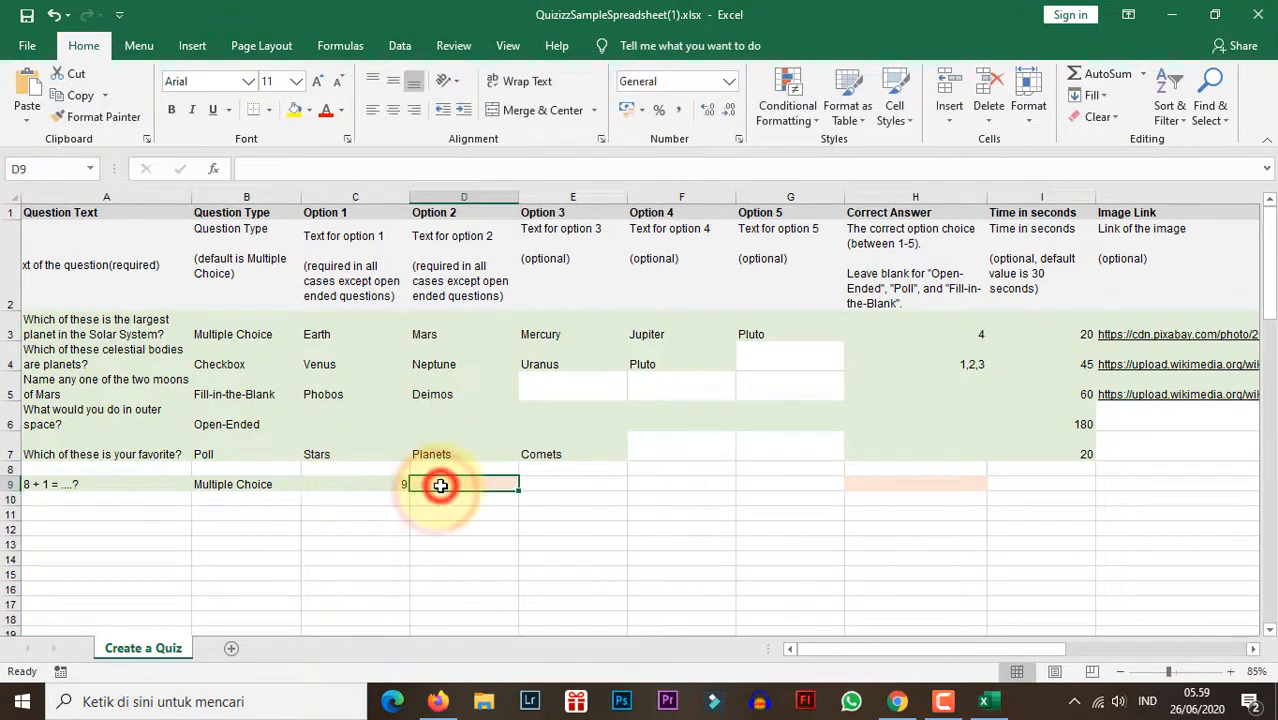
type("3")
left_click(550, 481)
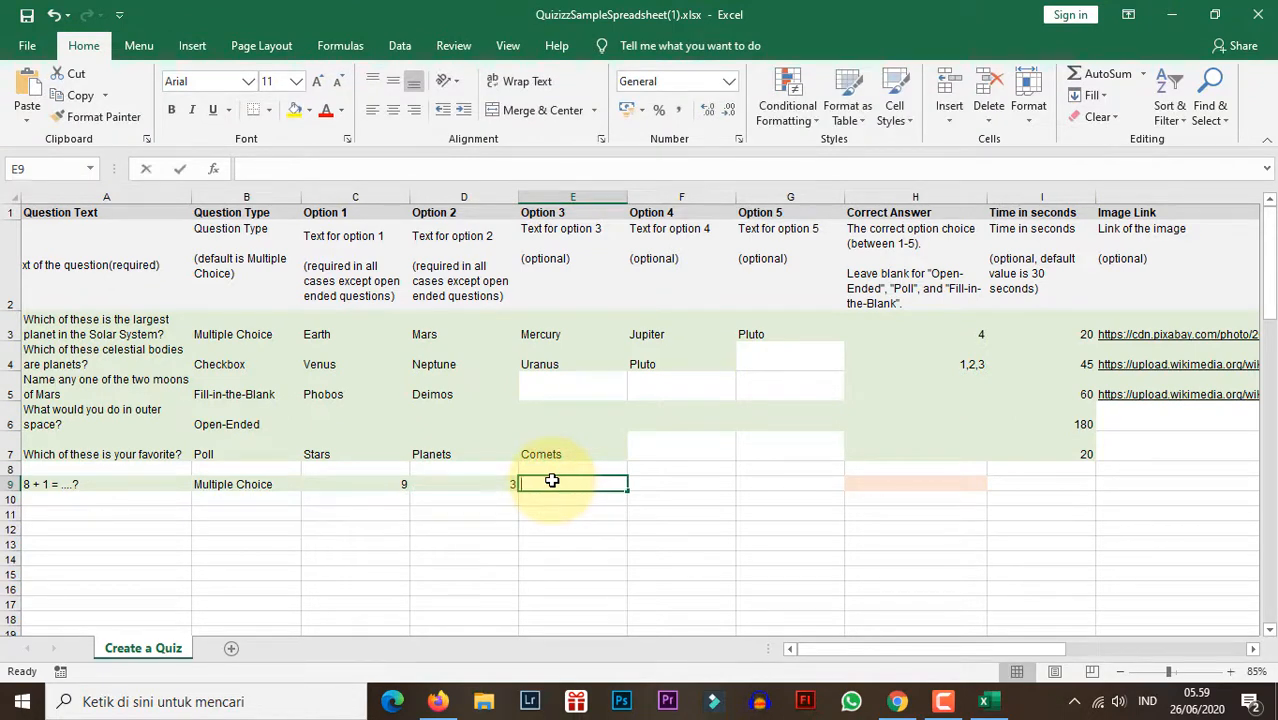
type("7")
left_click(668, 484)
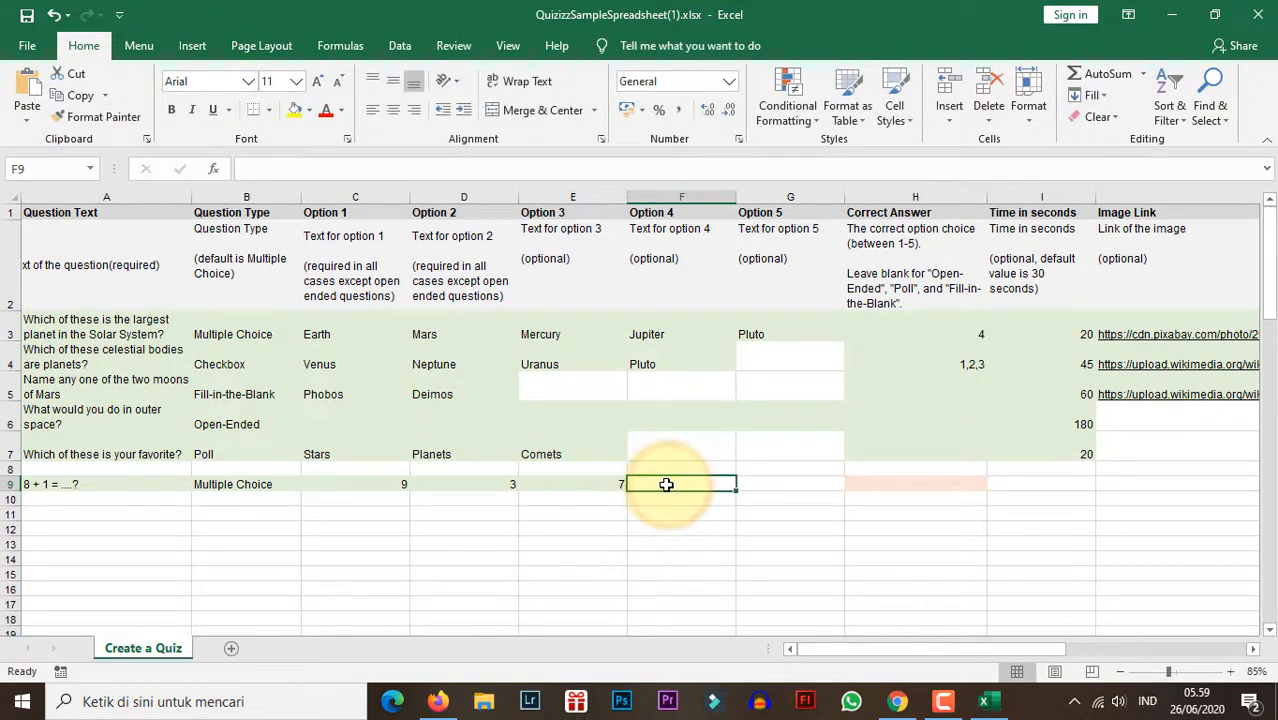
type("6")
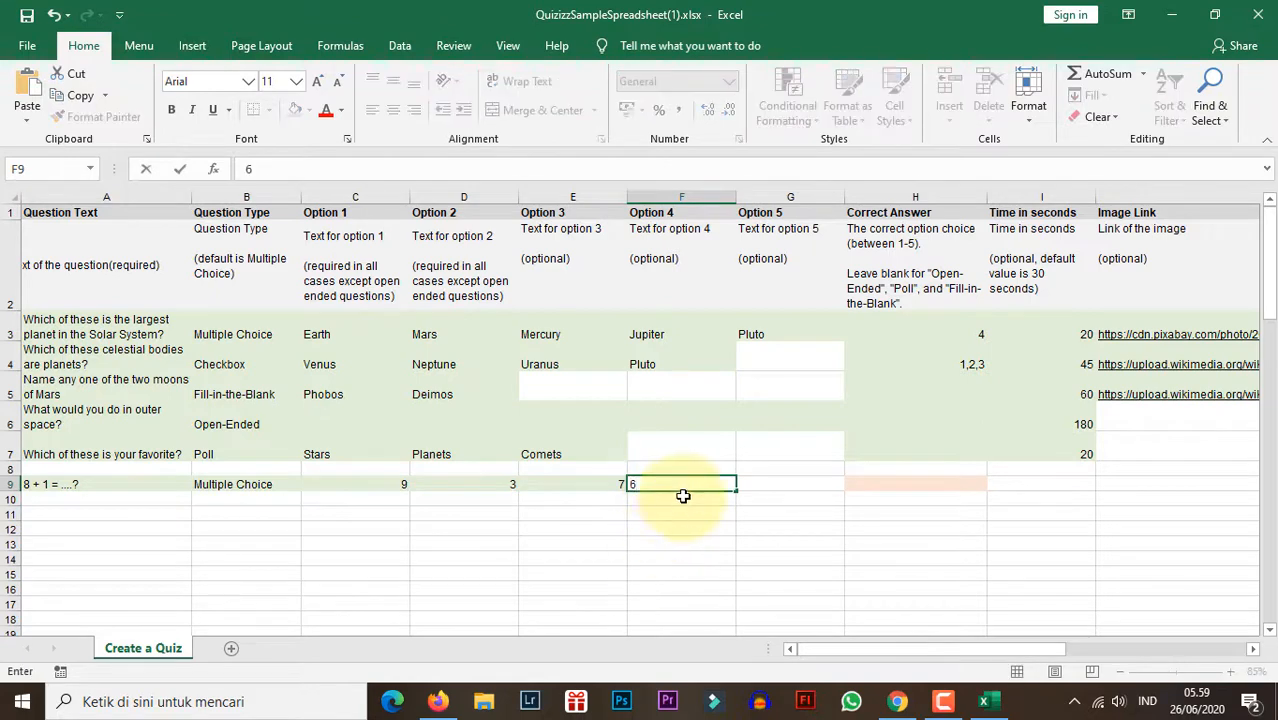
Set the correct answer of the row 9 question to option 1 and its time to 5 seconds
left_click(884, 487)
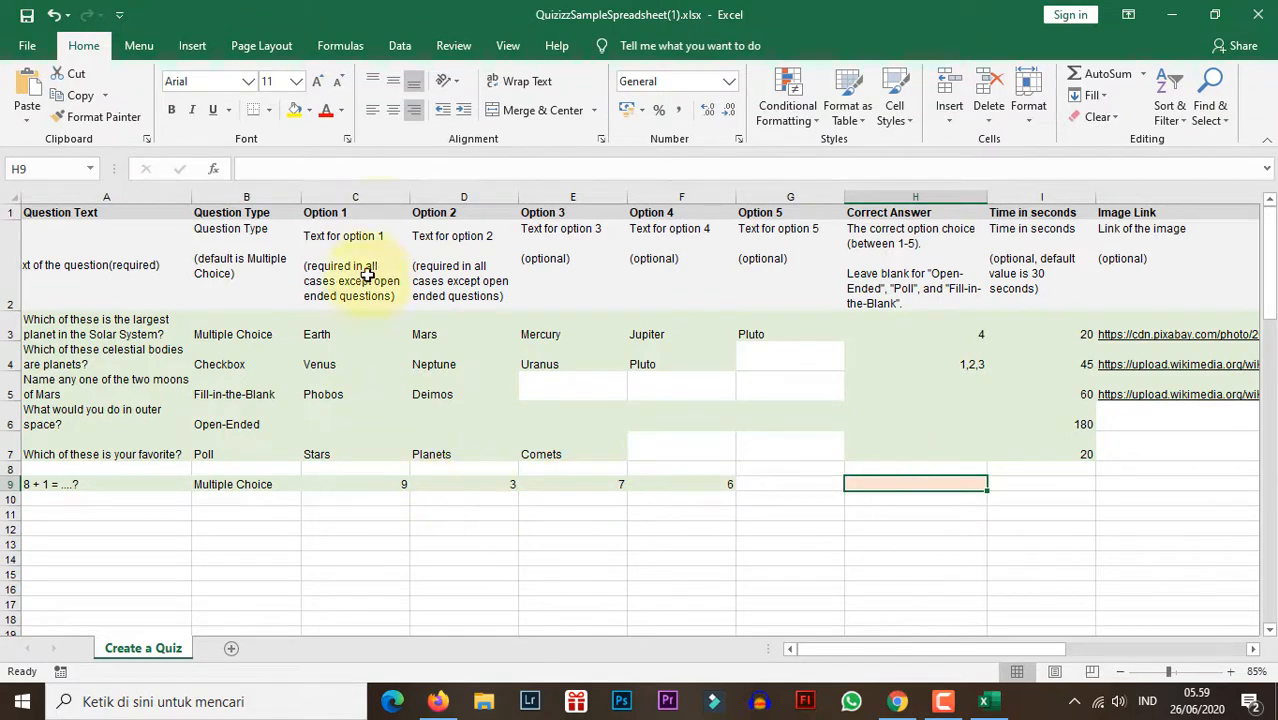
left_click(382, 186)
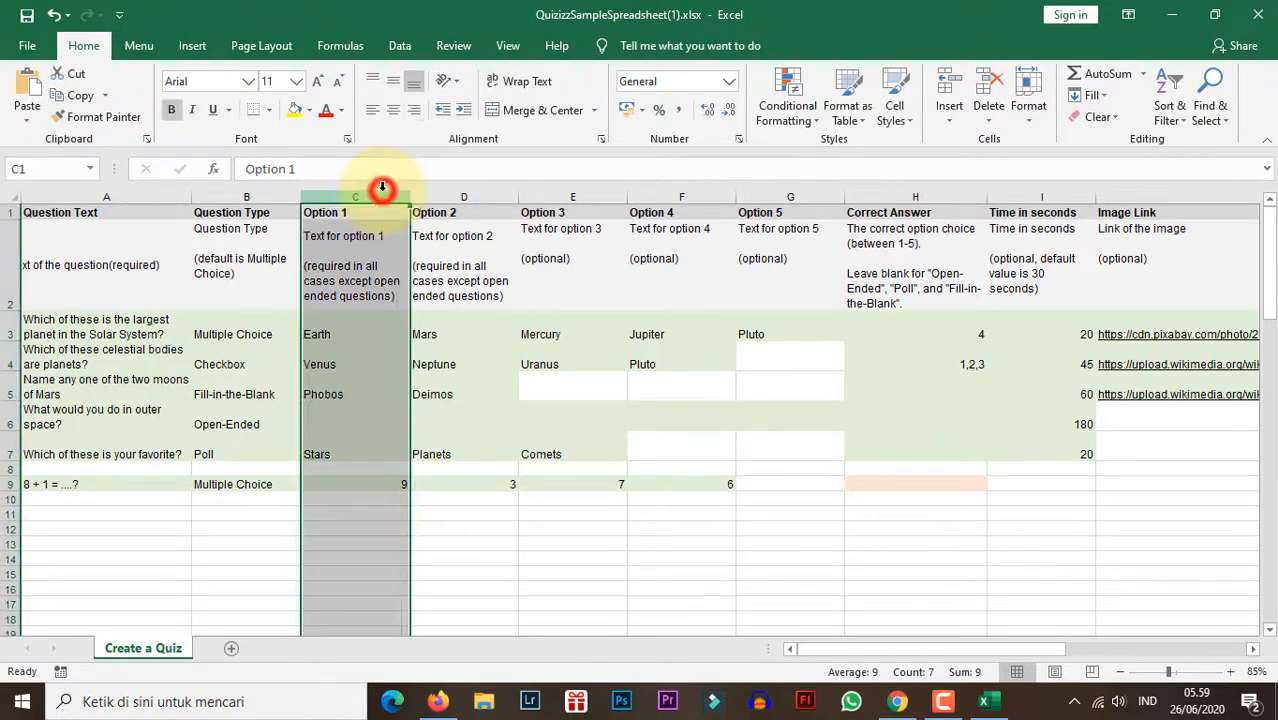
left_click(910, 482)
type("1")
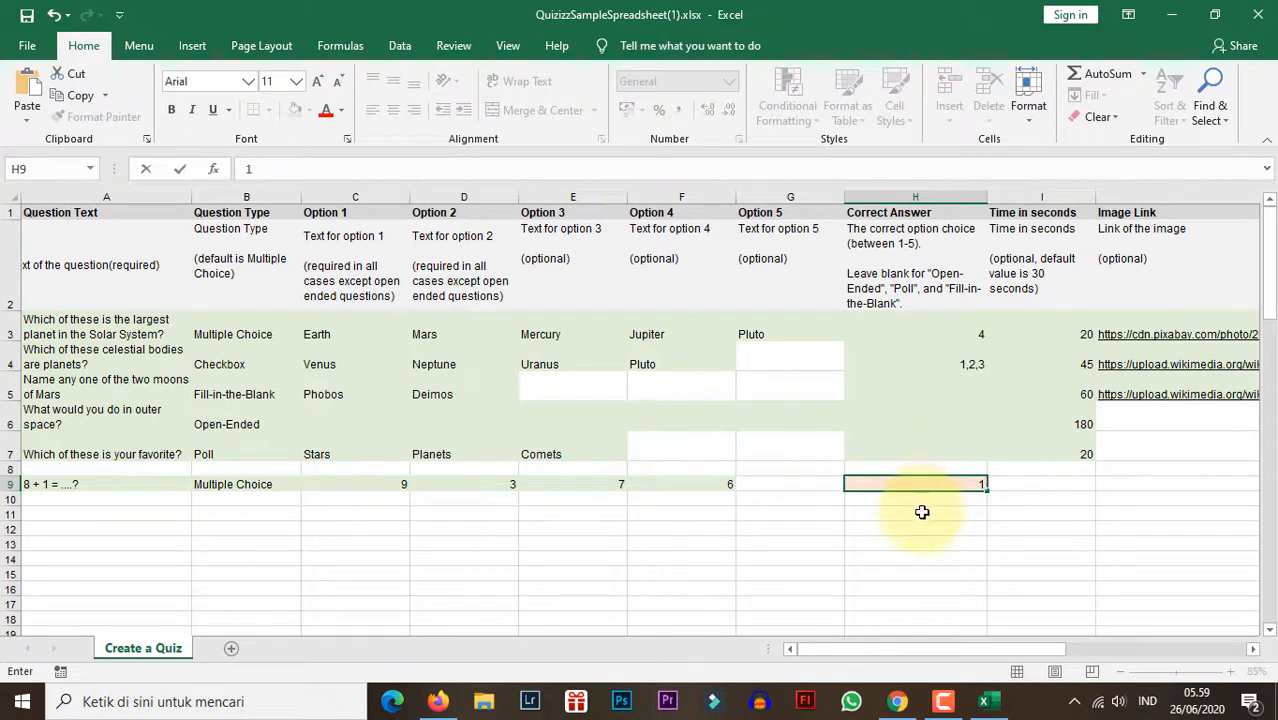
left_click(1047, 484)
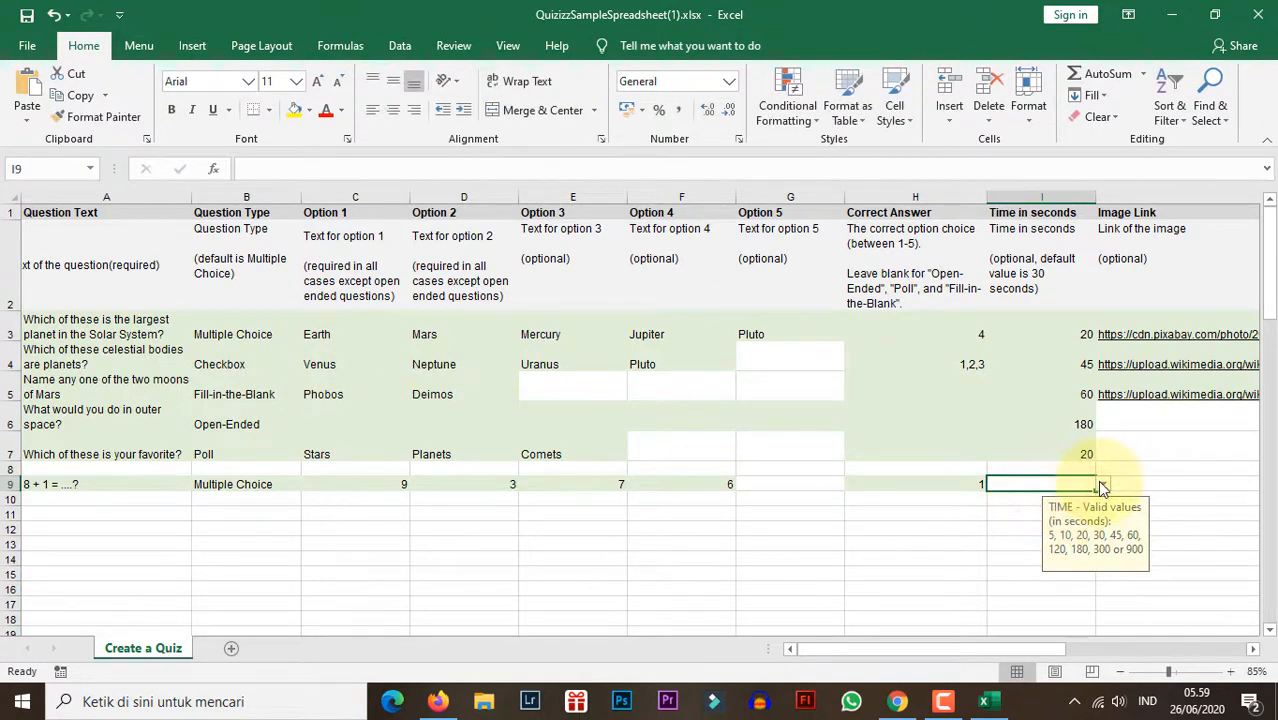
left_click(1101, 486)
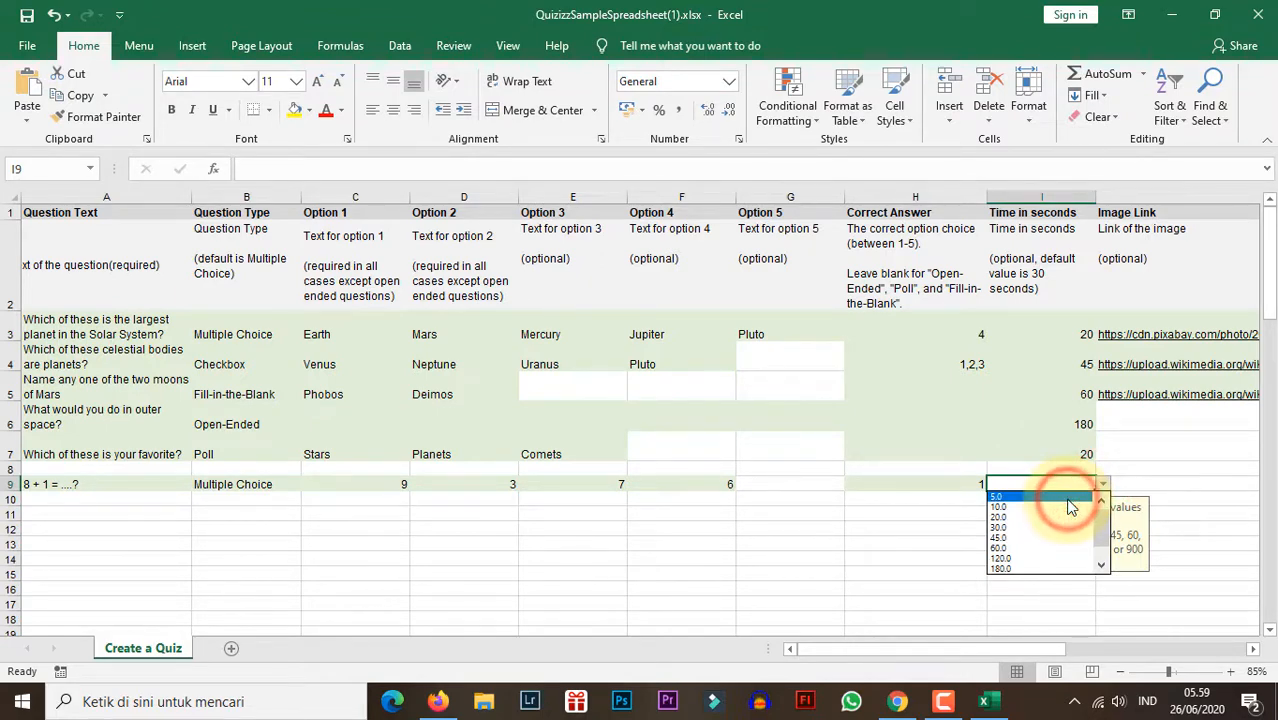
left_click(1064, 497)
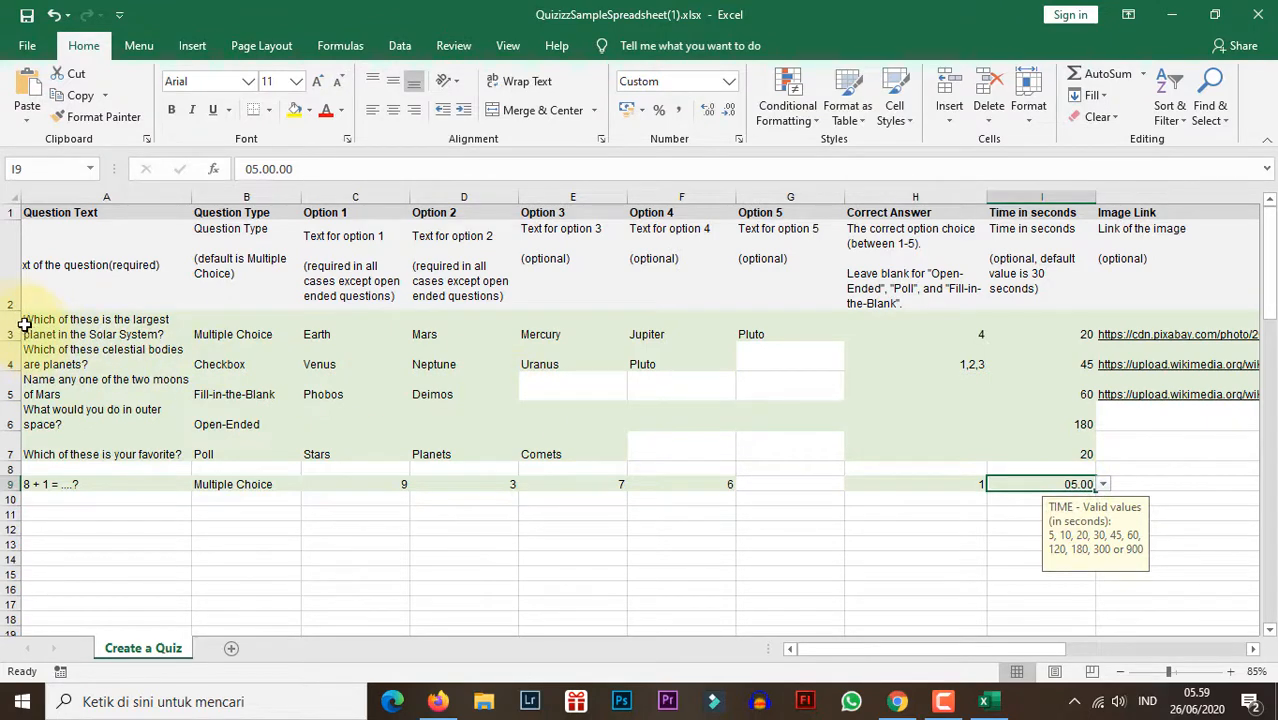
Delete the sample question rows 3 to 7 from the template
left_click_drag(24, 325, 22, 360)
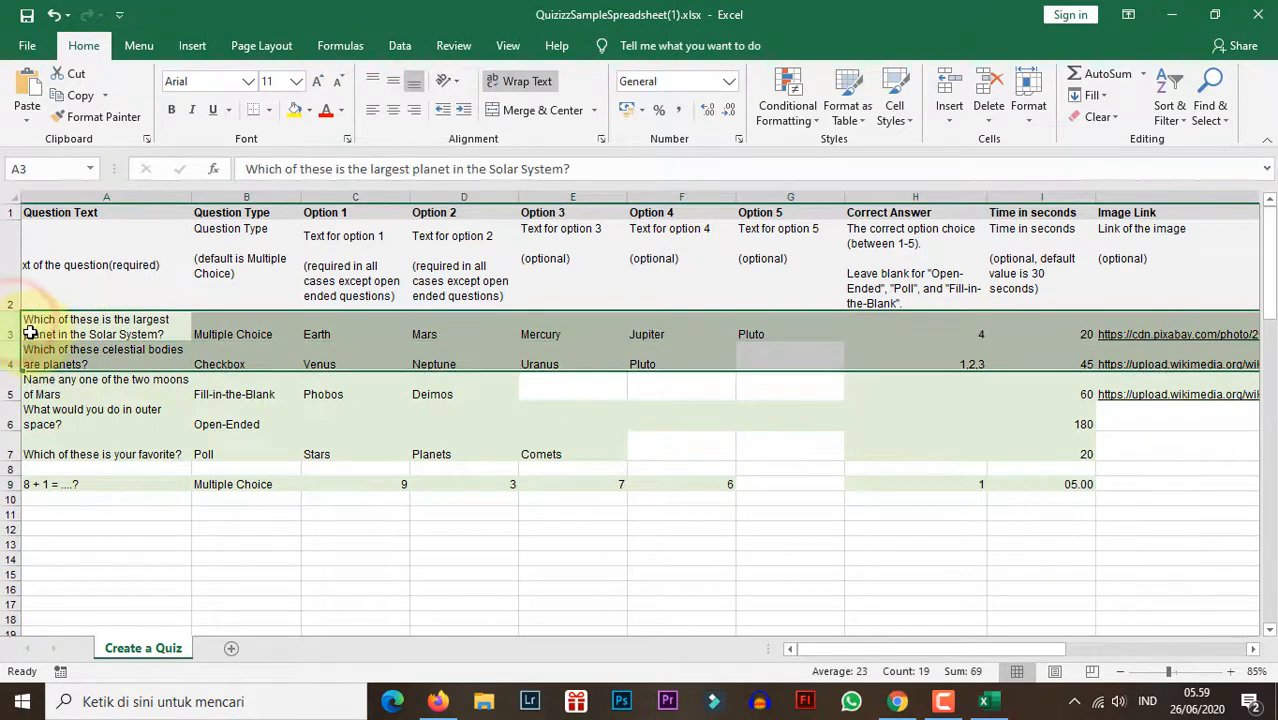
left_click(30, 333)
left_click_drag(7, 324, 4, 453)
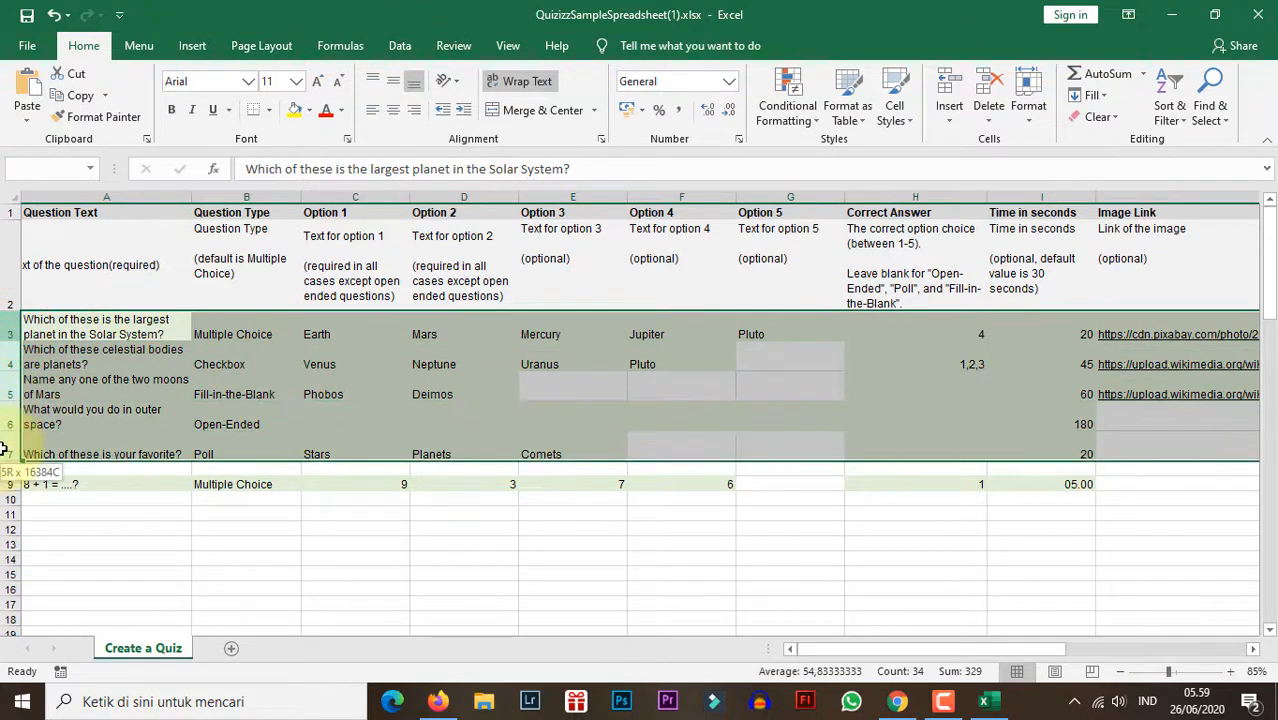
left_click(175, 362)
left_click_drag(90, 330, 1093, 438)
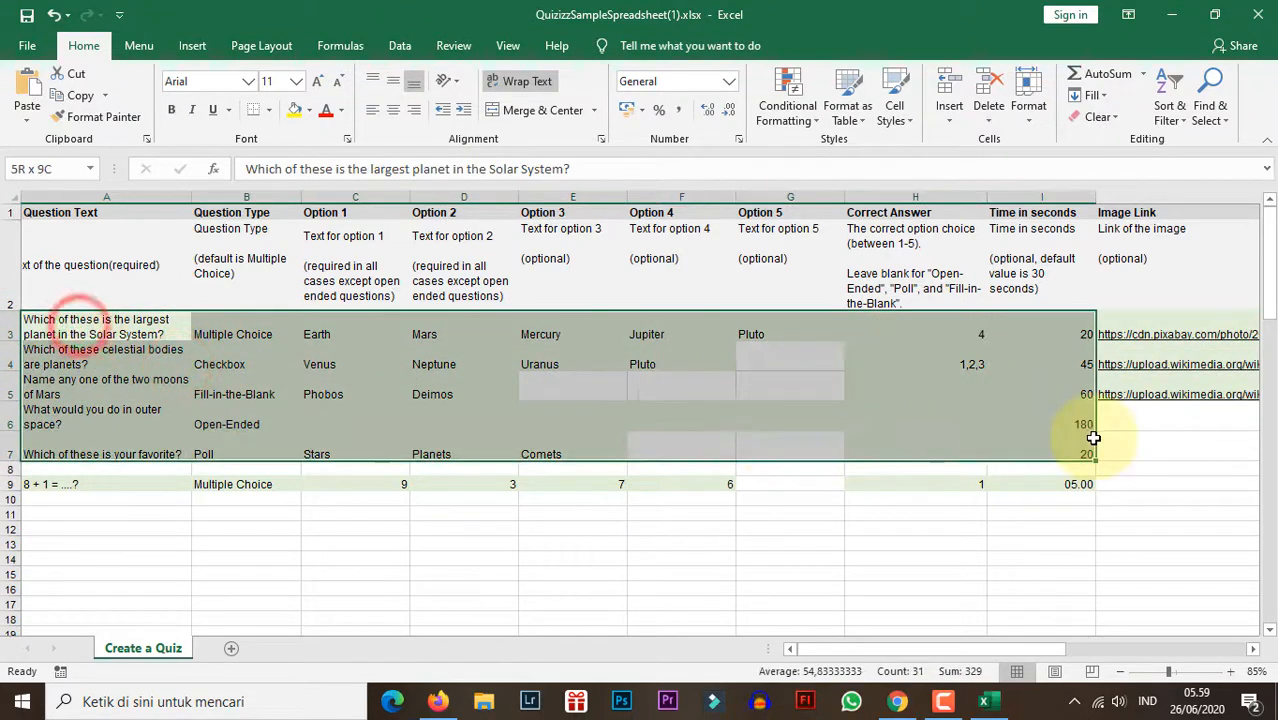
left_click(12, 328)
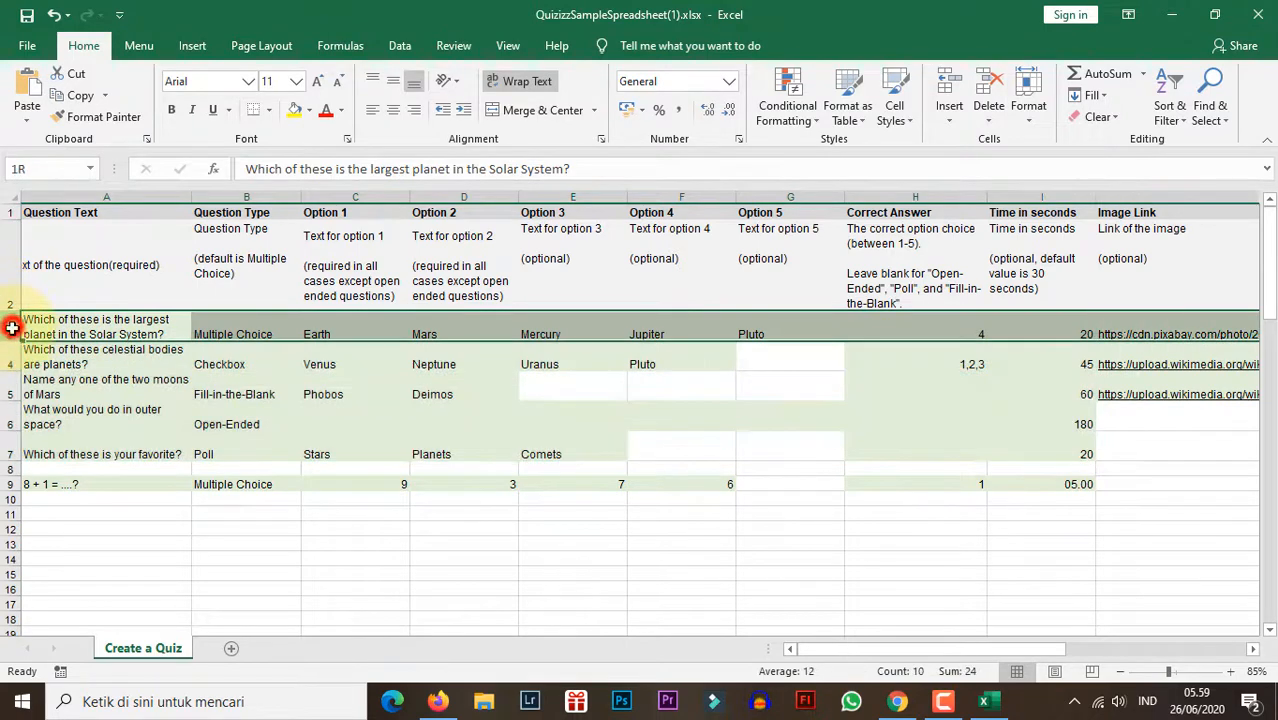
left_click_drag(12, 328, 8, 455)
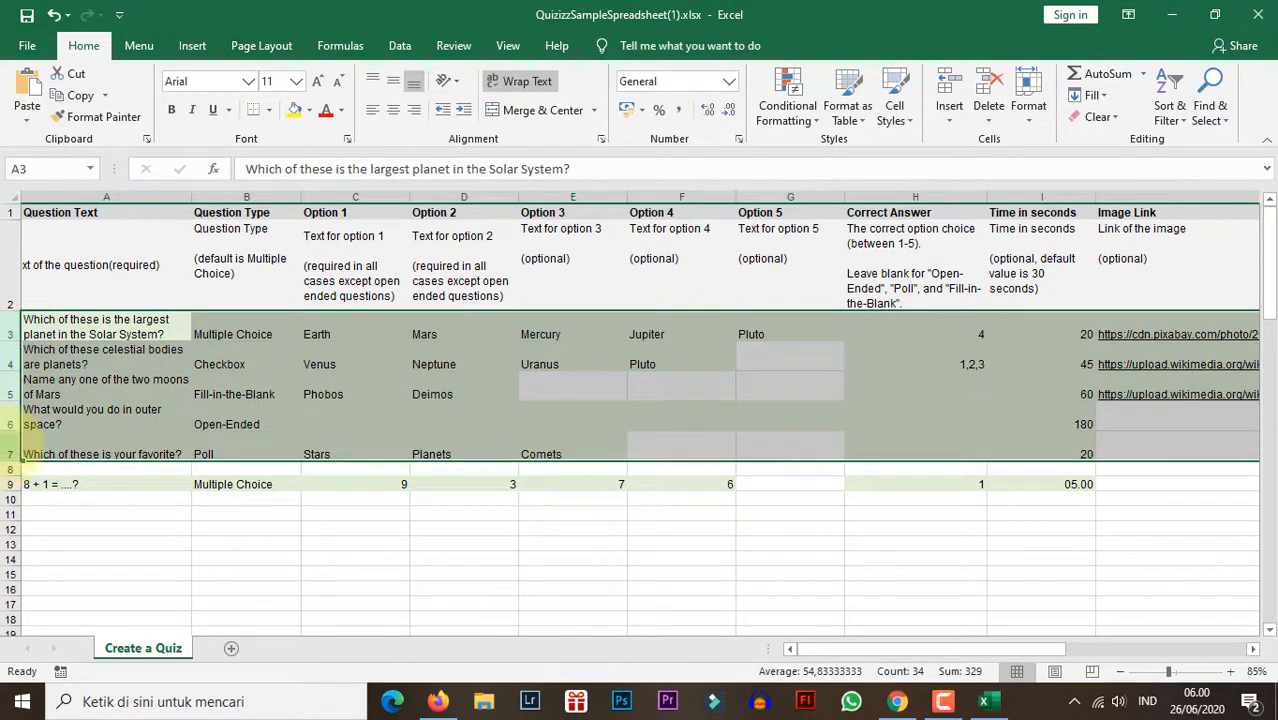
right_click(9, 443)
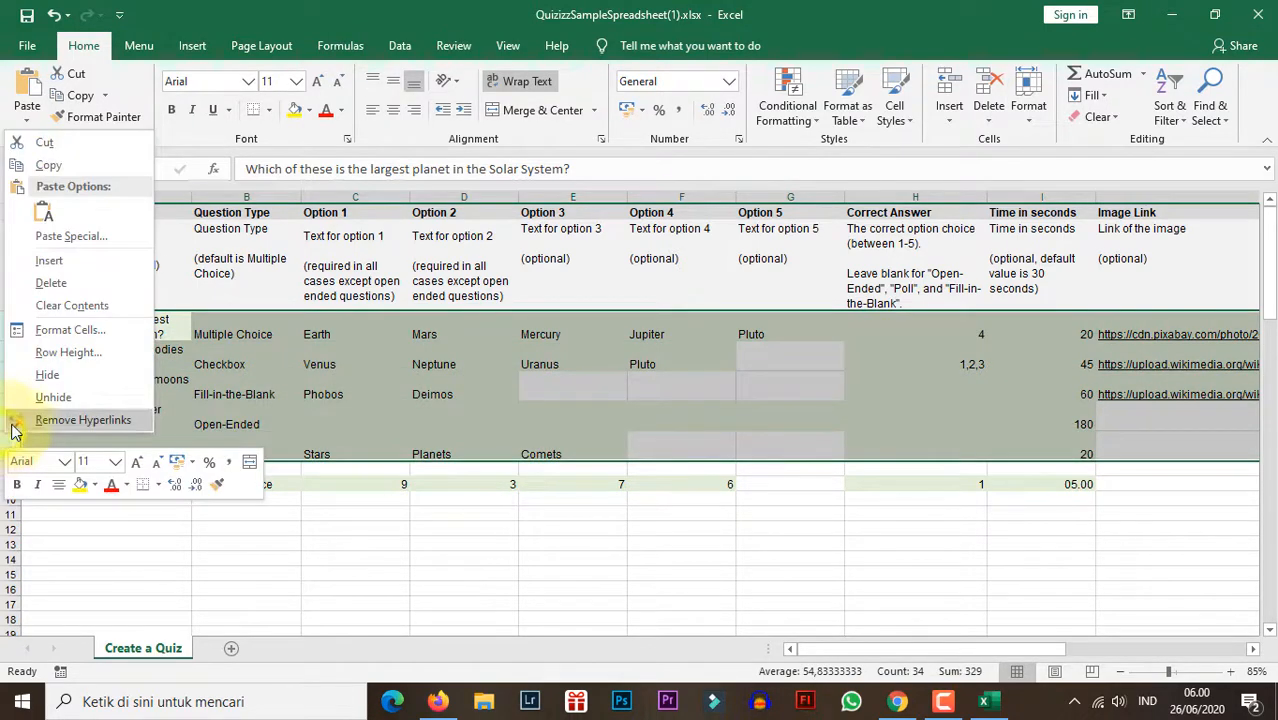
left_click(60, 285)
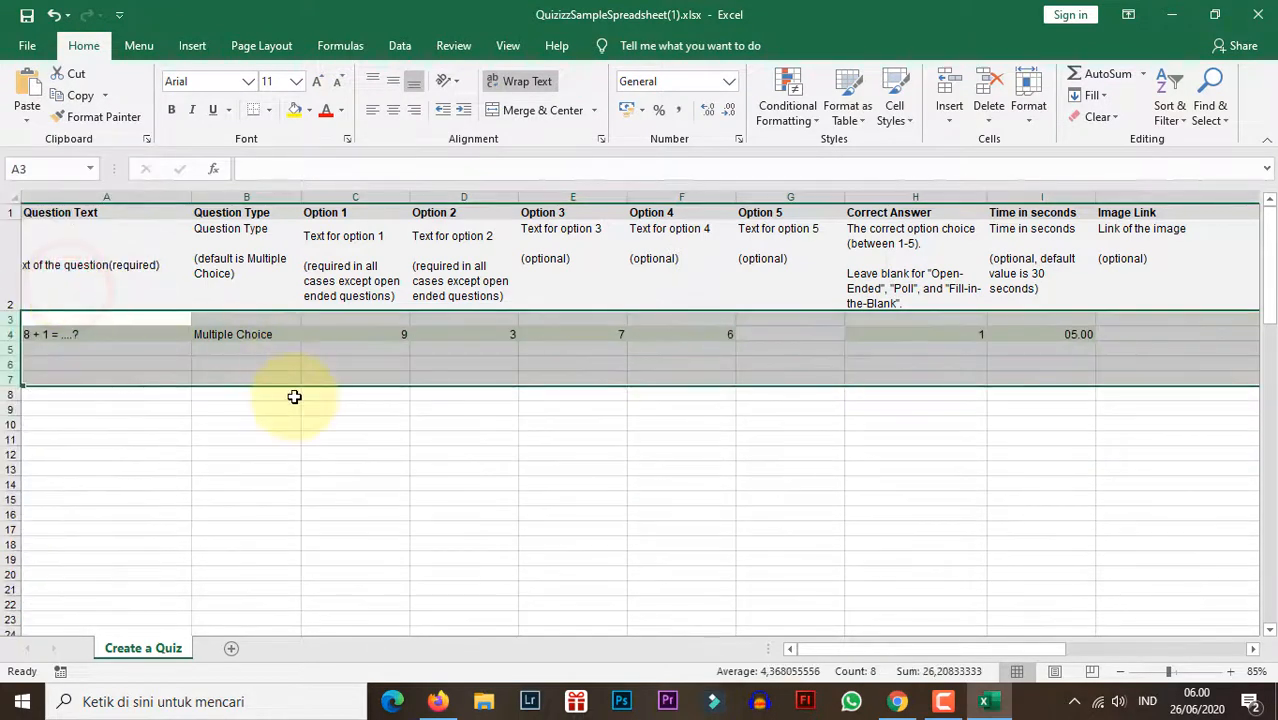
Delete the empty row 3 above the "8 + 1 = ....?" question
left_click(292, 397)
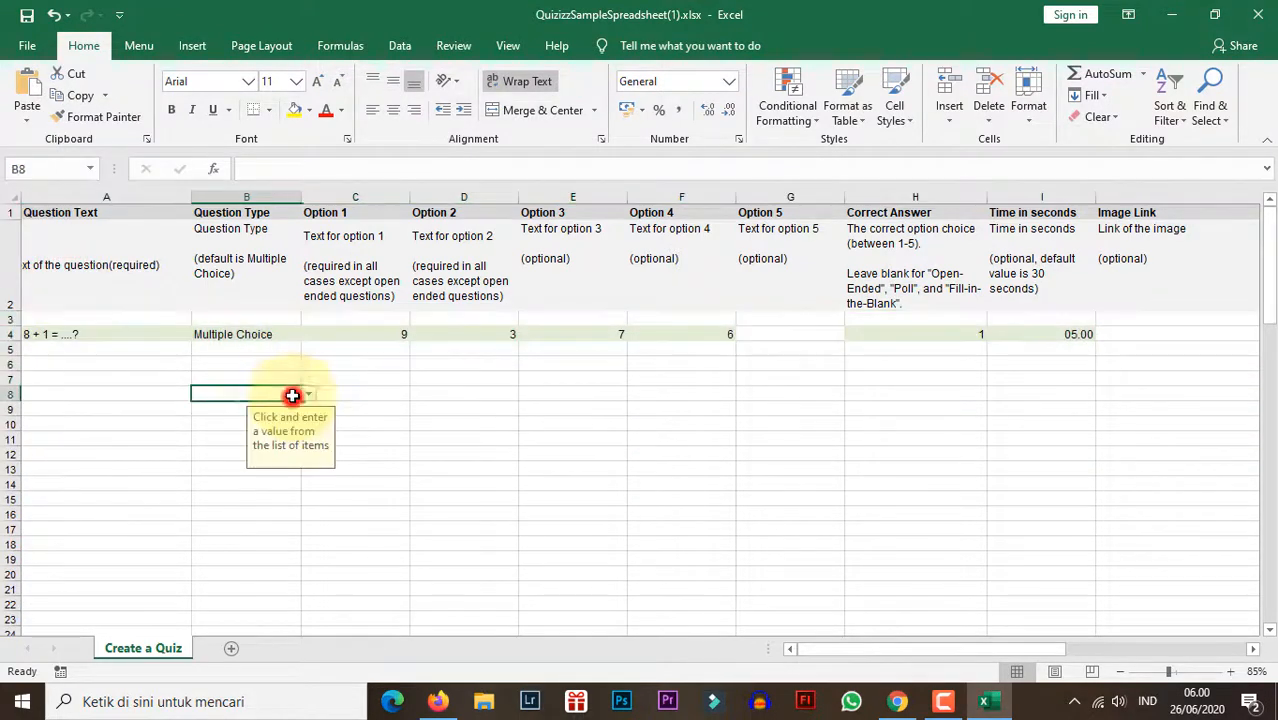
left_click(5, 320)
right_click(5, 320)
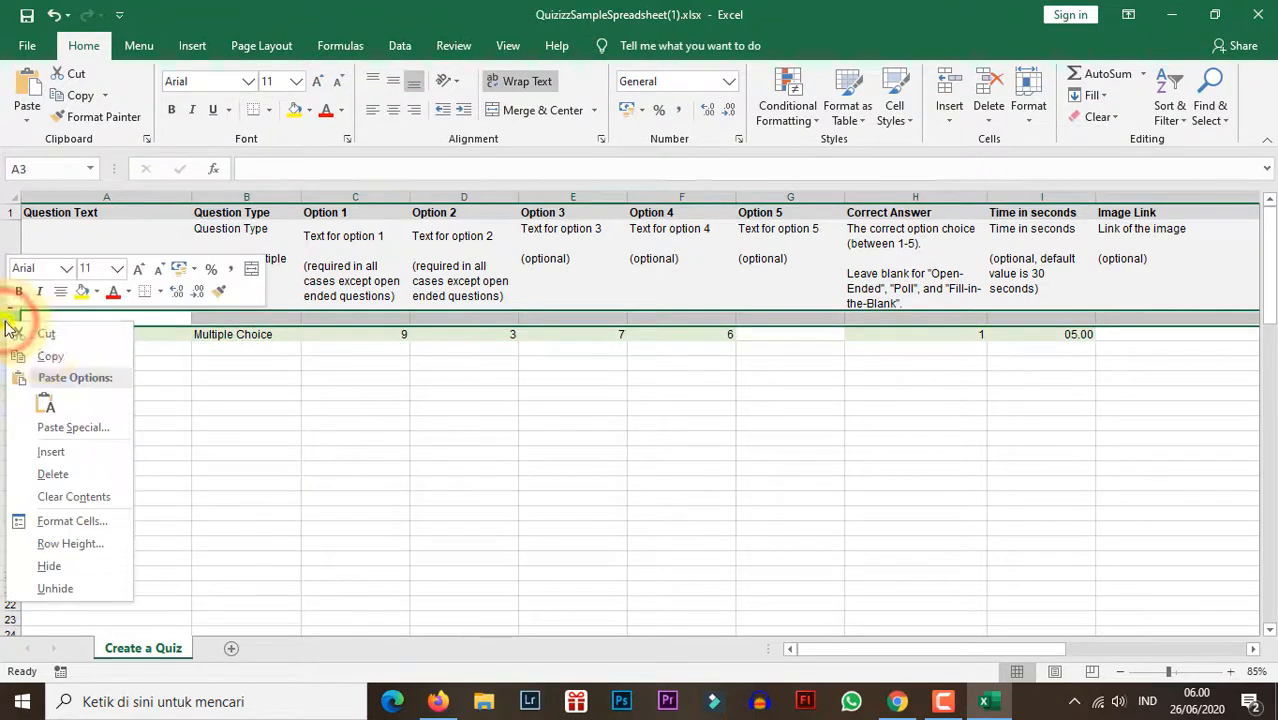
left_click(72, 467)
left_click(200, 427)
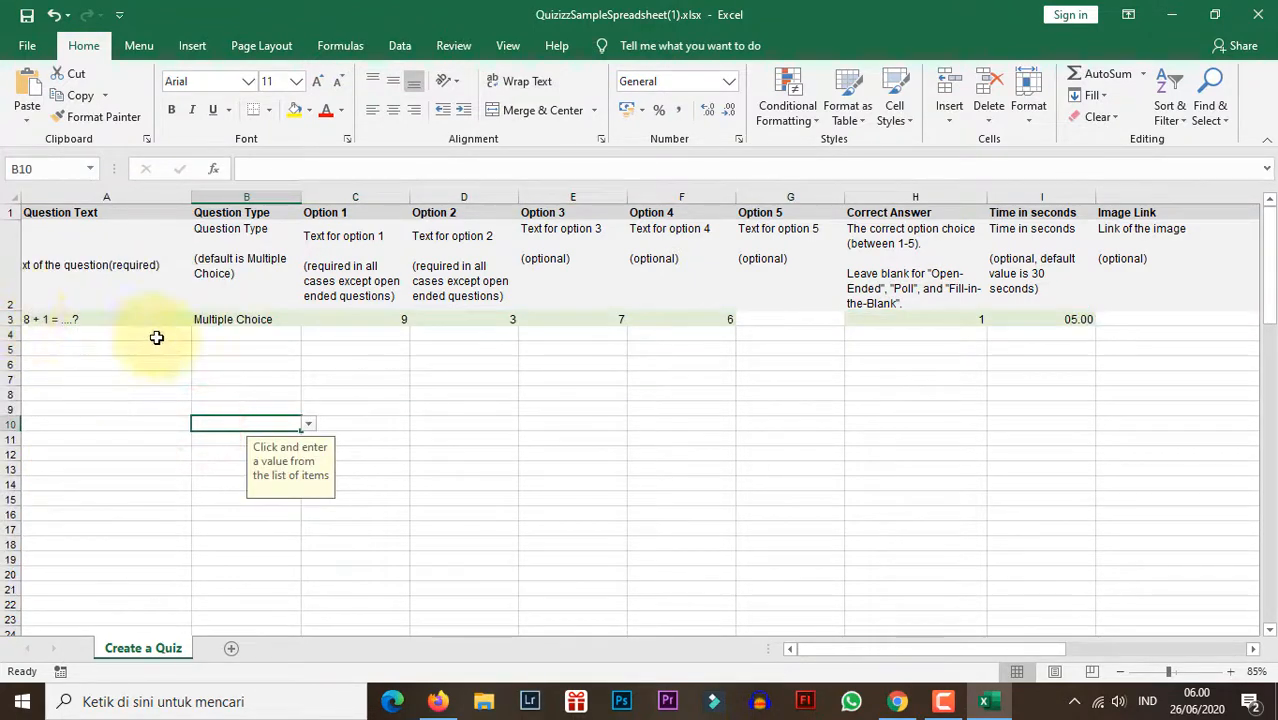
Save the workbook under its current name and close Excel
left_click(27, 45)
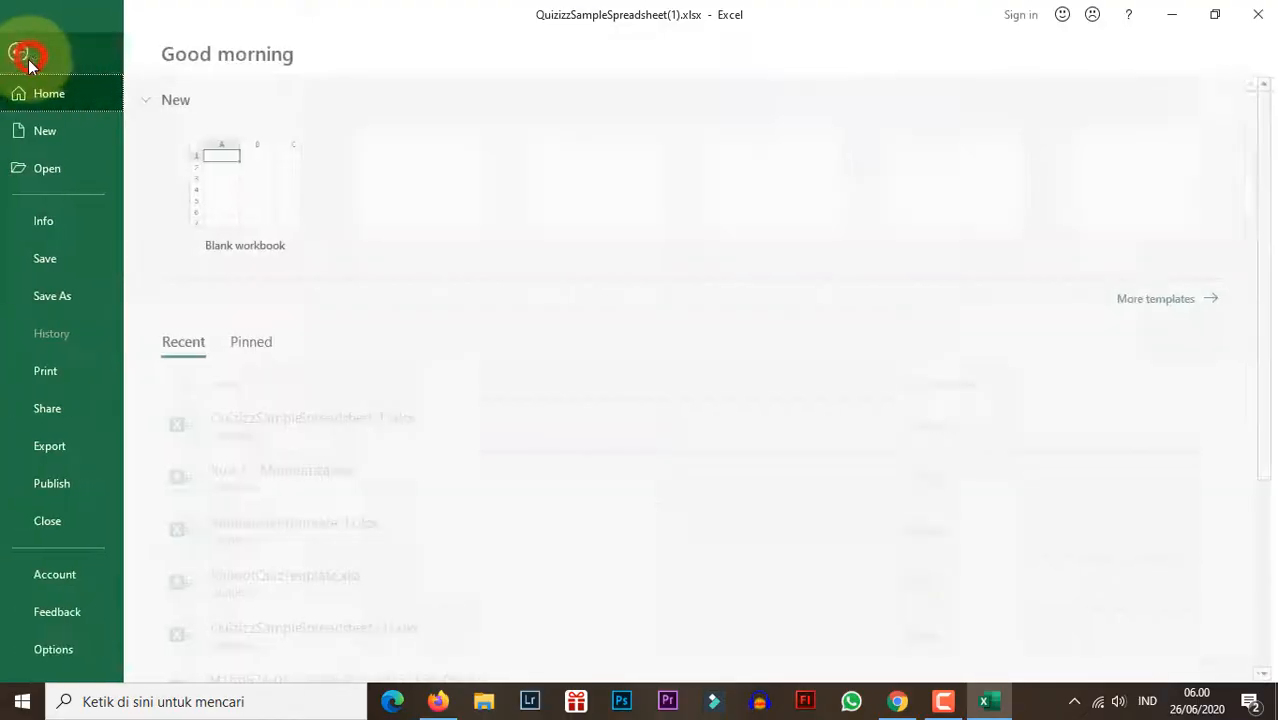
left_click(52, 258)
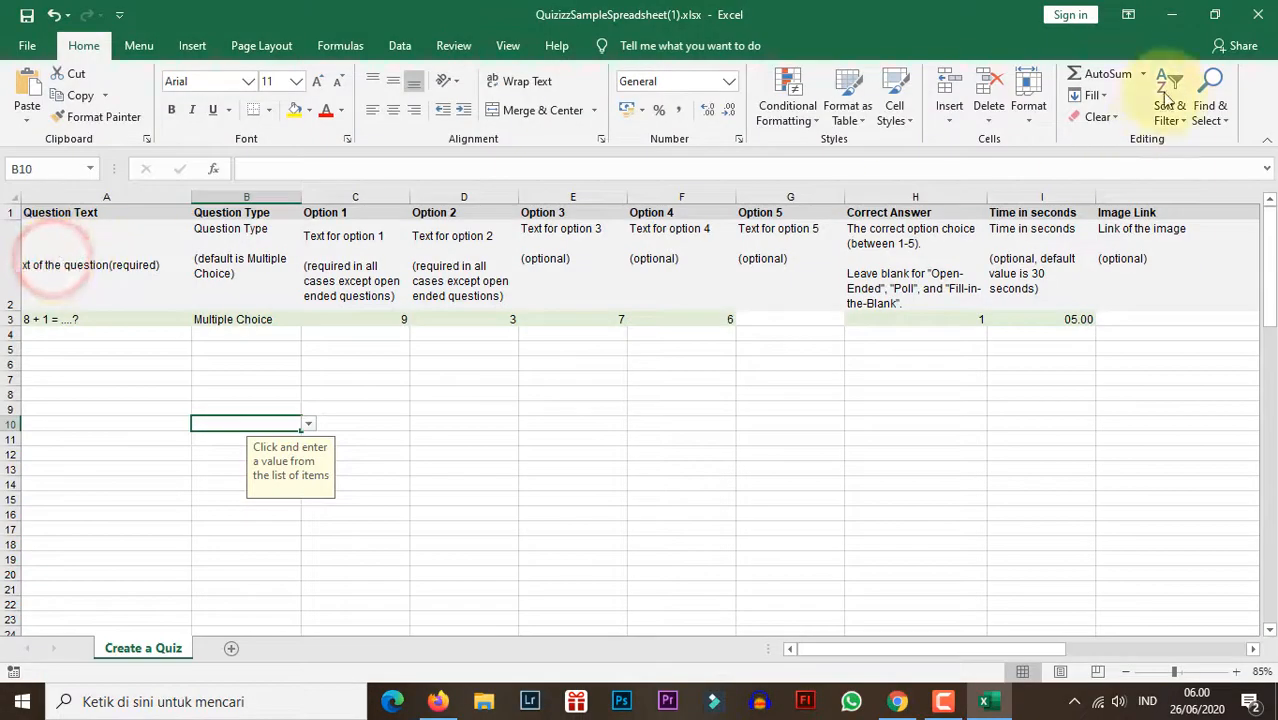
left_click(1259, 18)
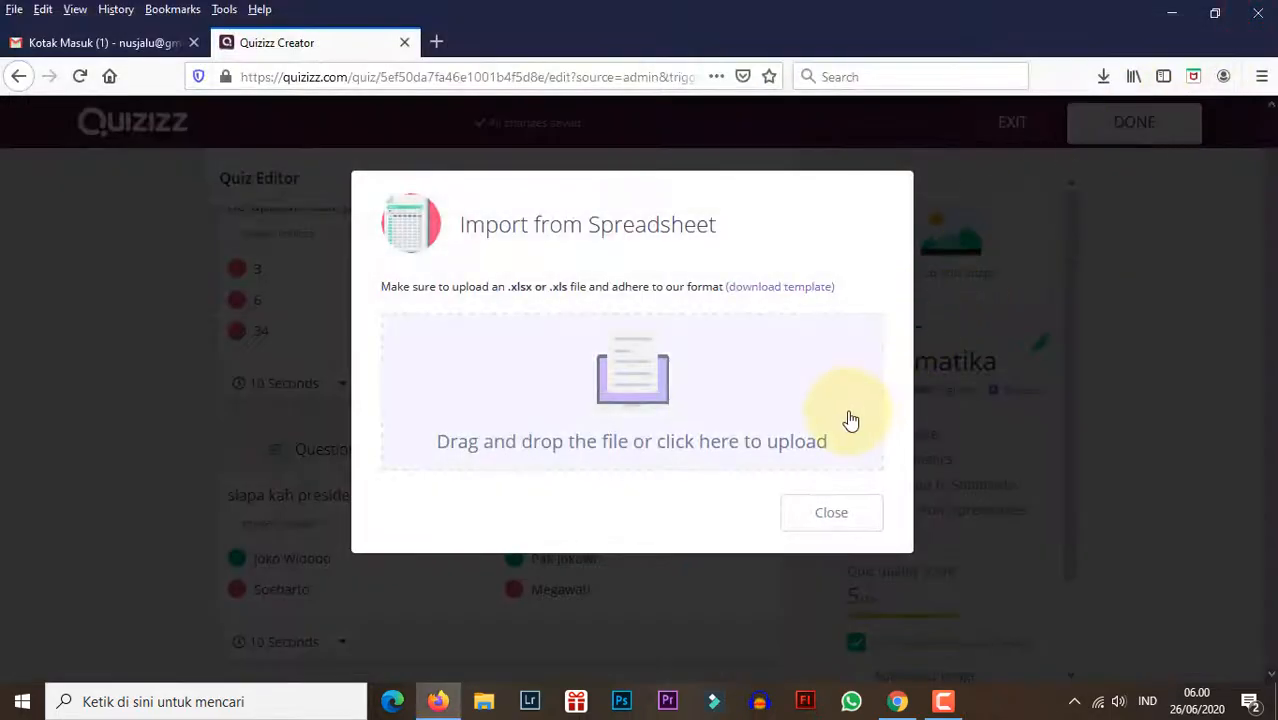
Upload QuizizzSampleSpreadsheet(1).xlsx from the Unduhan folder for the spreadsheet import
left_click(620, 386)
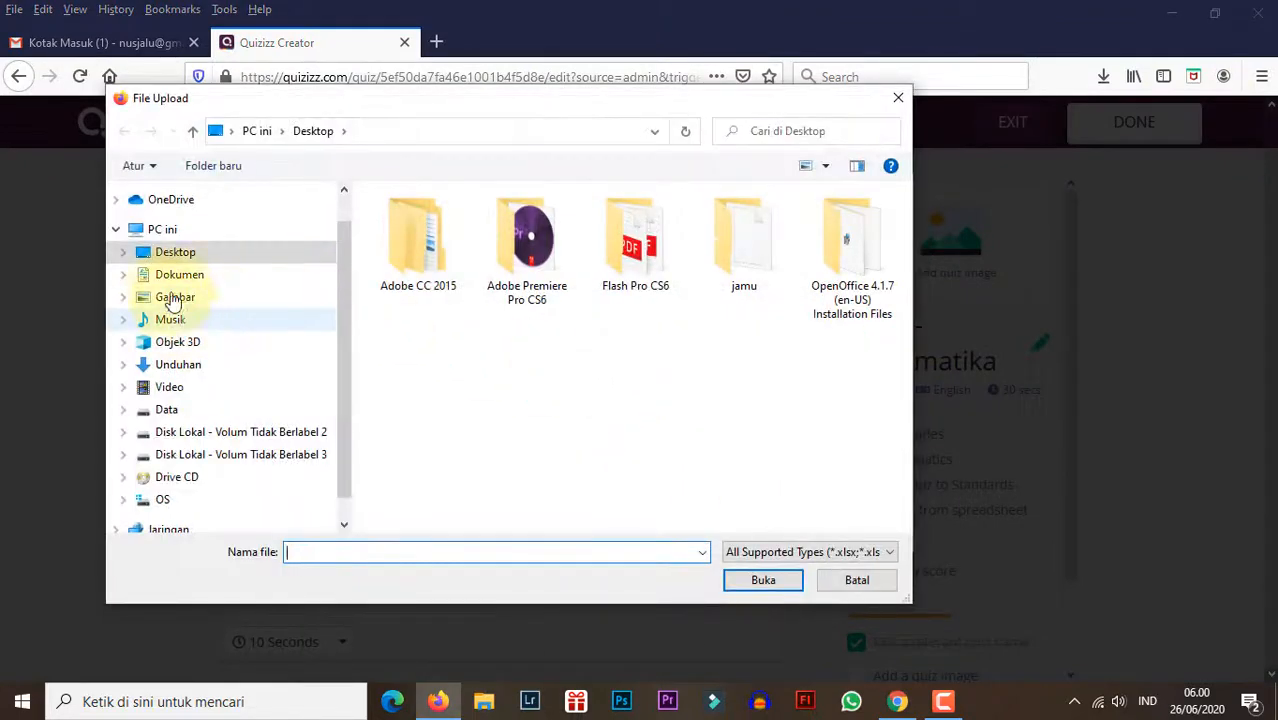
left_click(176, 366)
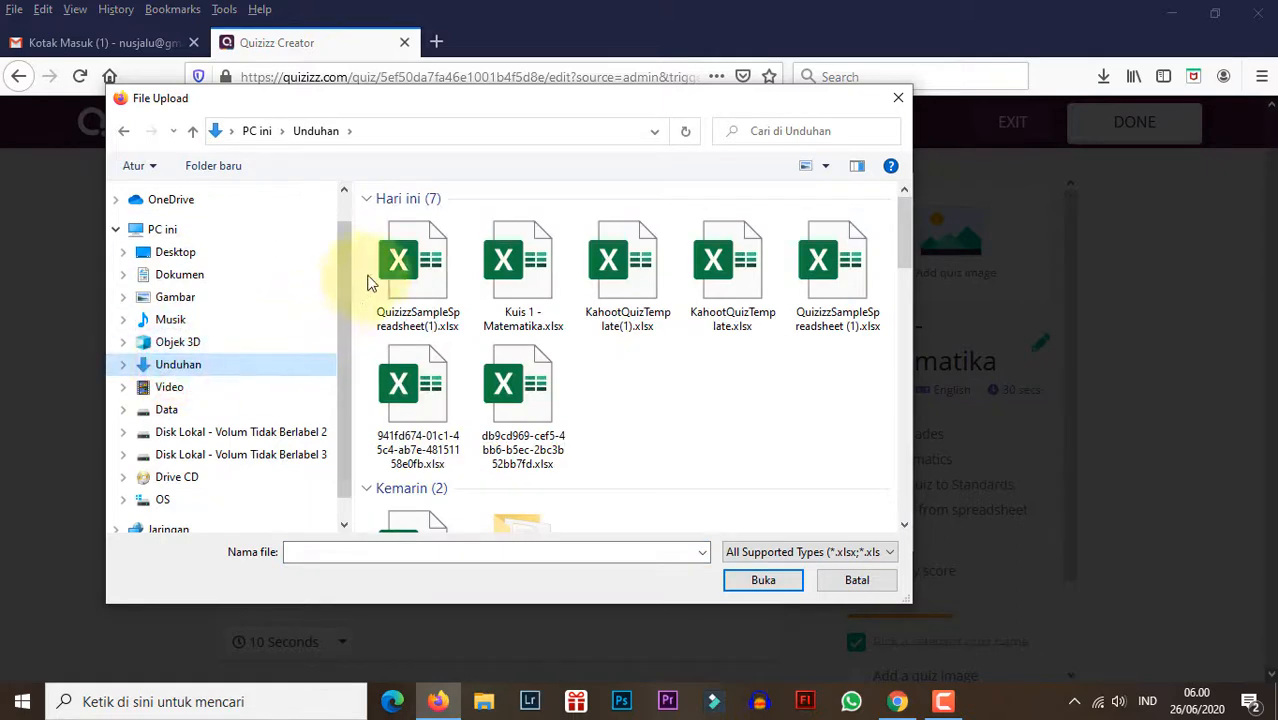
left_click(398, 262)
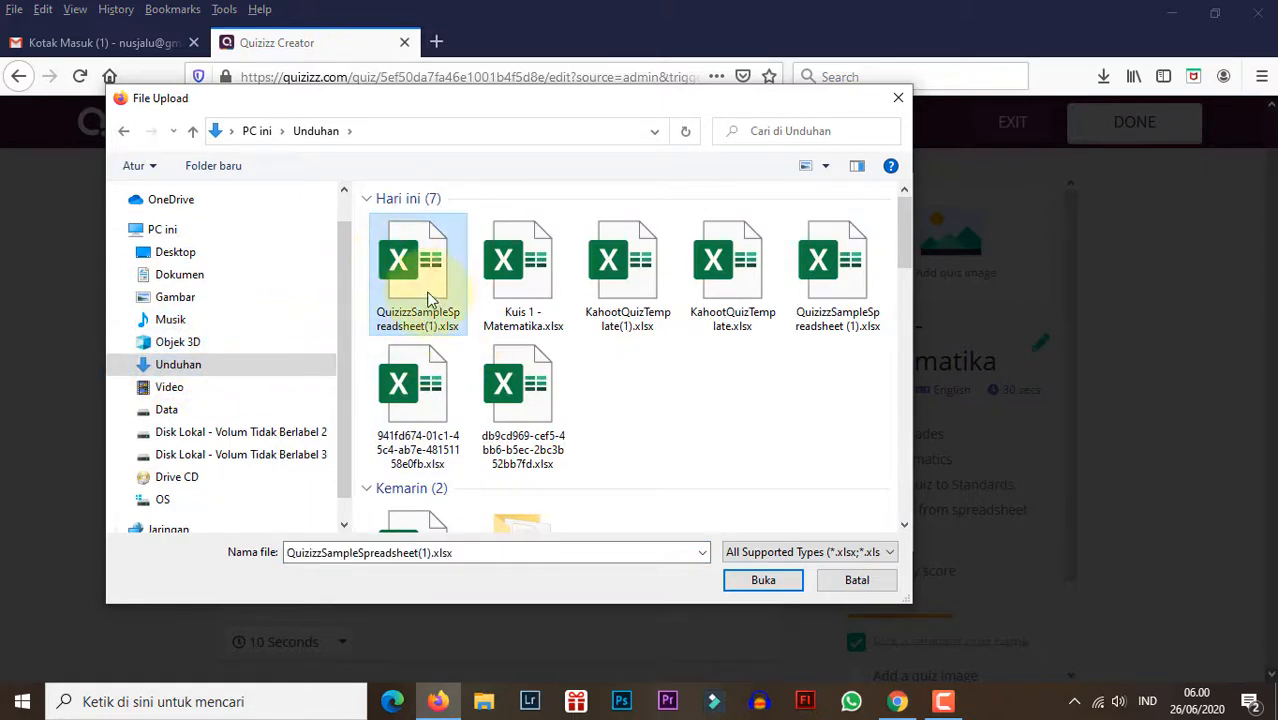
left_click(760, 584)
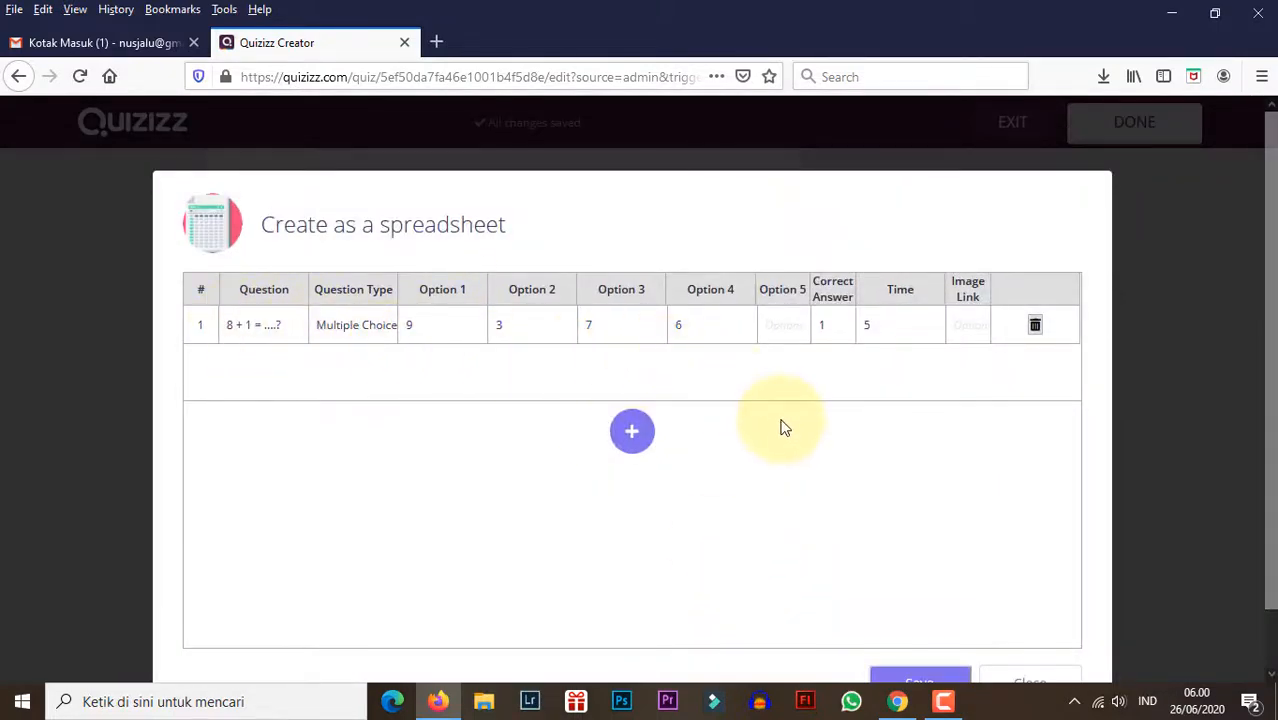
Add a blank second row to the imported spreadsheet, delete it again, and save the import to the quiz
scroll(790, 440, "down", 1)
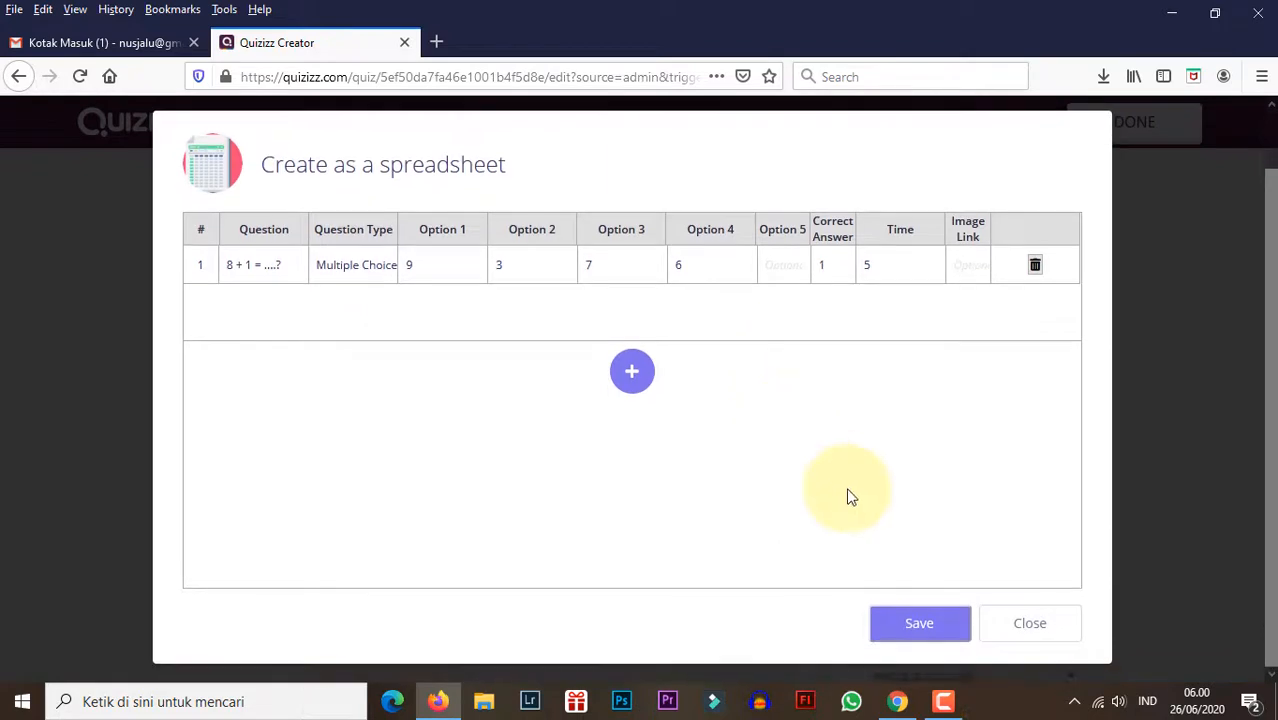
left_click(631, 375)
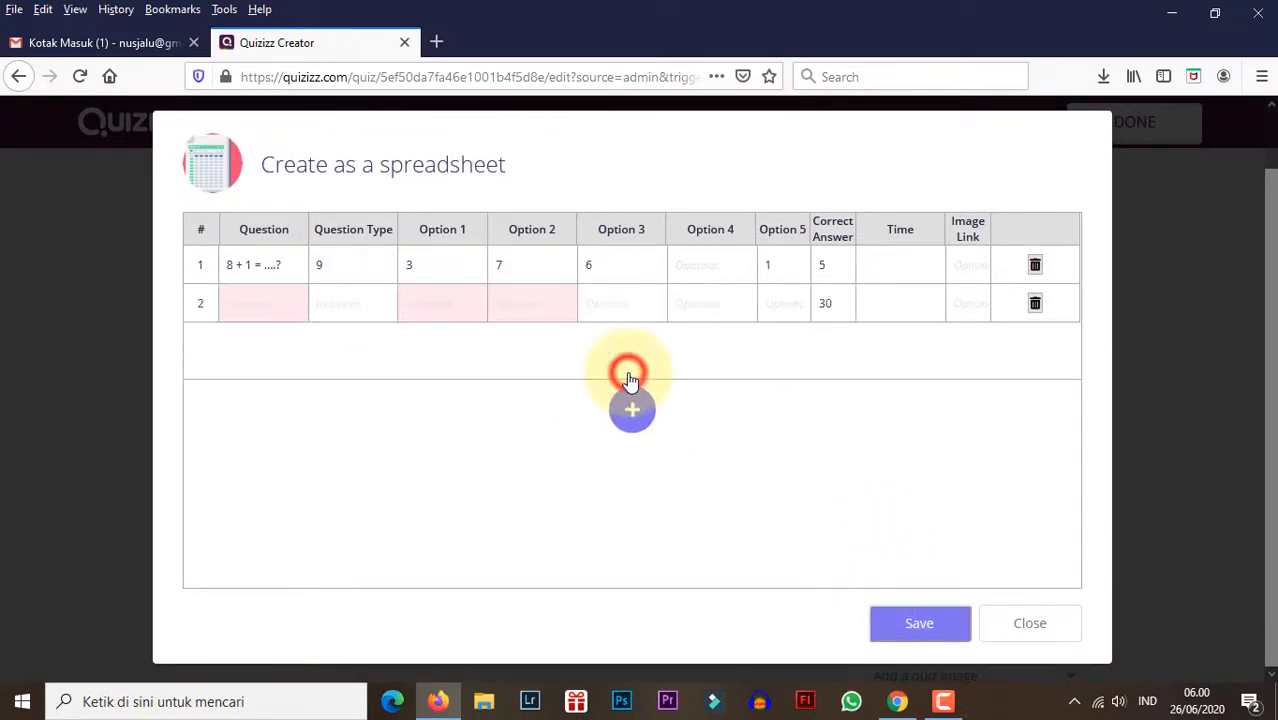
left_click(1036, 306)
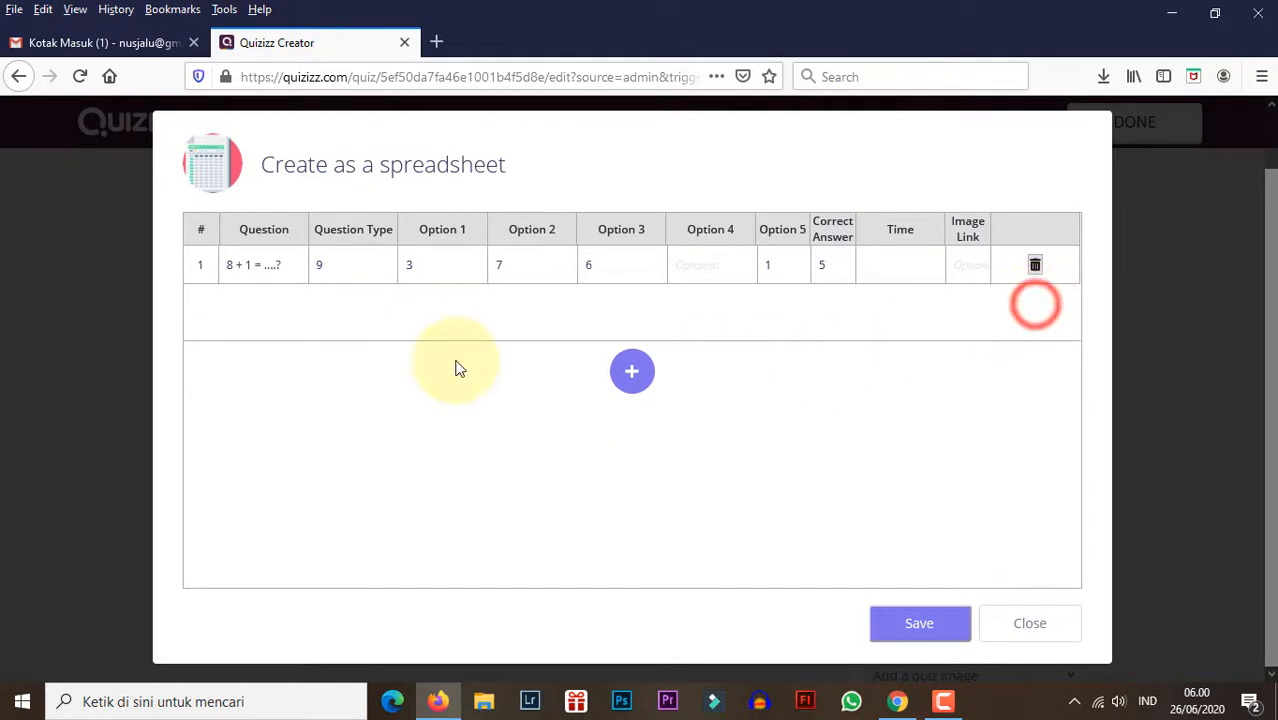
left_click(919, 624)
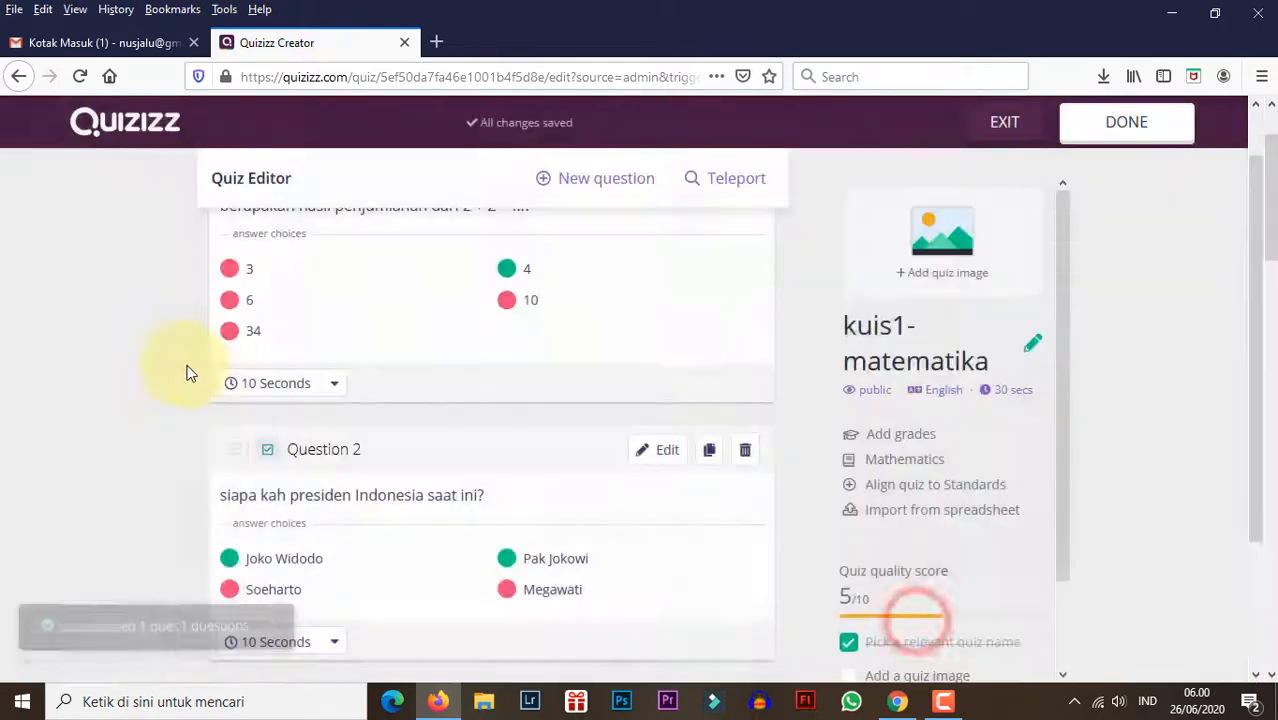
Review the quiz's question list, including the imported "8 + 1 = ....?" question with its answer choices and time
scroll(228, 495, "down", 10)
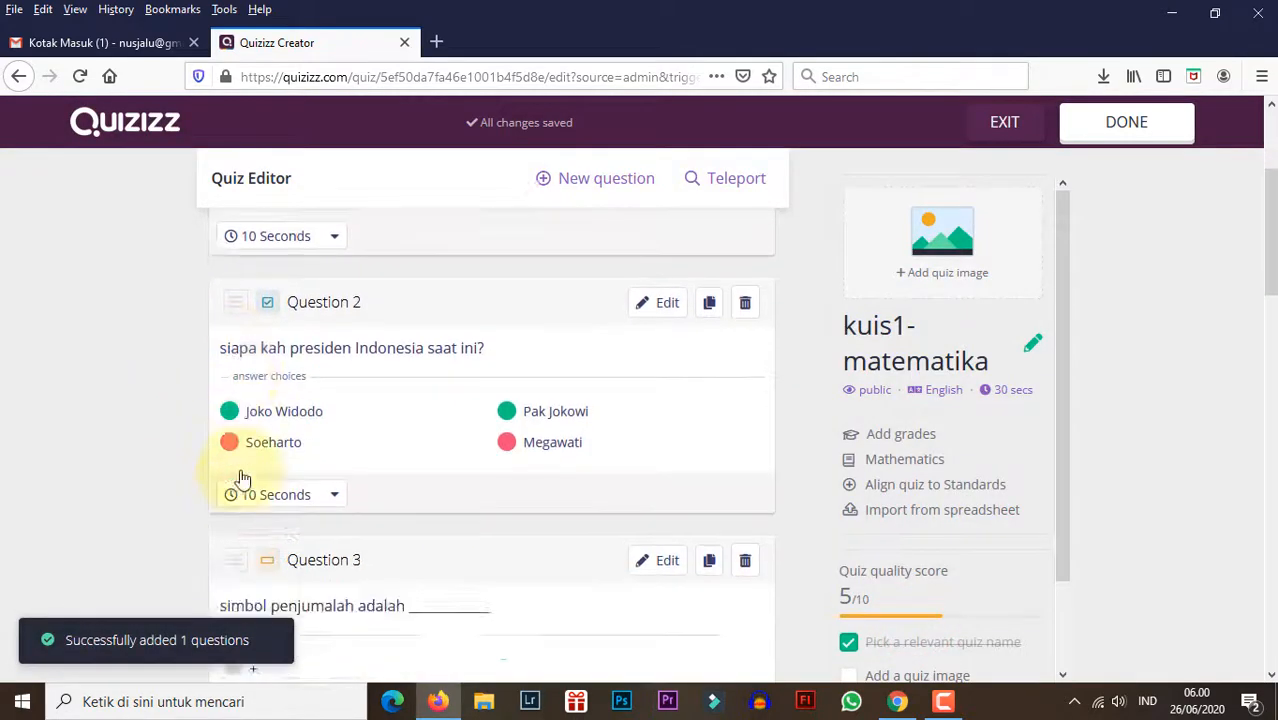
scroll(243, 463, "down", 4)
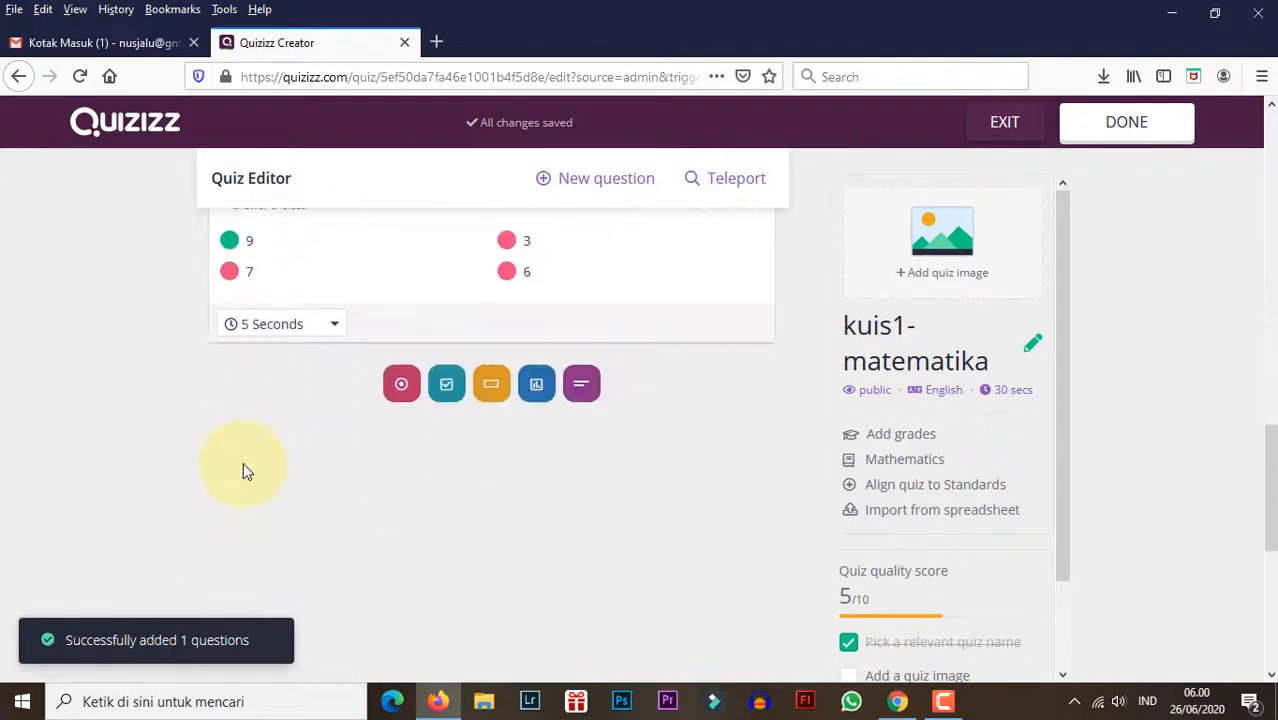
scroll(245, 464, "up", 2)
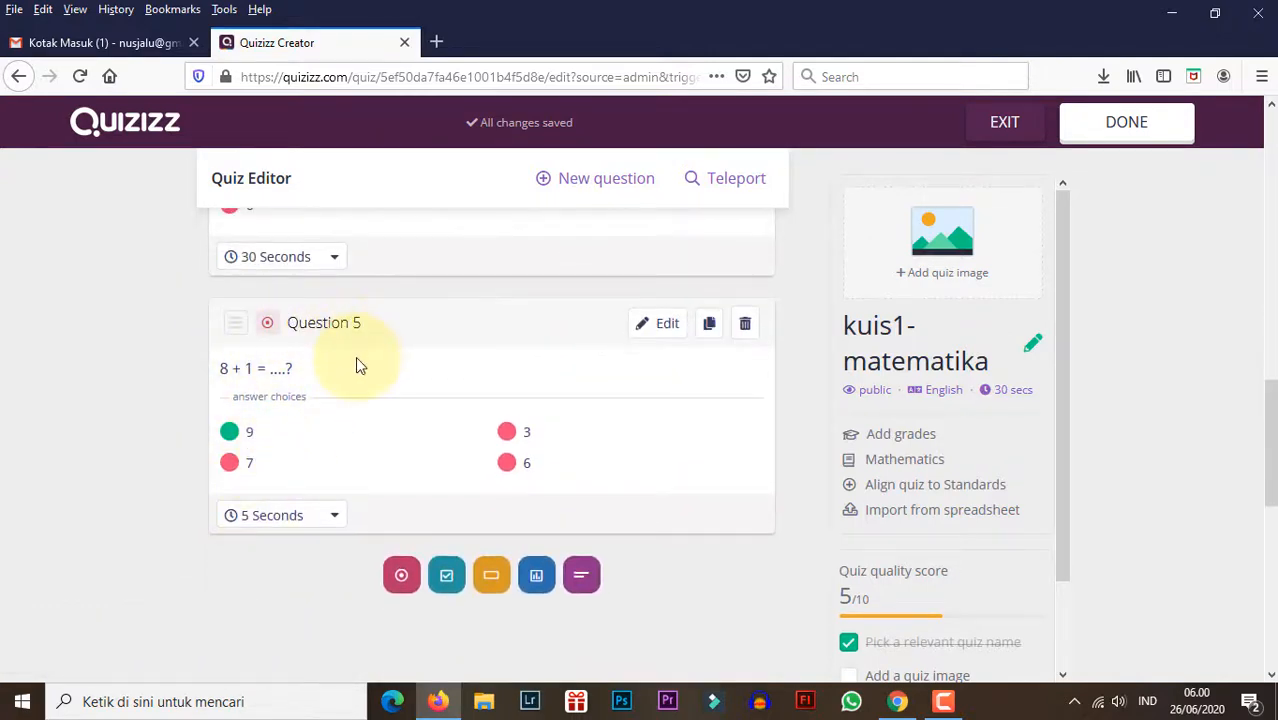
scroll(355, 358, "up", 3)
scroll(357, 360, "down", 4)
scroll(355, 362, "up", 2)
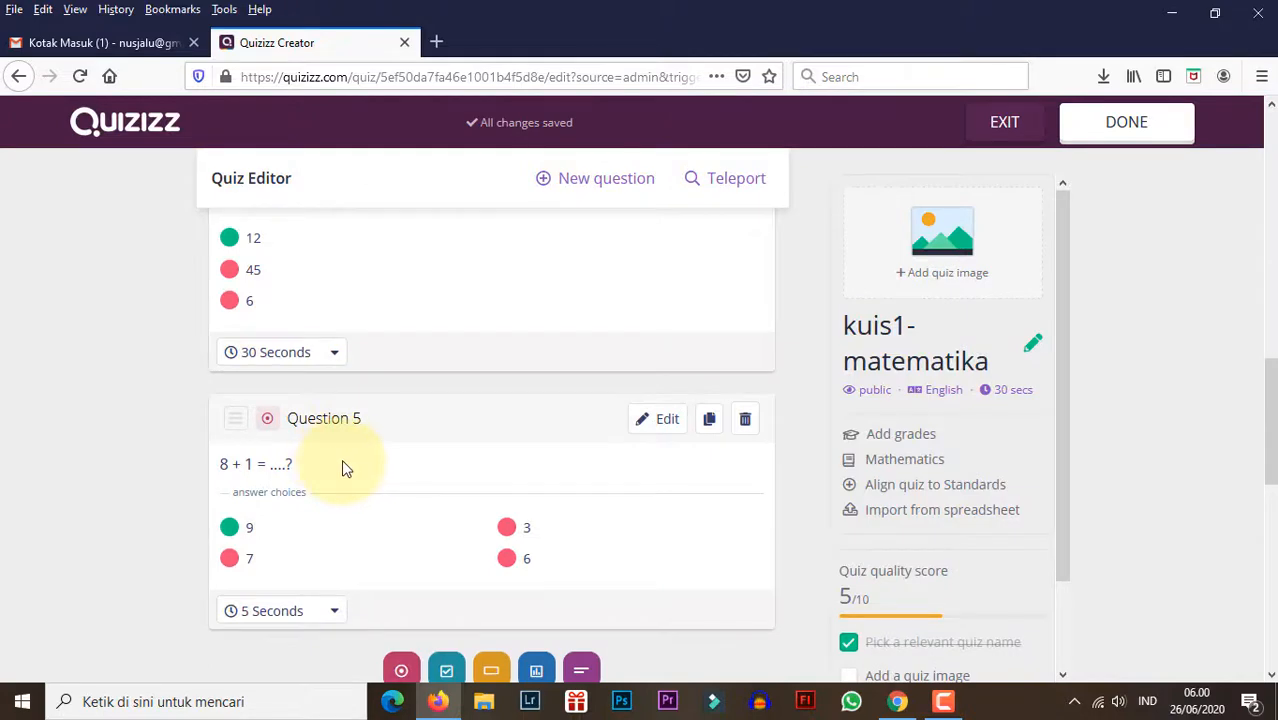
scroll(342, 466, "up", 10)
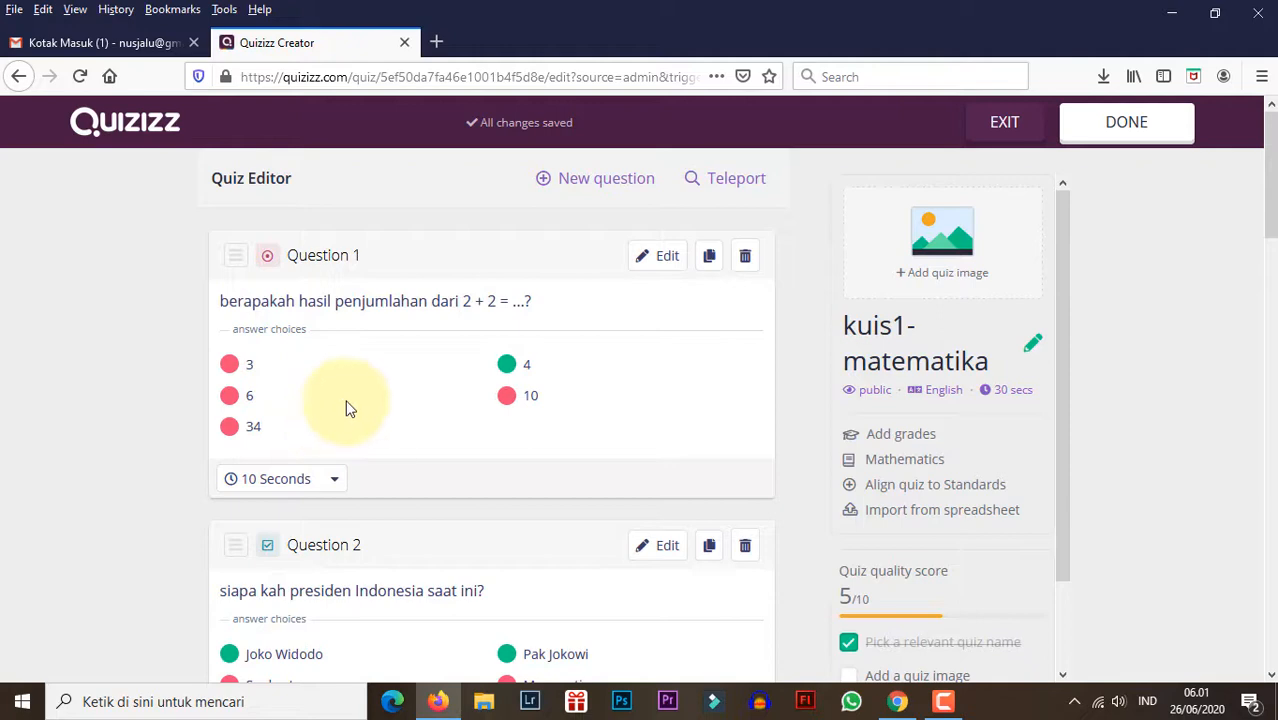
scroll(345, 408, "down", 5)
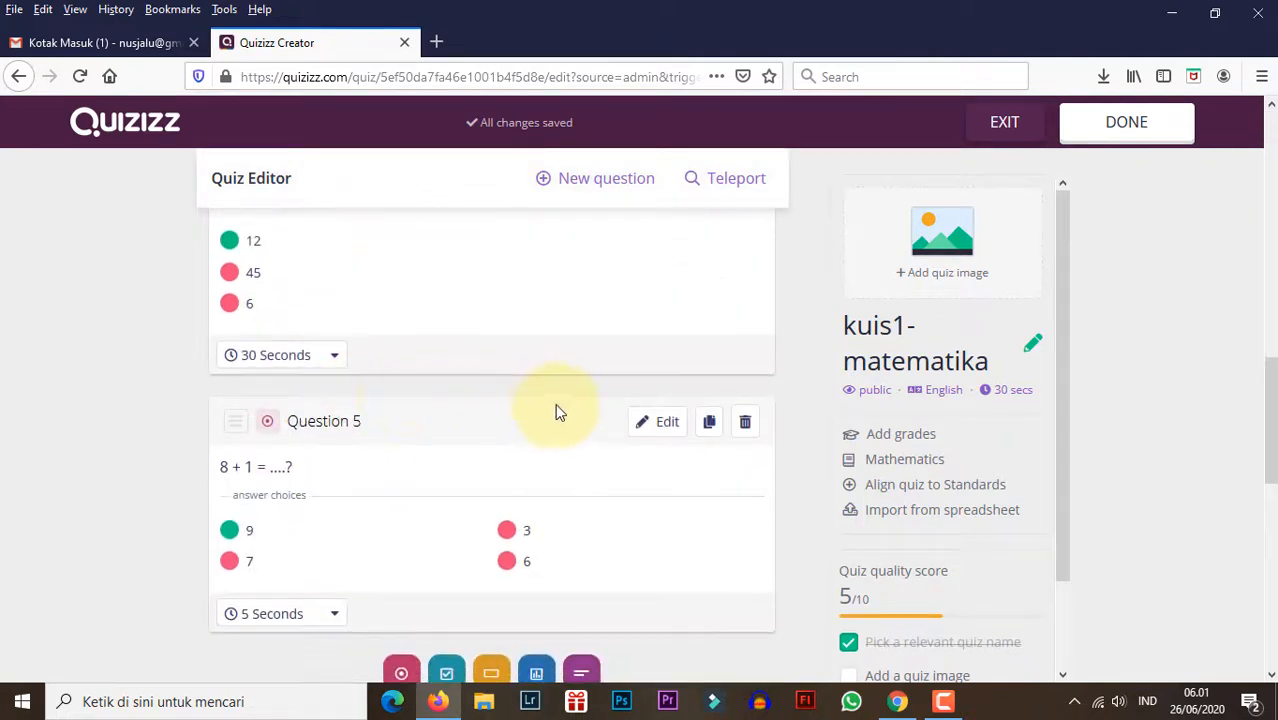
scroll(555, 403, "up", 10)
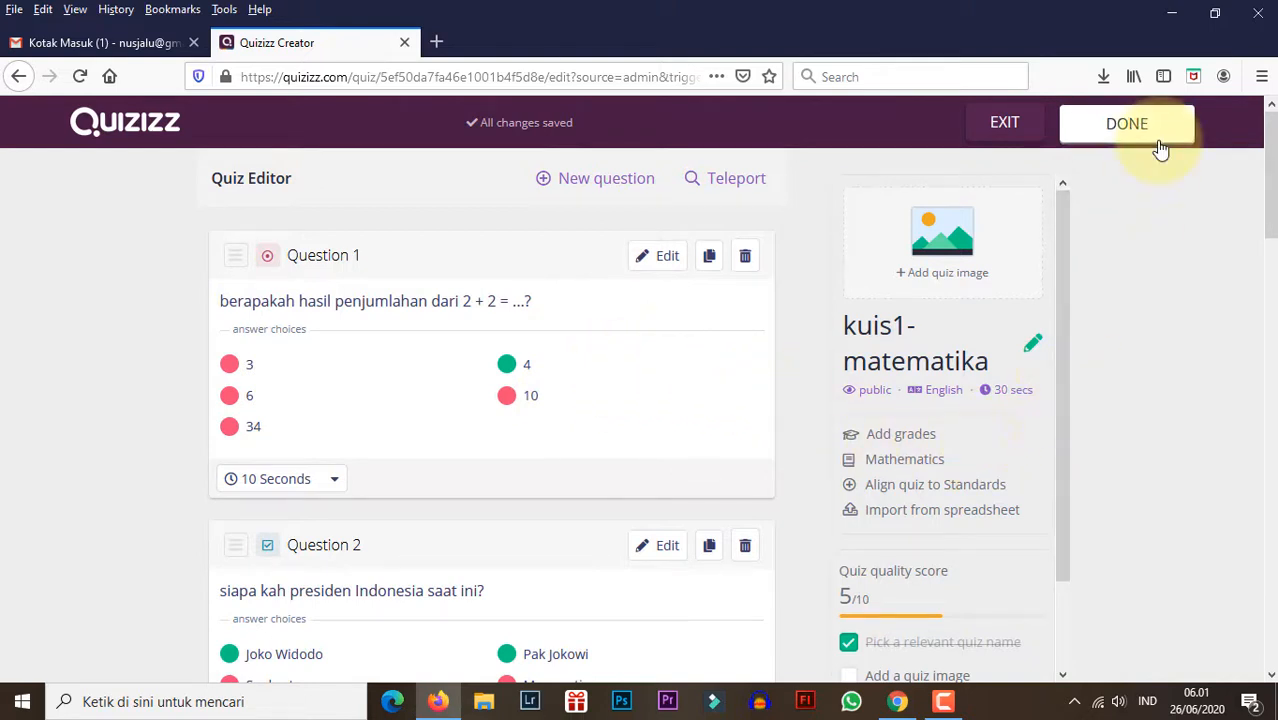
scroll(1035, 408, "down", 2)
scroll(1037, 410, "up", 2)
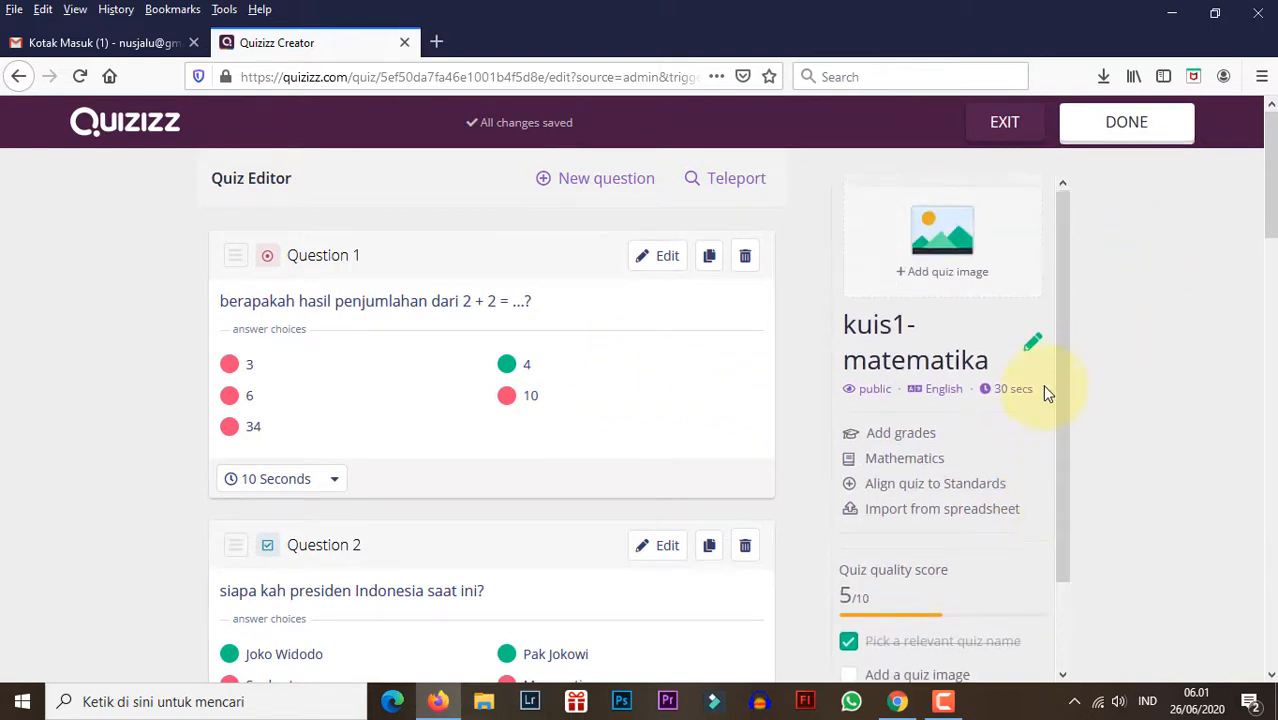
left_click(928, 272)
left_click(690, 318)
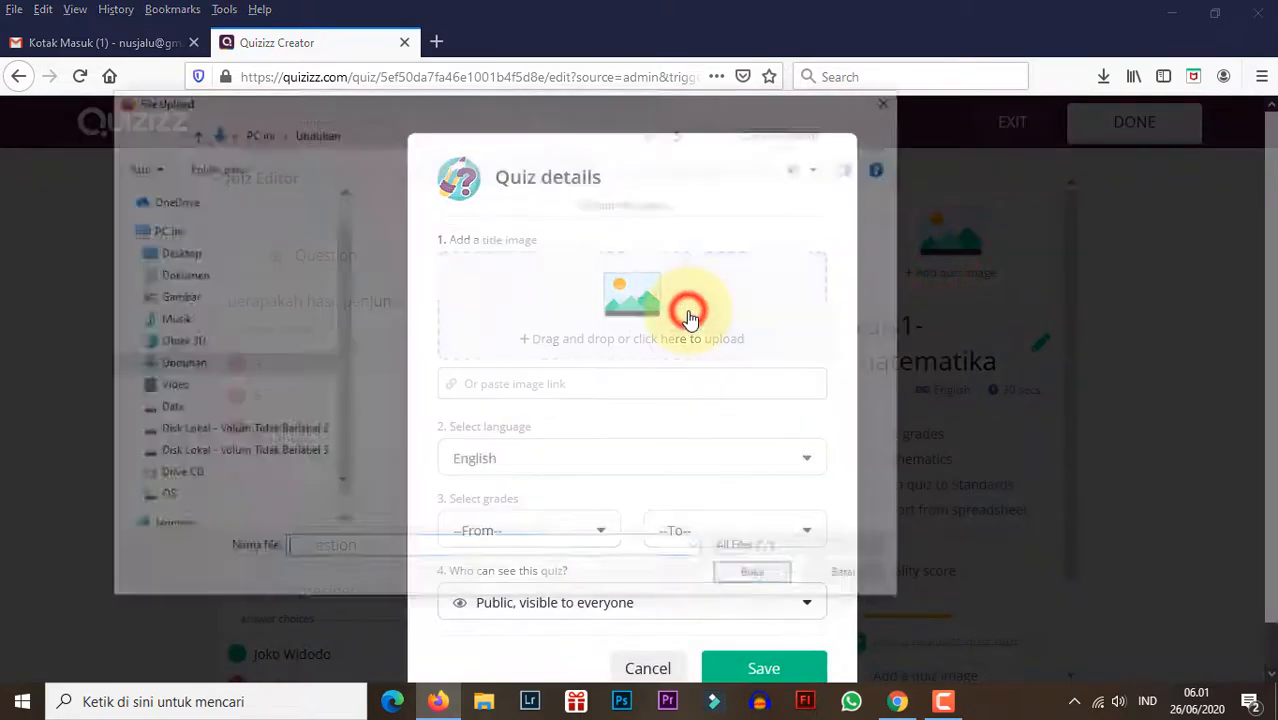
left_click(900, 93)
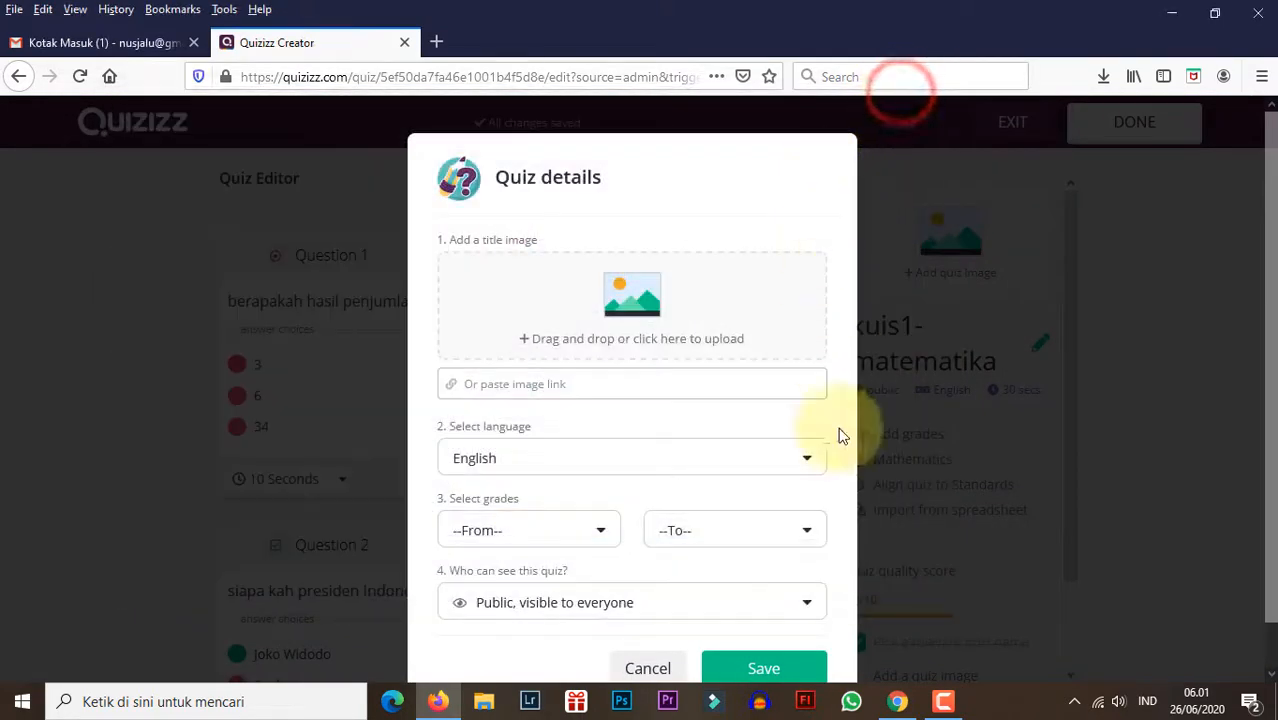
left_click(650, 669)
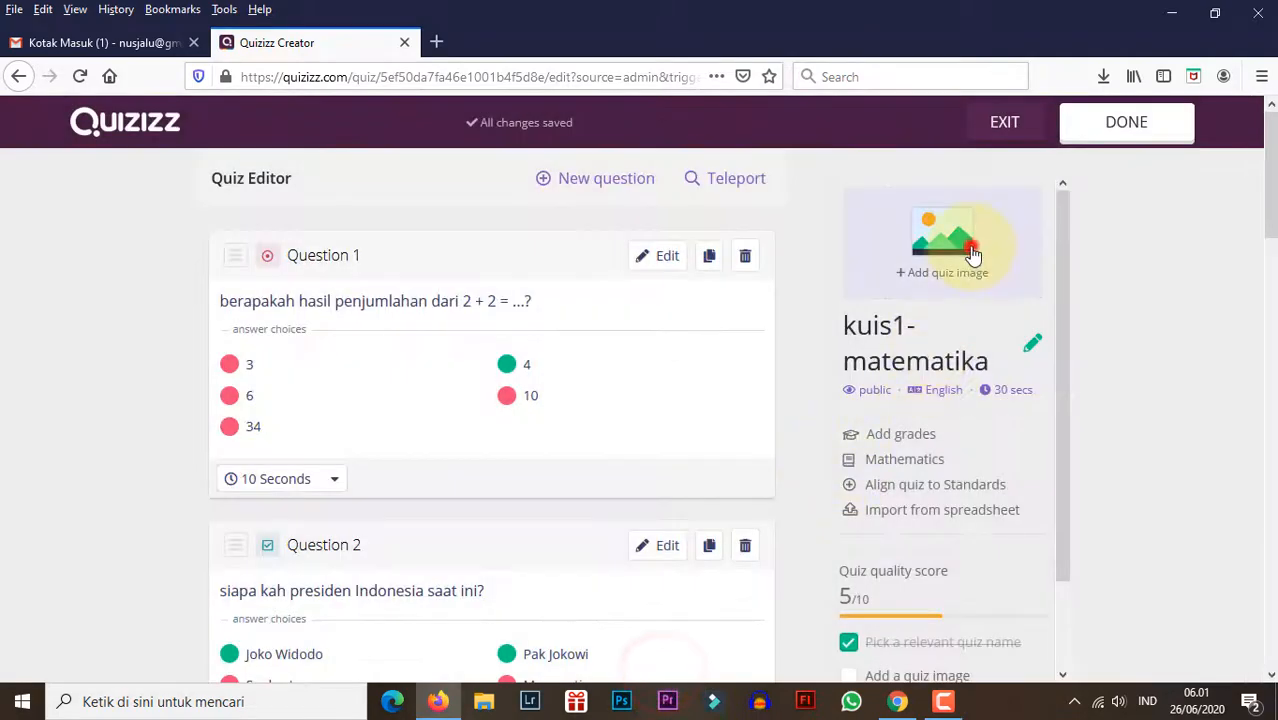
Upload jak.jpg from the Gambar folder as the quiz's title image in the quiz details
left_click(940, 258)
left_click(670, 302)
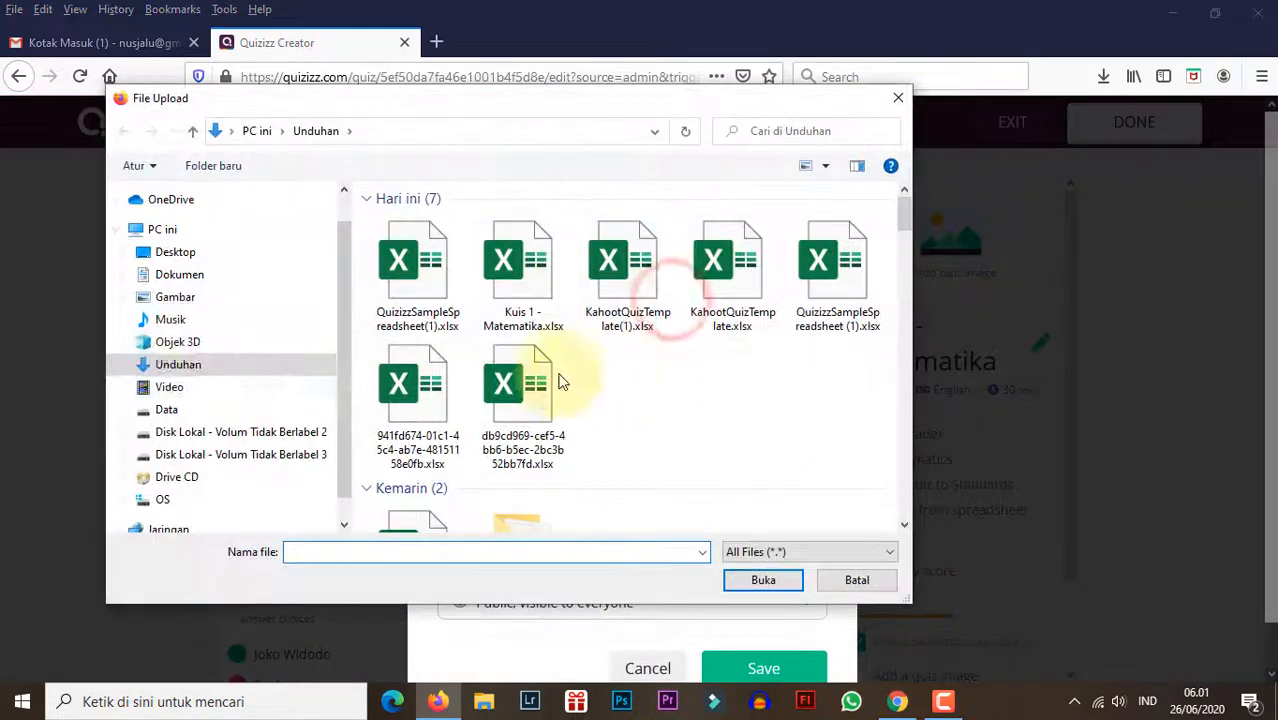
left_click(140, 298)
scroll(614, 437, "down", 5)
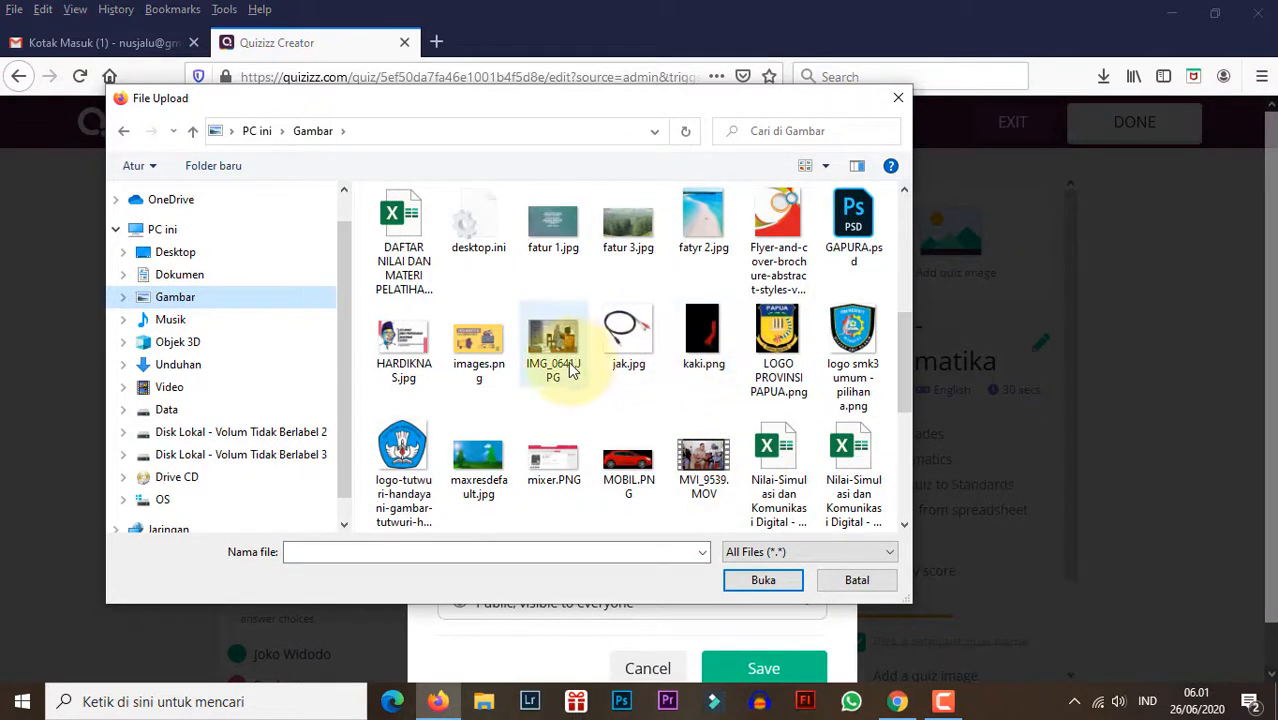
double_click(624, 328)
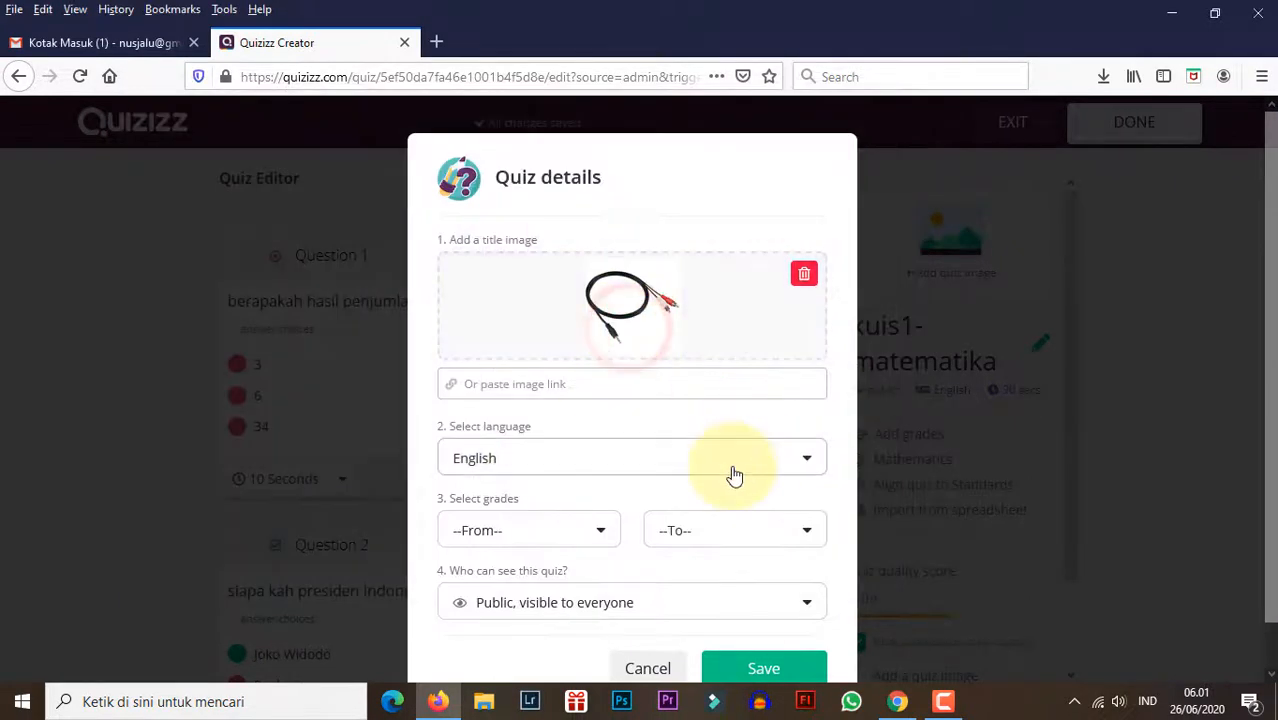
Look through the quiz language choices without changing the language, and open the choices for the starting grade
left_click(533, 462)
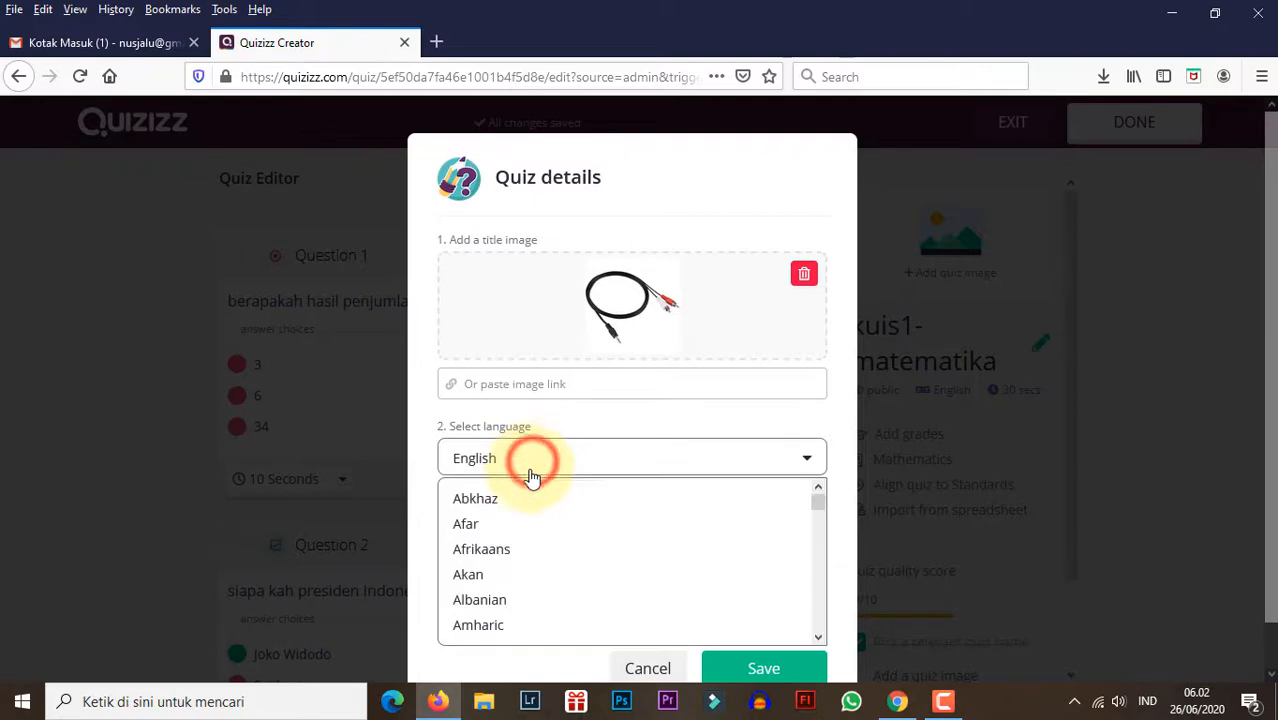
left_click(635, 424)
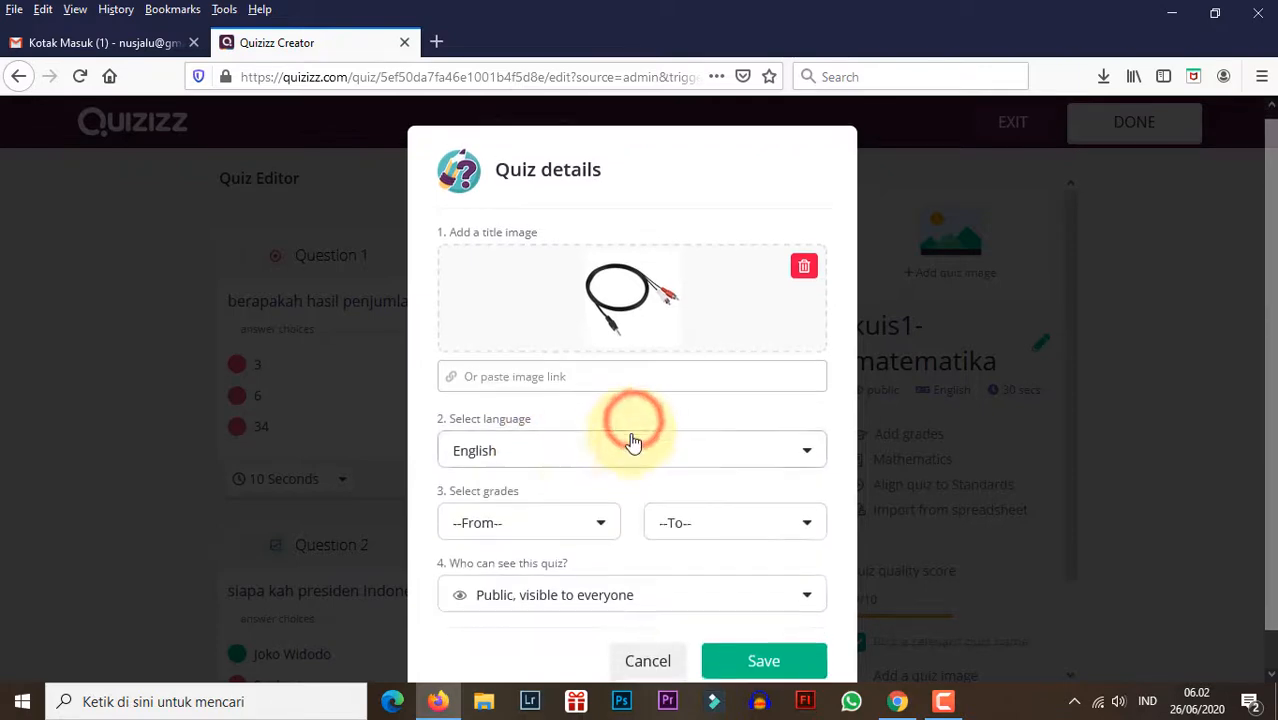
scroll(625, 450, "down", 1)
left_click(603, 488)
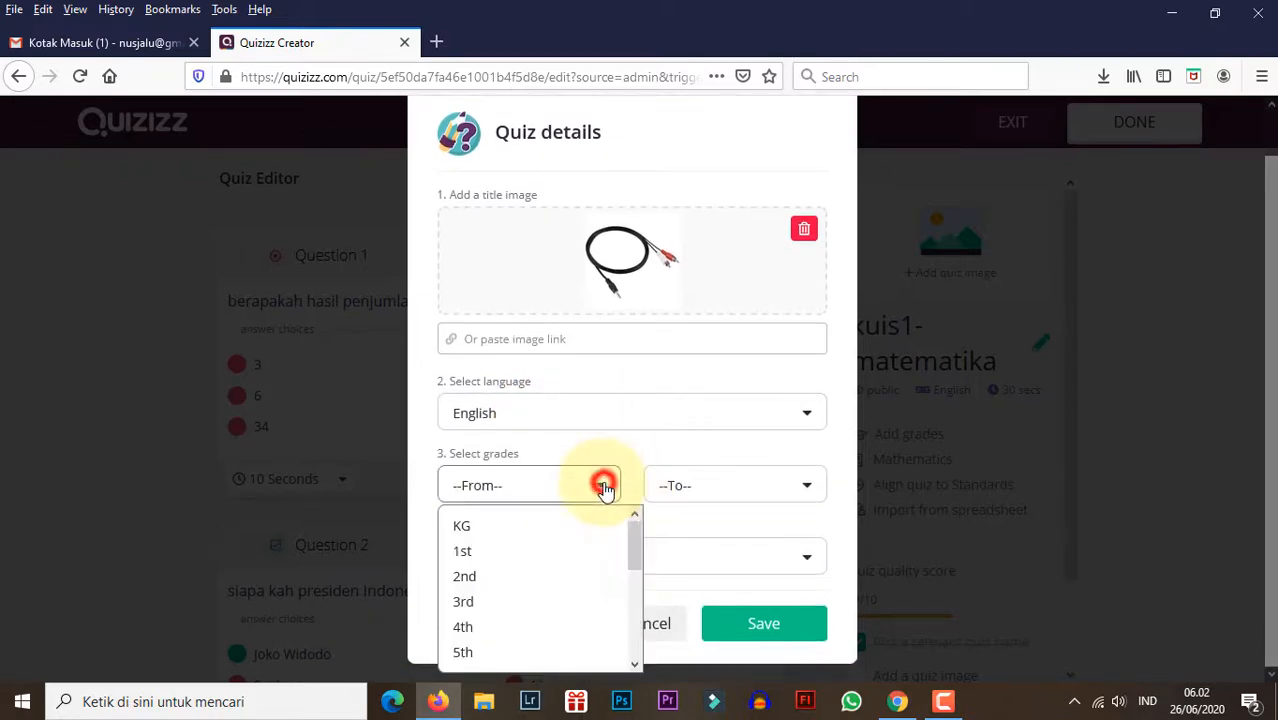
Set the quiz's grade range to 3rd, save the quiz details and finish editing the quiz
scroll(596, 523, "down", 3)
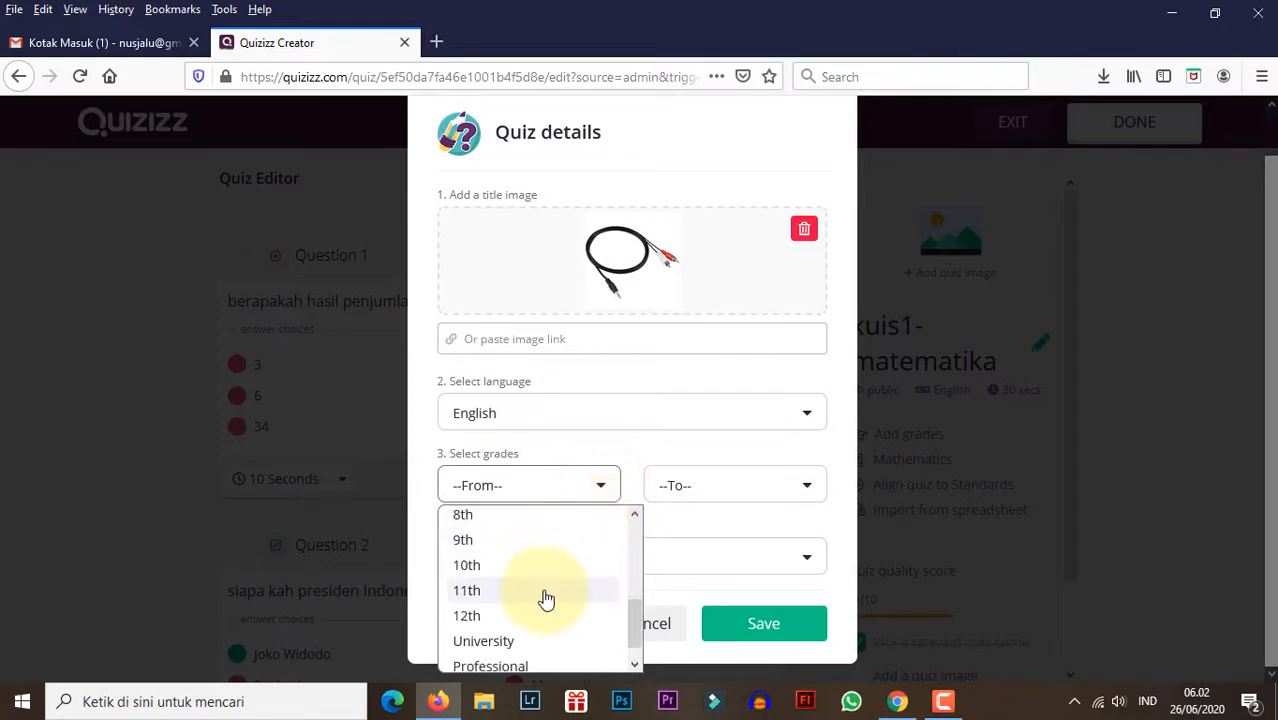
scroll(540, 570, "up", 3)
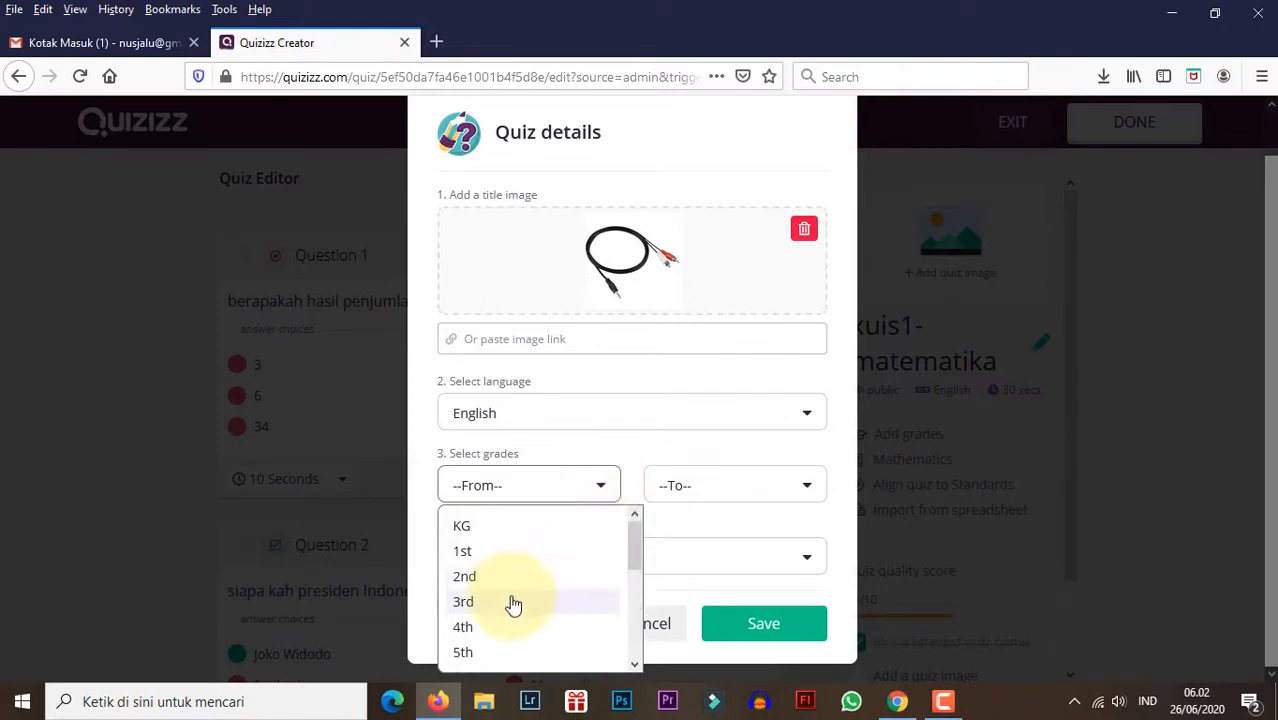
left_click(511, 600)
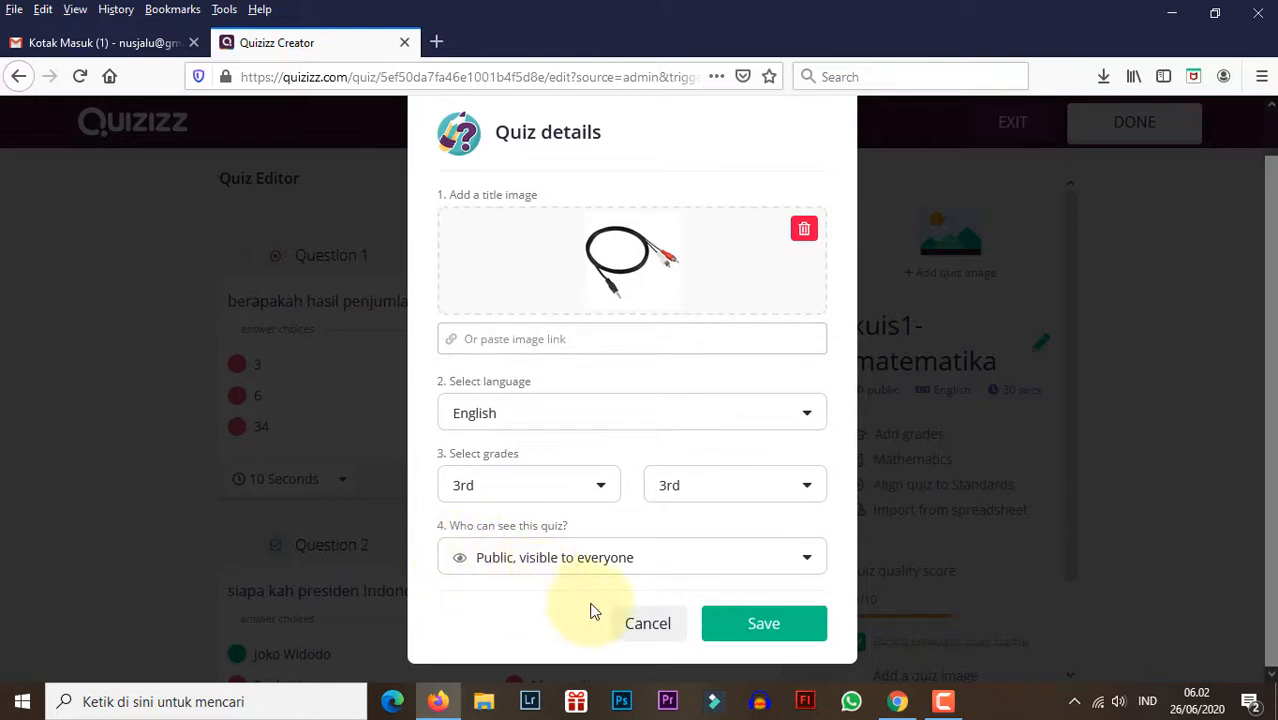
left_click(761, 640)
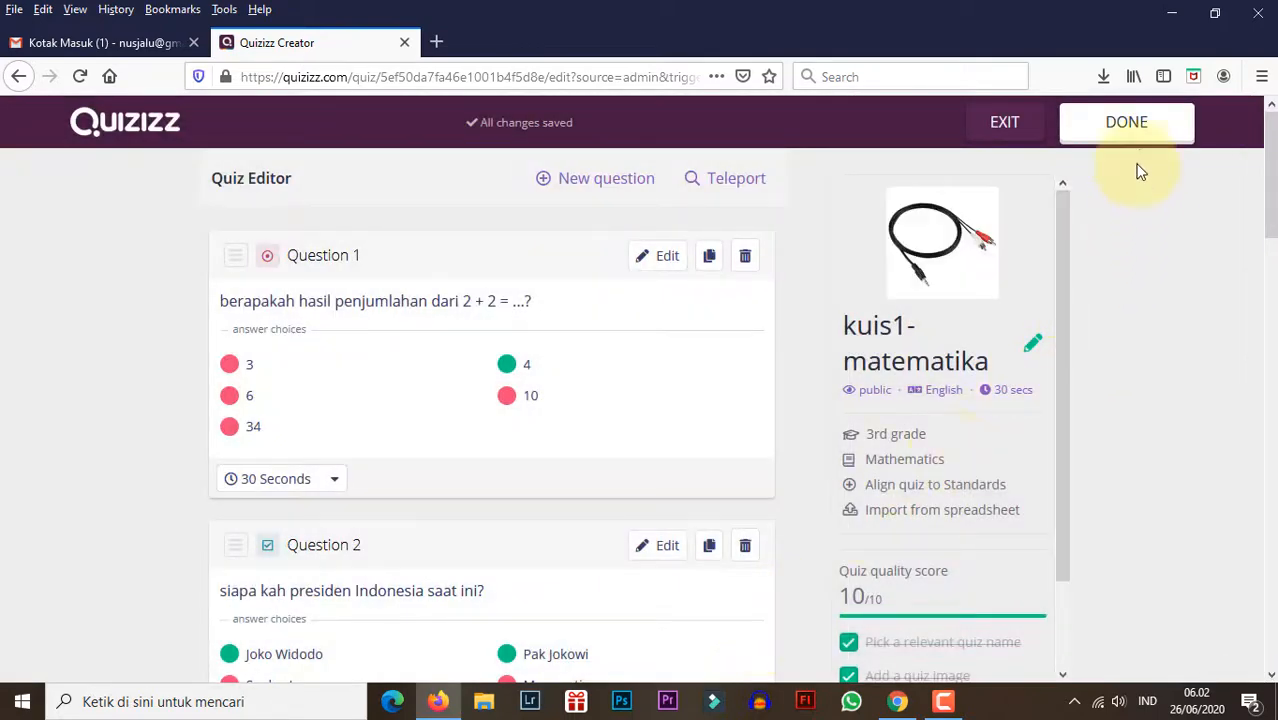
left_click(1140, 138)
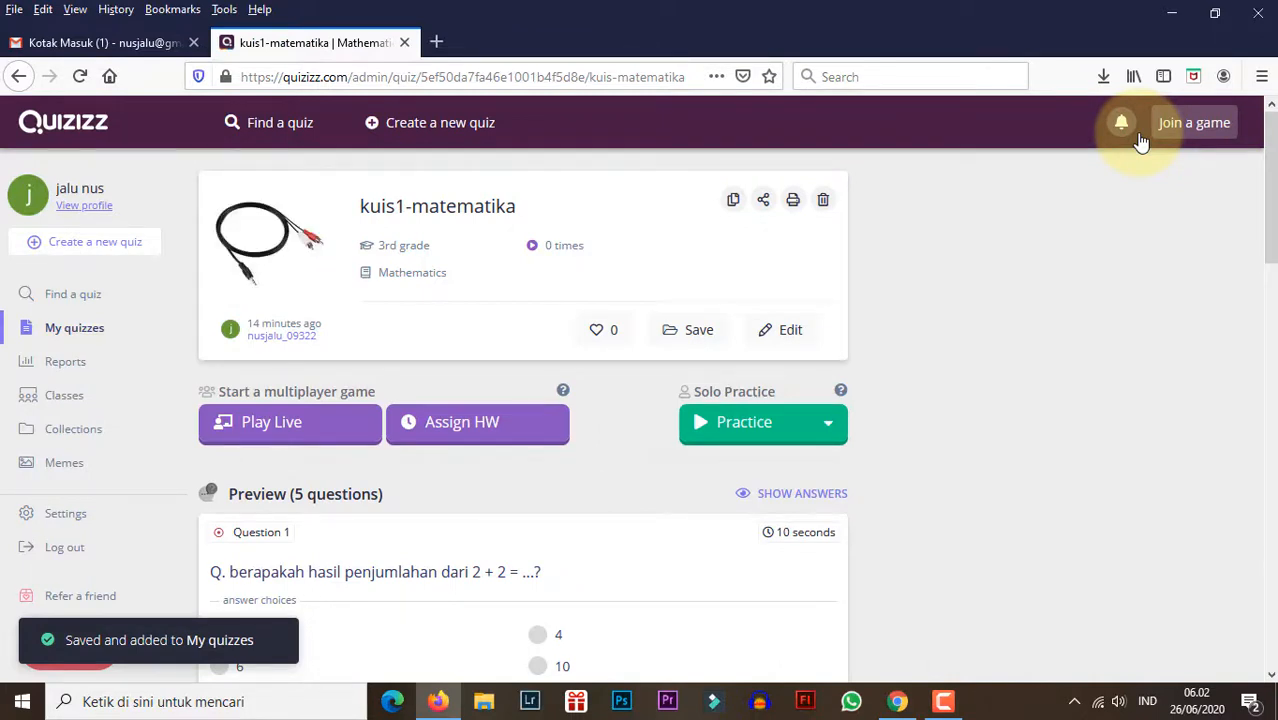
Reopen kuis1-matematika from the account's own quizzes for editing
left_click(62, 122)
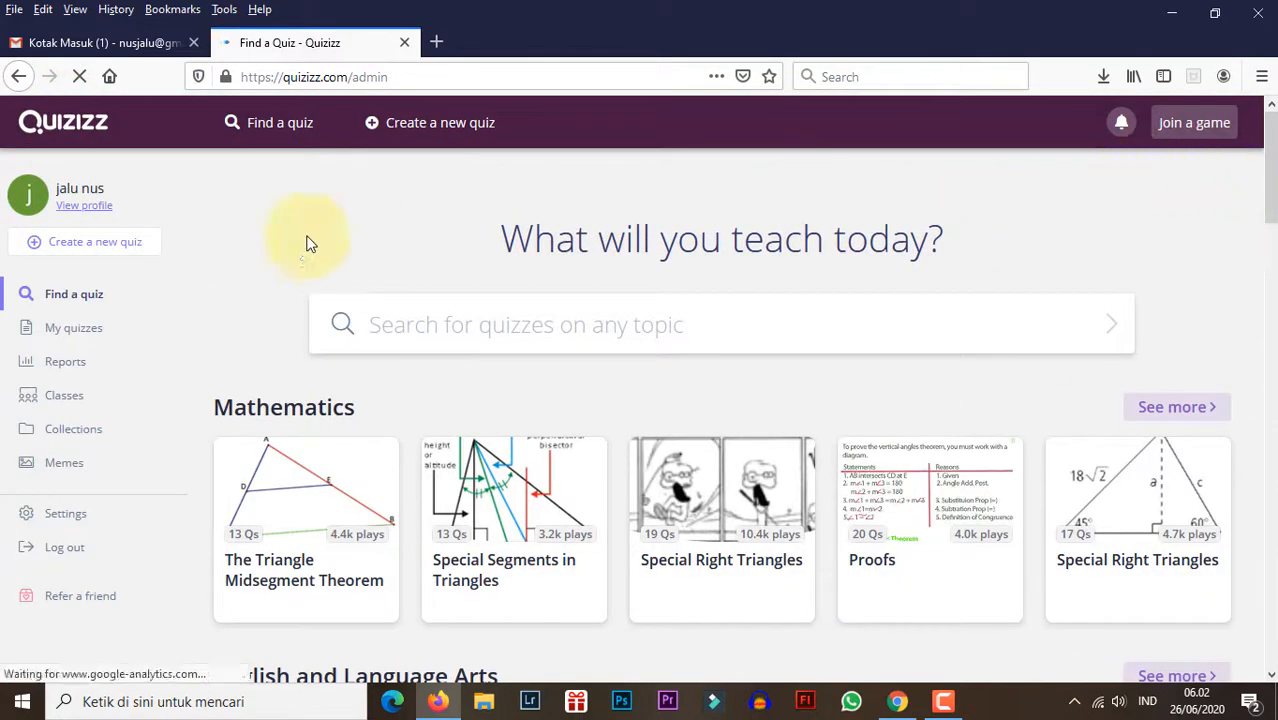
left_click(70, 327)
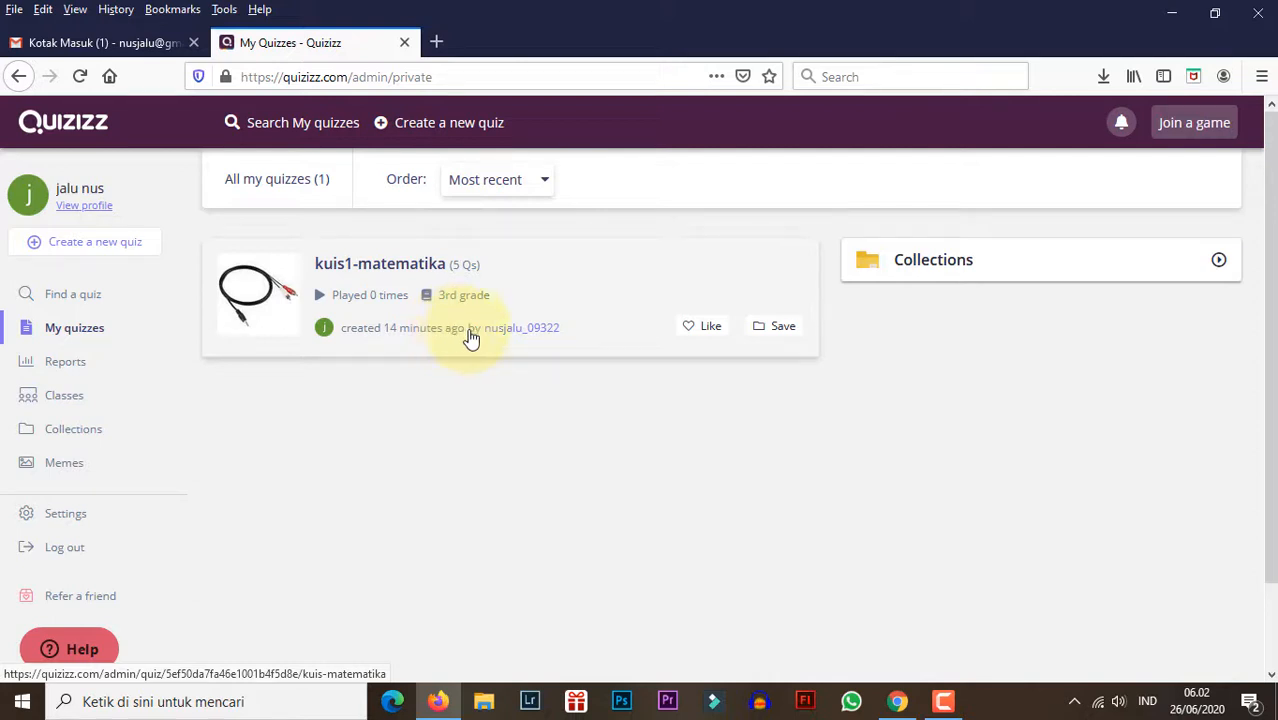
left_click(562, 289)
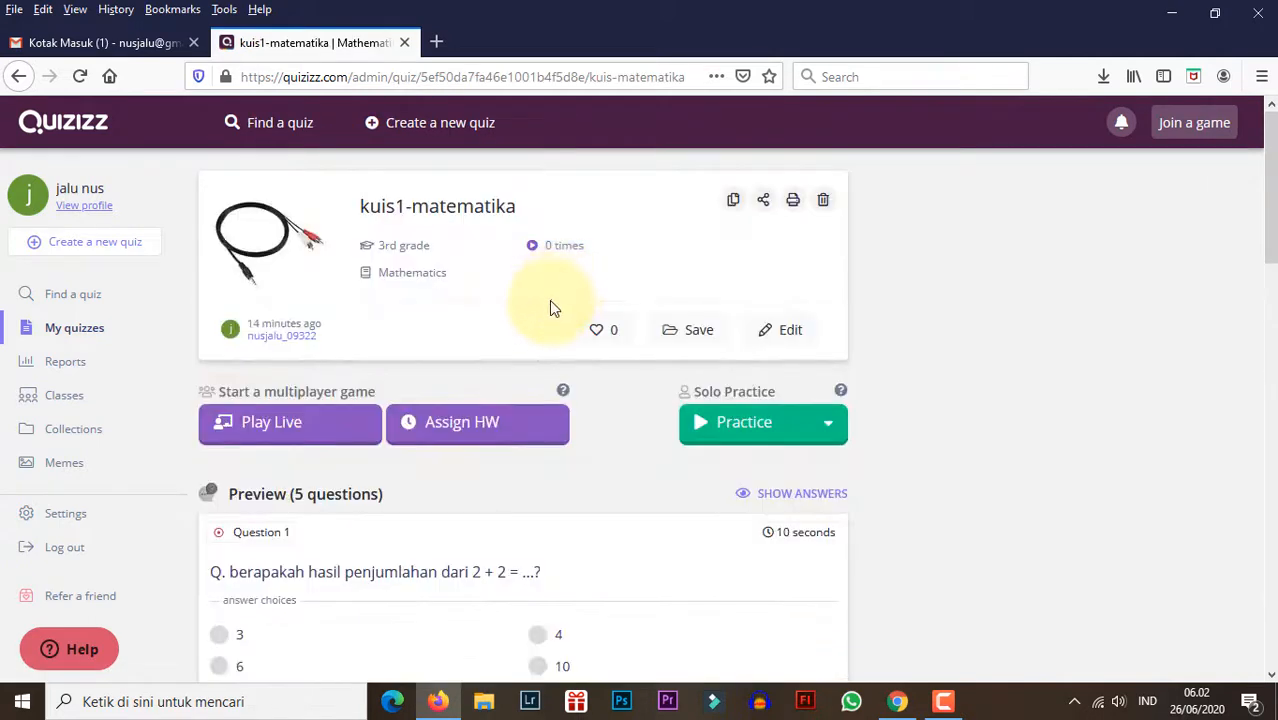
left_click(786, 343)
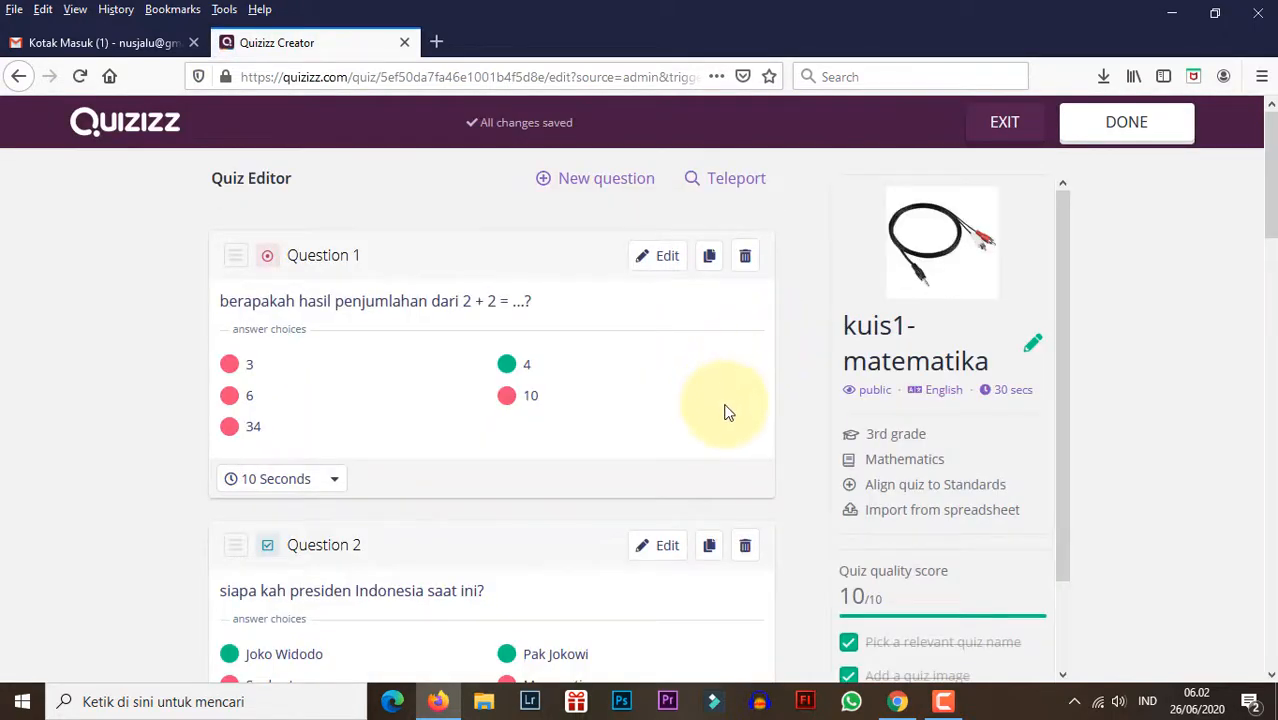
Search for "matematika" with Teleport and preview the 8th grade quiz named "matematika"
scroll(738, 250, "down", 2)
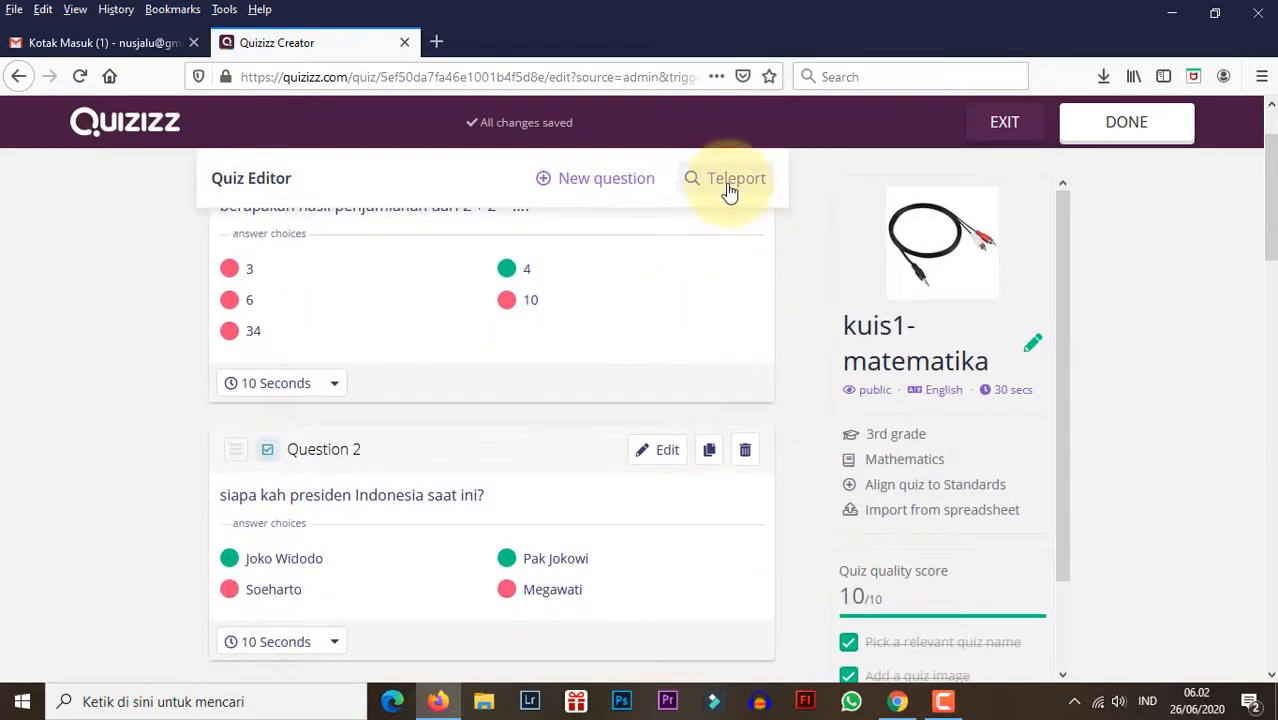
left_click(729, 185)
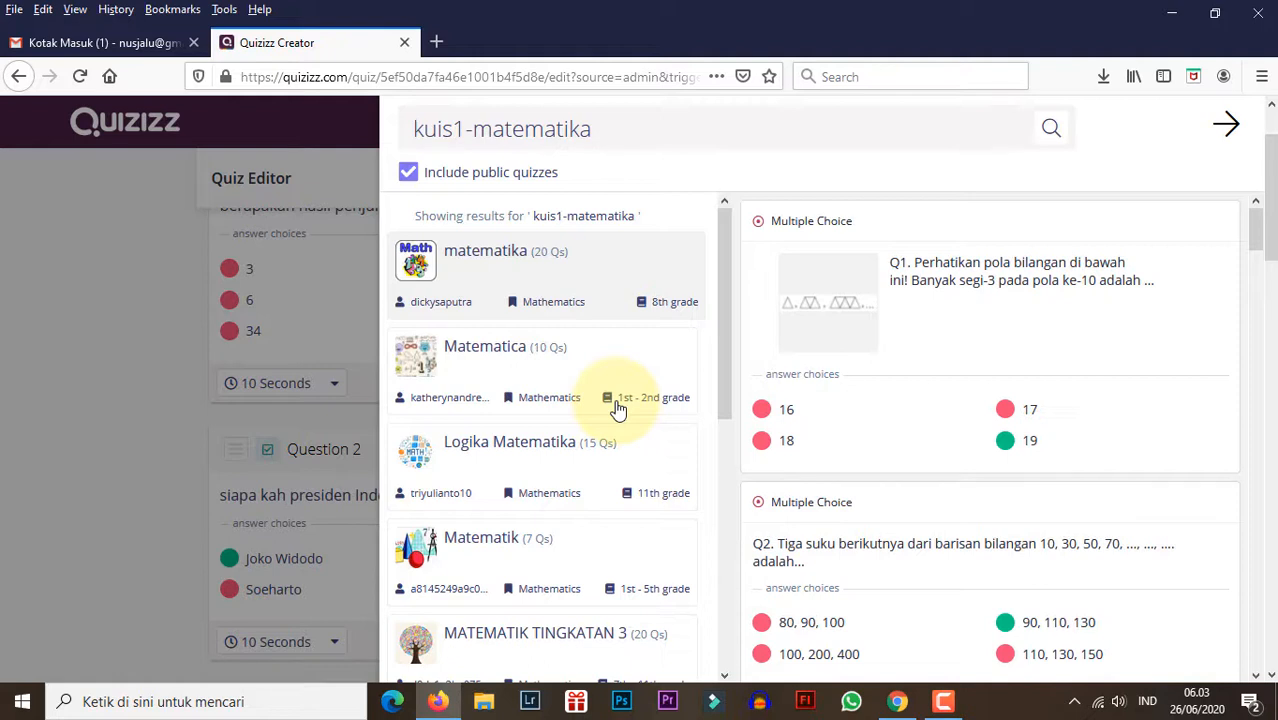
triple_click(700, 136)
type("matematr")
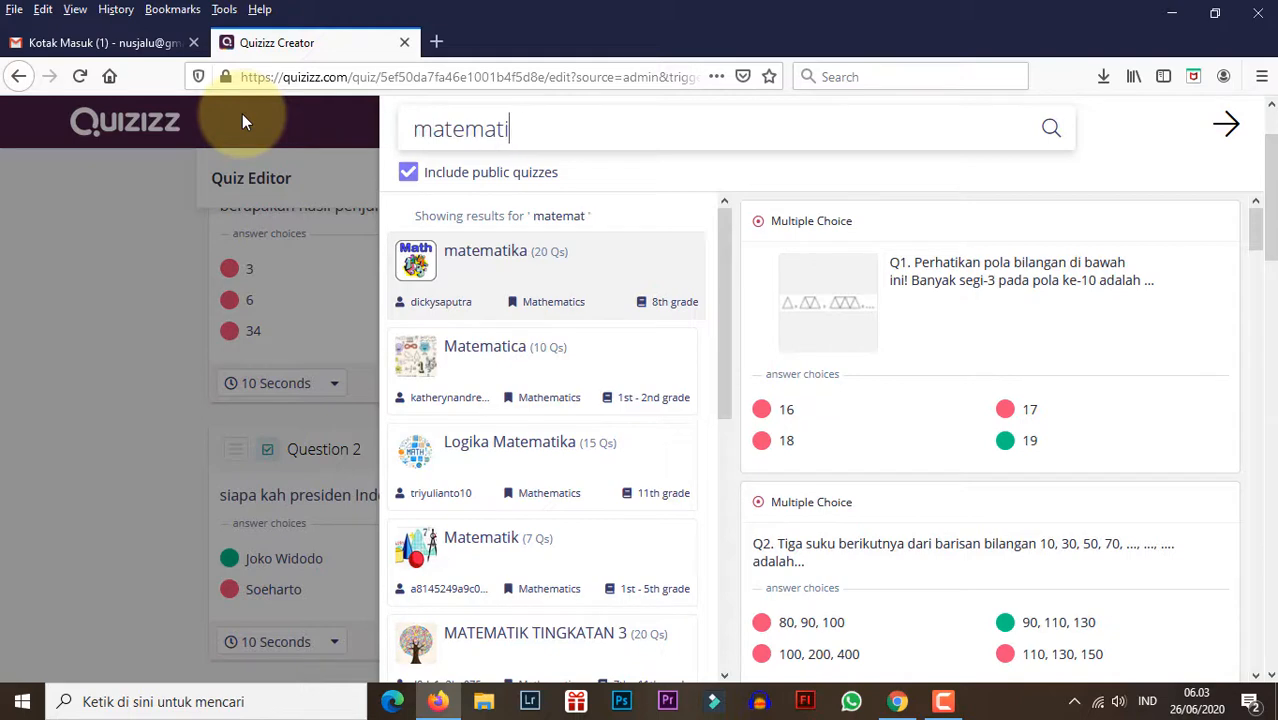
left_click(1051, 131)
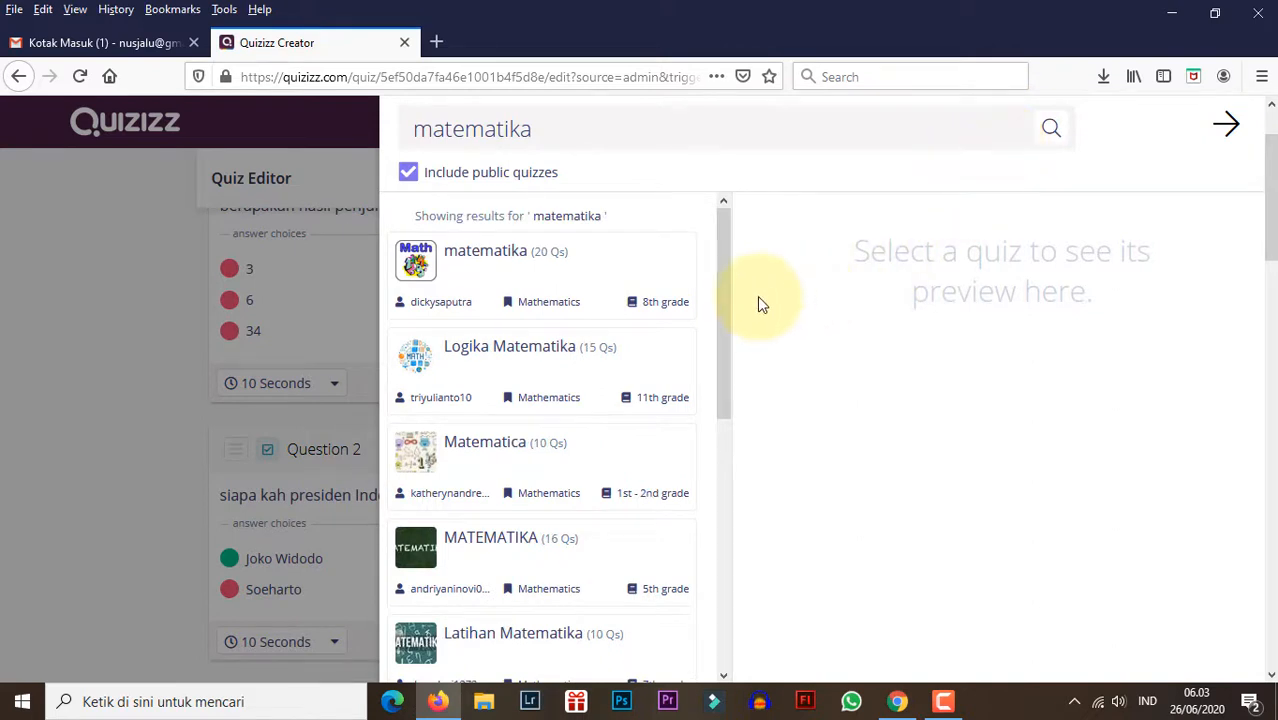
left_click(567, 274)
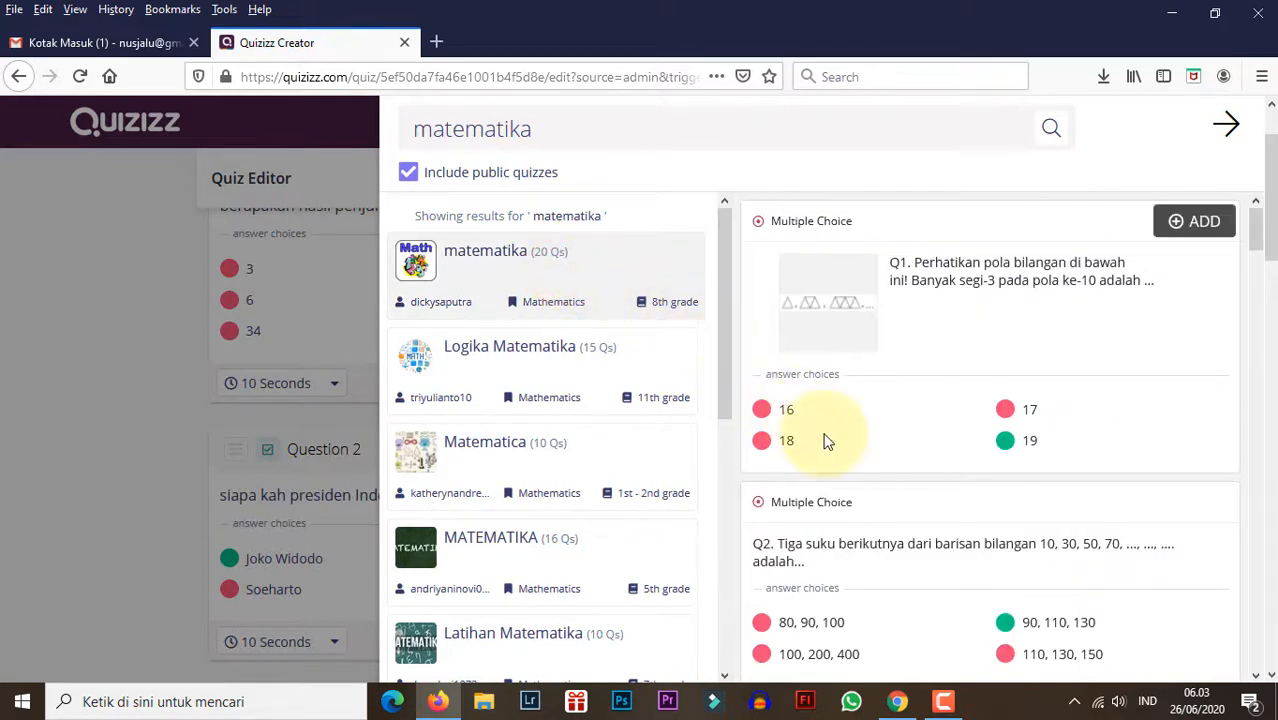
Add Q2 about the next three terms of 10, 30, 50, 70 to the quiz and leave Teleport
scroll(826, 444, "down", 2)
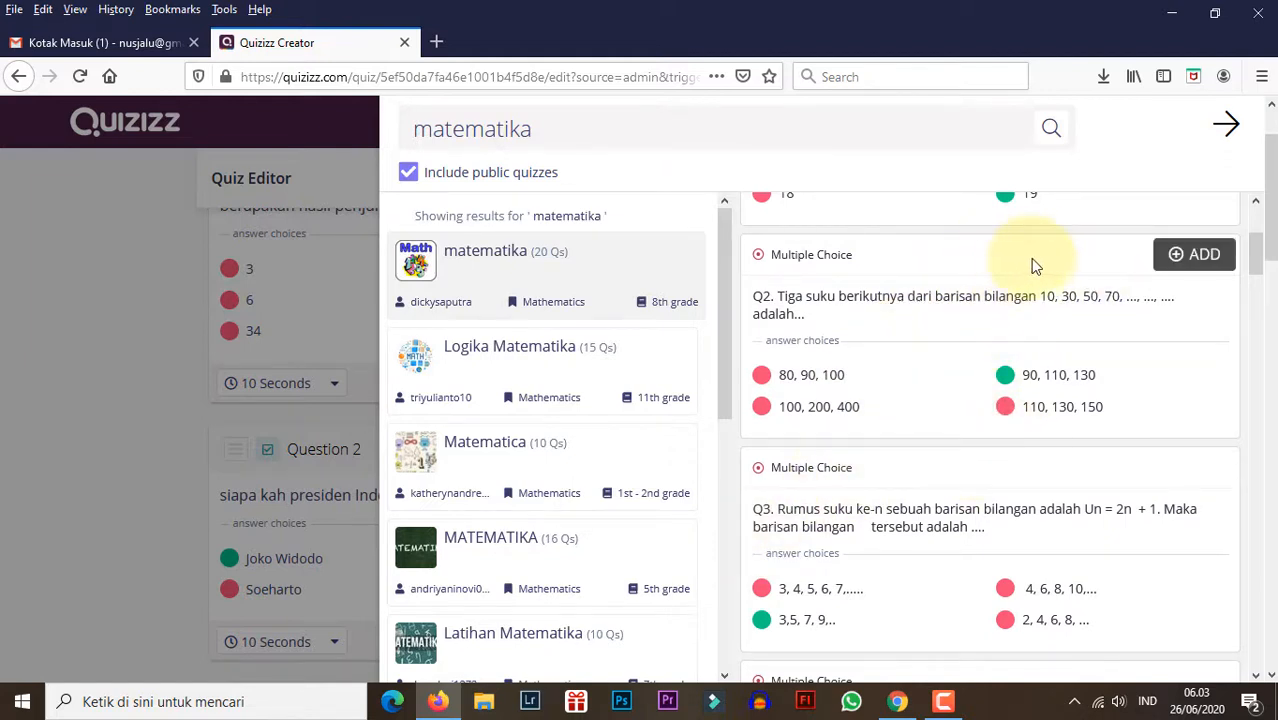
left_click(1188, 256)
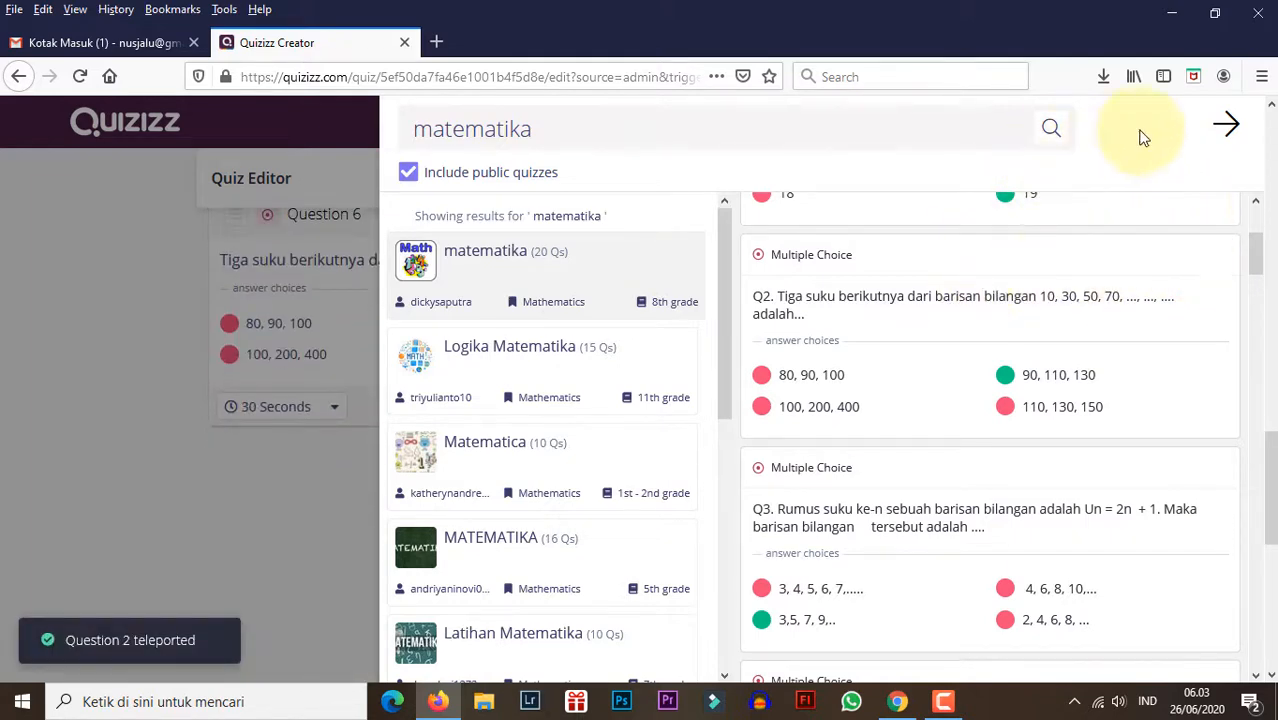
left_click(1226, 127)
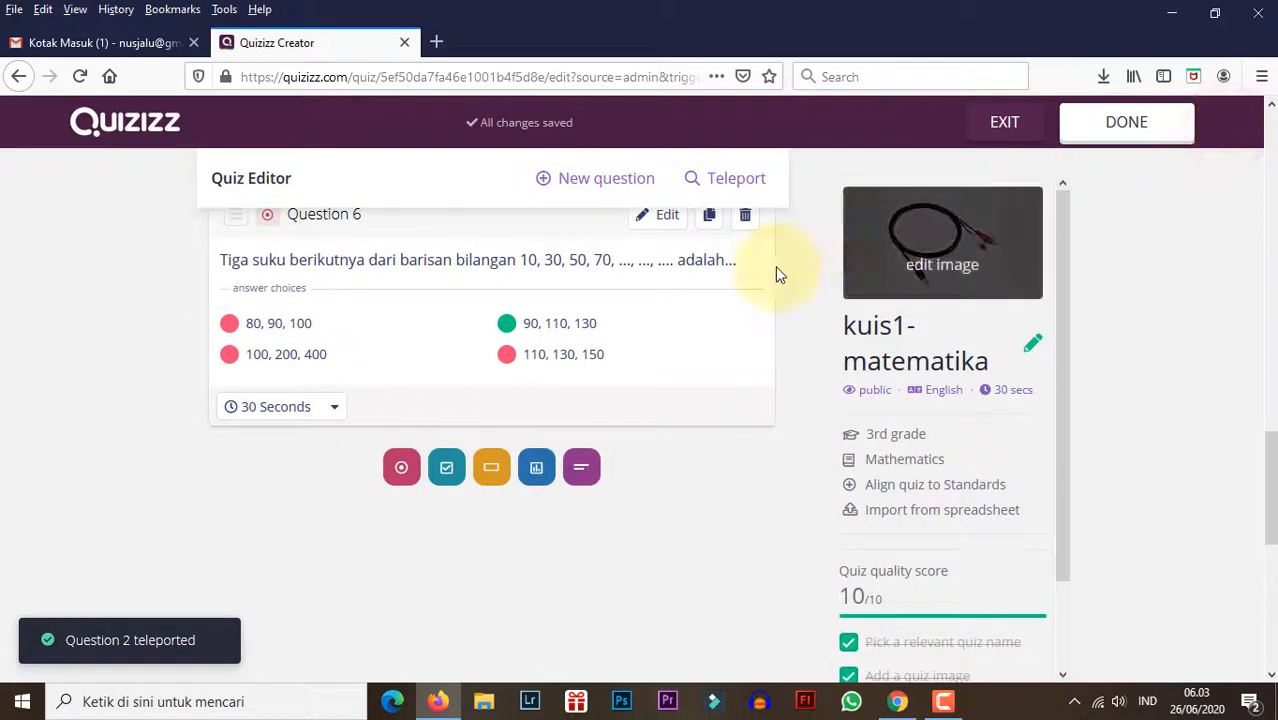
Review the quiz's questions from the last one back to Question 1 and finish editing
scroll(430, 375, "up", 2)
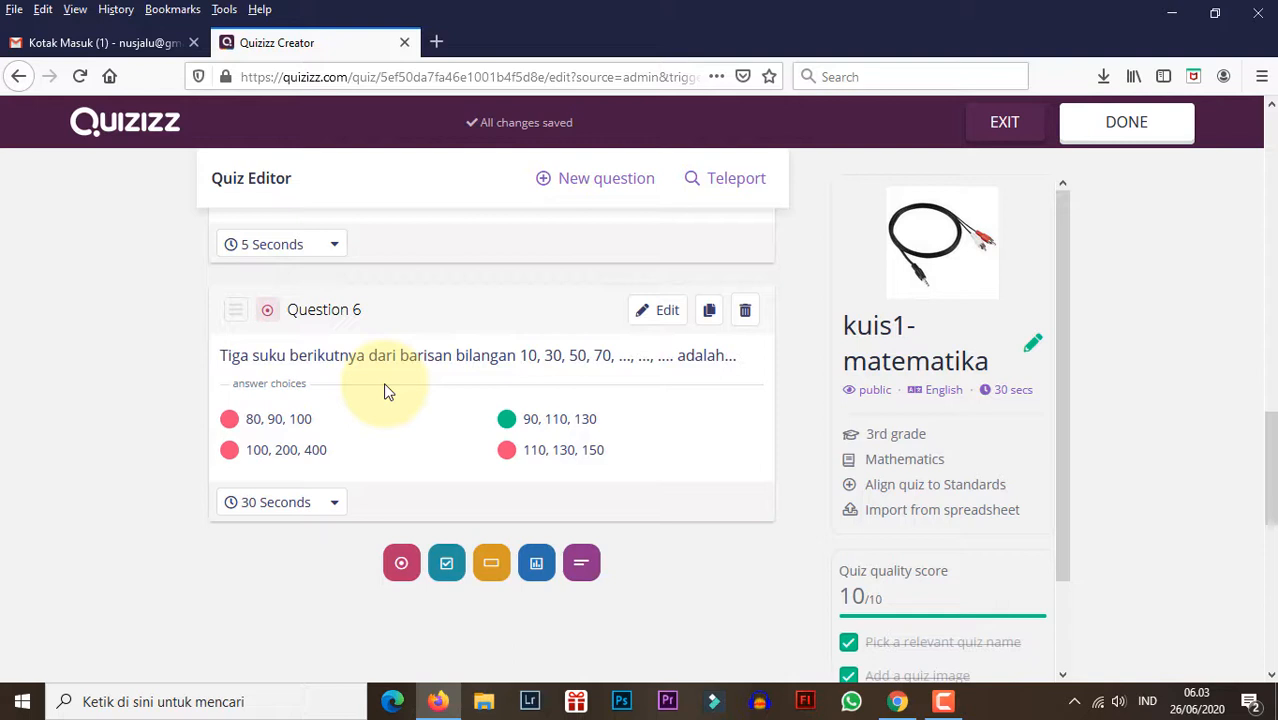
scroll(388, 392, "up", 4)
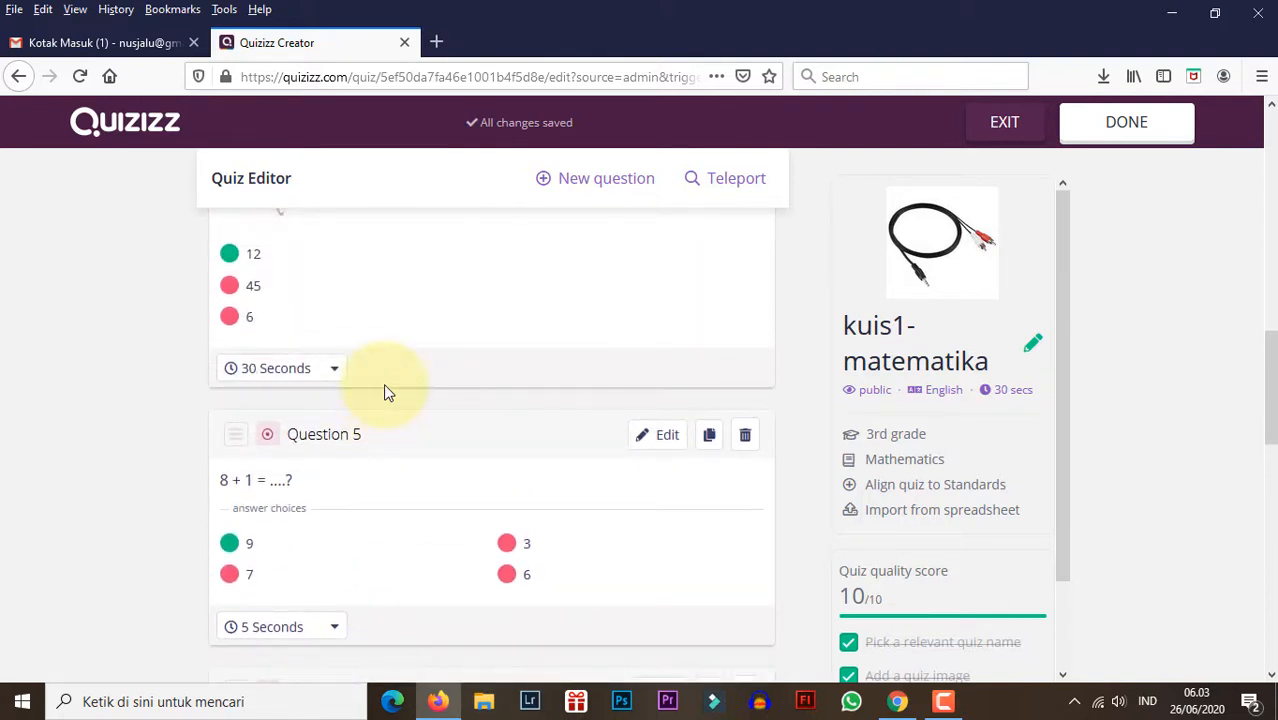
scroll(386, 391, "up", 8)
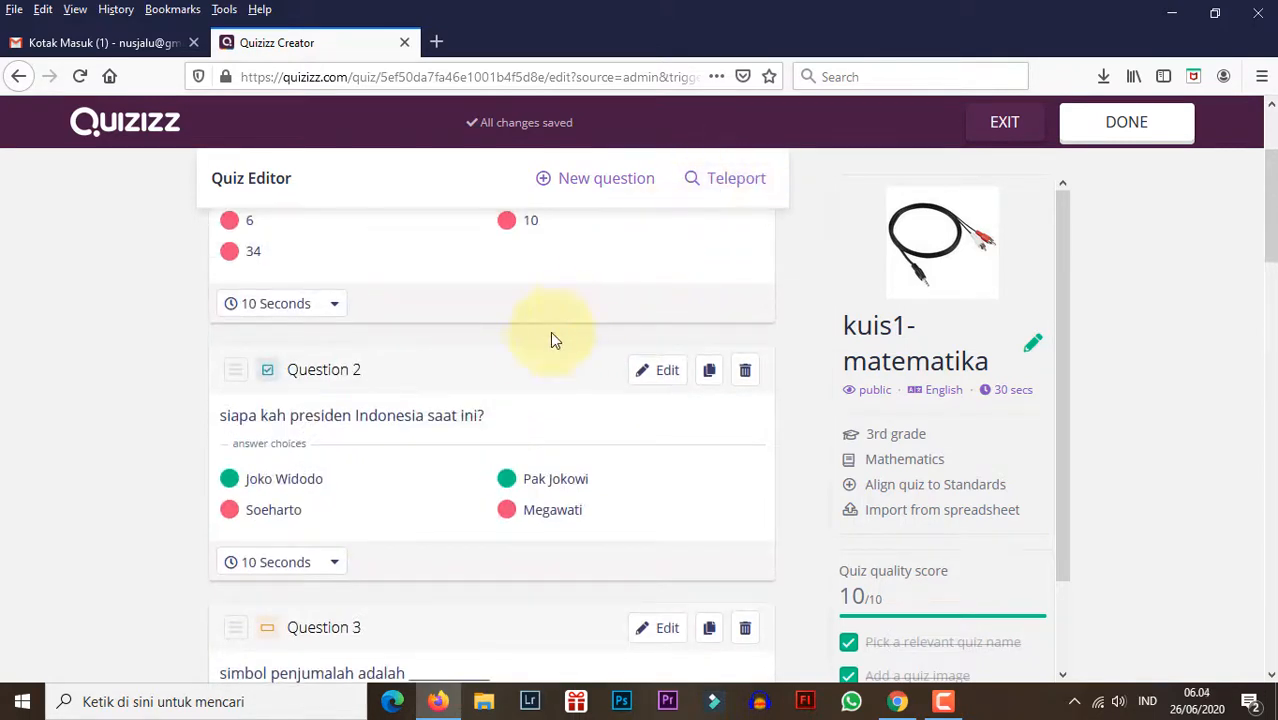
scroll(538, 355, "up", 3)
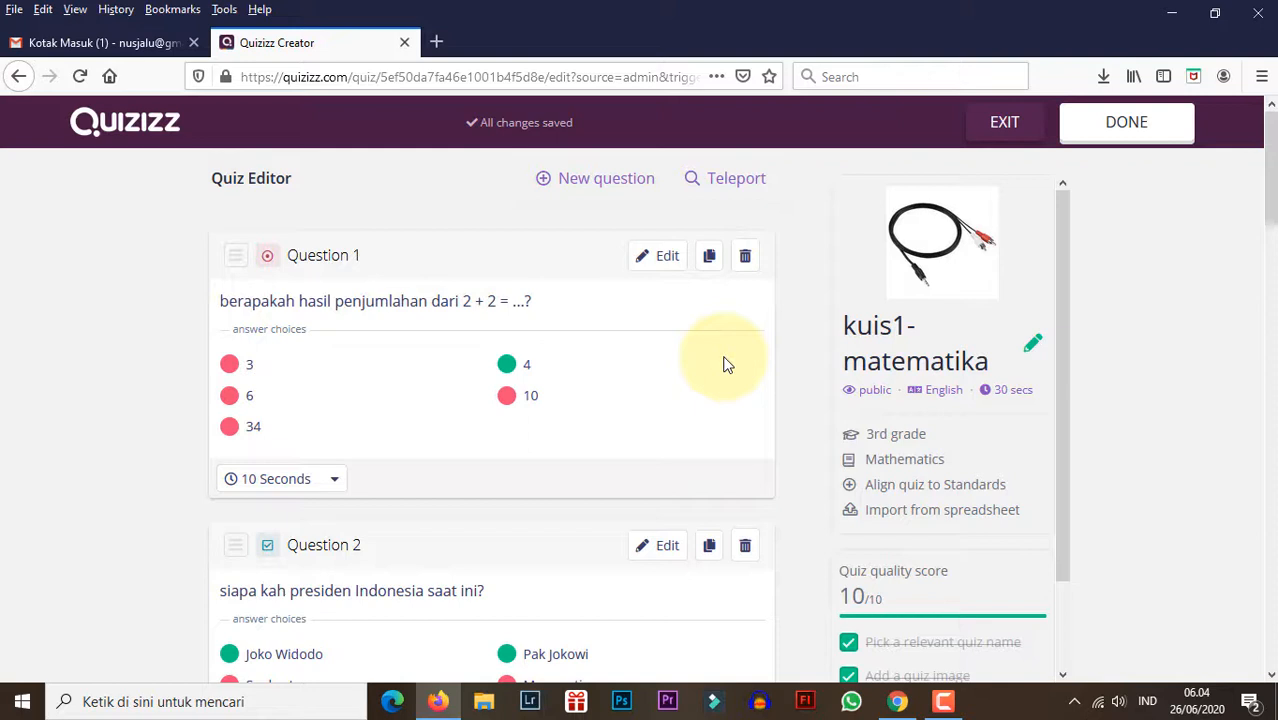
left_click(1133, 125)
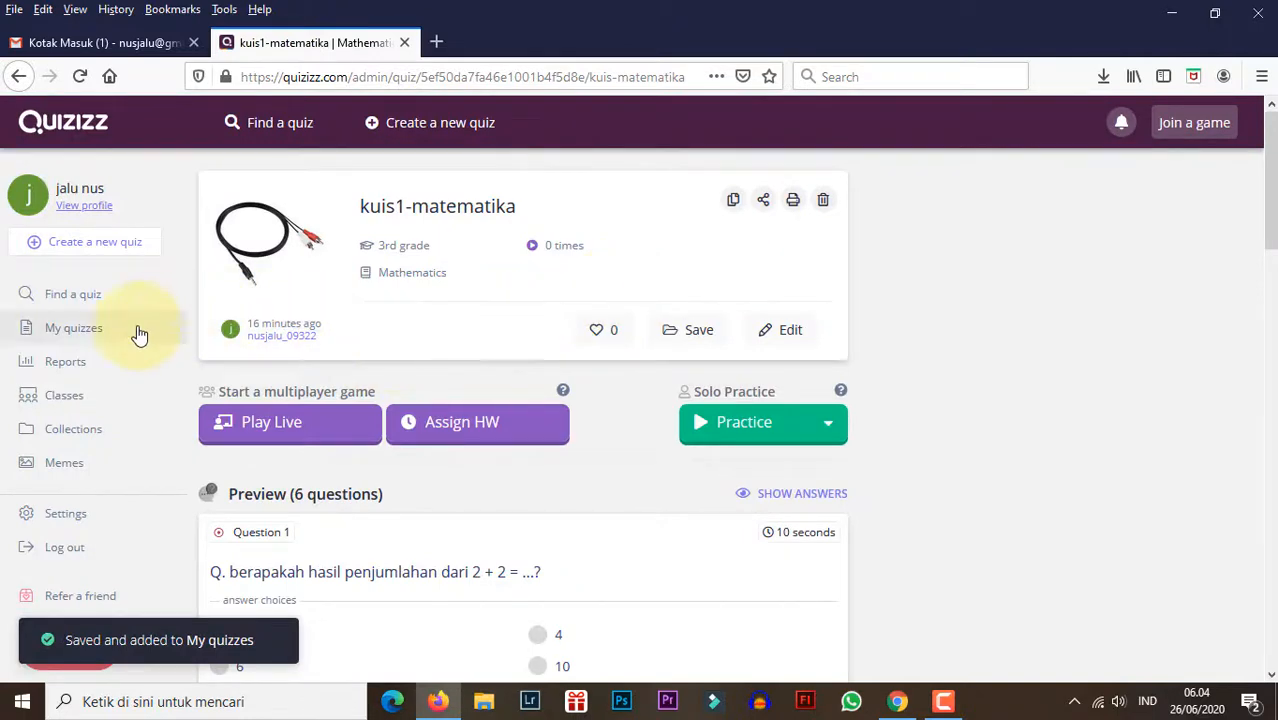
Open kuis1-matematika from the account's own quizzes and look through its question preview
left_click(103, 333)
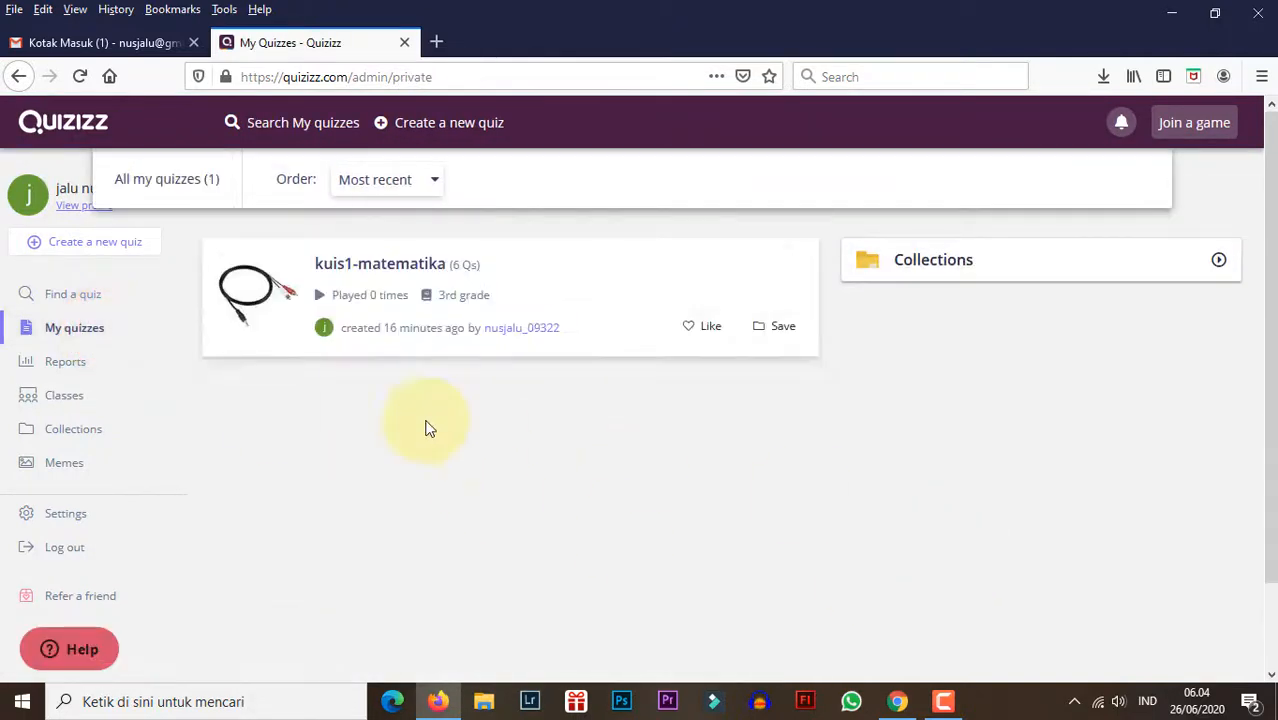
left_click(581, 286)
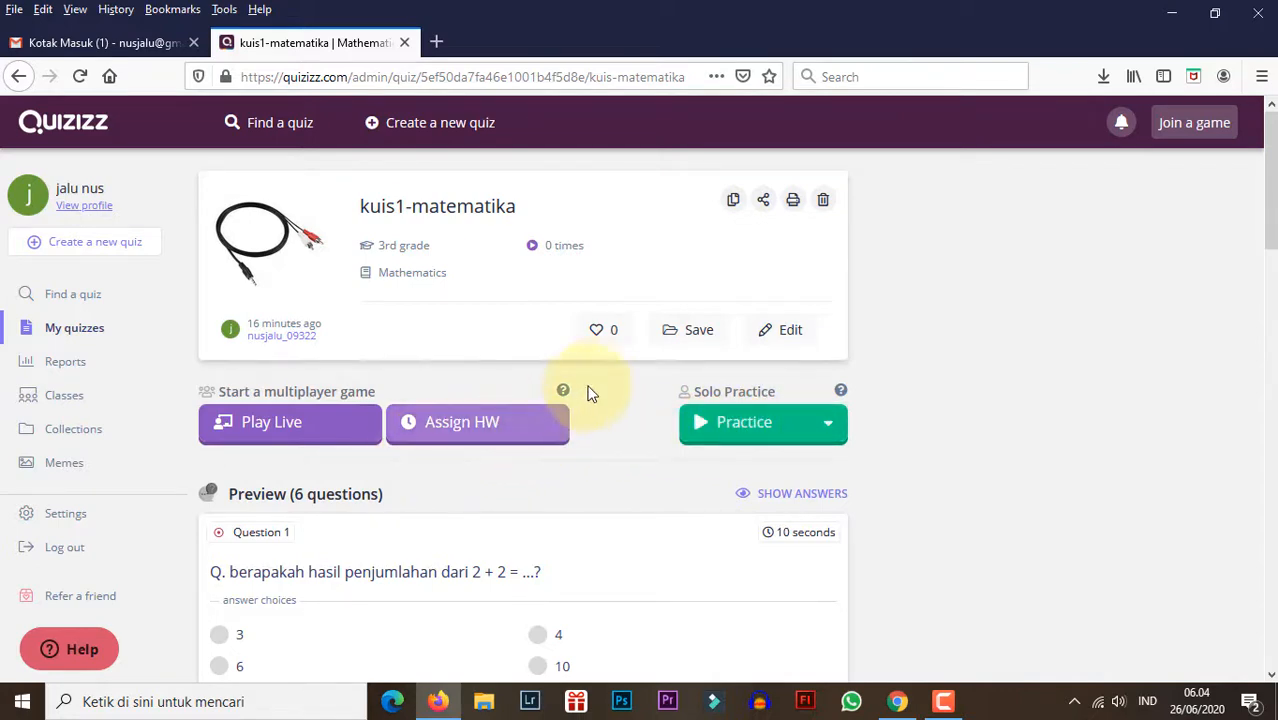
scroll(599, 374, "down", 5)
scroll(602, 380, "up", 1)
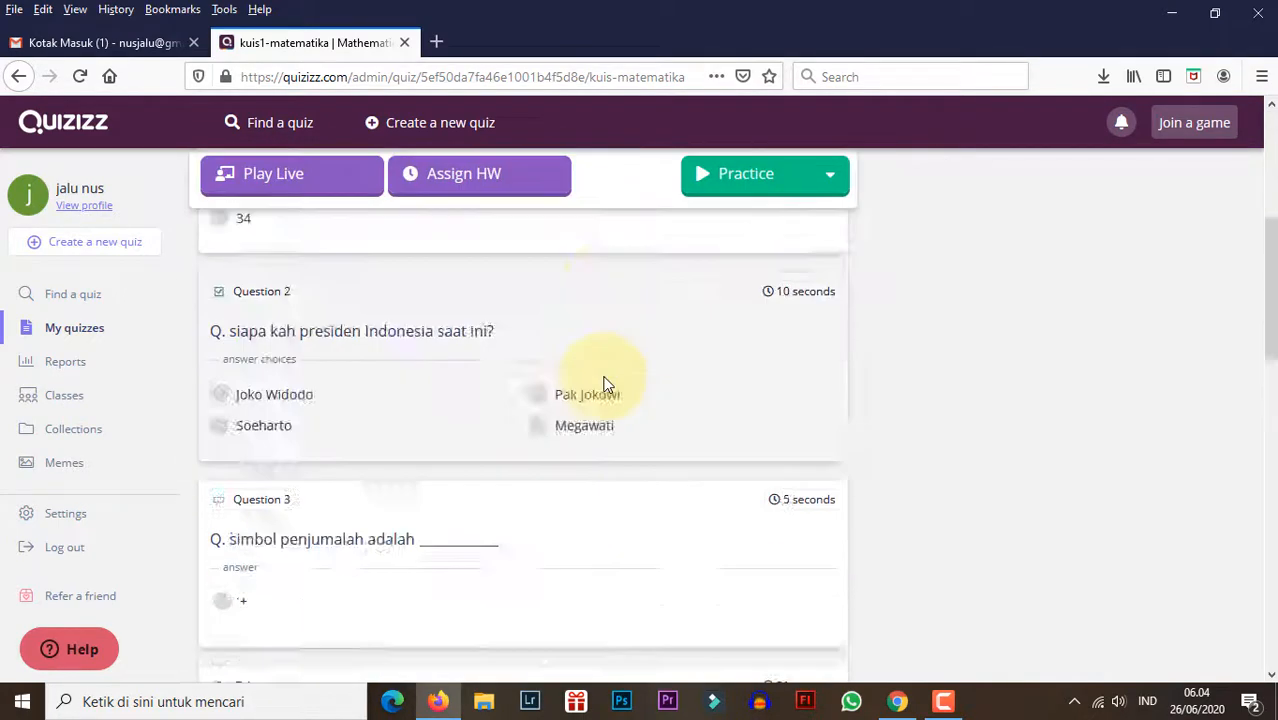
scroll(602, 380, "down", 5)
scroll(602, 380, "up", 10)
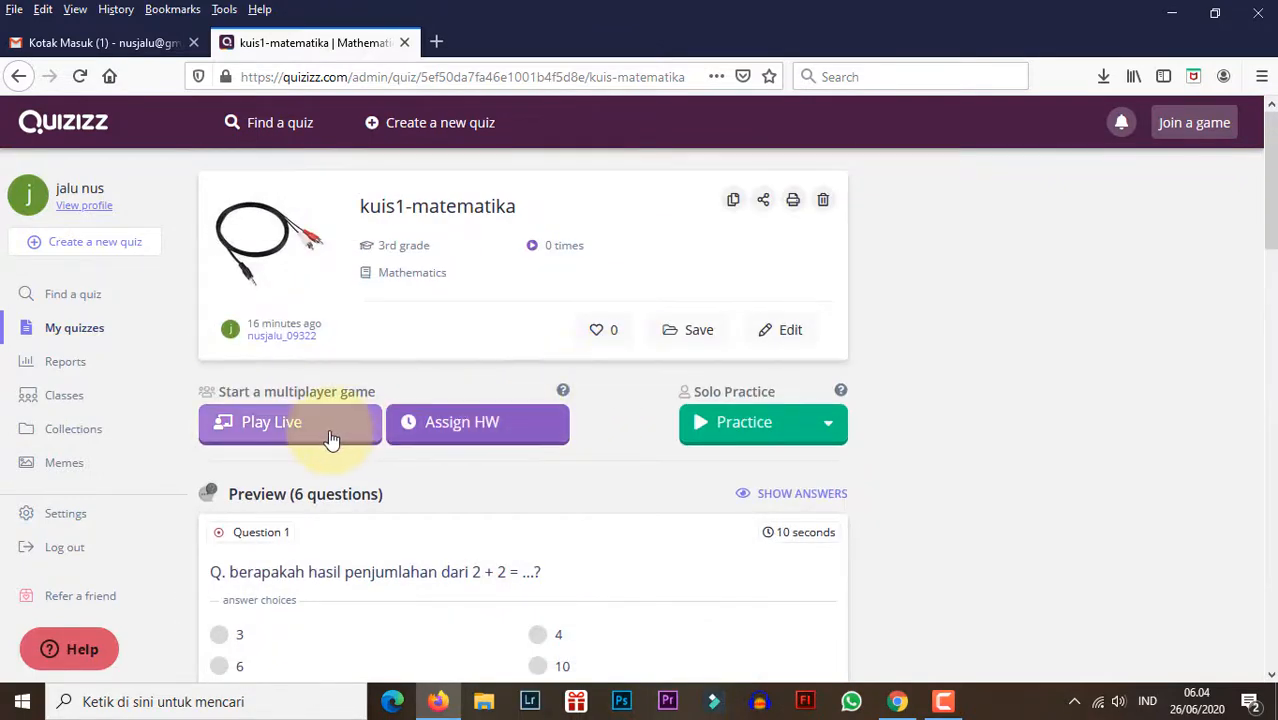
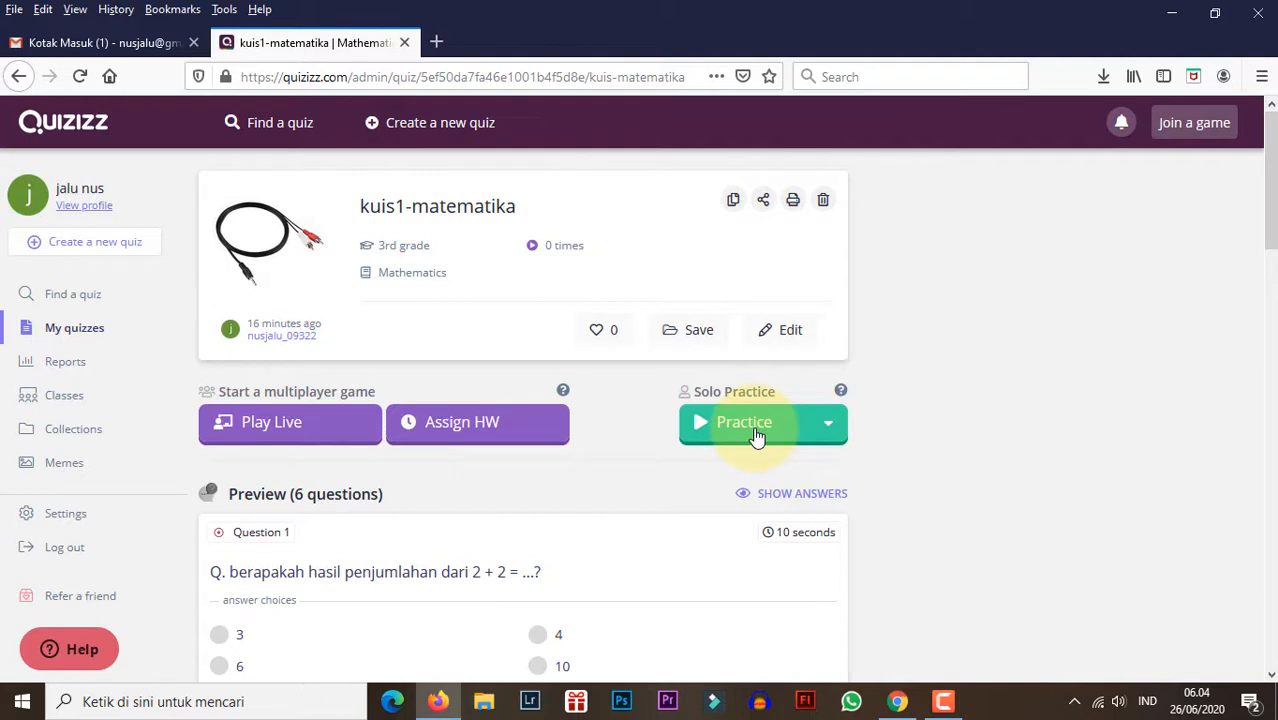
Open the live game setup for kuis1-matematika and examine the game modes and the class assignment option
left_click(345, 422)
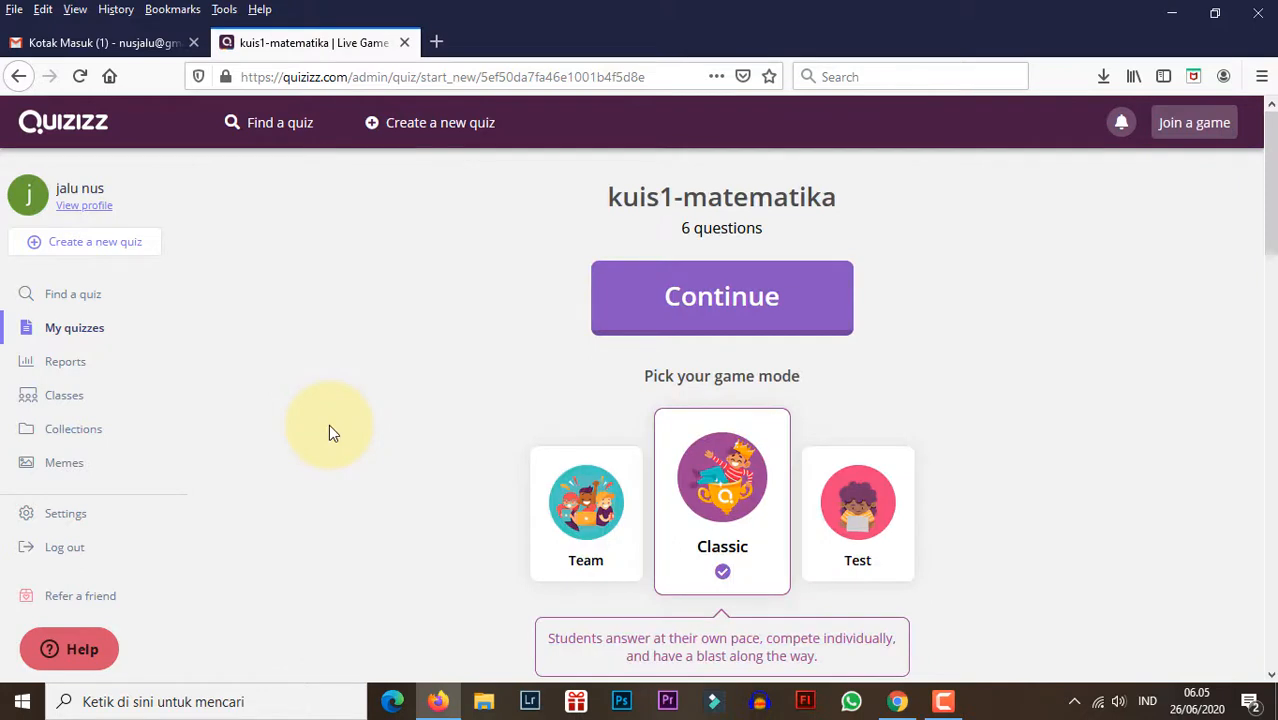
scroll(508, 442, "down", 3)
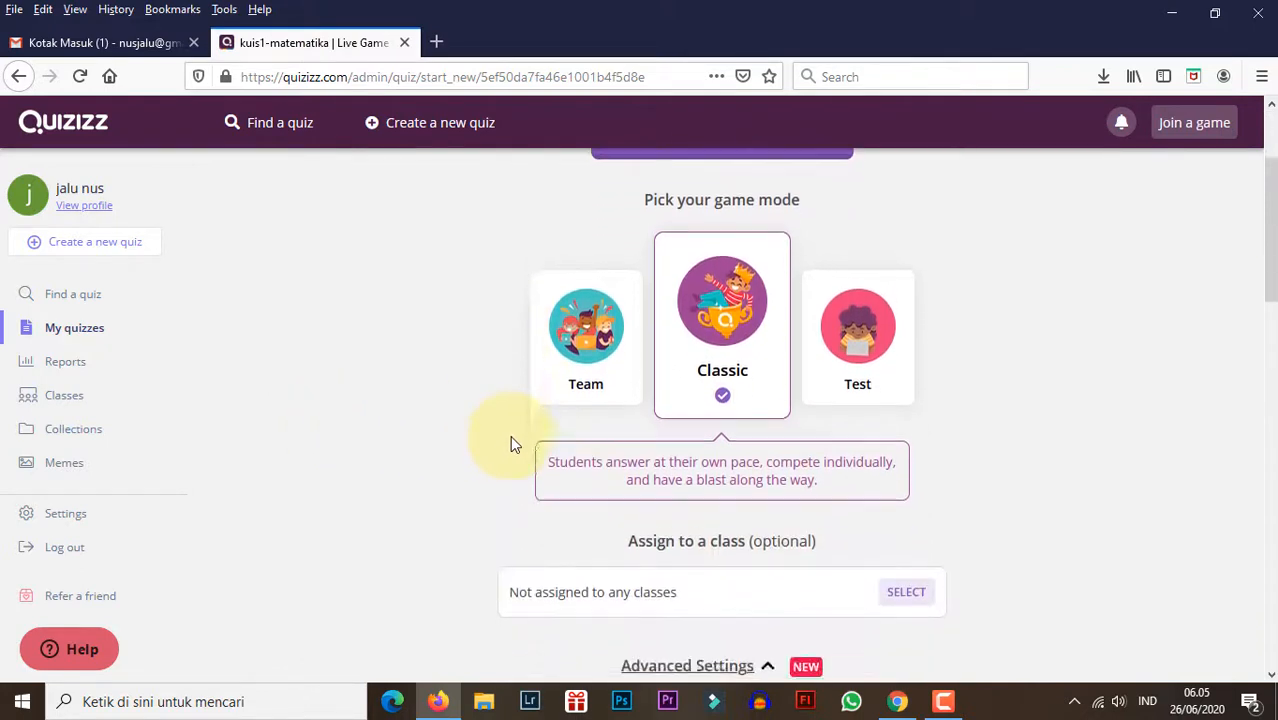
scroll(512, 437, "up", 3)
scroll(516, 434, "down", 4)
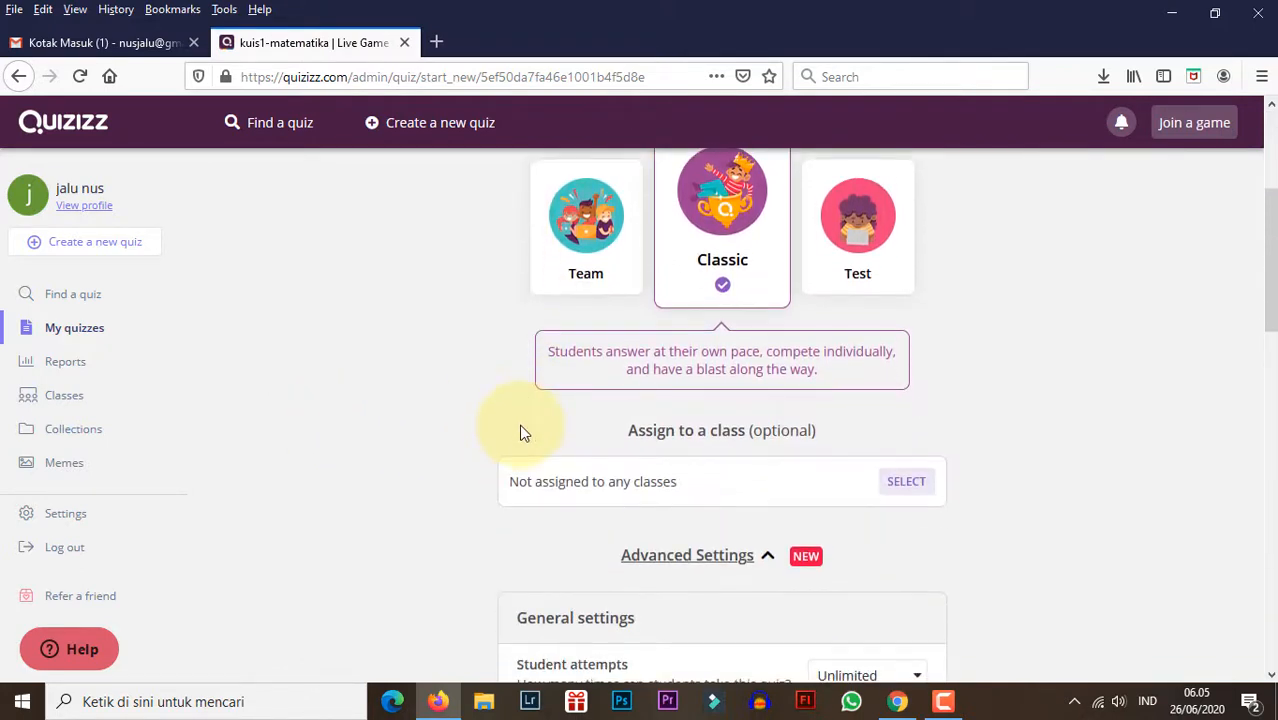
scroll(519, 430, "up", 2)
scroll(877, 461, "down", 2)
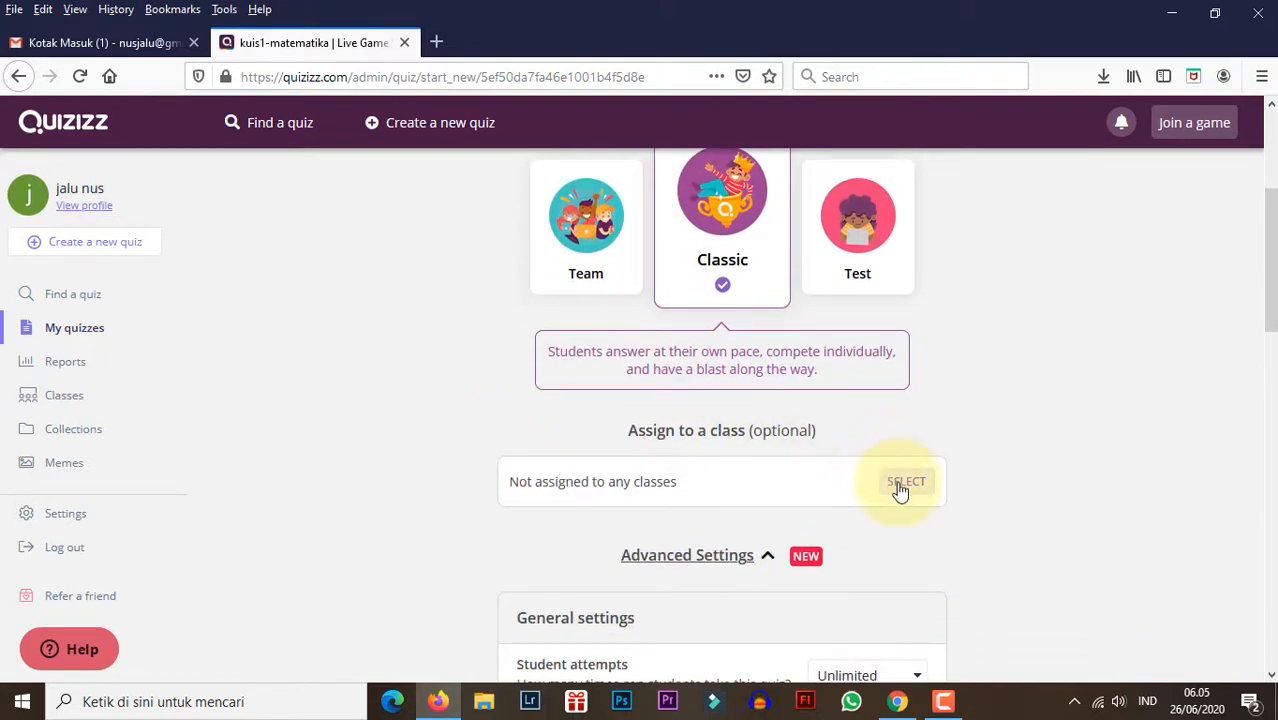
scroll(502, 372, "up", 3)
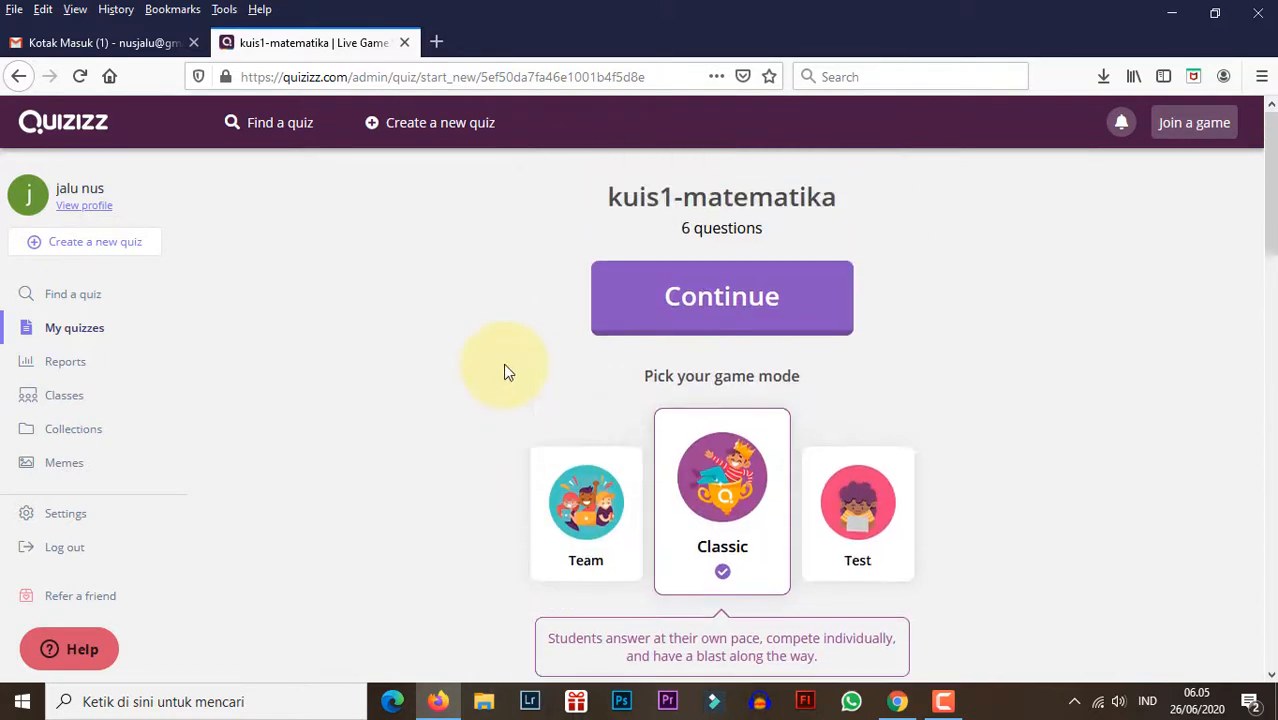
scroll(505, 371, "down", 4)
scroll(507, 371, "up", 3)
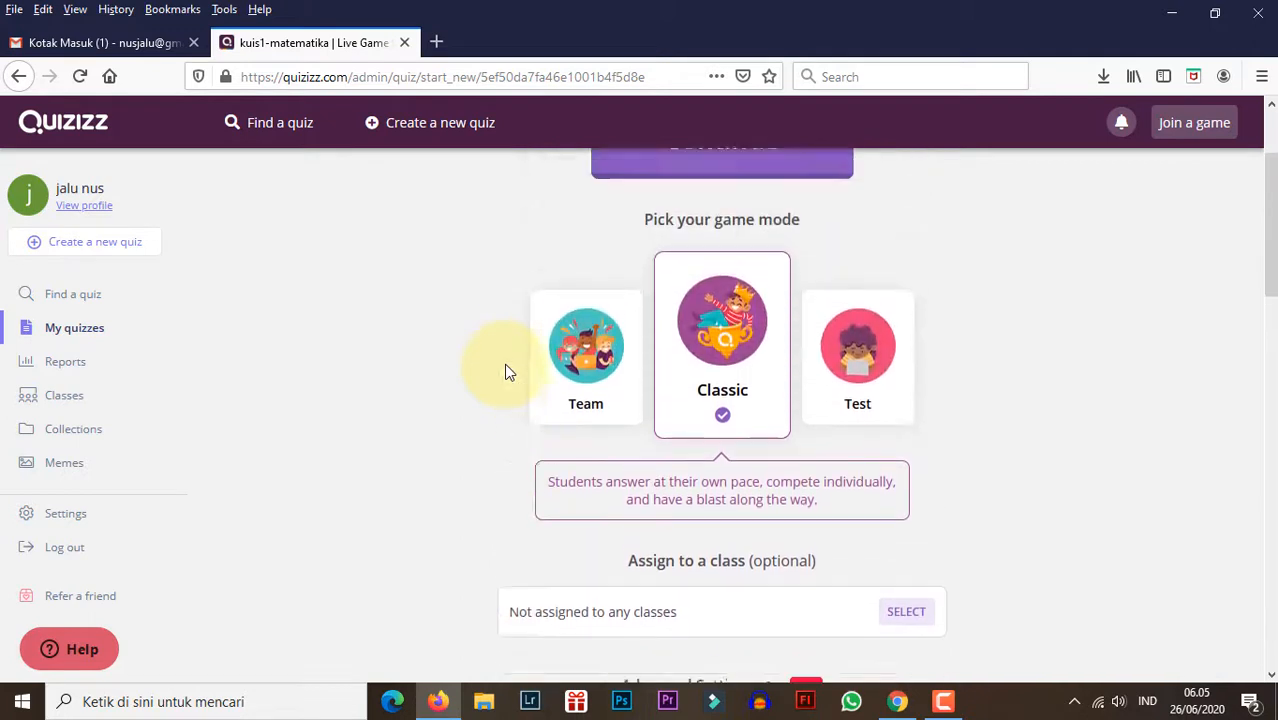
Go to the Classes page
left_click(58, 398)
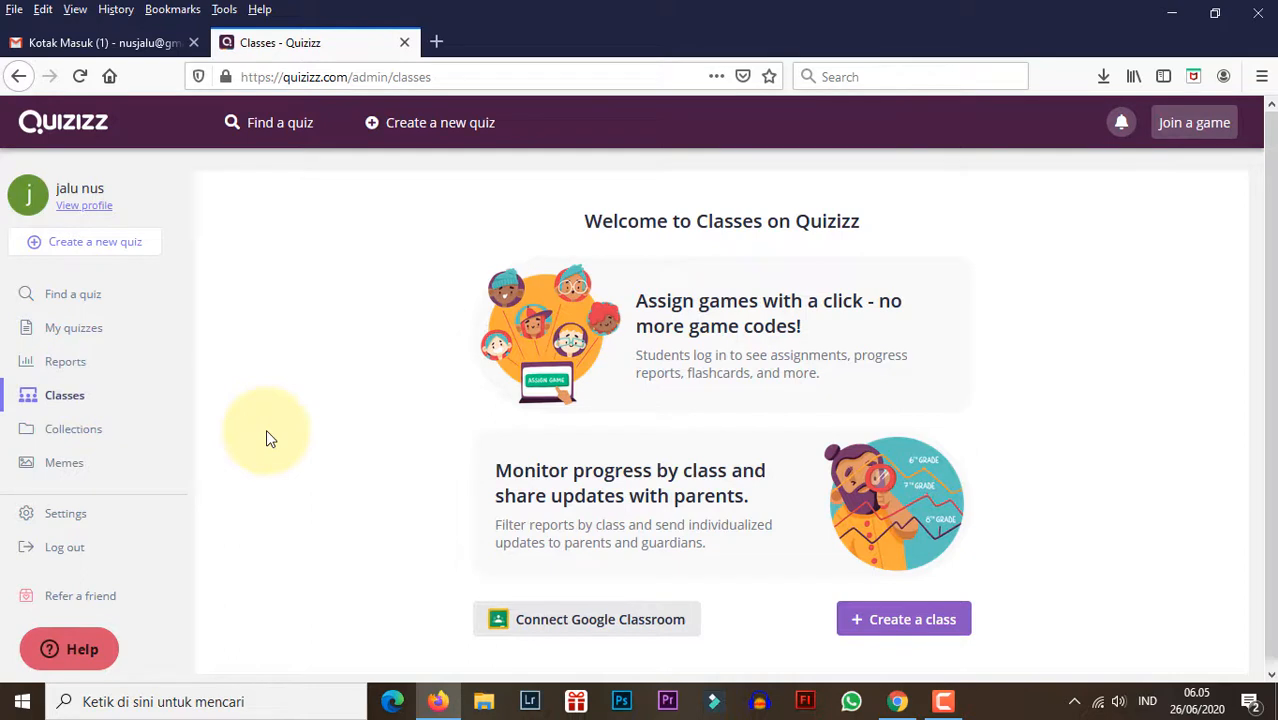
left_click(65, 398)
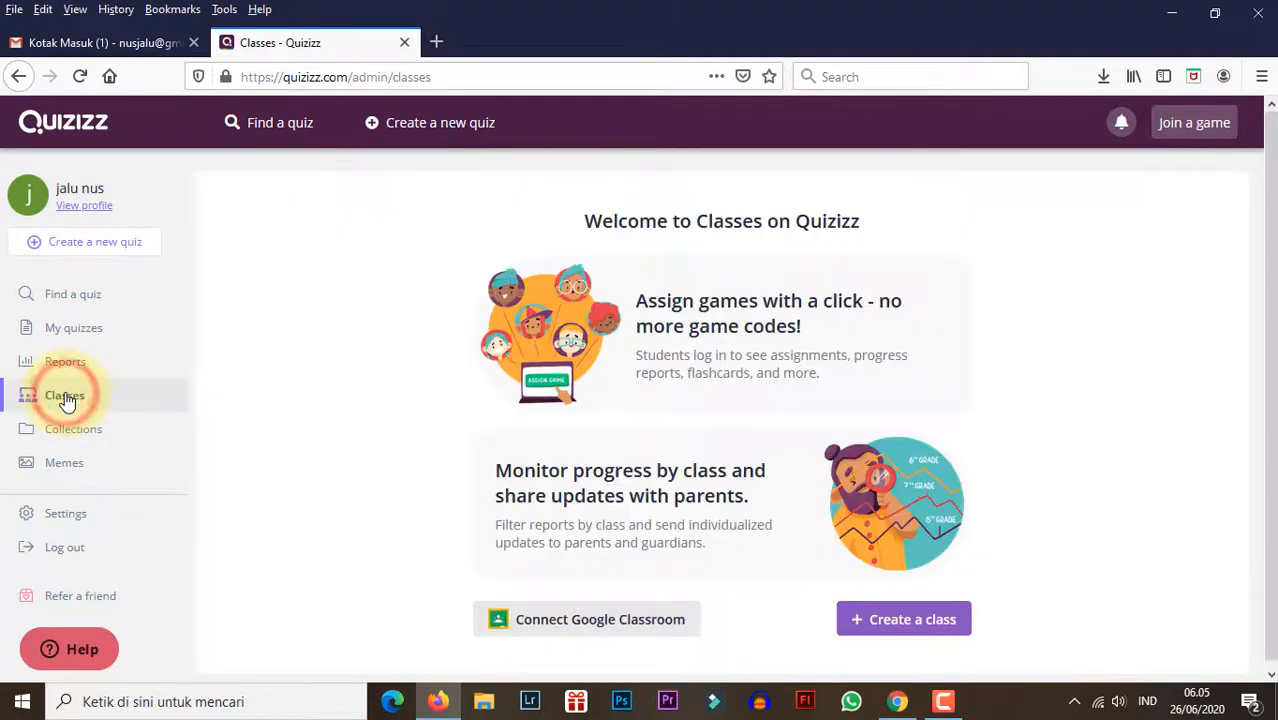
Create a new class named XII MULTIMEDI
left_click(902, 622)
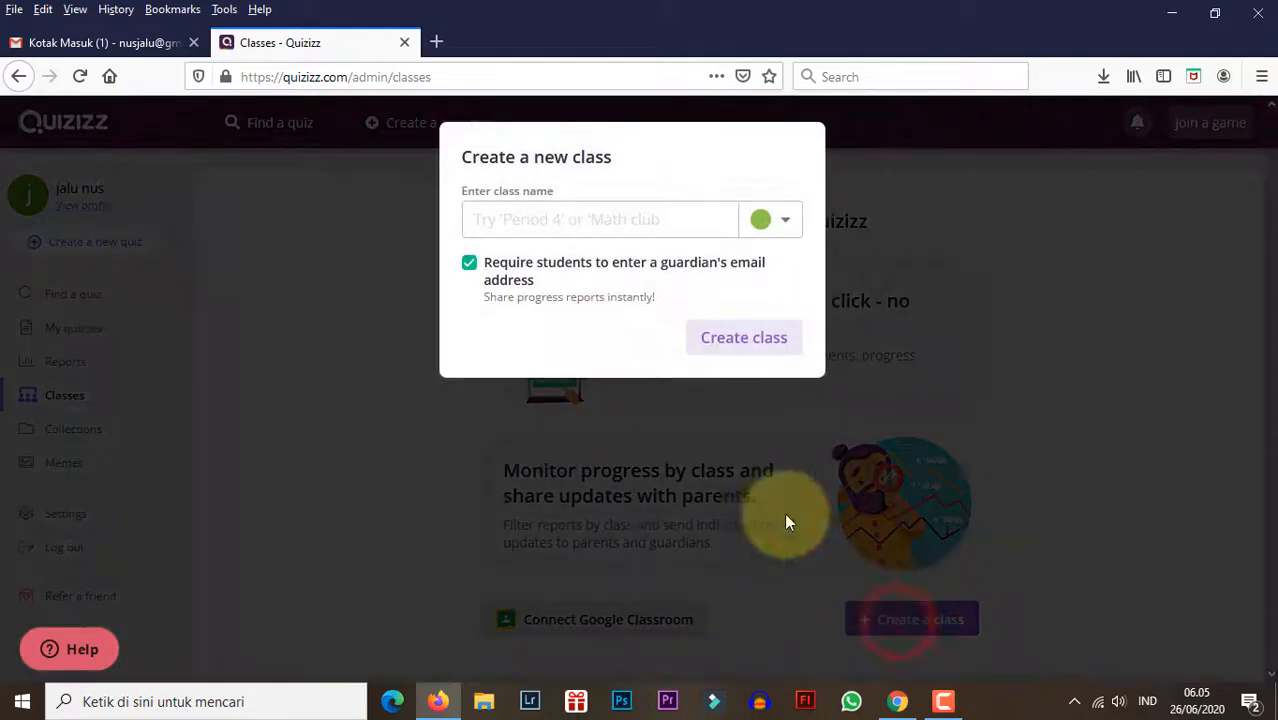
left_click(600, 225)
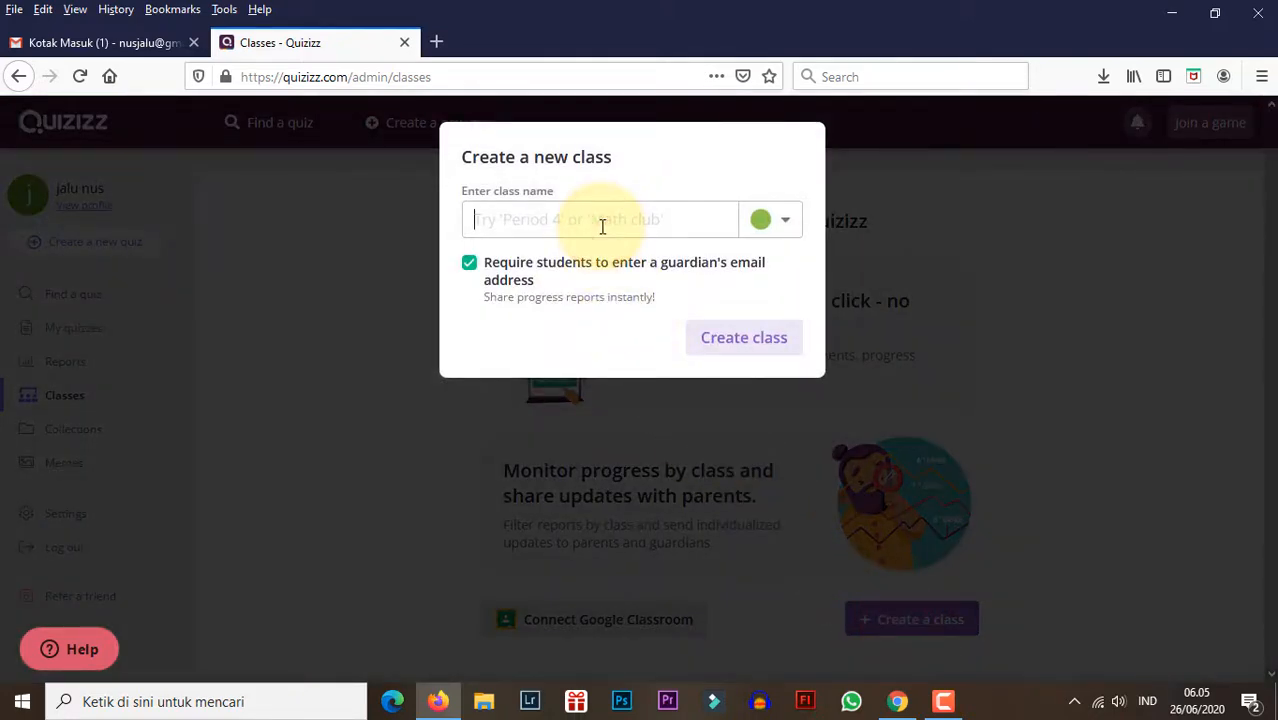
type("XII MULTIMEDI")
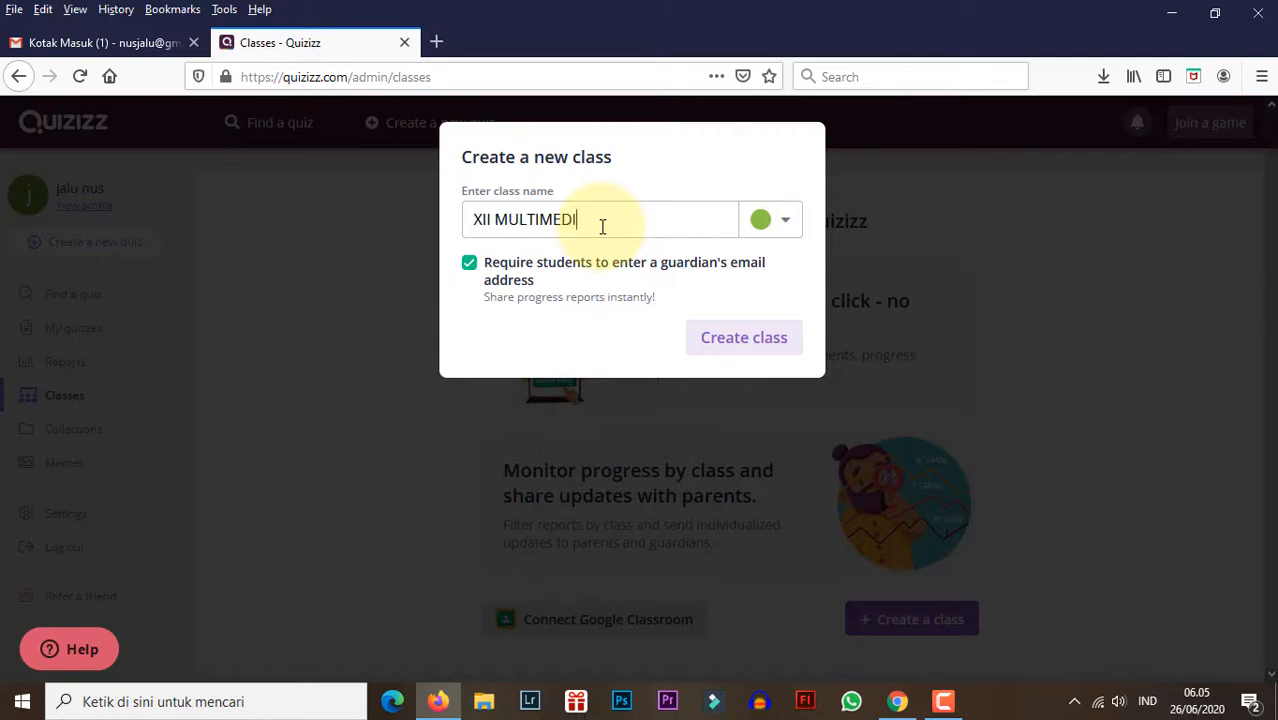
left_click(743, 340)
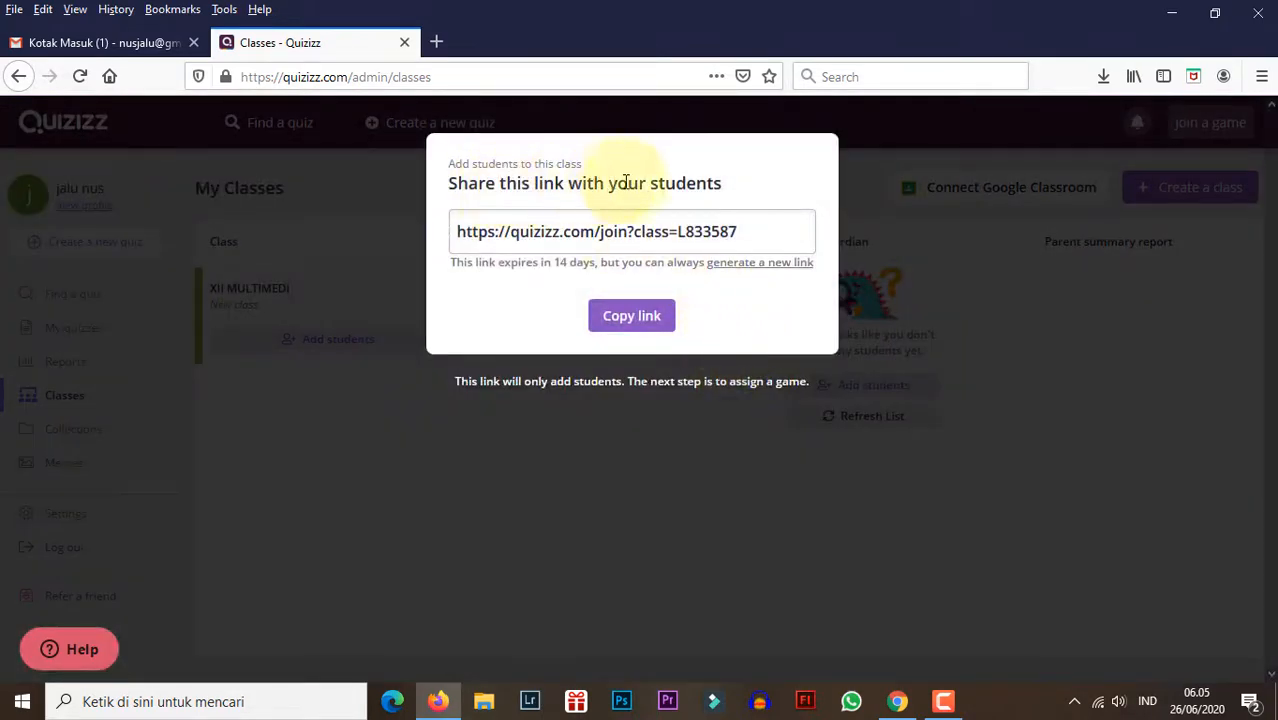
Copy the new class's student invitation link and close the sharing dialog
left_click(606, 326)
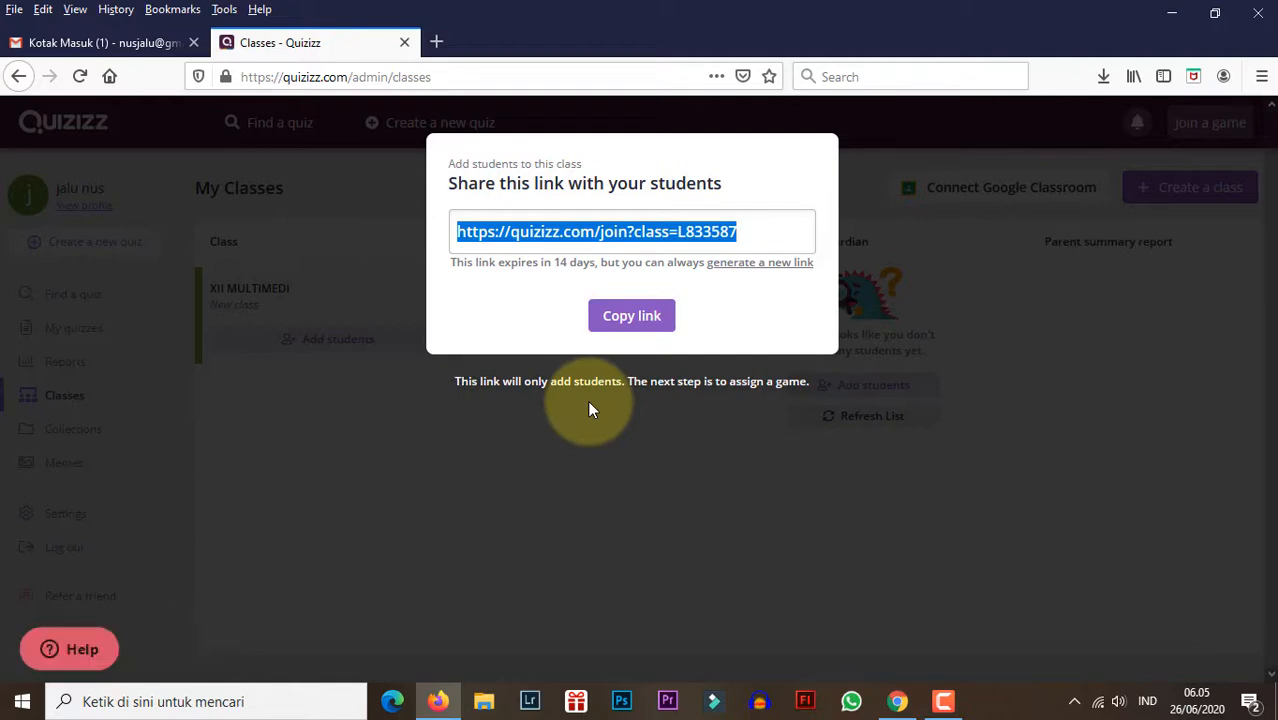
left_click(632, 322)
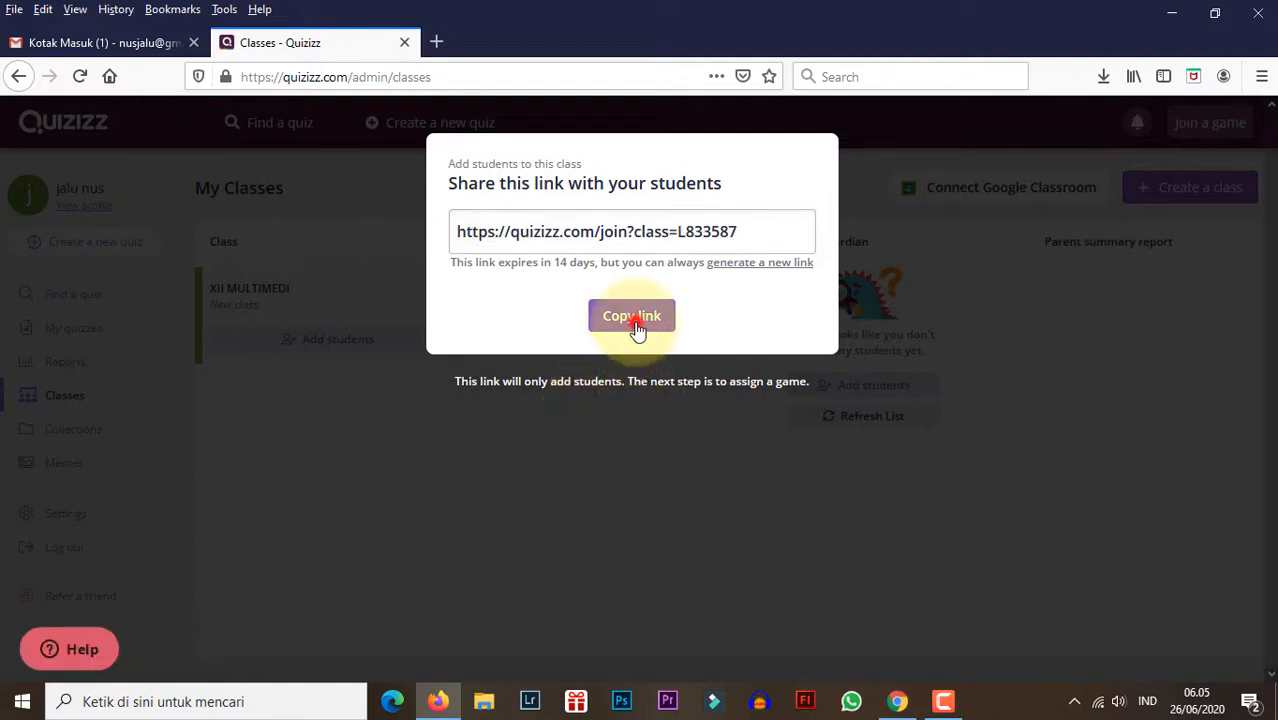
left_click(530, 466)
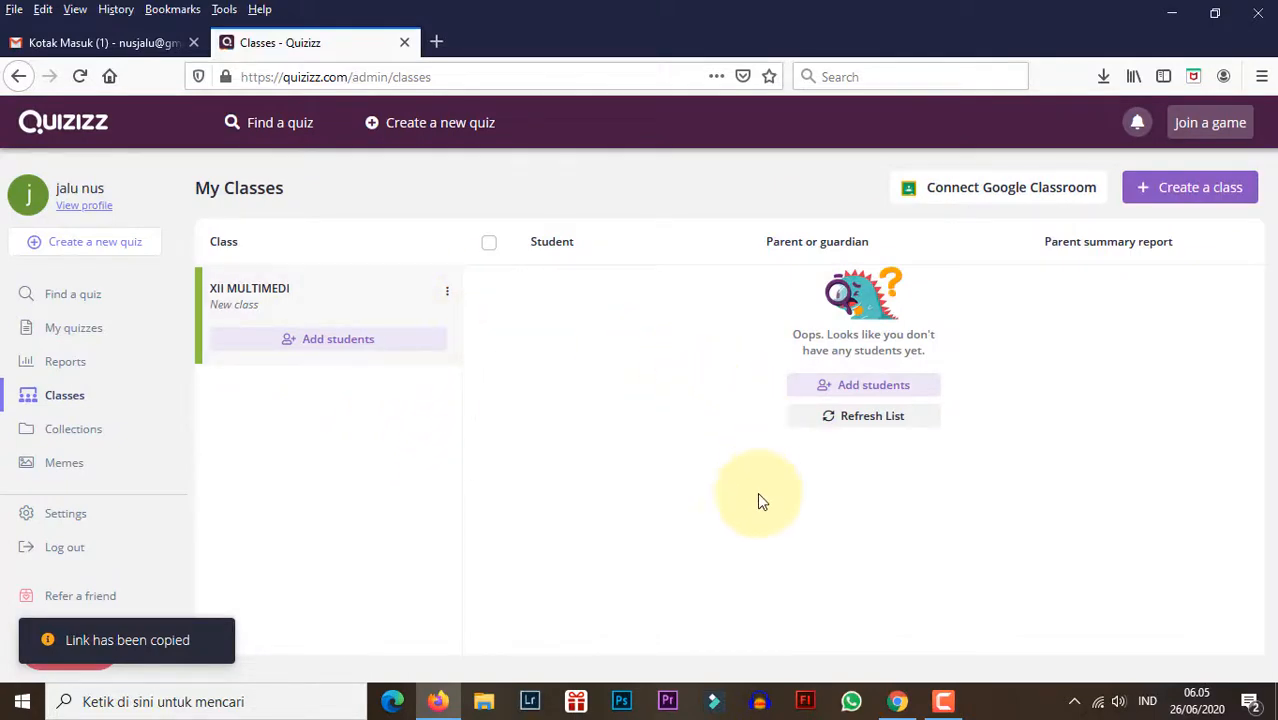
Switch to Chrome and open the copied class invitation link in a new tab
left_click(897, 701)
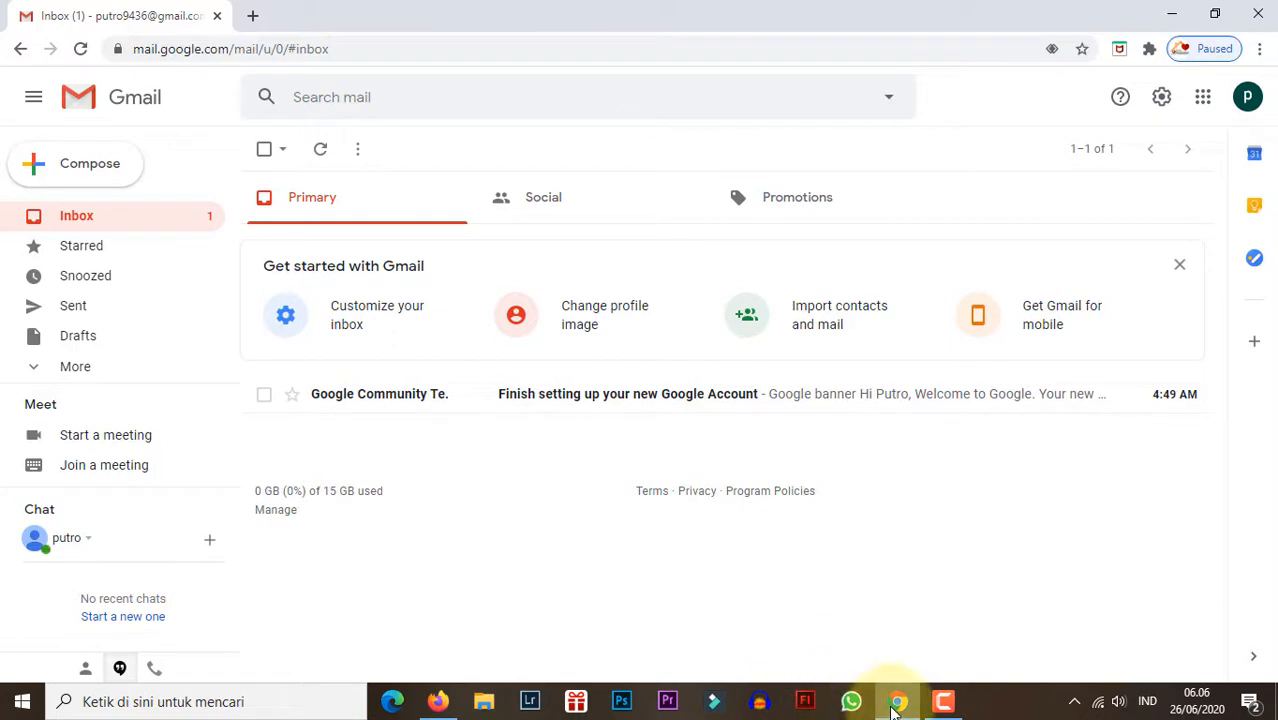
left_click(253, 17)
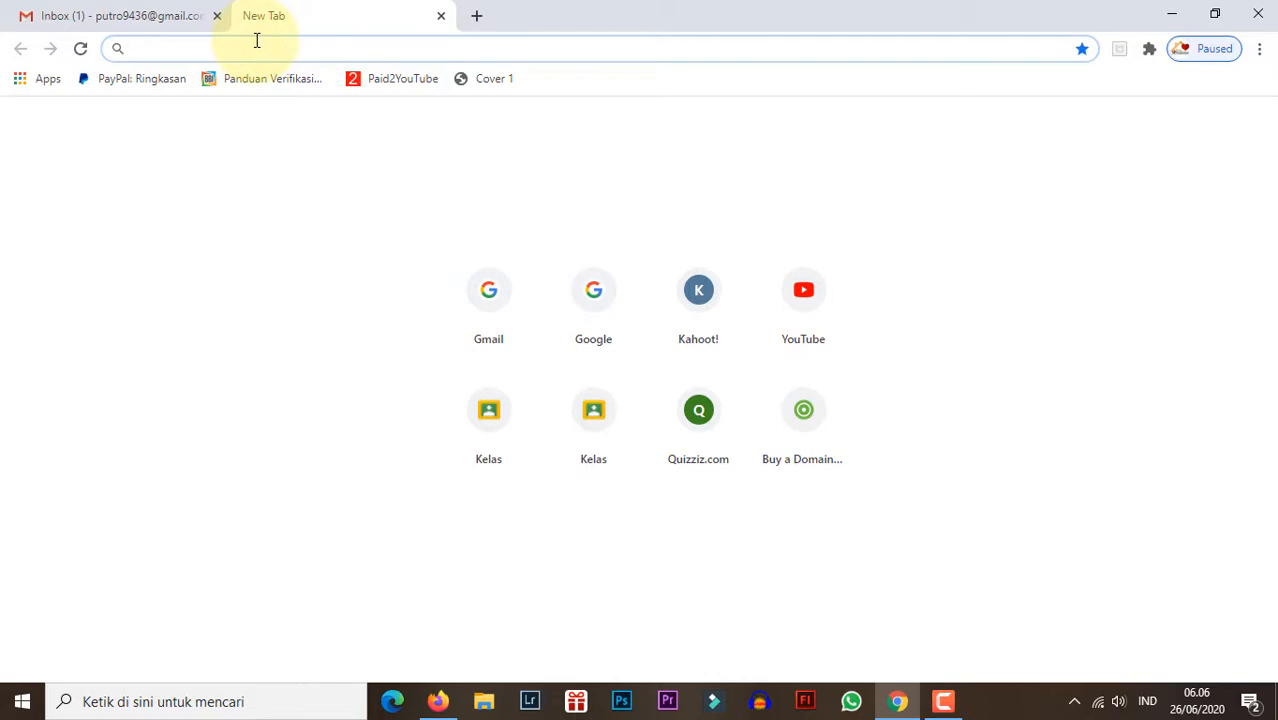
key("ctrl+v")
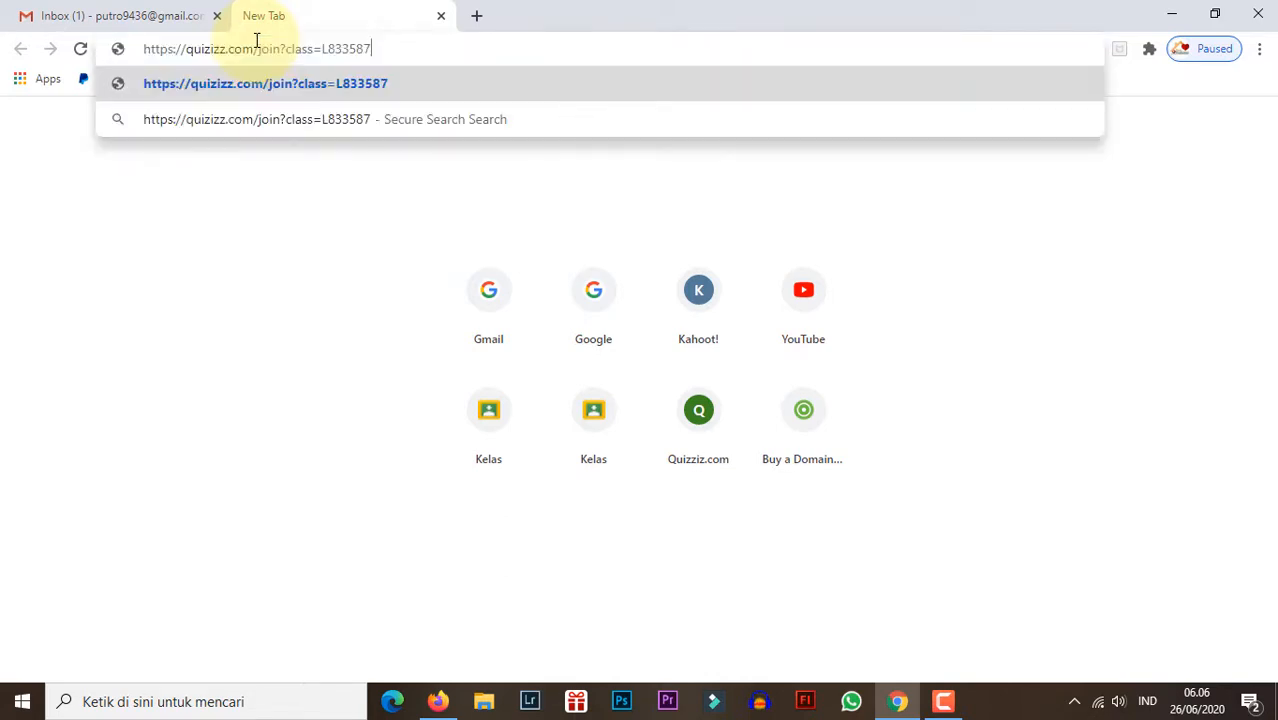
key("Return")
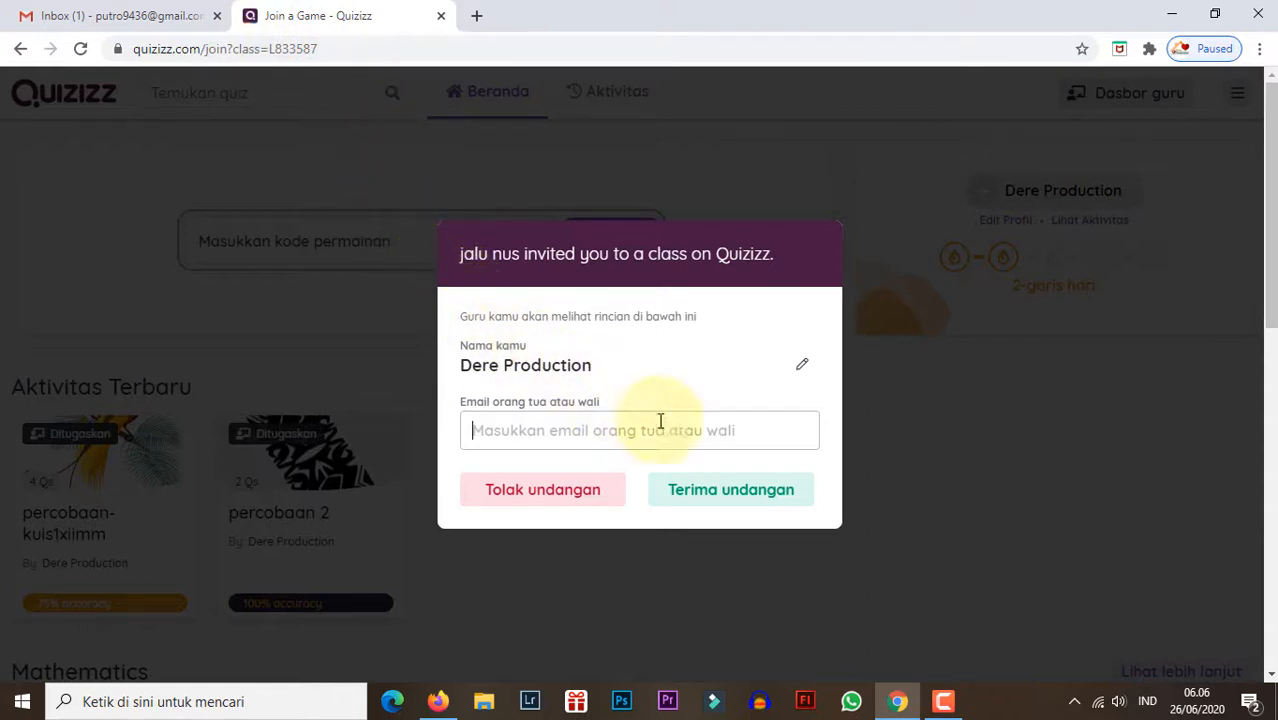
Decline the class invitation for the signed-in account, log out of Quizizz and close its tab
left_click(589, 505)
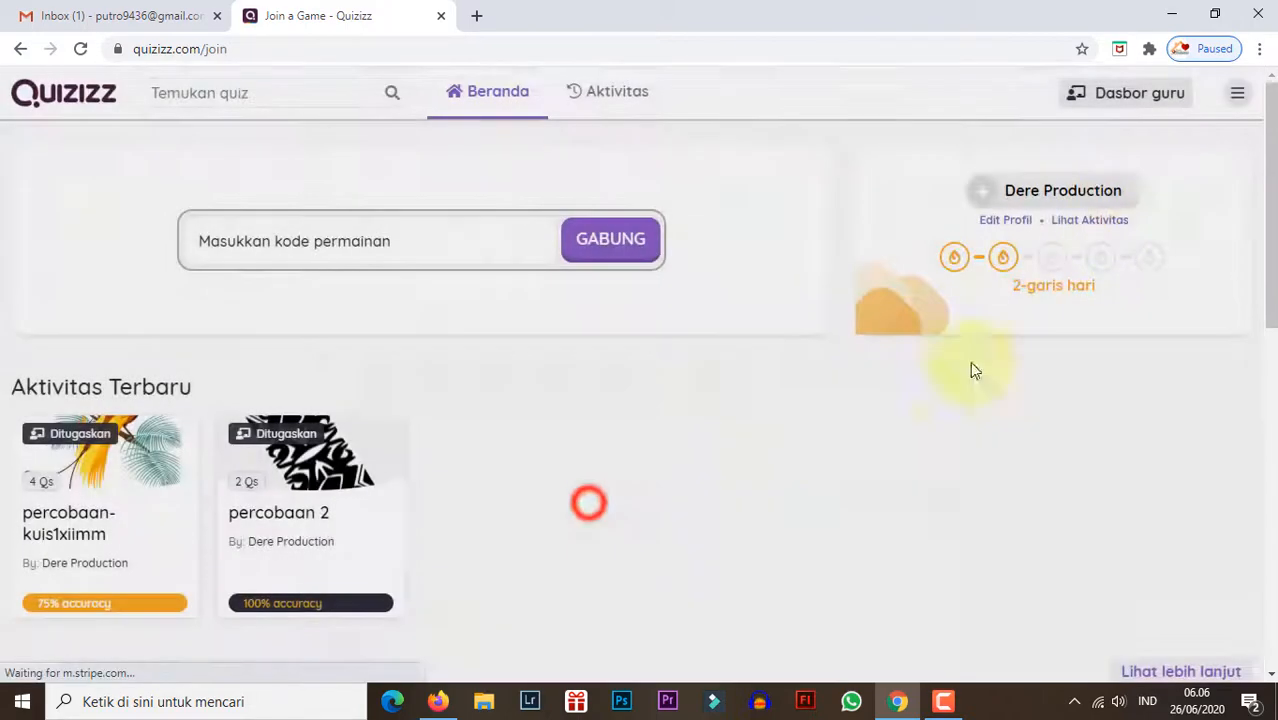
left_click(1233, 93)
left_click(1155, 230)
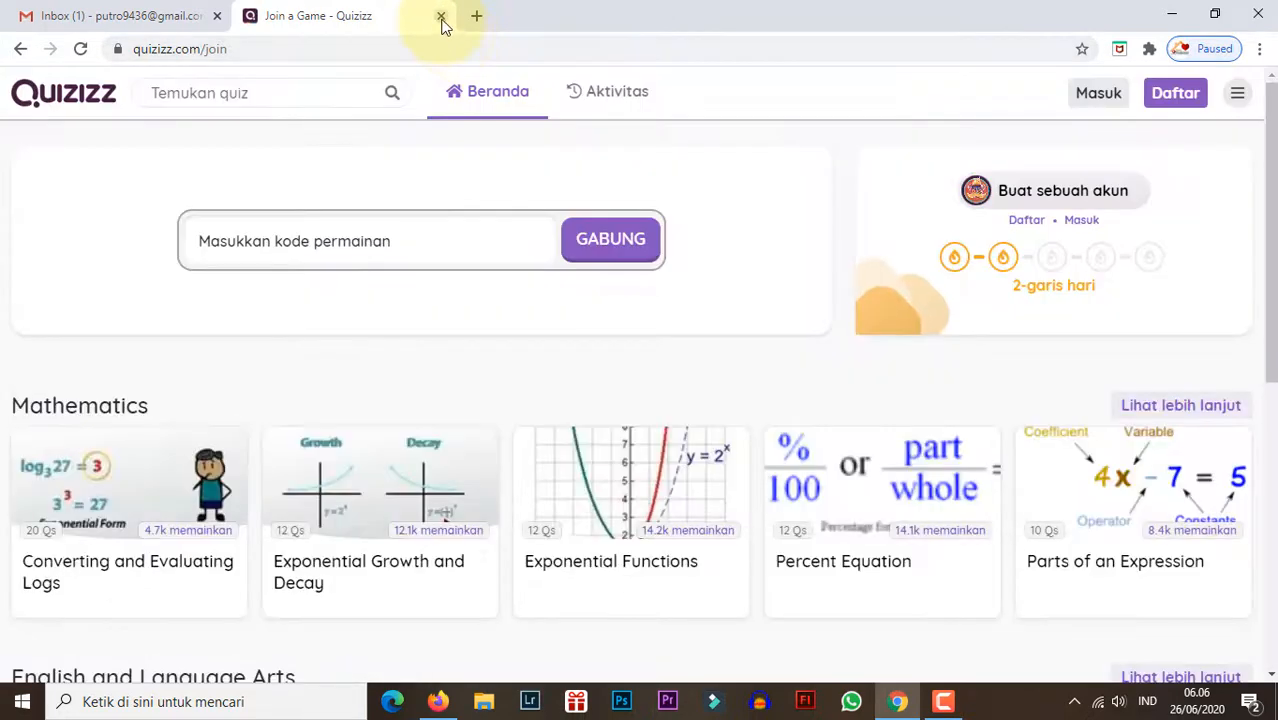
left_click(441, 16)
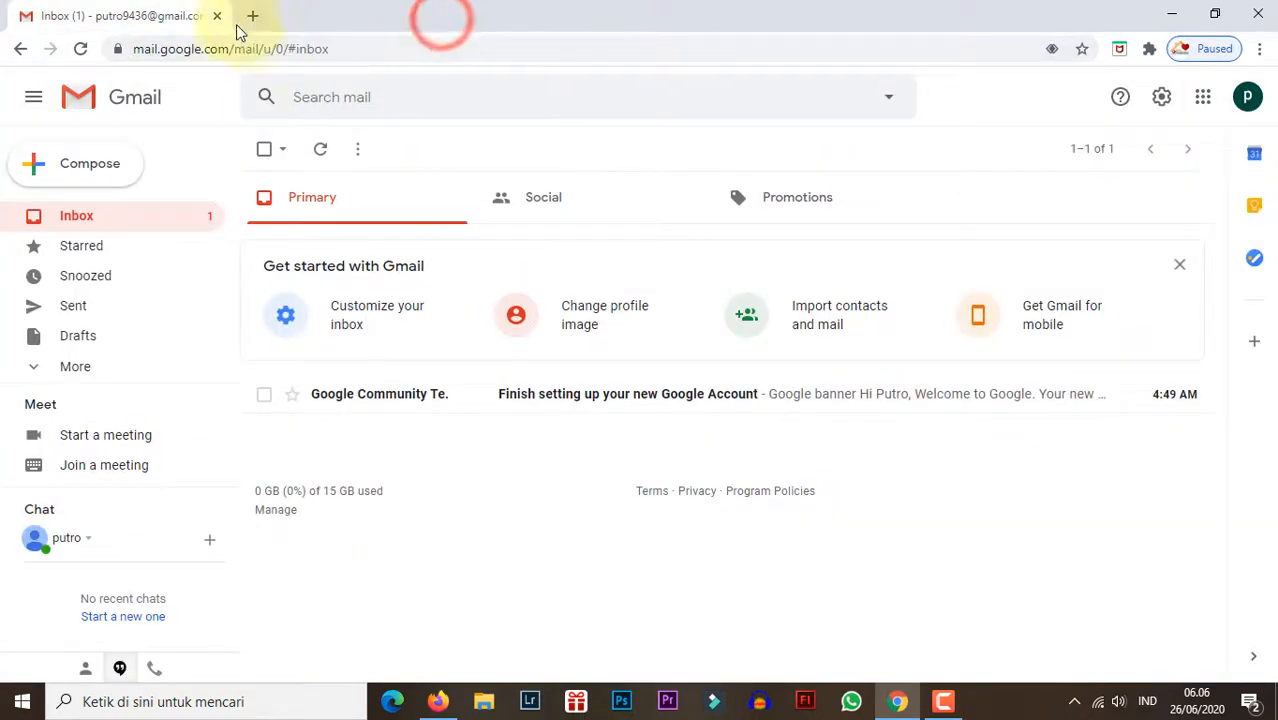
Reopen the class invitation link in a new tab while signed out
left_click(250, 16)
key("ctrl+v")
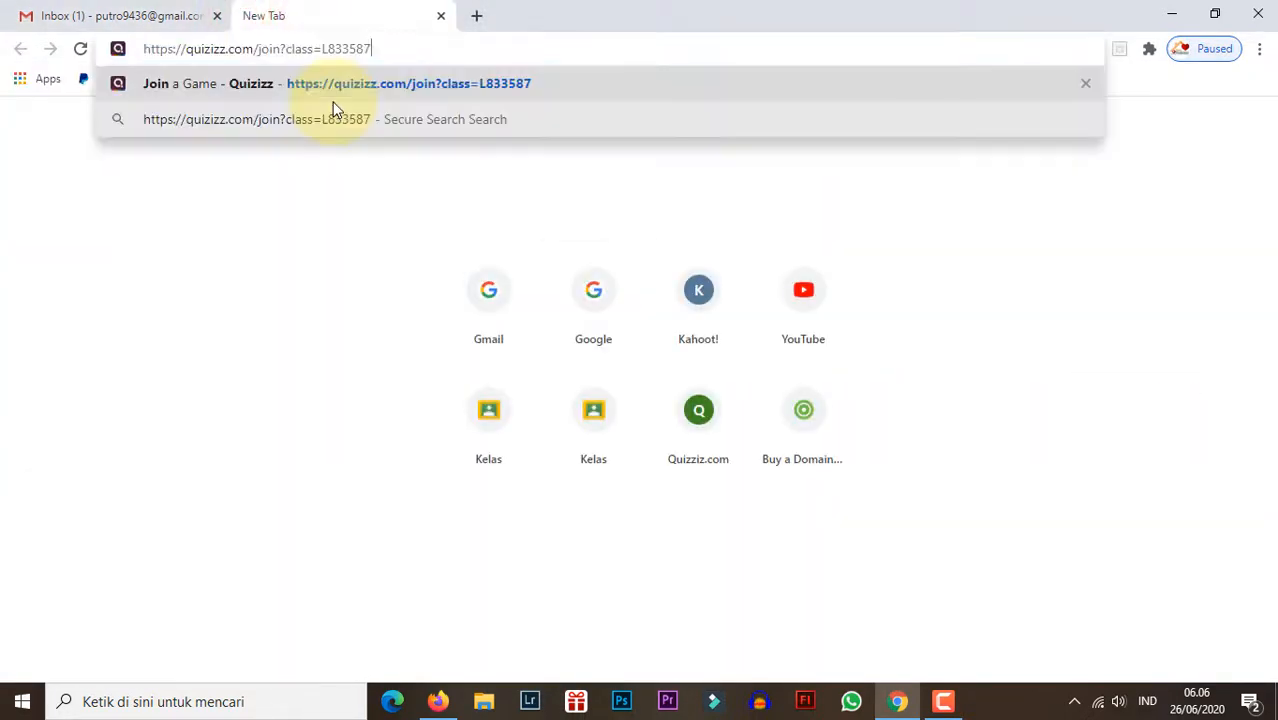
key("Return")
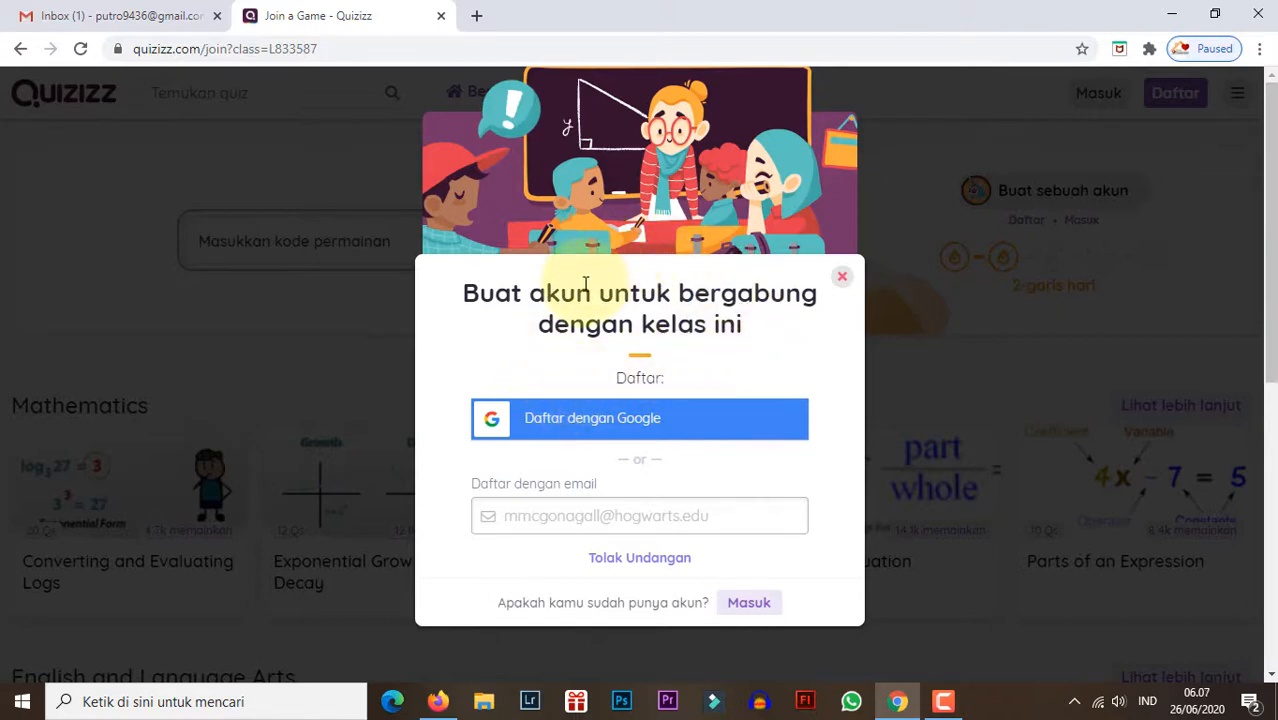
Sign up with the student's Google account and register as a Student at a school
left_click(589, 425)
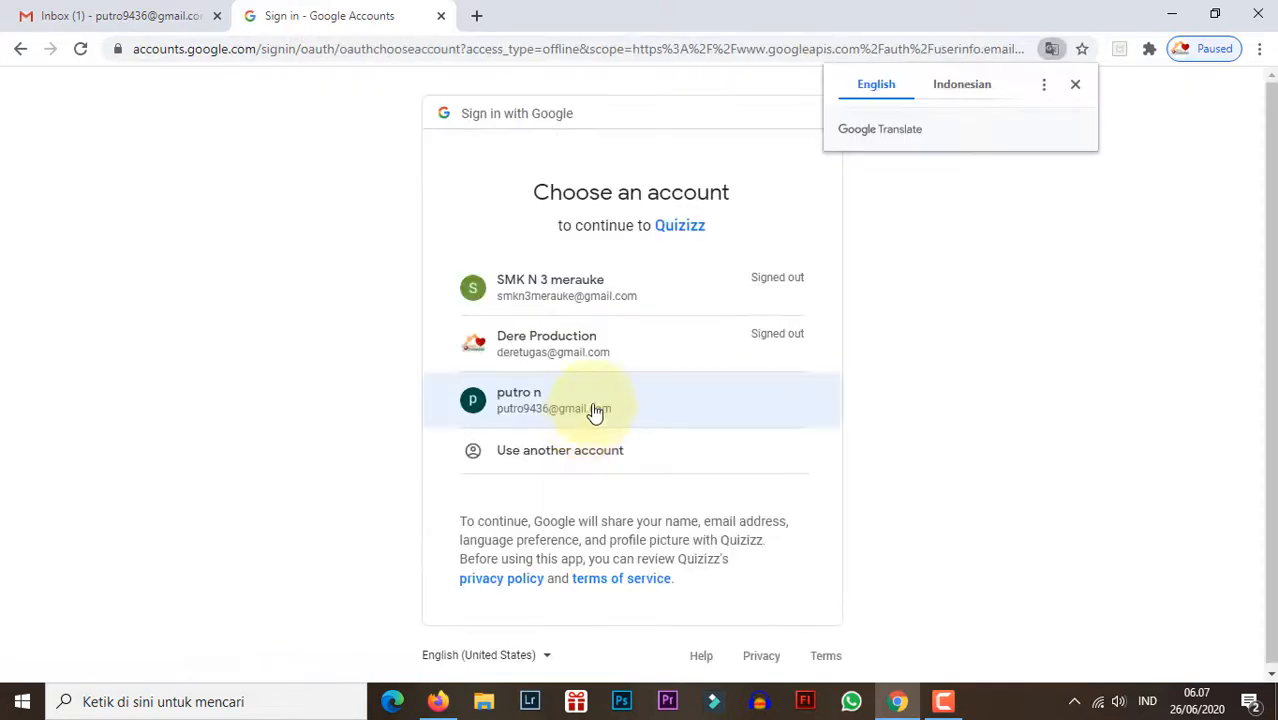
left_click(573, 418)
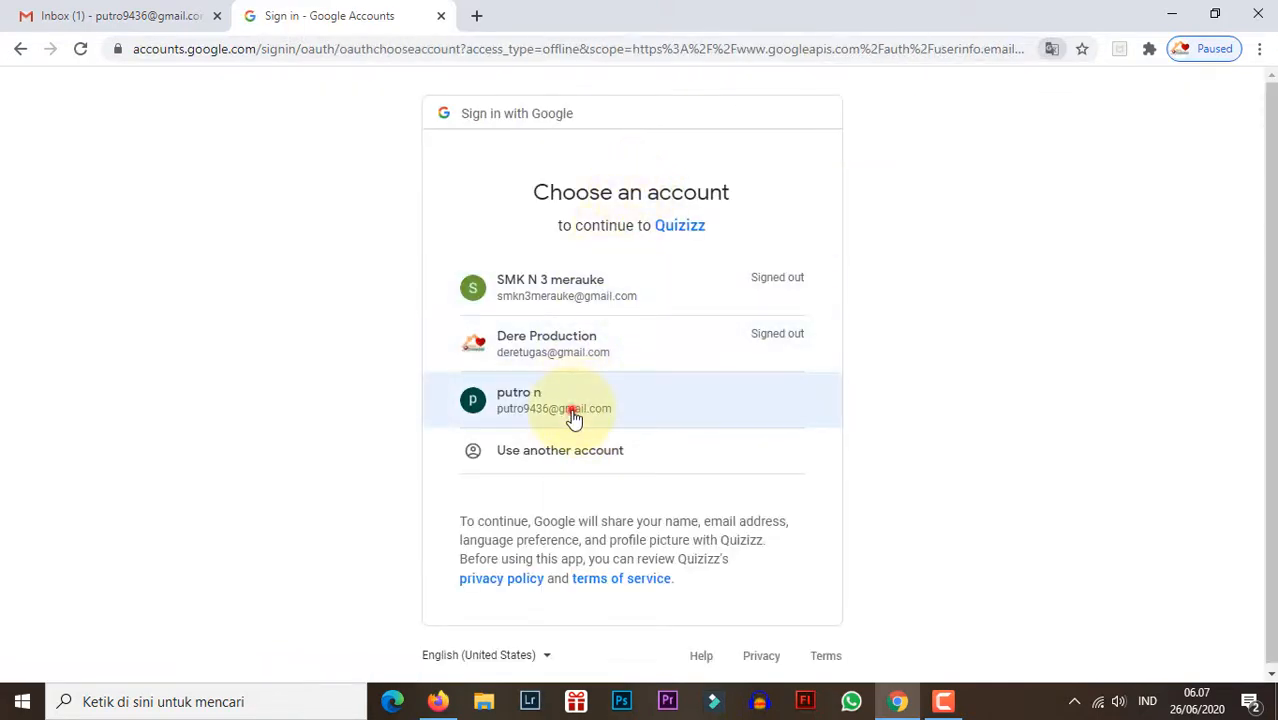
left_click(573, 418)
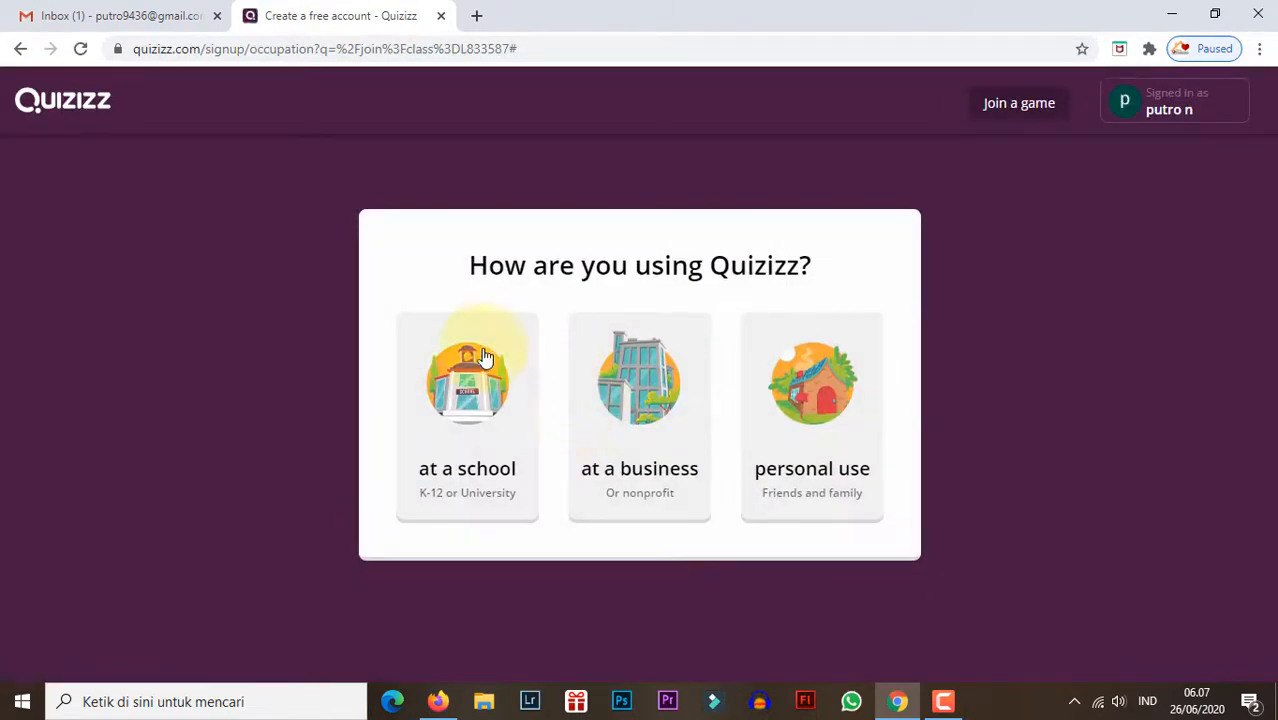
left_click(465, 420)
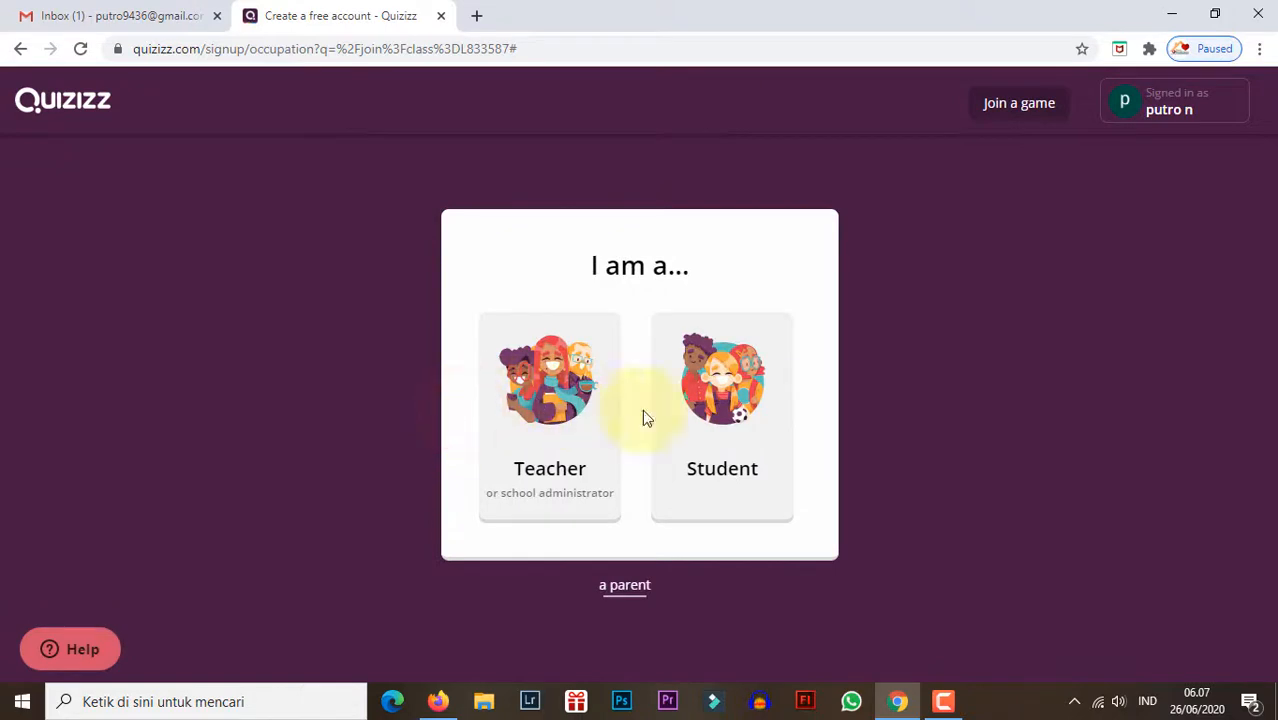
left_click(718, 420)
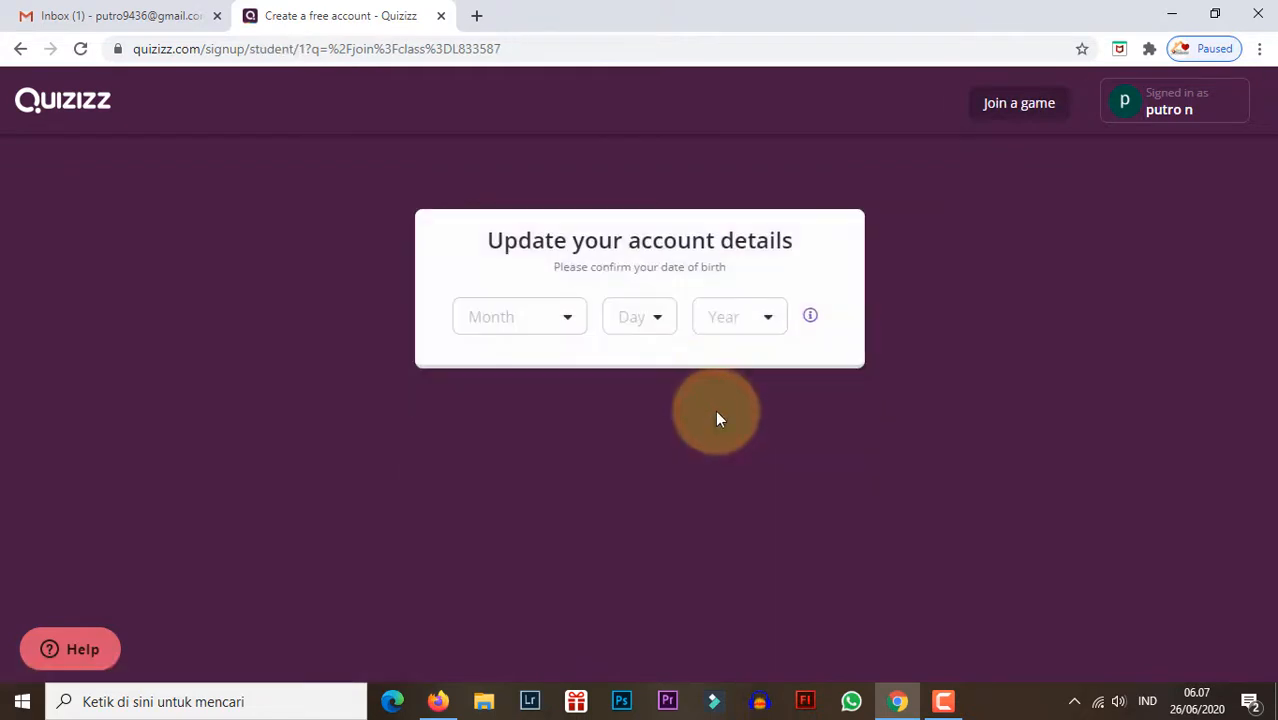
Enter the student's date of birth and update the account details
left_click(566, 317)
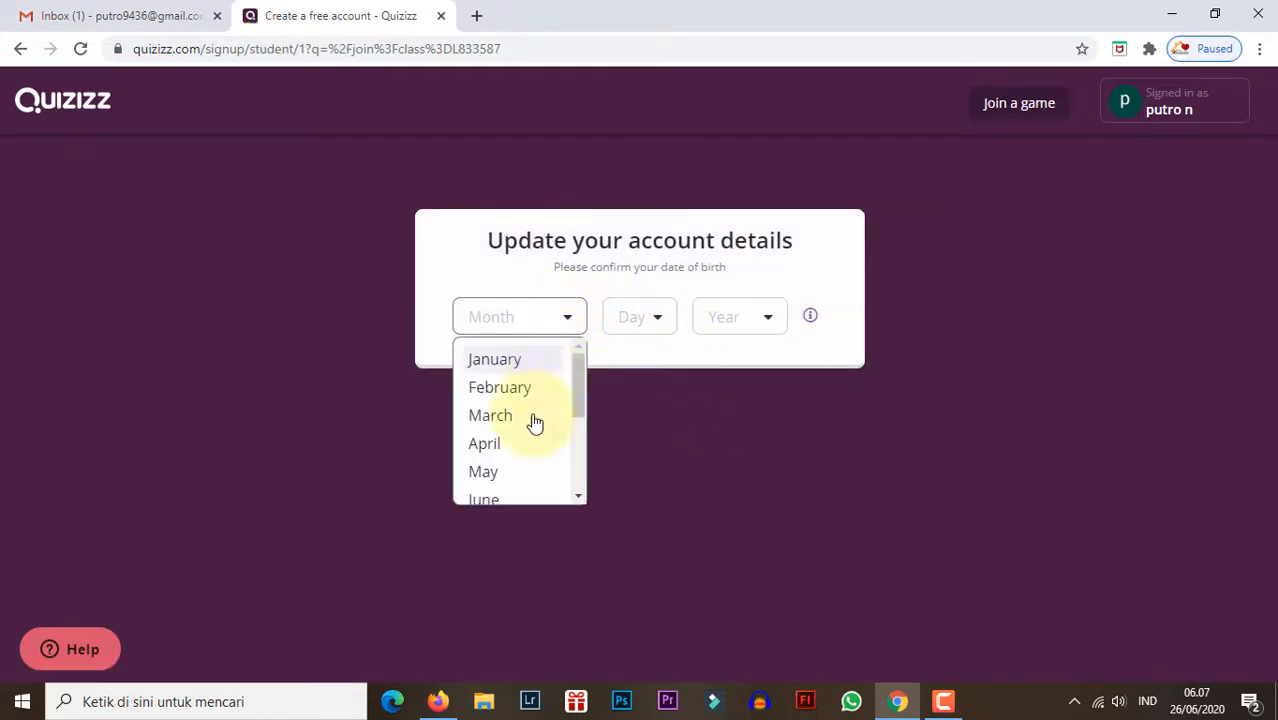
left_click(515, 445)
left_click(631, 315)
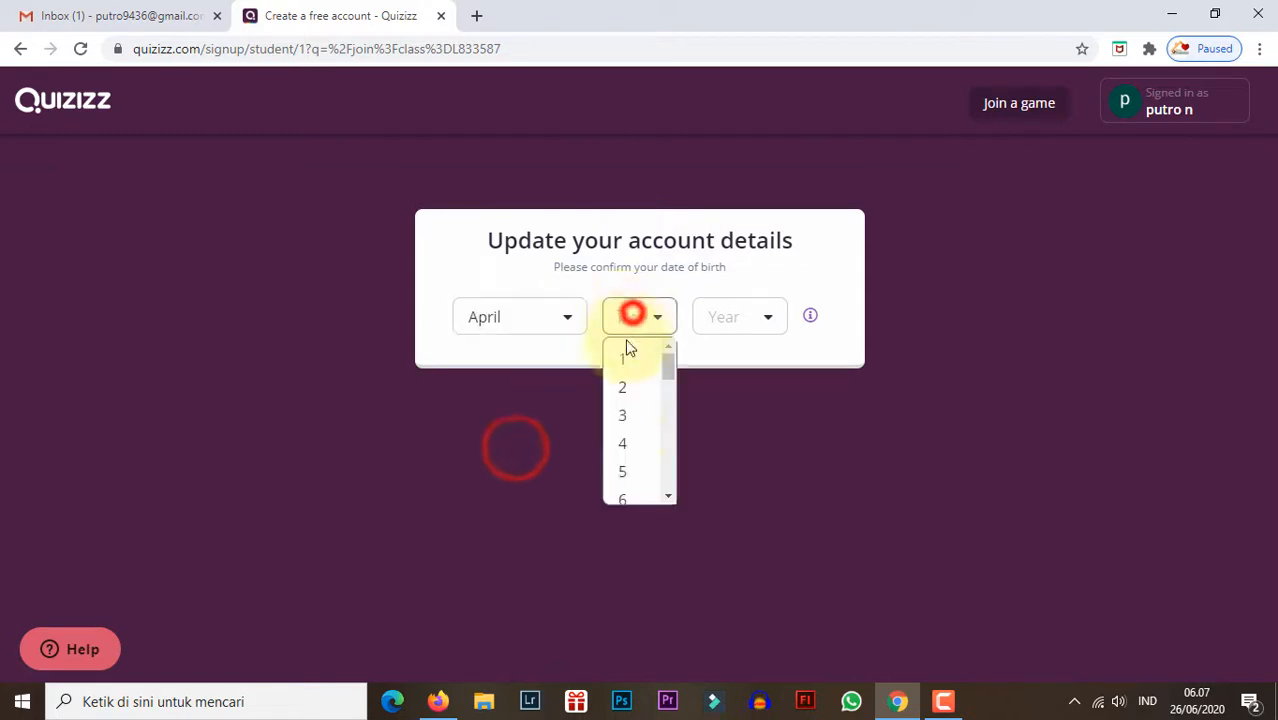
left_click(632, 441)
left_click(748, 320)
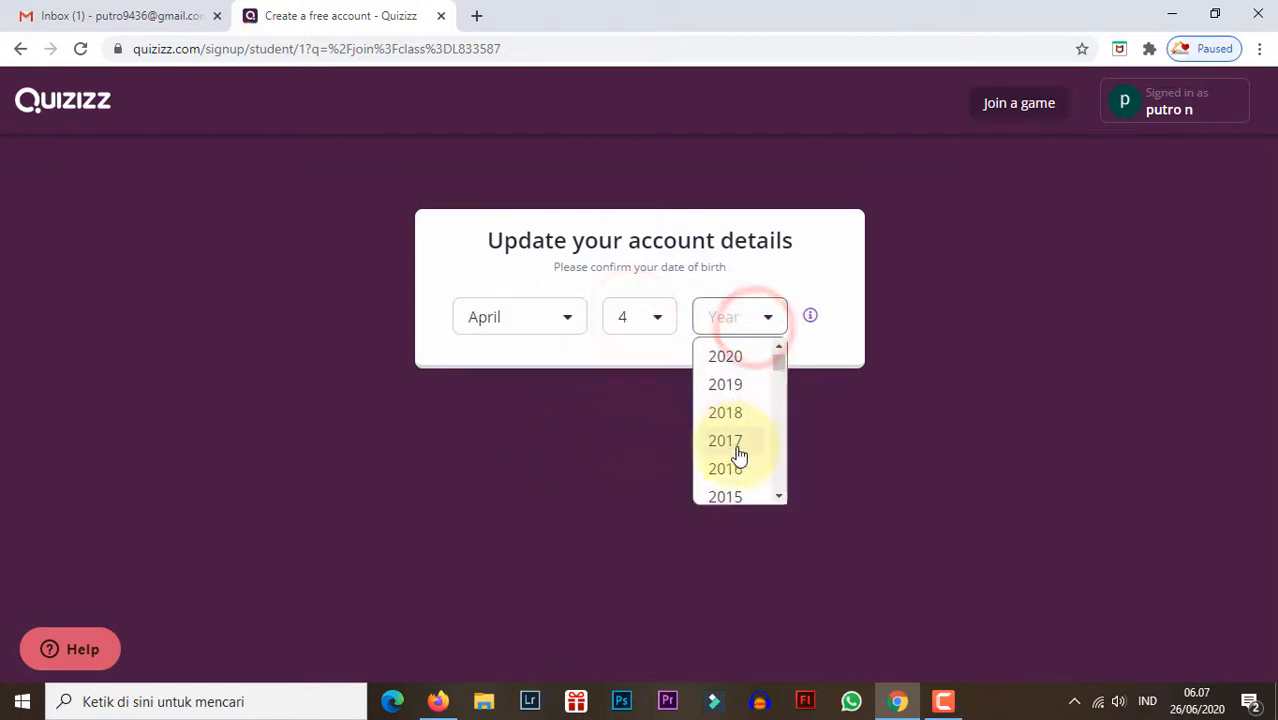
scroll(736, 437, "down", 1)
scroll(740, 415, "up", 1)
scroll(722, 419, "down", 2)
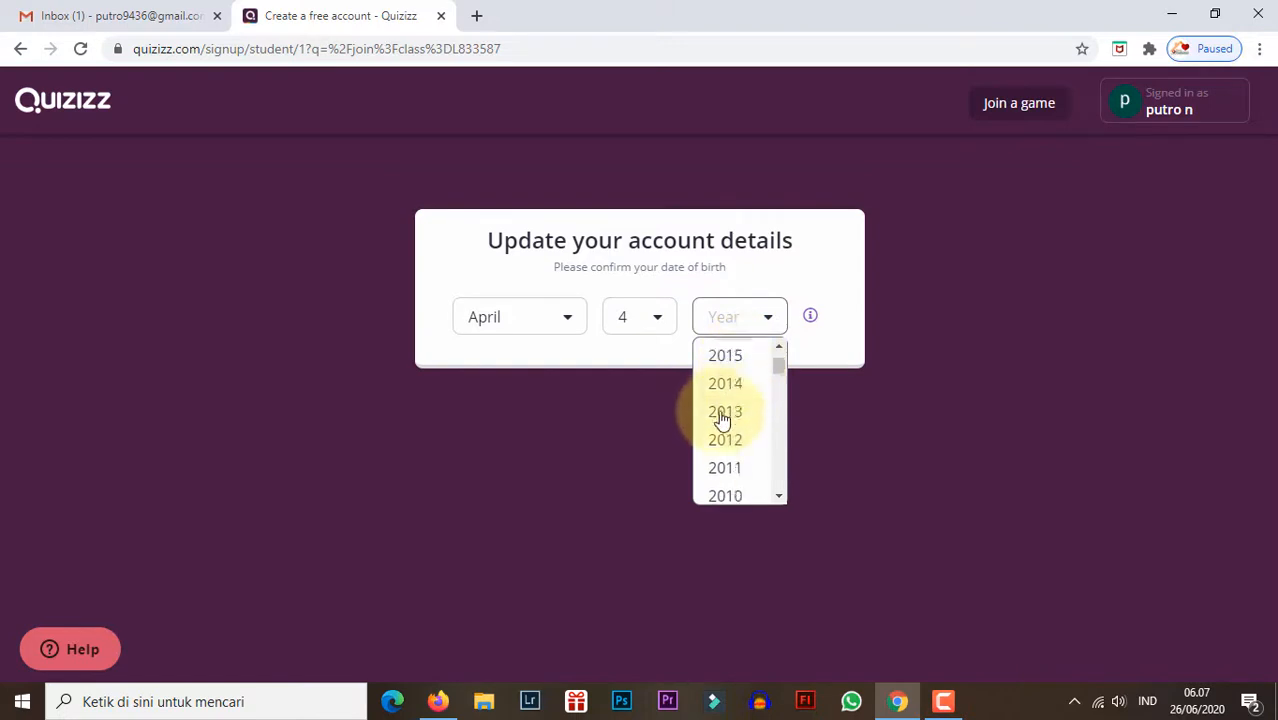
scroll(726, 443, "down", 4)
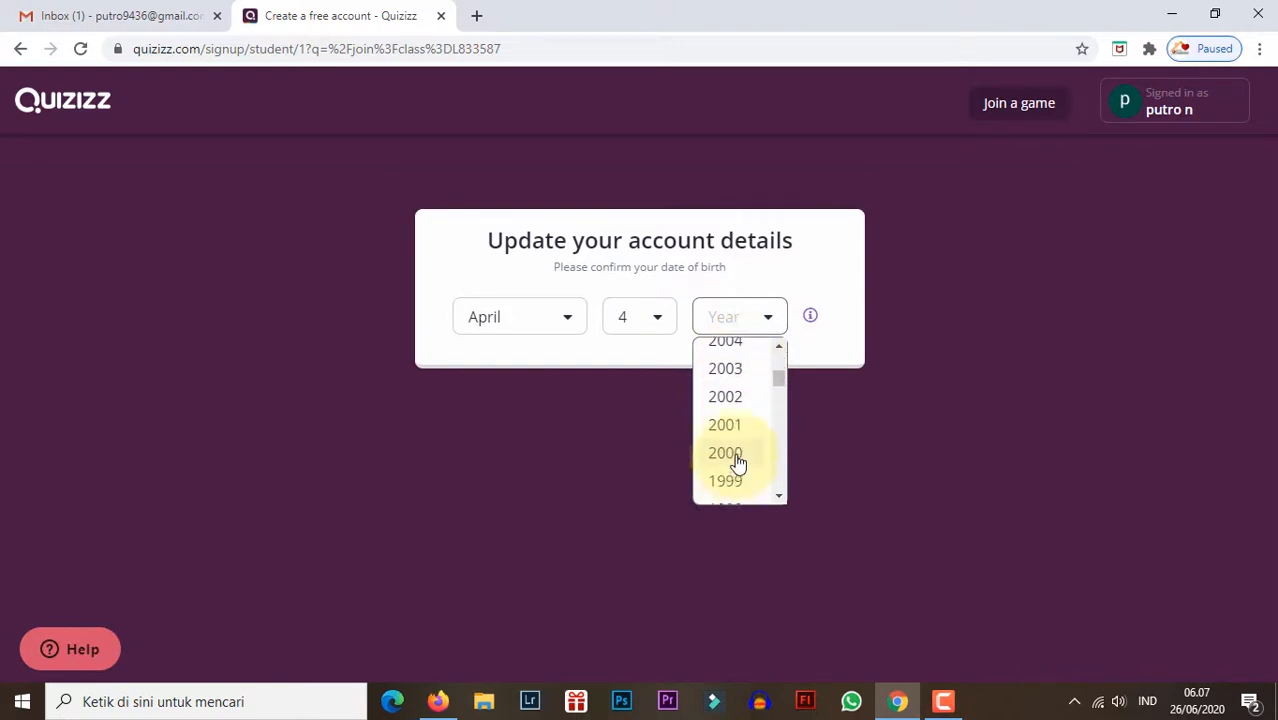
left_click(742, 425)
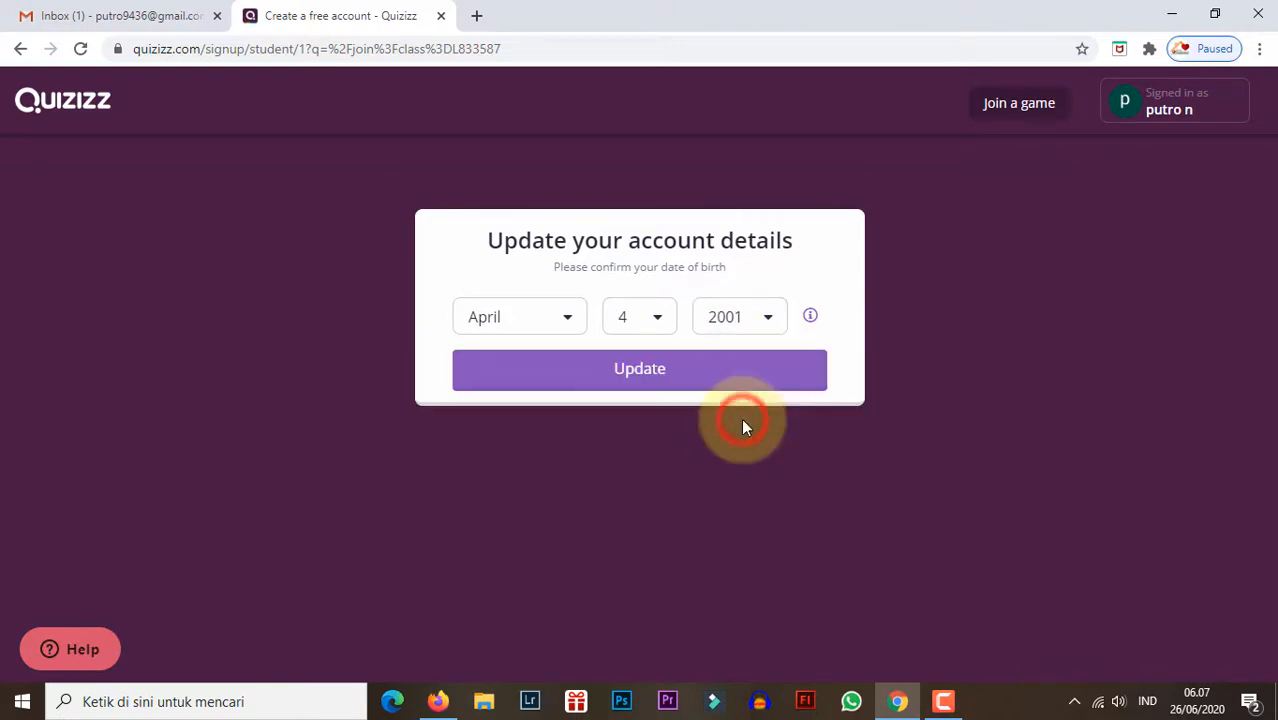
left_click(704, 386)
Set the student's grade to 11th grade and continue to the guardian email field of the class invitation
left_click(683, 314)
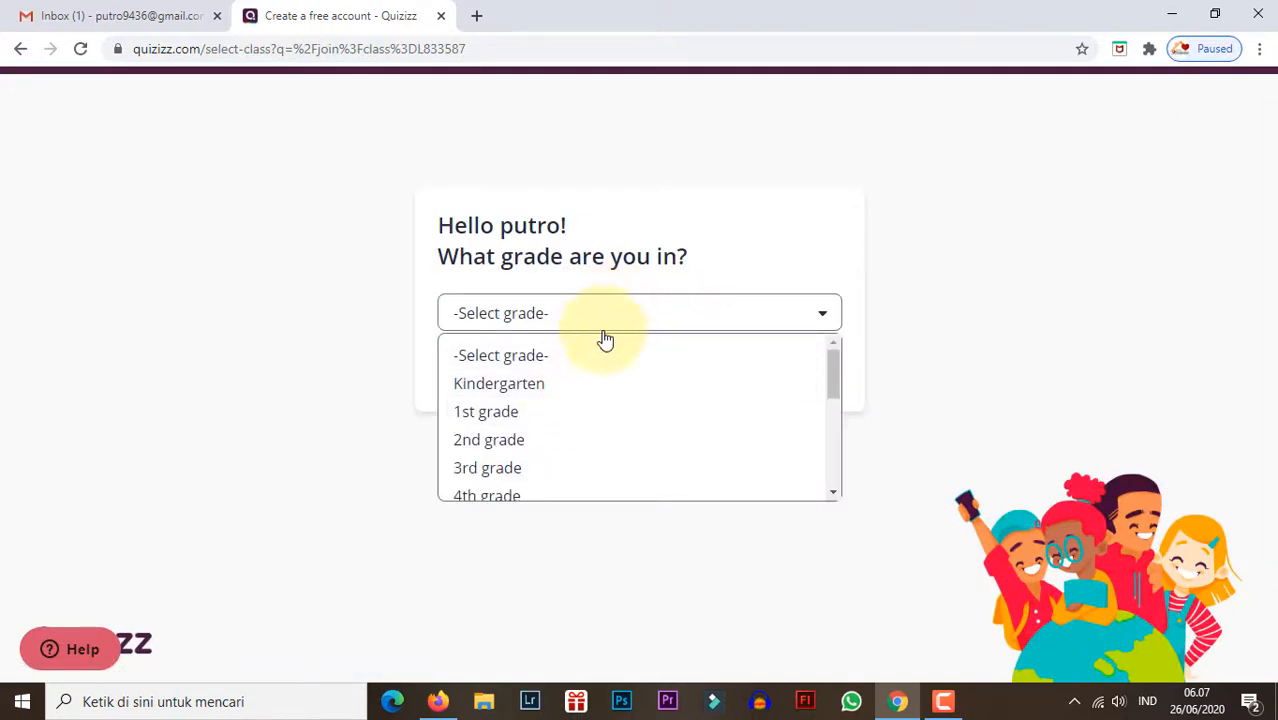
scroll(573, 430, "down", 1)
scroll(573, 430, "down", 3)
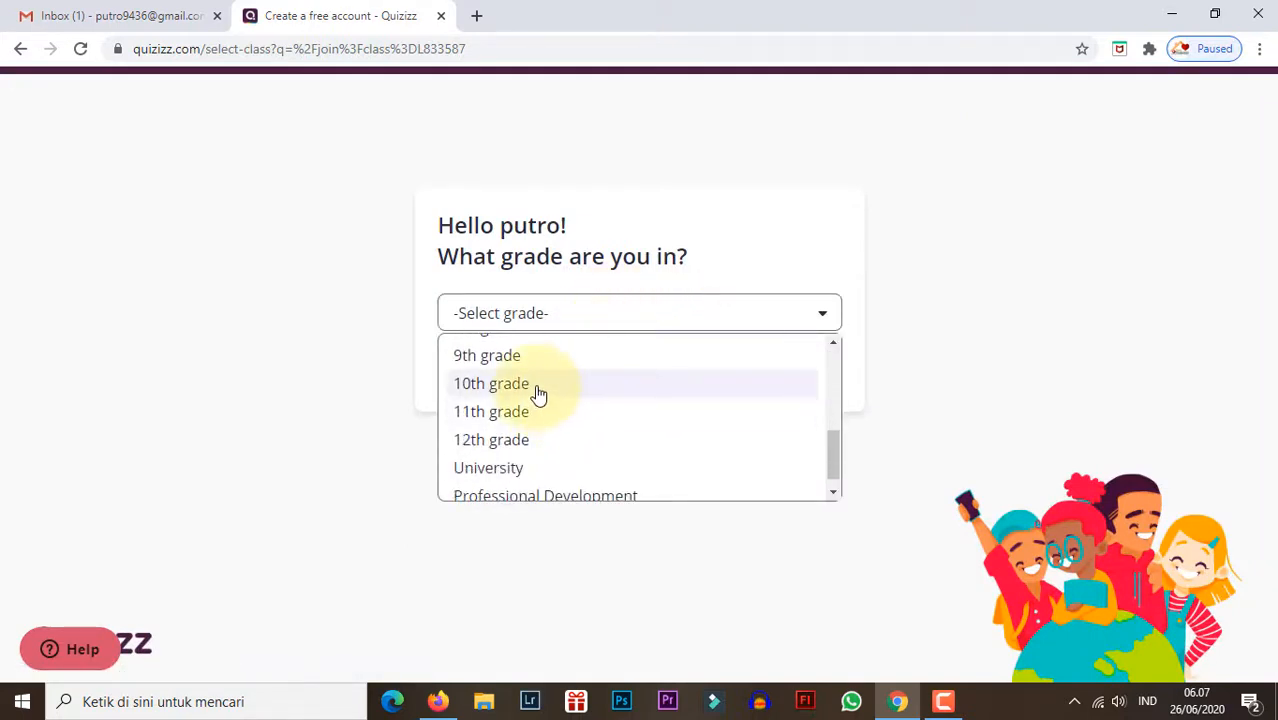
left_click(531, 411)
left_click(800, 390)
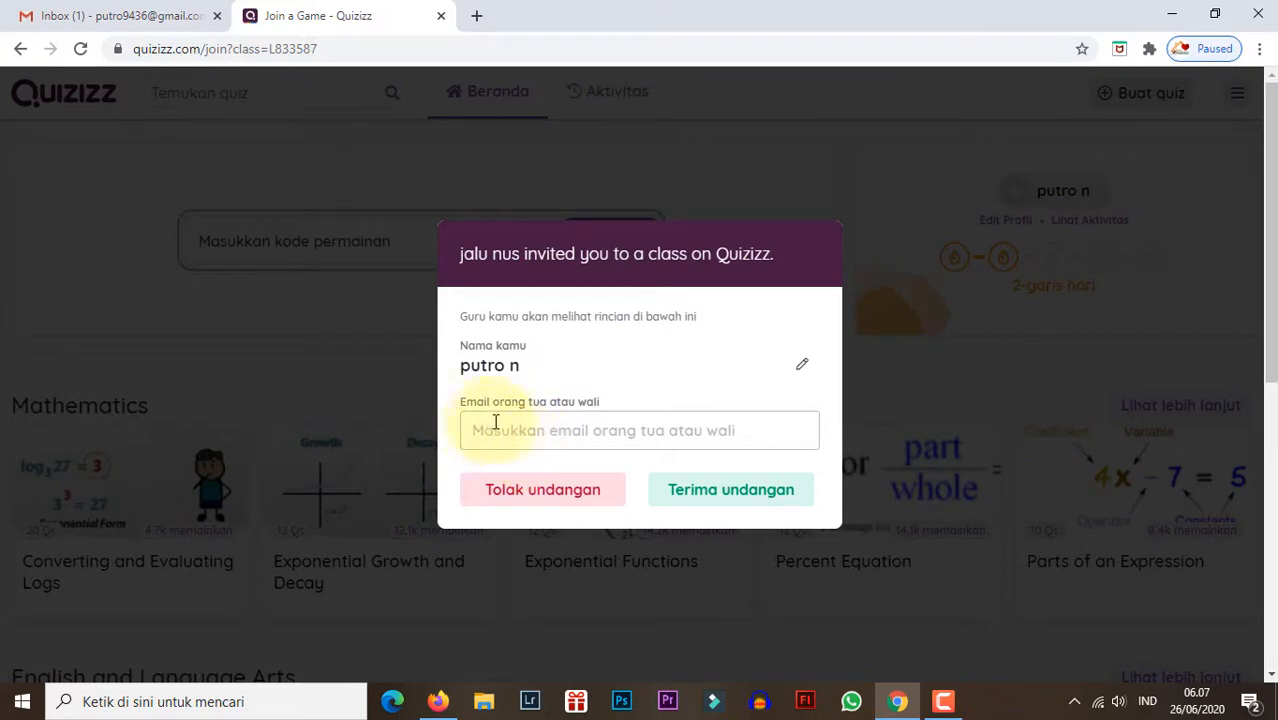
left_click(547, 427)
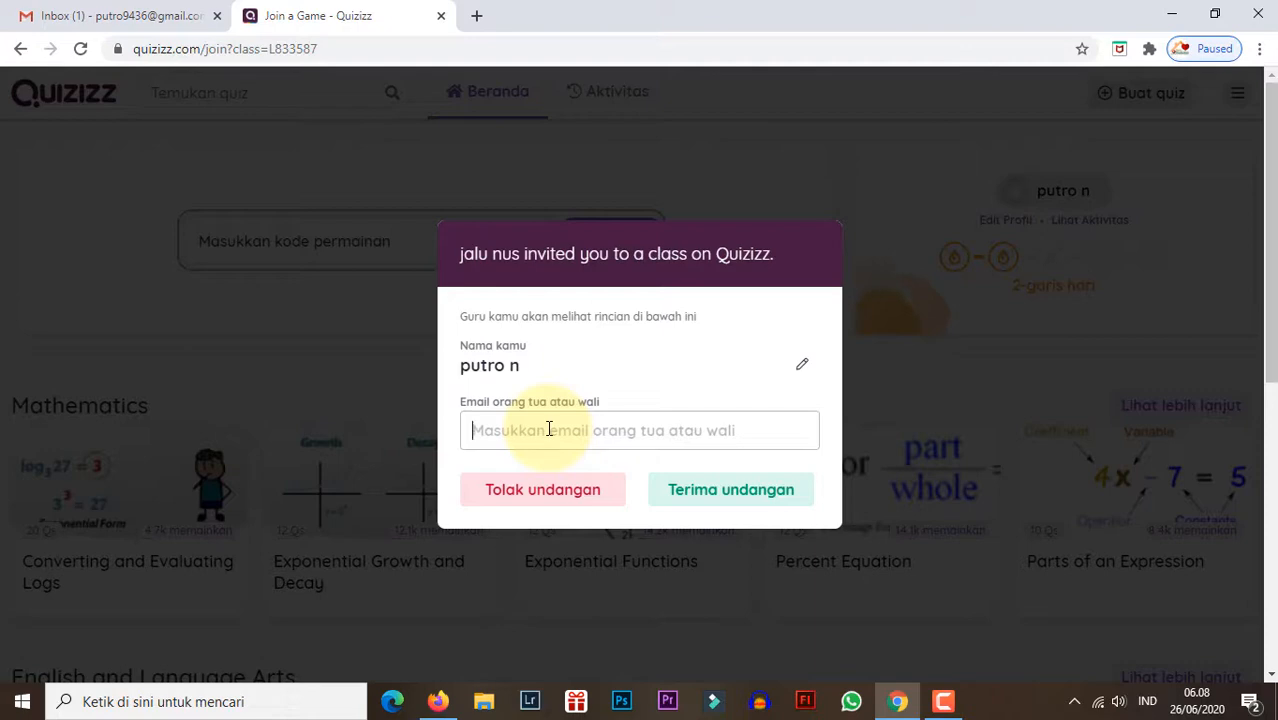
Switch back to Firefox and view the XII MULTIMEDI class's student invitation link
left_click(438, 700)
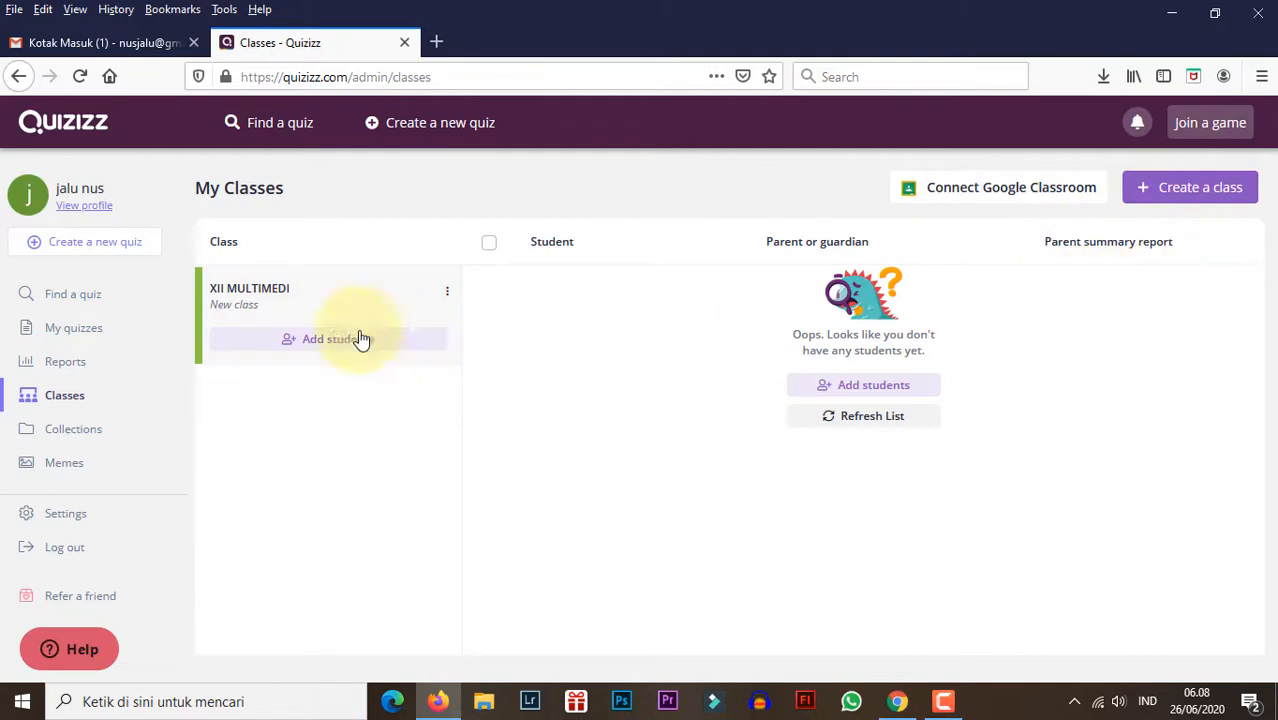
left_click(443, 294)
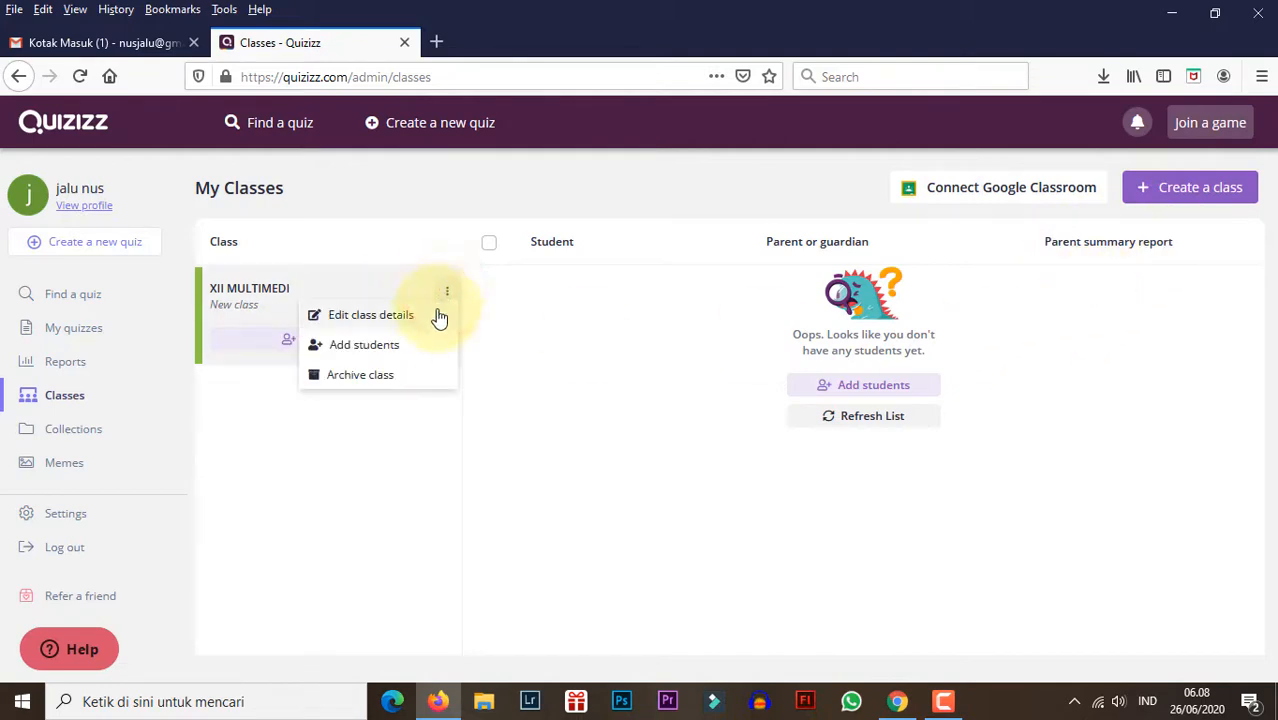
left_click(422, 347)
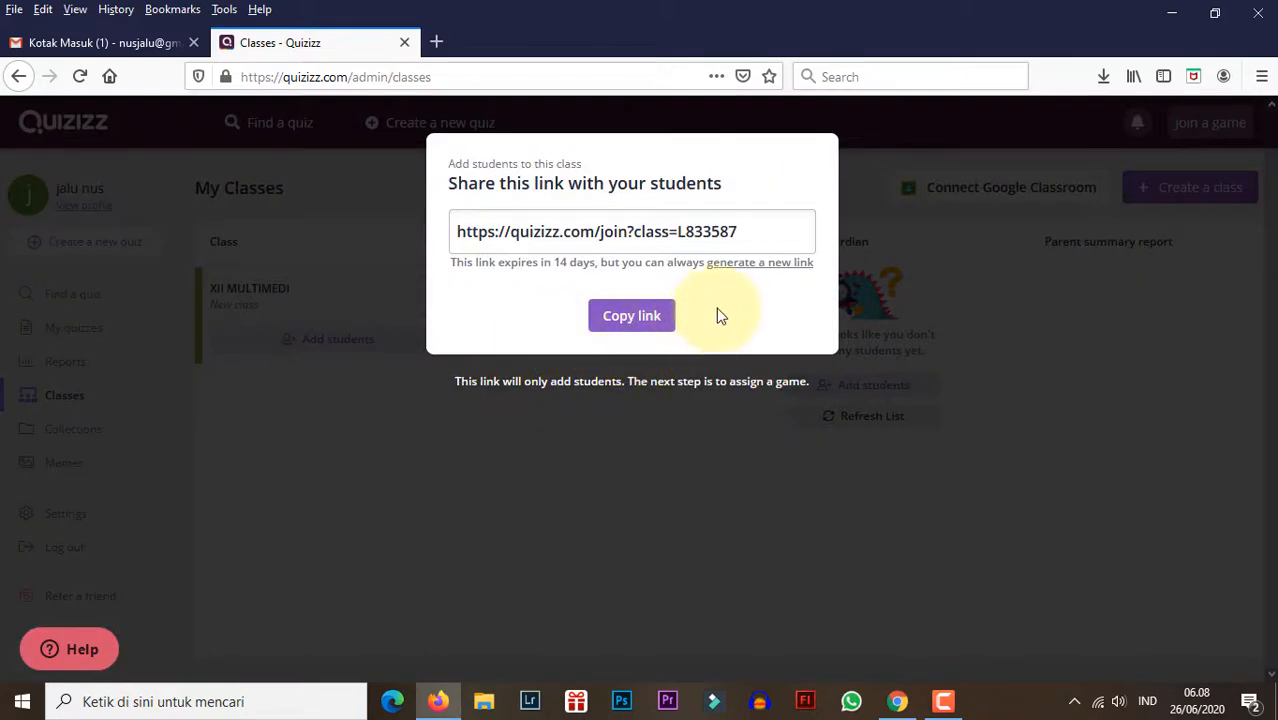
left_click(590, 442)
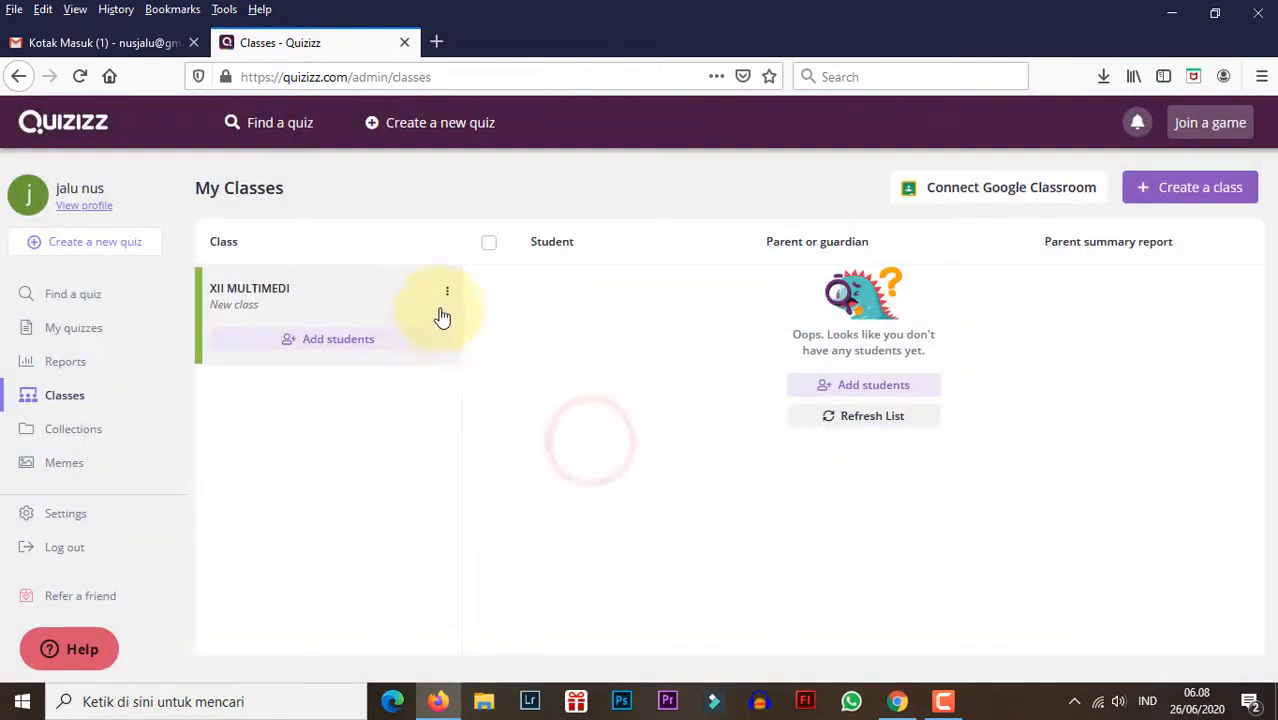
Switch to Chrome and try to accept the class invitation with the guardian email left blank
key("alt+Tab")
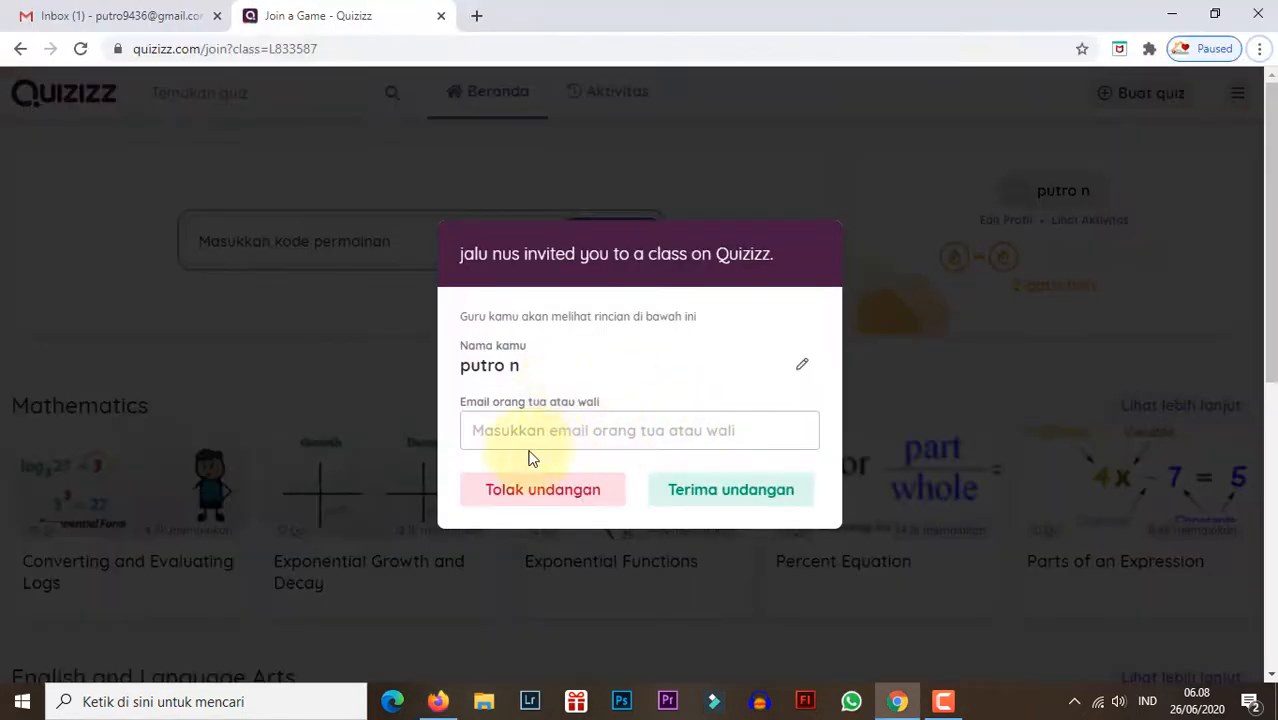
left_click(520, 431)
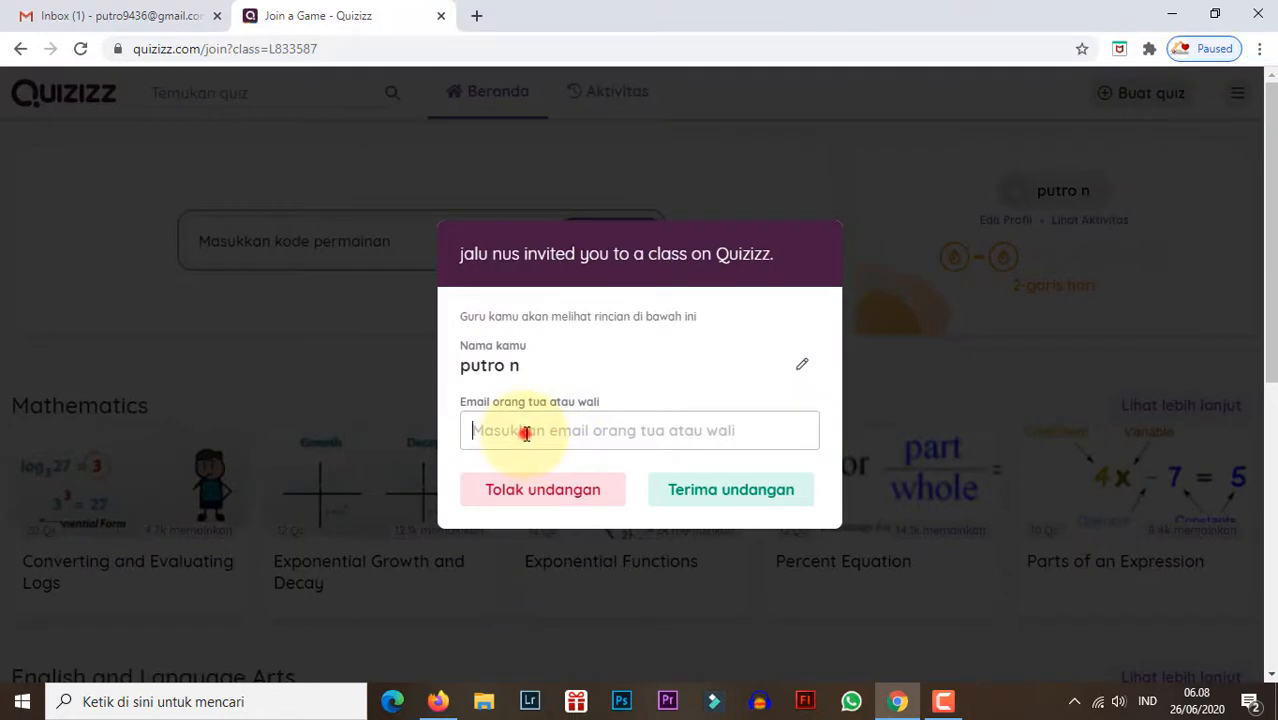
left_click(719, 499)
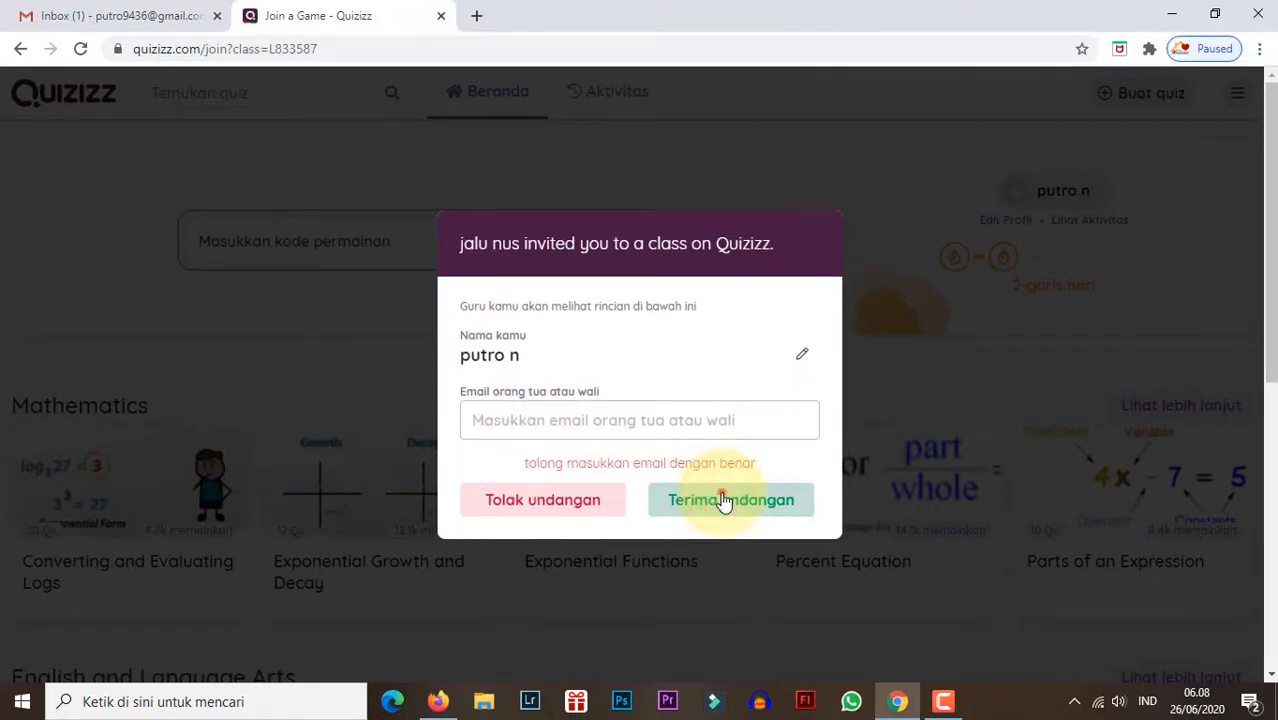
left_click(633, 420)
Switch to Firefox and remove the guardian email requirement from the XII MULTIMEDI class details, saving the change
key("alt+Tab")
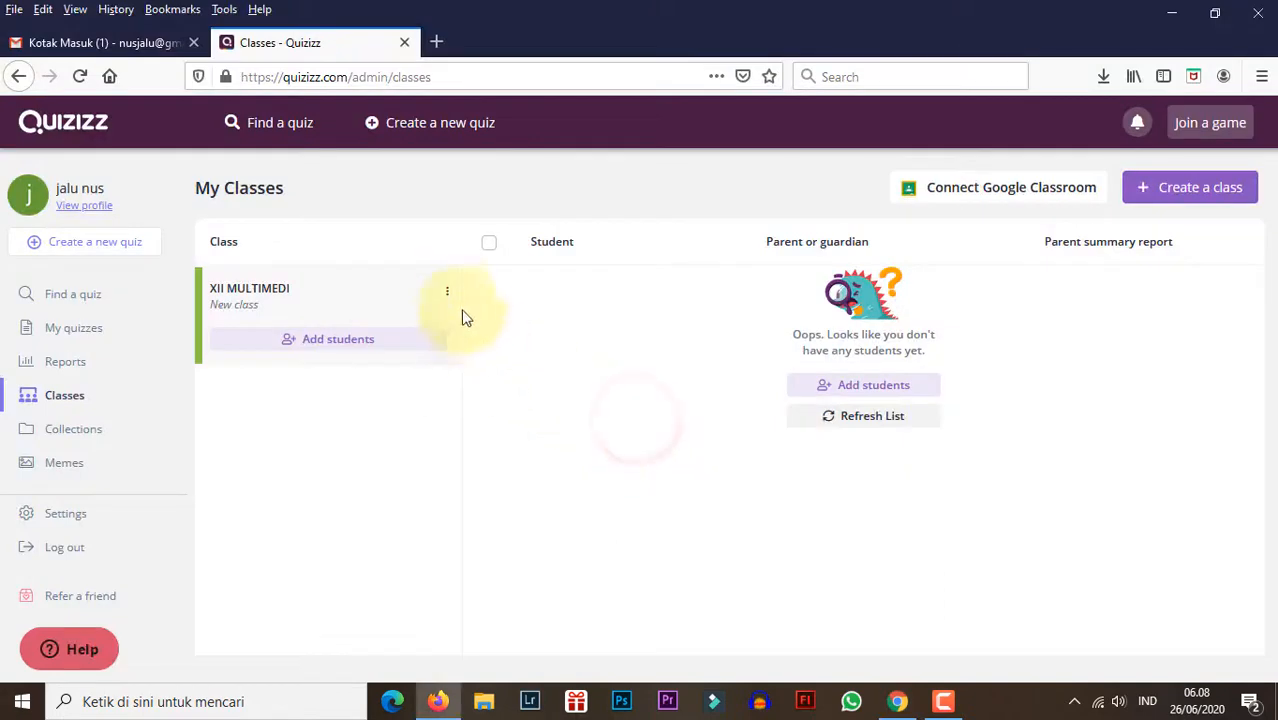
left_click(448, 292)
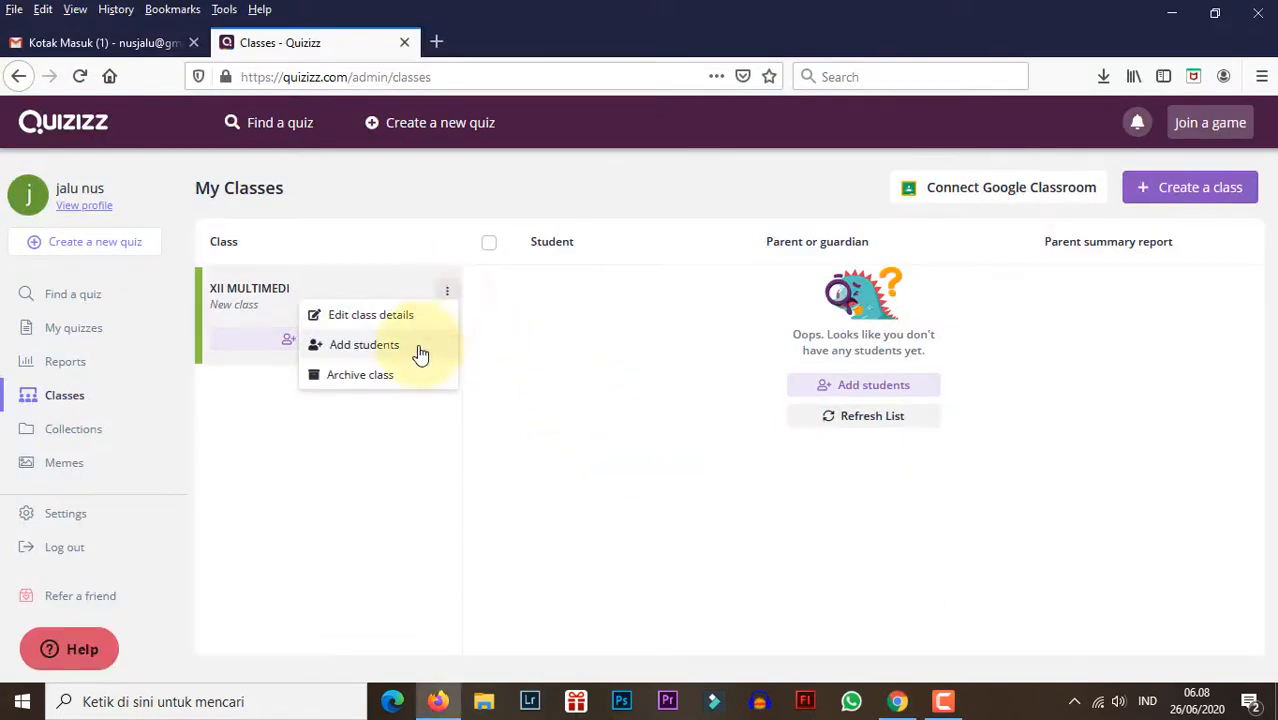
left_click(422, 316)
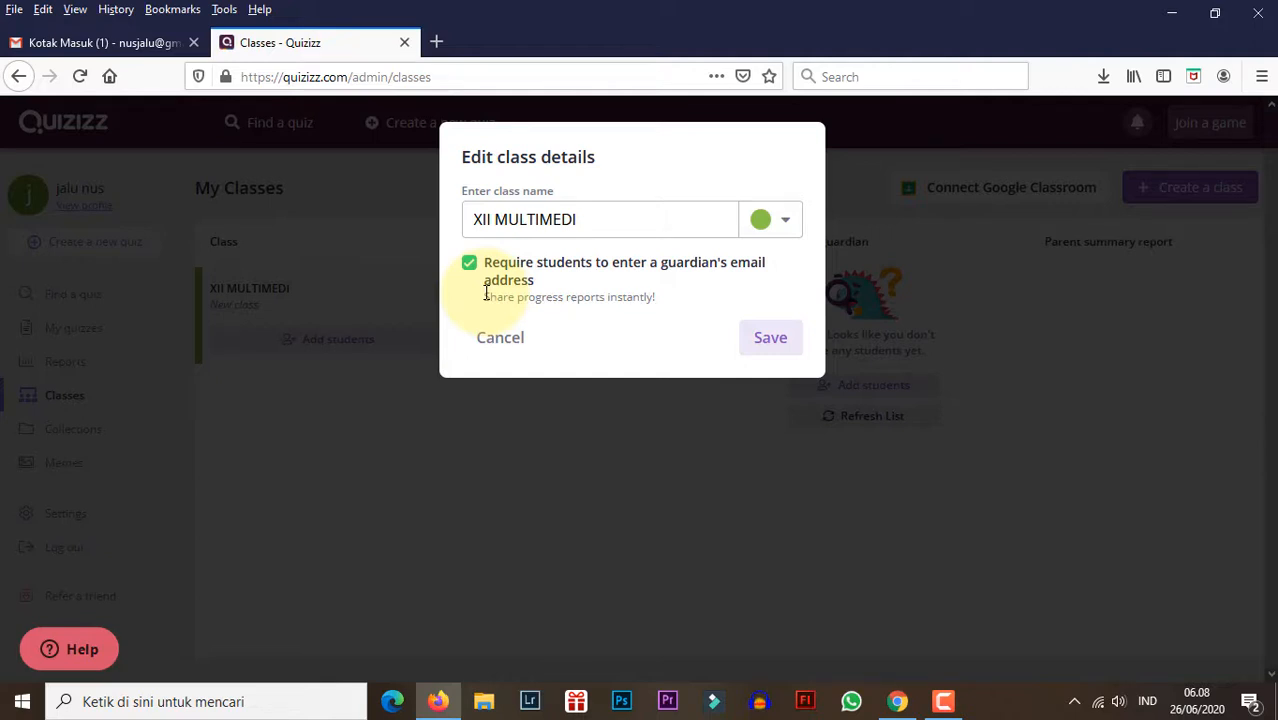
key("alt+Tab")
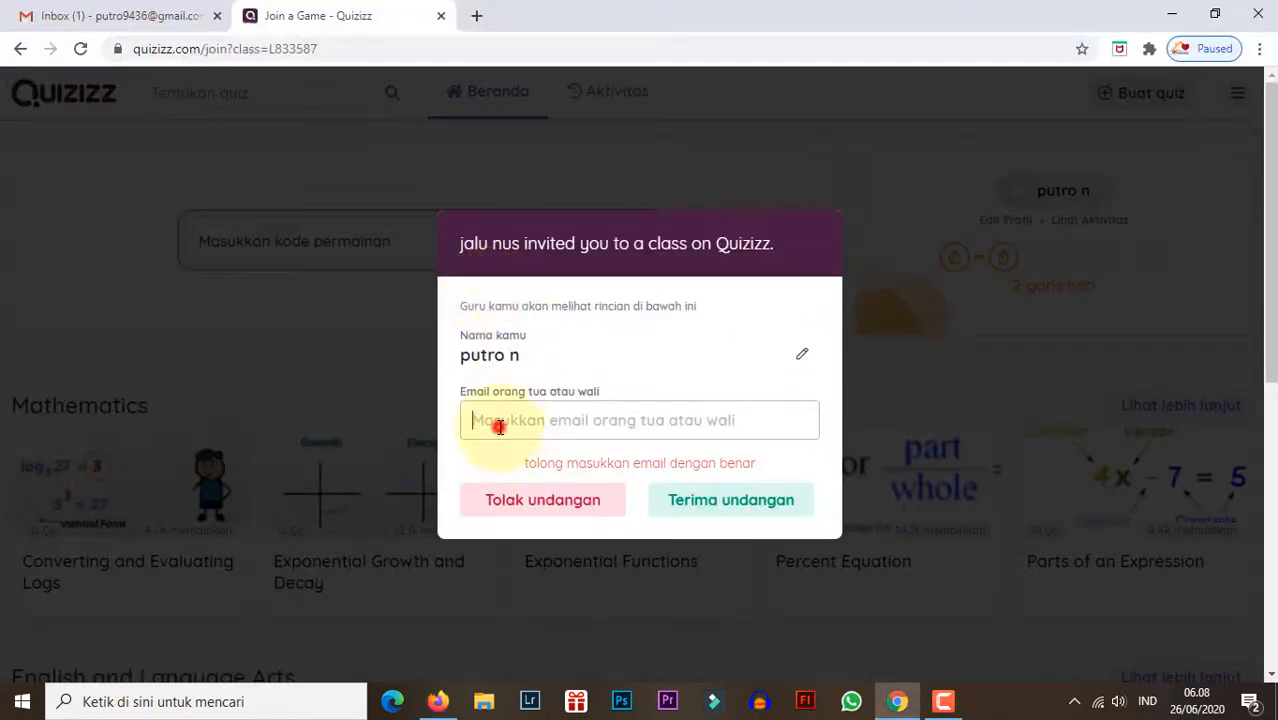
key("alt+Tab")
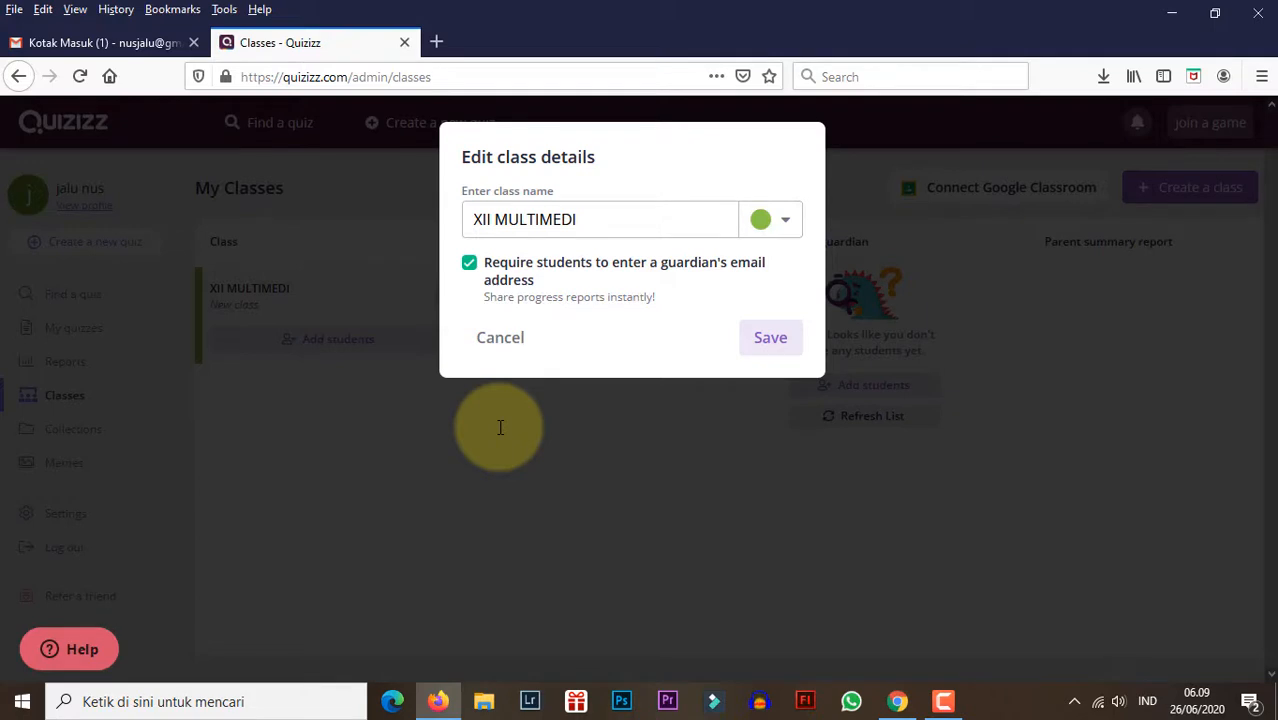
left_click(469, 265)
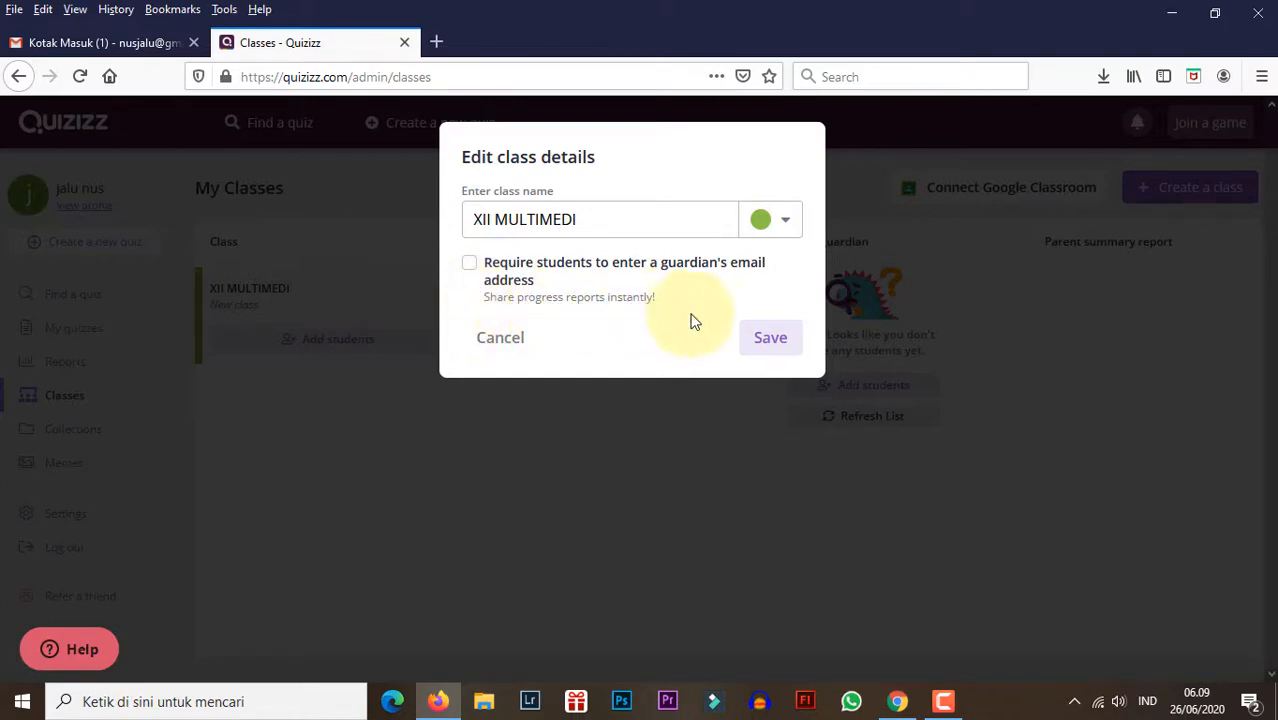
left_click(766, 337)
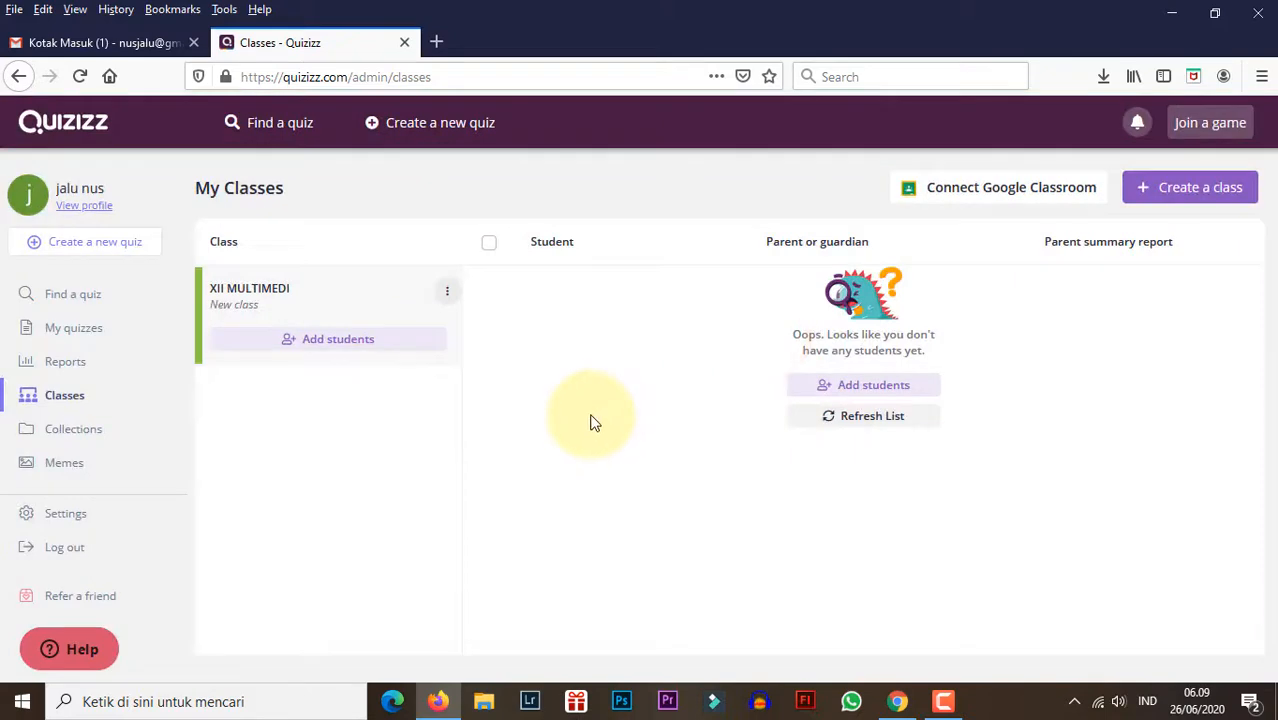
Copy the student invitation link of the XII MULTIMEDI class
key("alt+Tab")
key("alt+Tab")
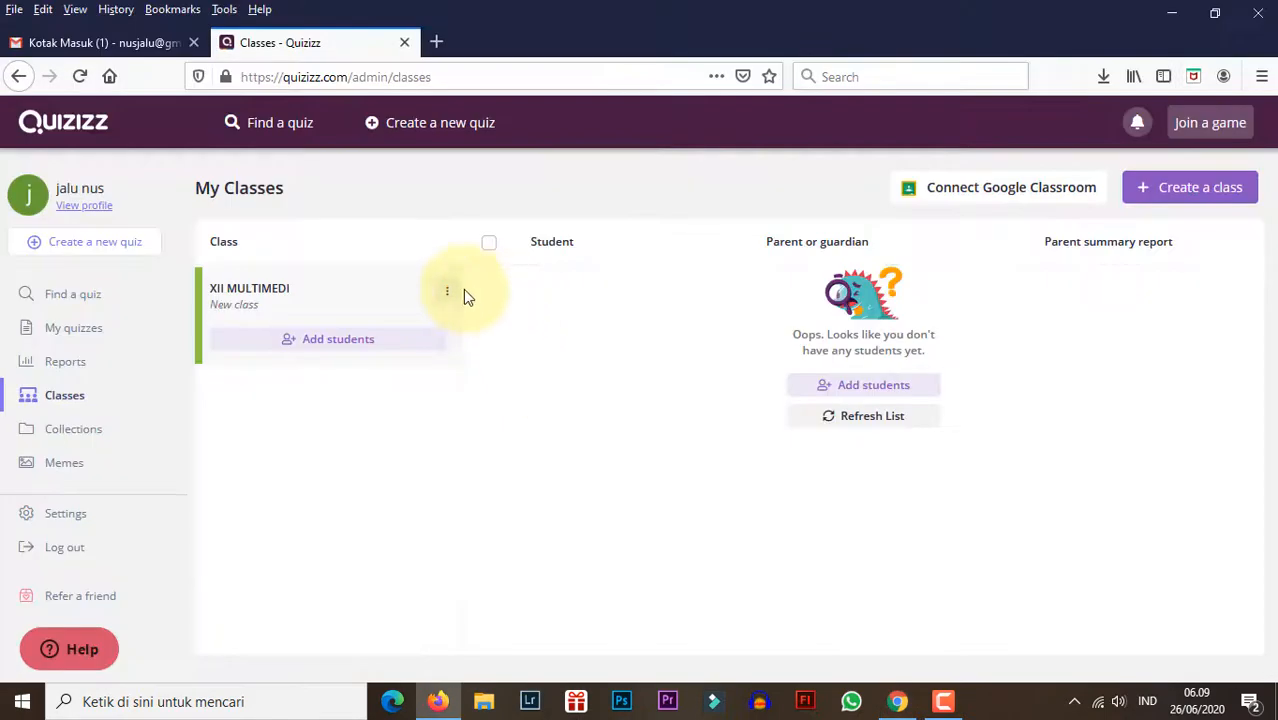
left_click(450, 291)
left_click(584, 368)
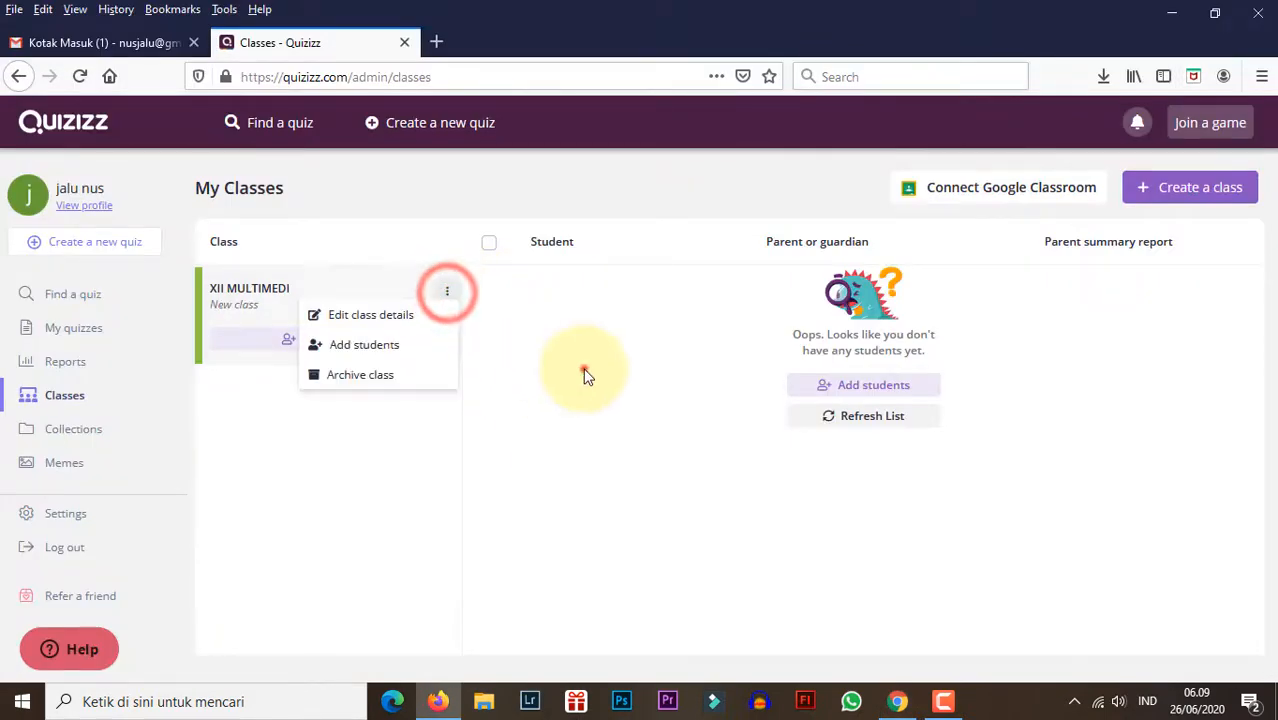
left_click(448, 293)
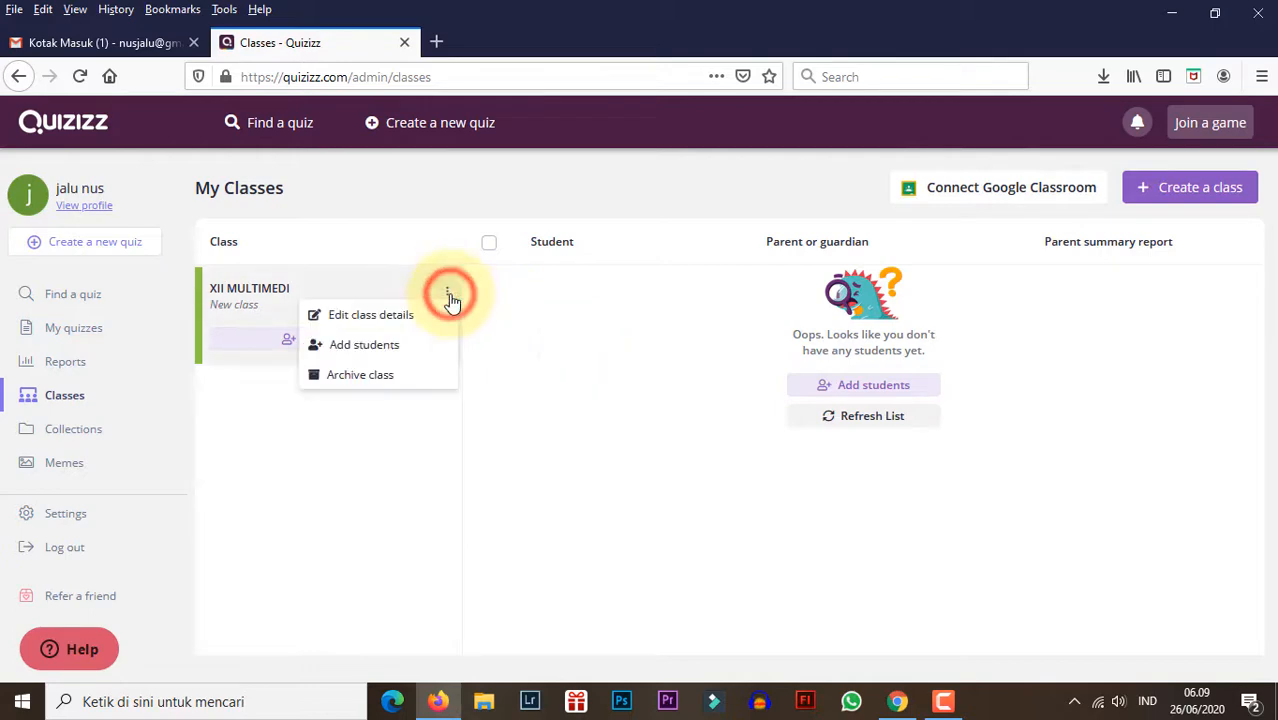
left_click(402, 345)
left_click(613, 318)
Switch to Chrome, reopen the copied invitation link in a fresh tab and accept the class invitation without a guardian email
key("alt+Tab")
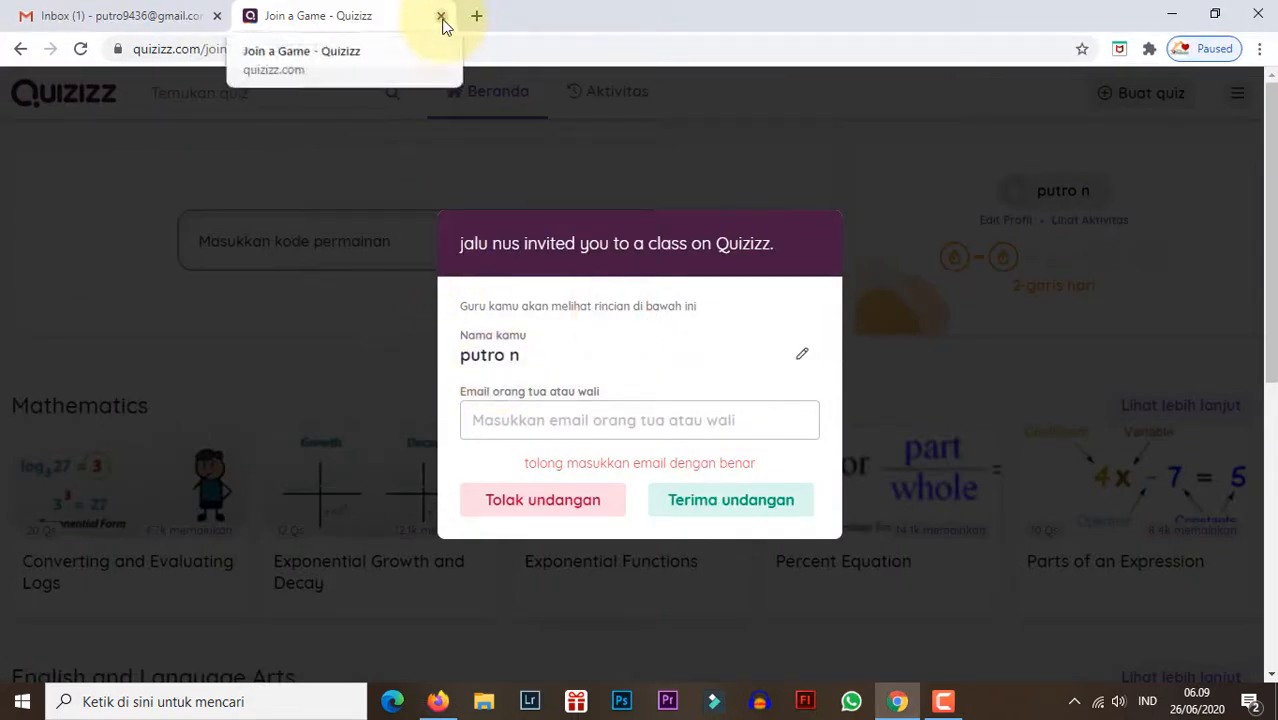
left_click(441, 16)
left_click(248, 16)
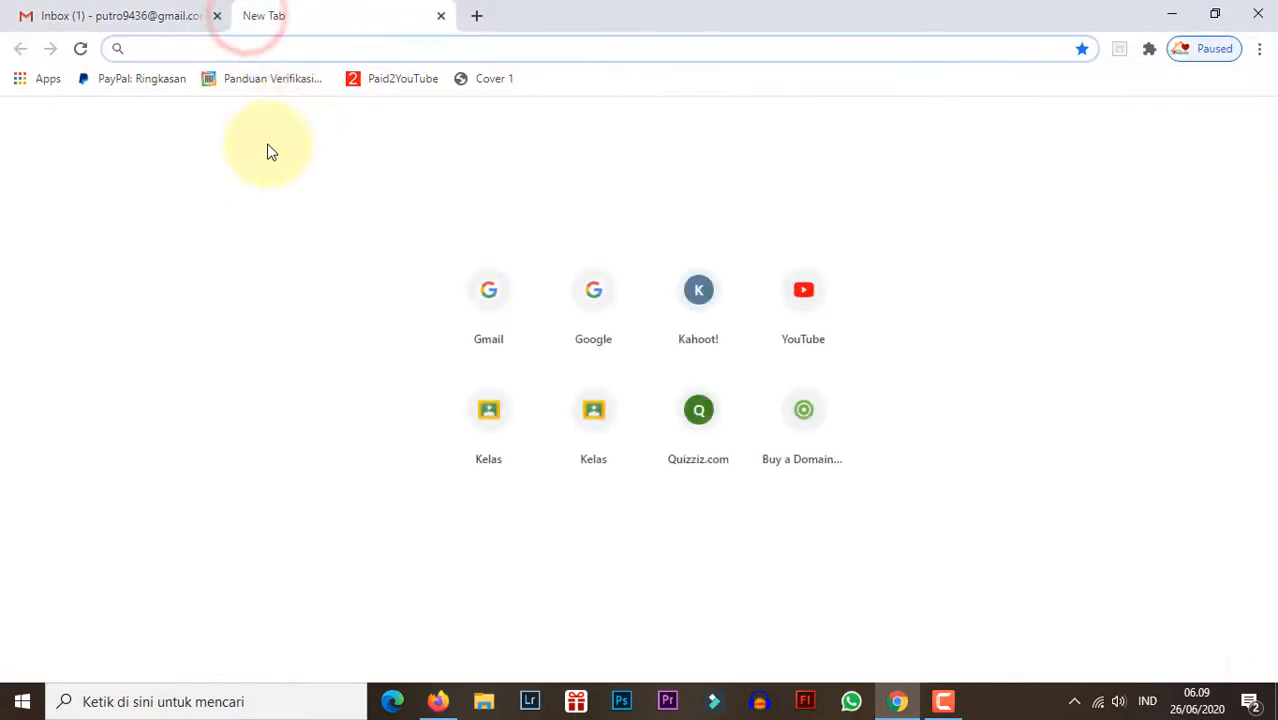
key("ctrl+v")
key("Return")
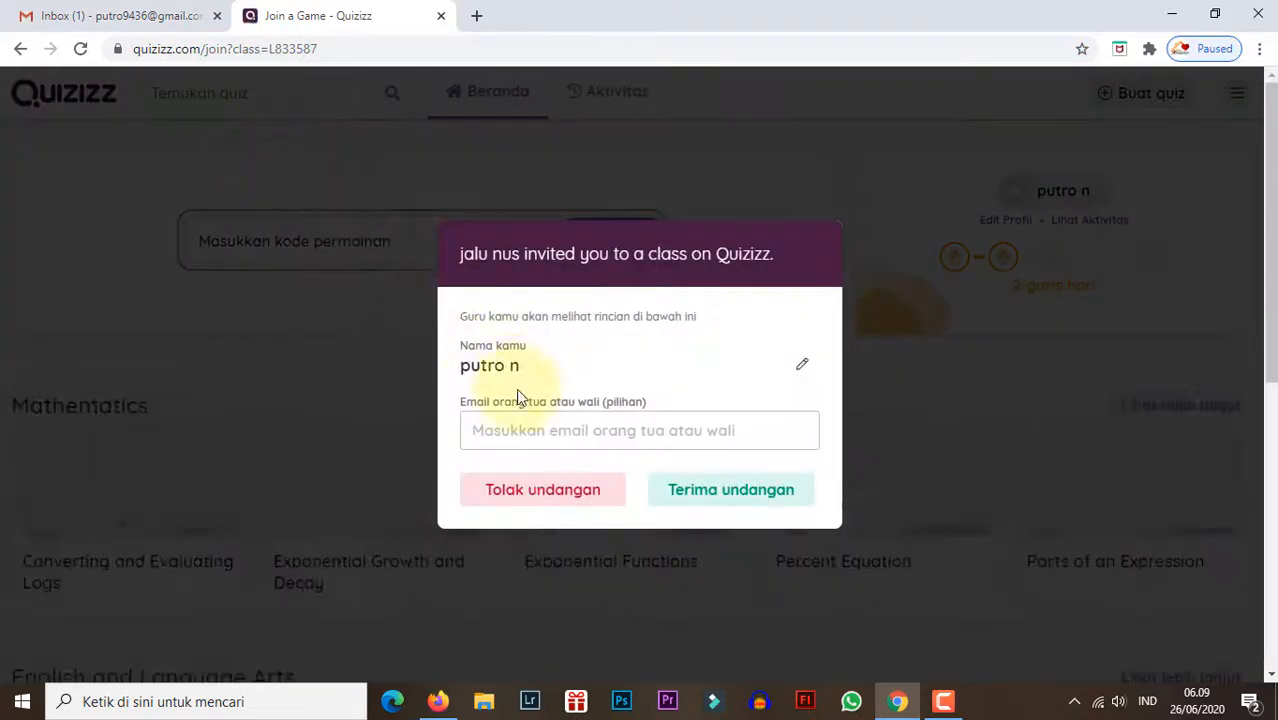
left_click(707, 497)
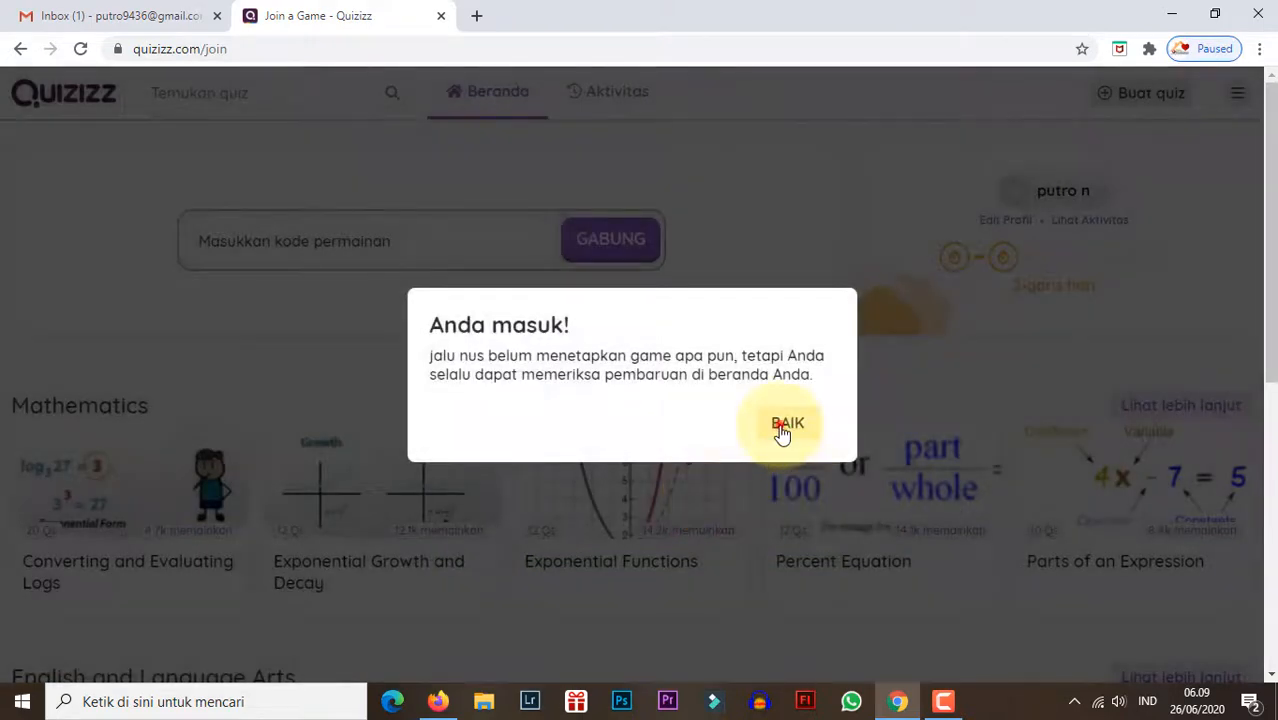
left_click(785, 424)
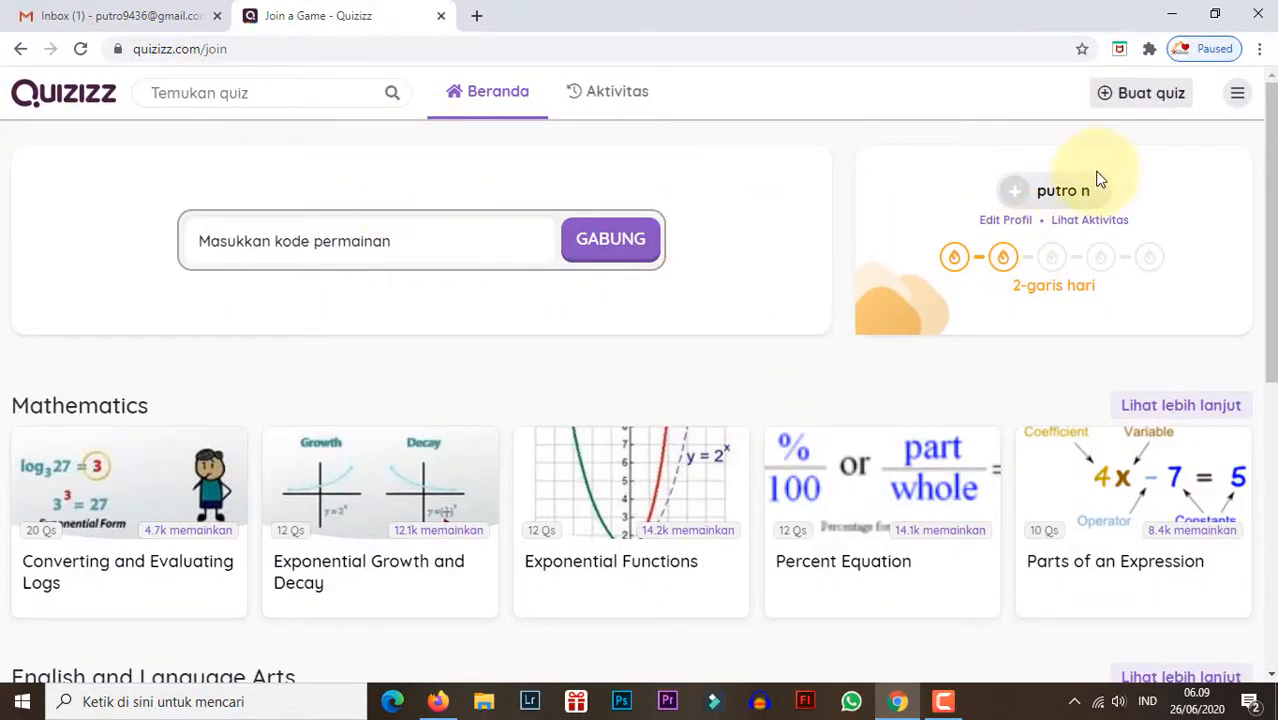
Switch back to Firefox and refresh the XII MULTIMEDI student list to check that the student has joined
key("alt+Tab")
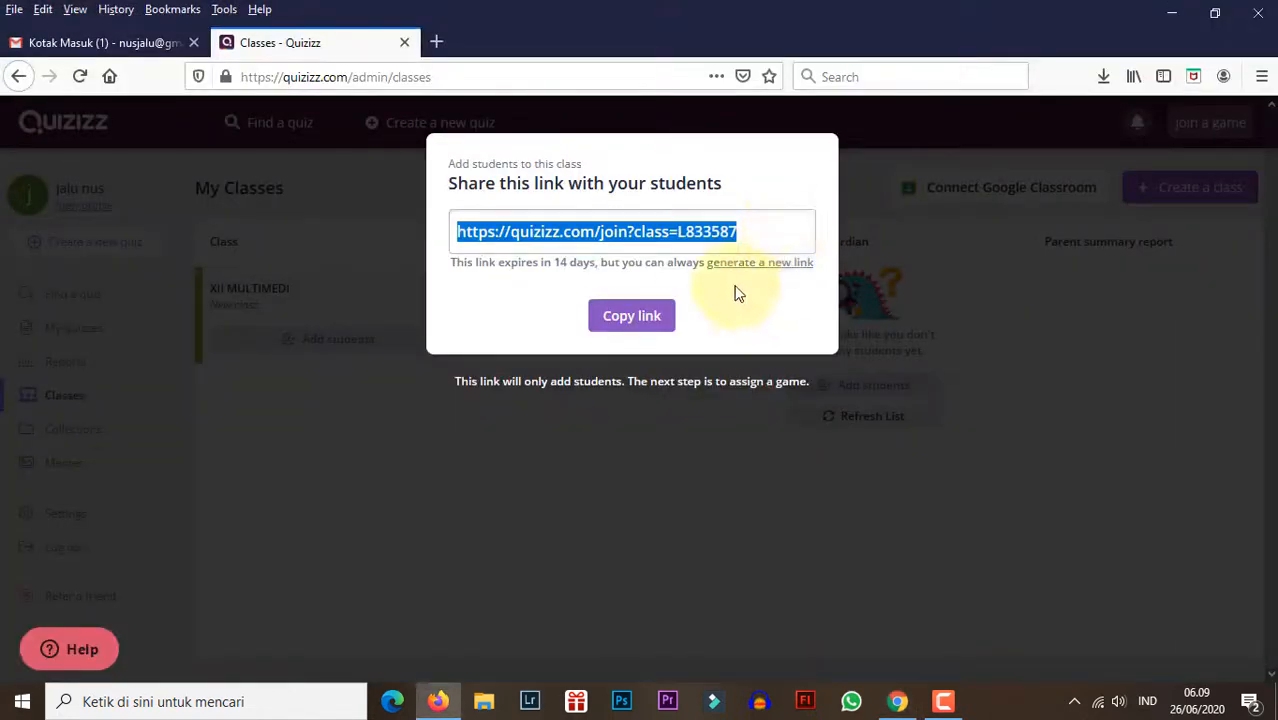
left_click(830, 476)
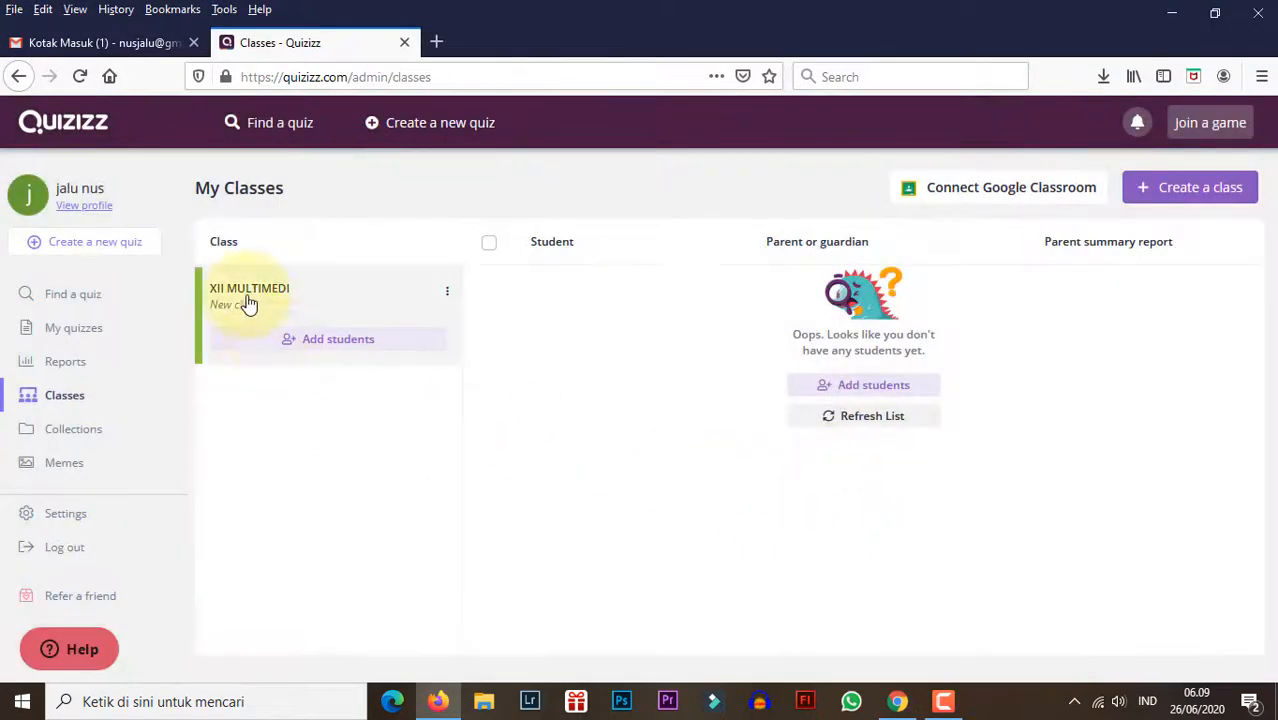
left_click(858, 418)
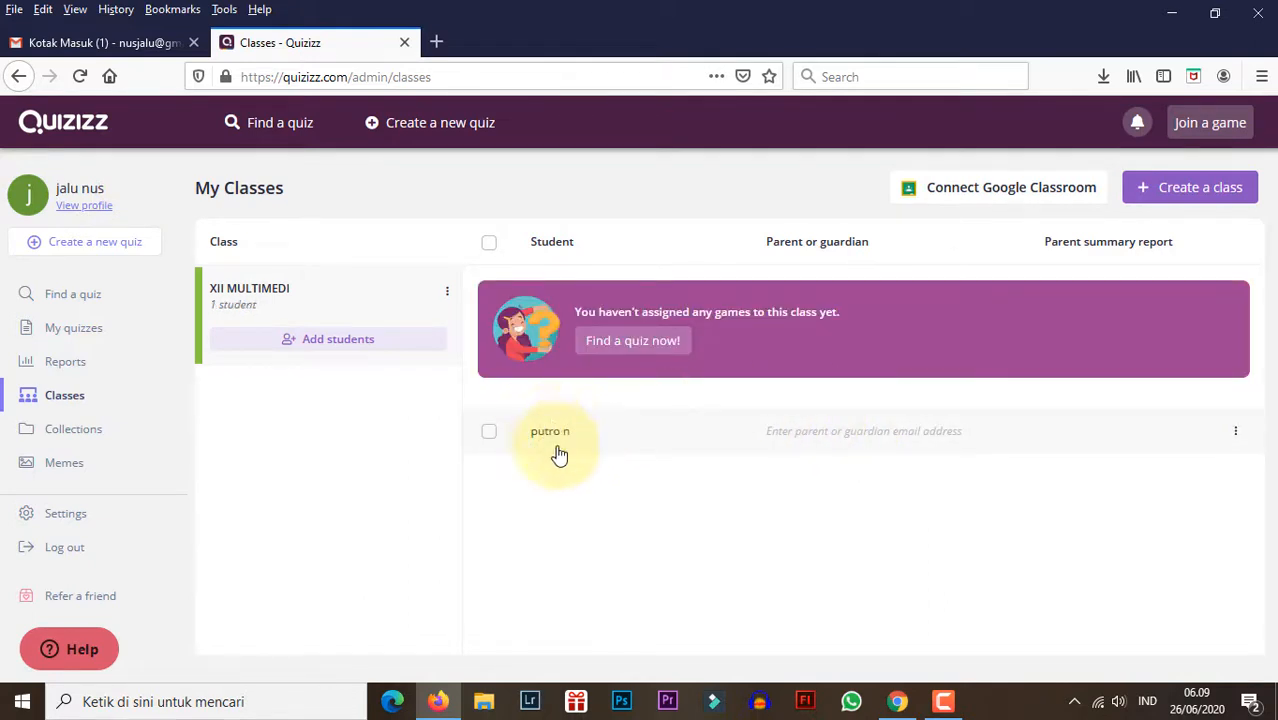
key("alt+Tab")
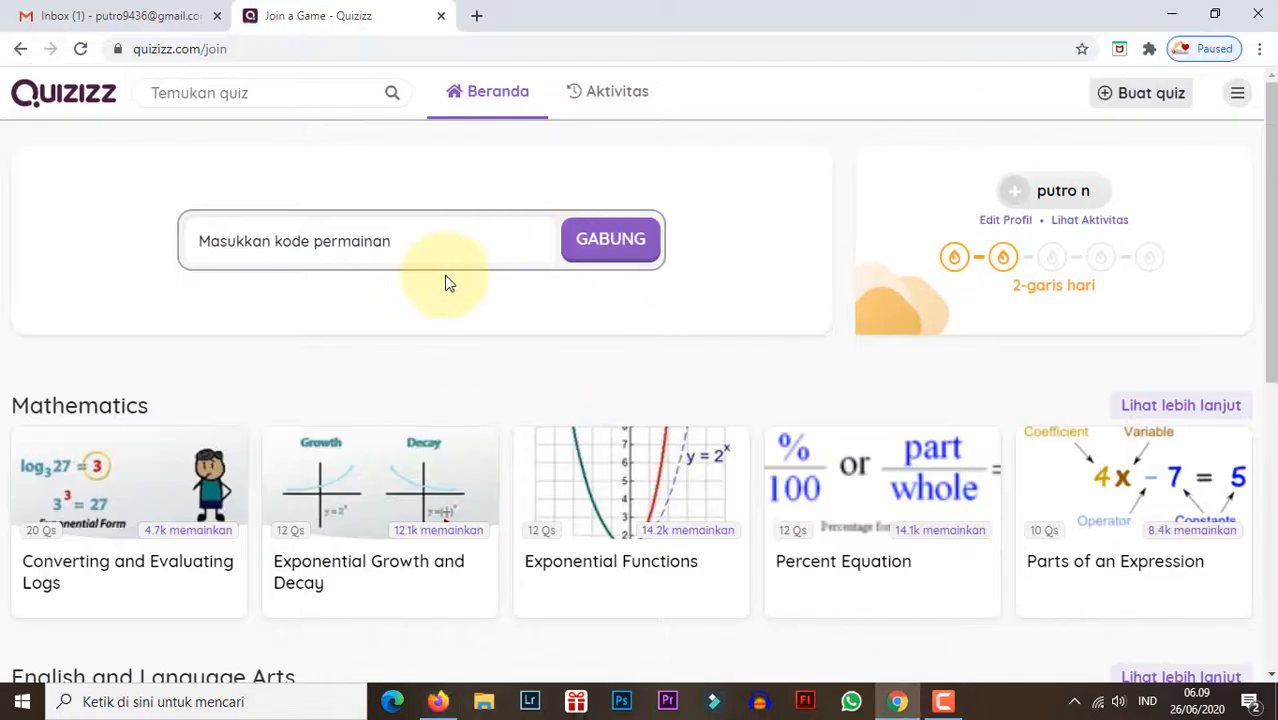
key("alt+Tab")
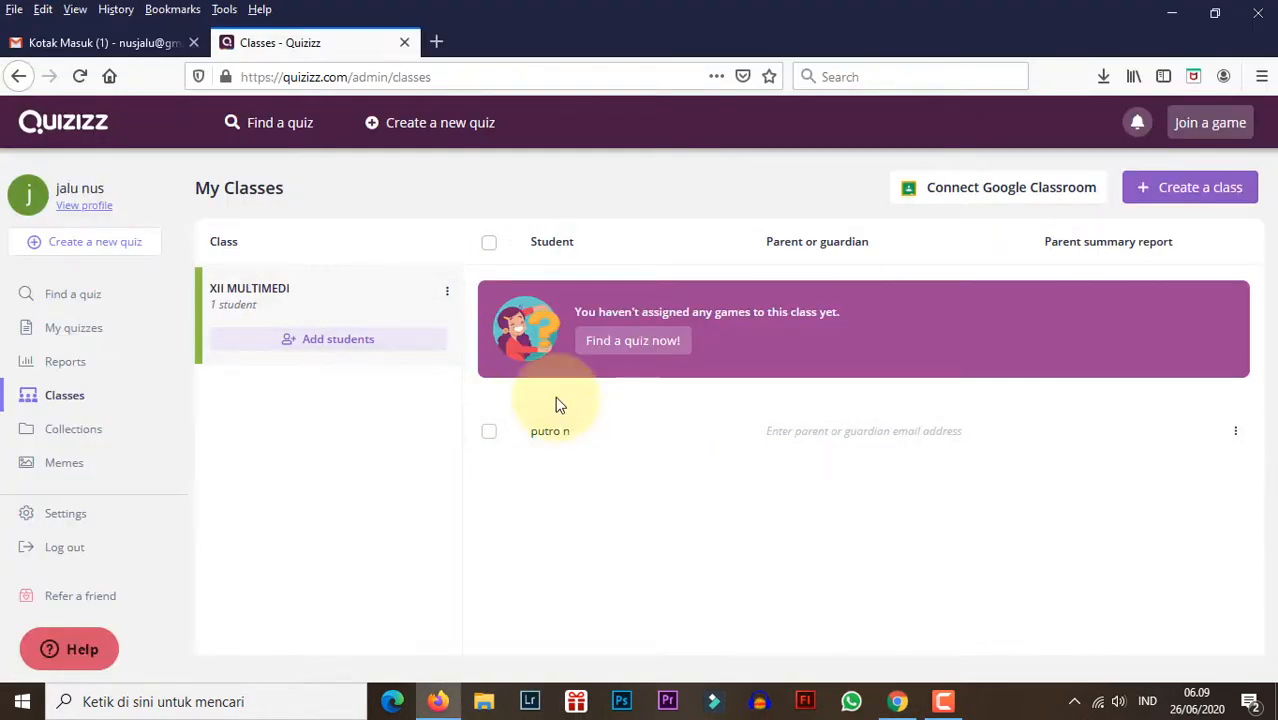
Open the kuis1-matematika quiz from the teacher's own quizzes and start setting it up as a live game
left_click(71, 329)
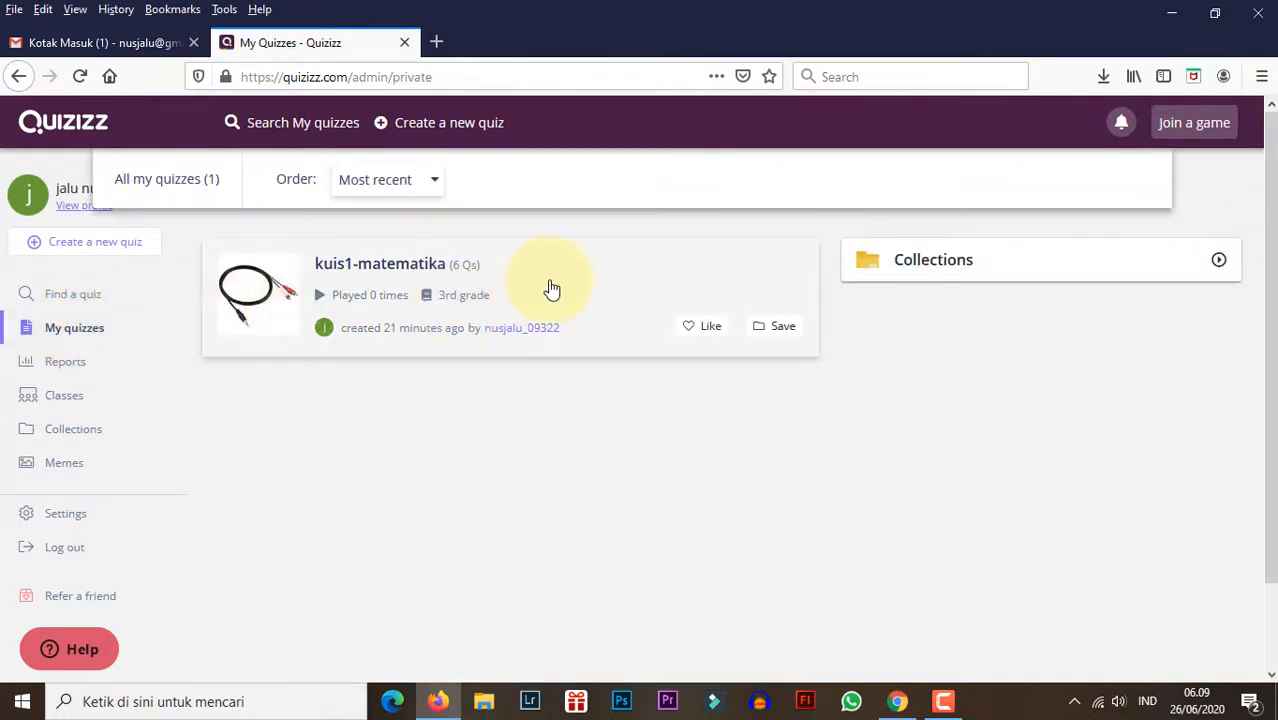
left_click(551, 287)
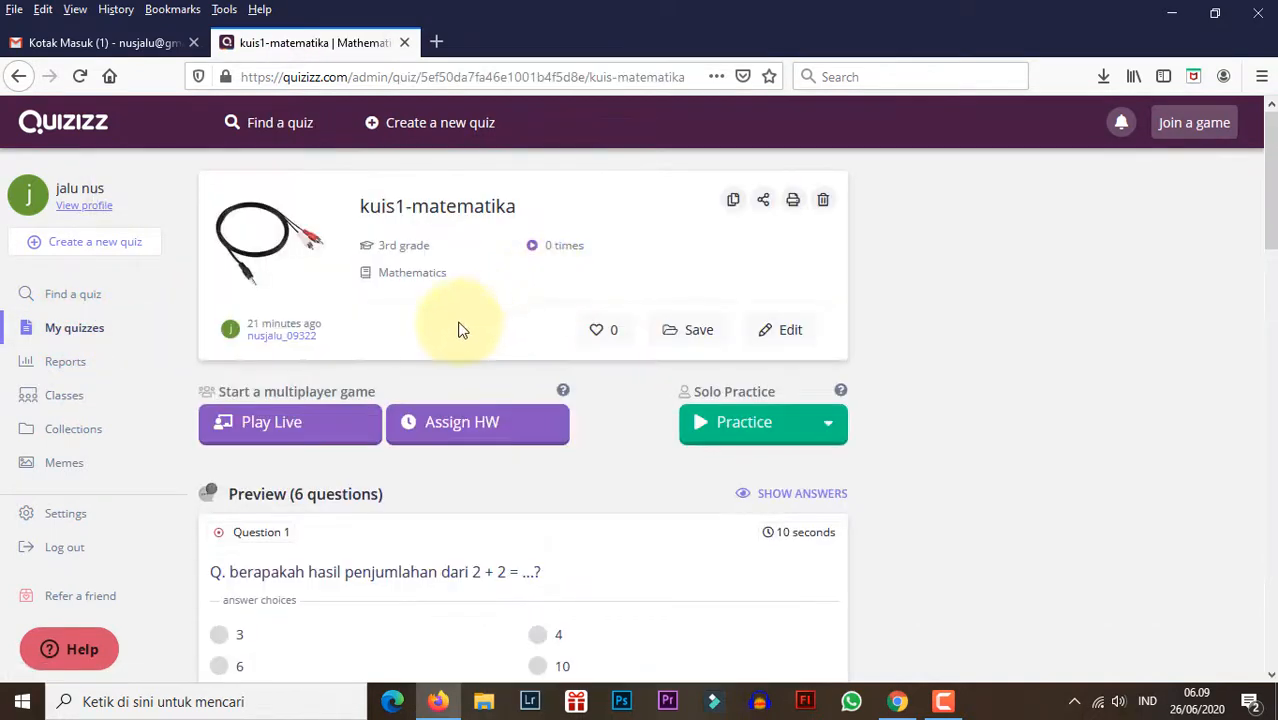
left_click(328, 436)
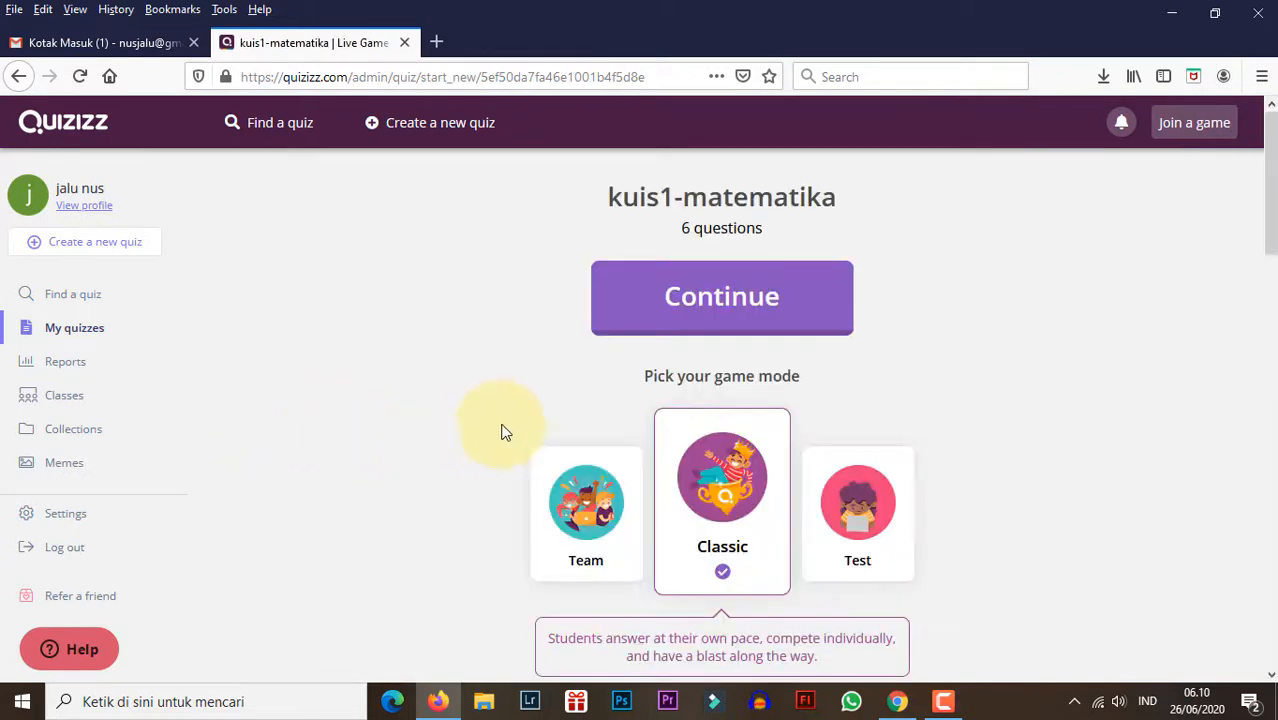
Try the Team and Test game modes for the live game and return to Classic
scroll(700, 400, "down", 2)
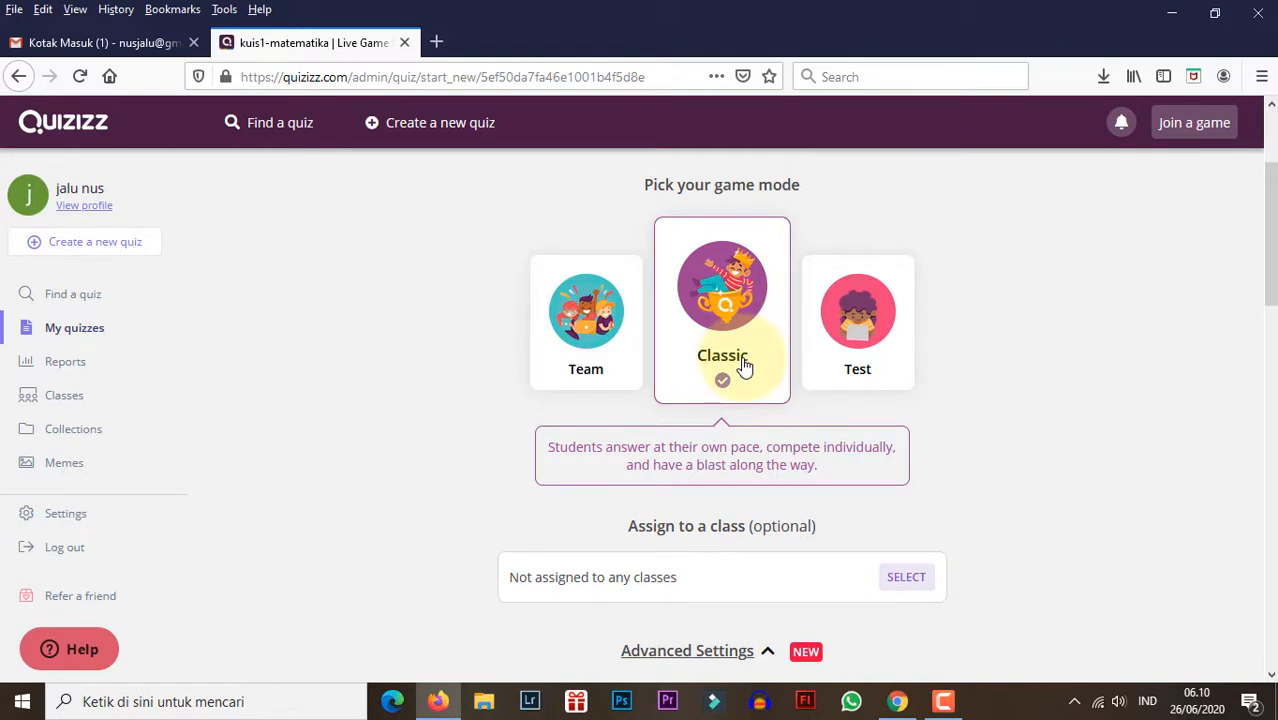
left_click(578, 348)
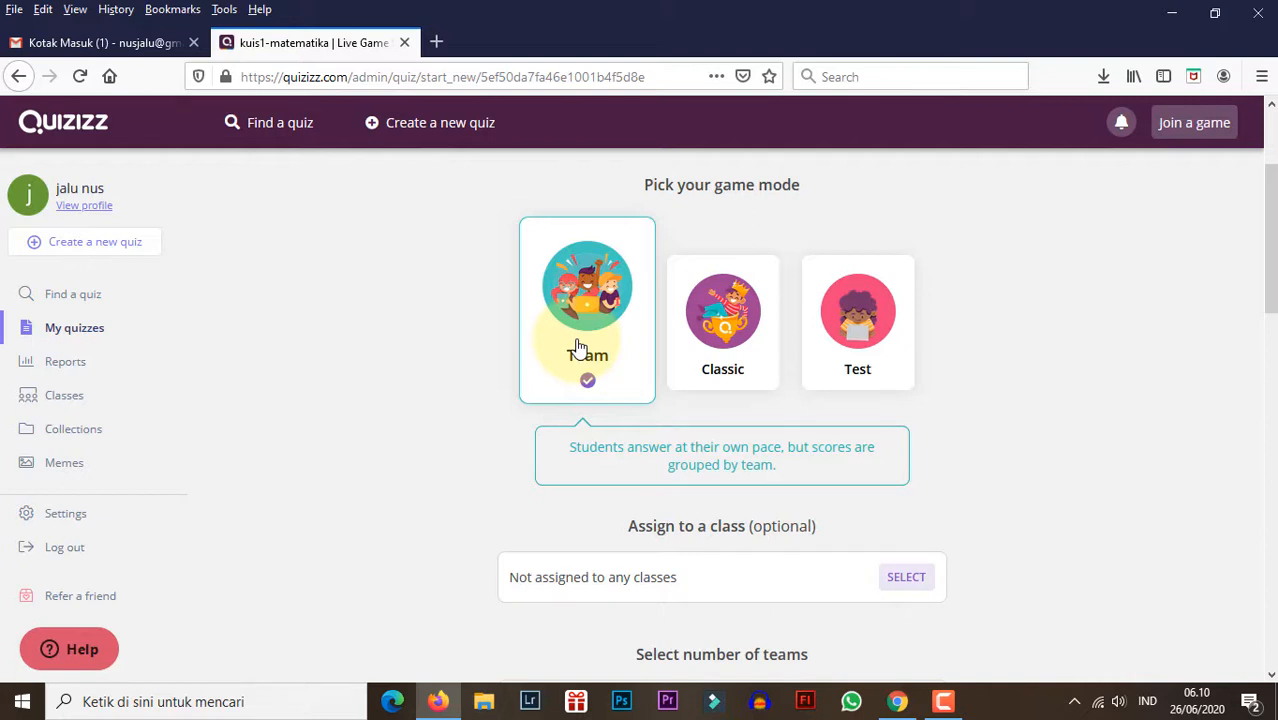
left_click(857, 345)
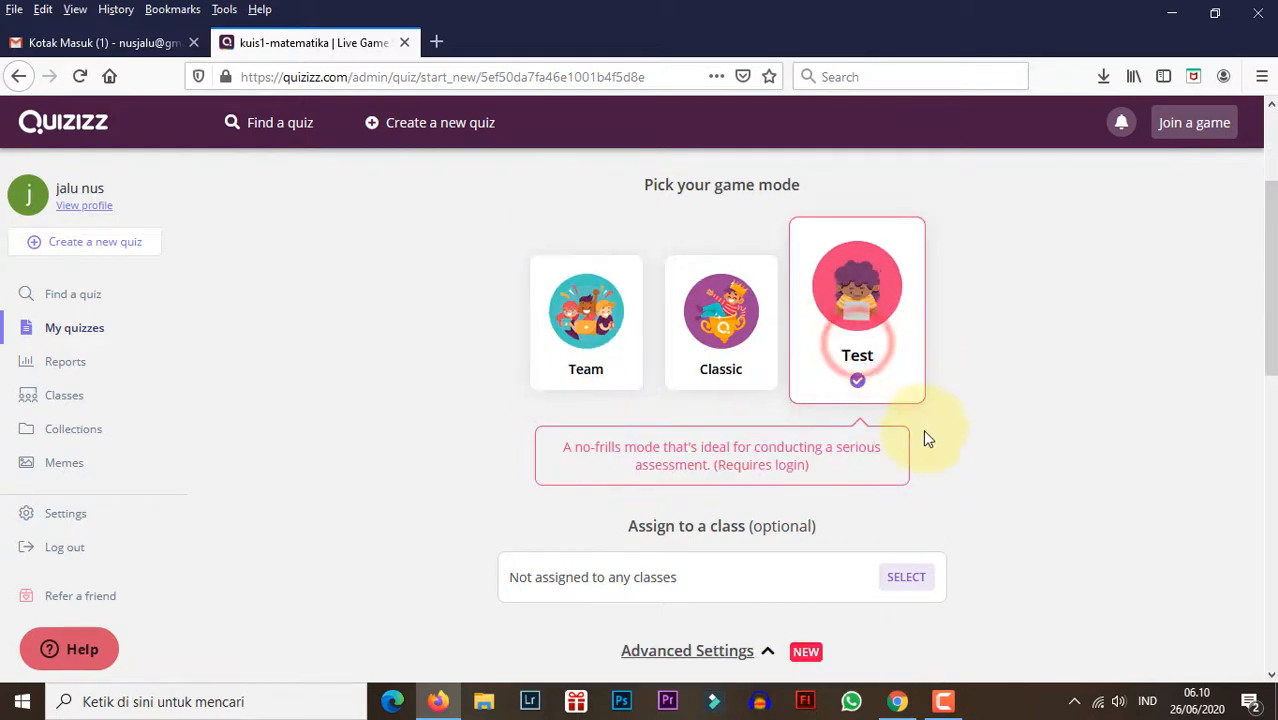
left_click(724, 325)
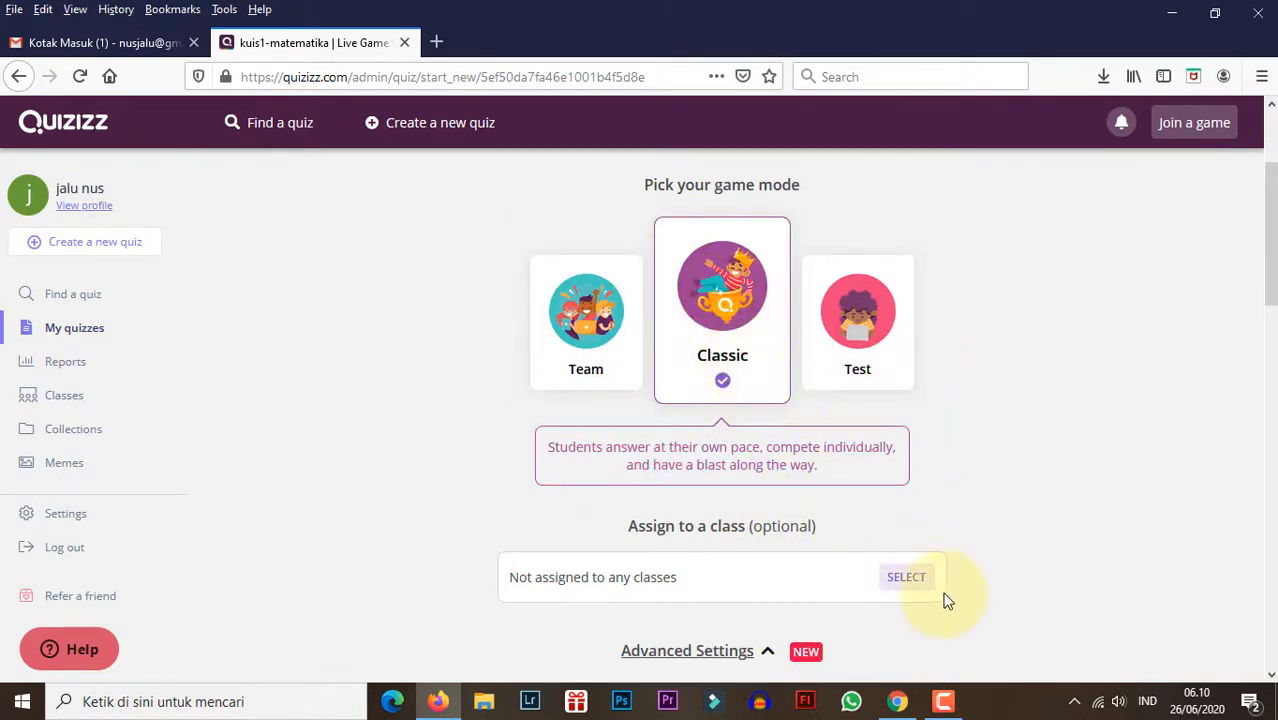
Assign the game to the XII MULTIMEDI class with the title KUIS 1 and the description KERJAKAN DENGAN BENAR
left_click(912, 582)
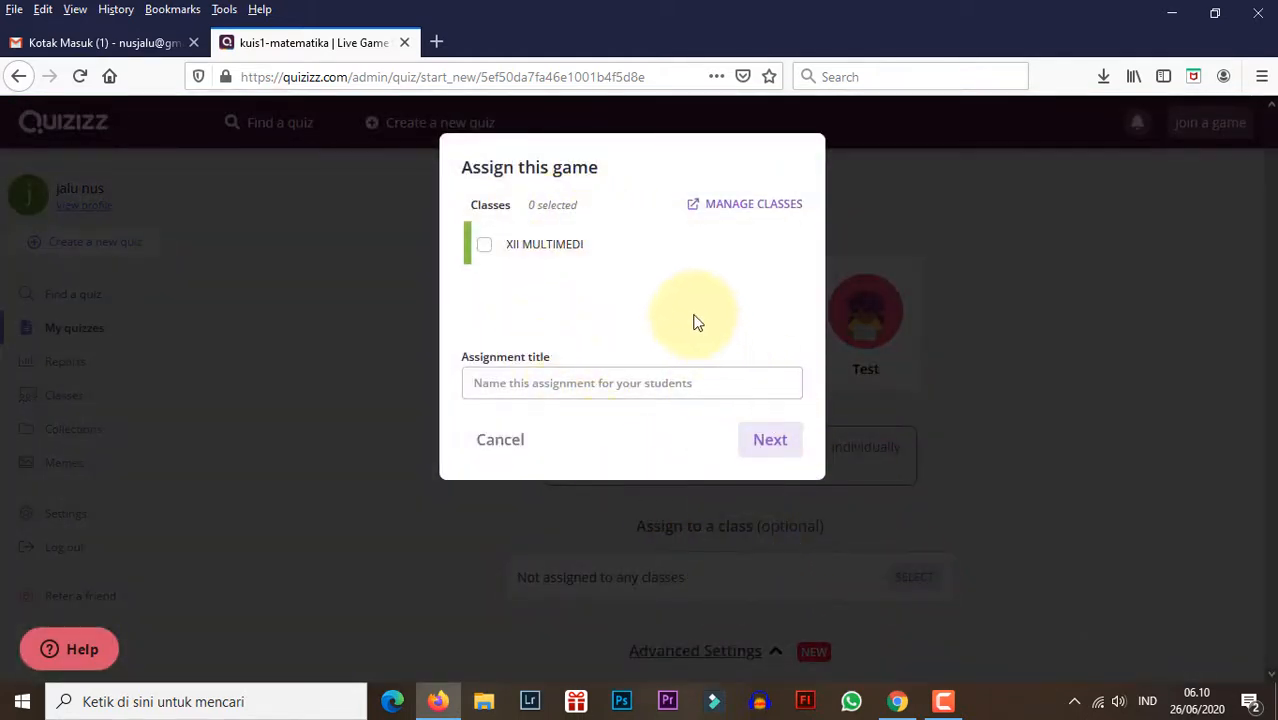
left_click(485, 250)
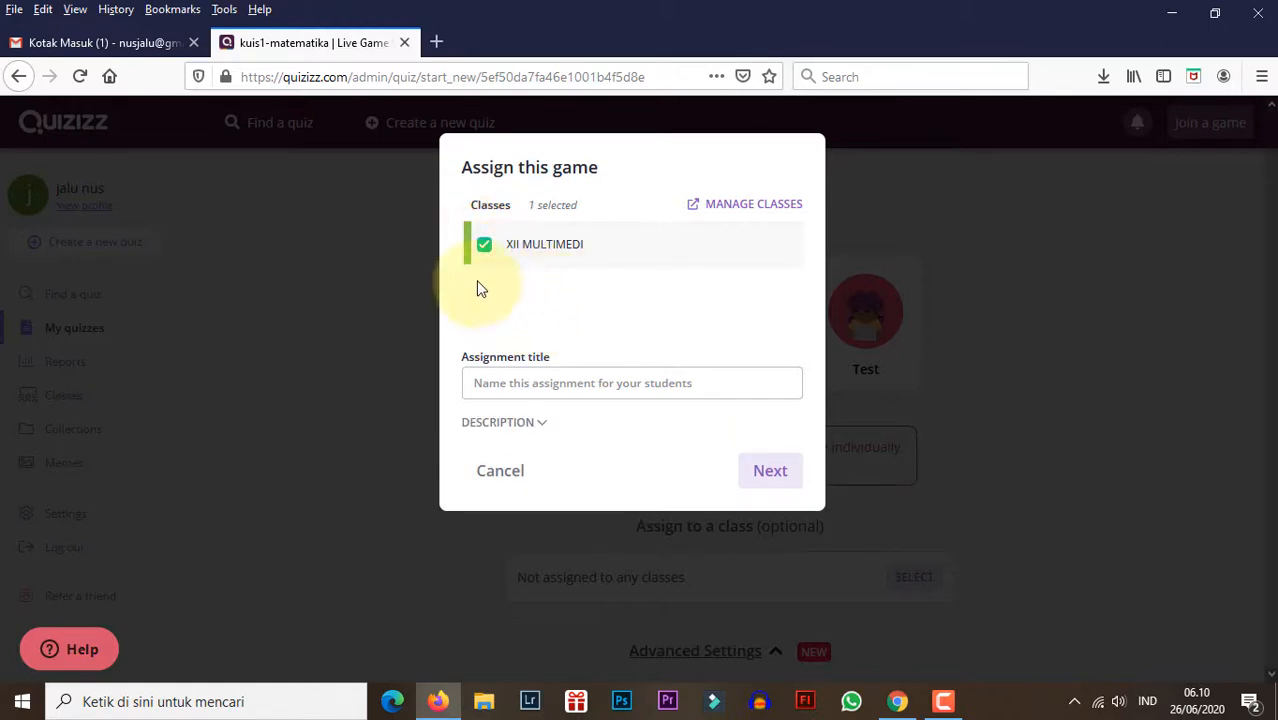
left_click(543, 437)
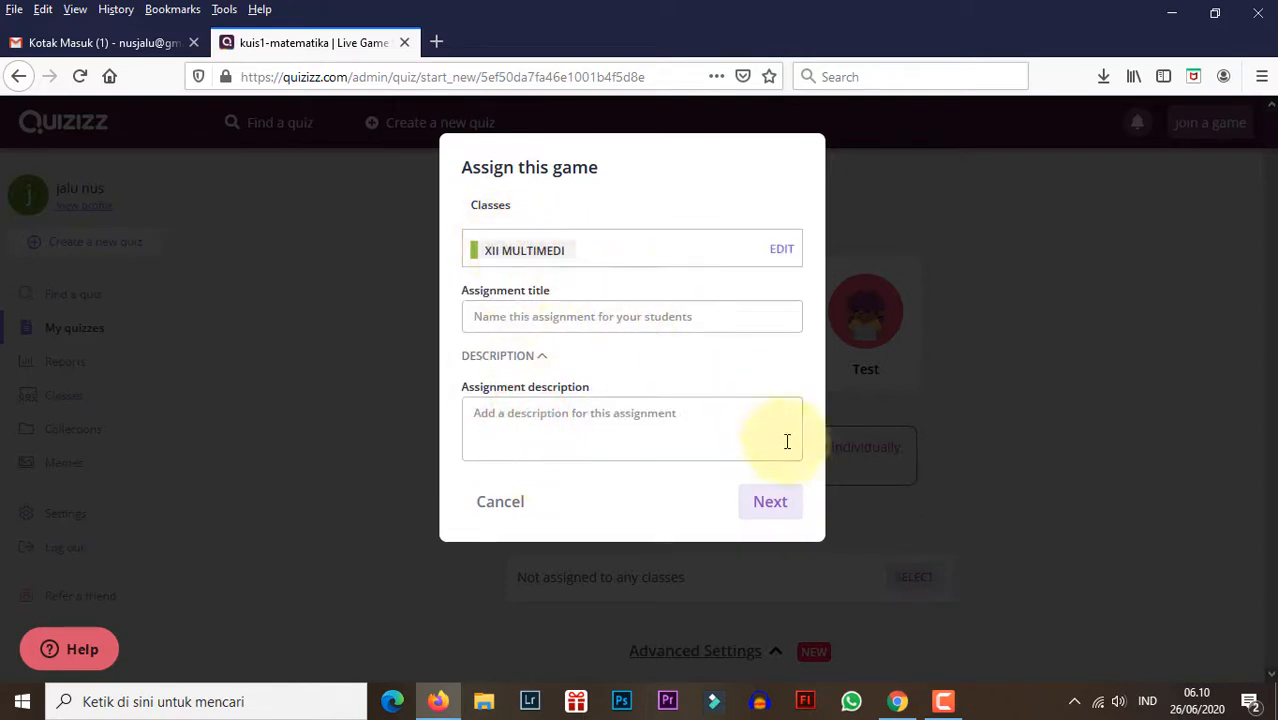
left_click(565, 315)
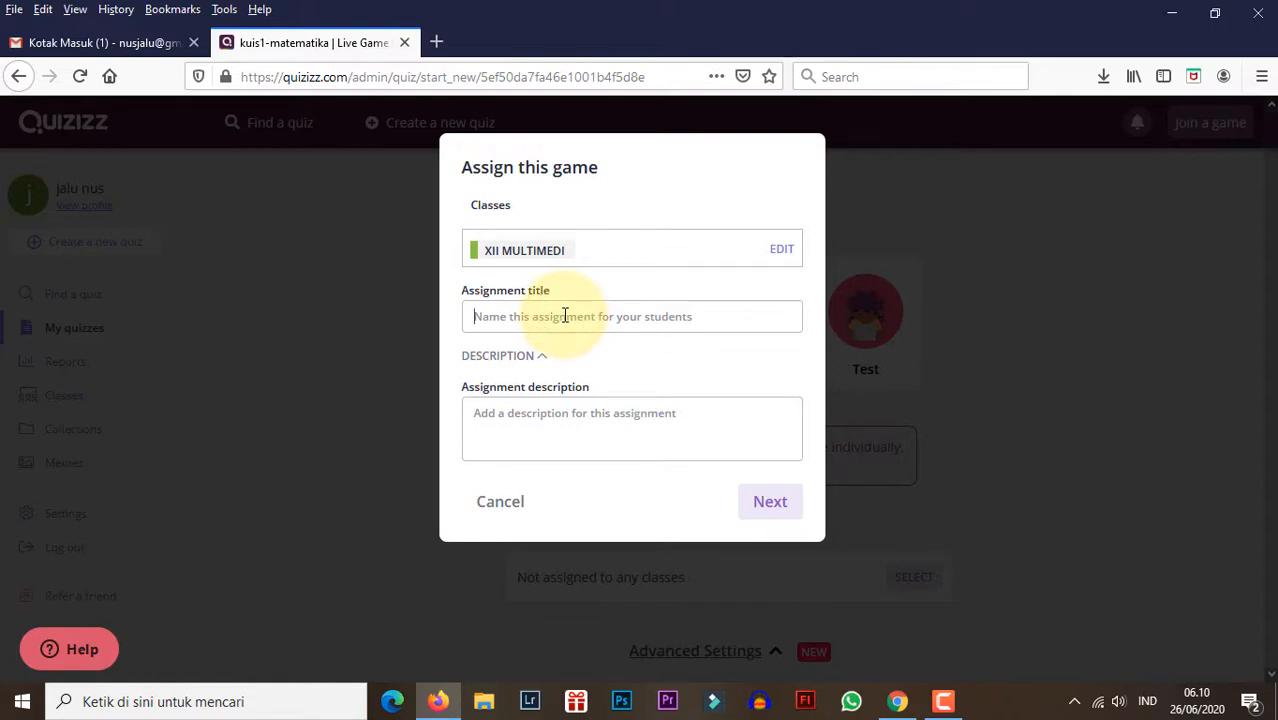
type("KUIS 1")
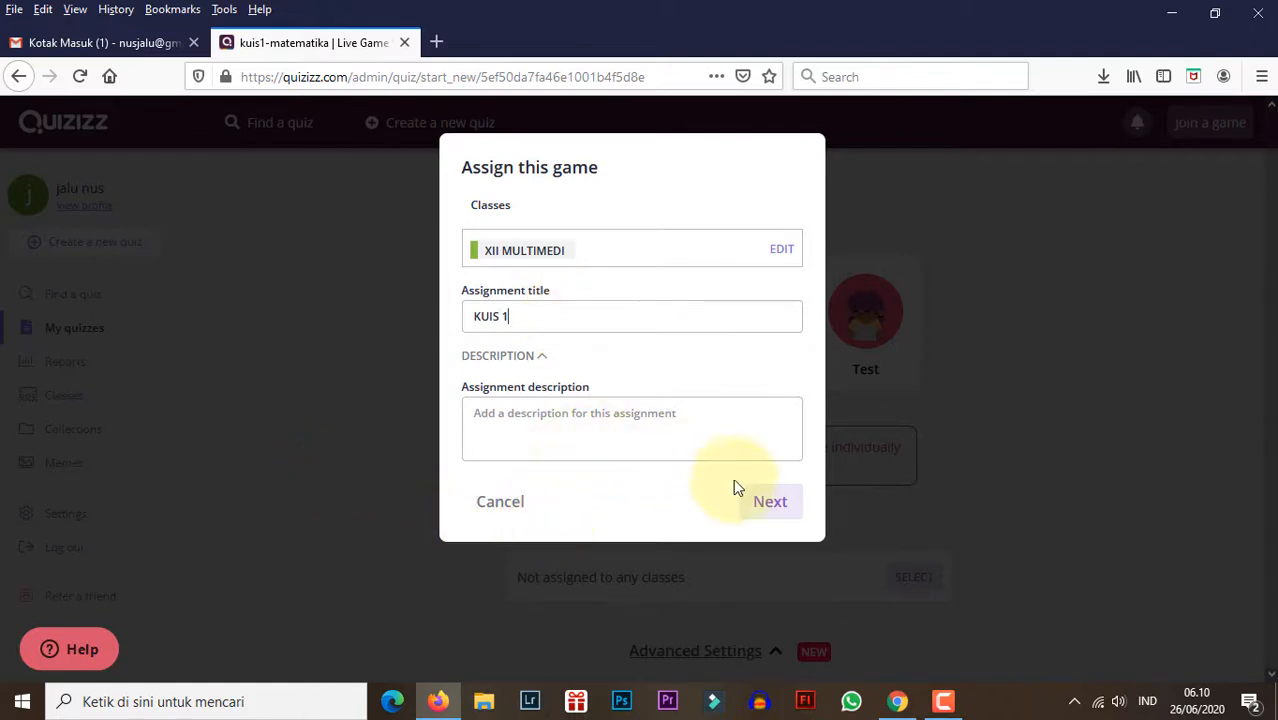
left_click(665, 433)
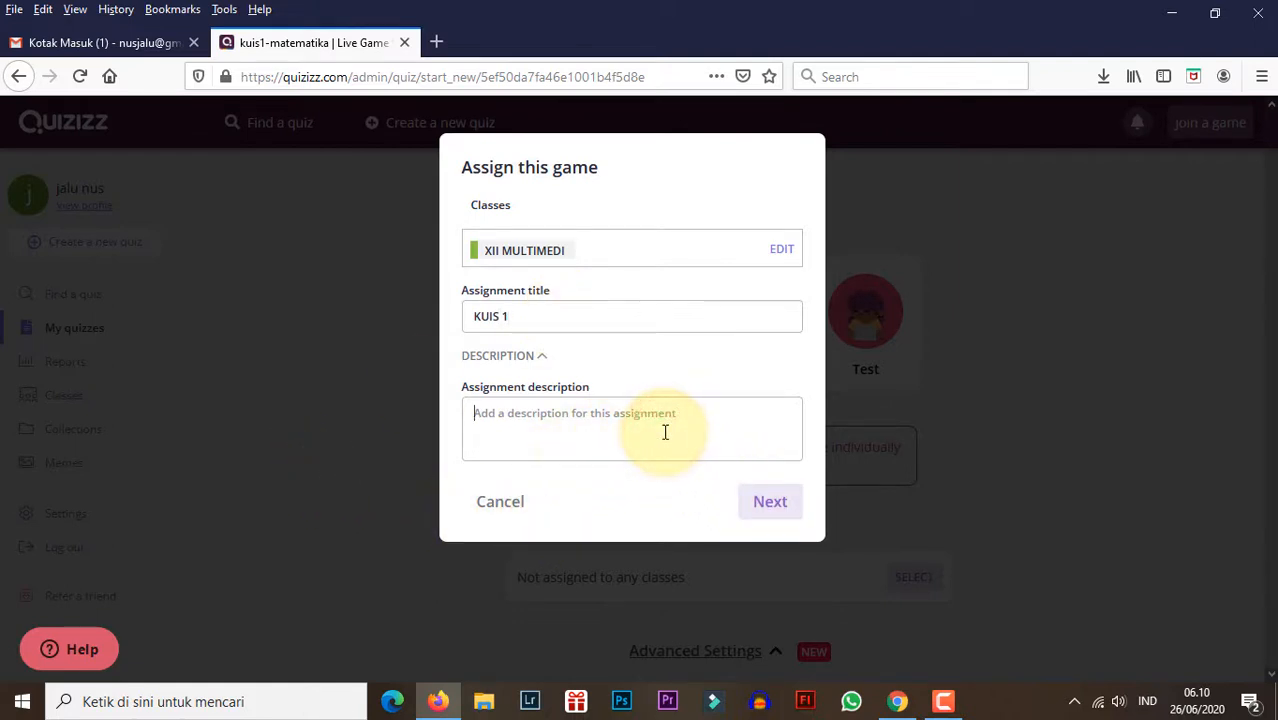
type("KERJAKAN DENGAN BENAR")
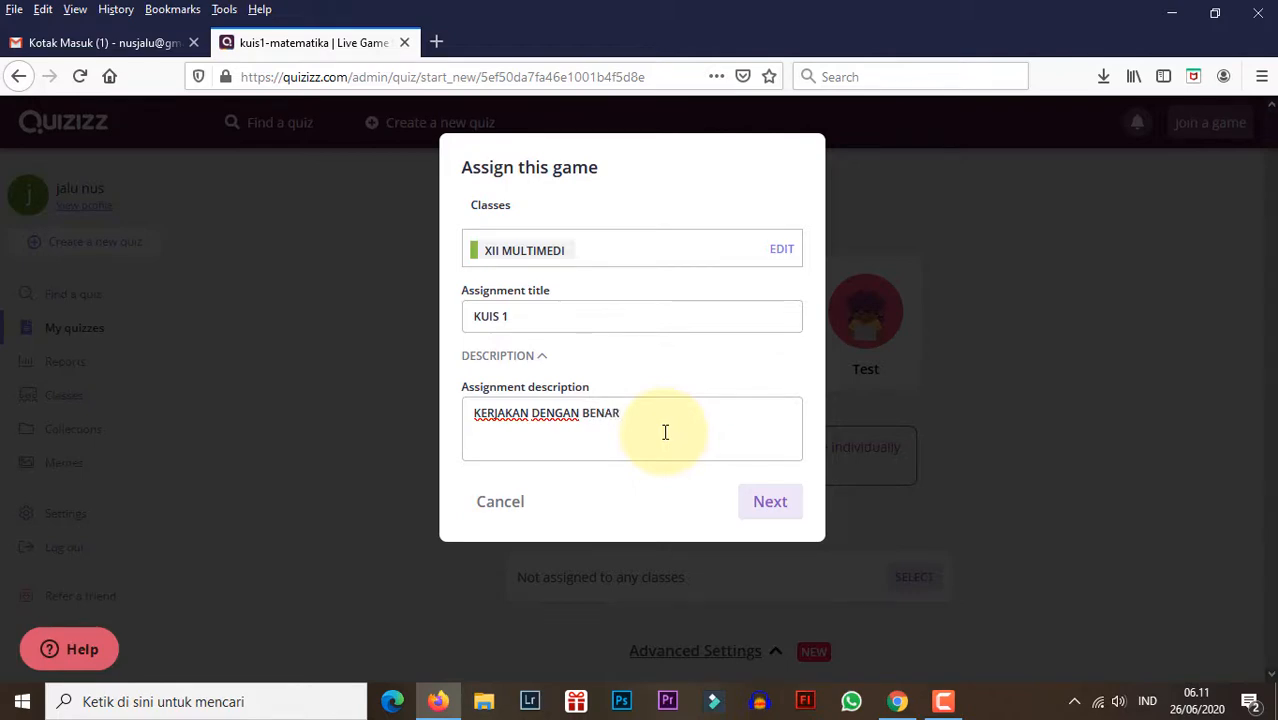
left_click(772, 496)
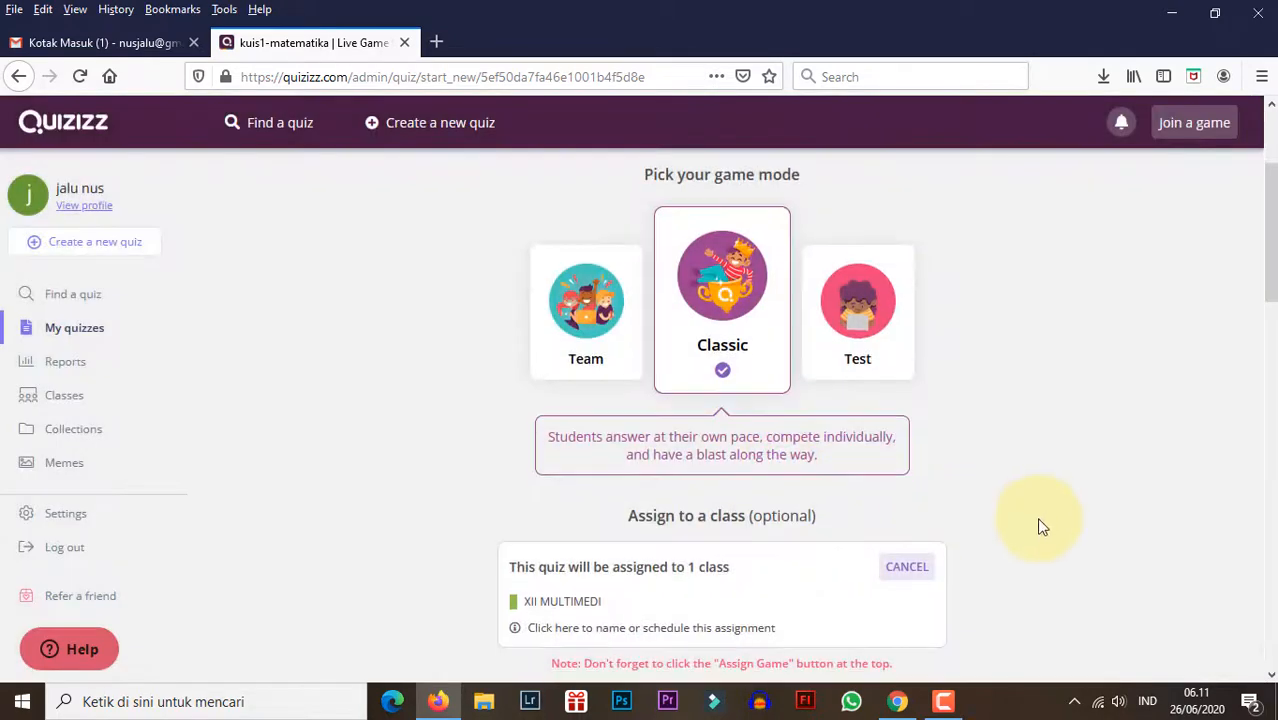
Set both Show answers in-game and Show answers post-game to Off in the advanced general settings
scroll(1038, 527, "down", 2)
scroll(650, 348, "up", 1)
scroll(658, 363, "down", 3)
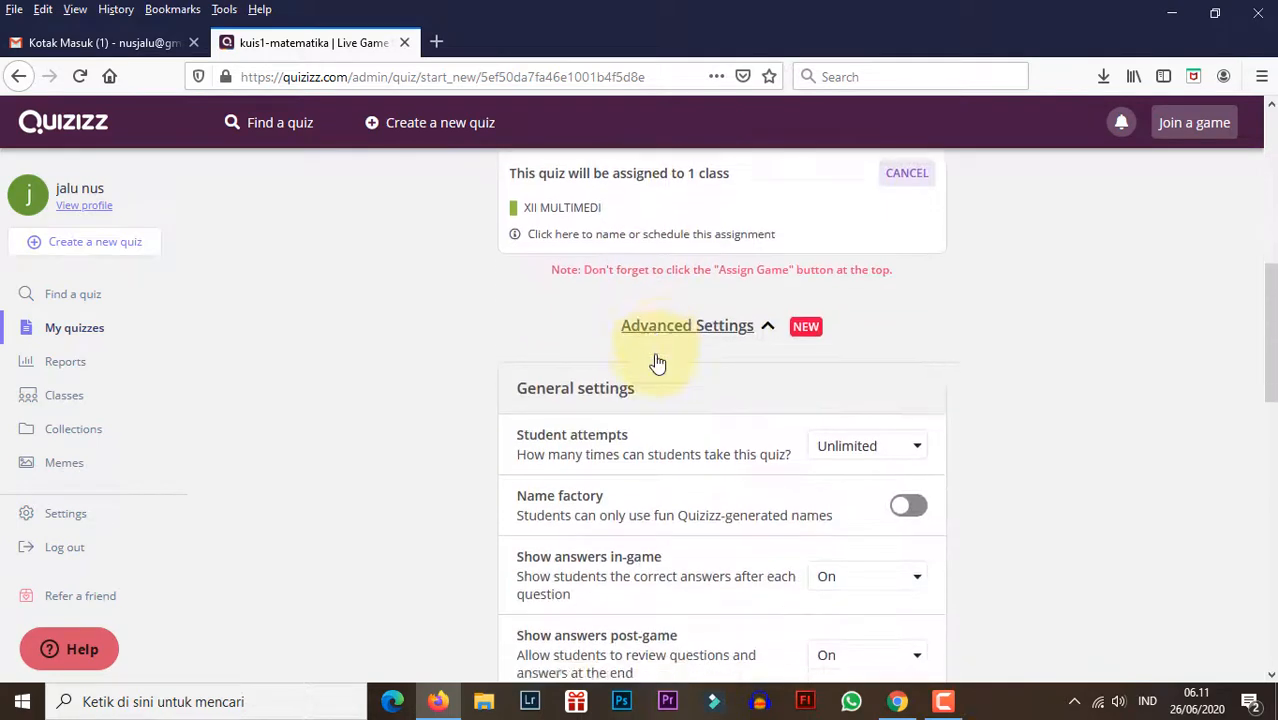
scroll(658, 363, "down", 5)
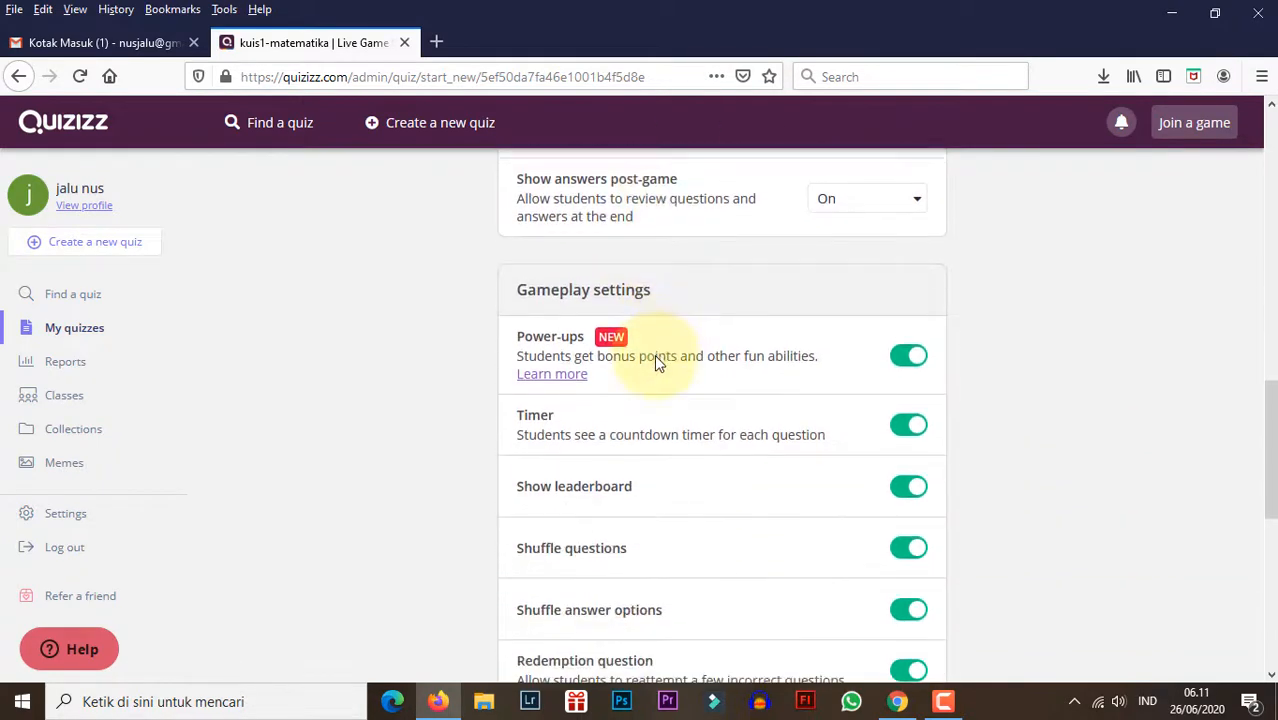
scroll(656, 362, "up", 2)
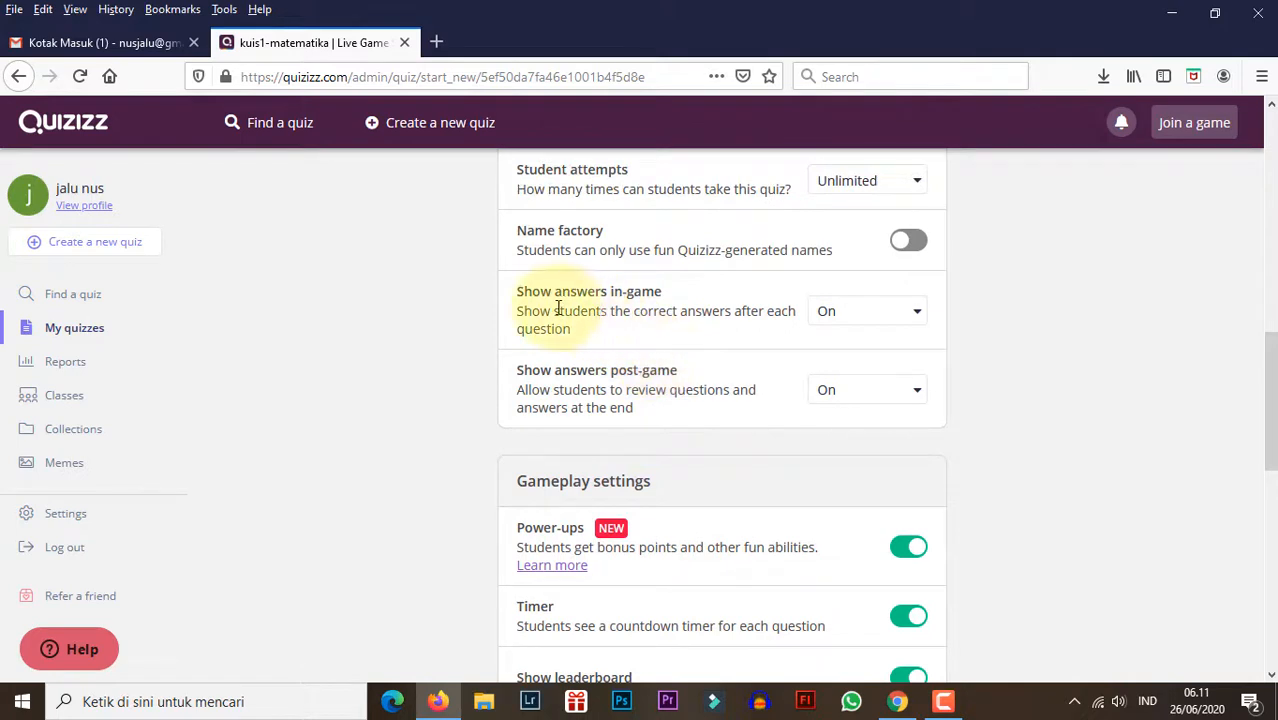
left_click(871, 318)
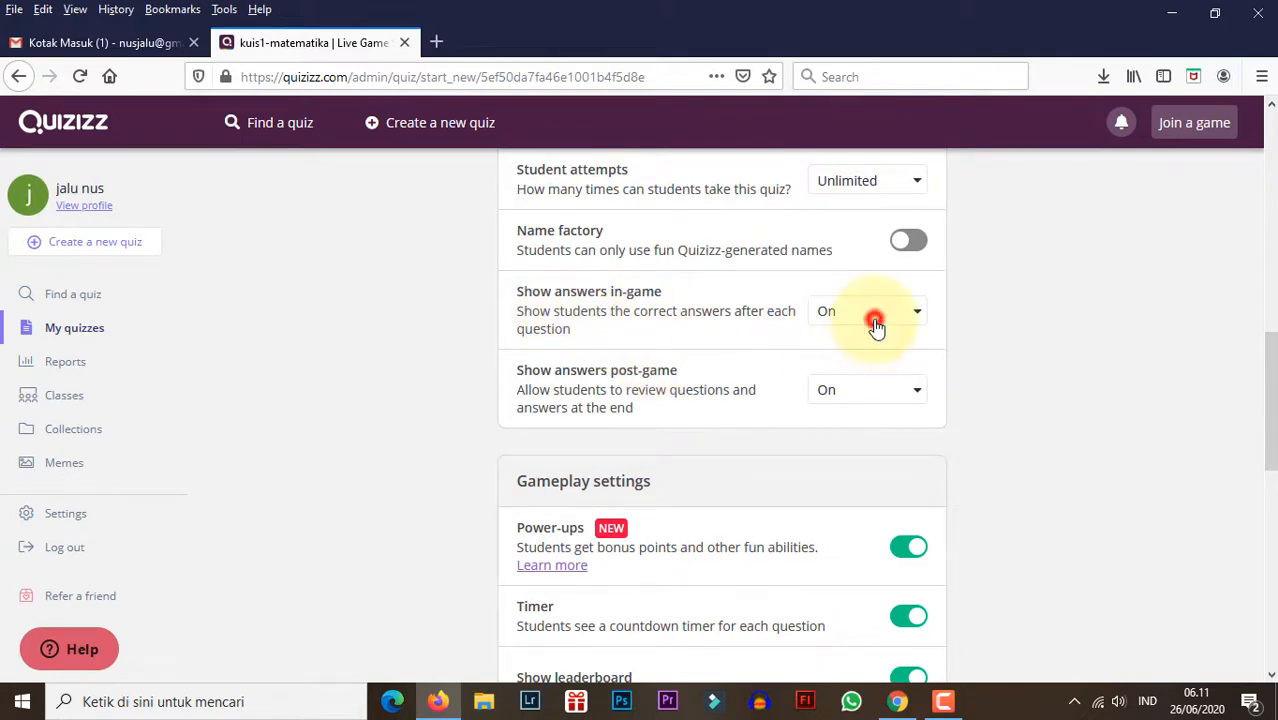
left_click(853, 406)
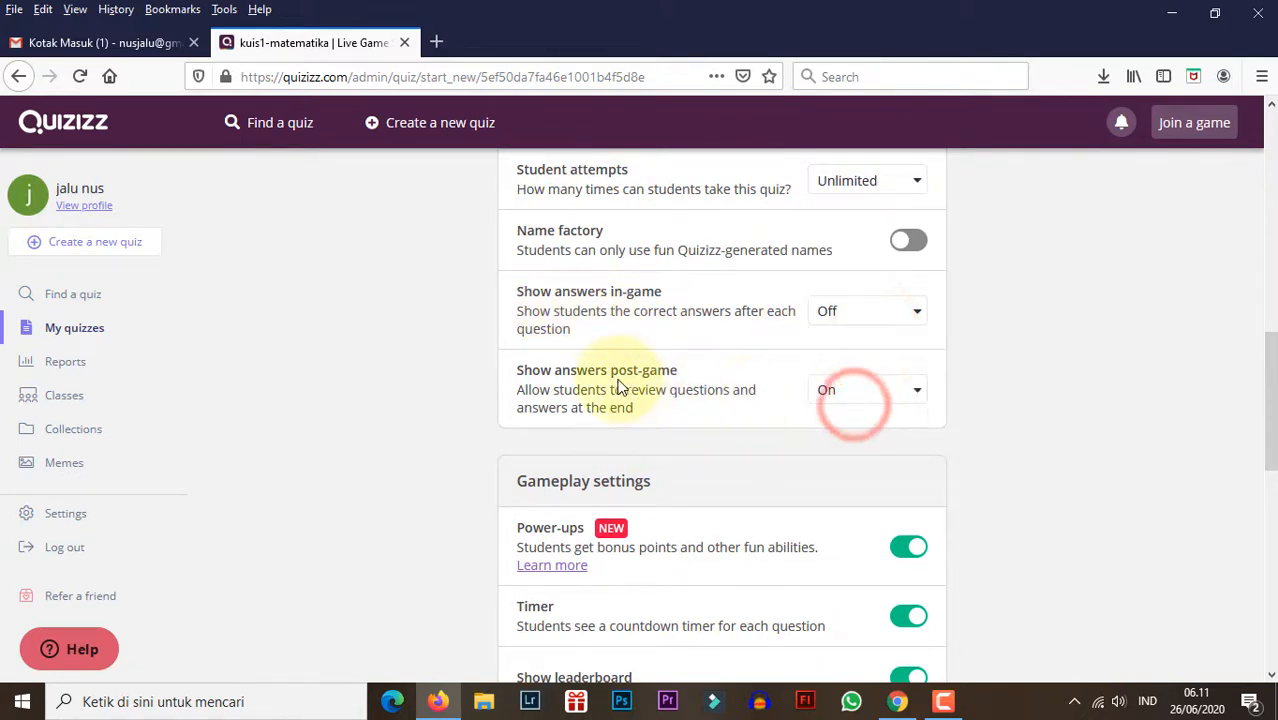
left_click(863, 403)
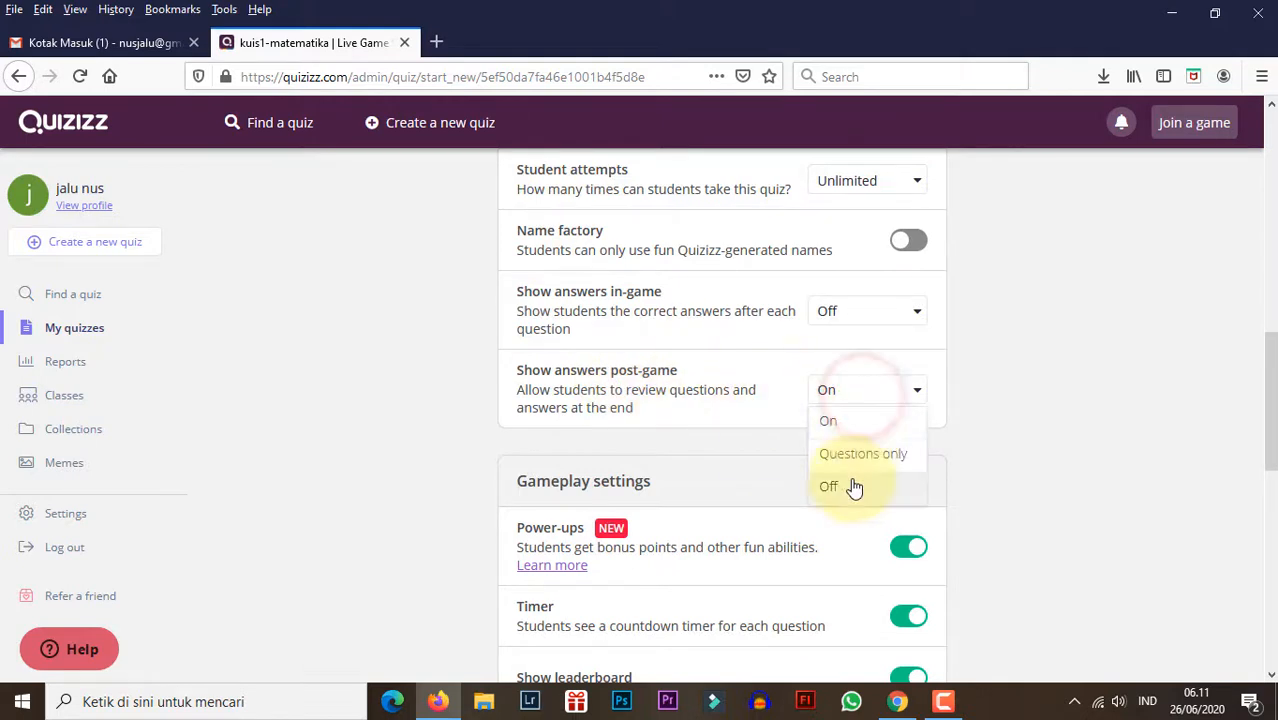
left_click(851, 480)
Examine the gameplay settings, from power-ups and timer to shuffling and redemption questions, and the available meme sets
scroll(877, 405, "up", 2)
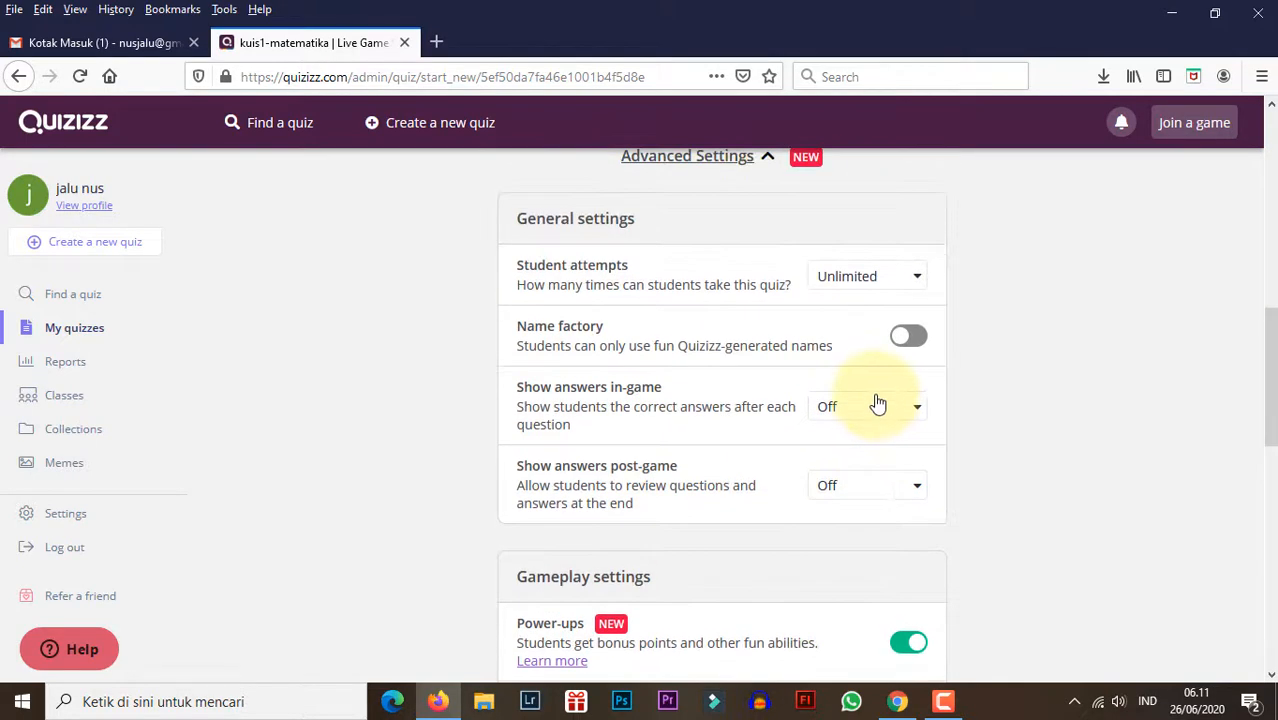
scroll(878, 386, "down", 12)
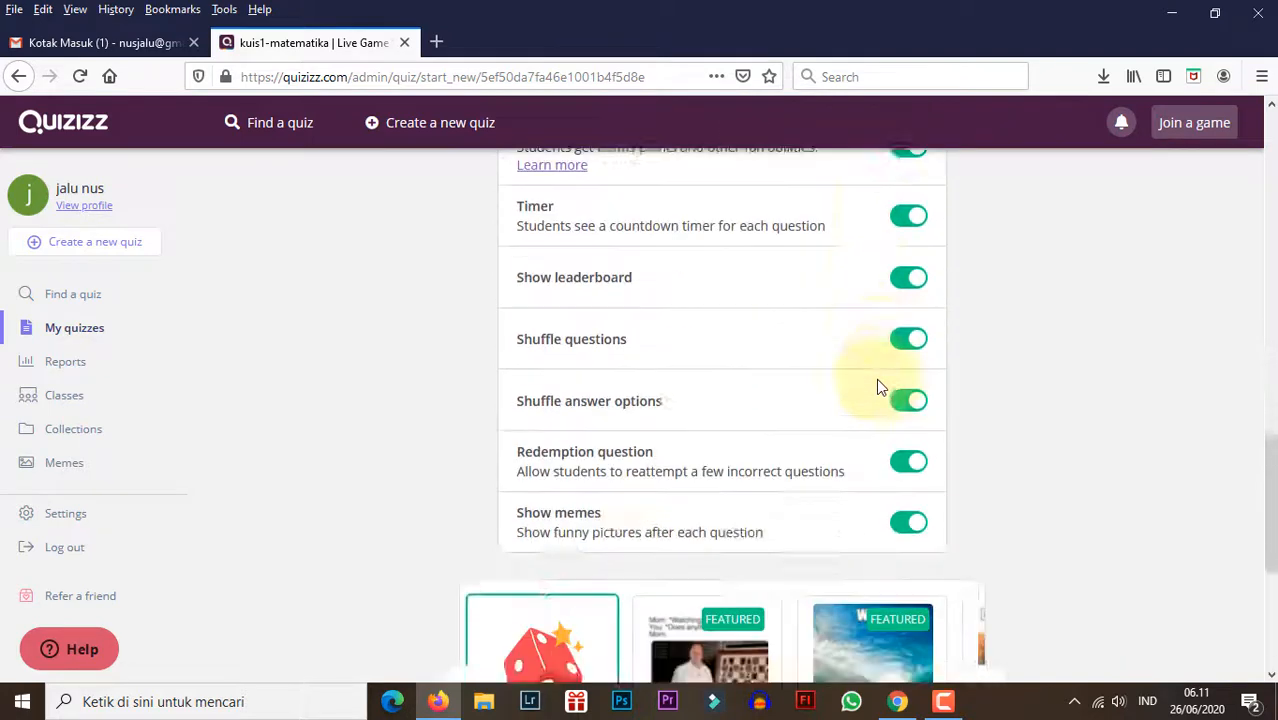
scroll(878, 386, "up", 2)
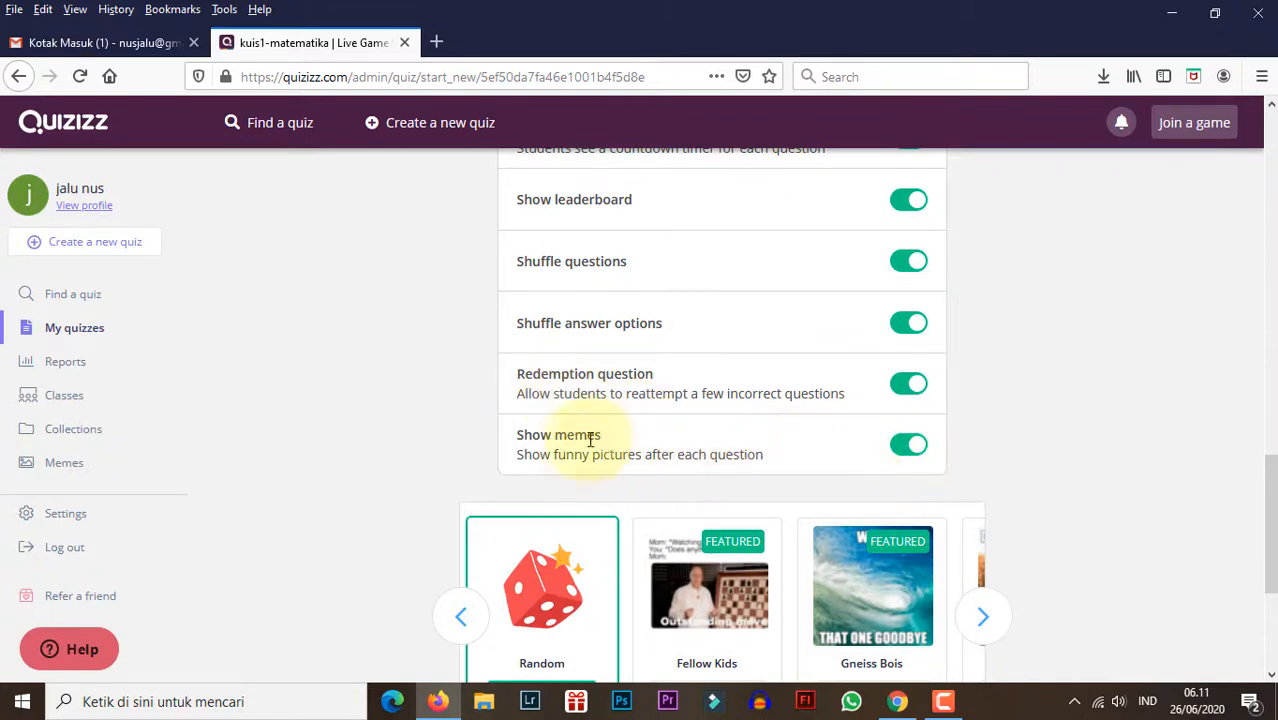
scroll(568, 473, "down", 2)
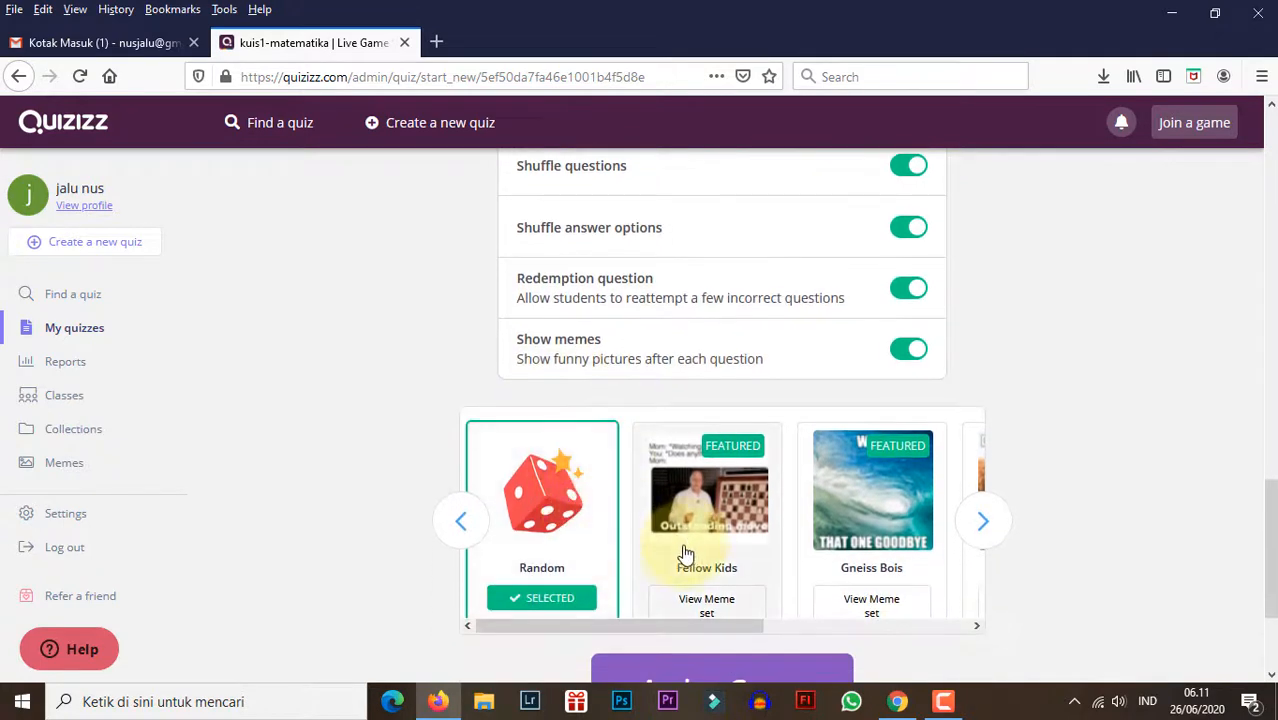
left_click_drag(752, 627, 699, 622)
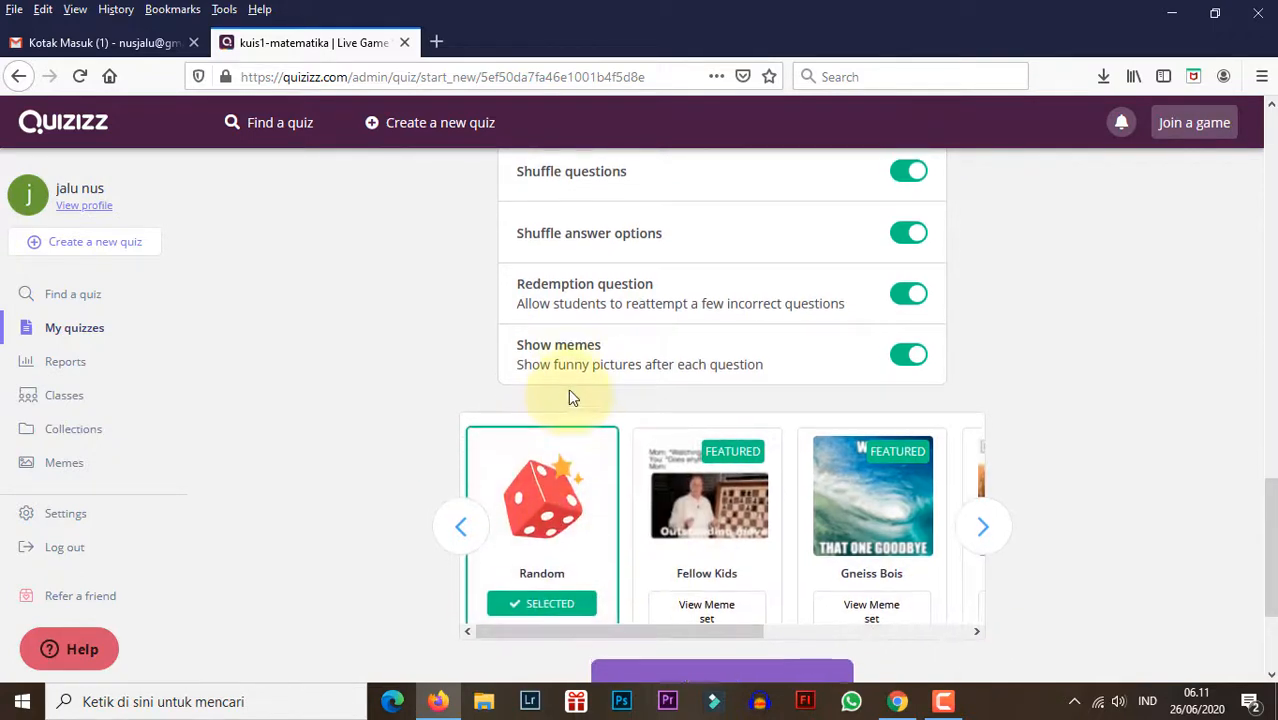
scroll(575, 400, "up", 2)
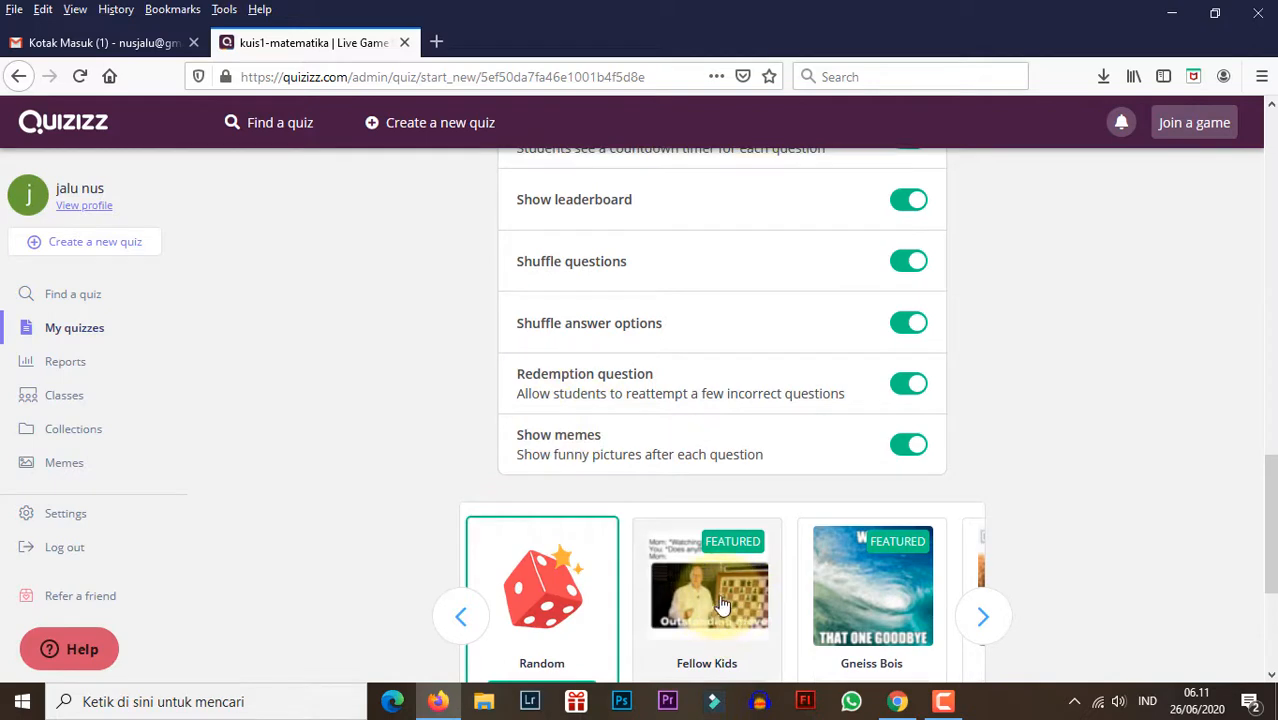
scroll(722, 605, "down", 1)
scroll(727, 465, "up", 2)
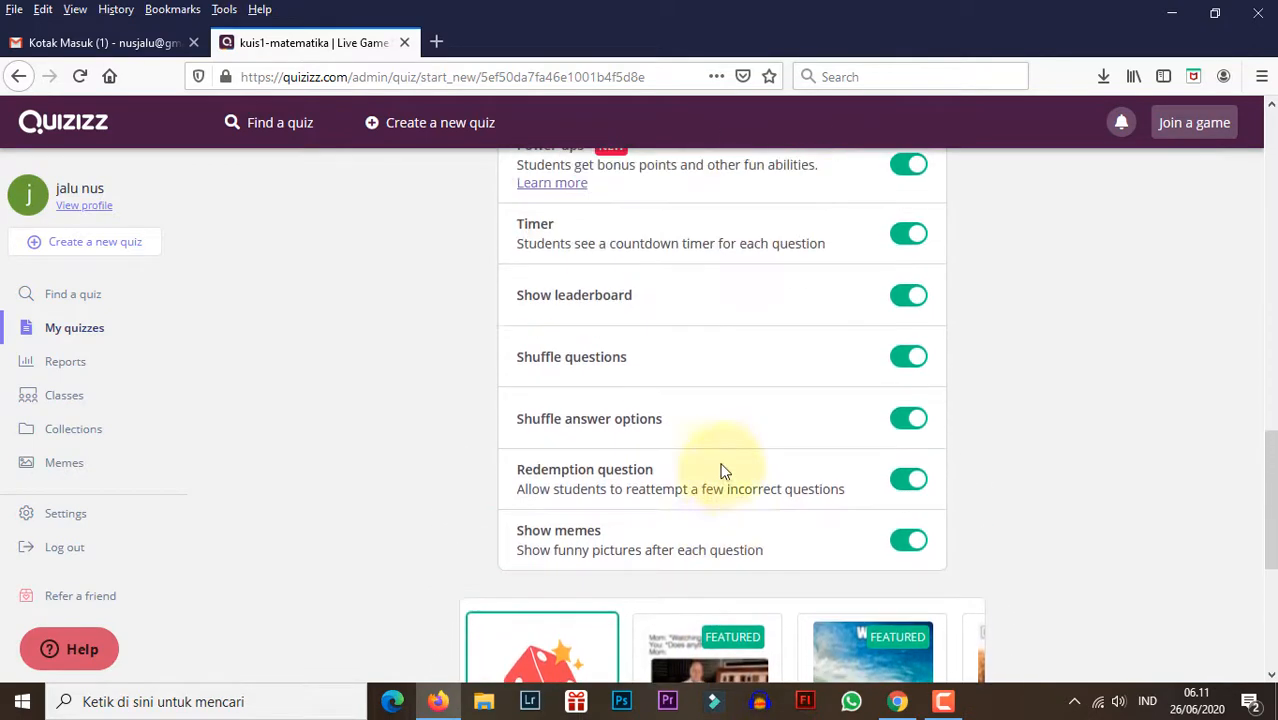
scroll(679, 482, "up", 1)
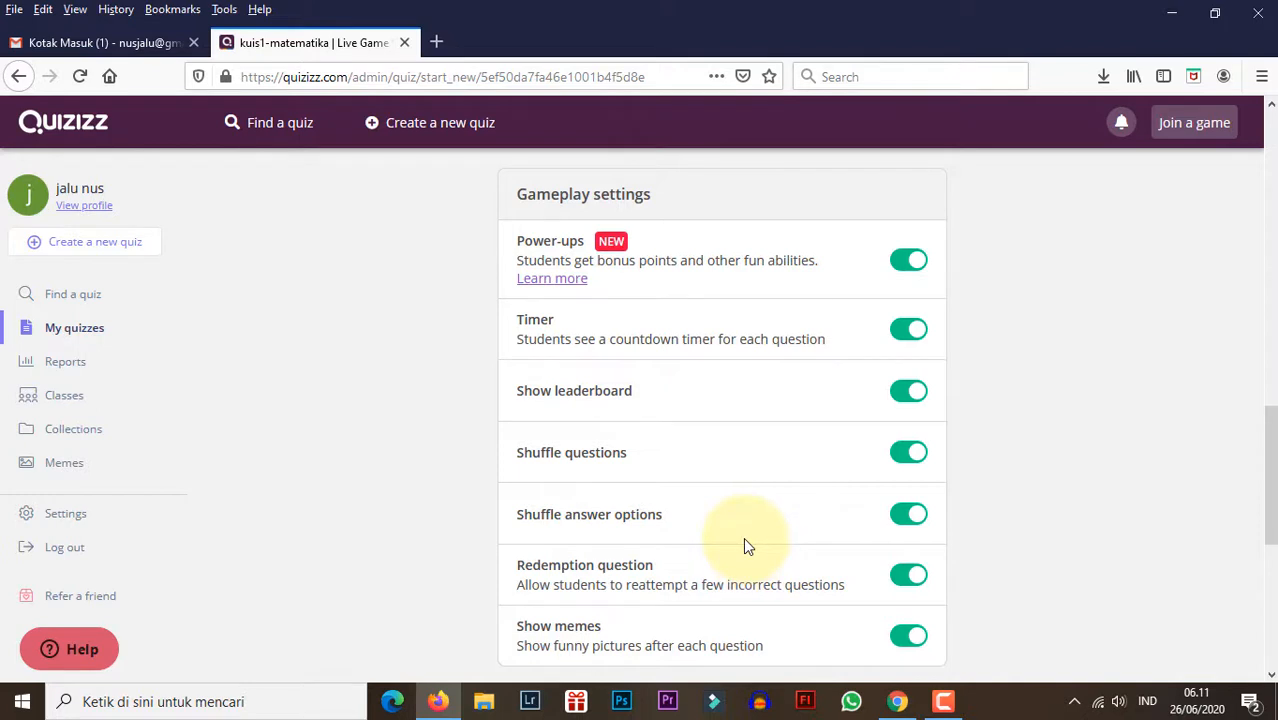
scroll(743, 545, "up", 1)
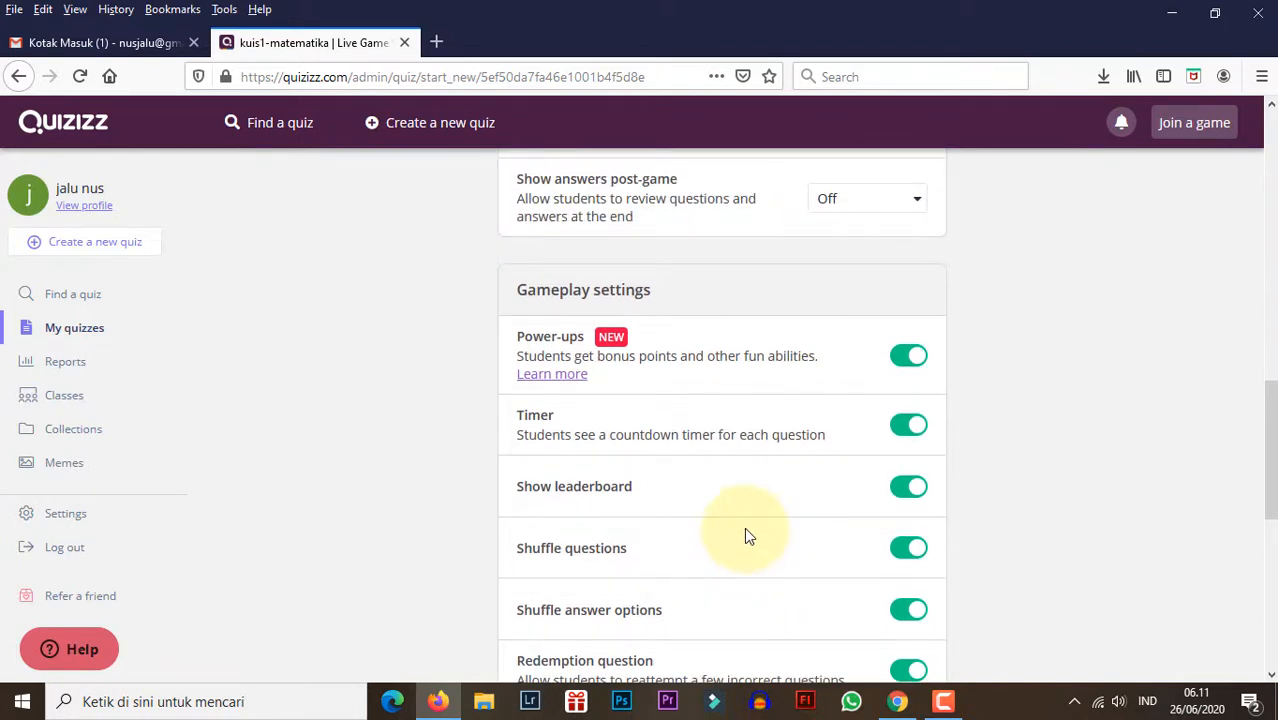
Assign the configured Classic live game so that its waiting dashboard opens
scroll(820, 540, "up", 2)
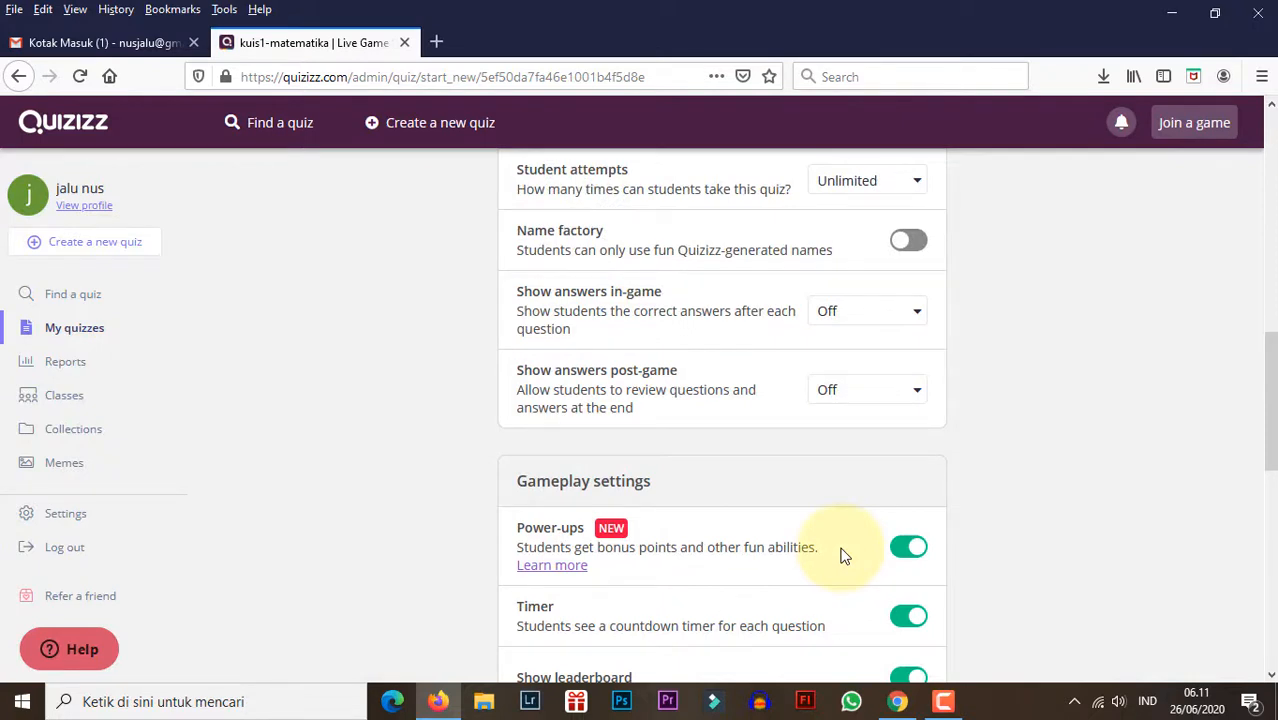
scroll(843, 556, "down", 1)
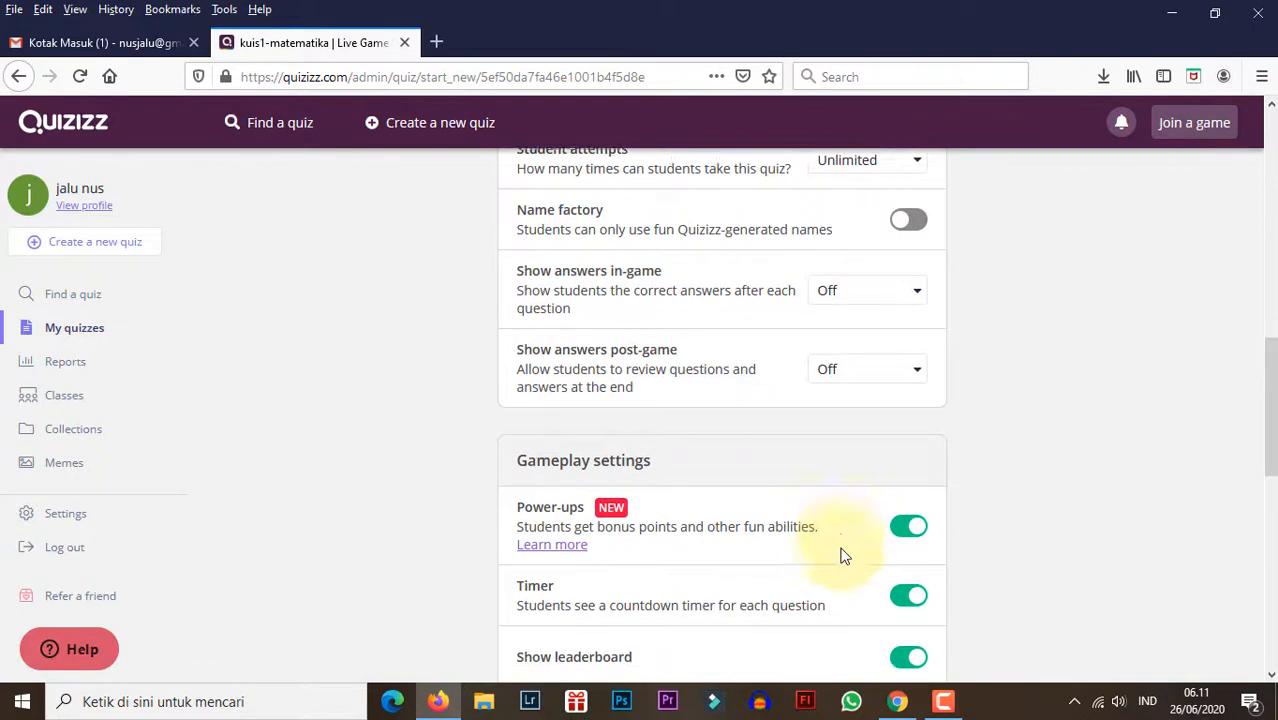
scroll(836, 527, "up", 10)
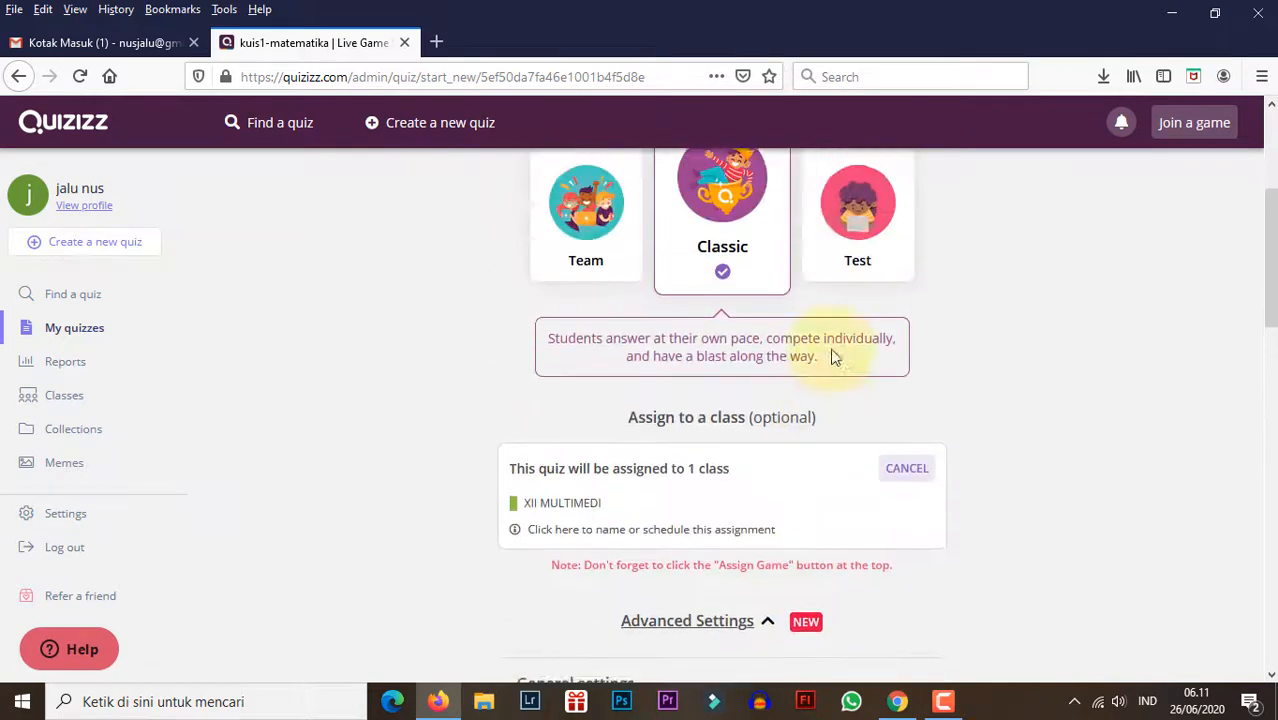
left_click(680, 318)
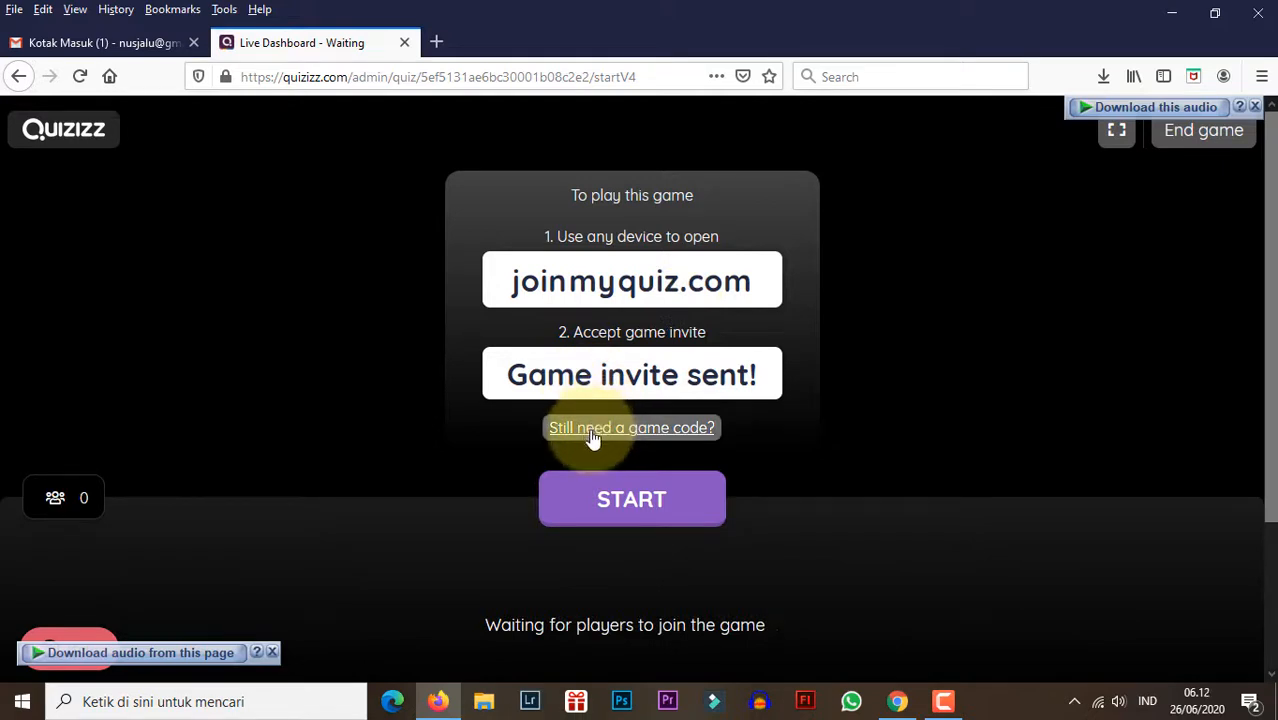
Switch to Chrome, accept the KUIS 1 live game invitation as the student and enter the game under the prefilled name
key("alt+Tab")
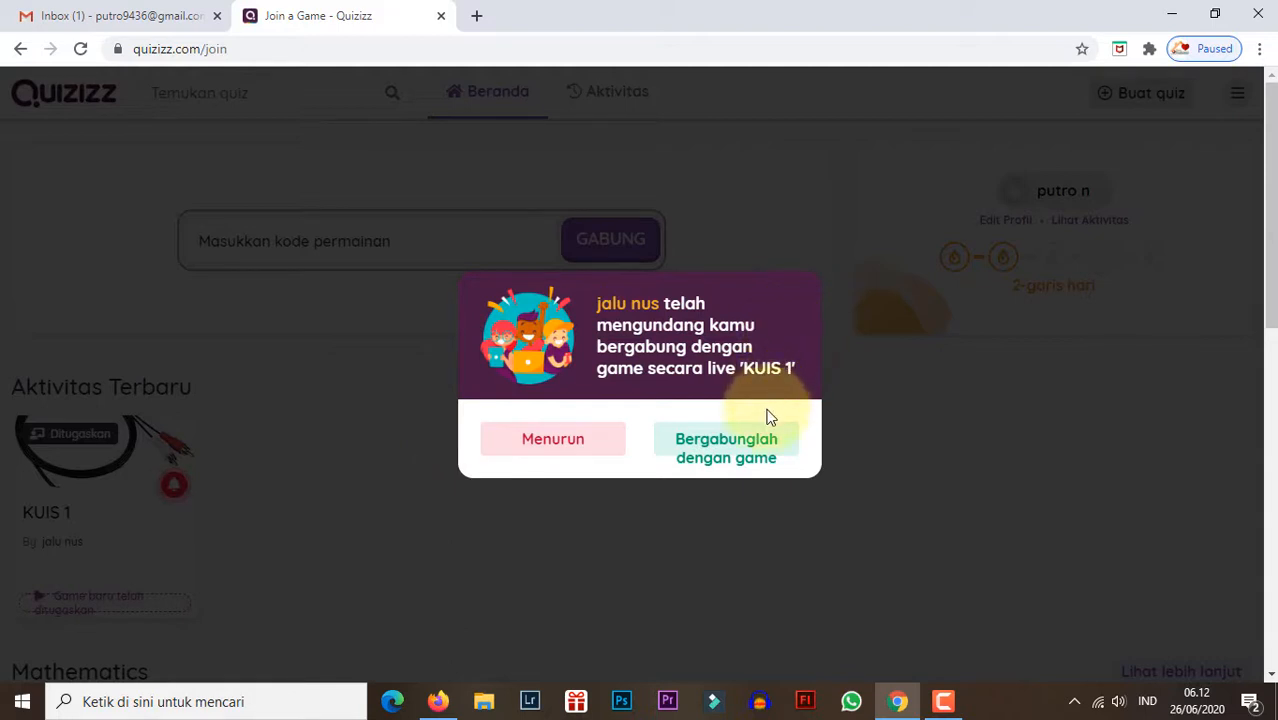
left_click(757, 459)
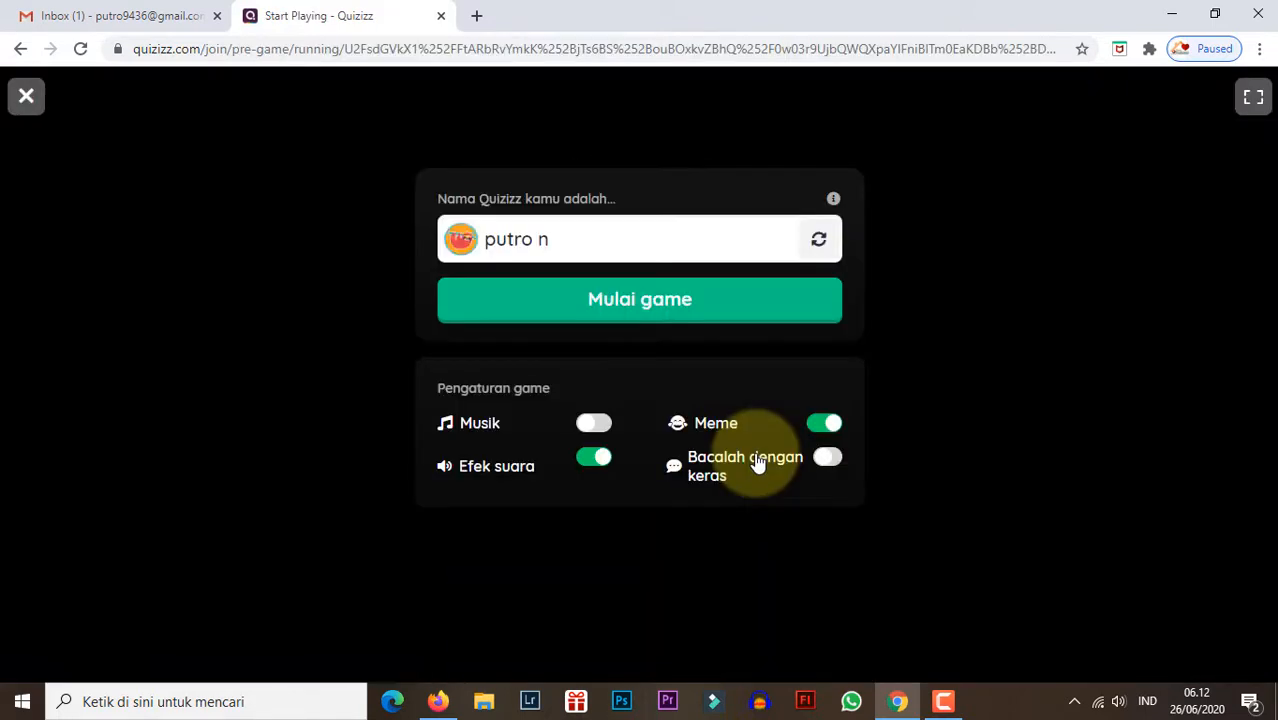
left_click_drag(572, 240, 466, 241)
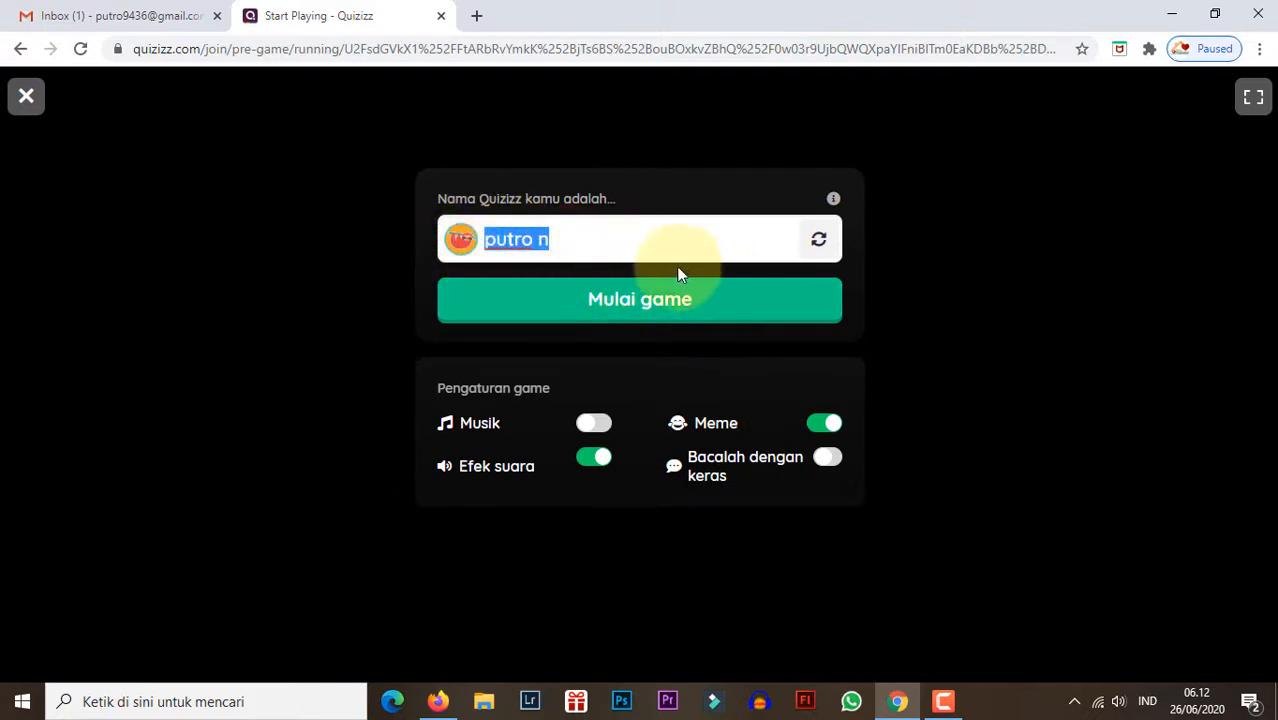
left_click(562, 313)
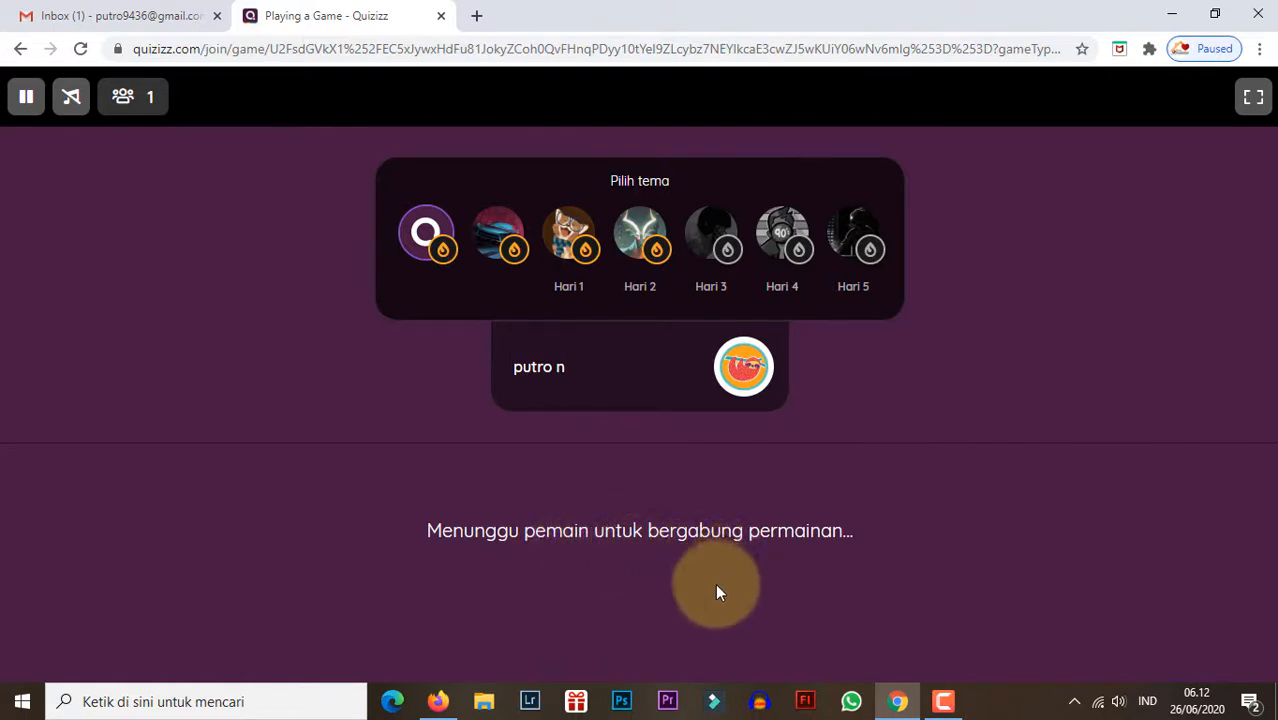
Switch back to Firefox and start the live game from the teacher's waiting dashboard
key("alt+Tab")
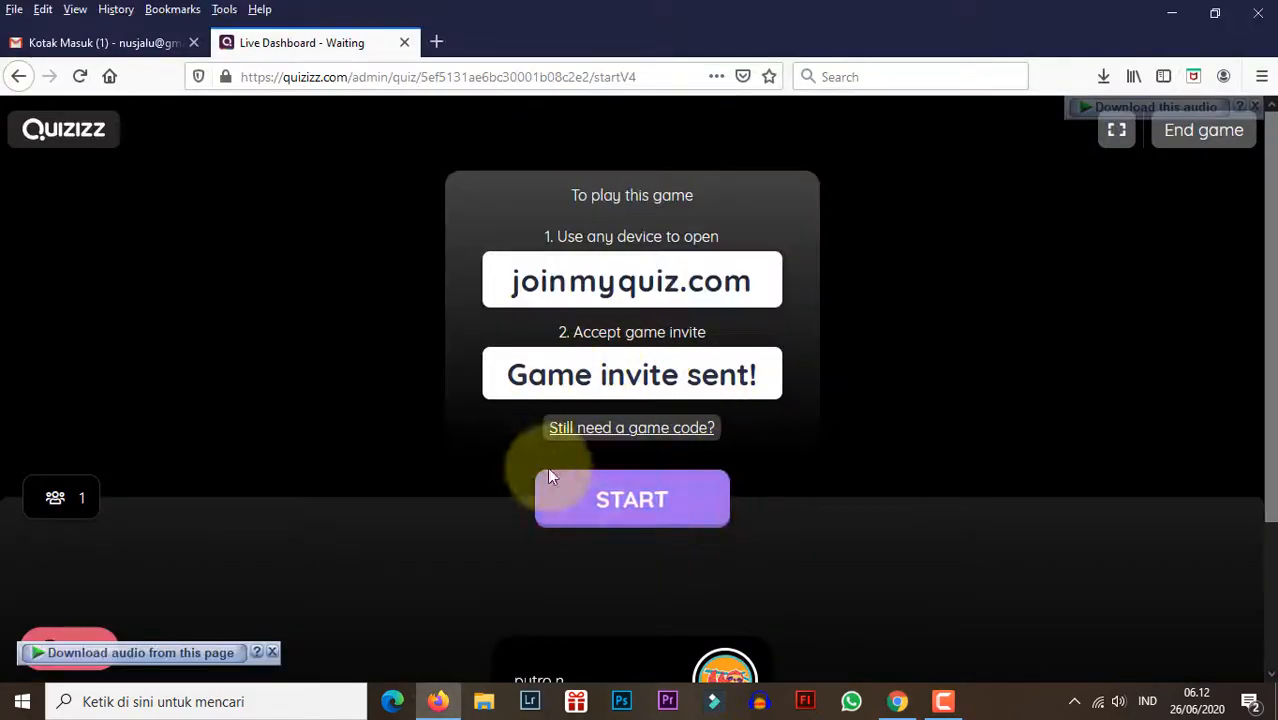
left_click(596, 505)
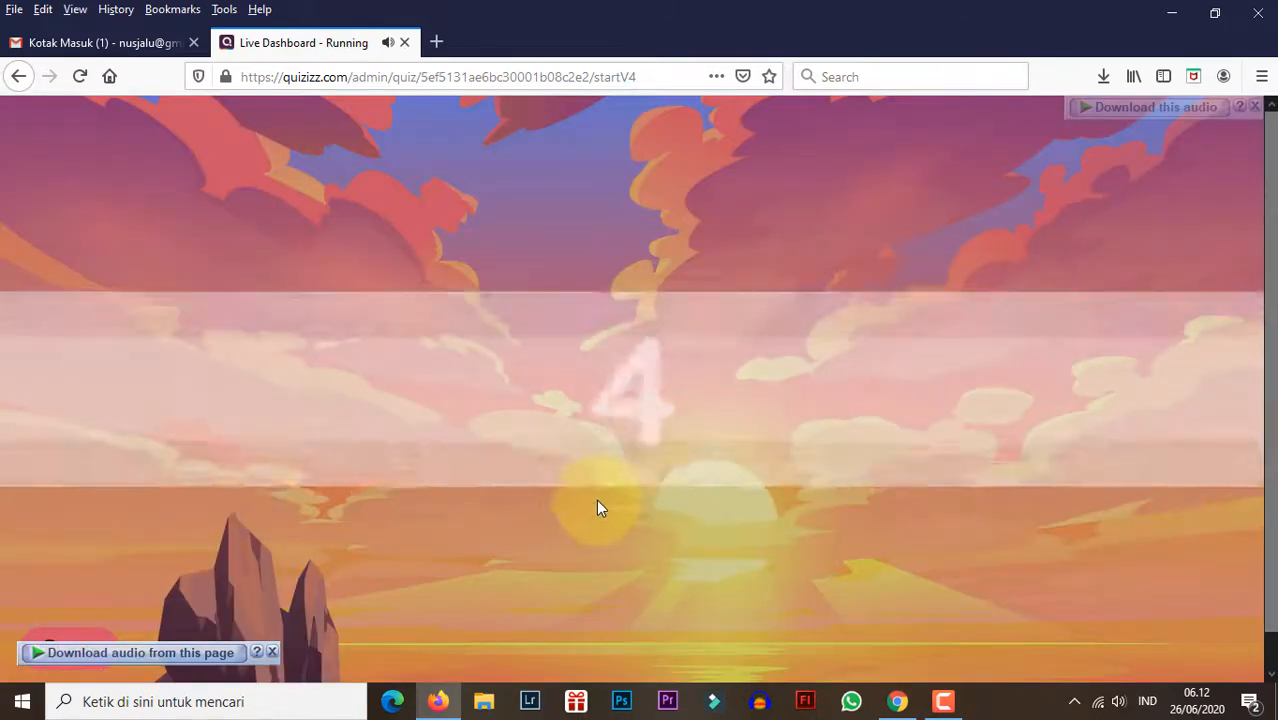
Lower the computer's sound volume to below 10 during the game's countdown
key("XF86AudioLowerVolume")
key("XF86AudioLowerVolume")
key("XF86AudioLowerVolume")
key("XF86AudioLowerVolume")
key("XF86AudioLowerVolume")
key("XF86AudioLowerVolume")
key("XF86AudioLowerVolume")
key("XF86AudioLowerVolume")
key("XF86AudioLowerVolume")
key("XF86AudioLowerVolume")
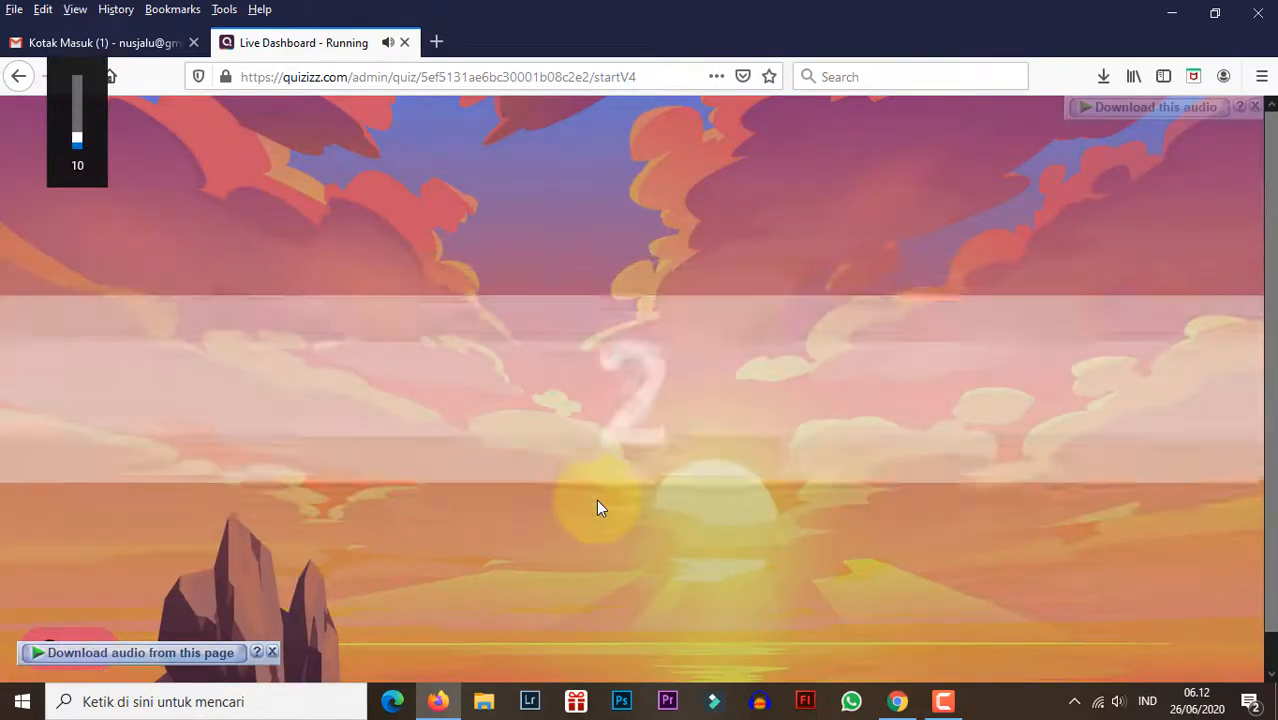
key("XF86AudioLowerVolume")
key("XF86AudioLowerVolume")
key("XF86AudioLowerVolume")
key("XF86AudioLowerVolume")
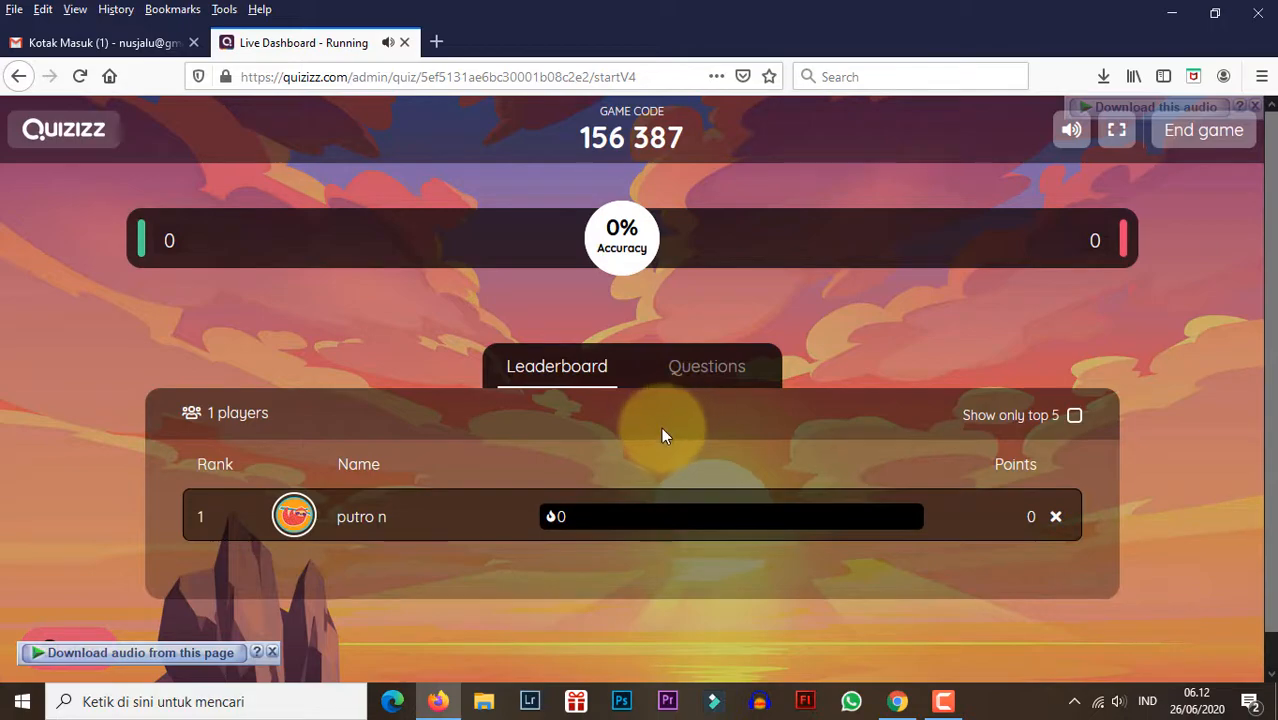
Switch to Chrome and, as the student, submit Pak Jokowi and Joko Widodo as the answers to the president question
key("alt+Tab")
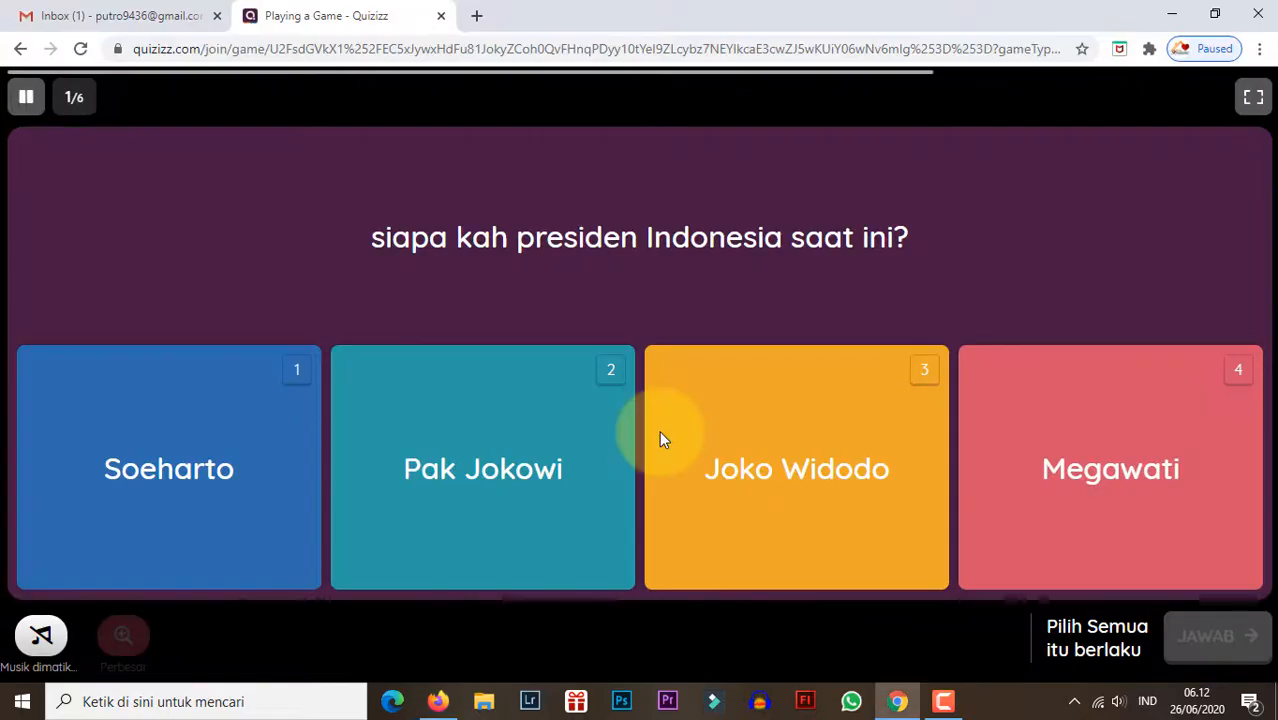
left_click(491, 480)
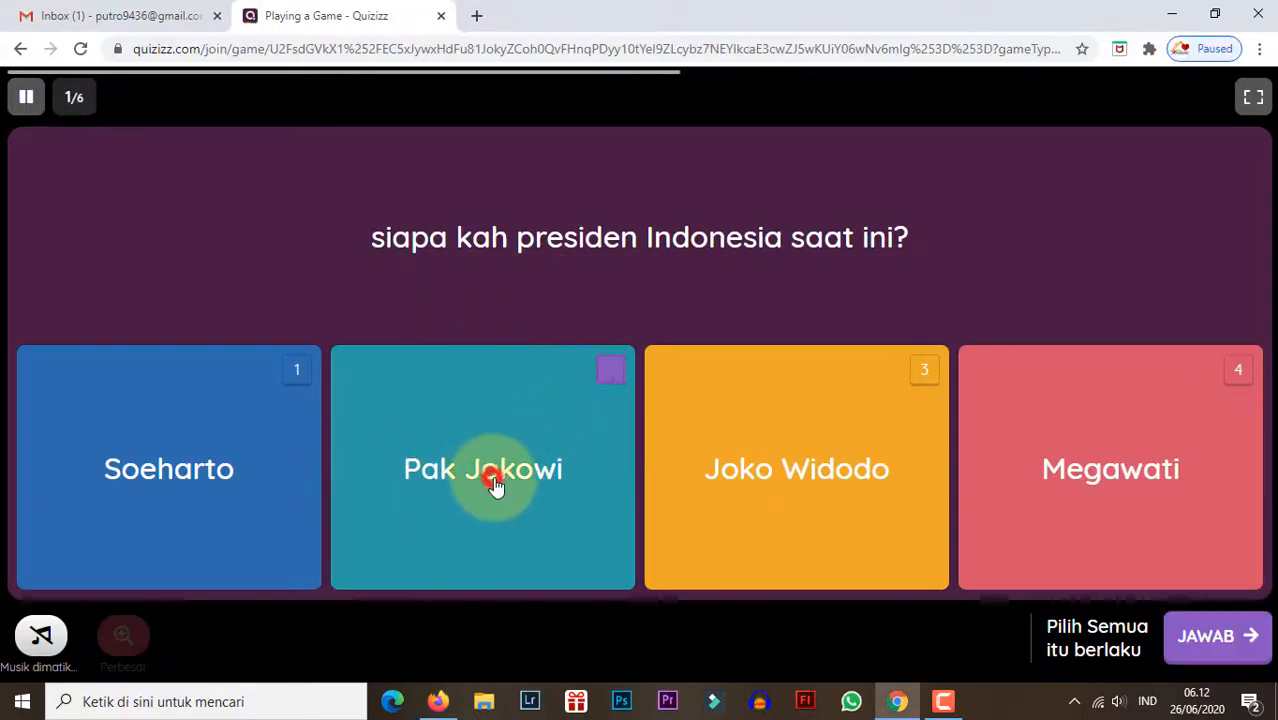
left_click(860, 497)
left_click(1198, 634)
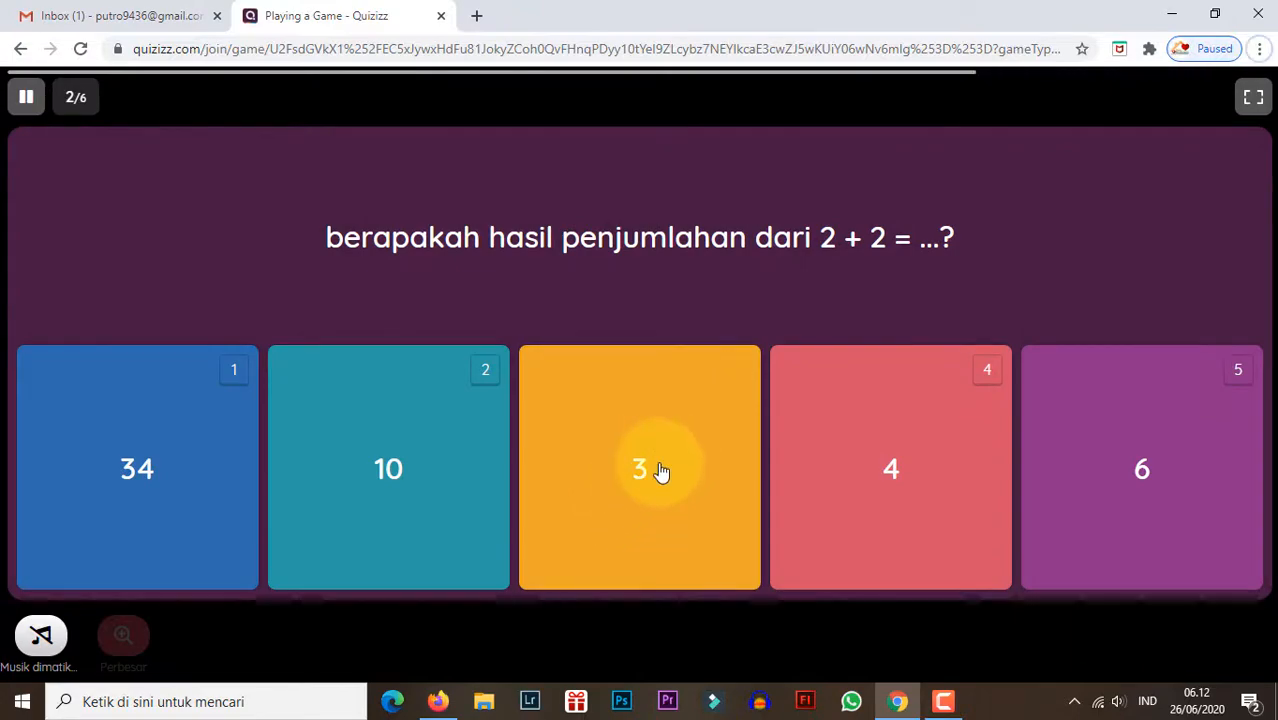
Answer the next three quiz questions with 3 for 2 + 2, 3 for 8 + 1, and 6 for the square-root question
key("alt+Tab")
key("alt+Tab")
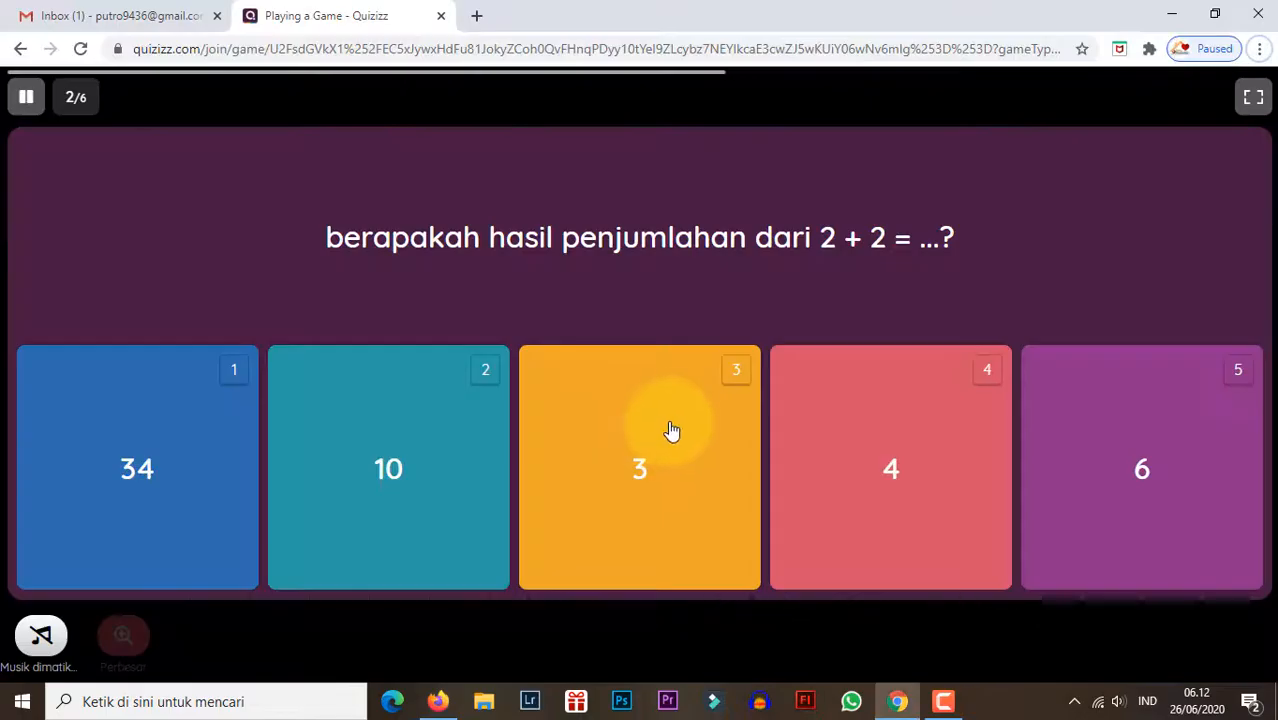
left_click(679, 403)
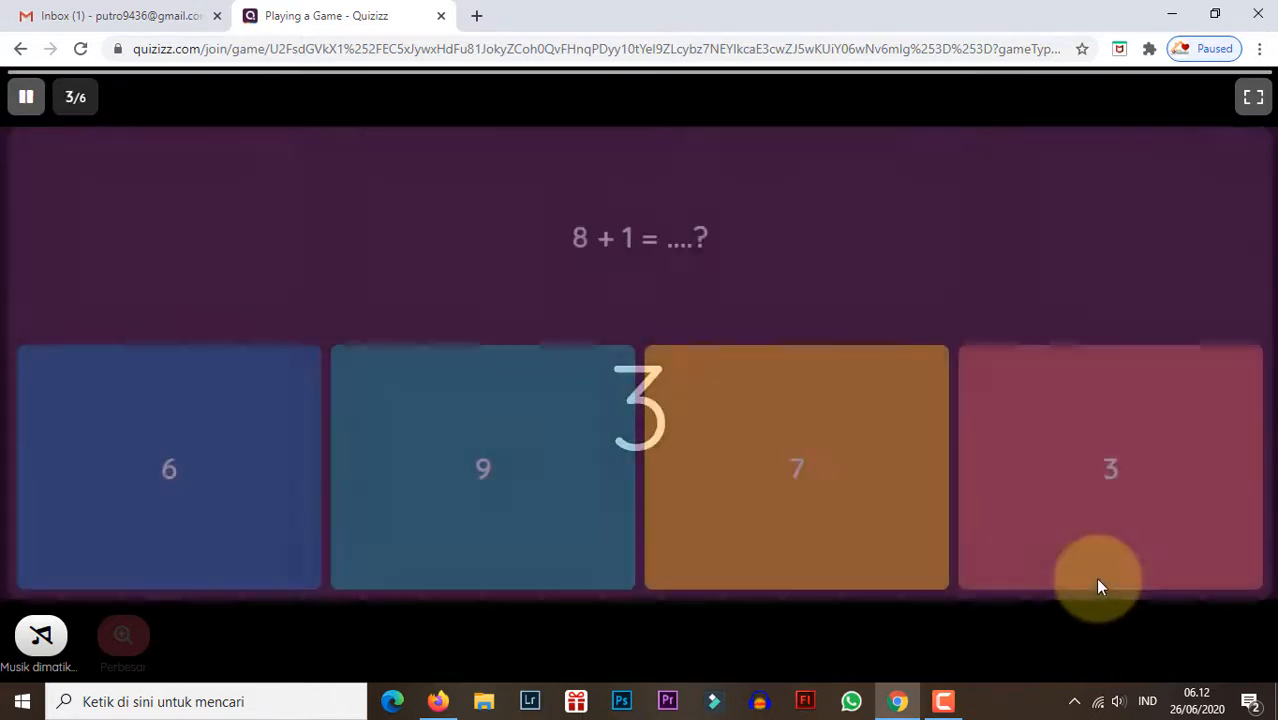
left_click(1088, 476)
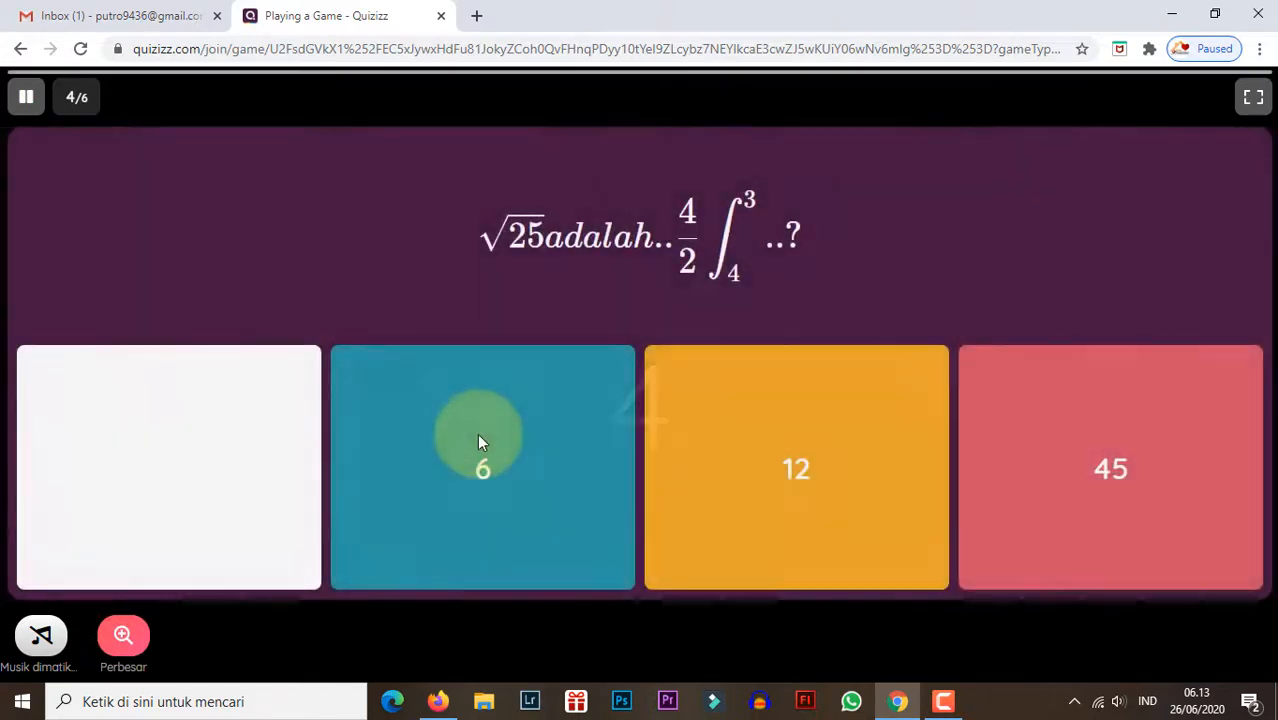
left_click(481, 486)
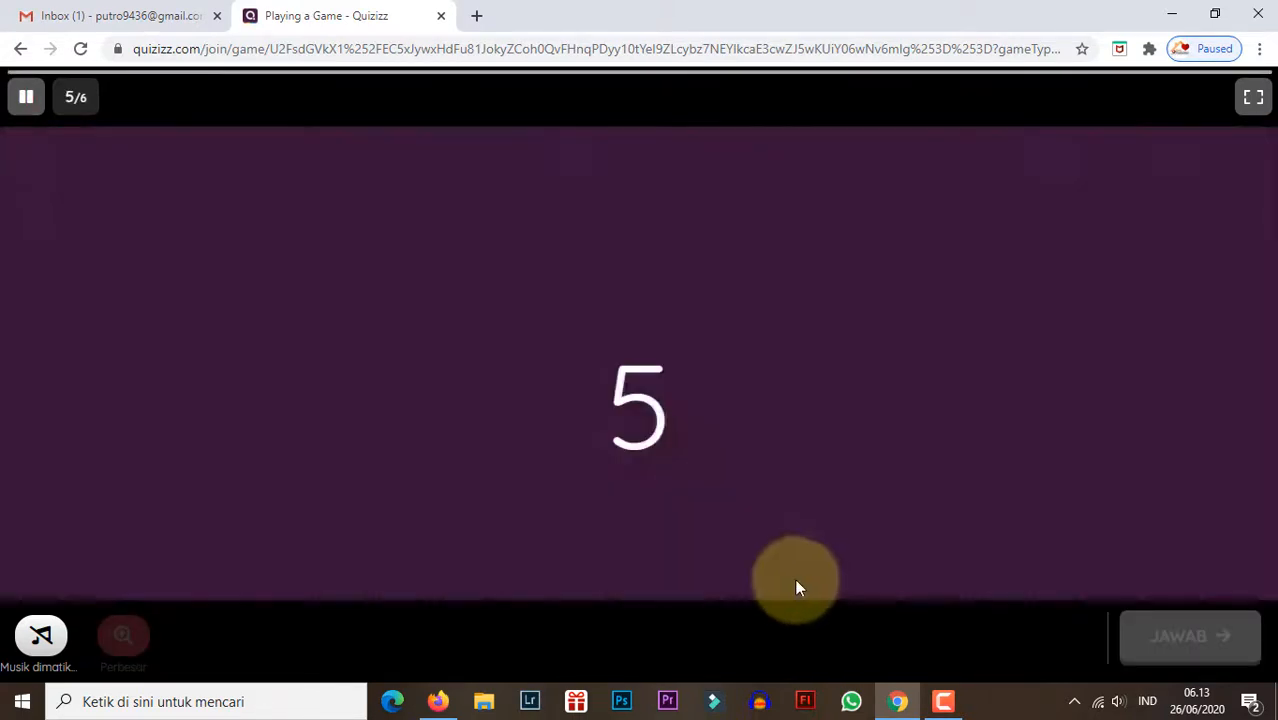
Submit + as the written answer to the fill-in-the-blank question about the addition symbol
left_click(615, 435)
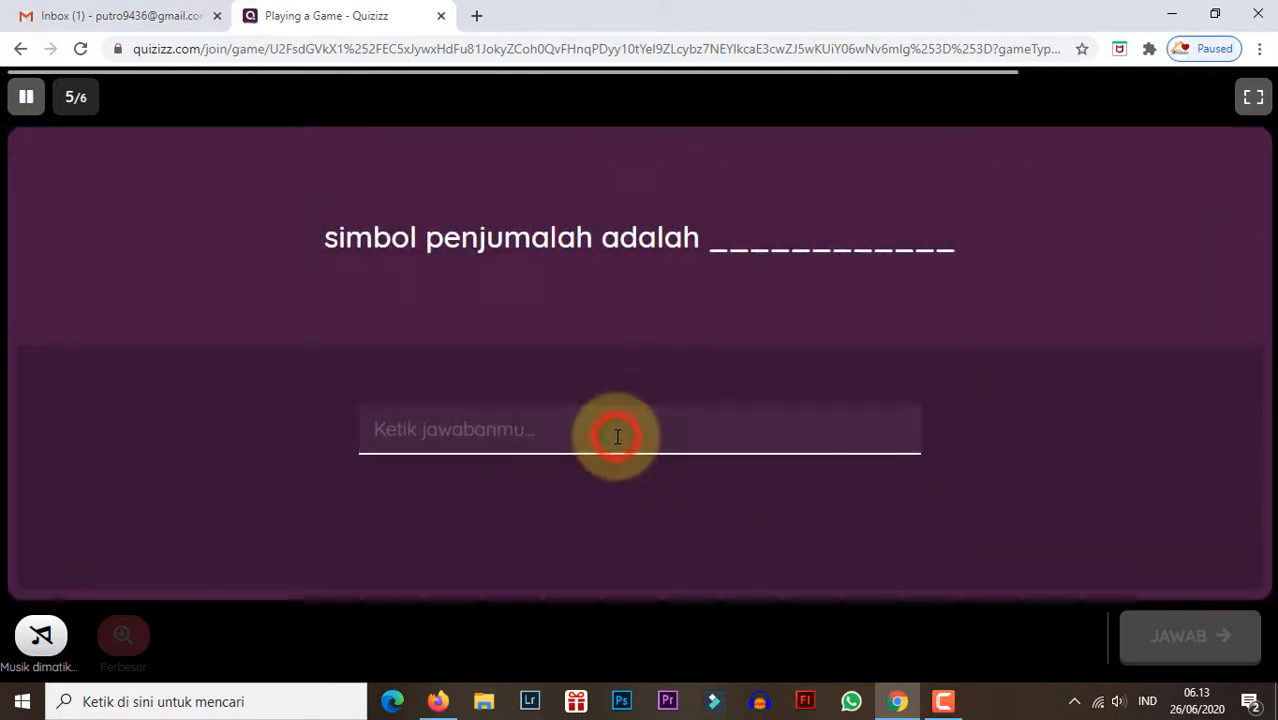
type("+")
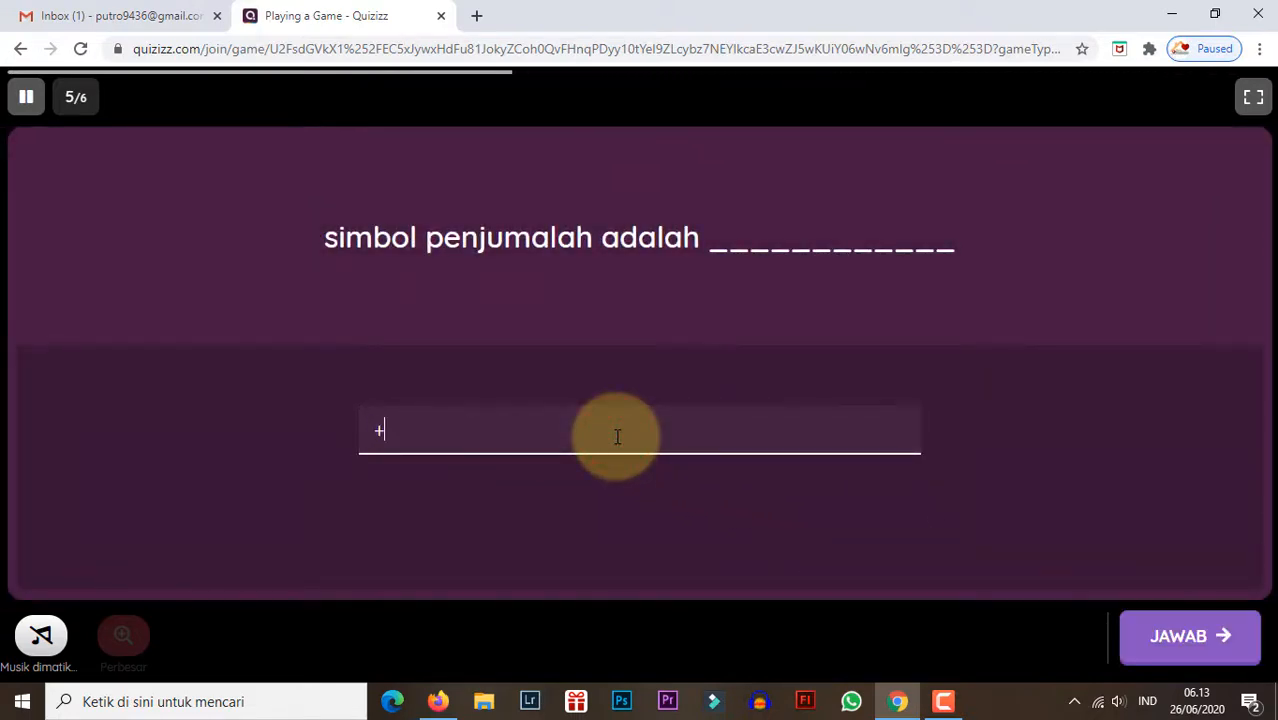
left_click(1170, 630)
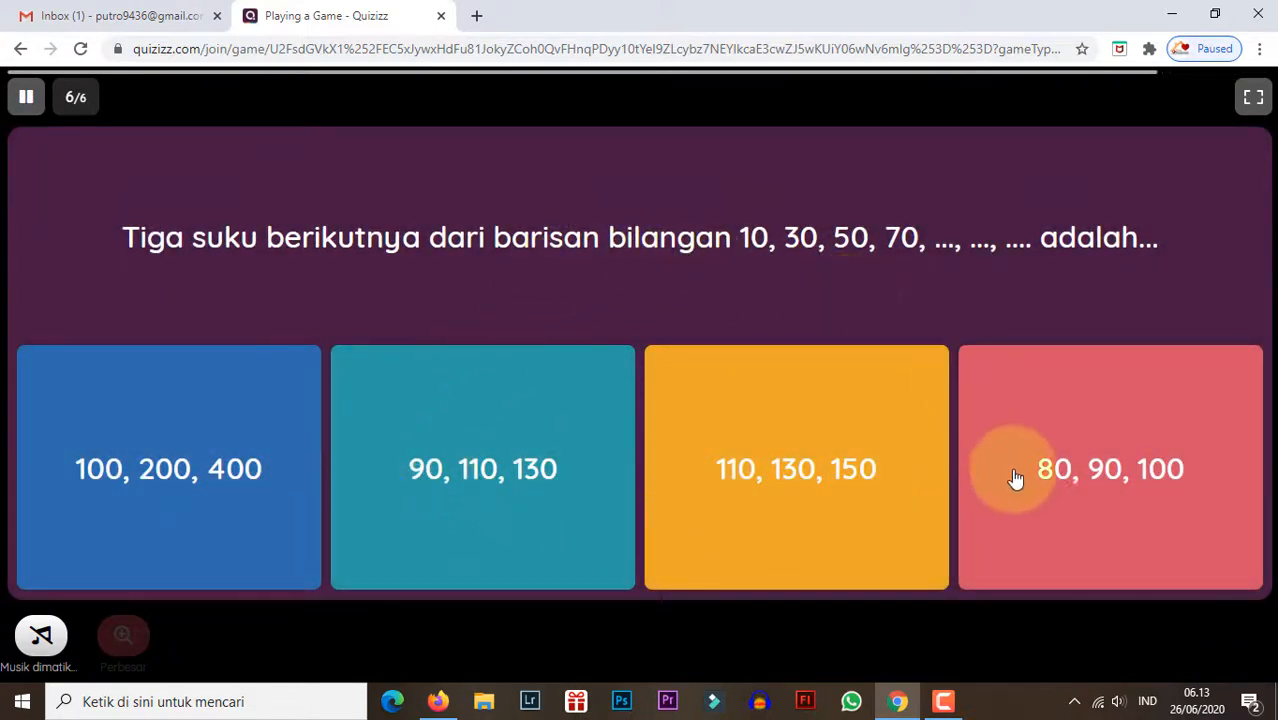
Answer the number sequence question with 90, 110, 130, and answer the two-dot redemption question with 10
left_click(545, 480)
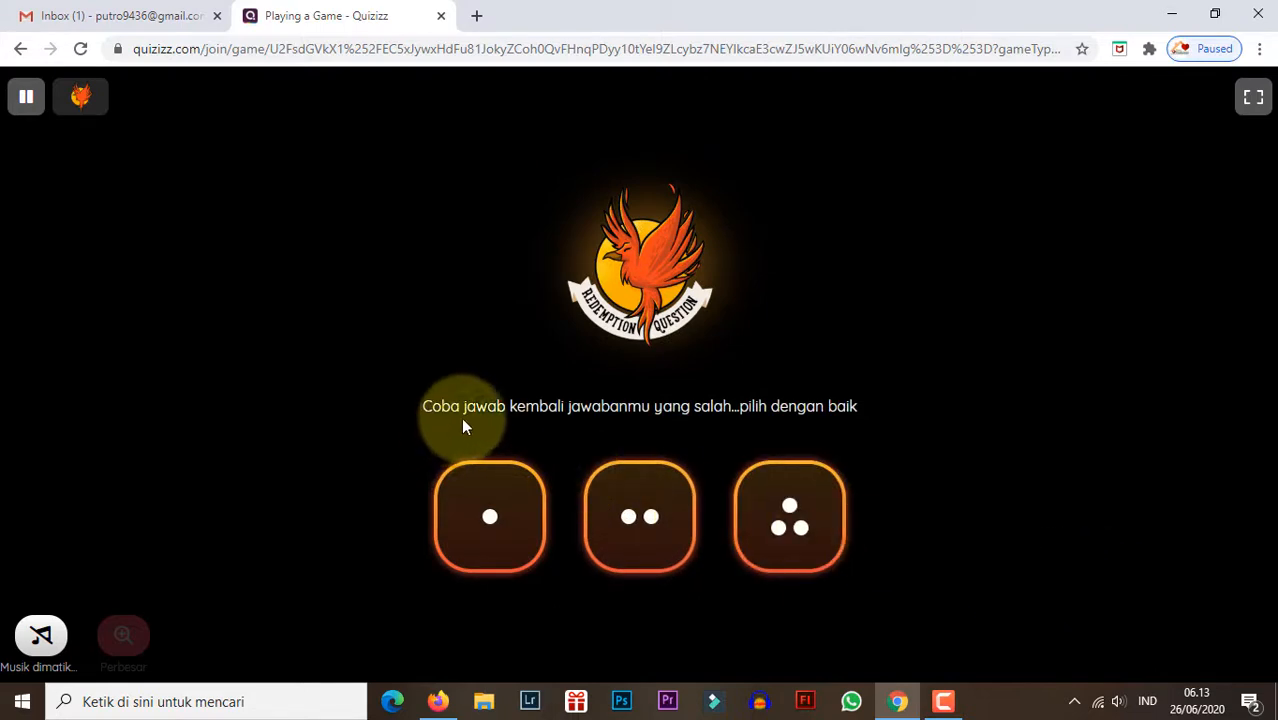
left_click(659, 521)
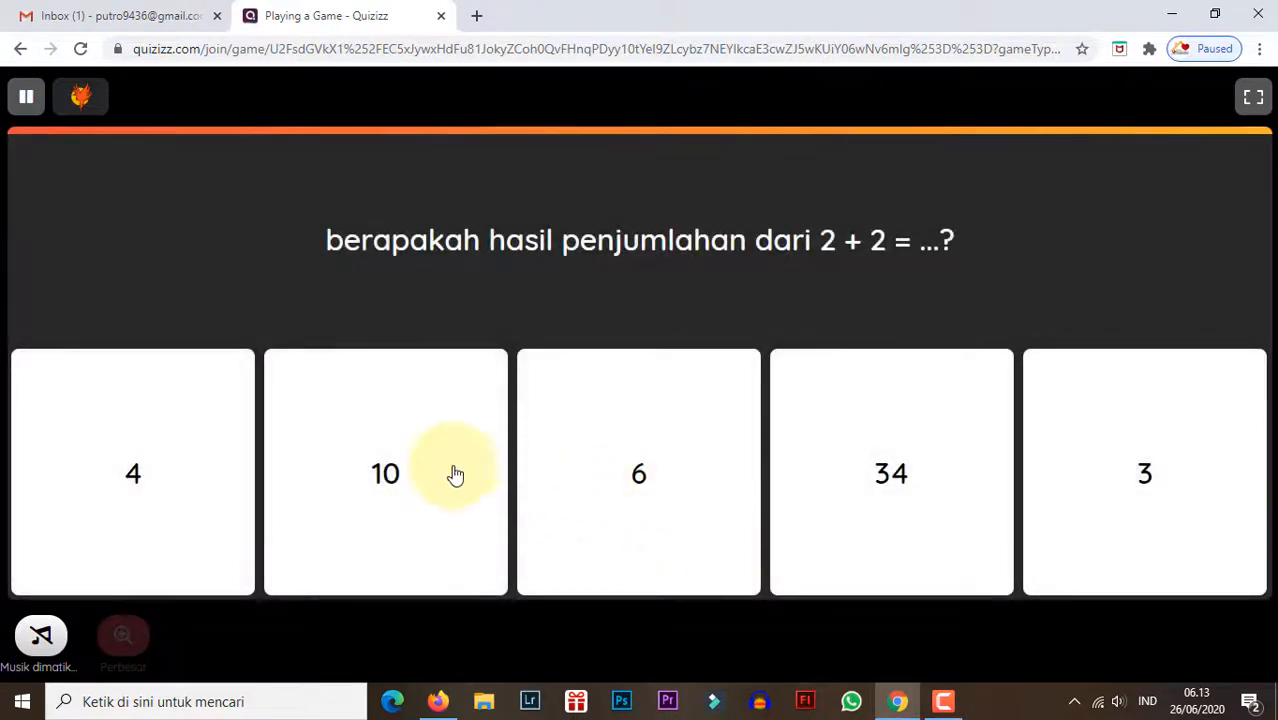
left_click(444, 474)
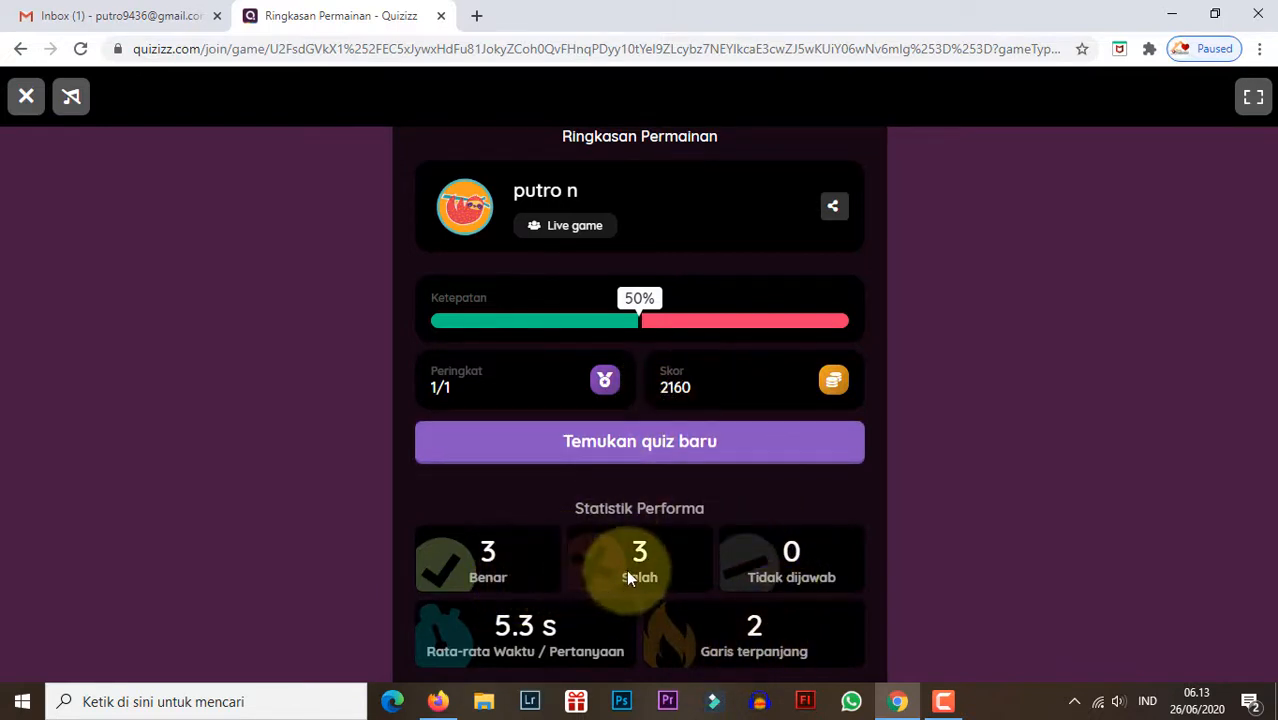
Switch back to Firefox and review the player's per-question results in the live game summary
key("alt+Tab")
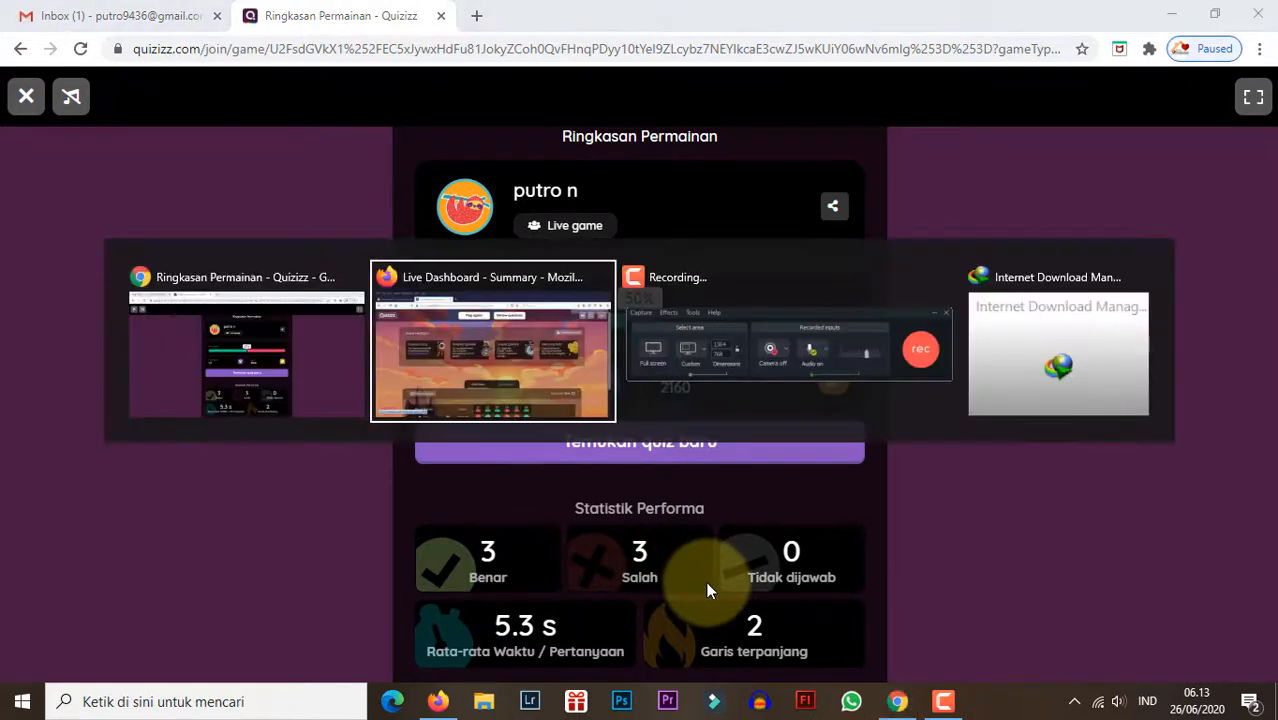
scroll(486, 445, "down", 3)
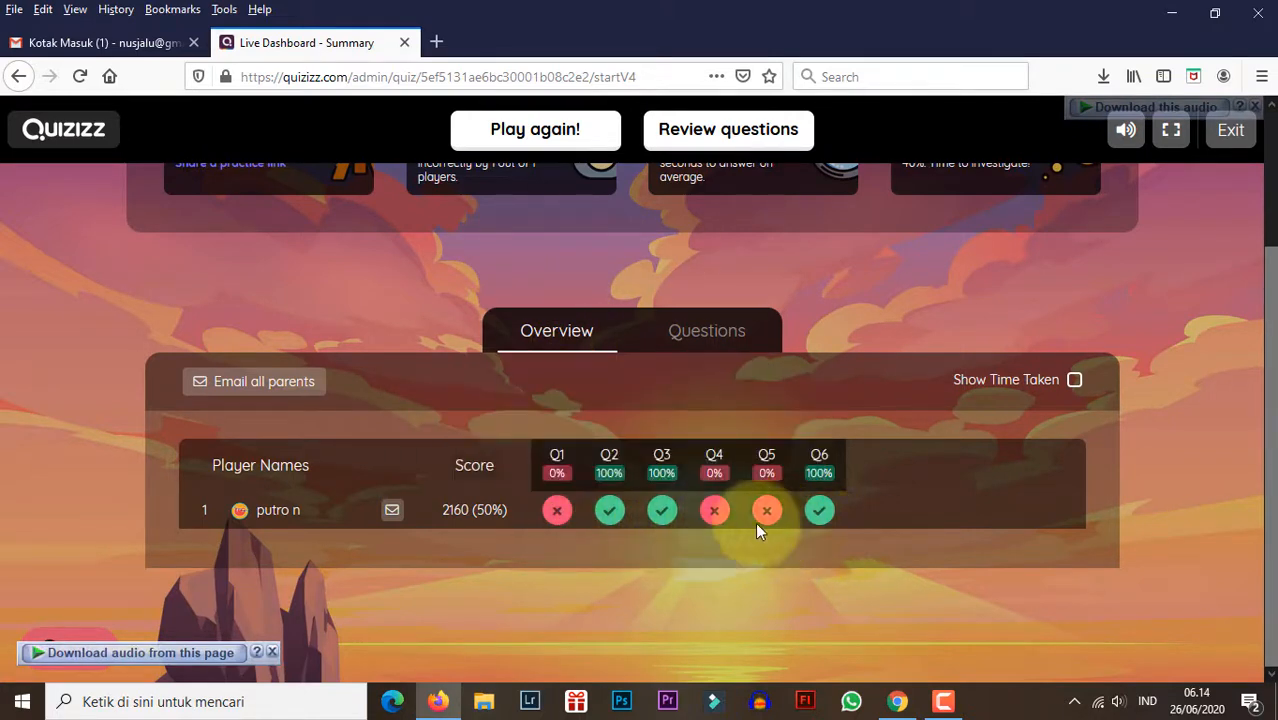
scroll(575, 465, "up", 2)
scroll(580, 451, "up", 2)
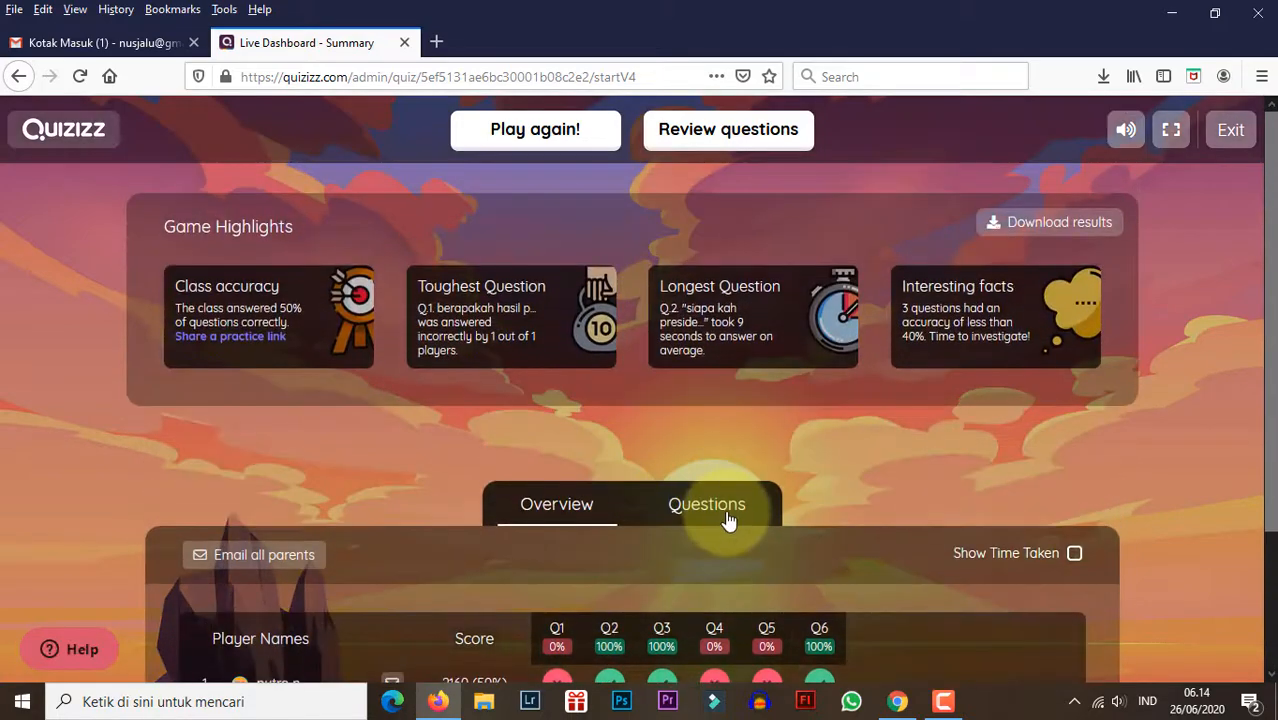
Inspect the answer breakdowns behind the Toughest Question and Longest Question highlights, close them and recheck the results overview
left_click(532, 335)
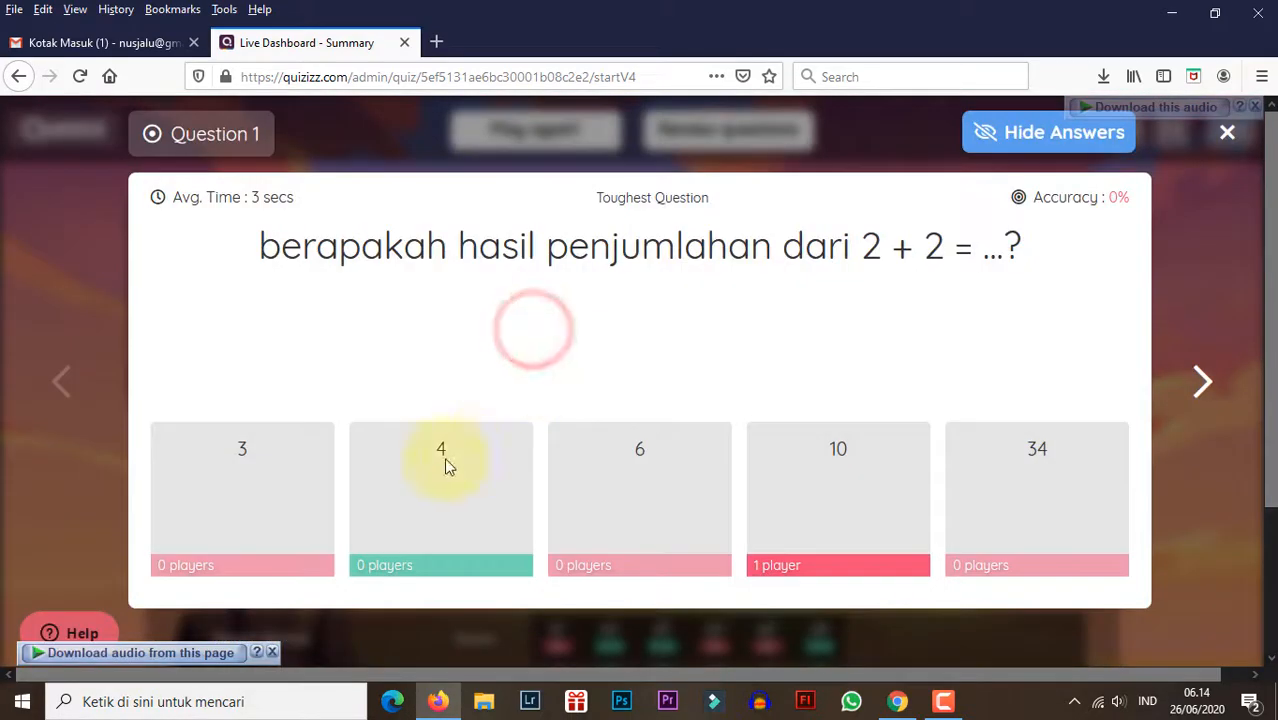
left_click(1200, 390)
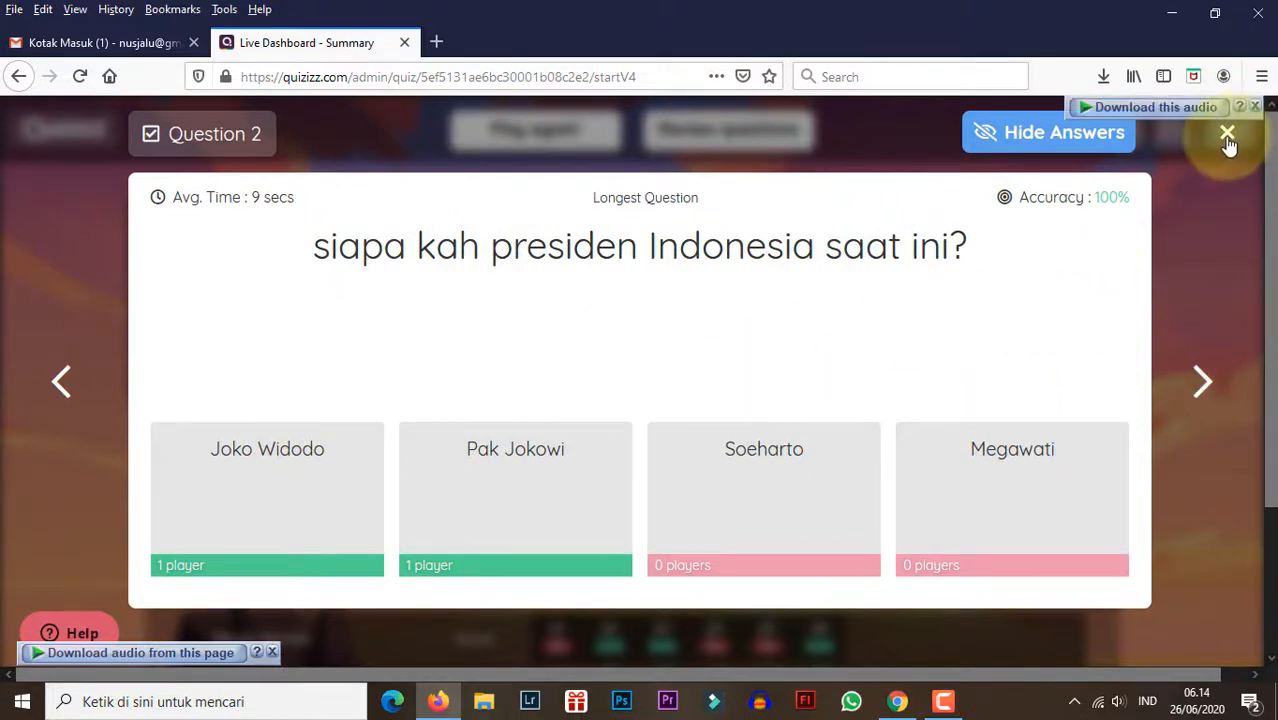
left_click(1228, 138)
left_click(771, 312)
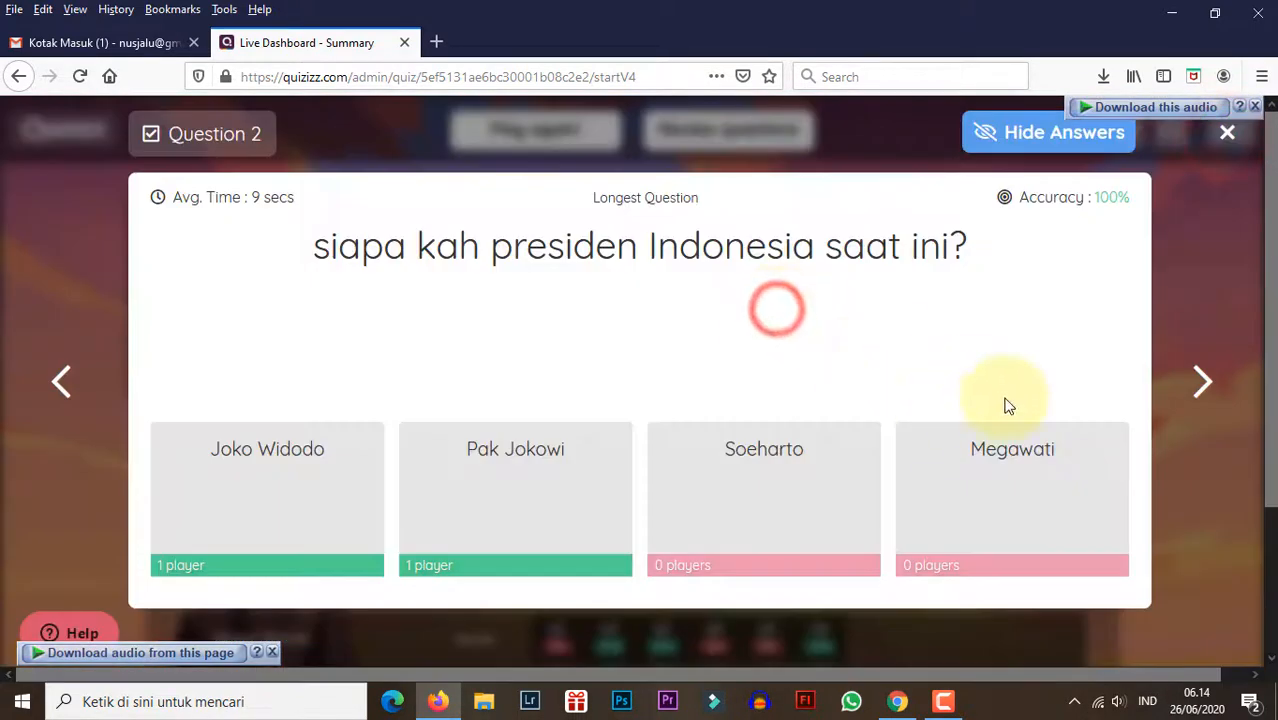
left_click(1204, 390)
left_click(1228, 133)
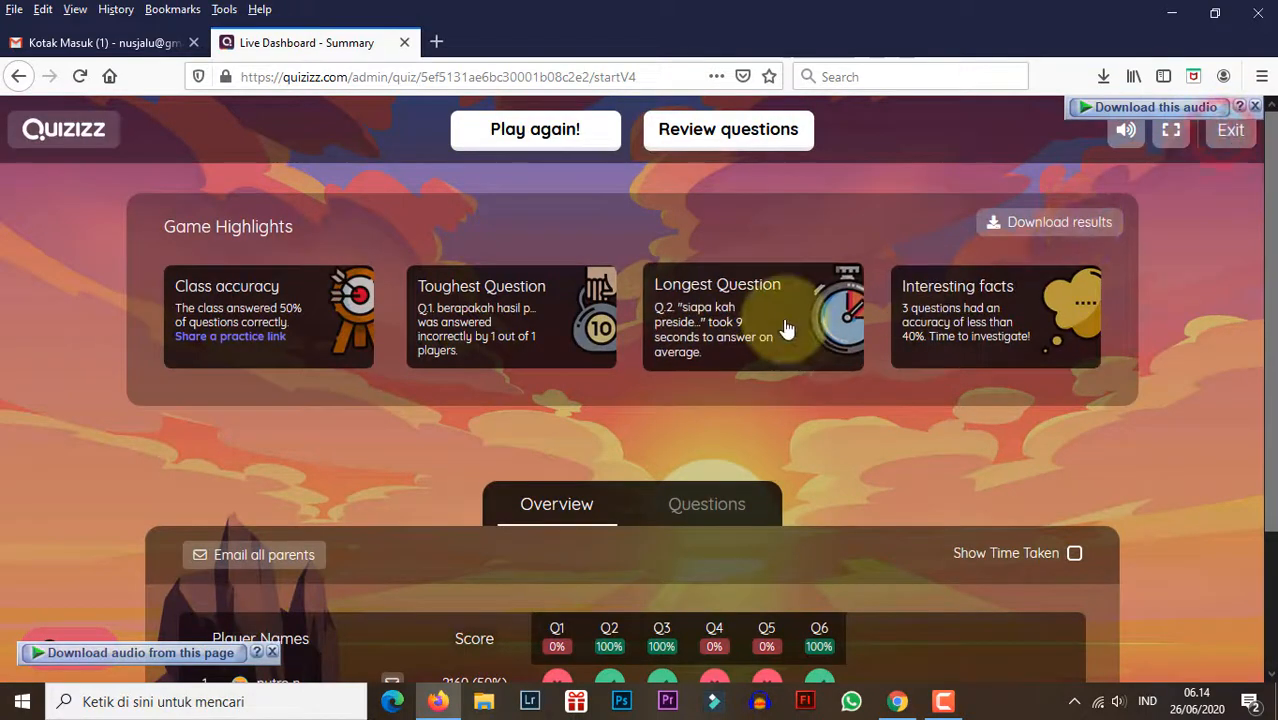
scroll(767, 374, "down", 3)
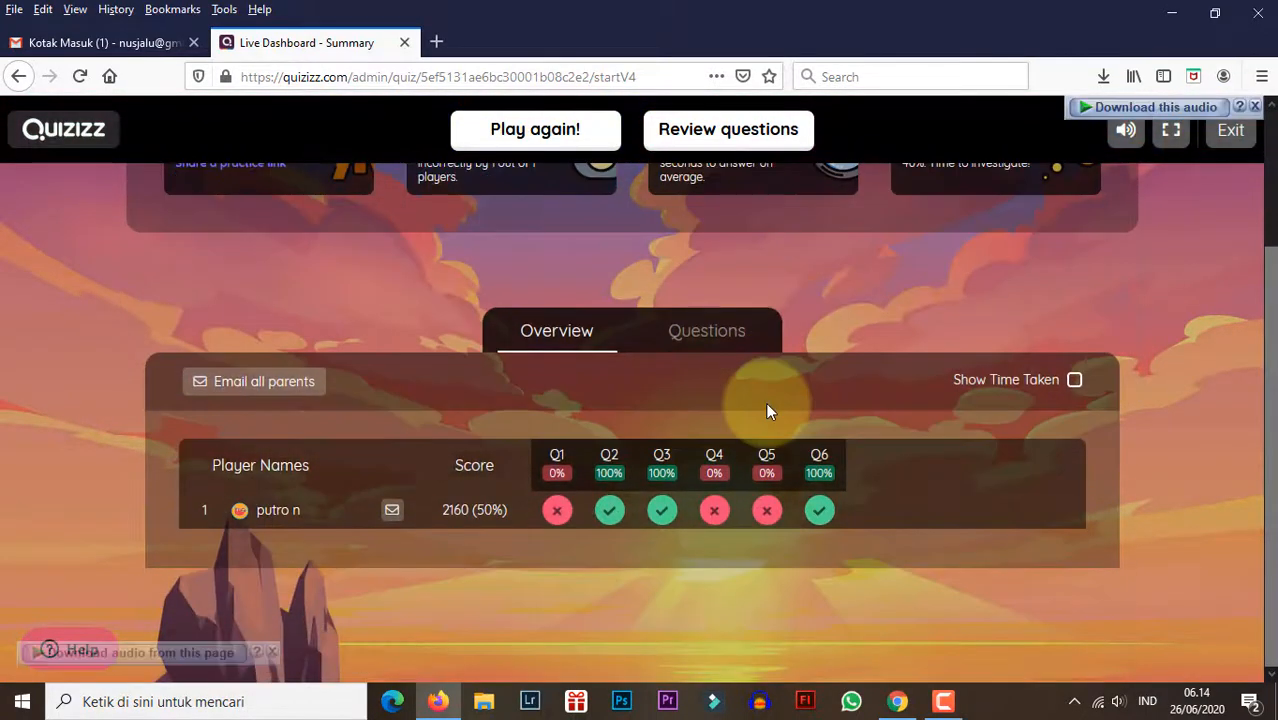
scroll(785, 398, "up", 3)
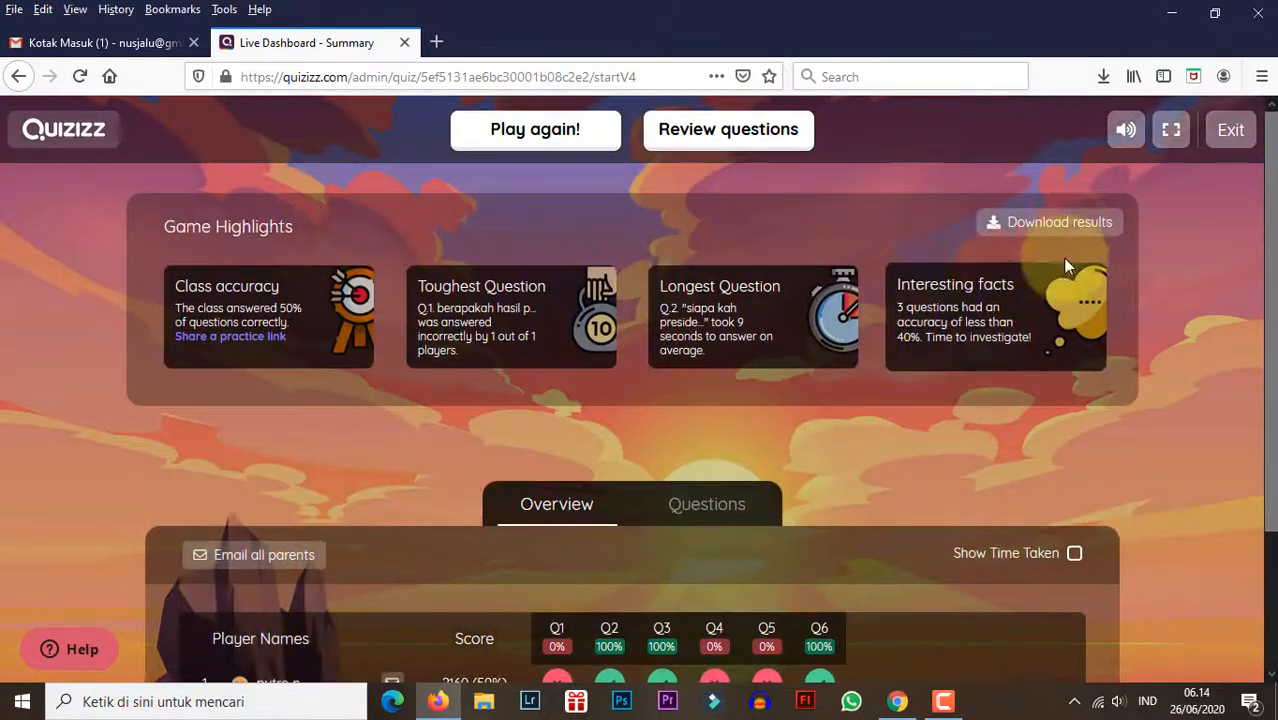
Download the game results through the manual download link and save the Excel file
left_click(1072, 230)
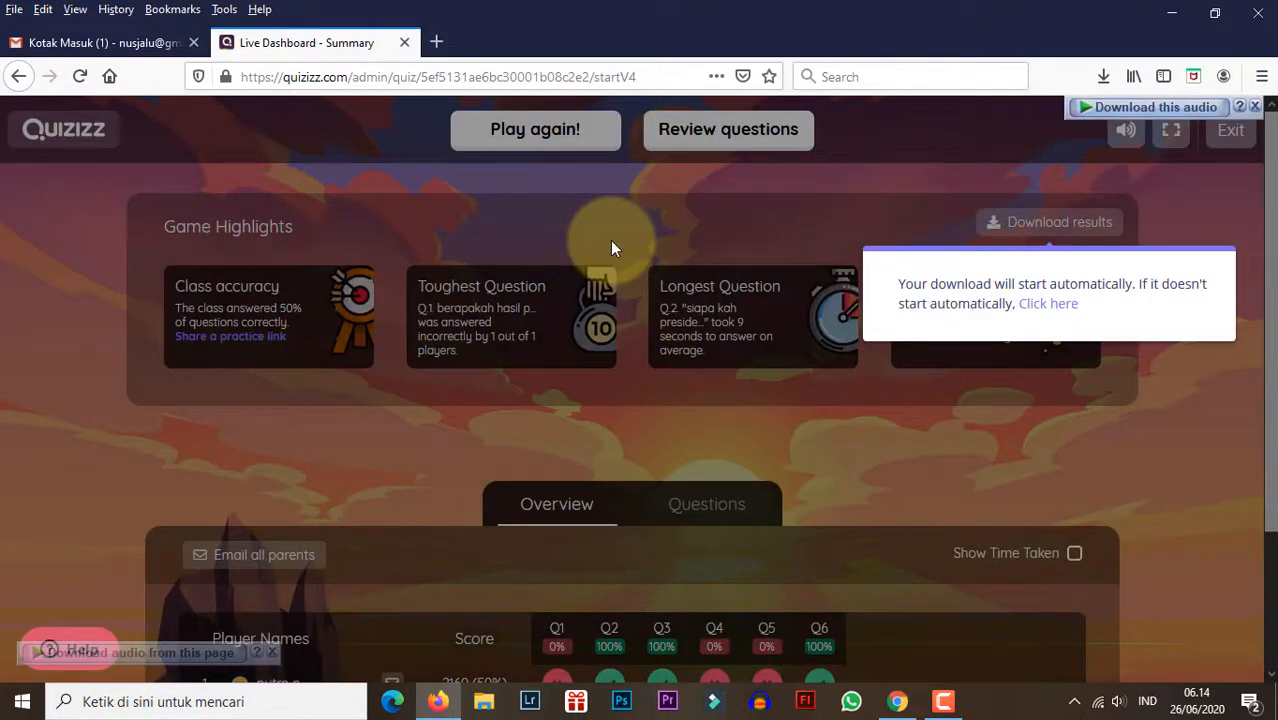
left_click(1048, 308)
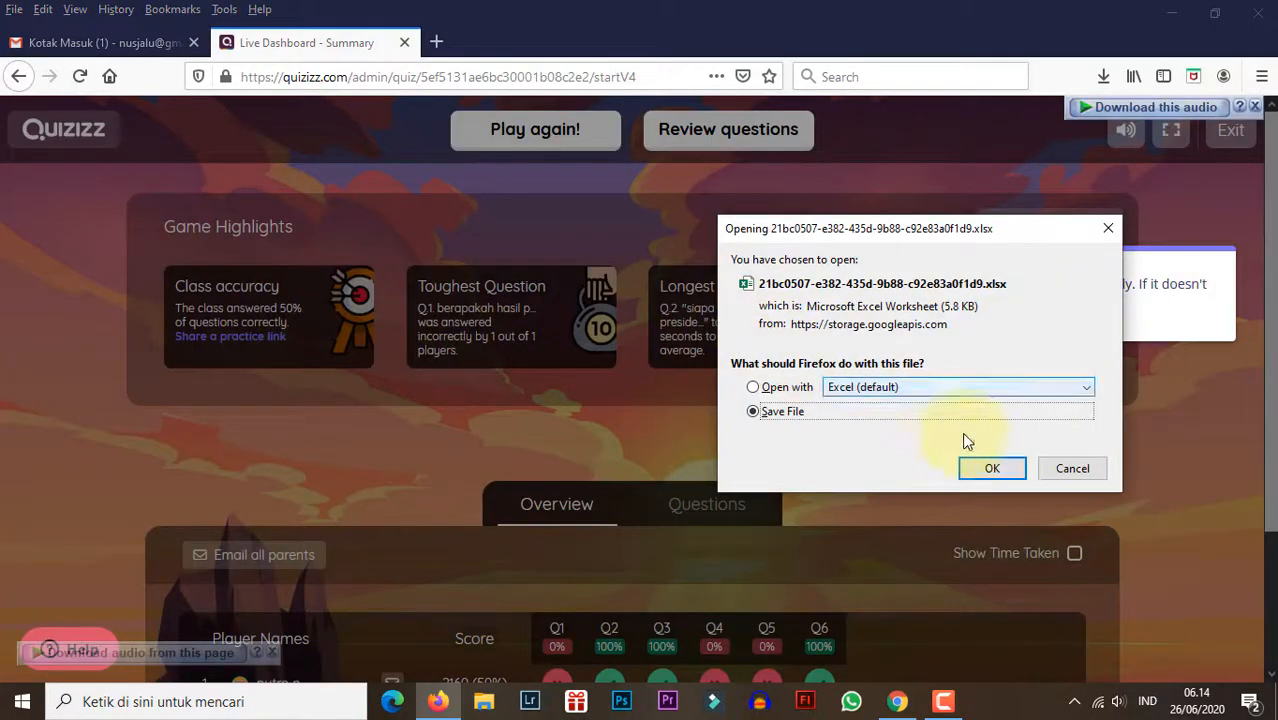
left_click(980, 468)
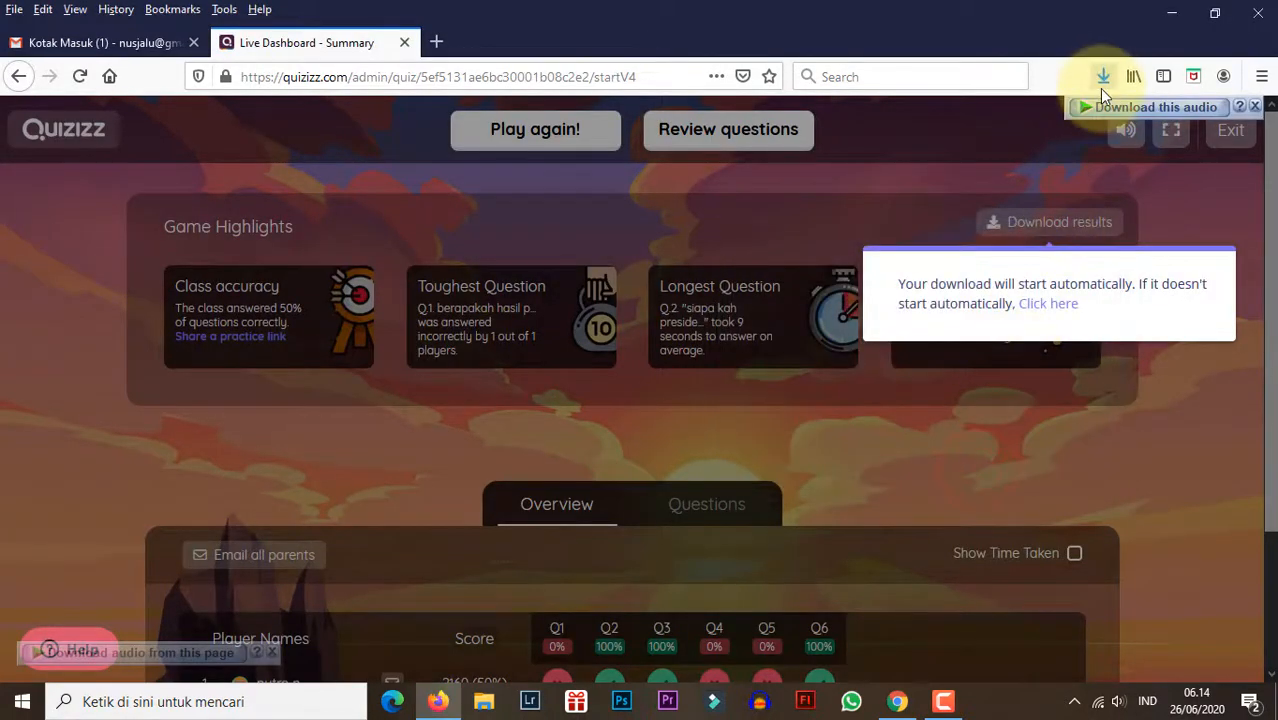
Open the downloaded results workbook in Excel and enable editing
left_click(1104, 77)
left_click(926, 136)
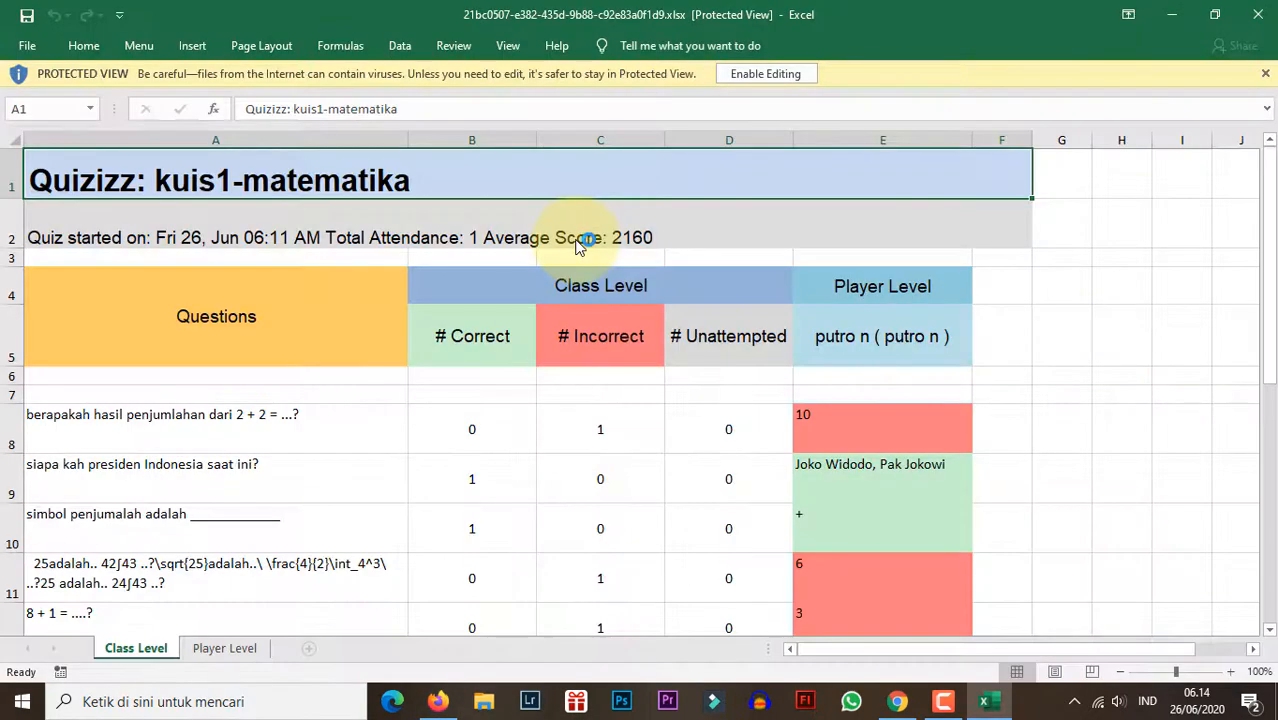
left_click(741, 80)
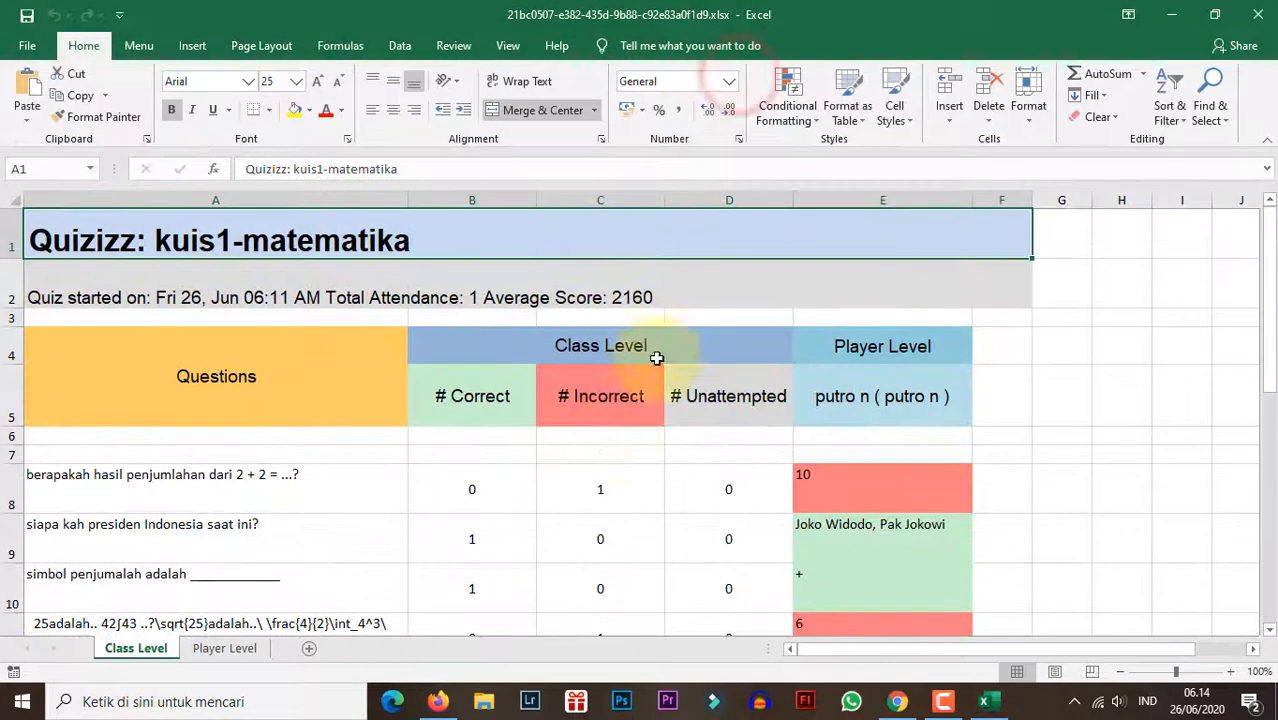
Examine the correct and incorrect counts per question and the Total row on the Class Level sheet
left_click(614, 452)
scroll(619, 476, "down", 5)
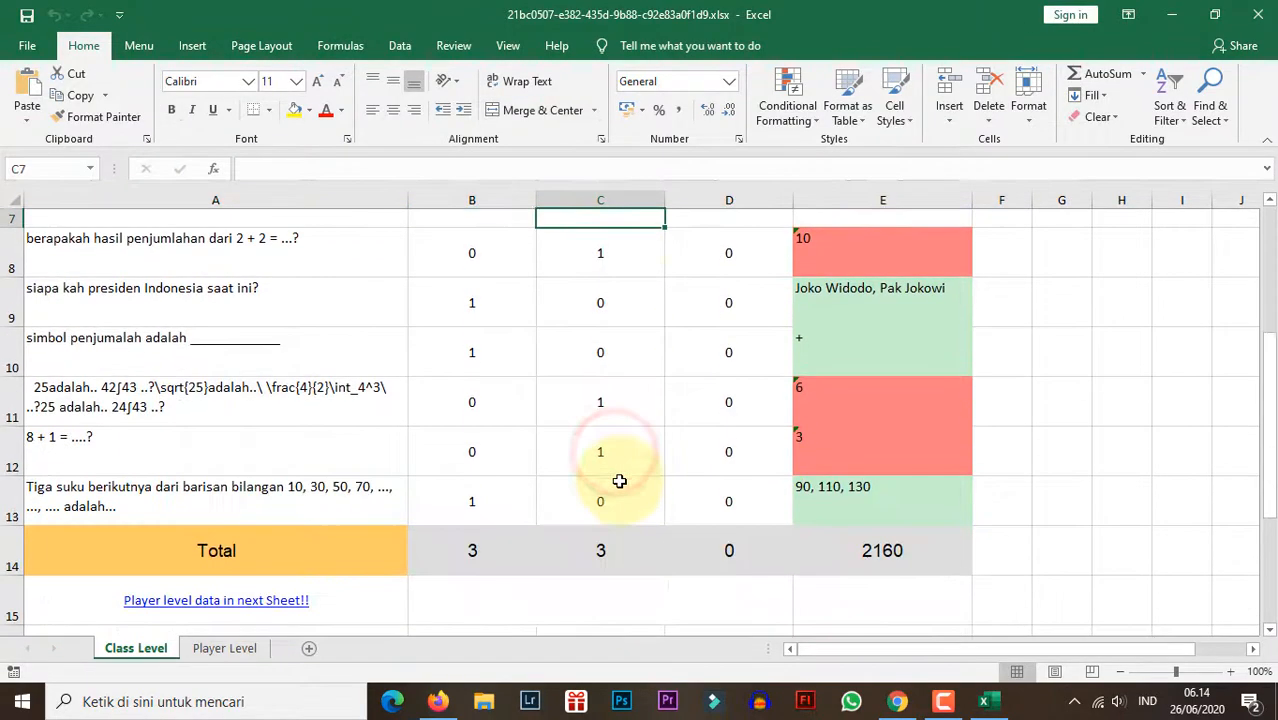
scroll(619, 476, "up", 5)
scroll(620, 474, "down", 3)
scroll(619, 468, "up", 2)
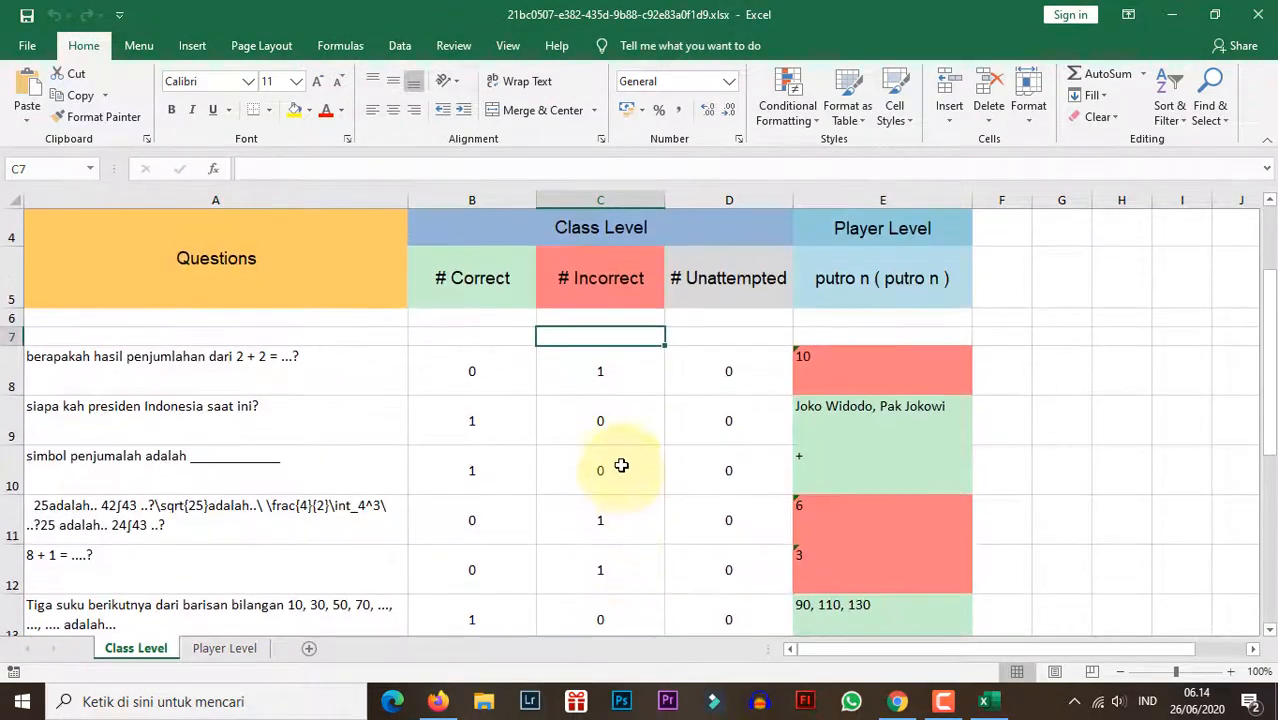
left_click(601, 378)
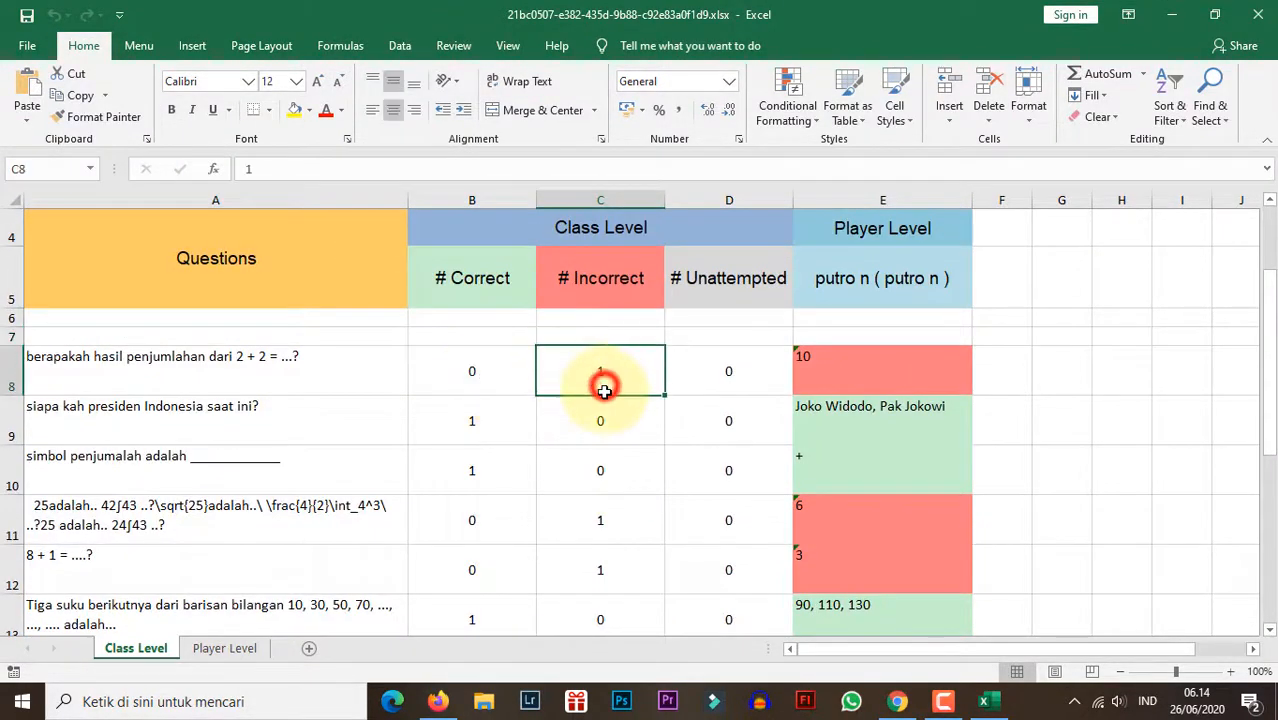
scroll(843, 454, "down", 1)
scroll(843, 454, "down", 2)
left_click(889, 435)
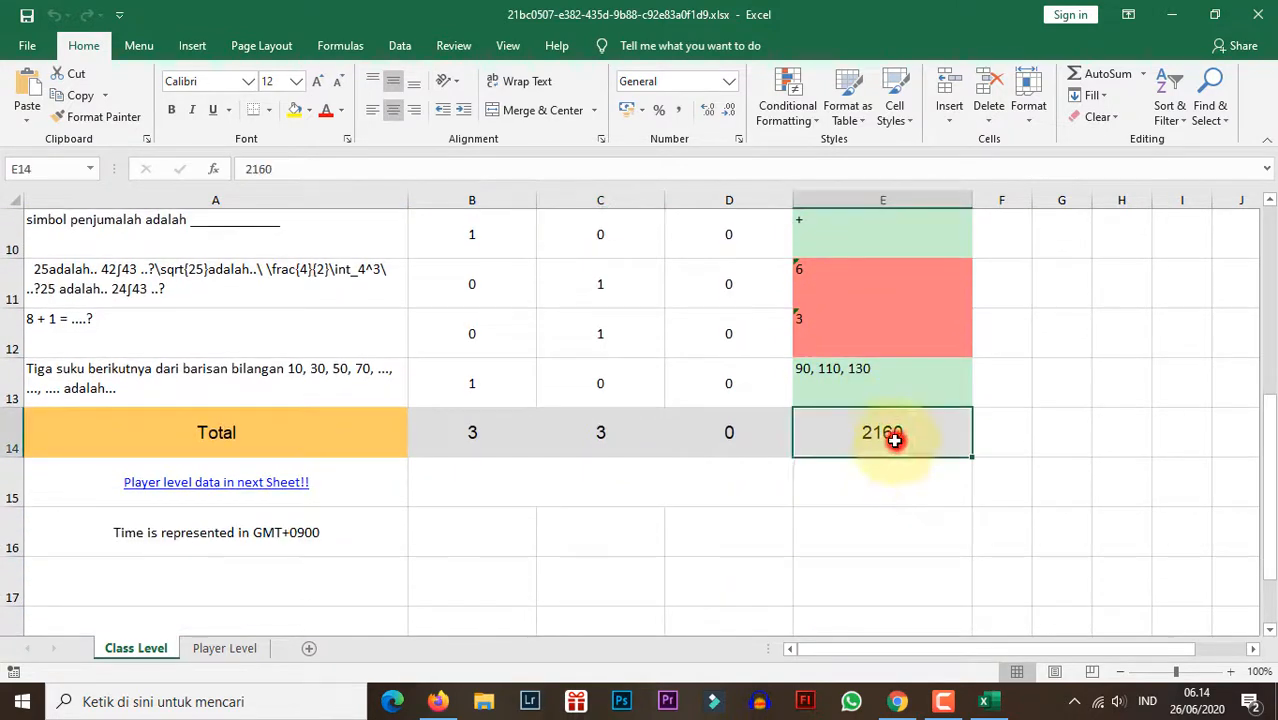
left_click(510, 431)
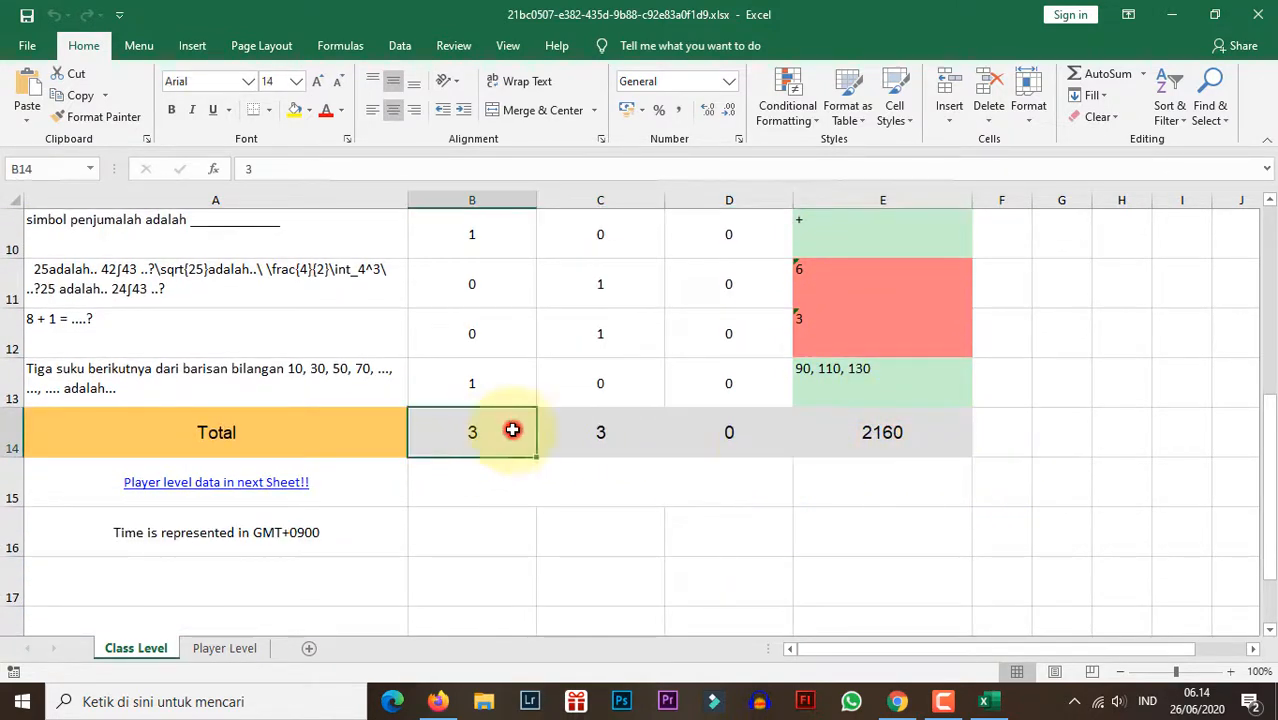
Enter the formula =B14*20 in cell F14 to calculate the score from the total of correct answers
left_click(1012, 442)
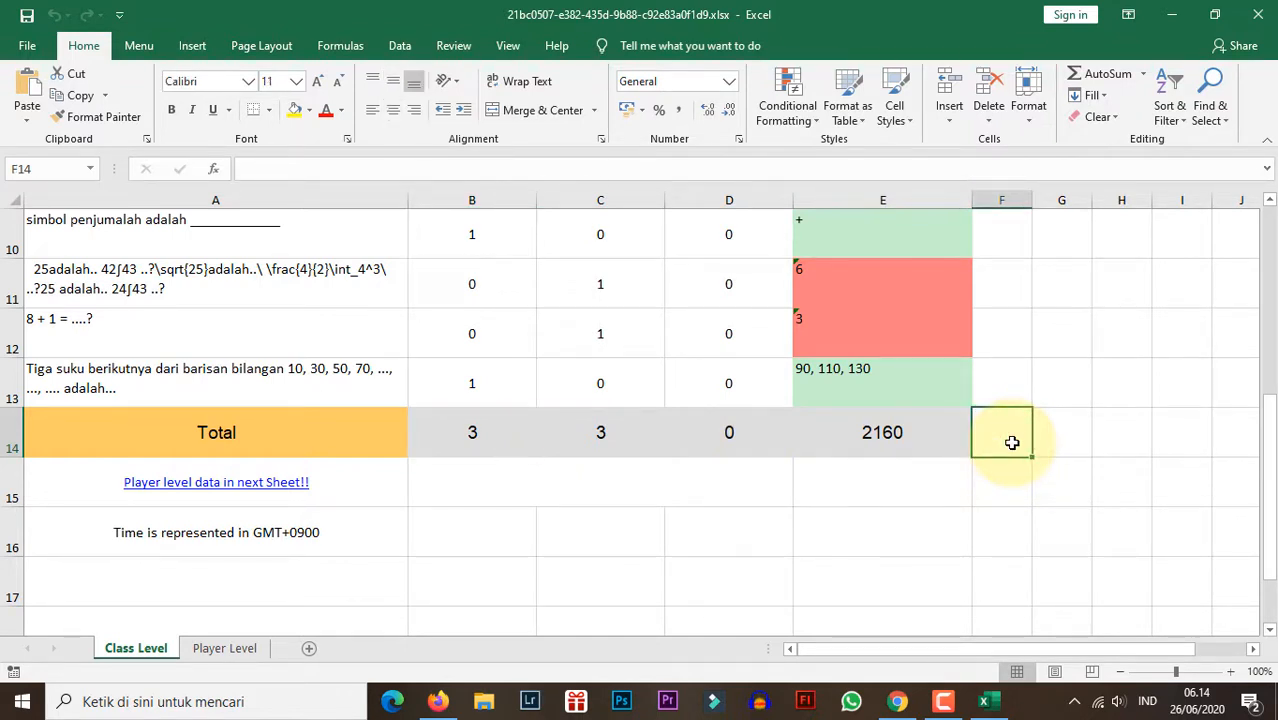
type("=")
scroll(536, 357, "up", 3)
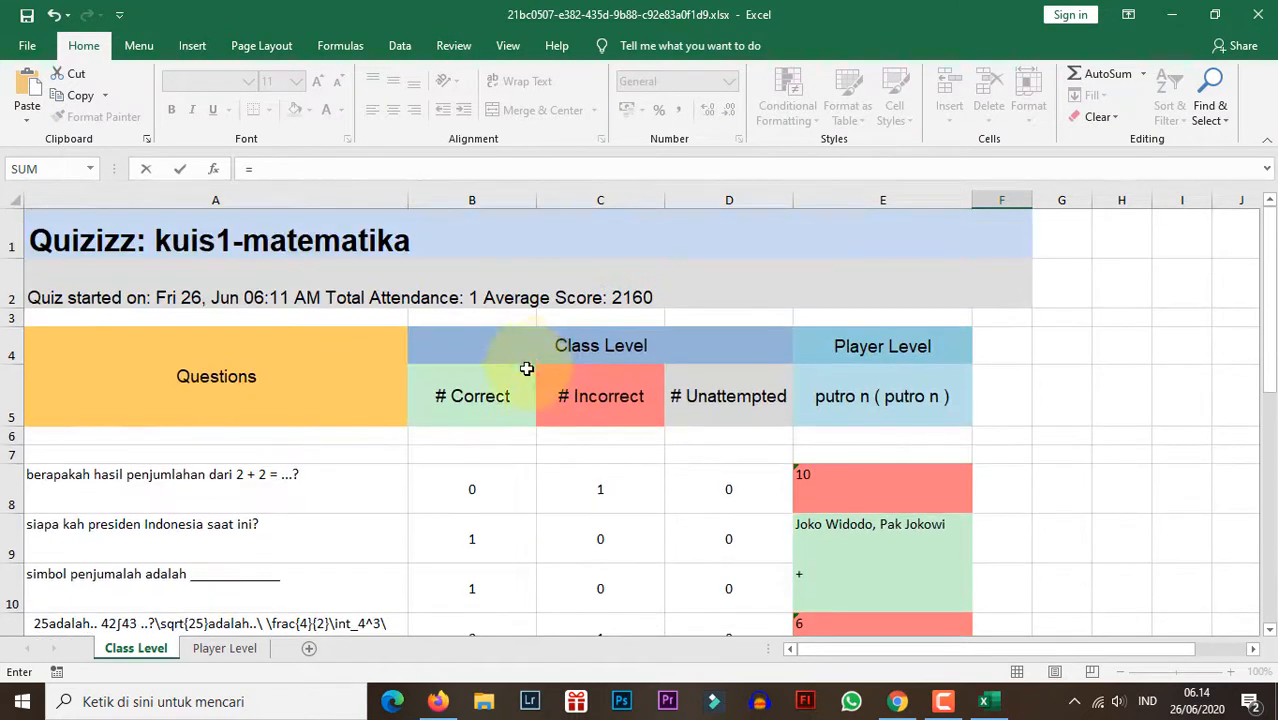
scroll(525, 365, "down", 3)
left_click(507, 444)
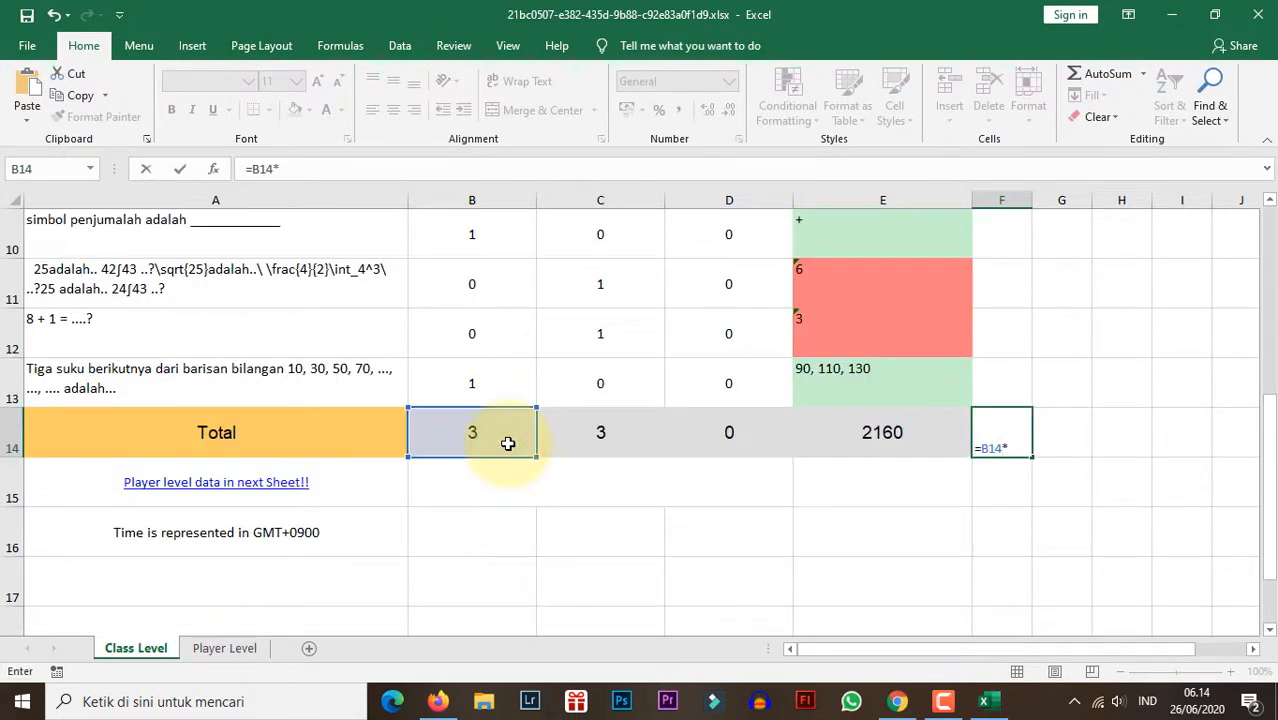
key("Return")
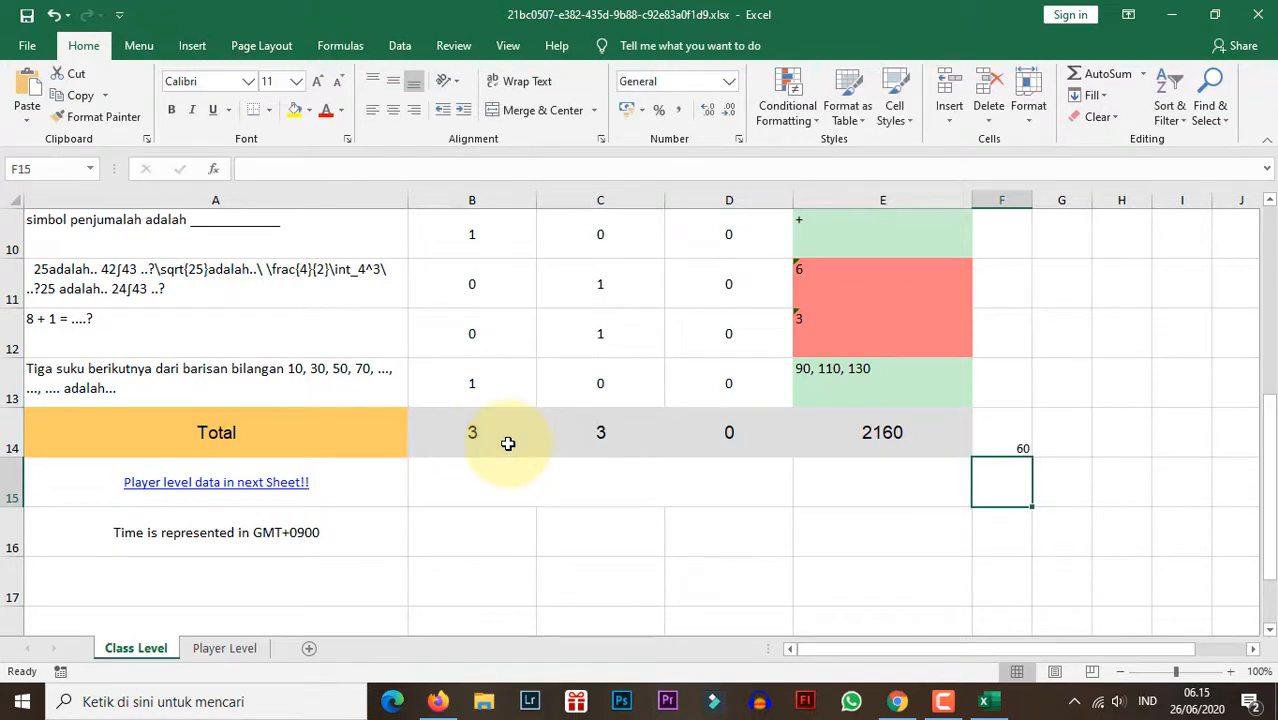
left_click(1012, 443)
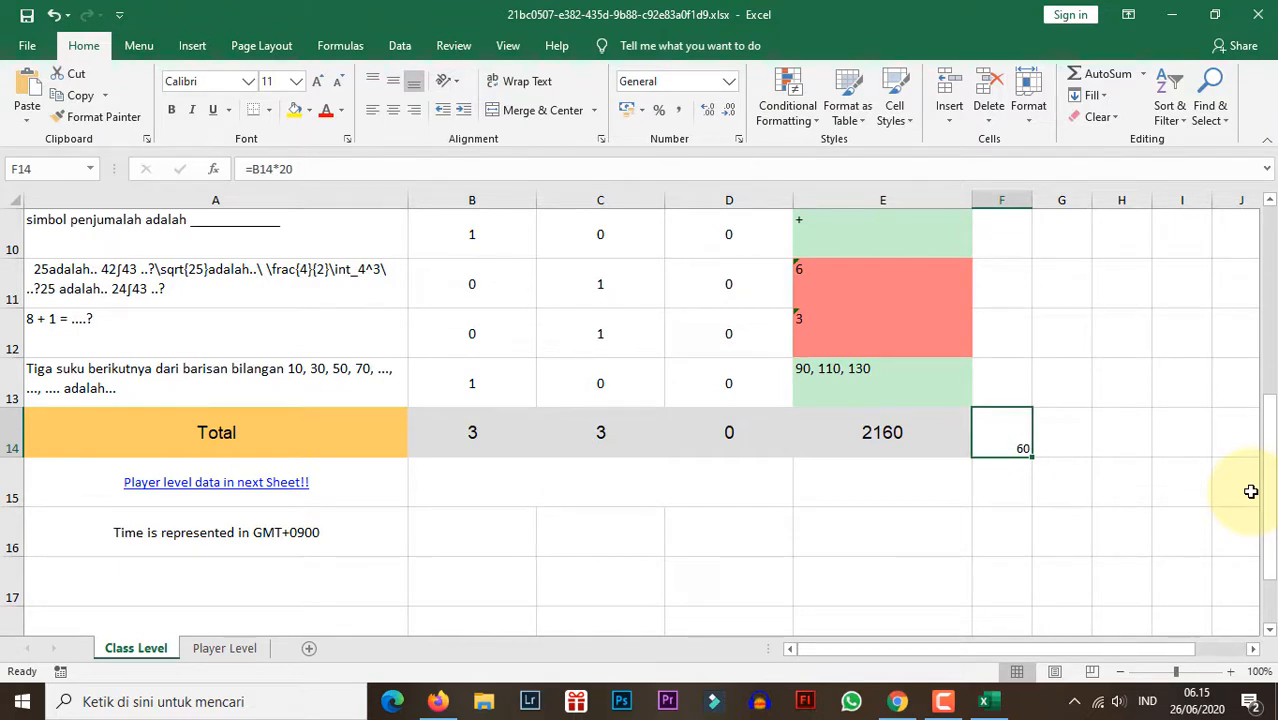
Switch back to the Quizizz live dashboard in Firefox, recheck the results summary and exit the game
key("alt+Tab")
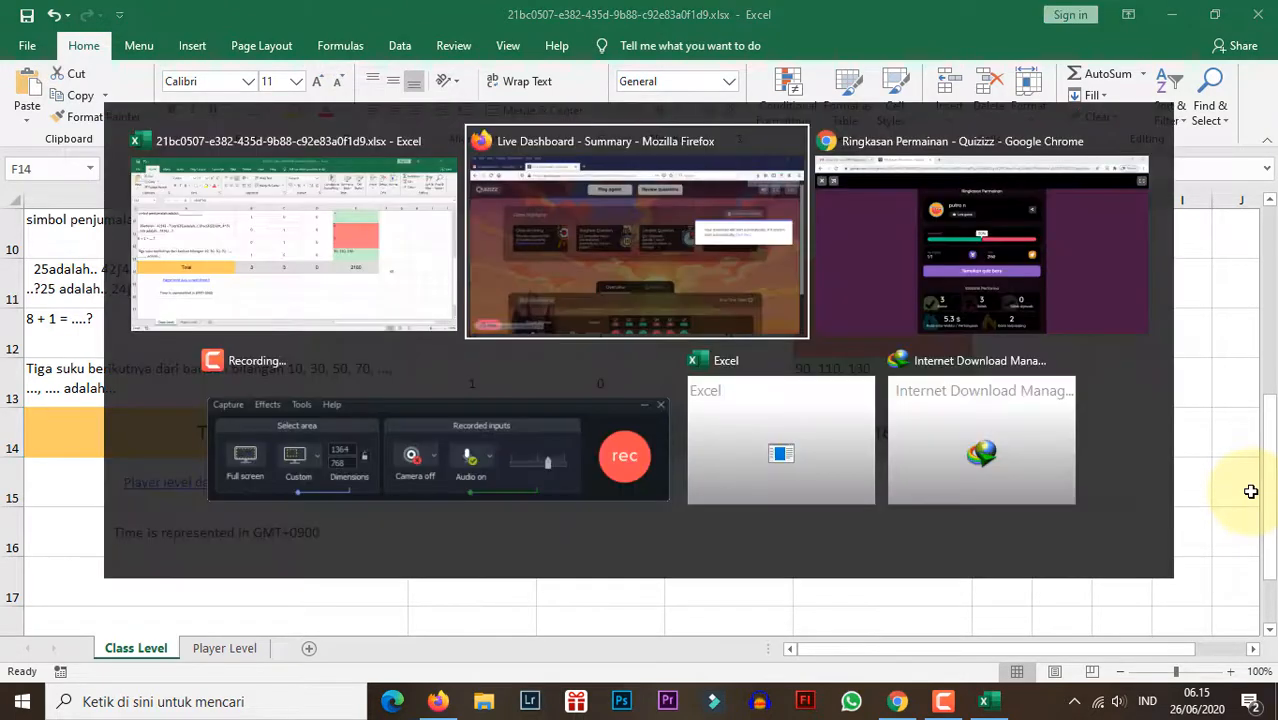
left_click(397, 224)
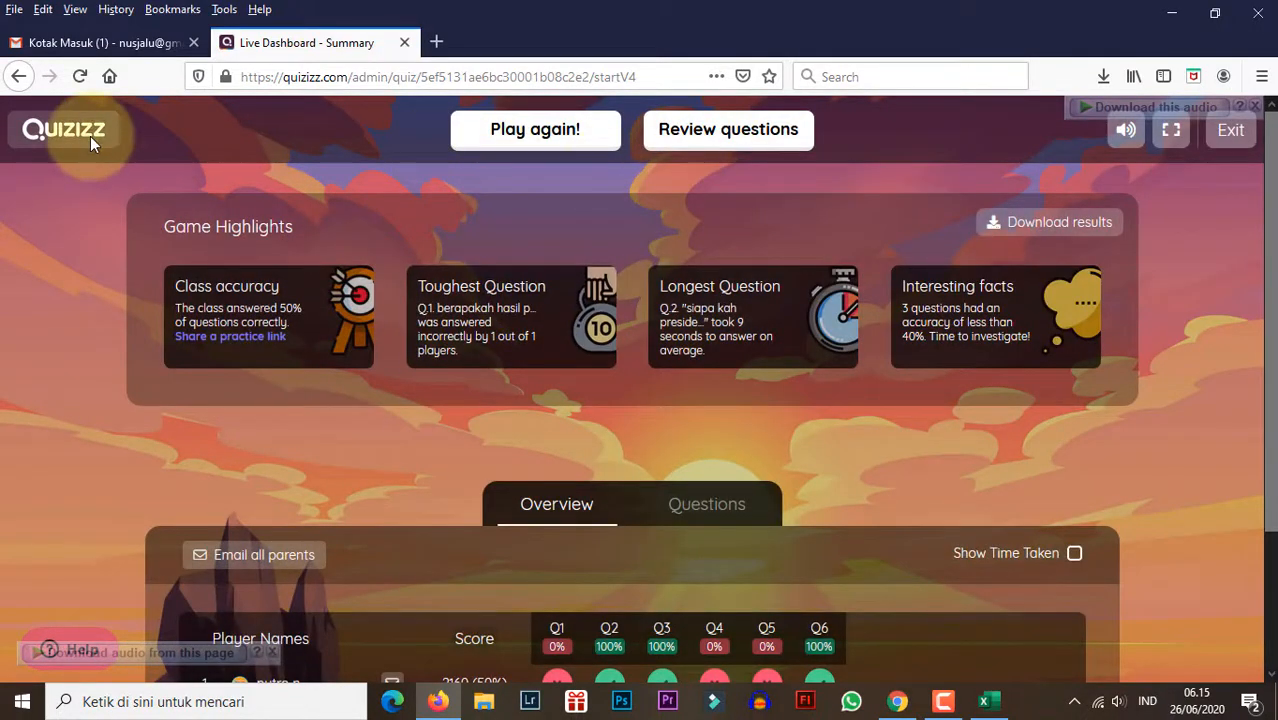
scroll(441, 291, "down", 2)
scroll(444, 300, "up", 2)
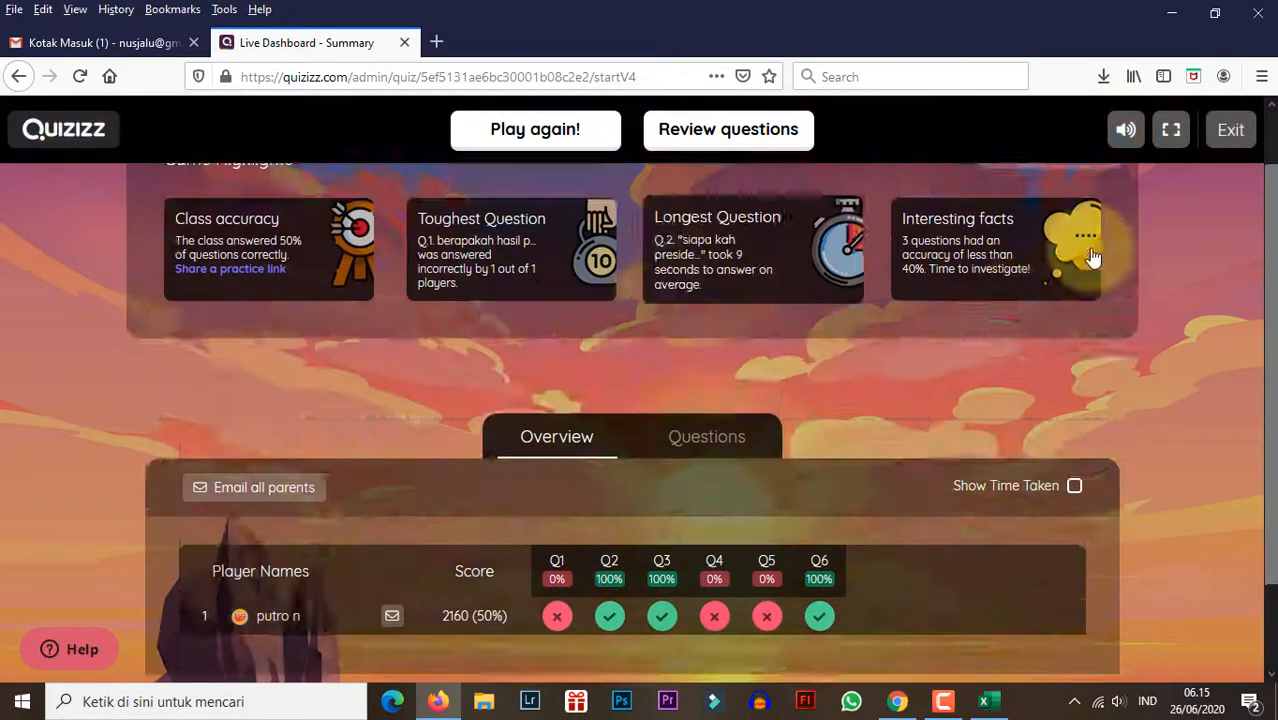
left_click(1231, 130)
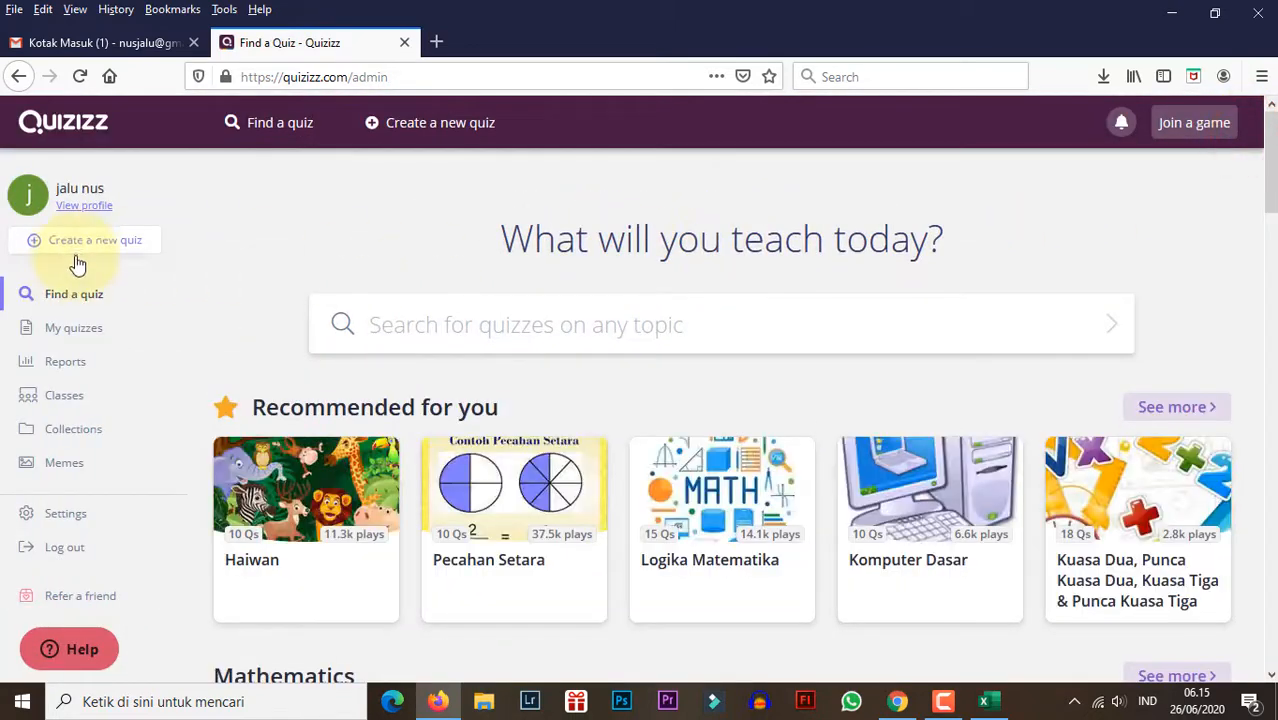
Open the KUIS 1 report for class XII MULTIMEDI from the reports and look over its player results
left_click(90, 332)
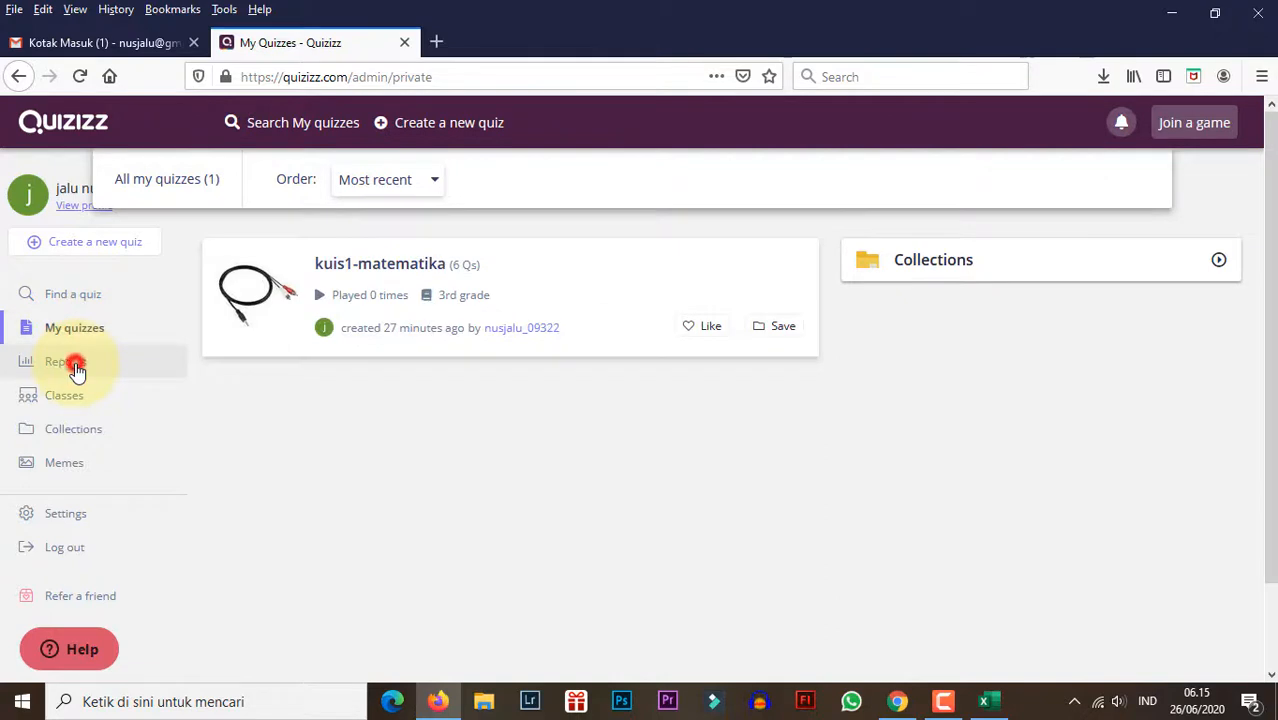
left_click(76, 367)
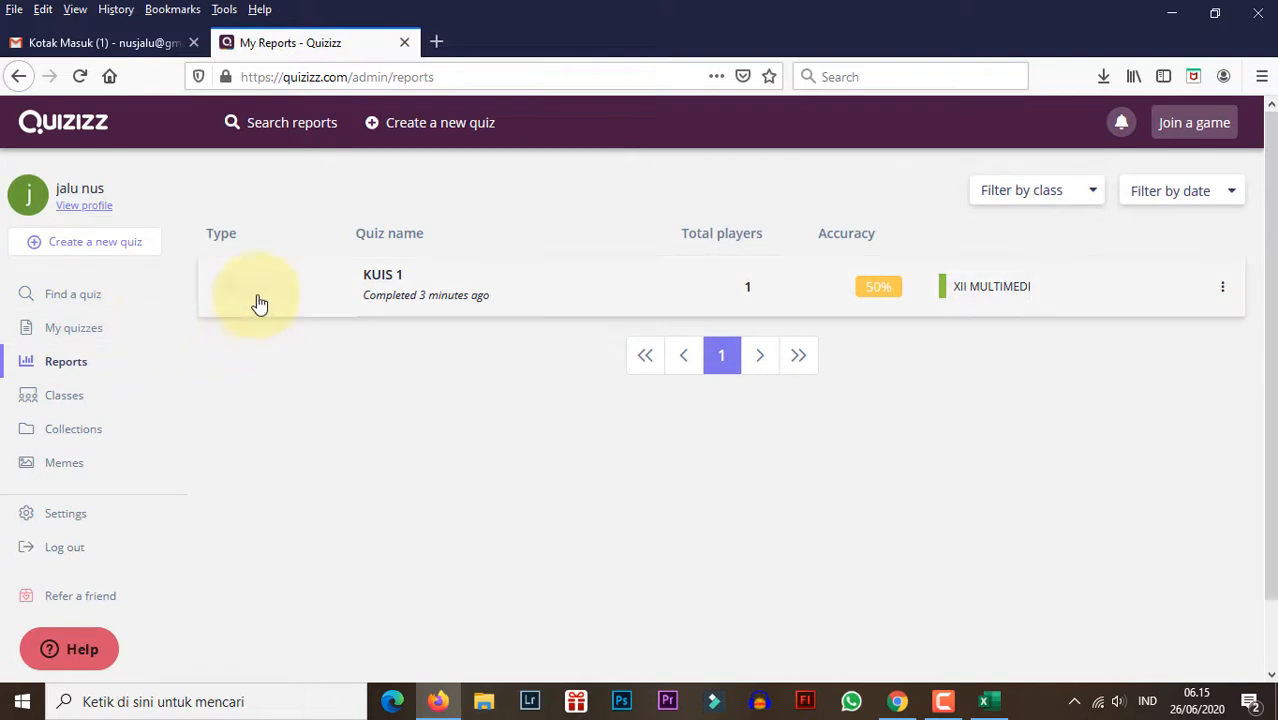
left_click(937, 294)
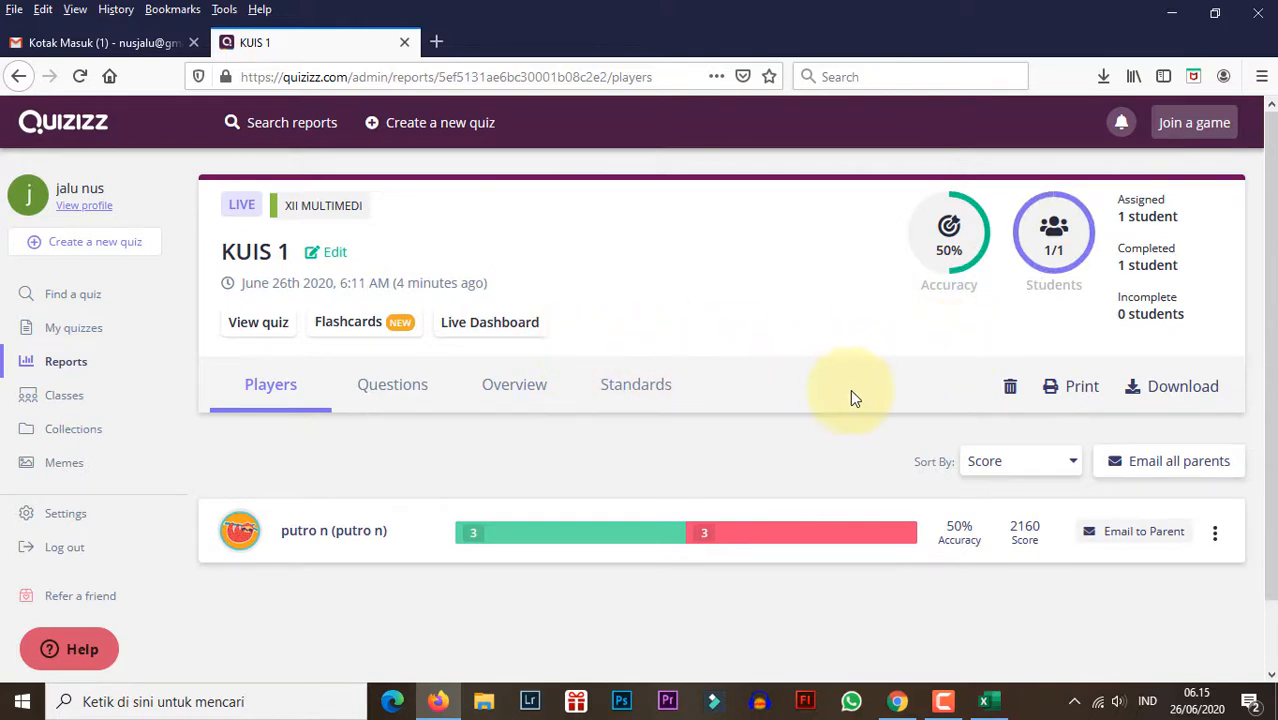
scroll(720, 455, "down", 2)
scroll(930, 457, "up", 2)
Open the printable questions summary of the KUIS 1 report, examine the figures per question and close it
left_click(1078, 390)
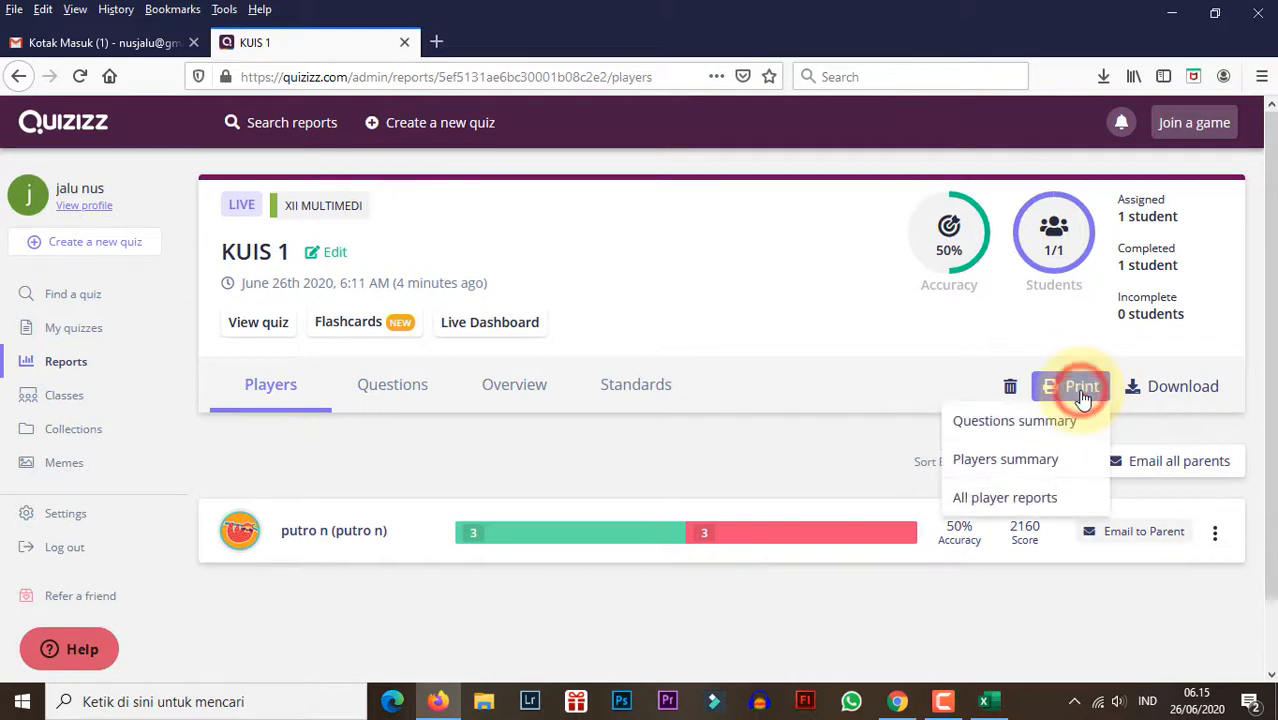
left_click(1024, 424)
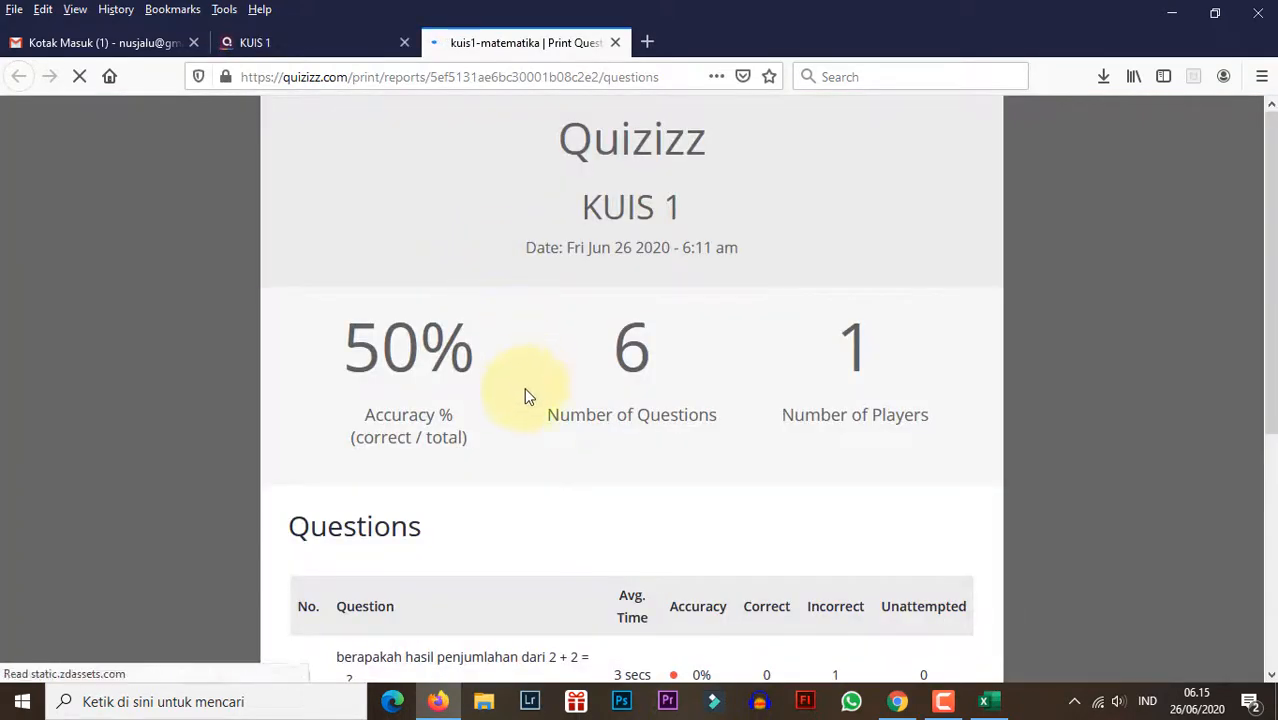
scroll(525, 390, "down", 4)
left_click(465, 424)
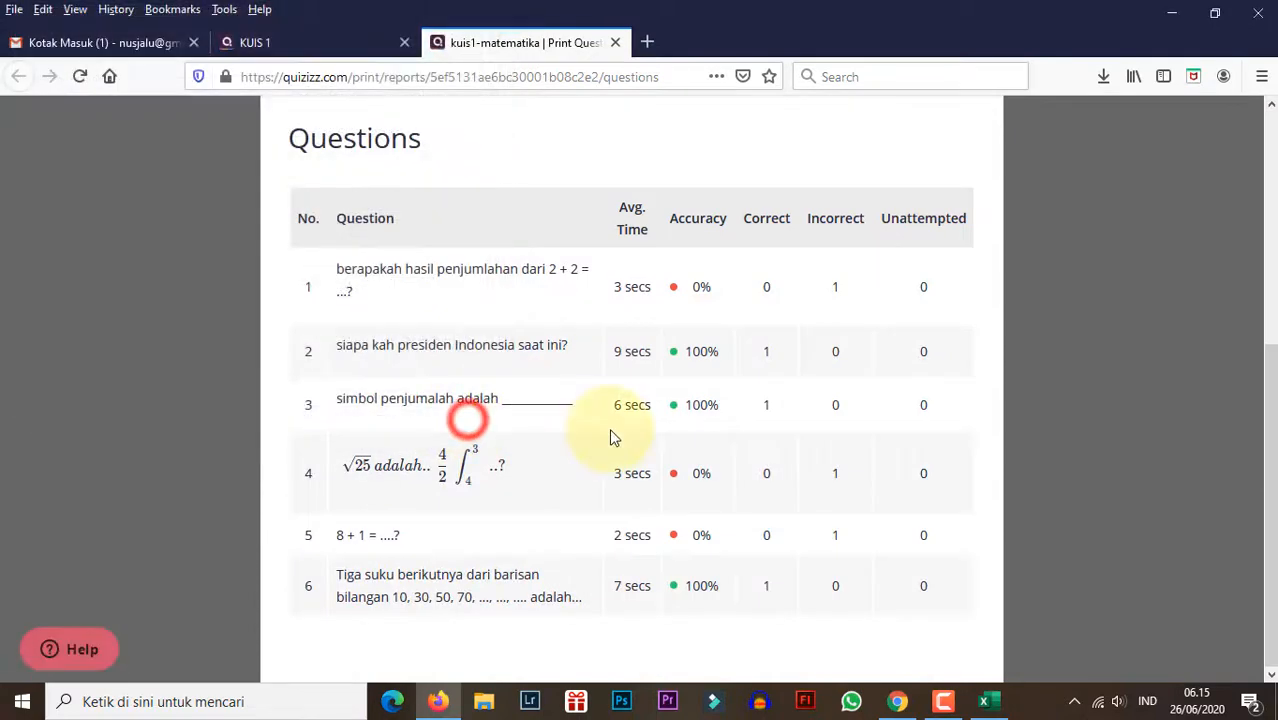
scroll(613, 437, "up", 1)
scroll(613, 437, "up", 3)
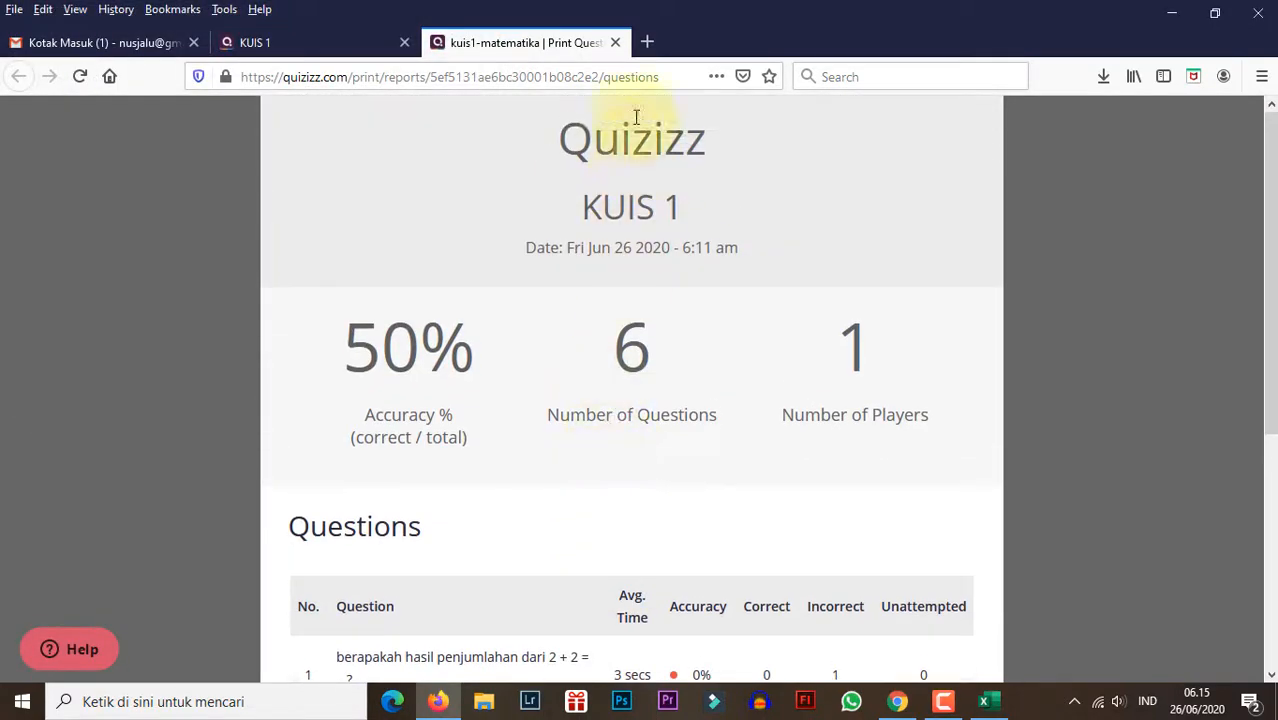
left_click(615, 42)
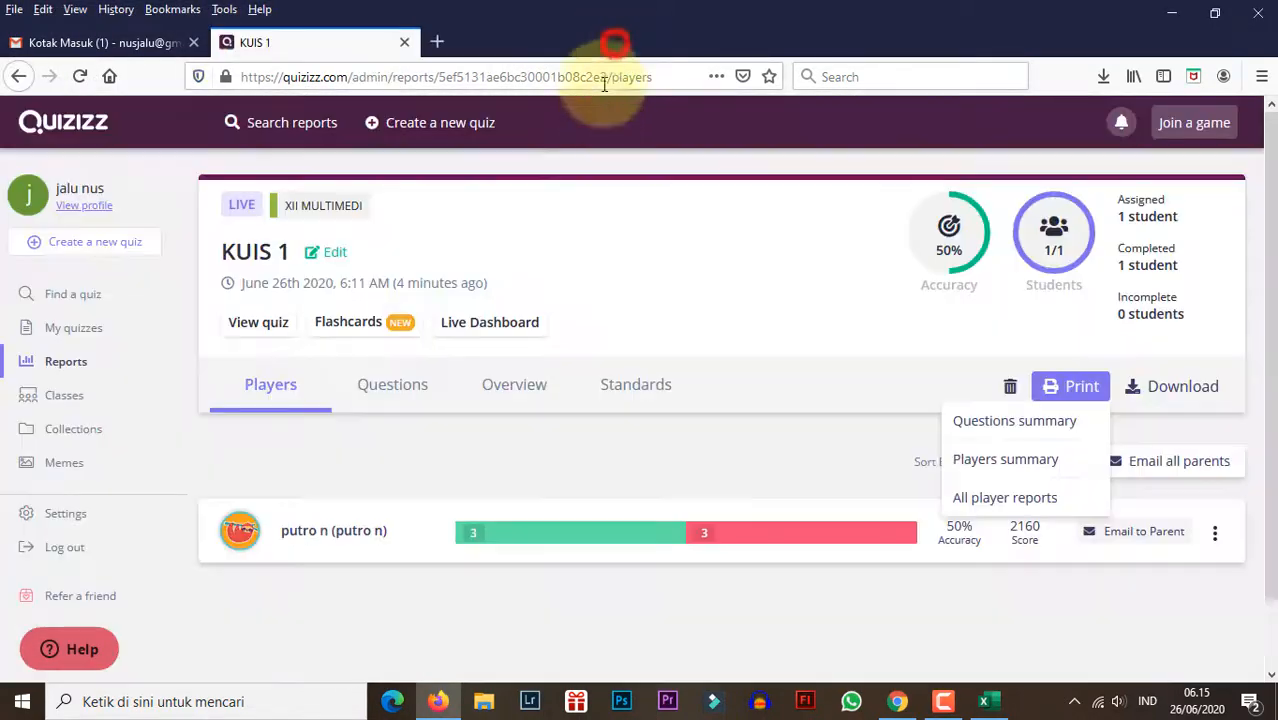
Open the form for emailing the student's progress to the parents, read its message and cancel without sending
left_click(918, 568)
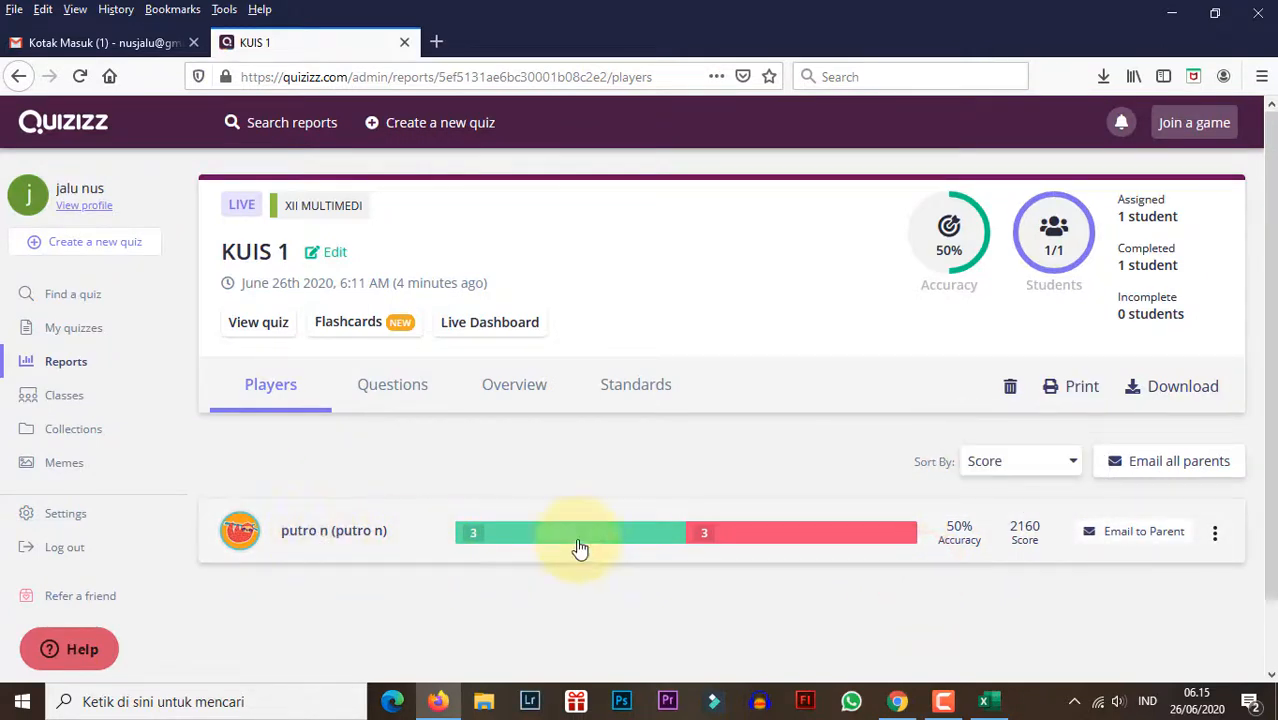
left_click(1128, 541)
left_click(457, 256)
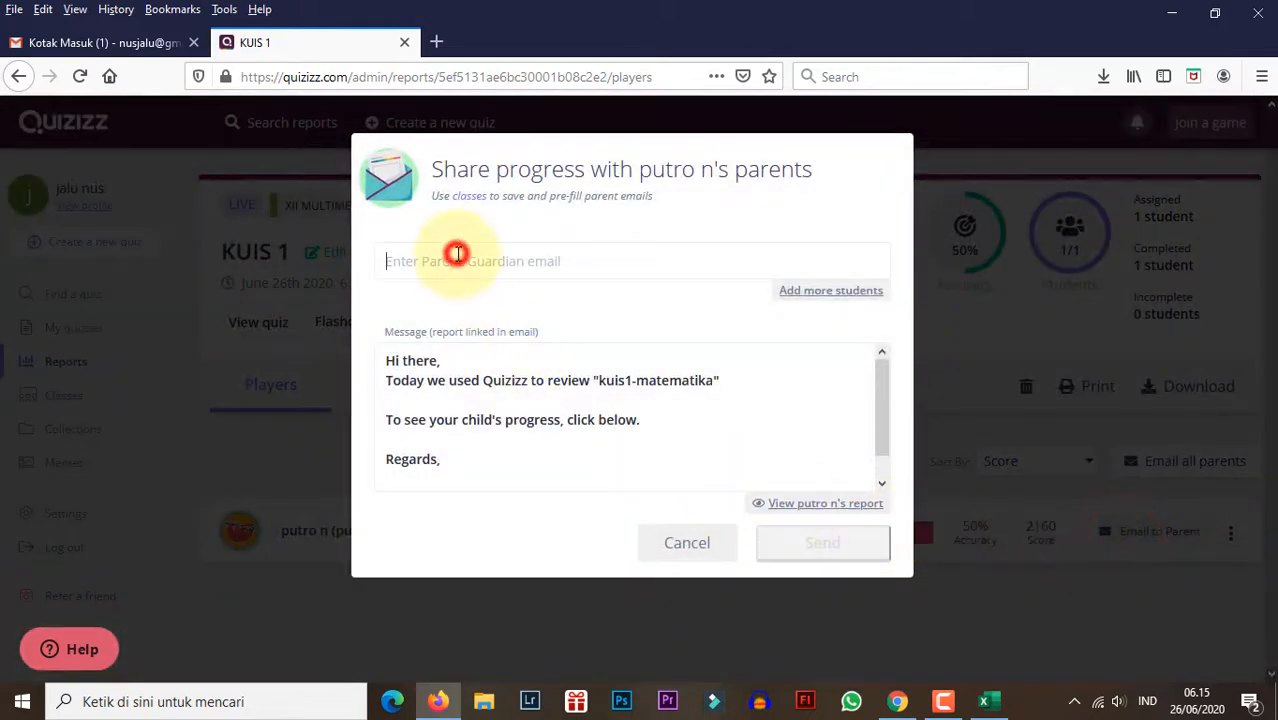
scroll(522, 414, "down", 1)
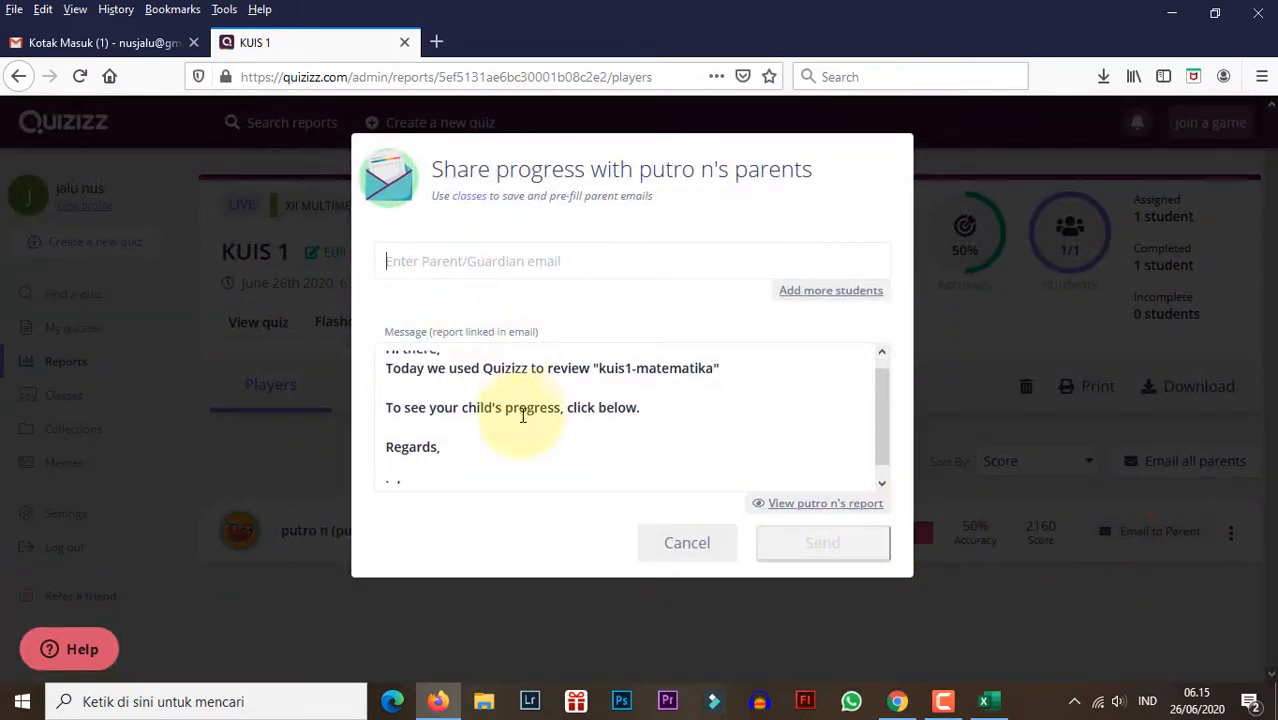
scroll(522, 414, "down", 1)
scroll(520, 412, "up", 2)
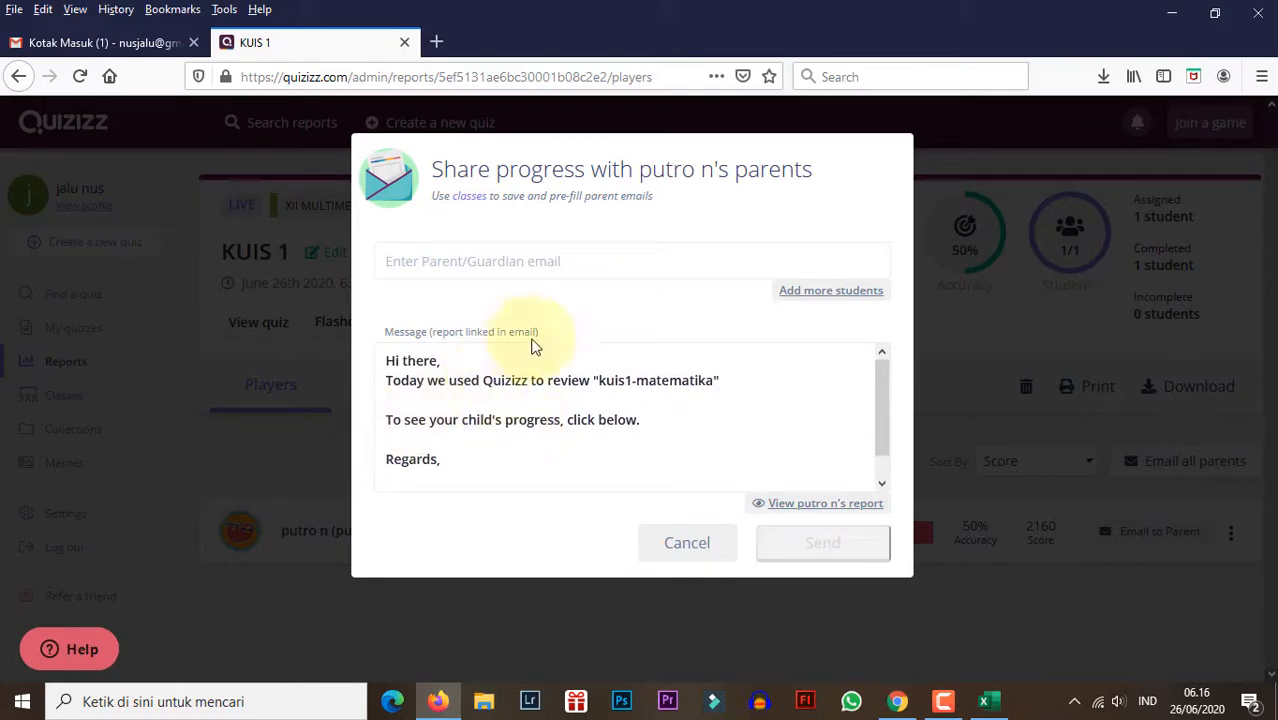
left_click(665, 539)
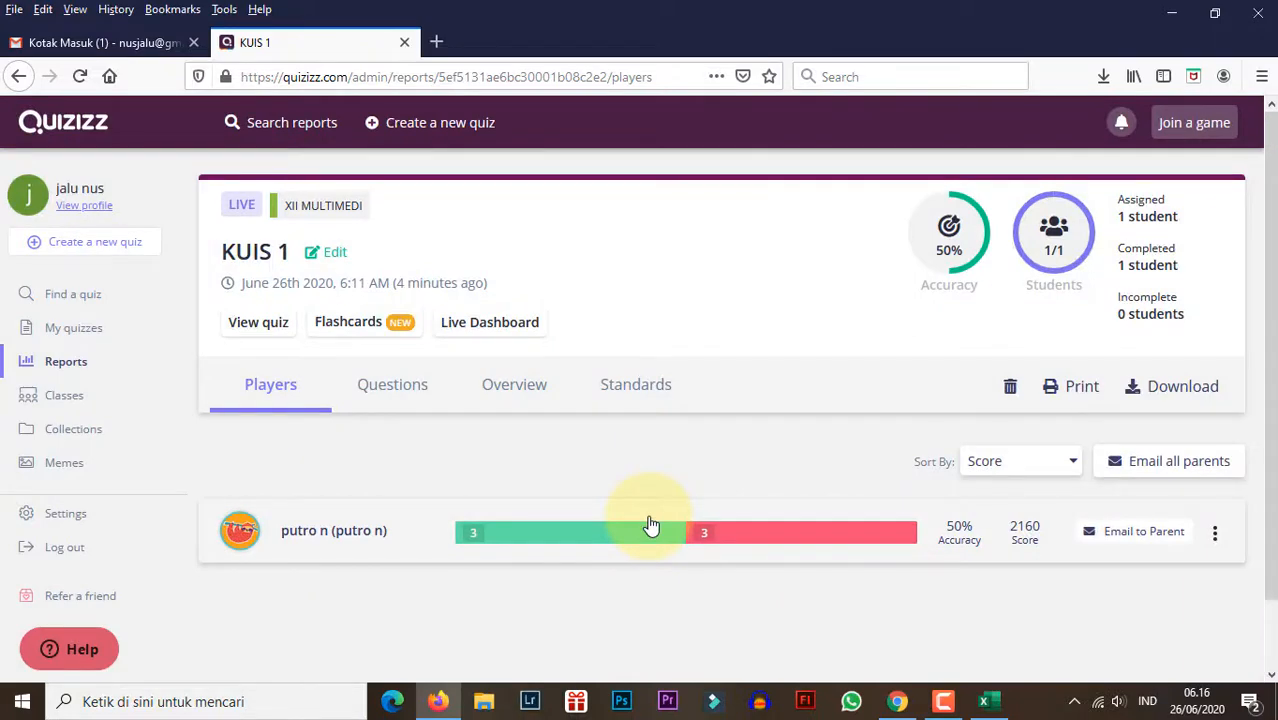
Open the kuis1-matematika quiz from the own quizzes and start assigning it as homework
left_click(60, 330)
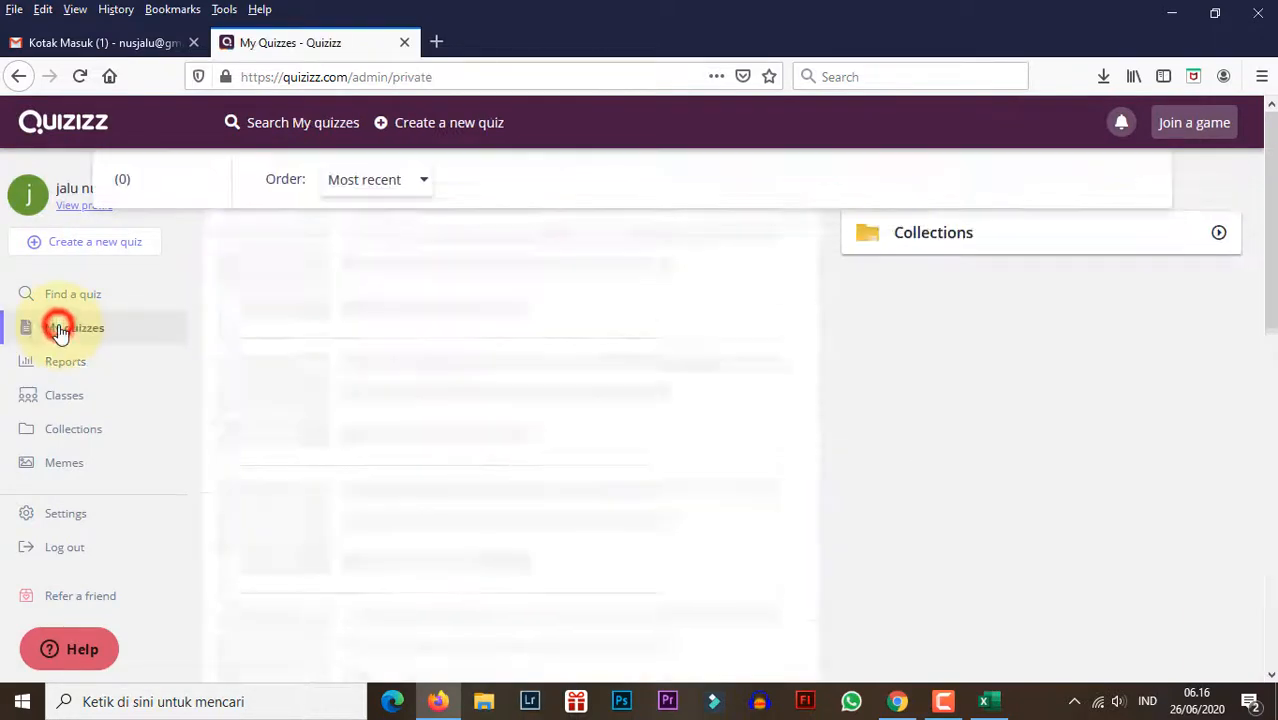
left_click(593, 298)
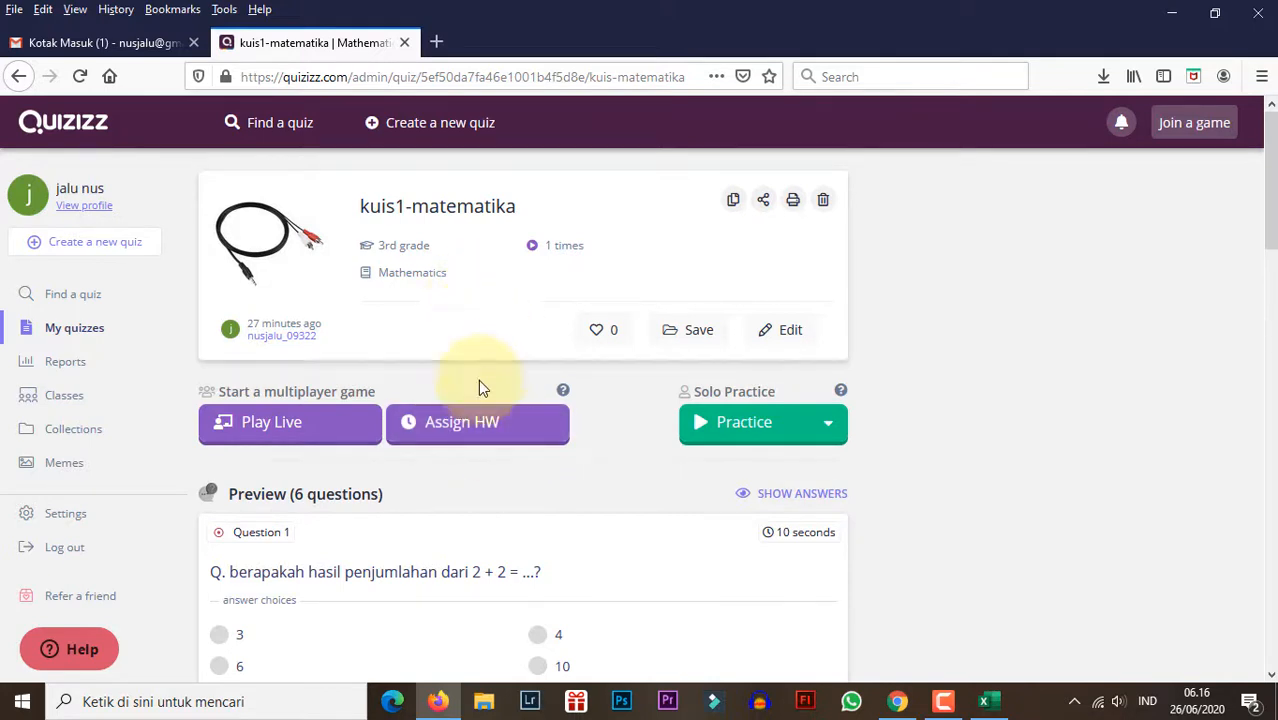
left_click(466, 436)
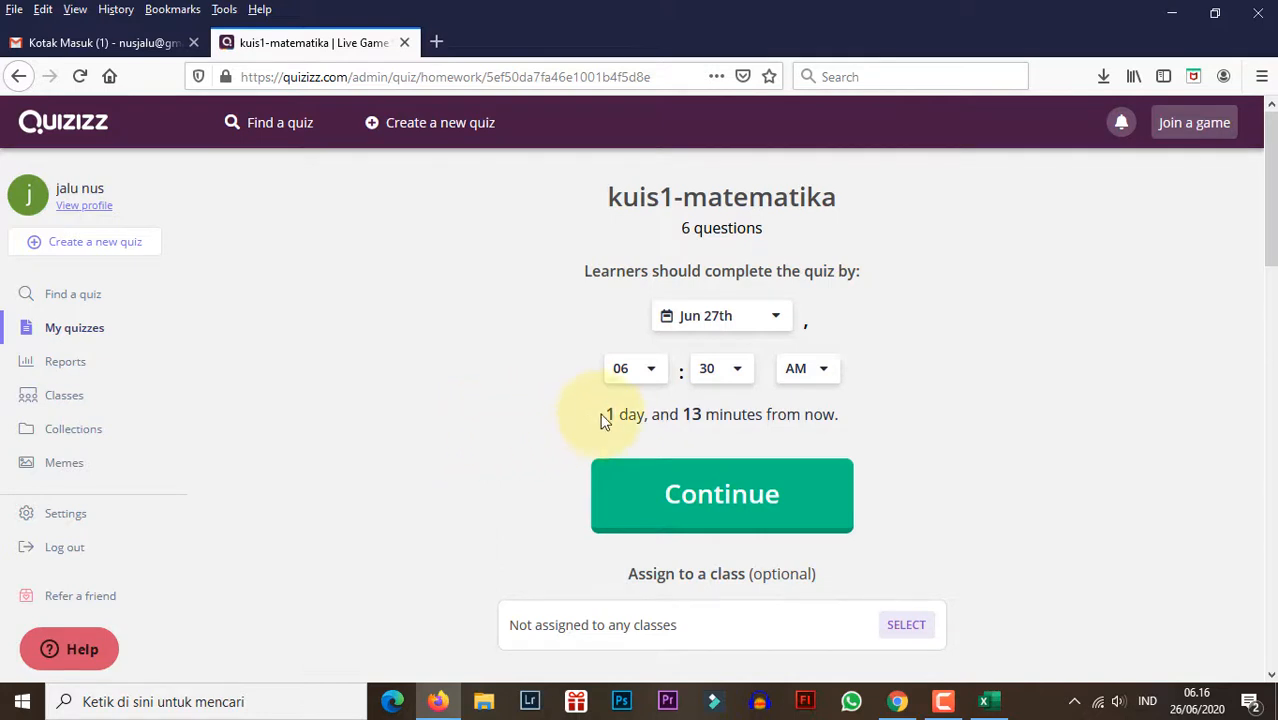
Set the homework deadline to Jun 26th at 11:30 AM and check the remaining time
left_click(764, 318)
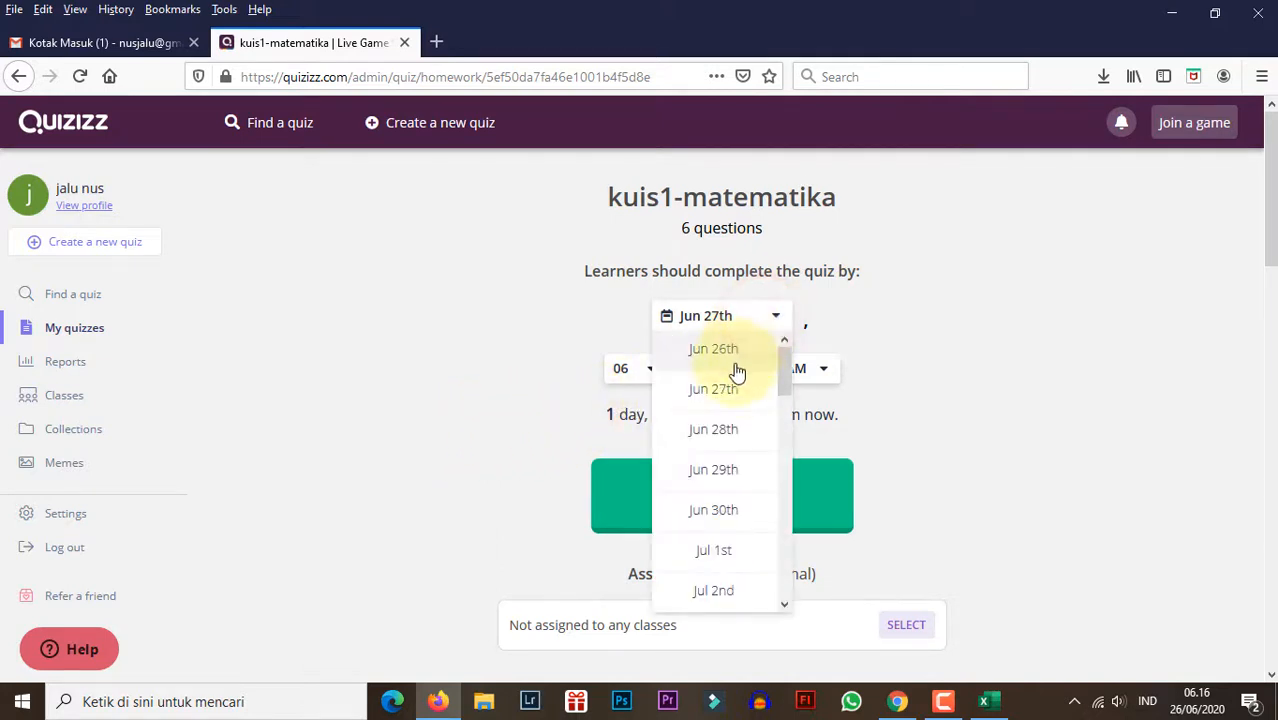
left_click(735, 350)
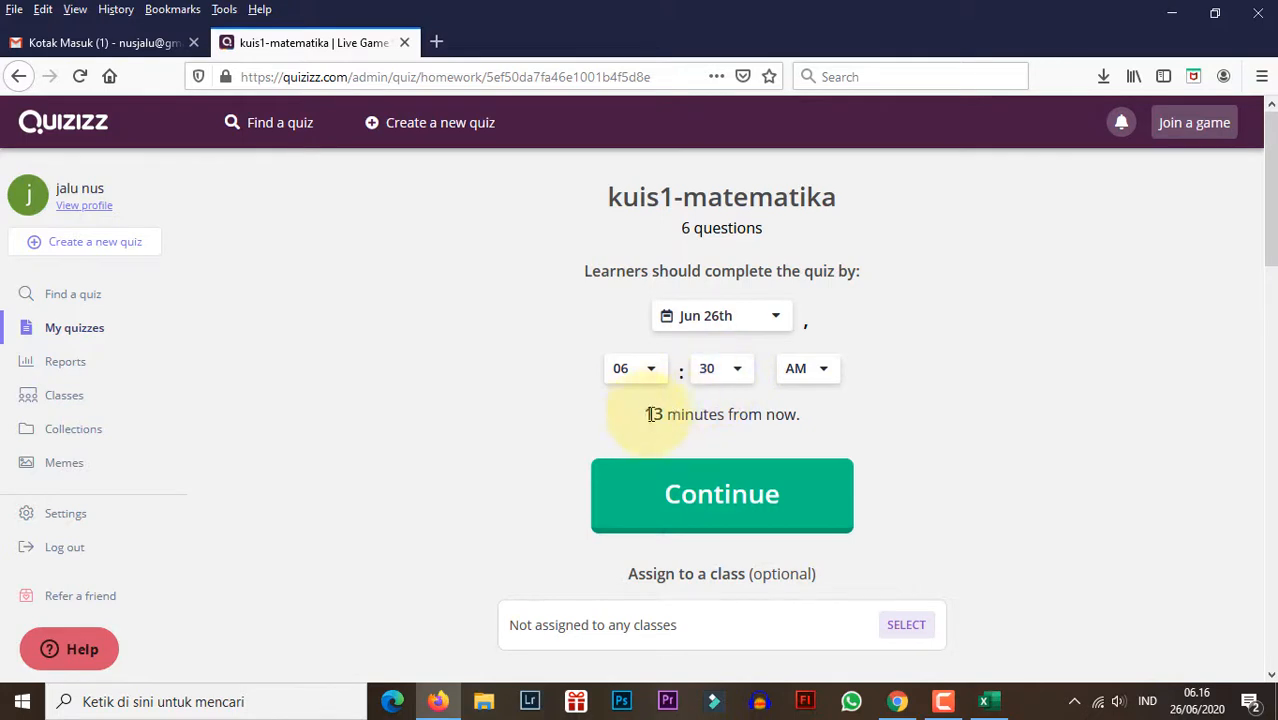
left_click(751, 319)
left_click(988, 344)
left_click(651, 375)
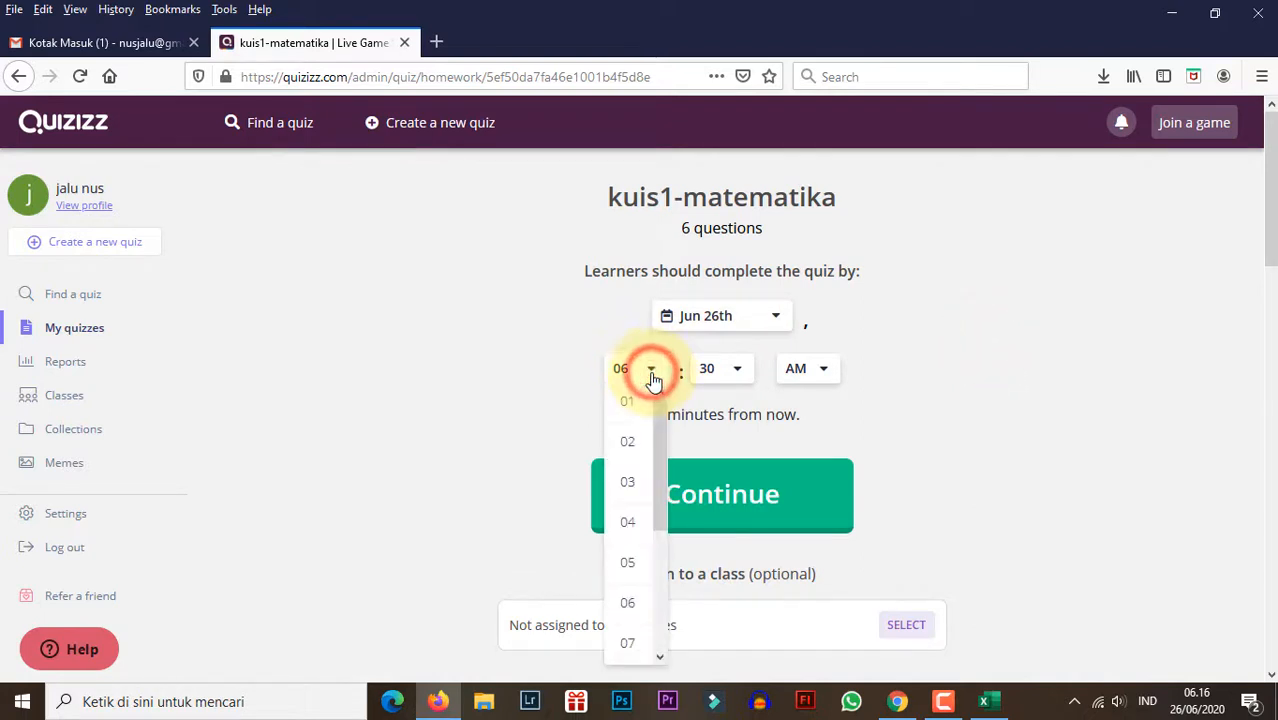
scroll(636, 640, "down", 2)
left_click(628, 606)
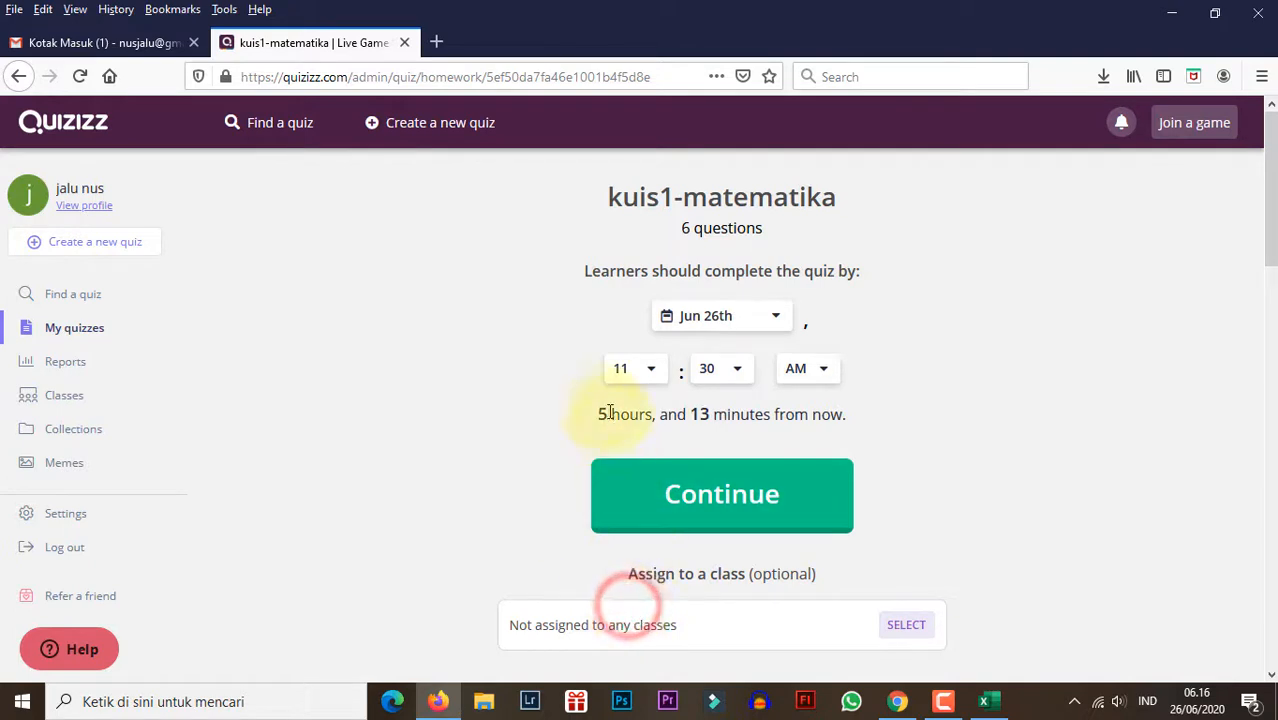
left_click_drag(597, 413, 849, 428)
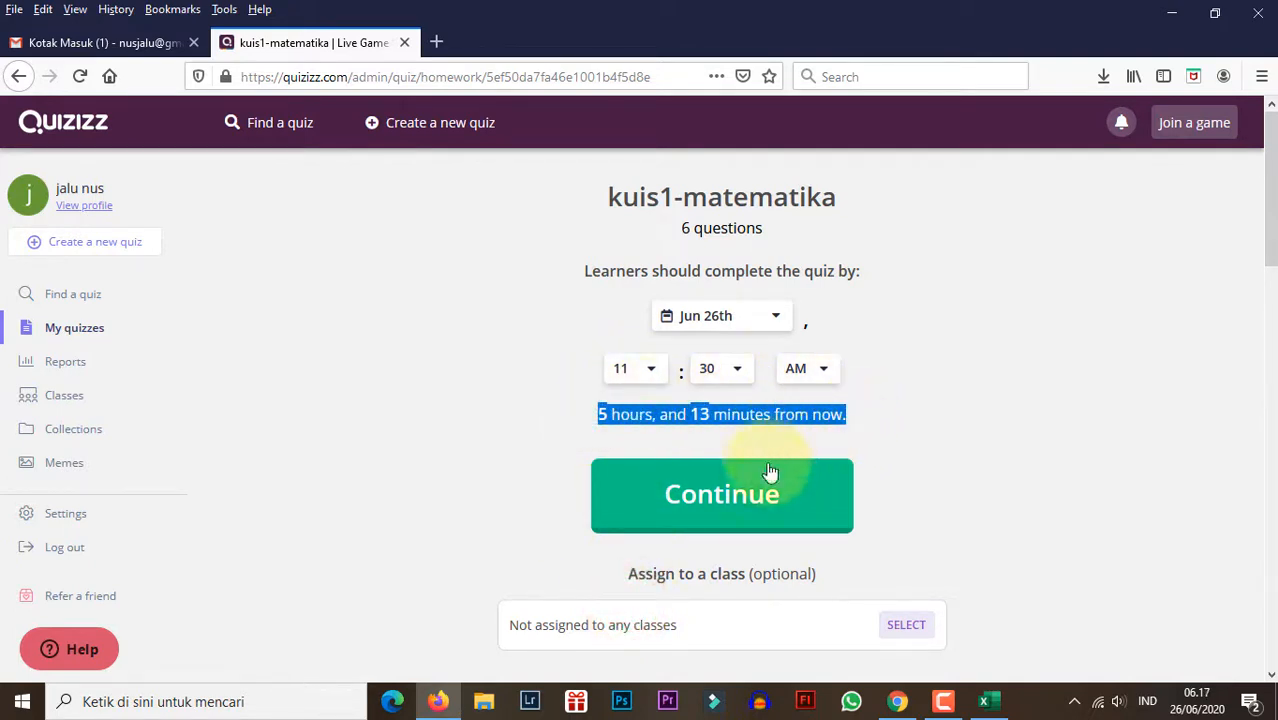
left_click(901, 471)
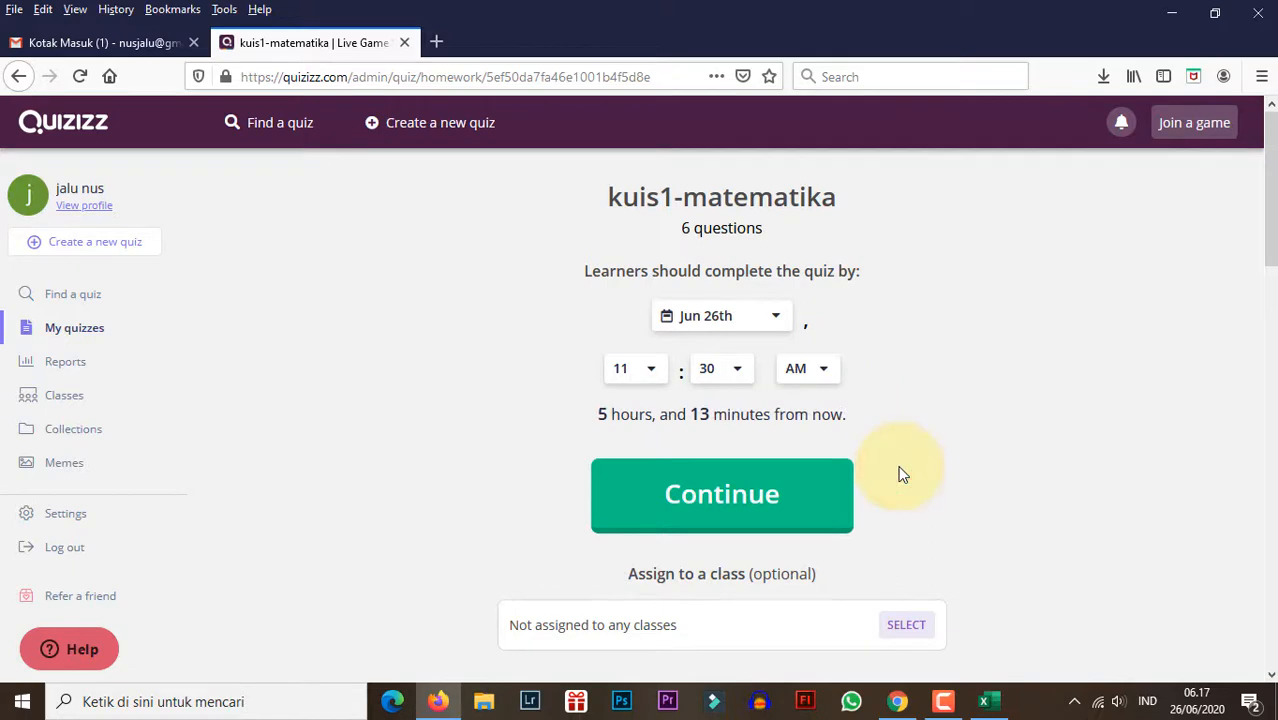
Assign the homework quiz to the class XII MULTIMEDI without giving it a title
scroll(903, 500, "down", 3)
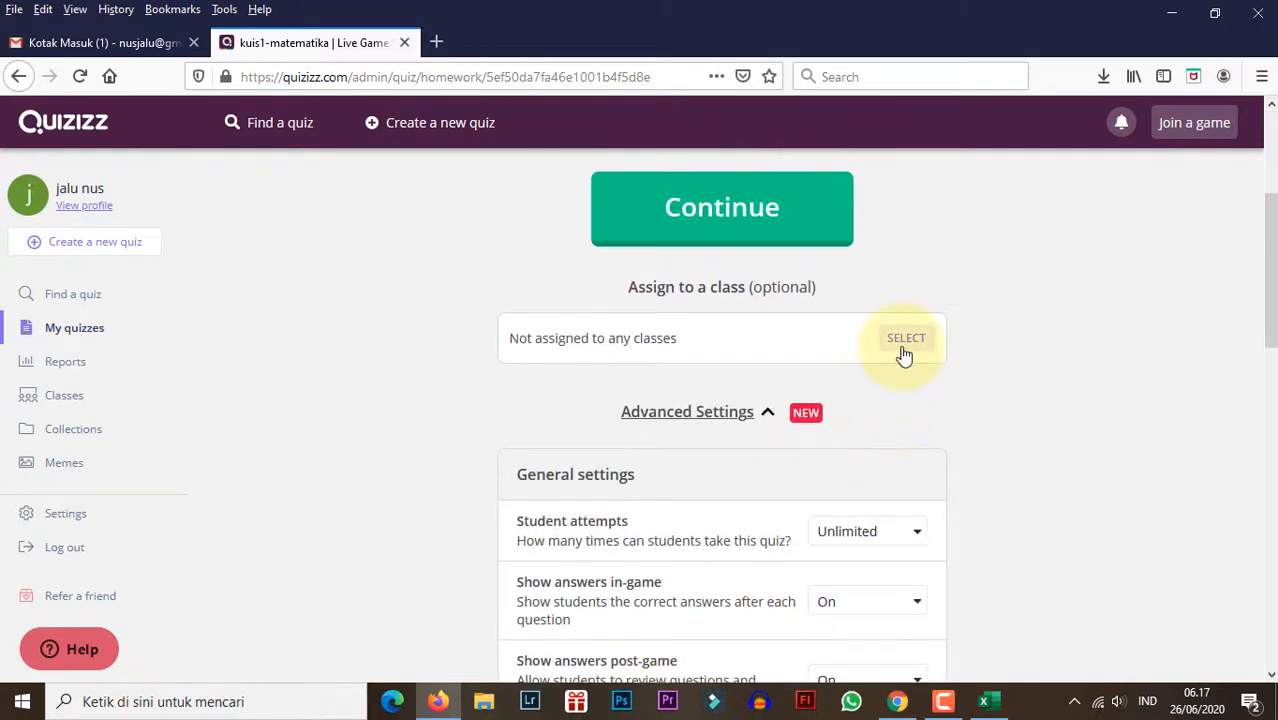
left_click(901, 345)
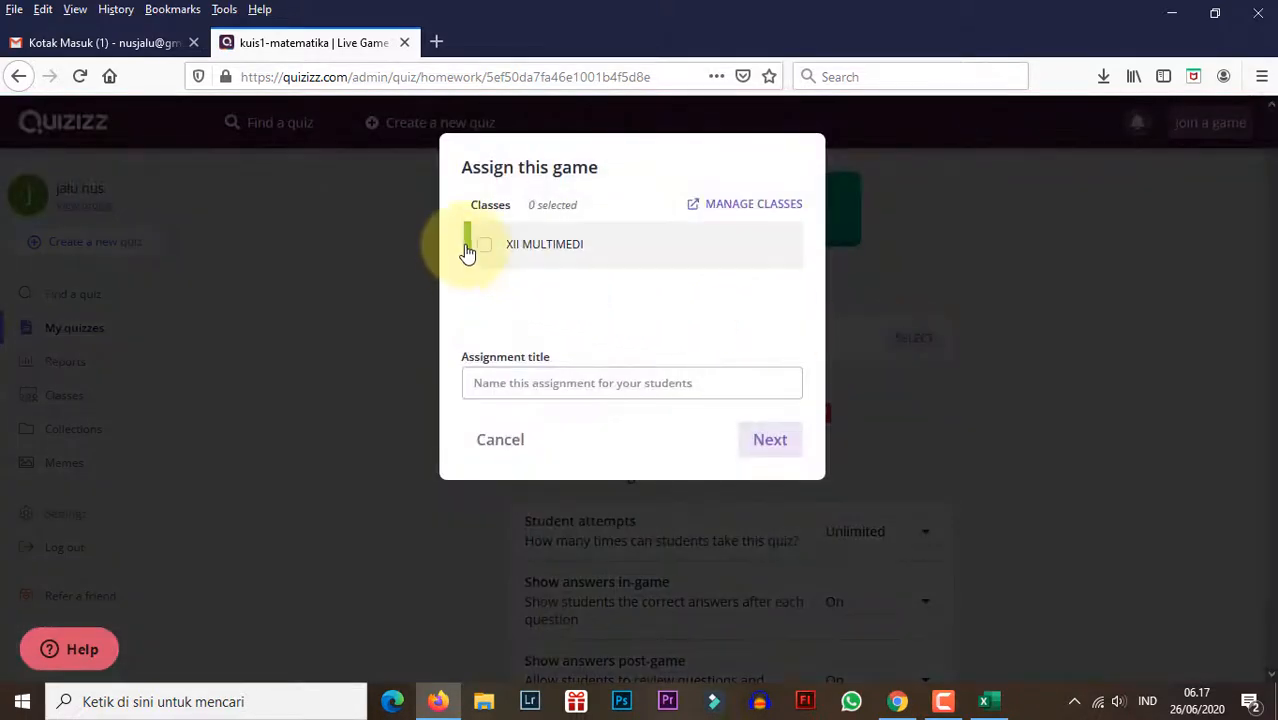
left_click(484, 250)
left_click(768, 468)
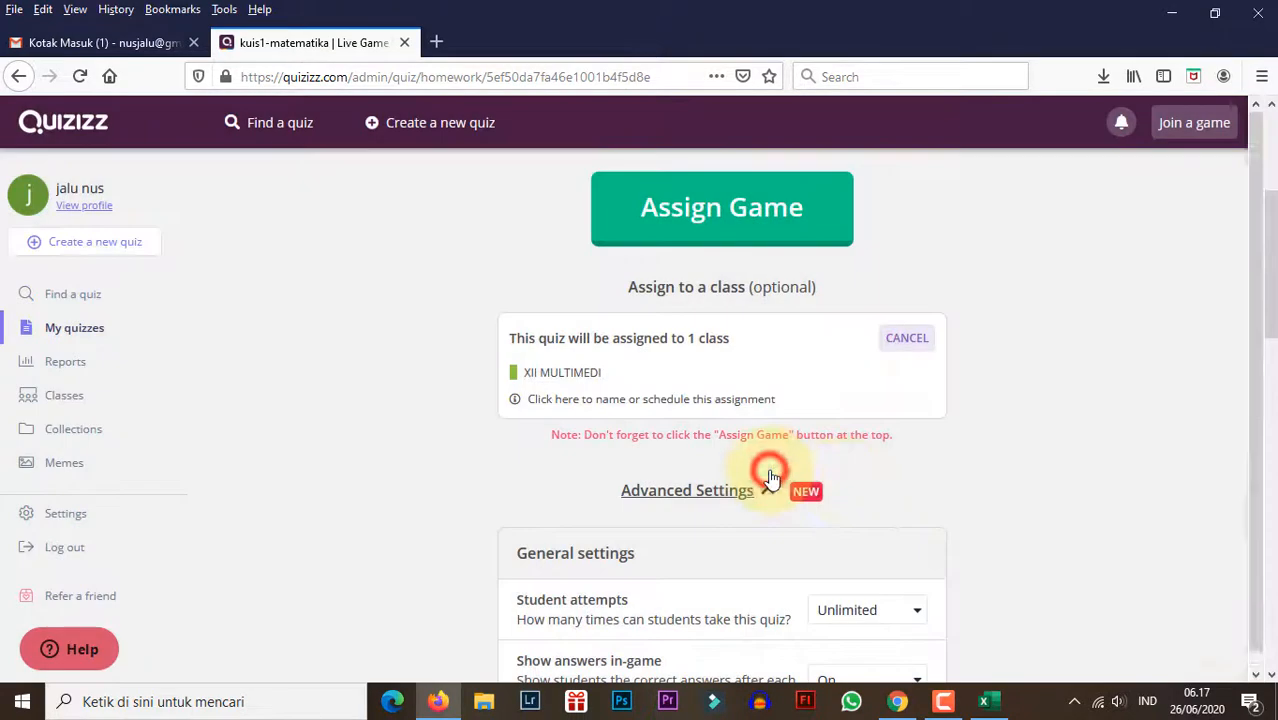
scroll(894, 415, "down", 4)
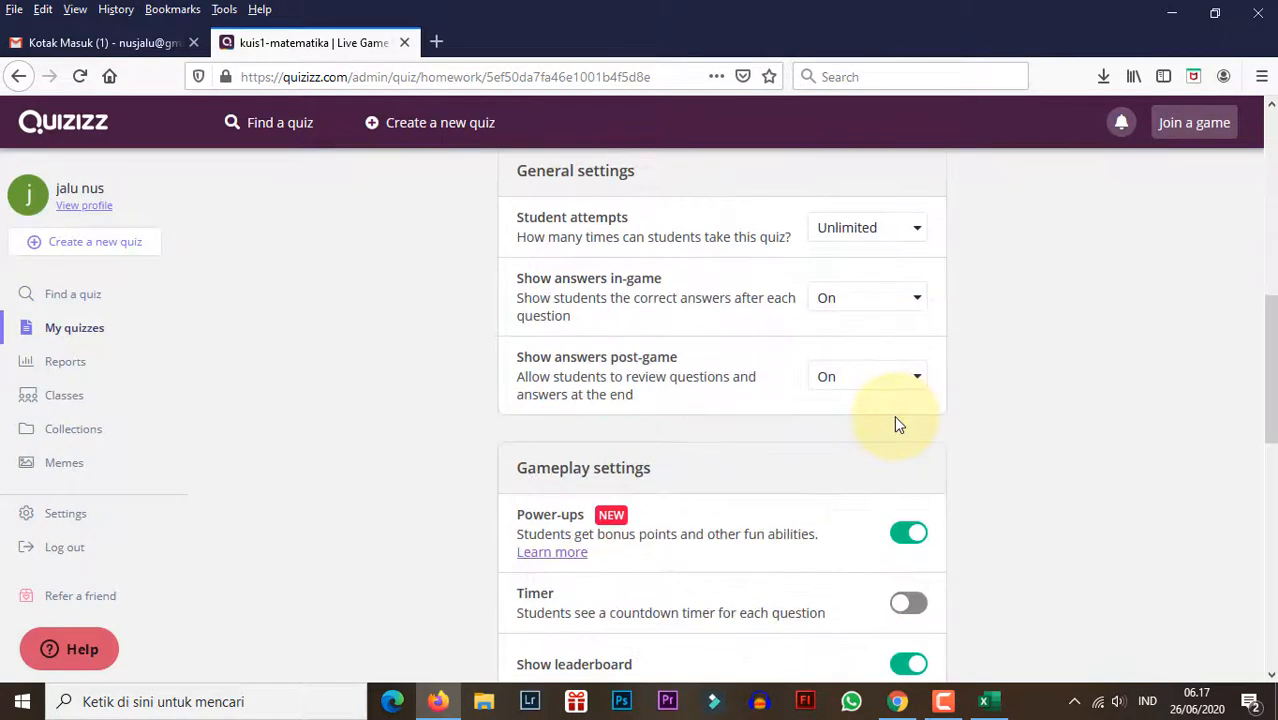
Turn off showing answers both in-game and post-game in the homework's general settings
left_click(855, 314)
left_click(847, 393)
left_click(846, 384)
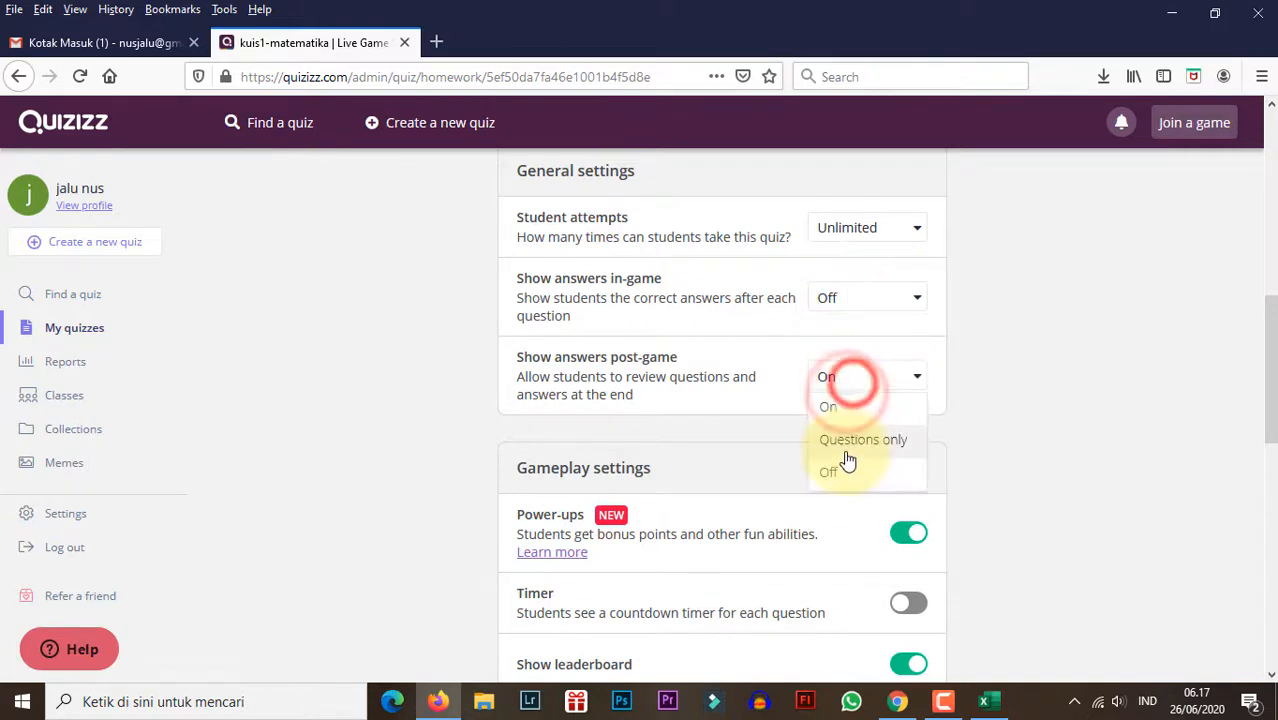
left_click(836, 468)
left_click(1018, 375)
Assign the homework game and look over the assignment page with its deadline and student status
scroll(805, 400, "up", 5)
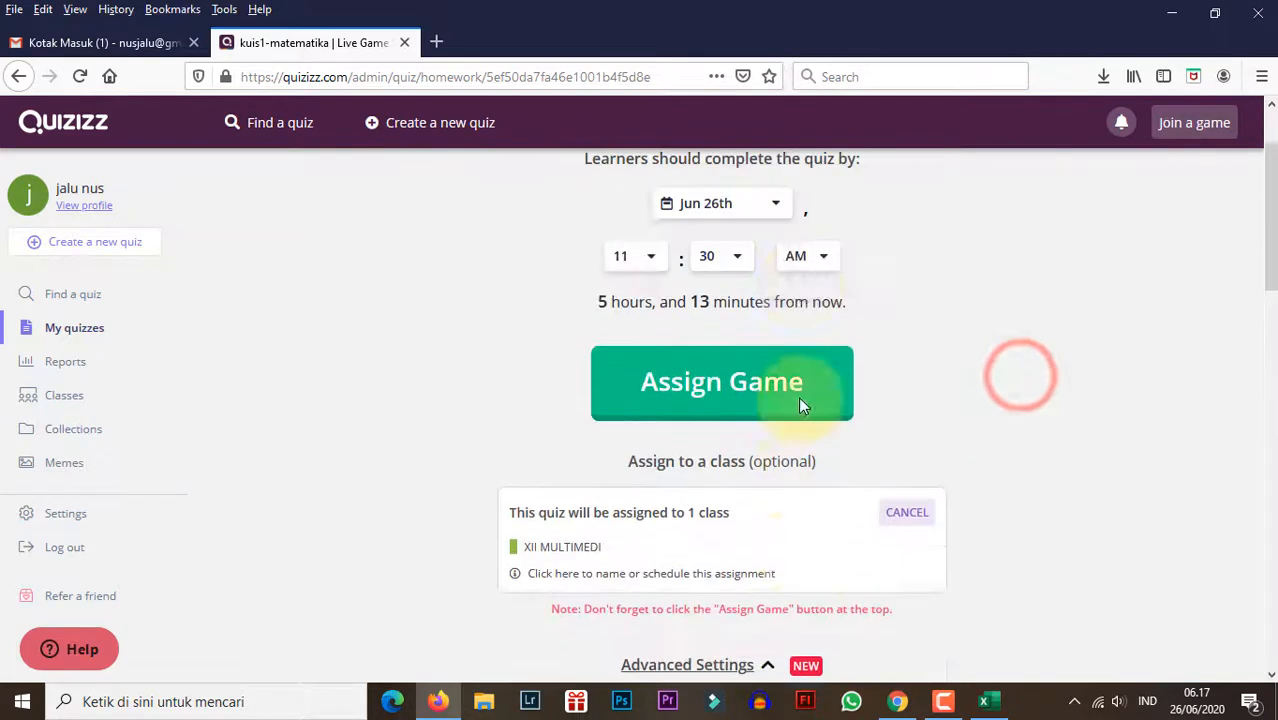
scroll(798, 400, "up", 2)
left_click(745, 497)
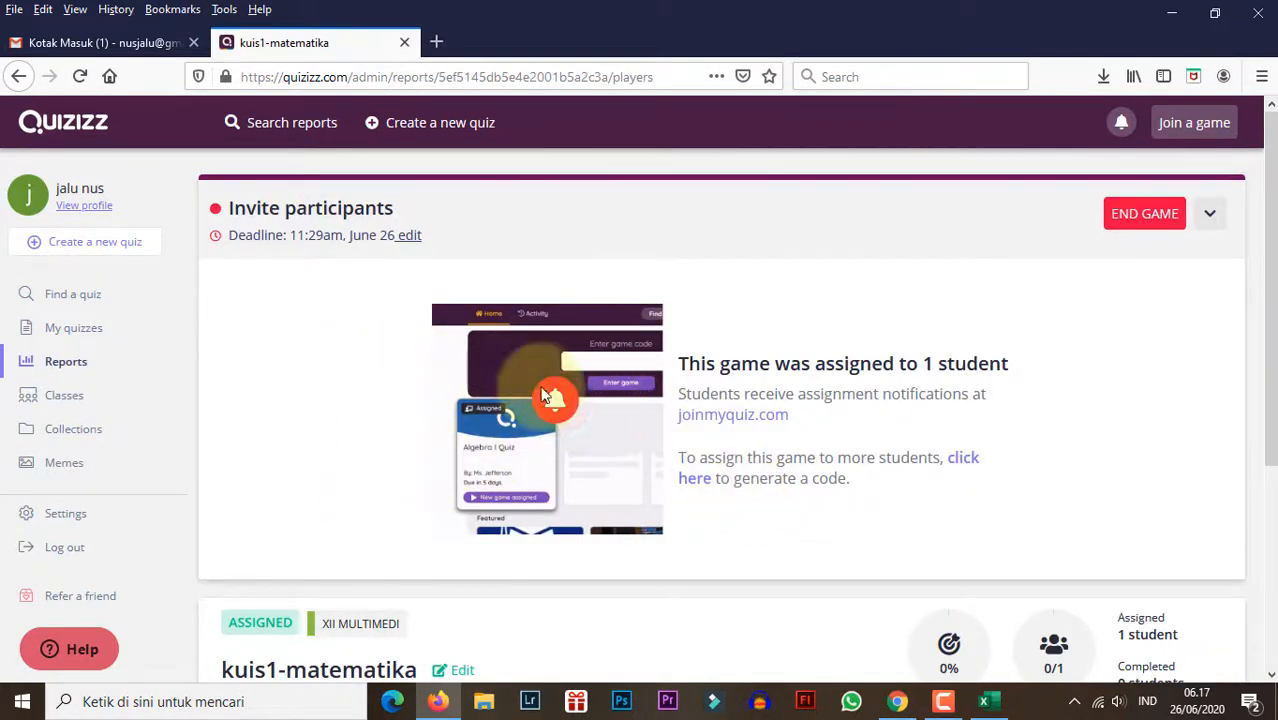
scroll(556, 491, "down", 3)
scroll(558, 493, "up", 1)
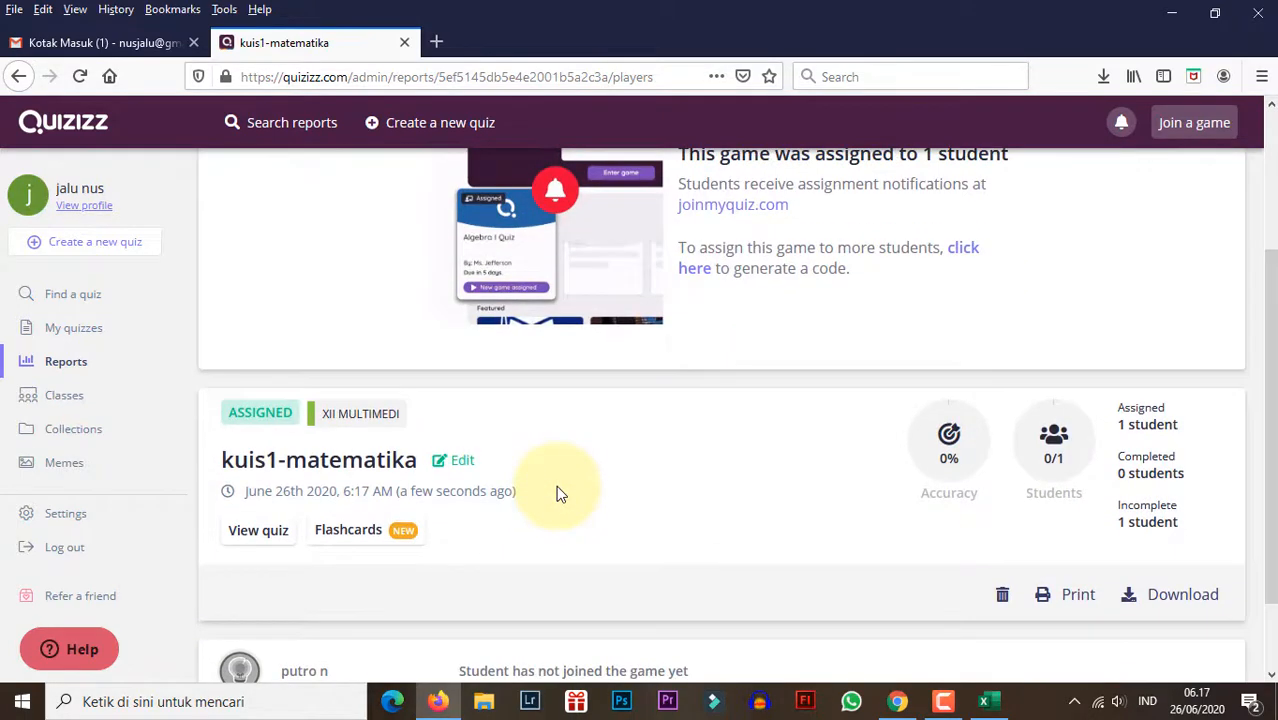
scroll(558, 493, "up", 2)
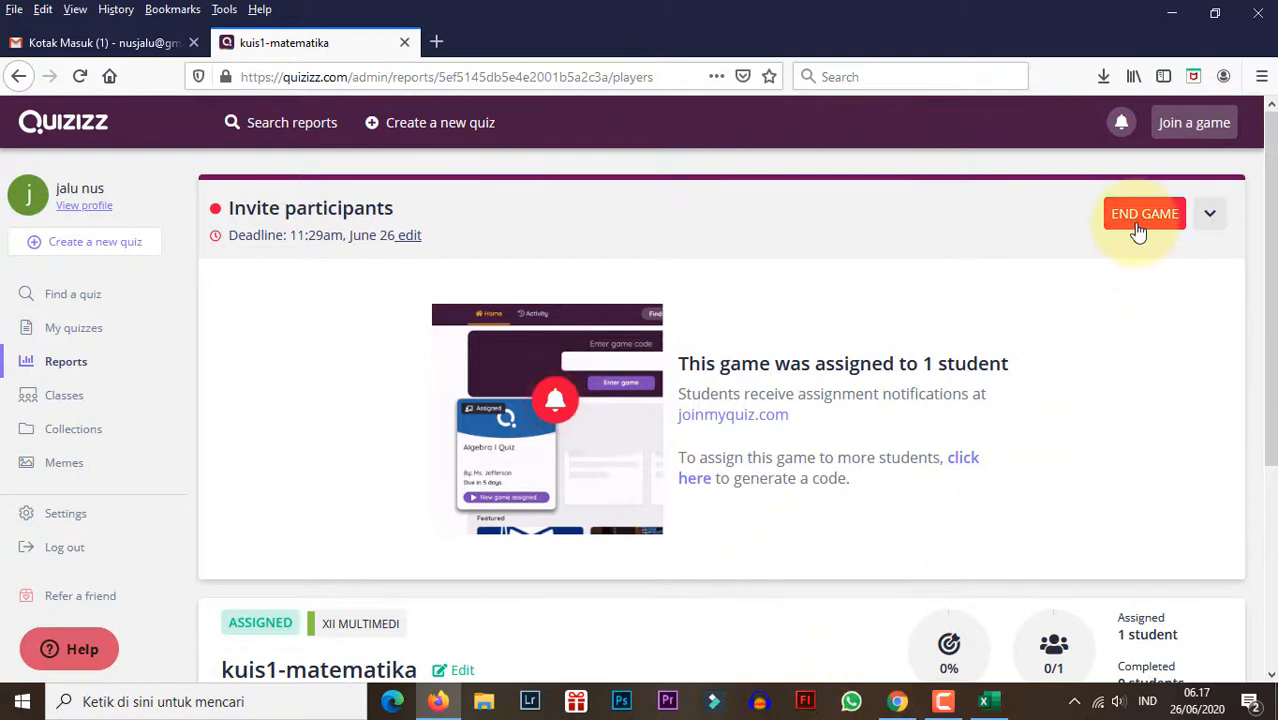
Switch to the student's Chrome session, postpone the new quiz notification, exit the game summary and open the newly assigned Mathematics quiz from recent activities
left_click(897, 701)
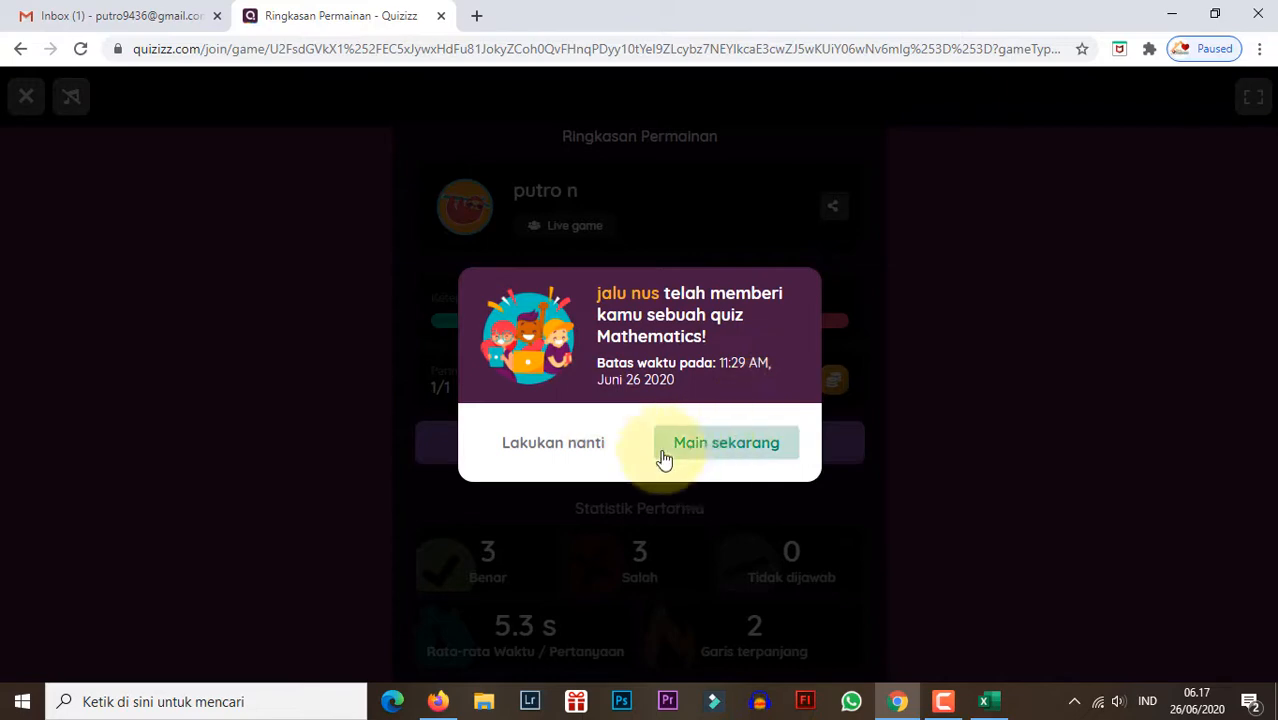
left_click(604, 444)
left_click(26, 96)
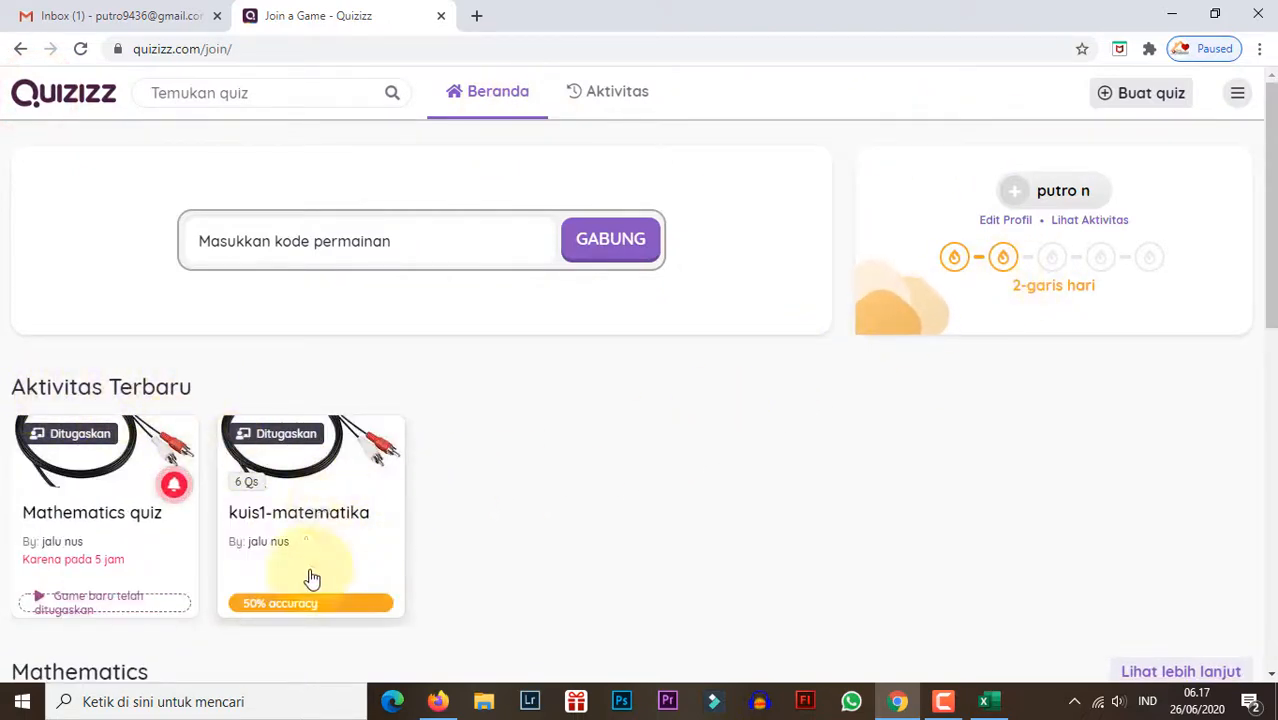
left_click(107, 495)
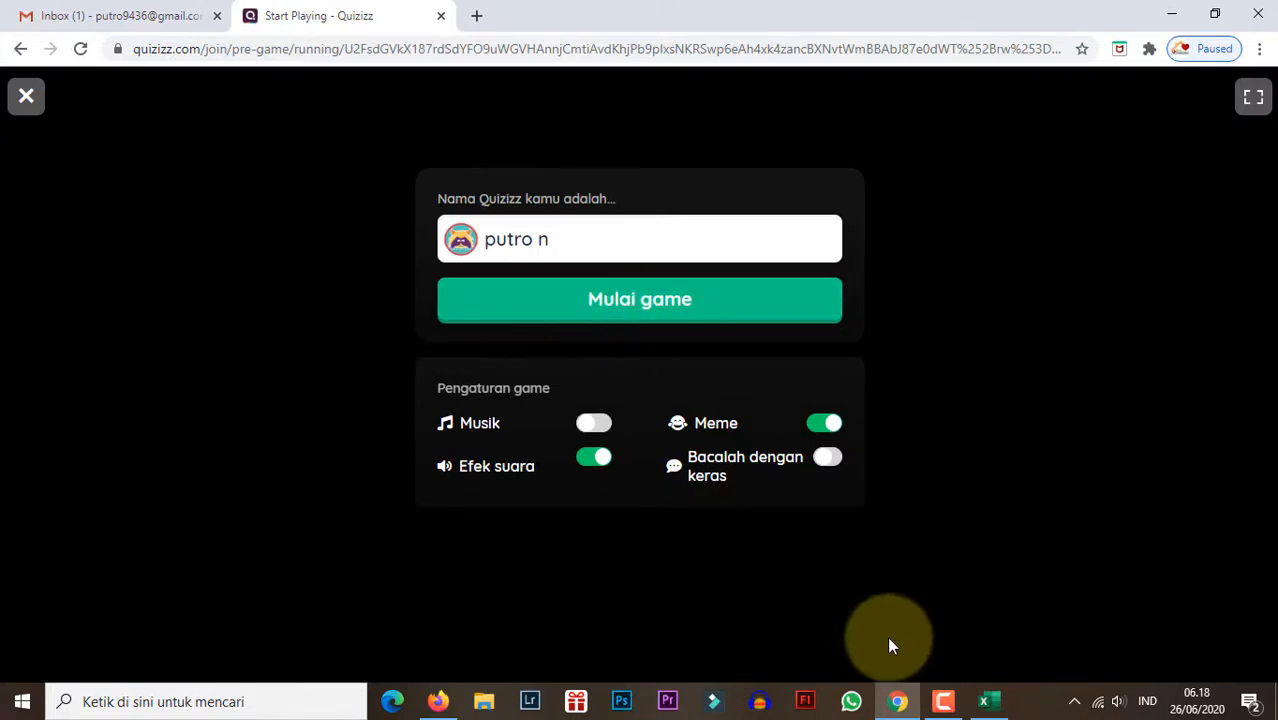
Switch back to the teacher's Firefox session, reopen kuis1-matematika from the own quizzes and copy its solo practice link
left_click(438, 701)
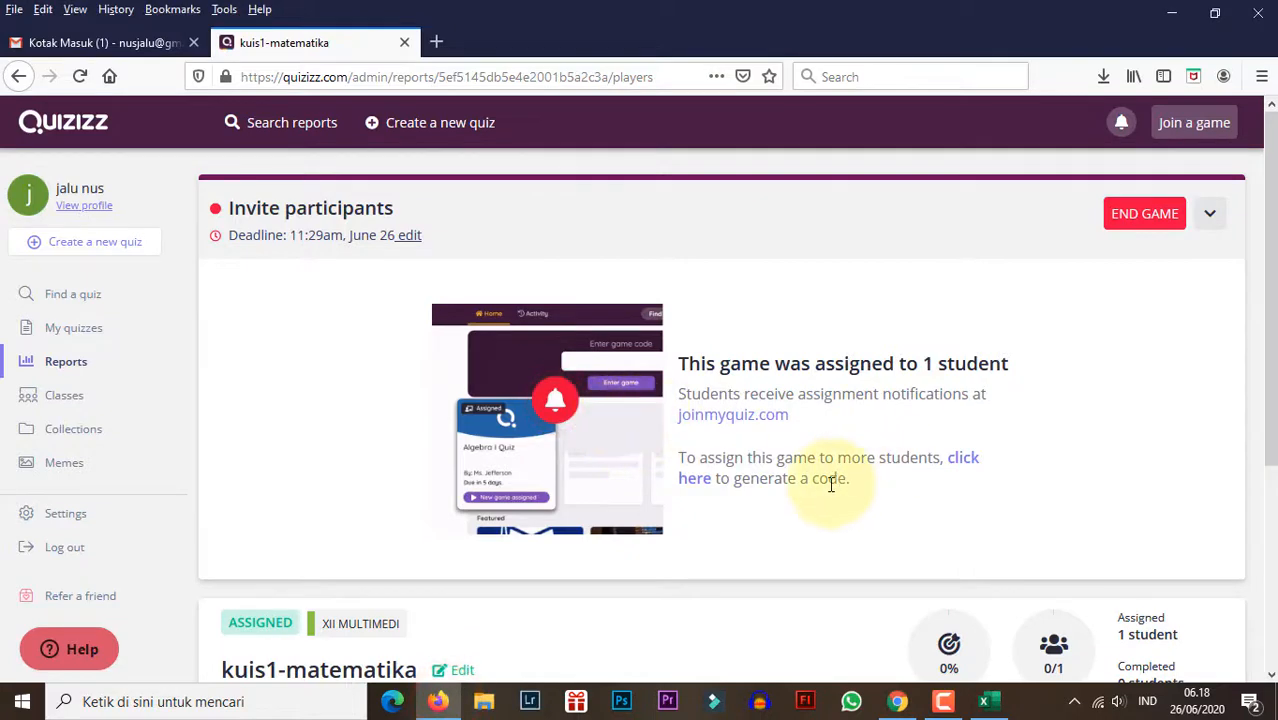
left_click(94, 332)
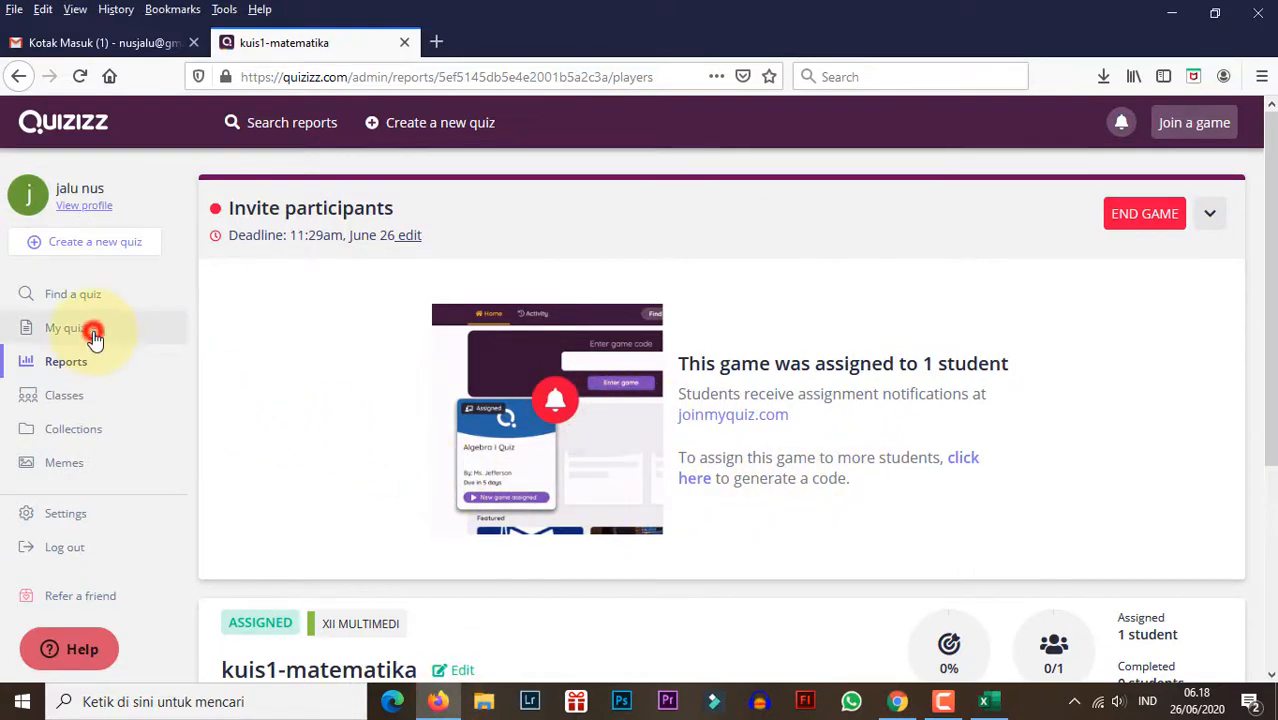
left_click(617, 297)
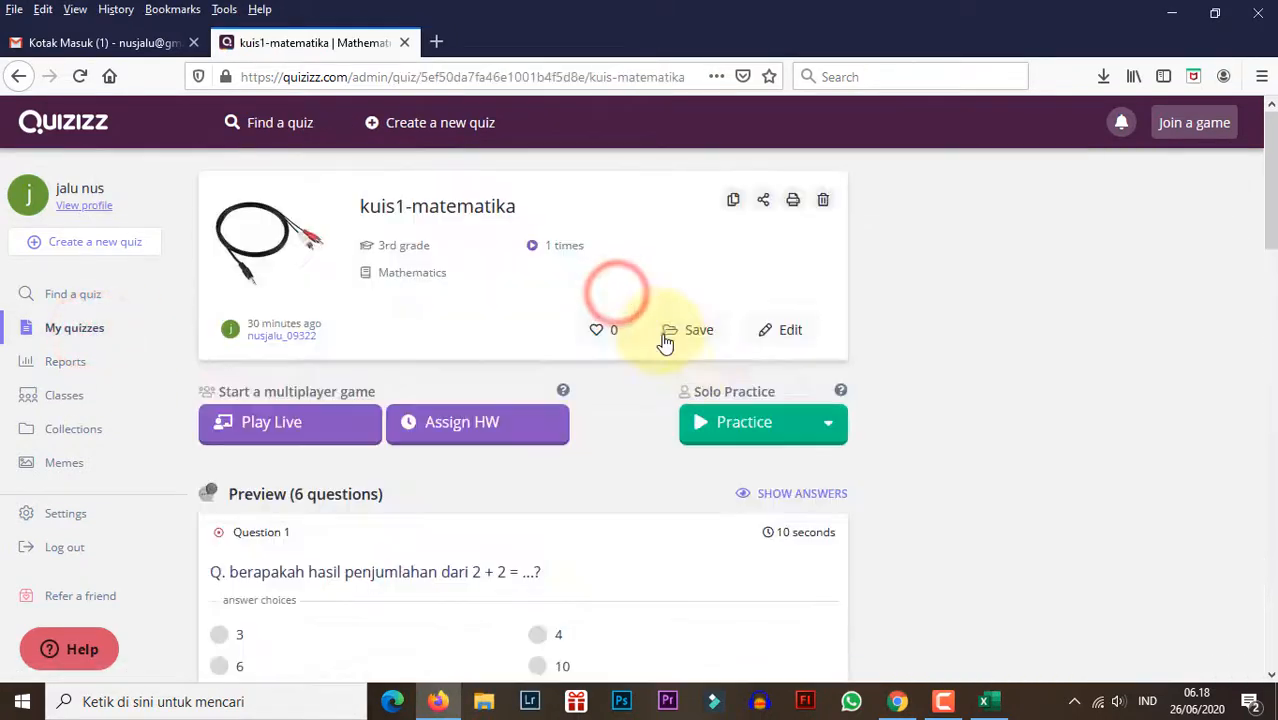
left_click(749, 428)
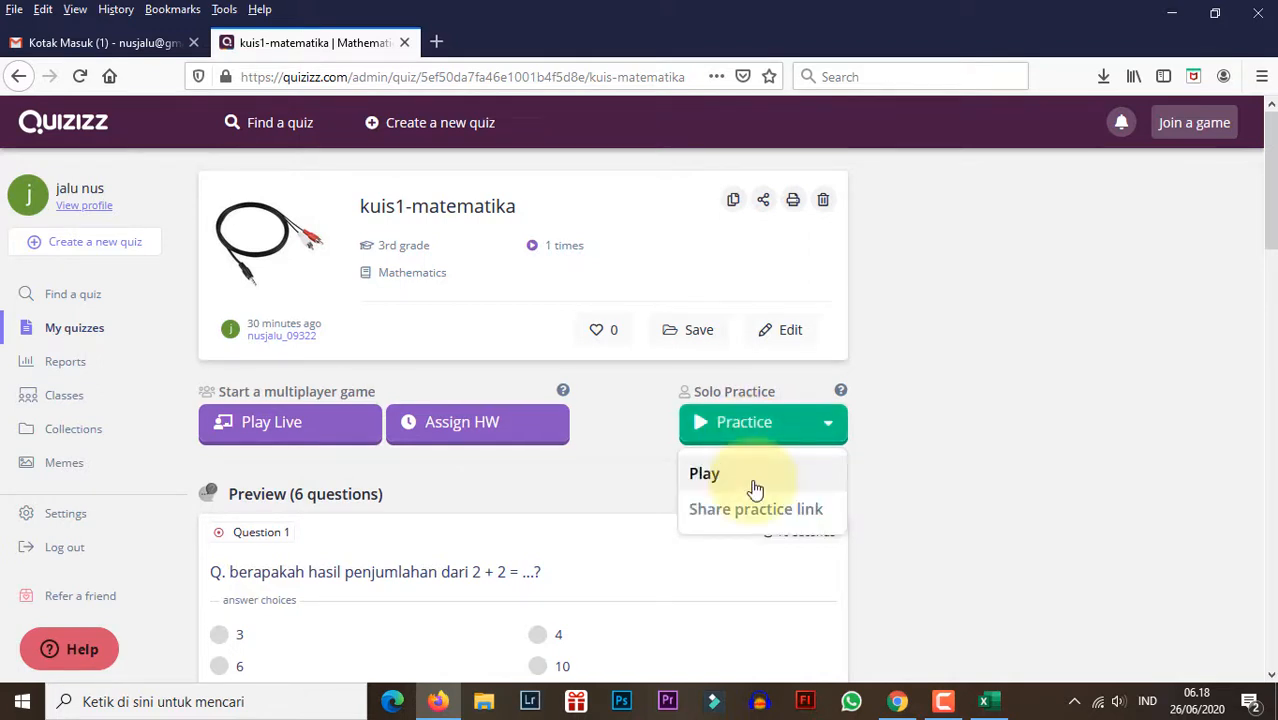
left_click(764, 520)
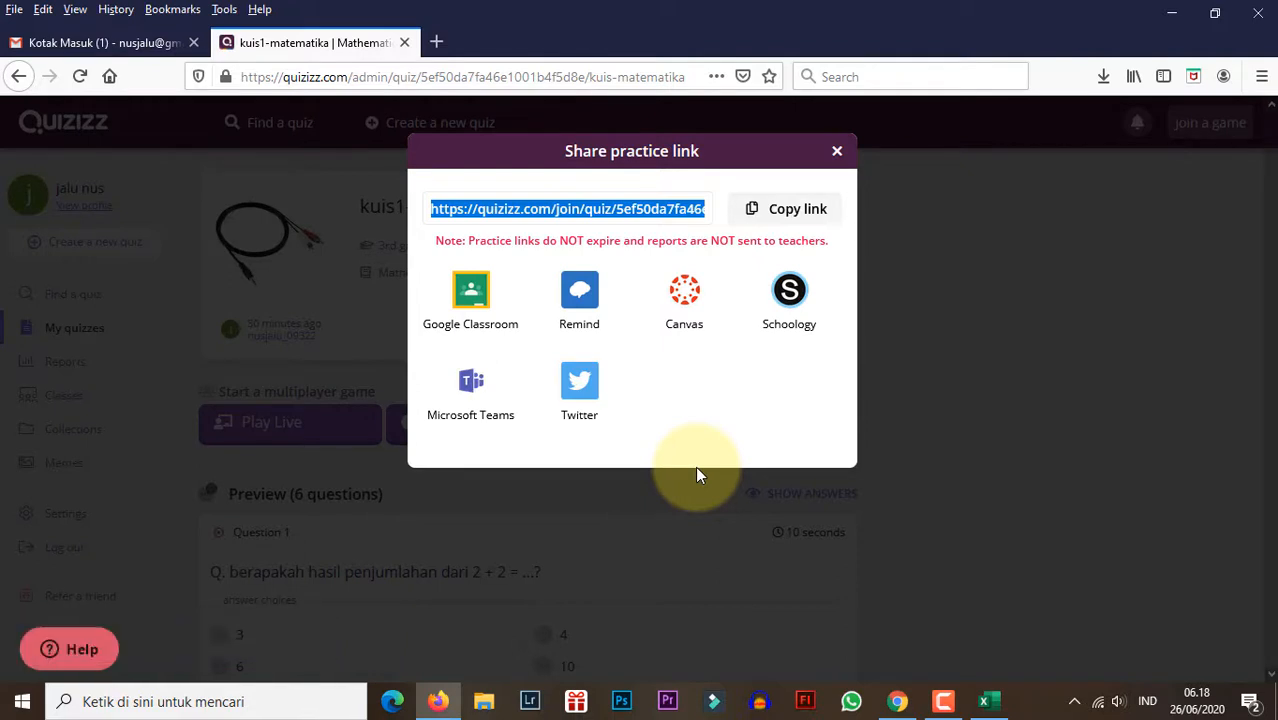
left_click(765, 218)
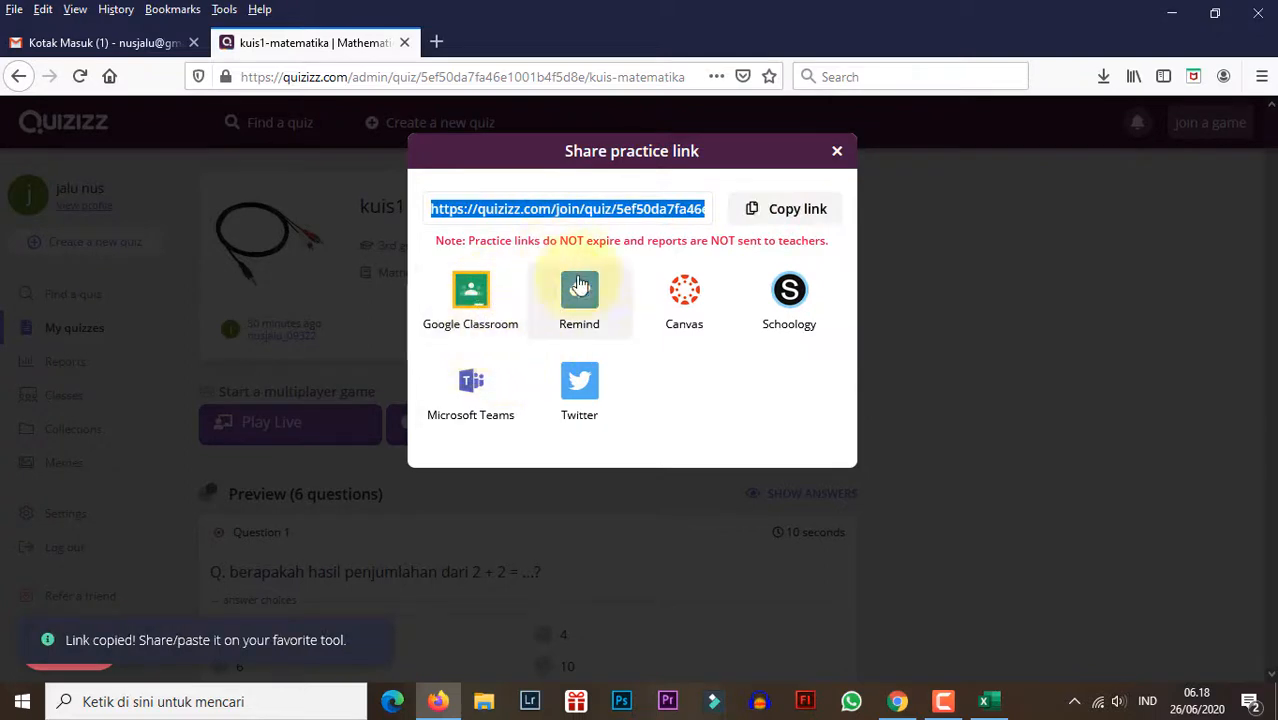
left_click(836, 151)
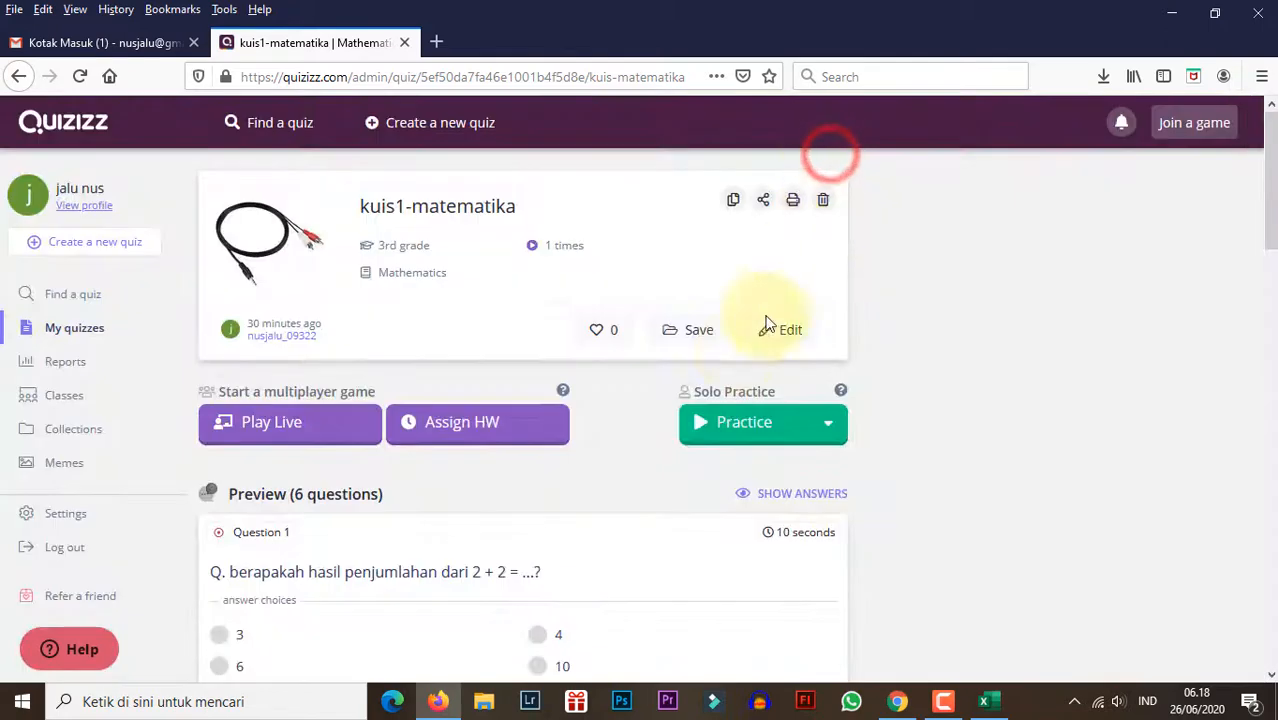
Look through the teacher account's quizzes, reports, classes, collections and memes sections
left_click(90, 297)
left_click(89, 330)
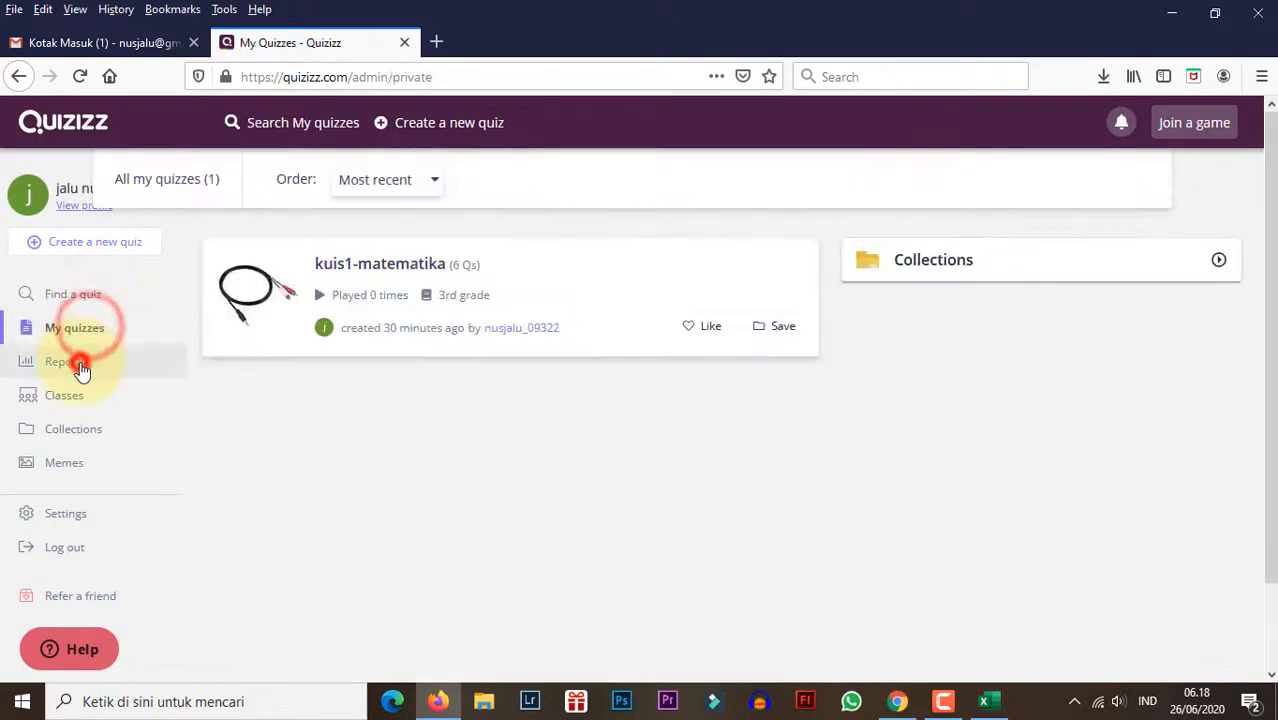
left_click(76, 362)
left_click(80, 396)
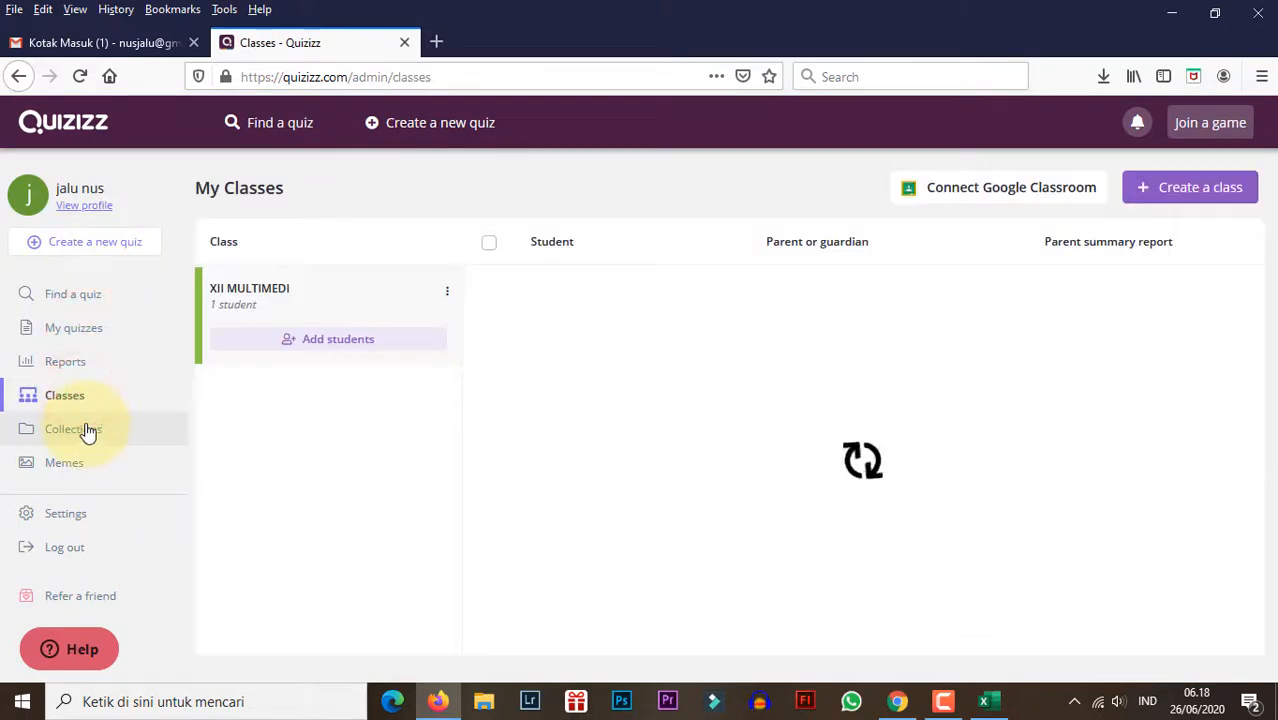
left_click(88, 430)
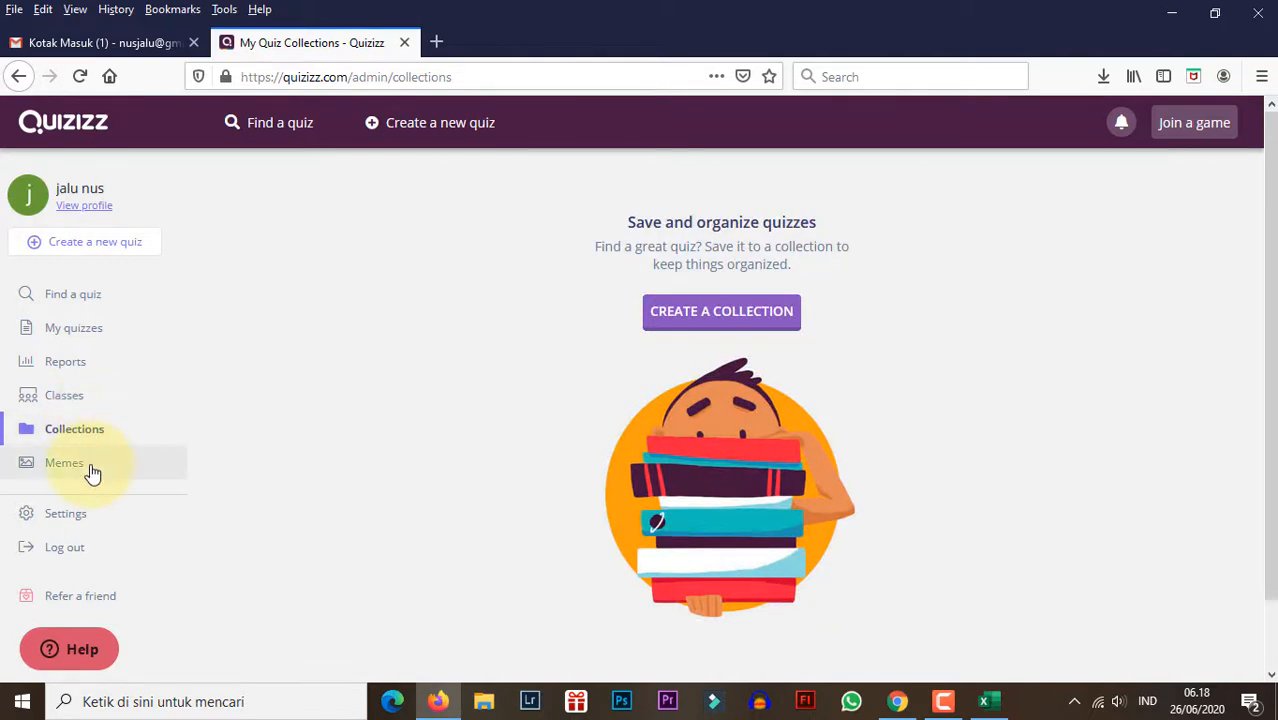
left_click(90, 470)
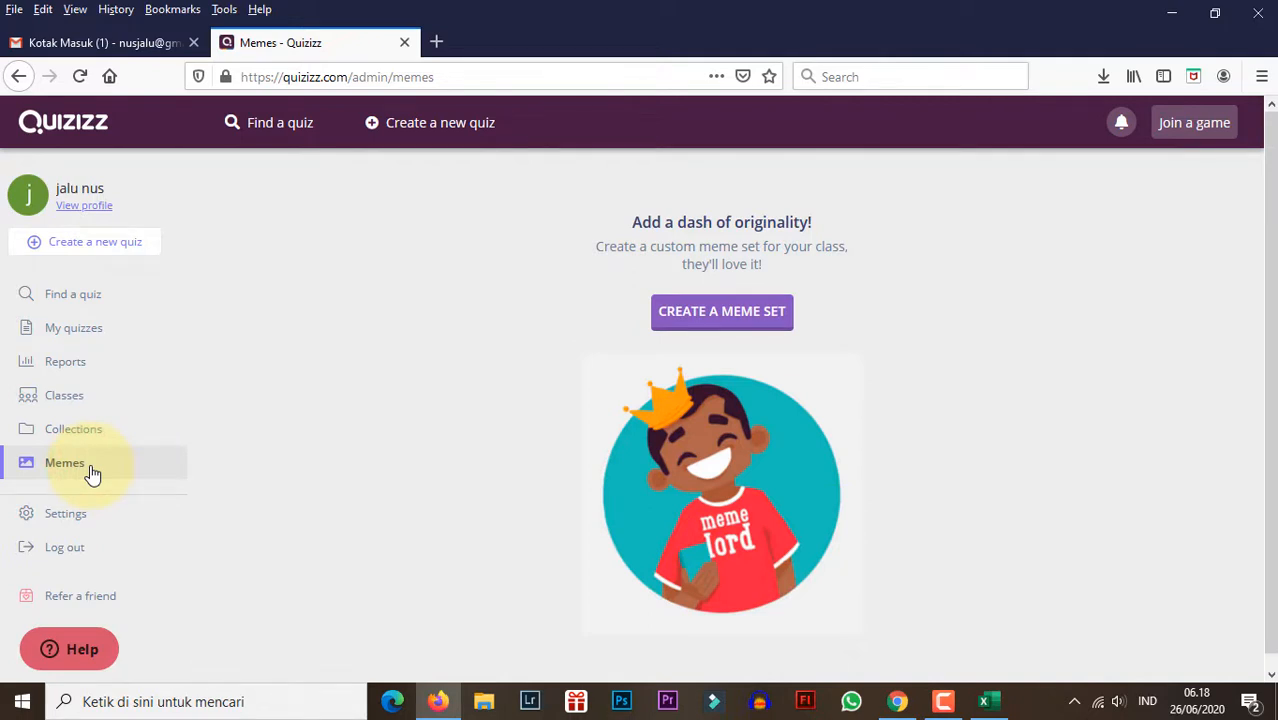
left_click(88, 431)
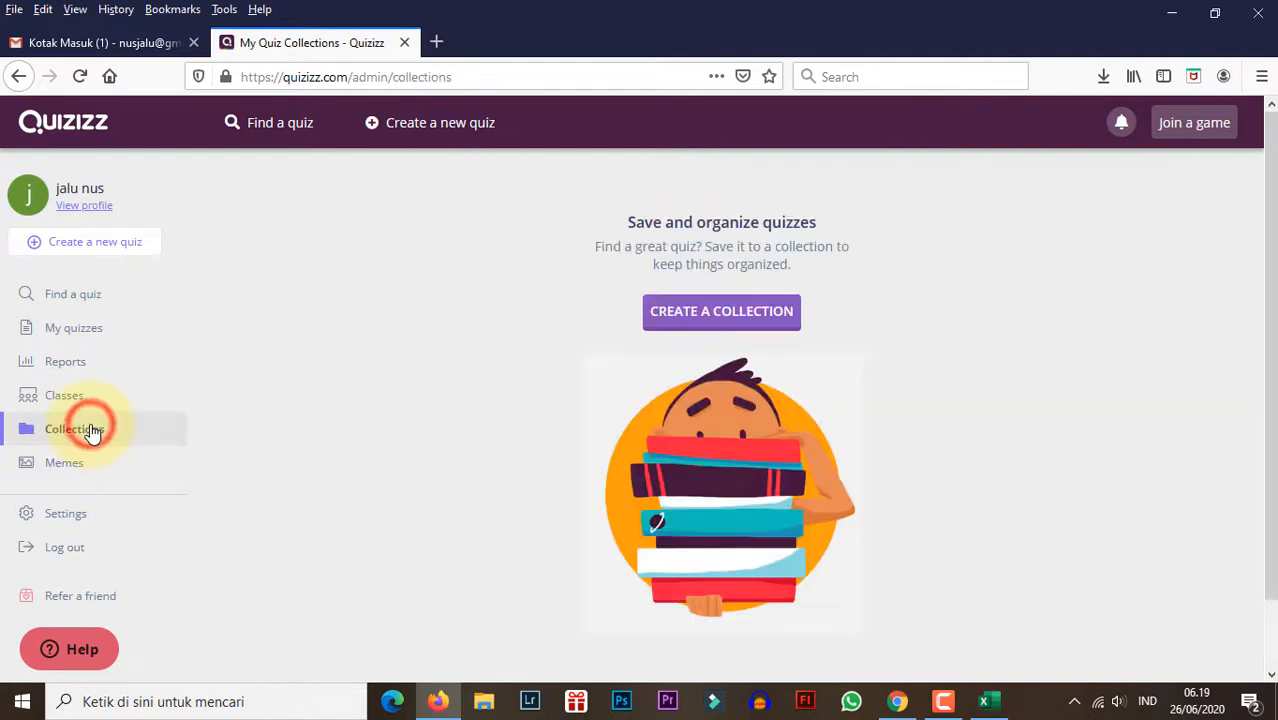